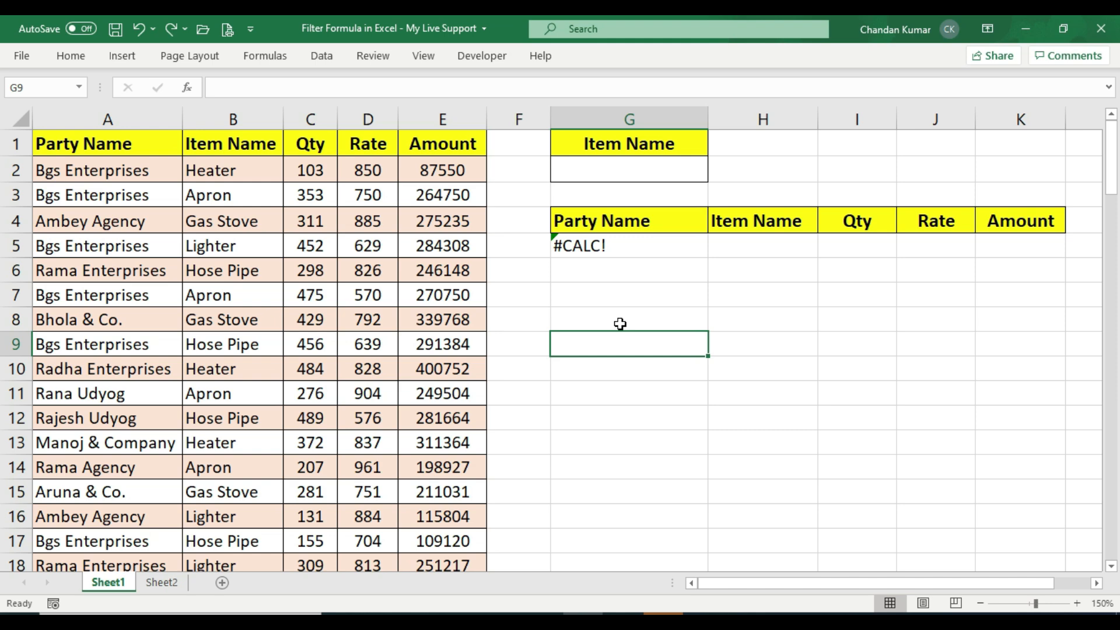
Enter Apron as the item name in the criteria cell to filter the sales list
{"action": "left_click_drag", "start_coordinate": [63, 146], "coordinate": [443, 539]}
{"action": "left_click", "coordinate": [389, 359]}
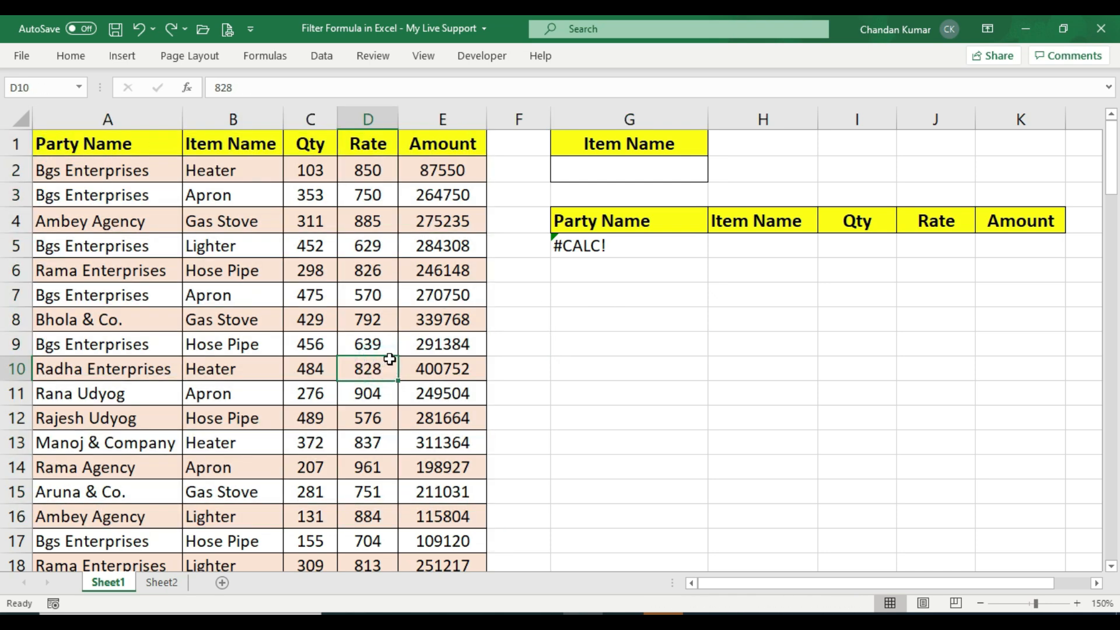
{"action": "left_click", "coordinate": [606, 175]}
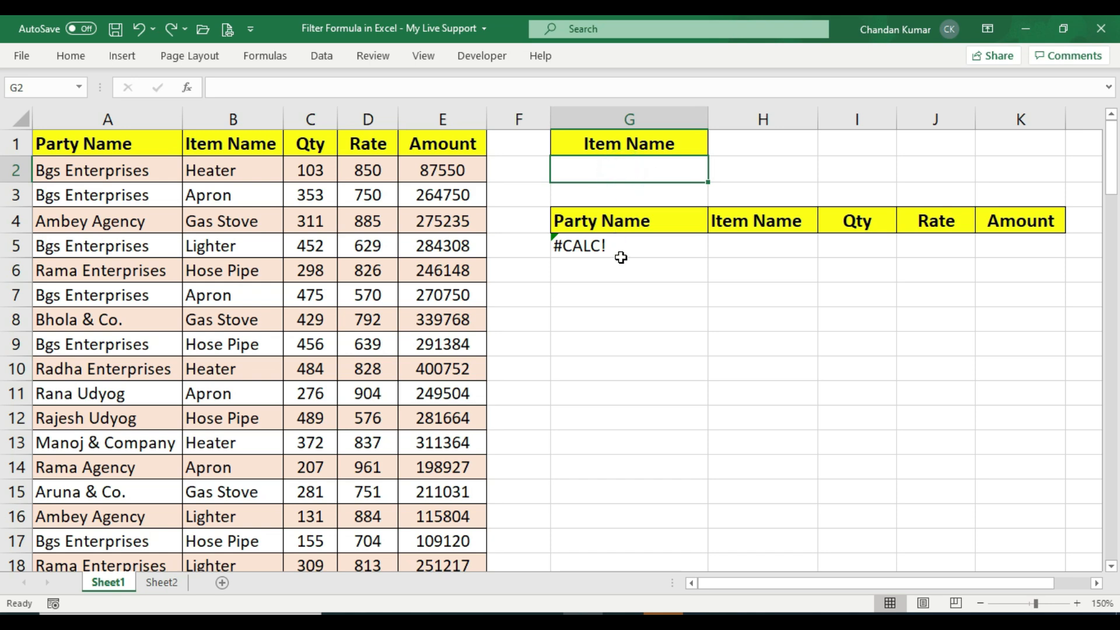
{"action": "left_click_drag", "start_coordinate": [564, 220], "coordinate": [958, 532]}
{"action": "left_click", "coordinate": [672, 391]}
{"action": "left_click", "coordinate": [630, 175]}
{"action": "type", "text": "Apron"}
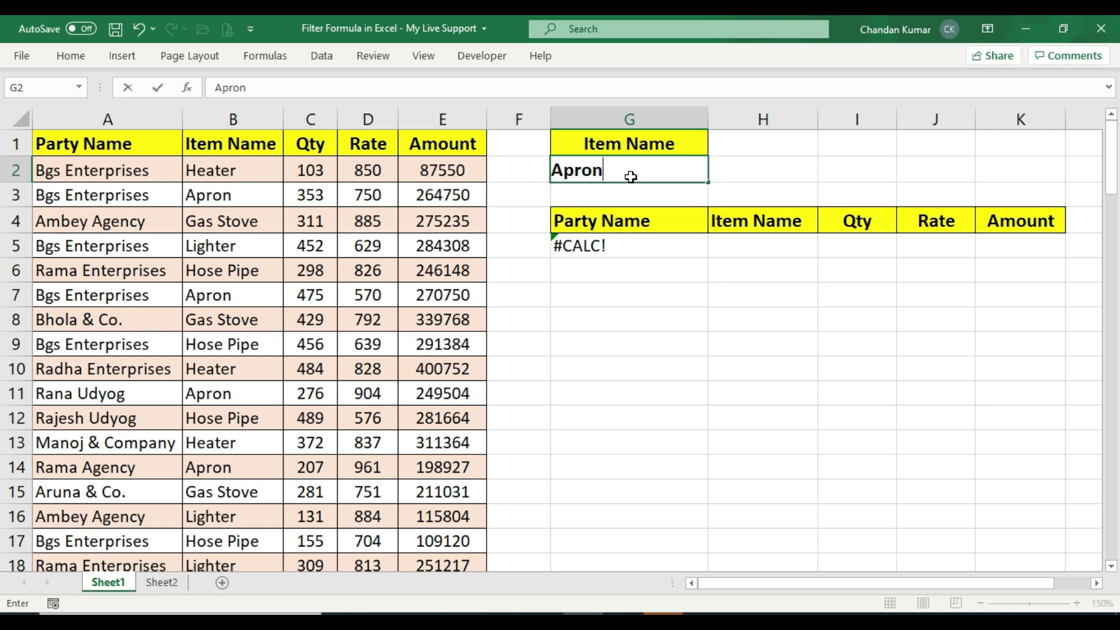
{"action": "key", "text": "Return"}
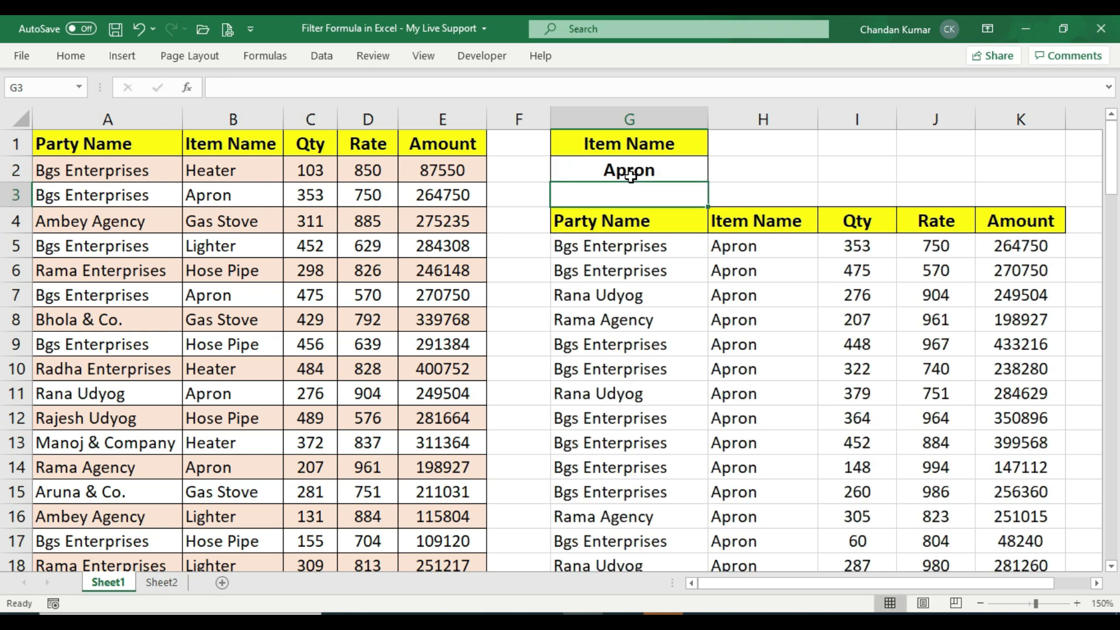
Change the item name criterion to Gas Stove
{"action": "left_click", "coordinate": [759, 254]}
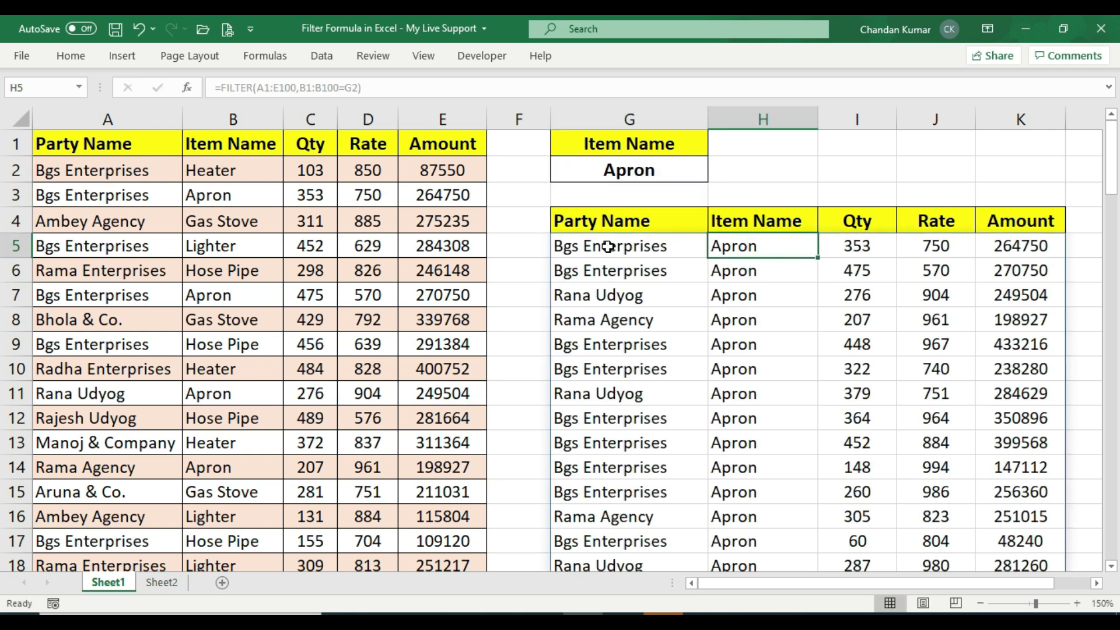
{"action": "left_click", "coordinate": [760, 434]}
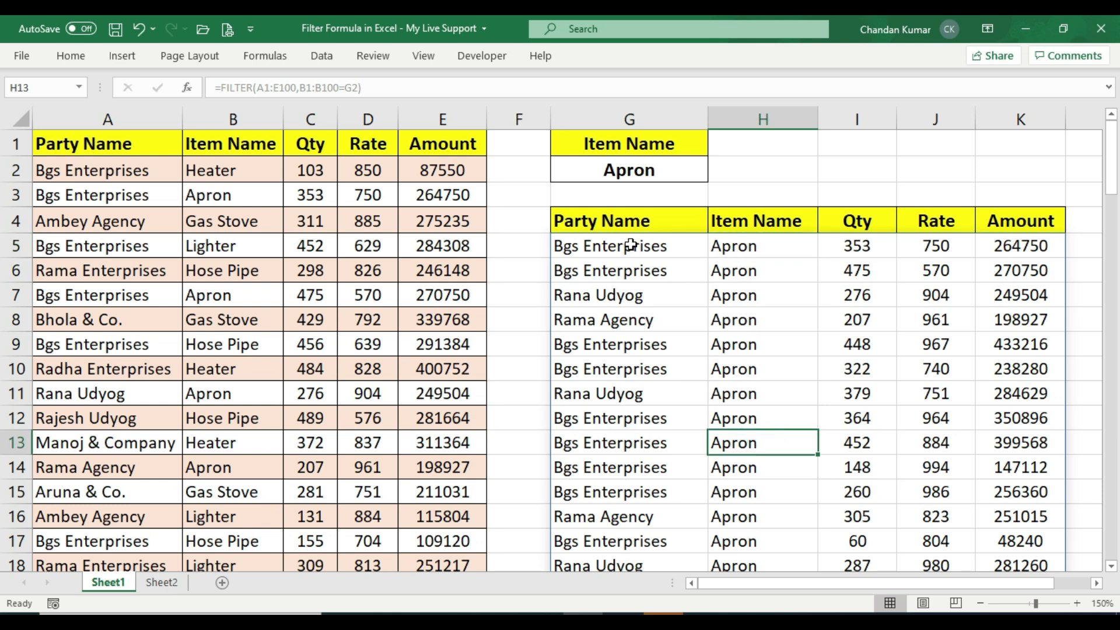
{"action": "left_click_drag", "start_coordinate": [630, 245], "coordinate": [632, 546]}
{"action": "left_click", "coordinate": [605, 385]}
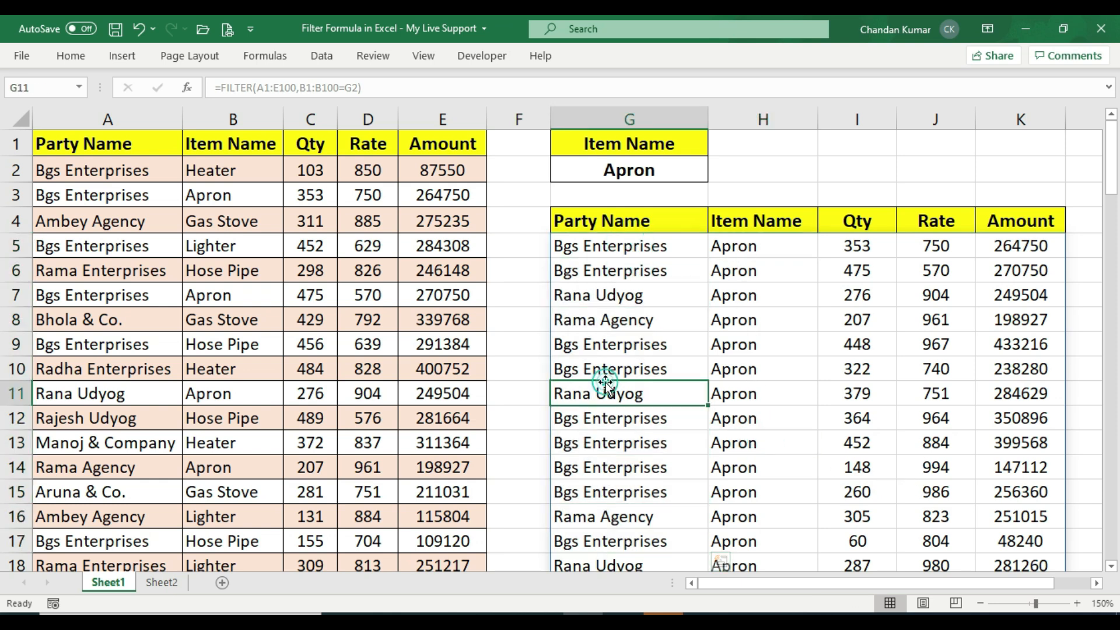
{"action": "left_click", "coordinate": [630, 294]}
{"action": "left_click", "coordinate": [647, 271]}
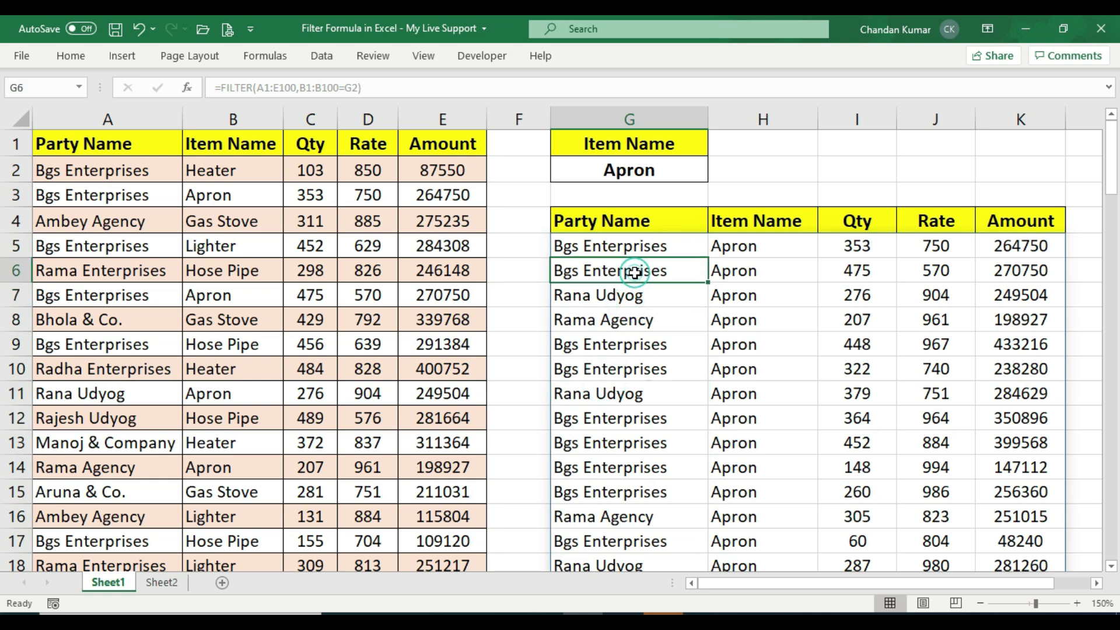
{"action": "left_click", "coordinate": [633, 169]}
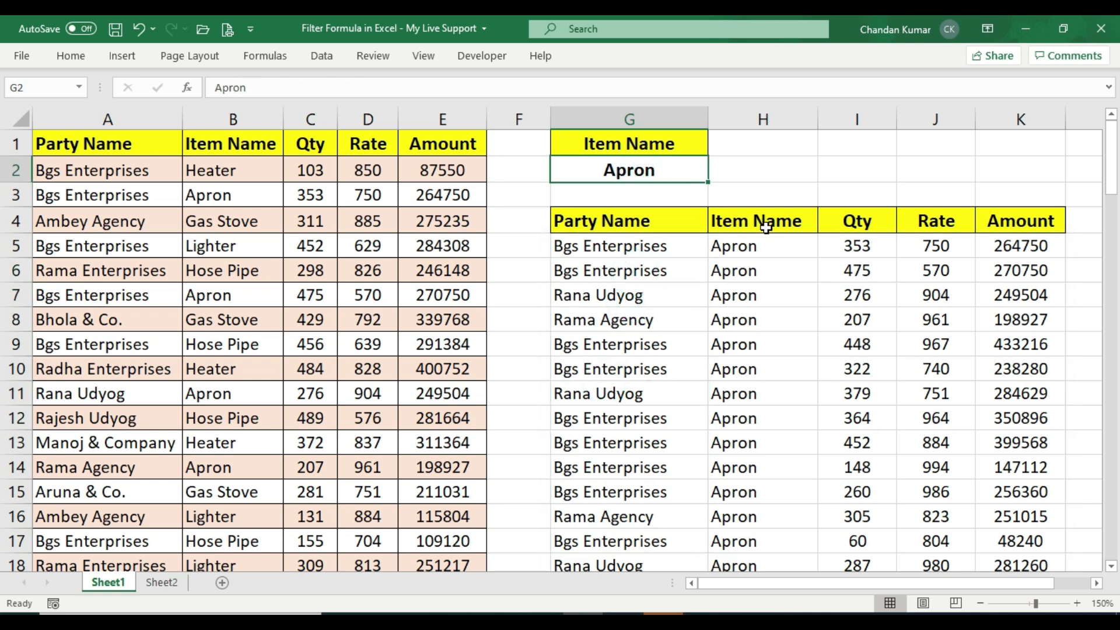
{"action": "type", "text": "Gas Stove"}
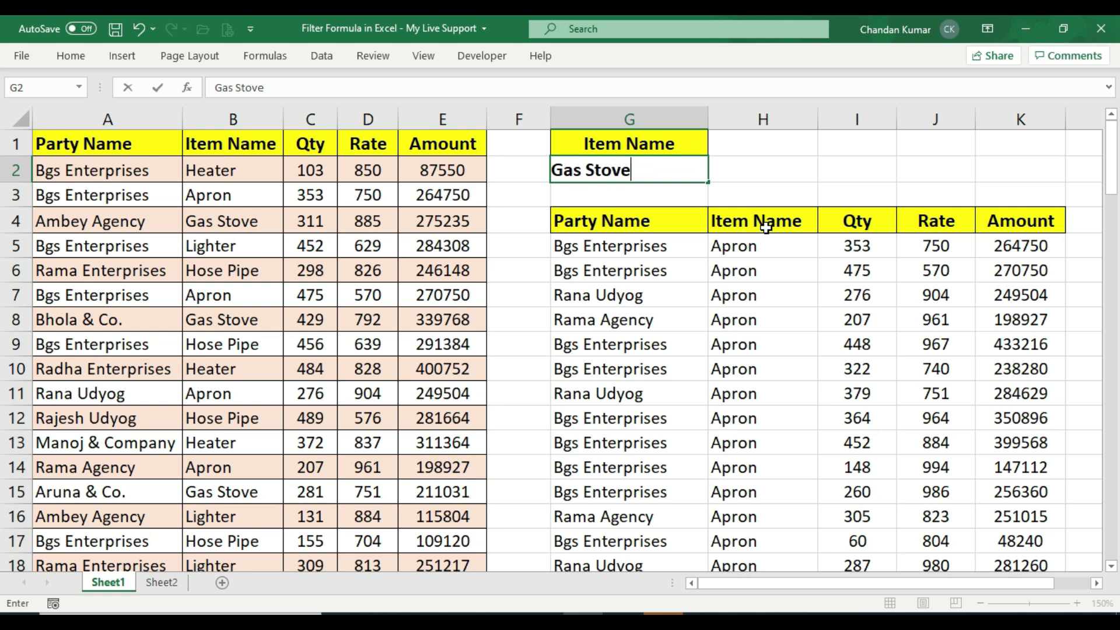
{"action": "key", "text": "Return"}
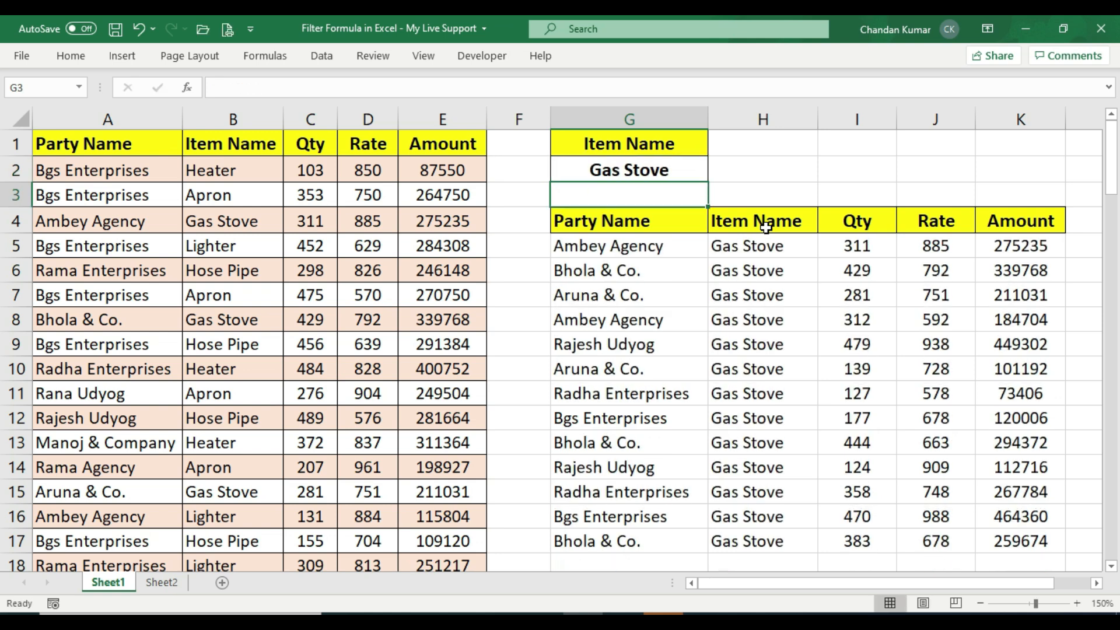
Examine the filtered Gas Stove rows and the FILTER formula behind them
{"action": "left_click", "coordinate": [624, 249]}
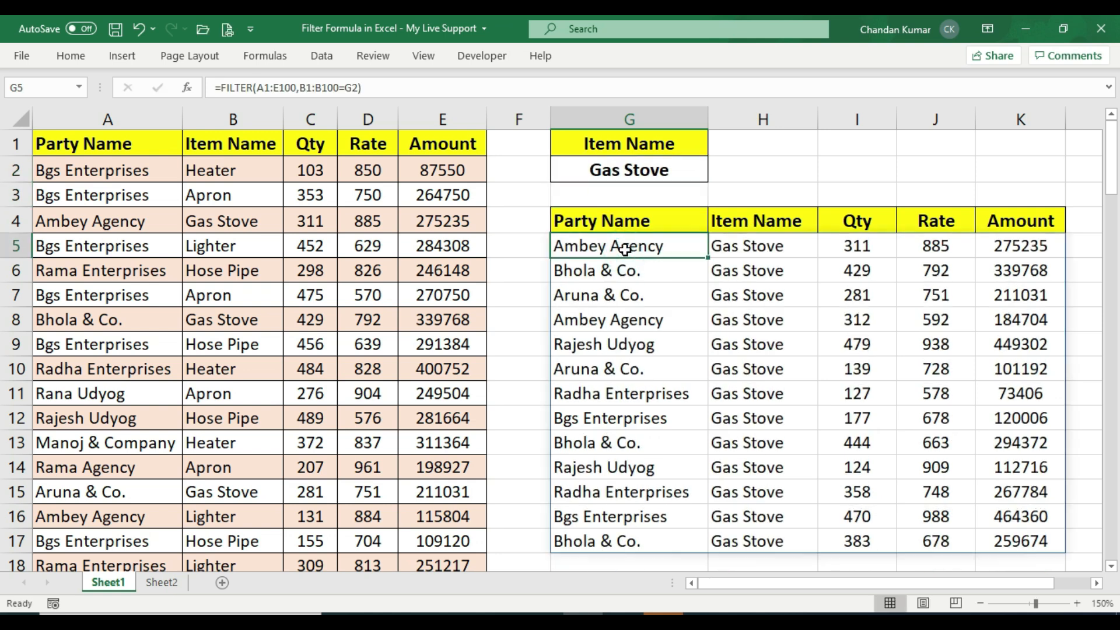
{"action": "left_click", "coordinate": [713, 286]}
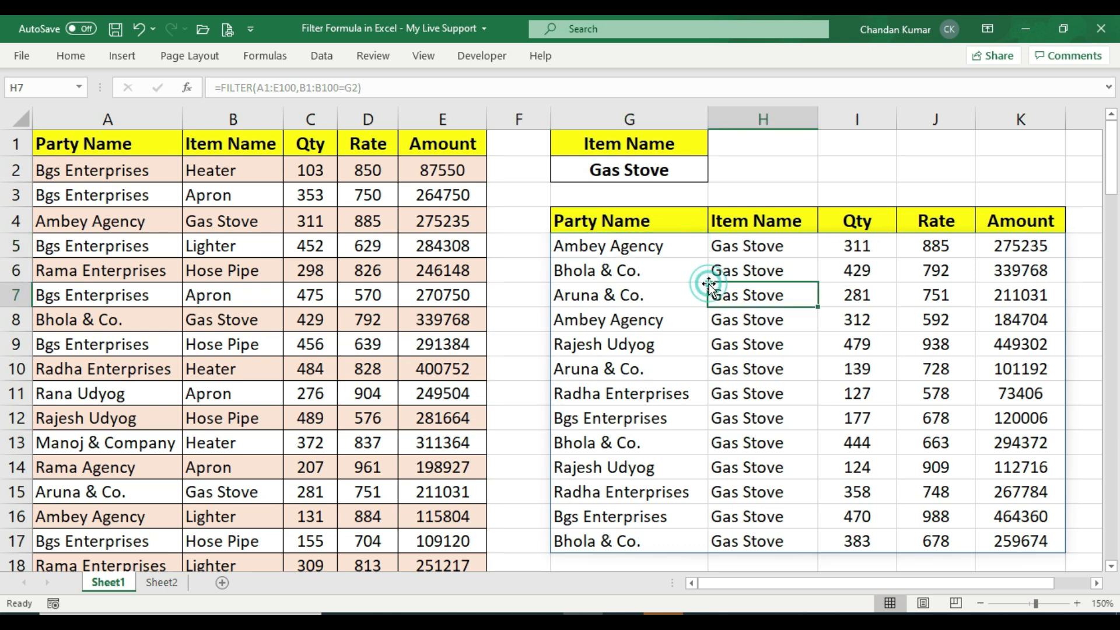
{"action": "left_click", "coordinate": [722, 248]}
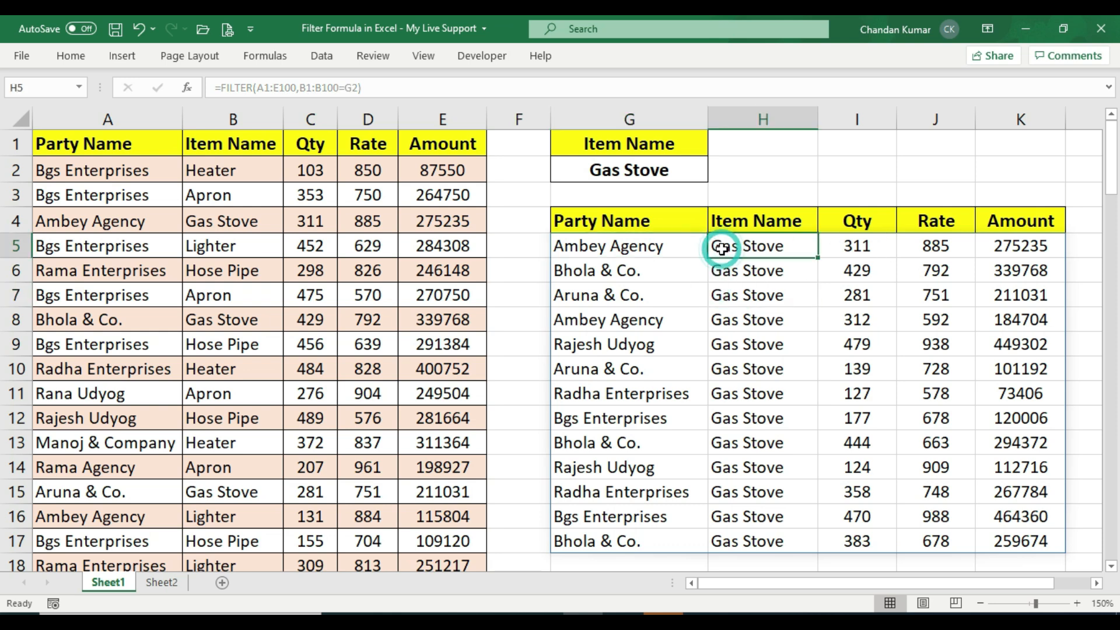
{"action": "left_click", "coordinate": [617, 247]}
{"action": "left_click", "coordinate": [608, 272]}
{"action": "left_click", "coordinate": [608, 299]}
{"action": "left_click", "coordinate": [609, 321]}
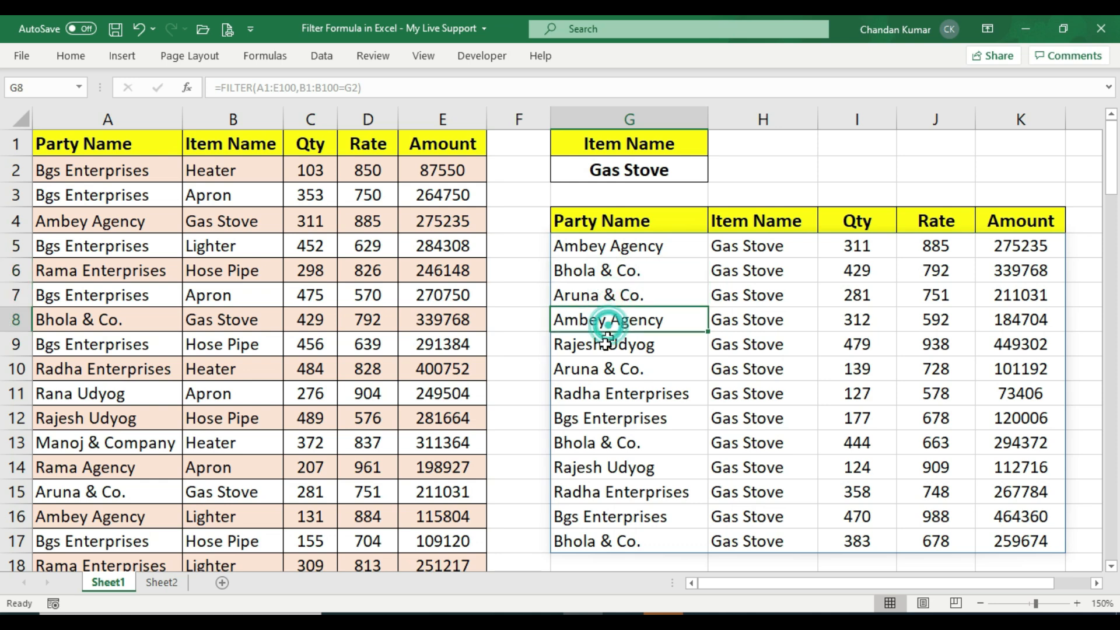
{"action": "left_click", "coordinate": [606, 346]}
{"action": "left_click_drag", "start_coordinate": [855, 220], "coordinate": [857, 450]}
{"action": "left_click_drag", "start_coordinate": [941, 222], "coordinate": [936, 418]}
{"action": "left_click_drag", "start_coordinate": [1033, 220], "coordinate": [1021, 443]}
{"action": "left_click", "coordinate": [903, 420]}
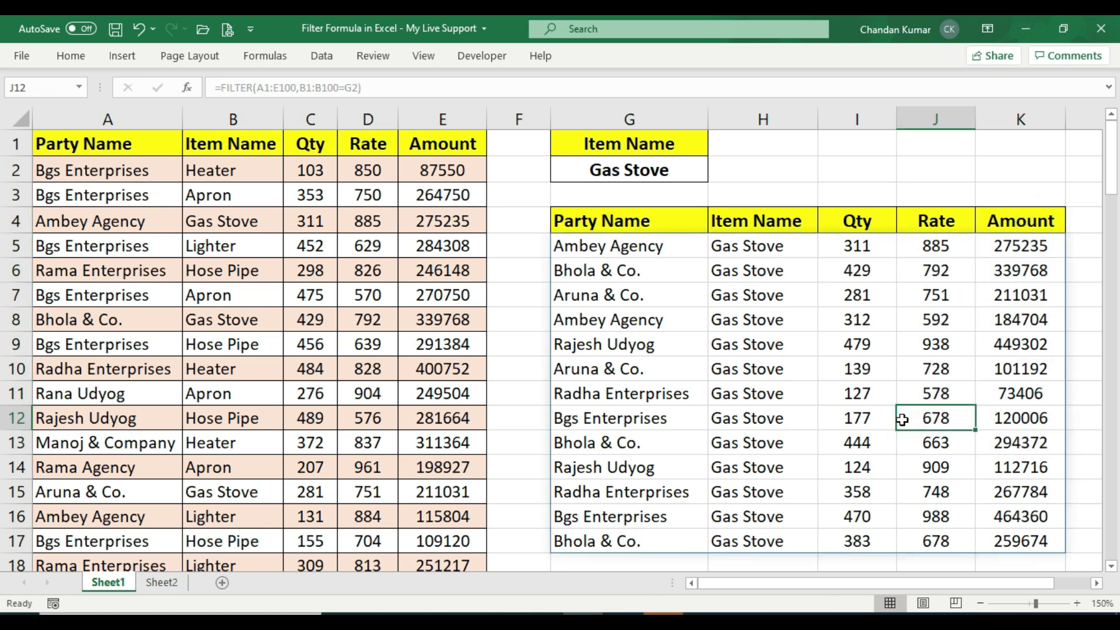
On Sheet2, enter Apron as the item name next to the BGS Enterprises party criterion
{"action": "left_click", "coordinate": [155, 583]}
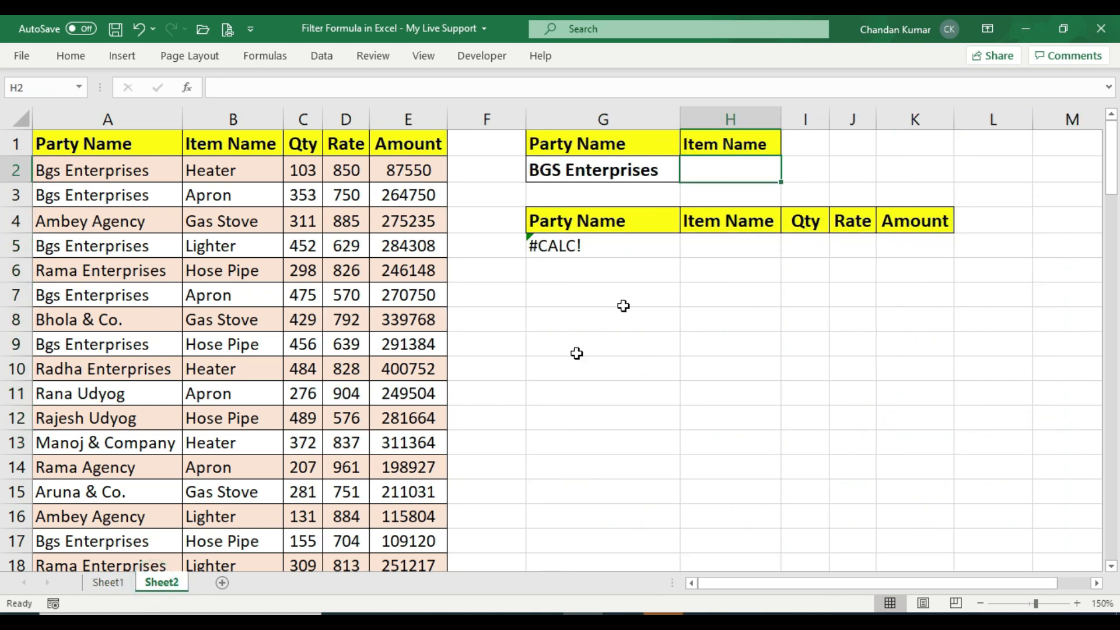
{"action": "left_click", "coordinate": [604, 268]}
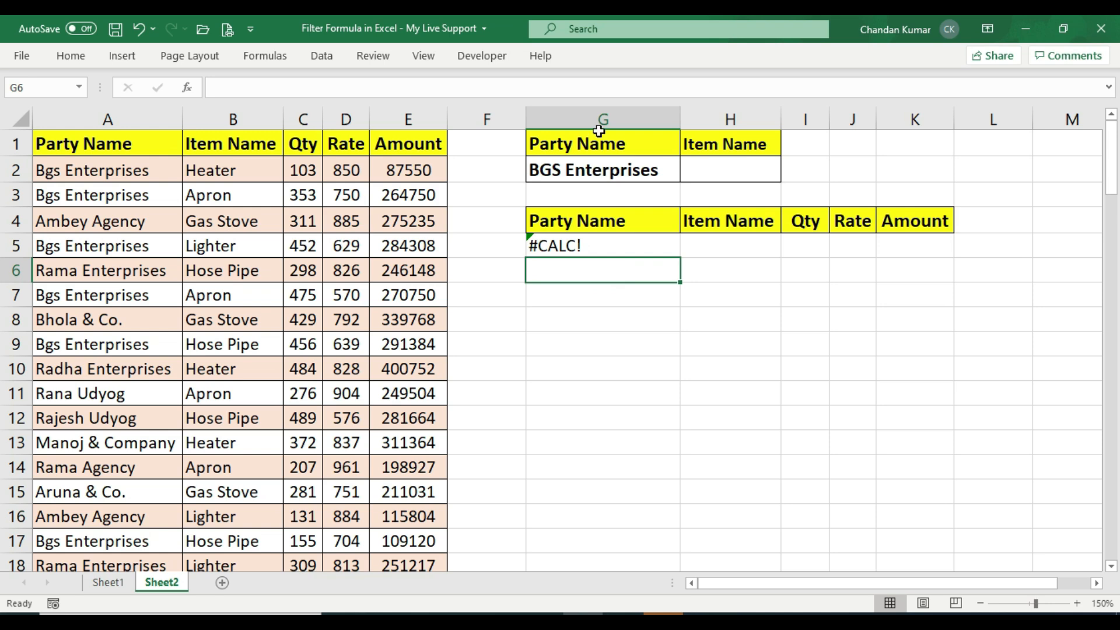
{"action": "left_click_drag", "start_coordinate": [601, 137], "coordinate": [607, 170]}
{"action": "left_click_drag", "start_coordinate": [726, 145], "coordinate": [725, 170]}
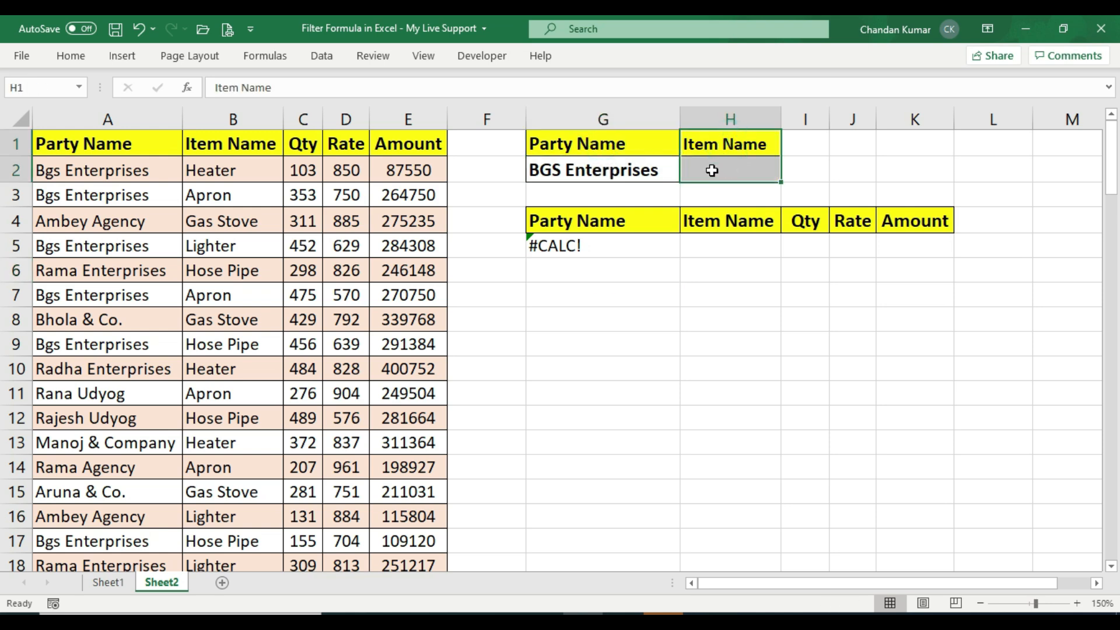
{"action": "left_click", "coordinate": [604, 165]}
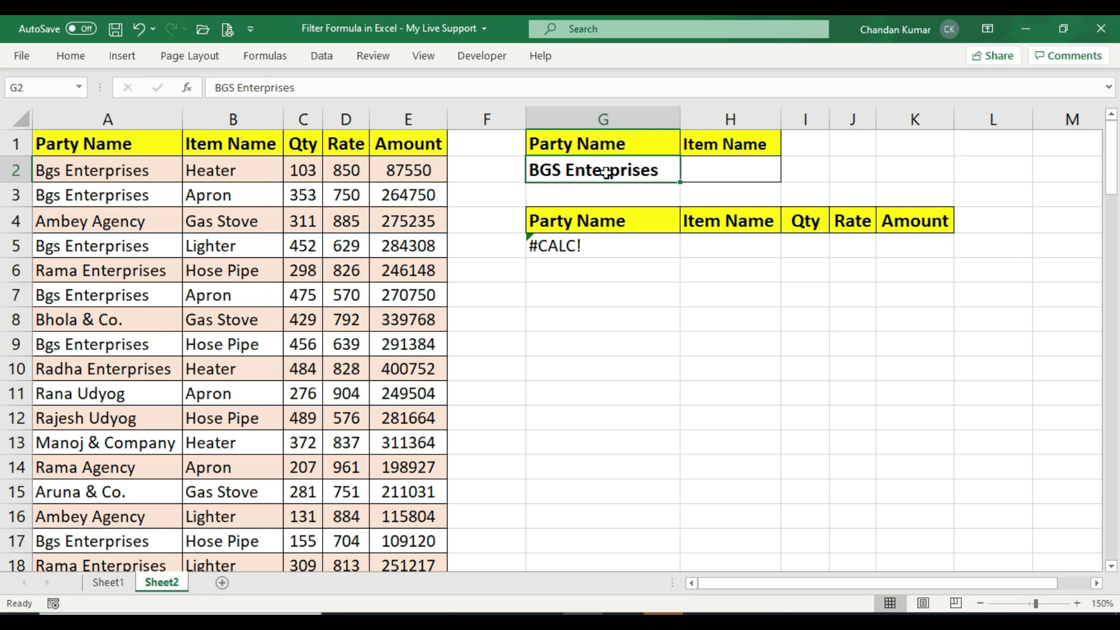
{"action": "left_click", "coordinate": [705, 169]}
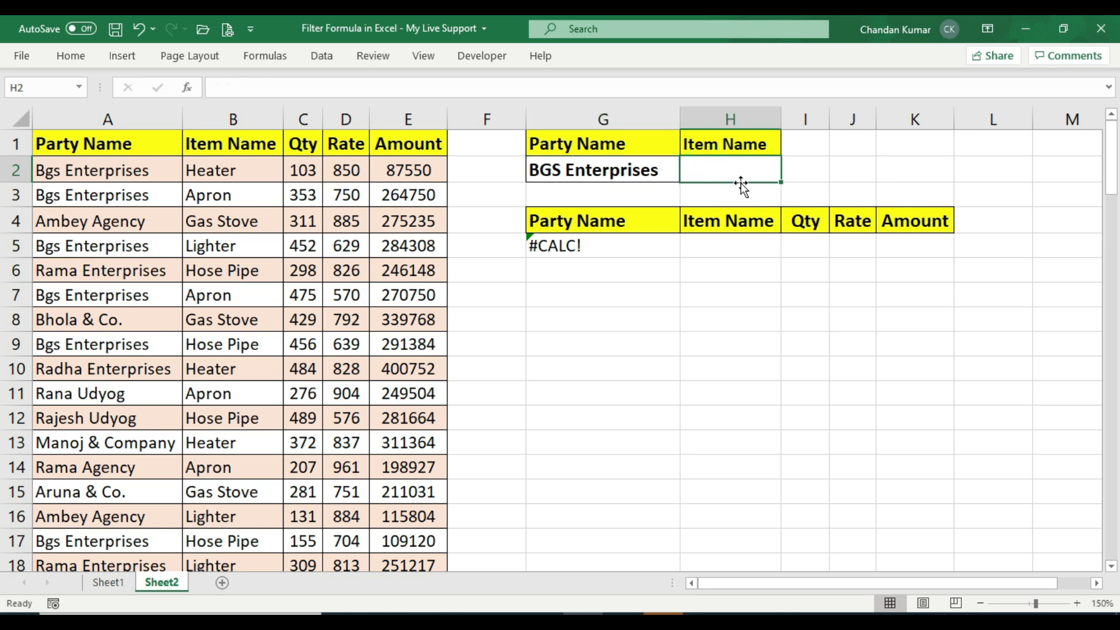
{"action": "type", "text": "Apron"}
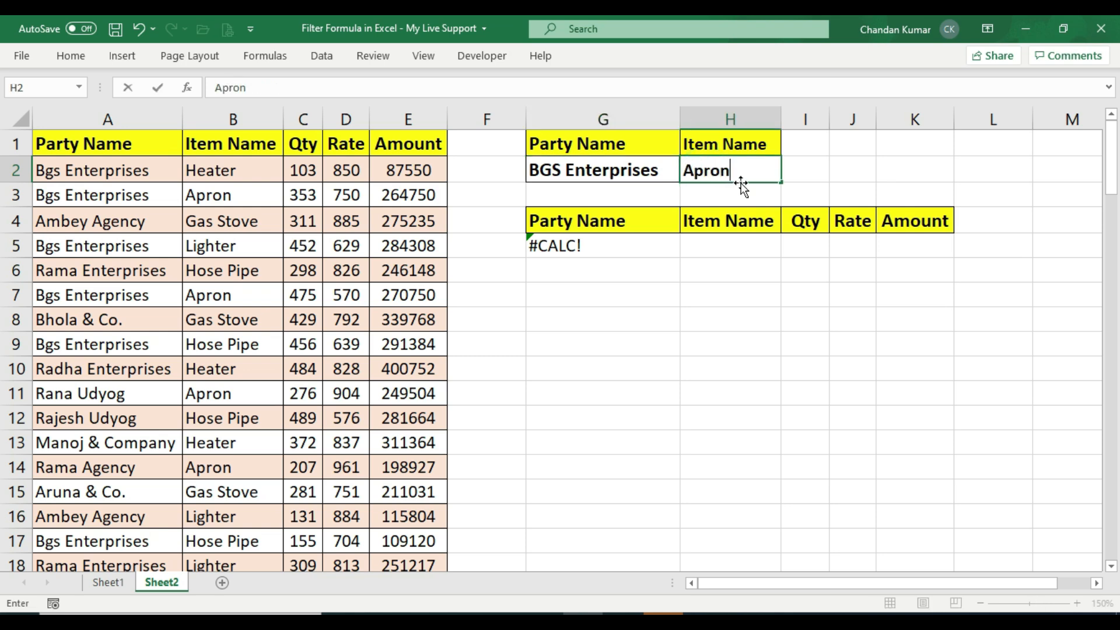
{"action": "key", "text": "Return"}
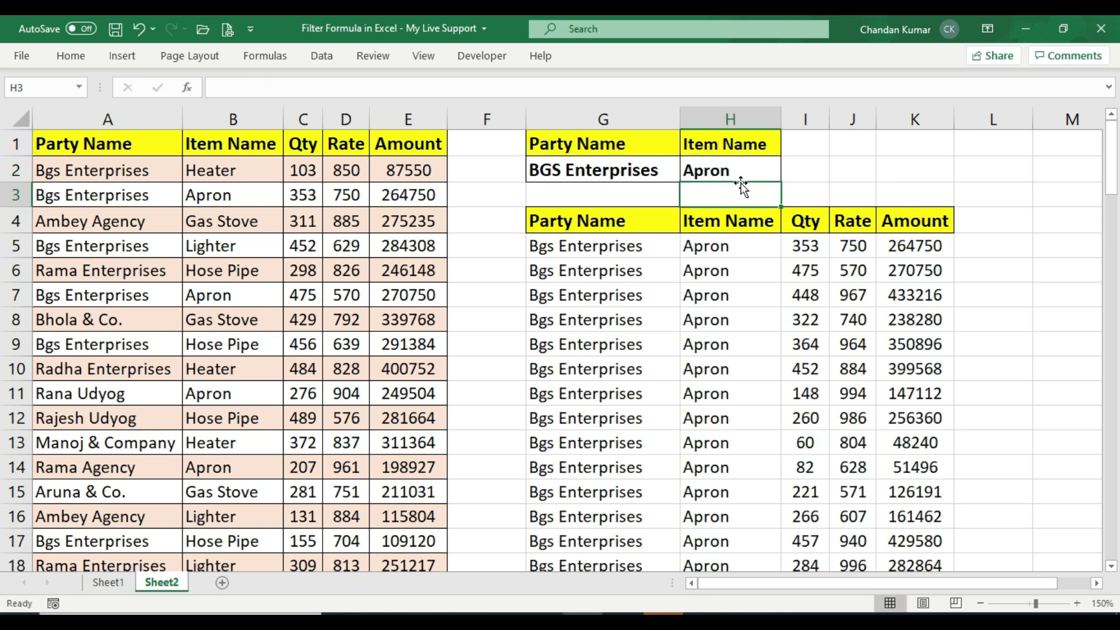
Change the item name criterion on Sheet2 to Hose Pipe
{"action": "left_click", "coordinate": [574, 247]}
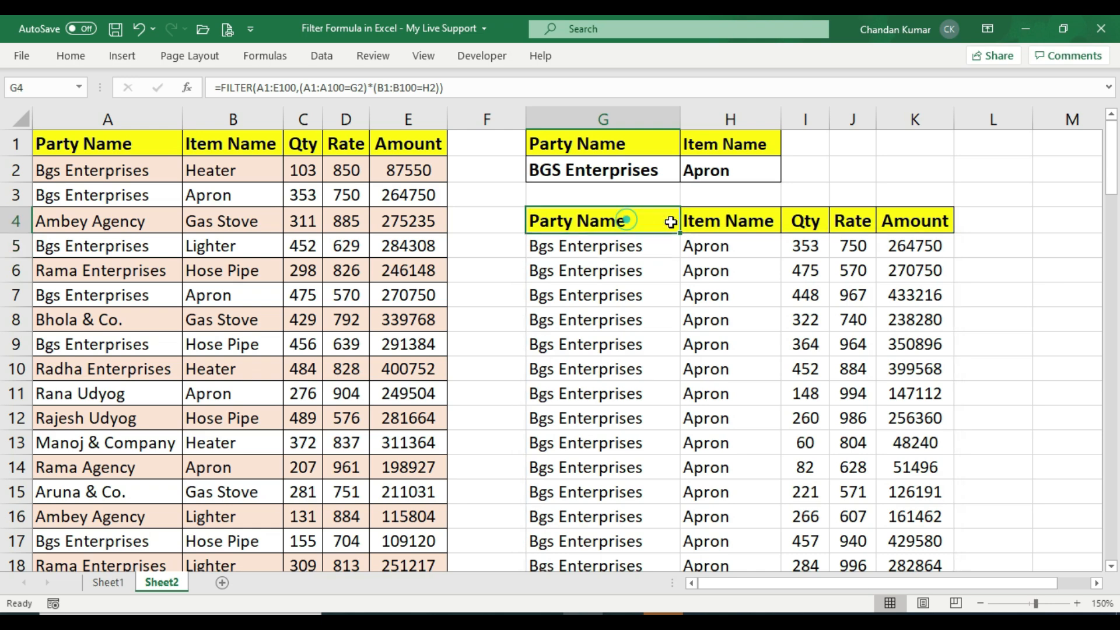
{"action": "left_click_drag", "start_coordinate": [640, 220], "coordinate": [858, 250]}
{"action": "left_click_drag", "start_coordinate": [890, 287], "coordinate": [934, 569]}
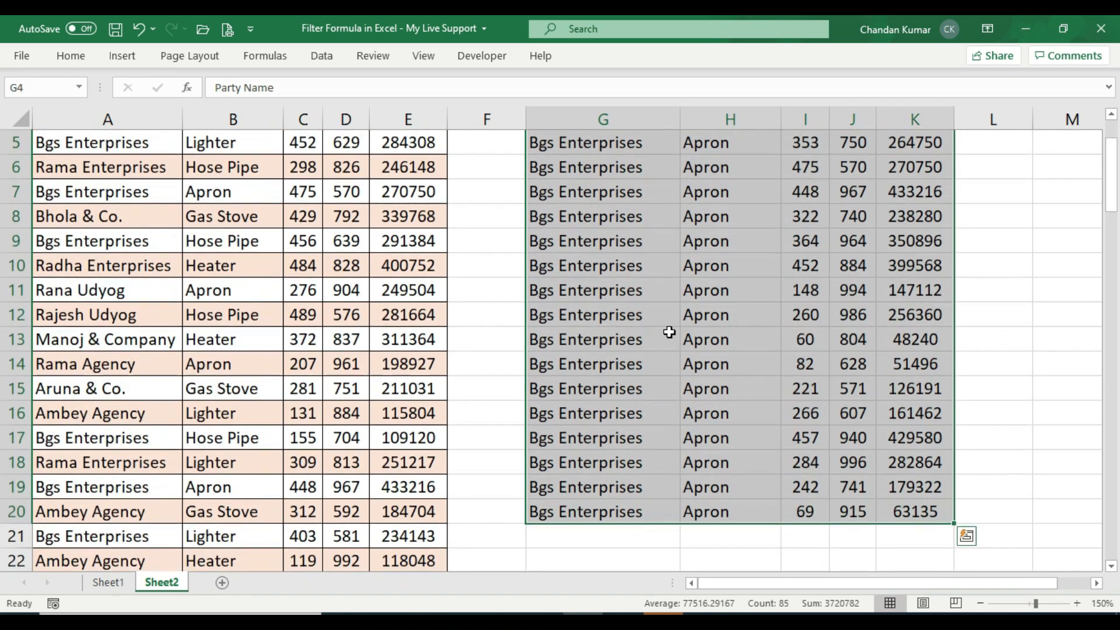
{"action": "scroll", "coordinate": [670, 322], "scroll_direction": "up", "scroll_amount": 2}
{"action": "left_click", "coordinate": [719, 170]}
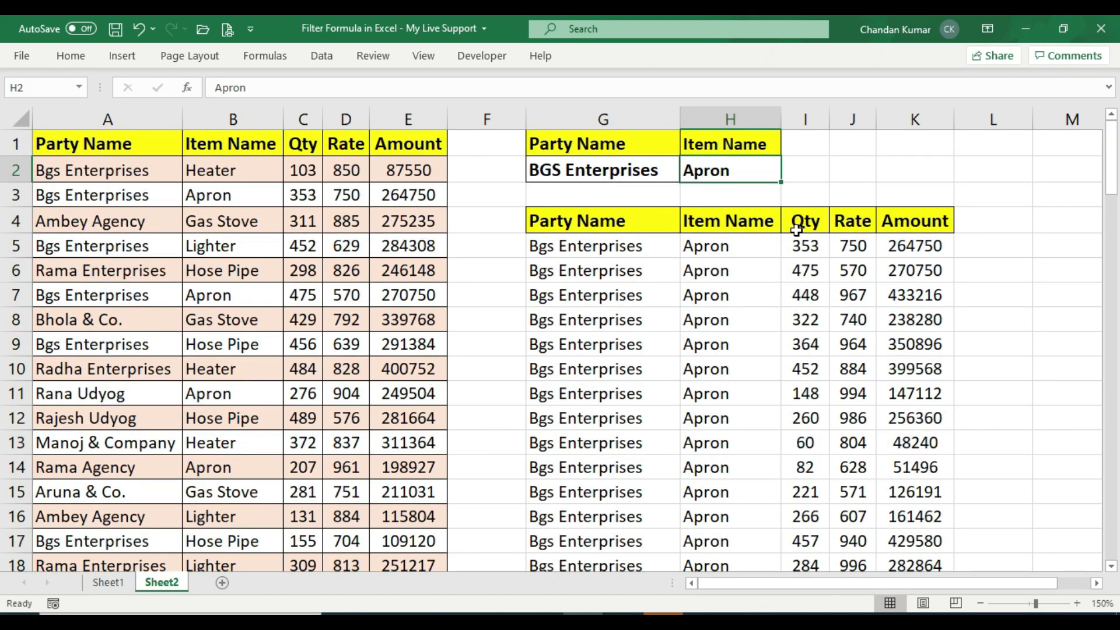
{"action": "left_click", "coordinate": [601, 169]}
{"action": "left_click", "coordinate": [714, 170]}
{"action": "type", "text": "Hose Pipe"}
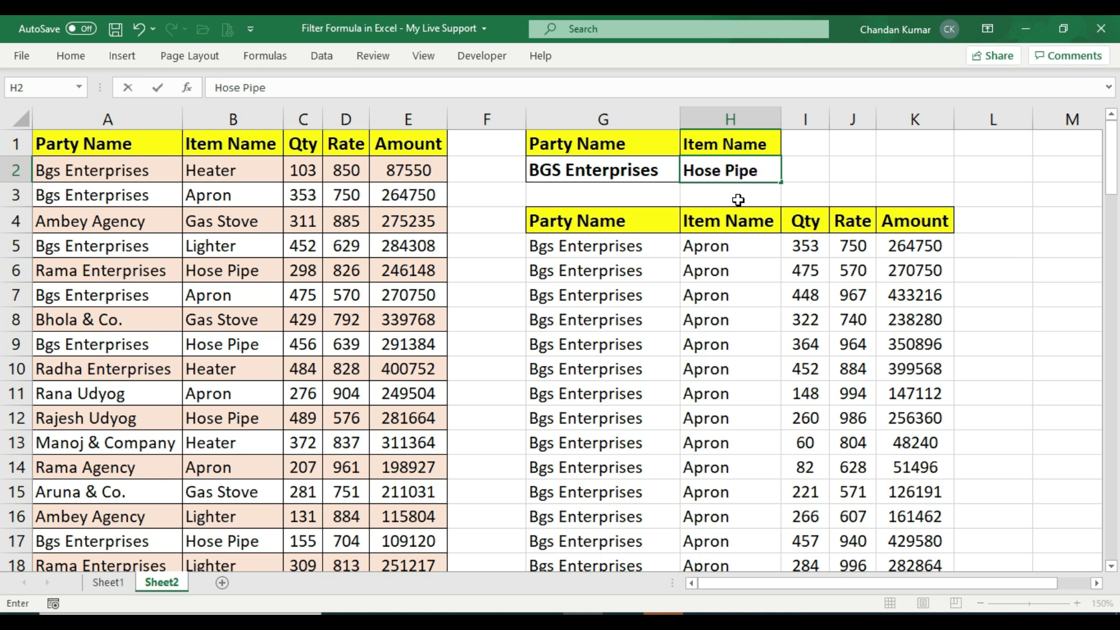
{"action": "key", "text": "Return"}
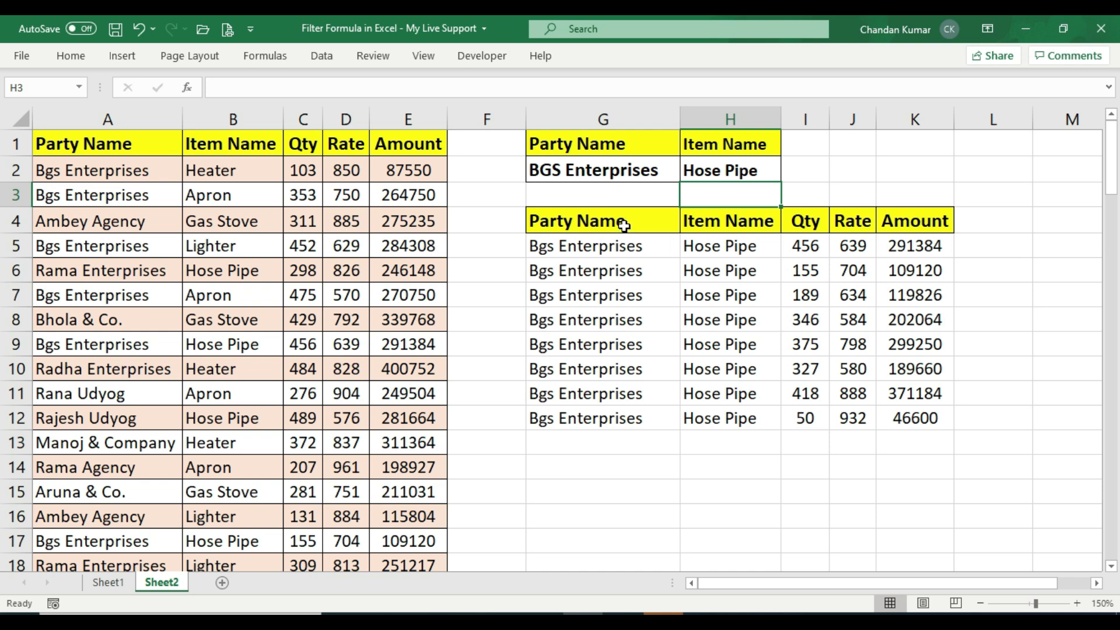
Change the party name criterion to Bhola & Co
{"action": "left_click_drag", "start_coordinate": [624, 226], "coordinate": [923, 418]}
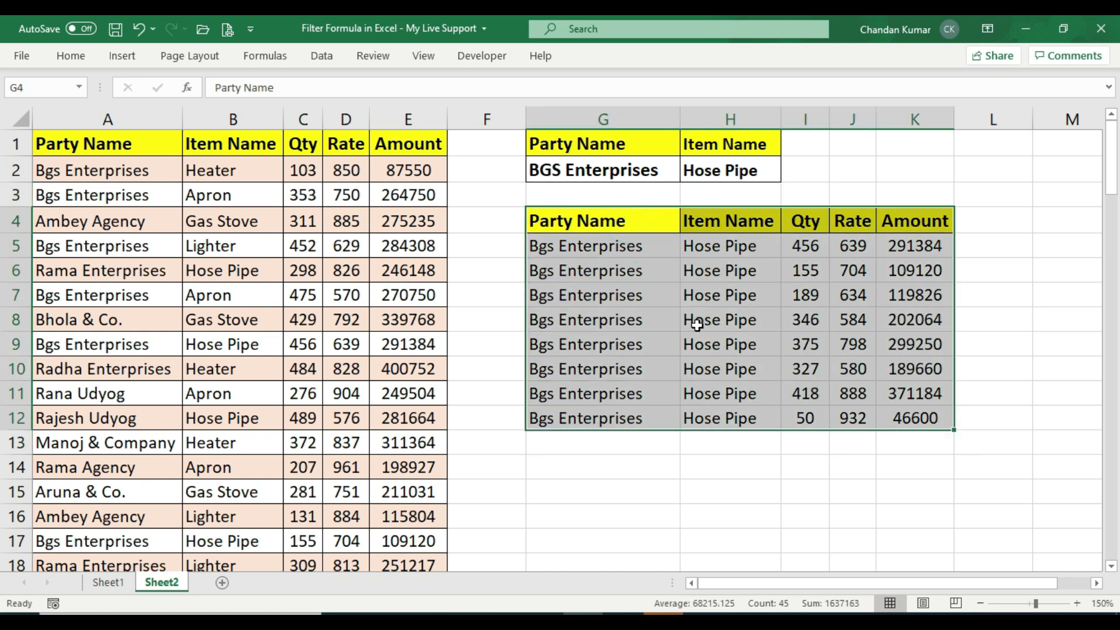
{"action": "left_click", "coordinate": [698, 325]}
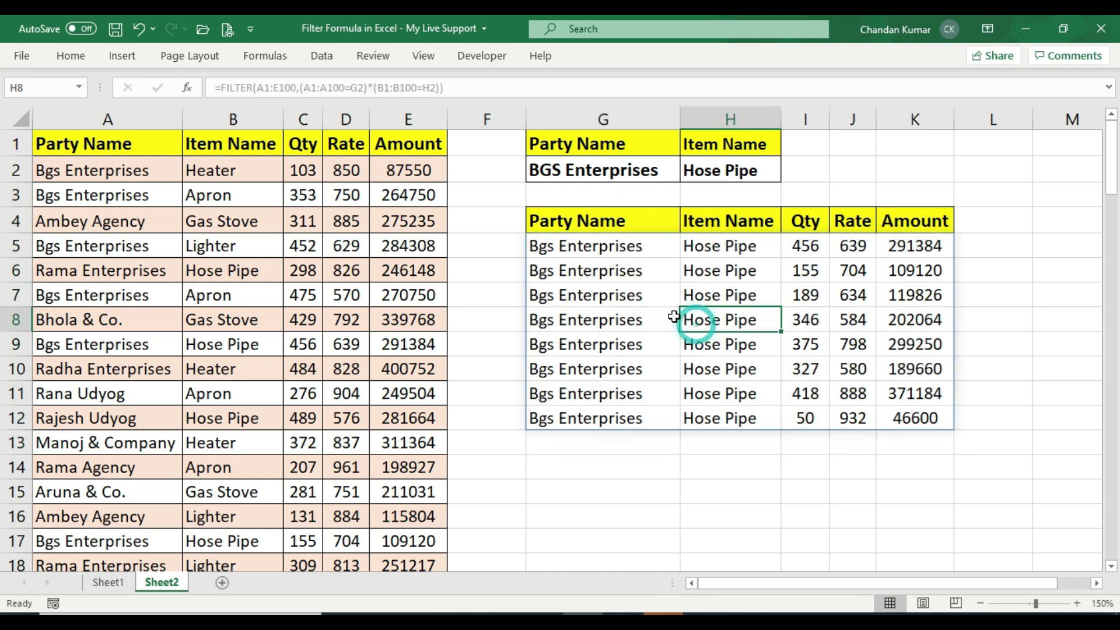
{"action": "left_click", "coordinate": [597, 175]}
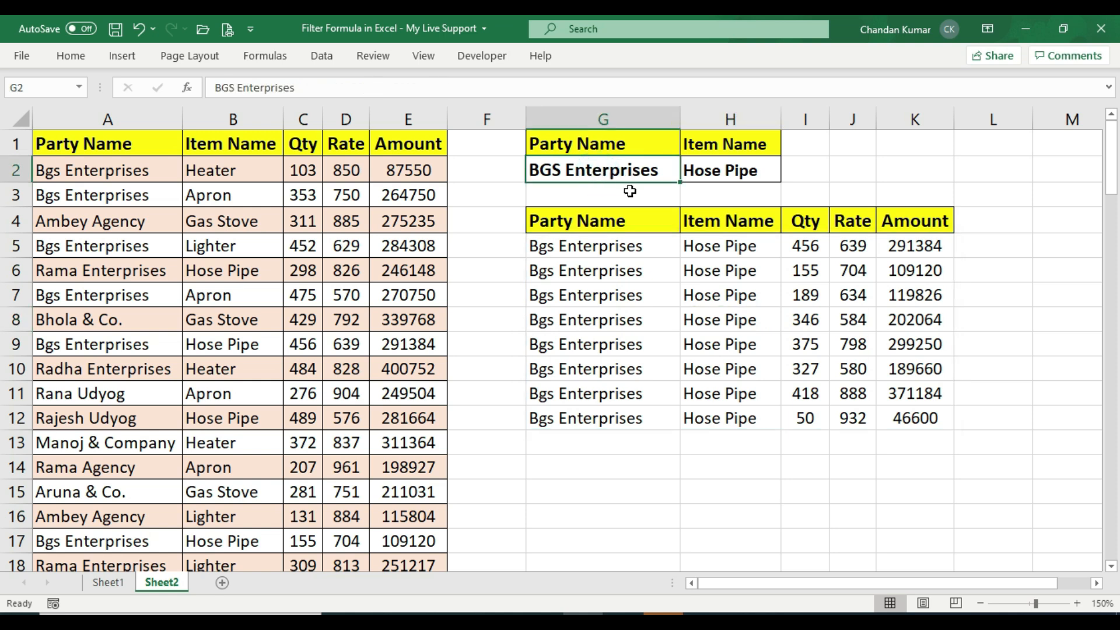
{"action": "type", "text": "Bhola & Co."}
{"action": "key", "text": "Return"}
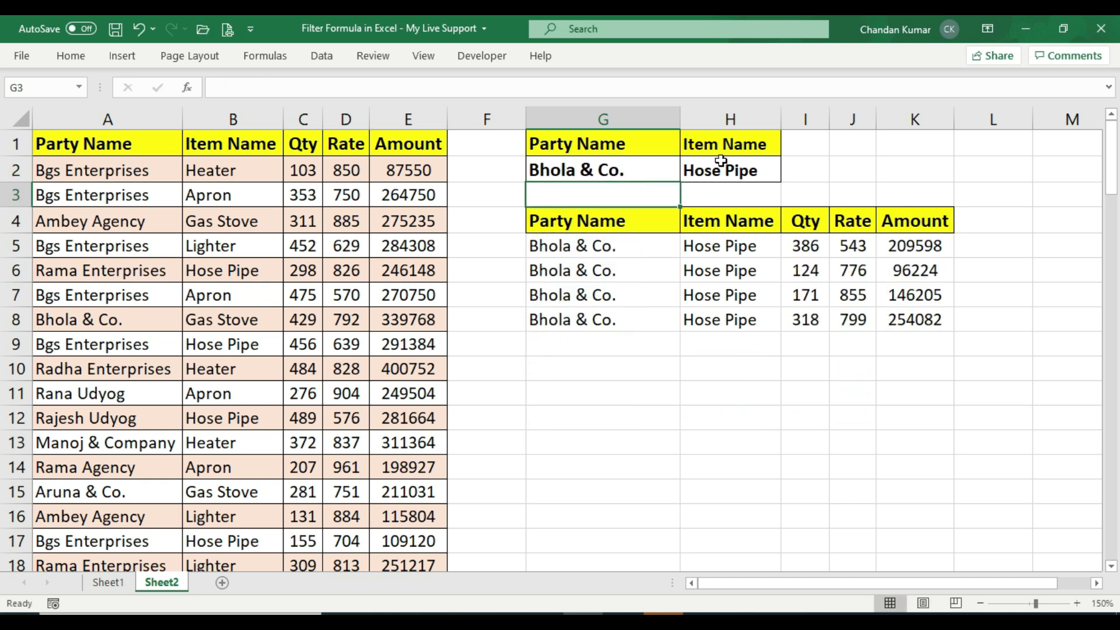
Review the filtered Bhola & Co. rows and their FILTER formula
{"action": "left_click_drag", "start_coordinate": [575, 220], "coordinate": [575, 246]}
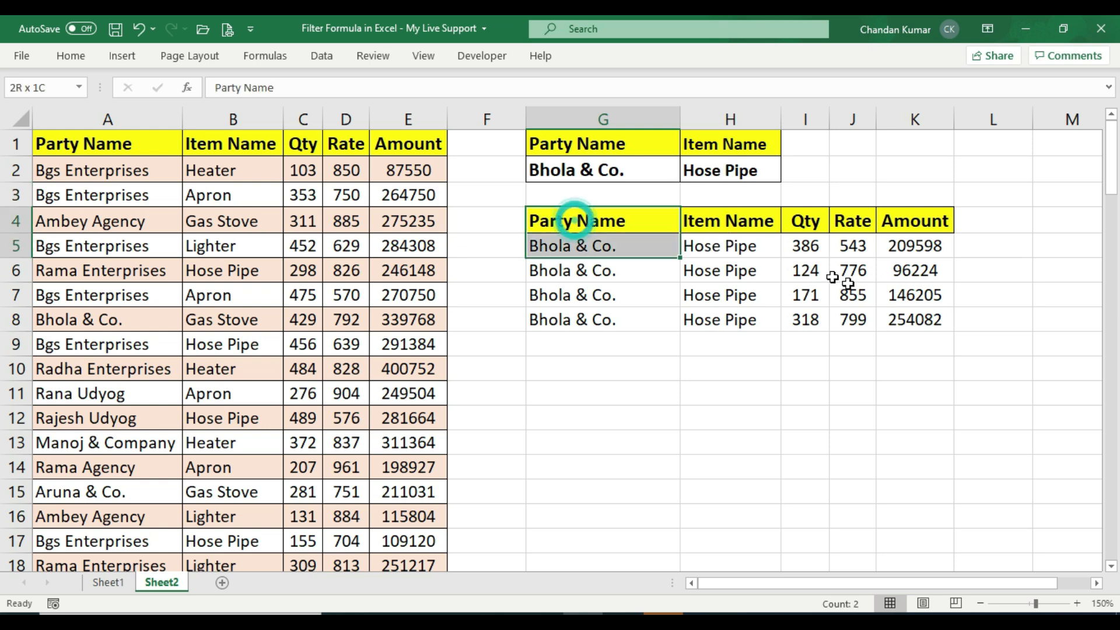
{"action": "left_click_drag", "start_coordinate": [833, 277], "coordinate": [918, 345]}
{"action": "left_click", "coordinate": [645, 270]}
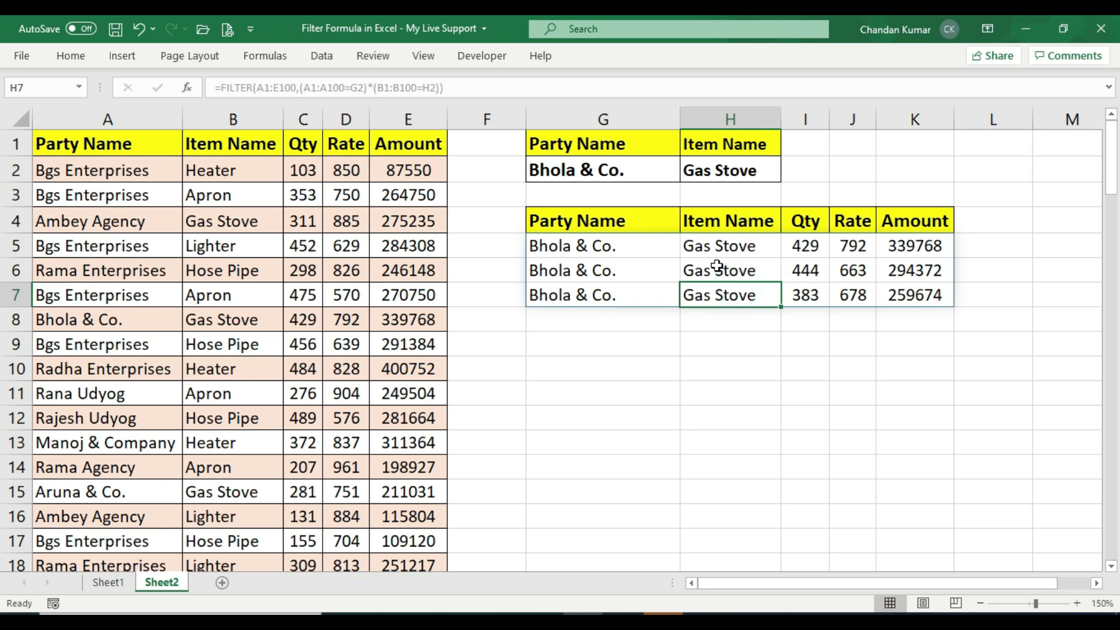
{"action": "left_click", "coordinate": [717, 266]}
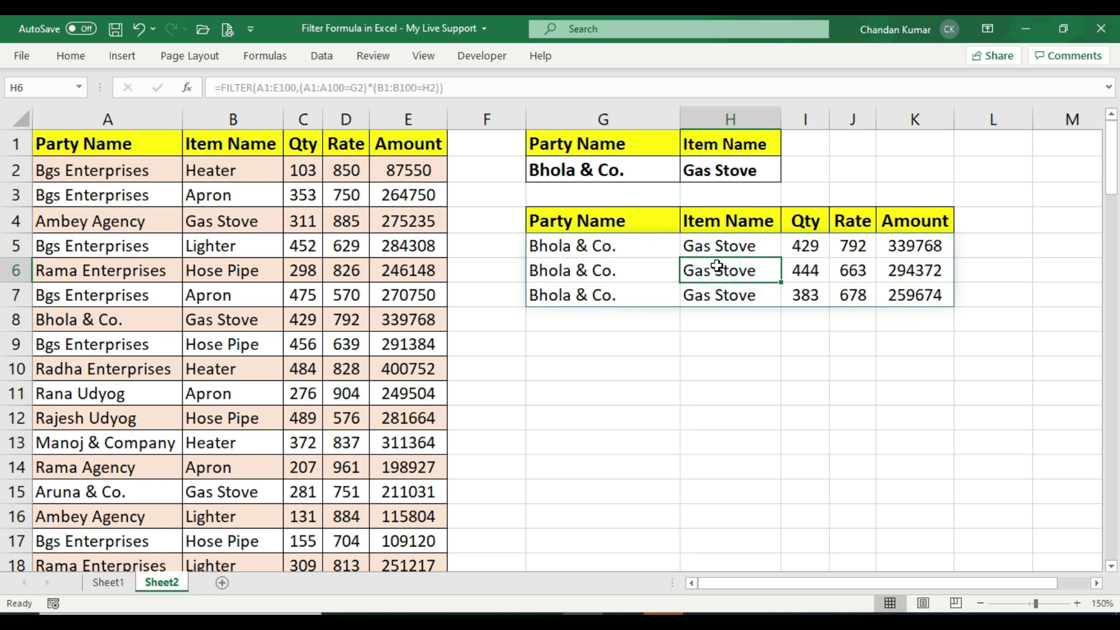
Review the filtered Bhola & Co. Gas Stove rows on Sheet2 cell by cell
{"action": "left_click", "coordinate": [630, 249]}
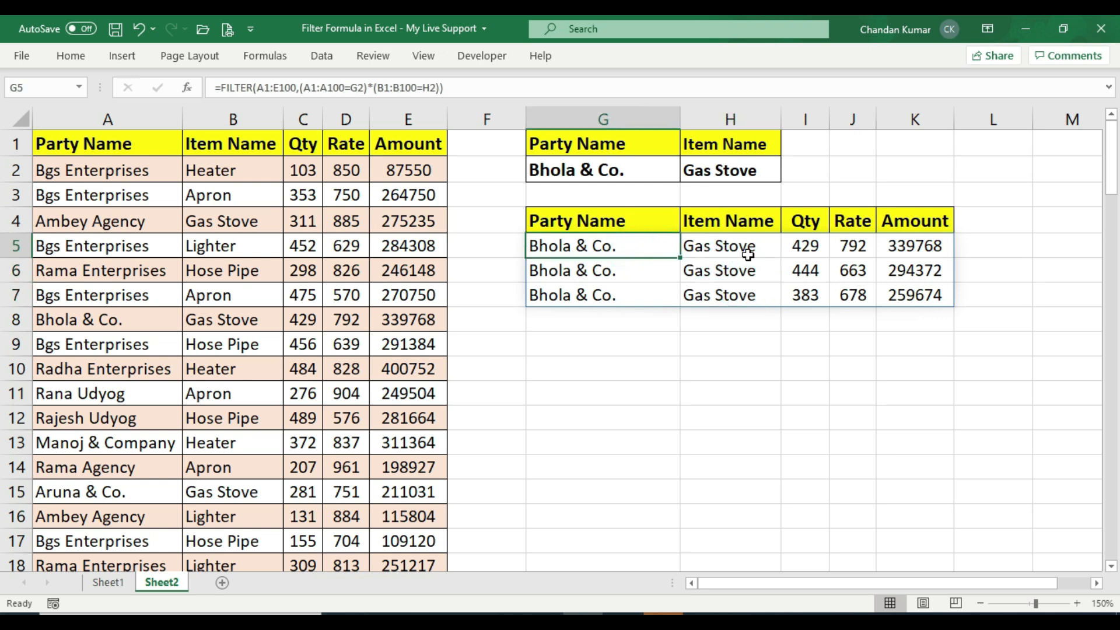
{"action": "left_click", "coordinate": [749, 251]}
{"action": "left_click", "coordinate": [656, 251]}
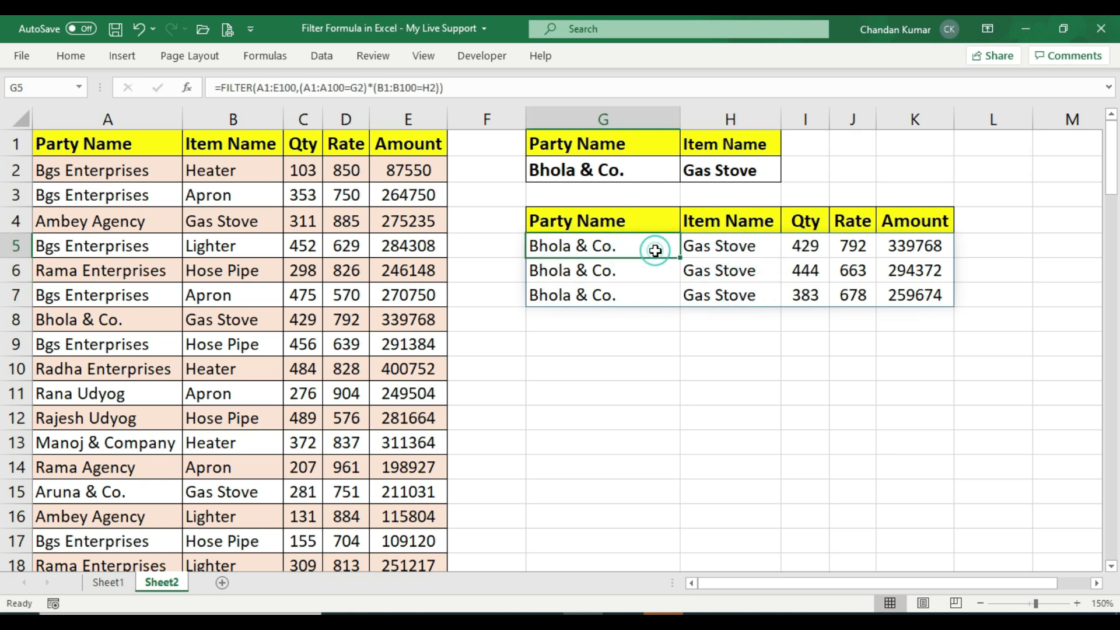
{"action": "left_click", "coordinate": [642, 275]}
{"action": "left_click", "coordinate": [717, 271]}
{"action": "left_click", "coordinate": [807, 271]}
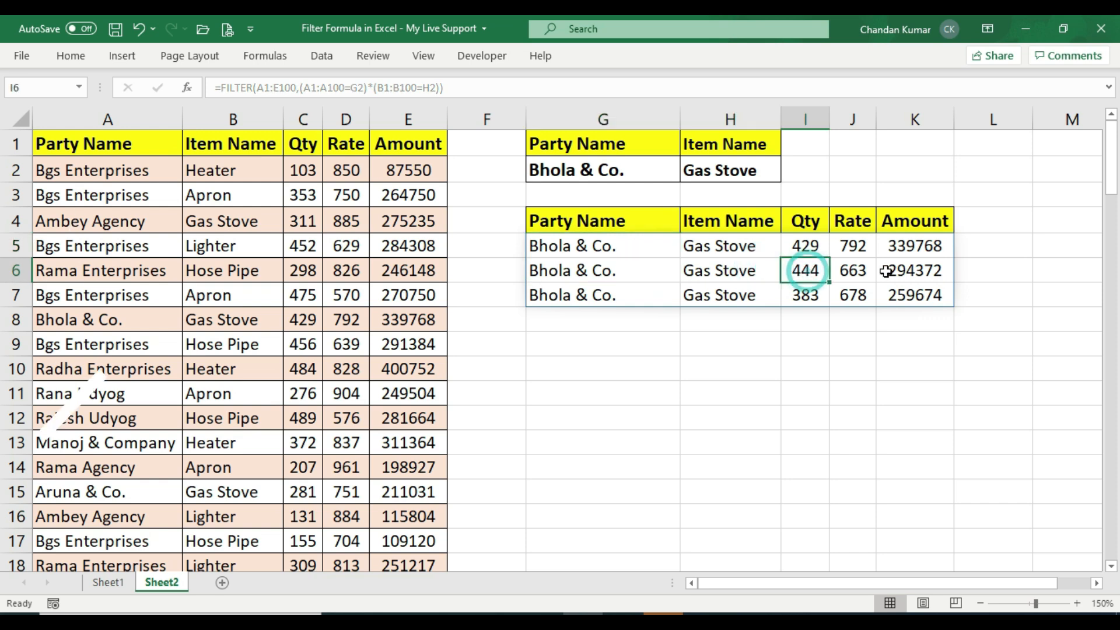
{"action": "left_click", "coordinate": [928, 270]}
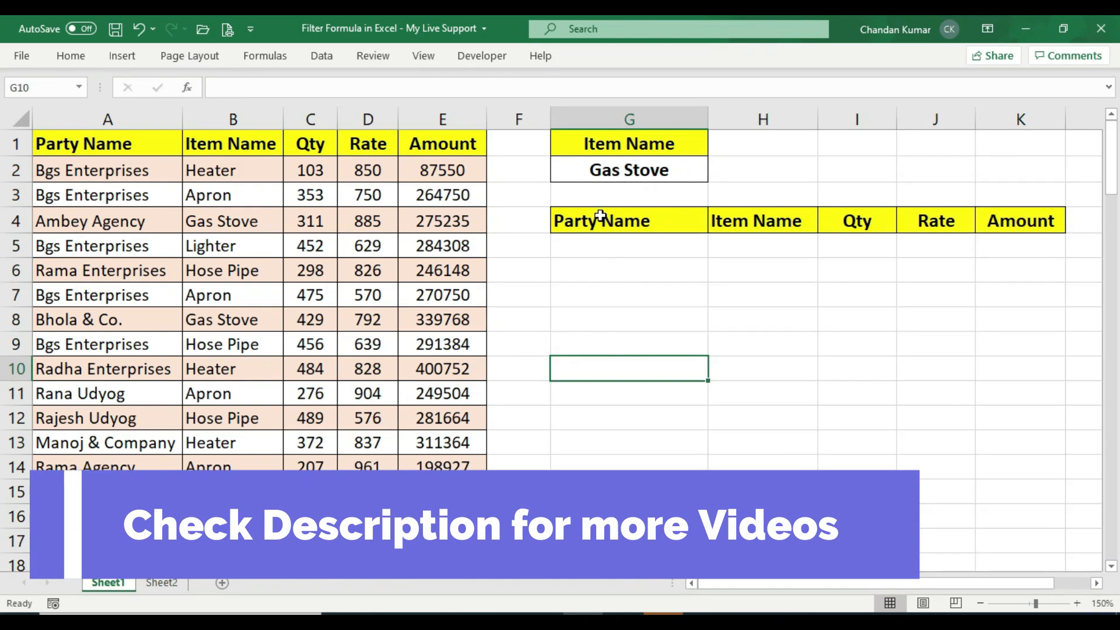
On Sheet1, start a FILTER formula in G5 using A1:E100 as the array
{"action": "left_click_drag", "start_coordinate": [599, 221], "coordinate": [1008, 500]}
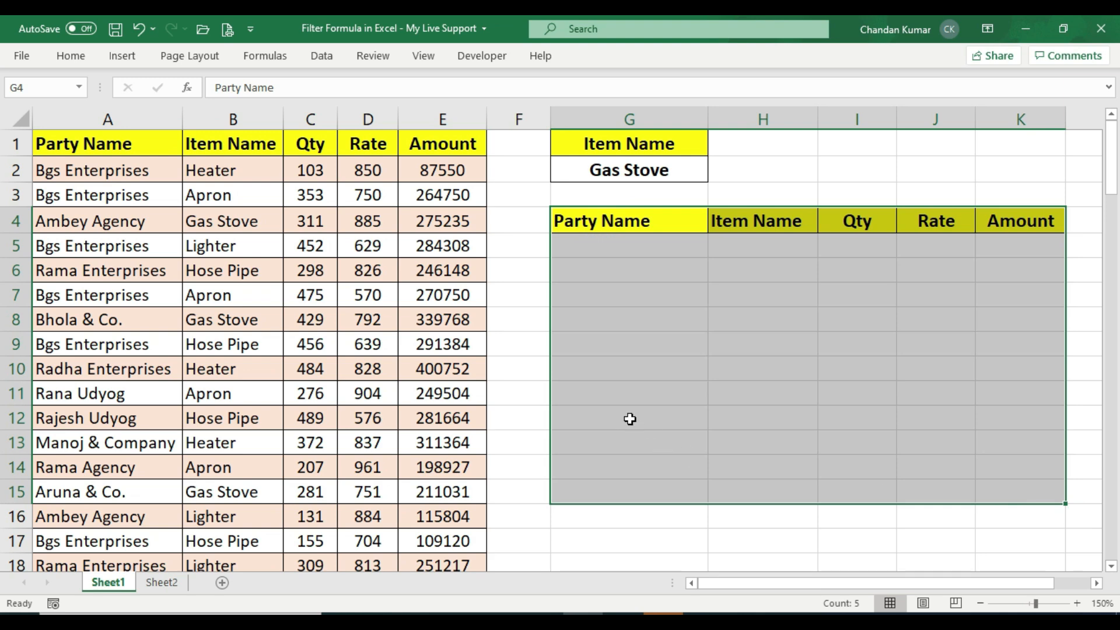
{"action": "left_click", "coordinate": [585, 242]}
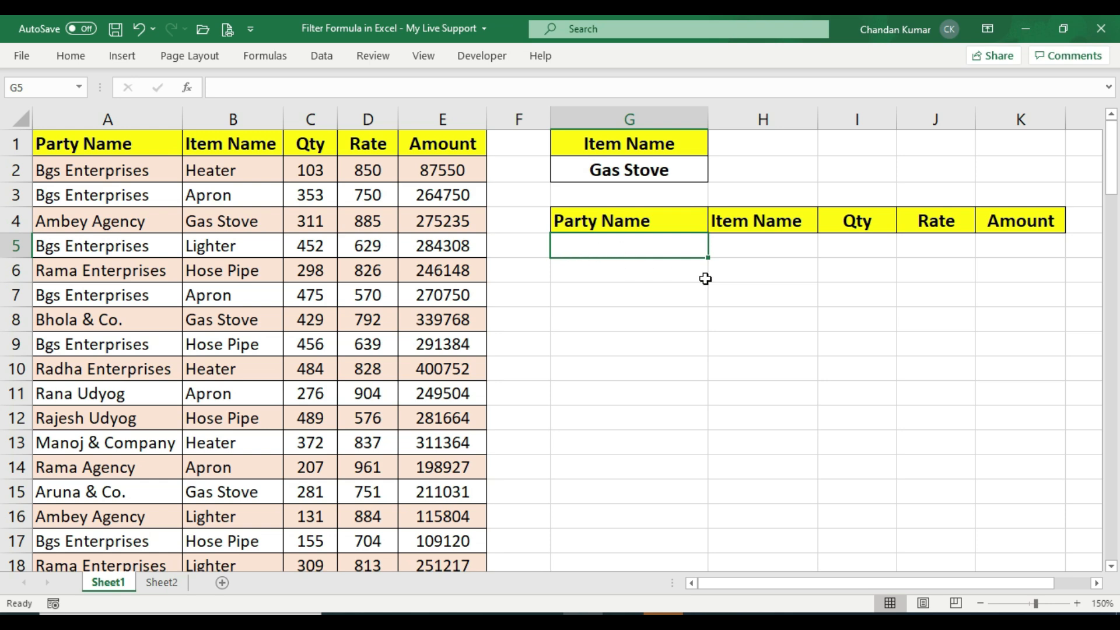
{"action": "type", "text": "="}
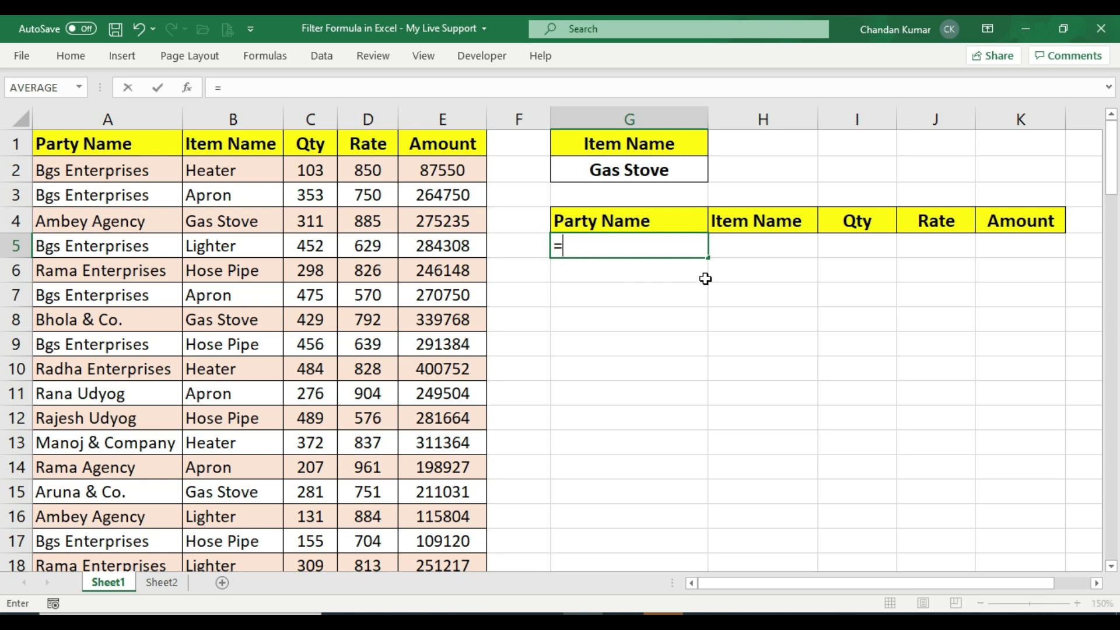
{"action": "type", "text": "filter("}
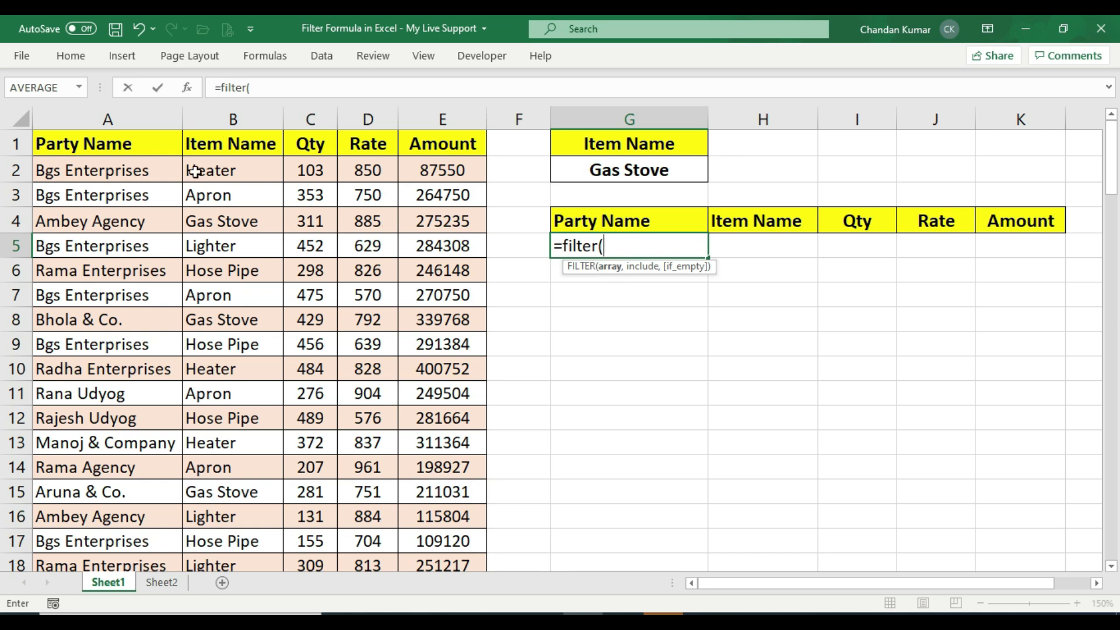
{"action": "left_click_drag", "start_coordinate": [88, 140], "coordinate": [450, 509]}
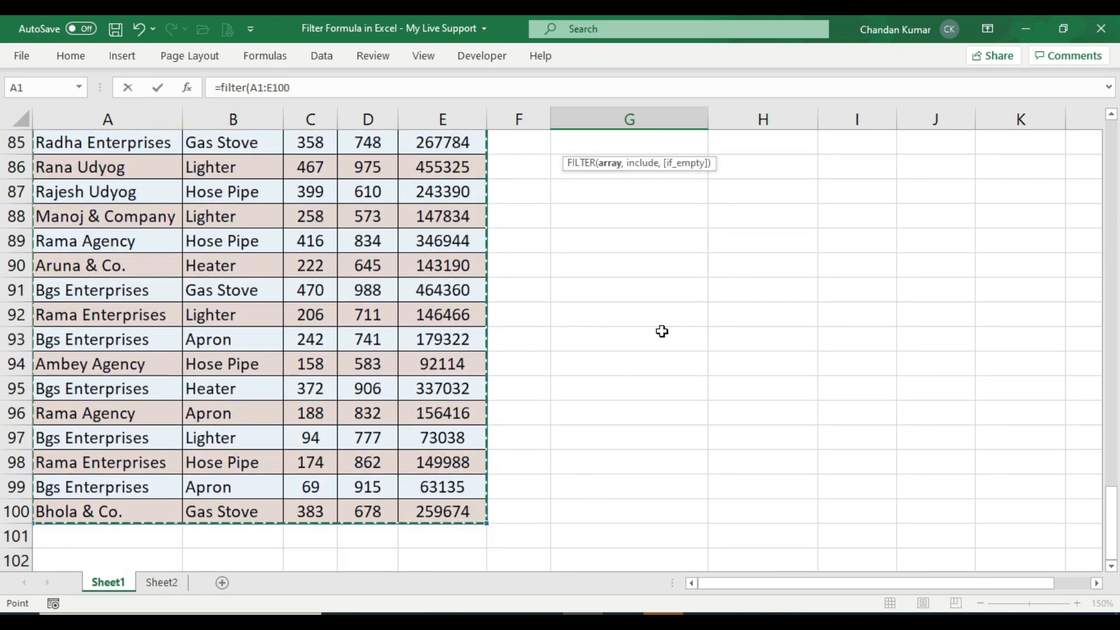
{"action": "scroll", "coordinate": [677, 307], "scroll_direction": "up", "scroll_amount": 20}
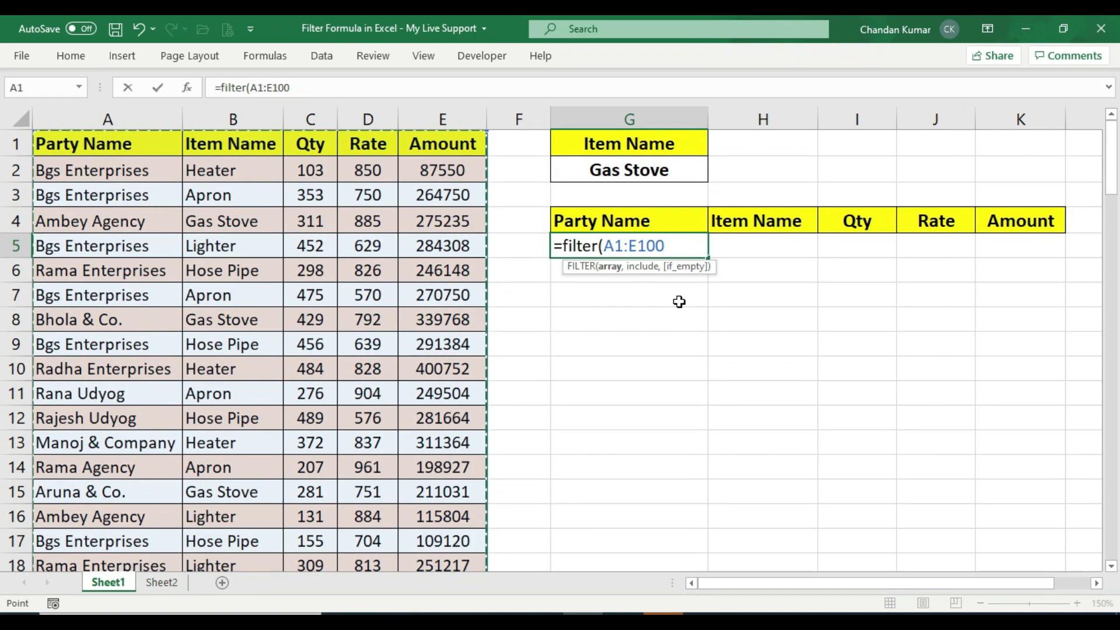
{"action": "type", "text": ","}
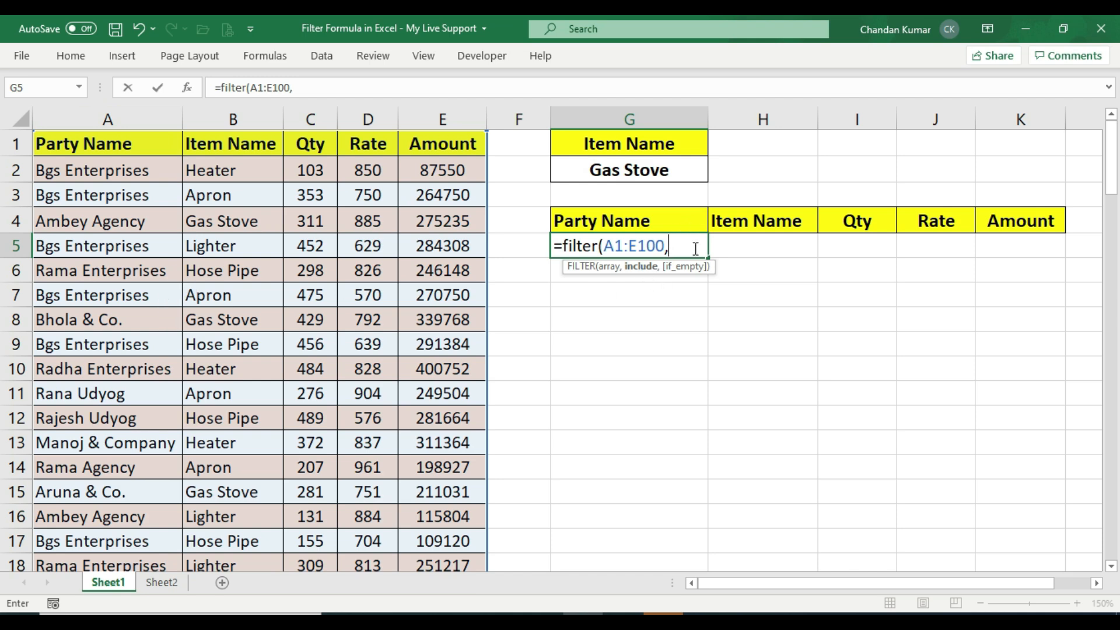
Complete the FILTER formula with the include condition B1:B100=G2 and enter it
{"action": "left_click", "coordinate": [242, 145]}
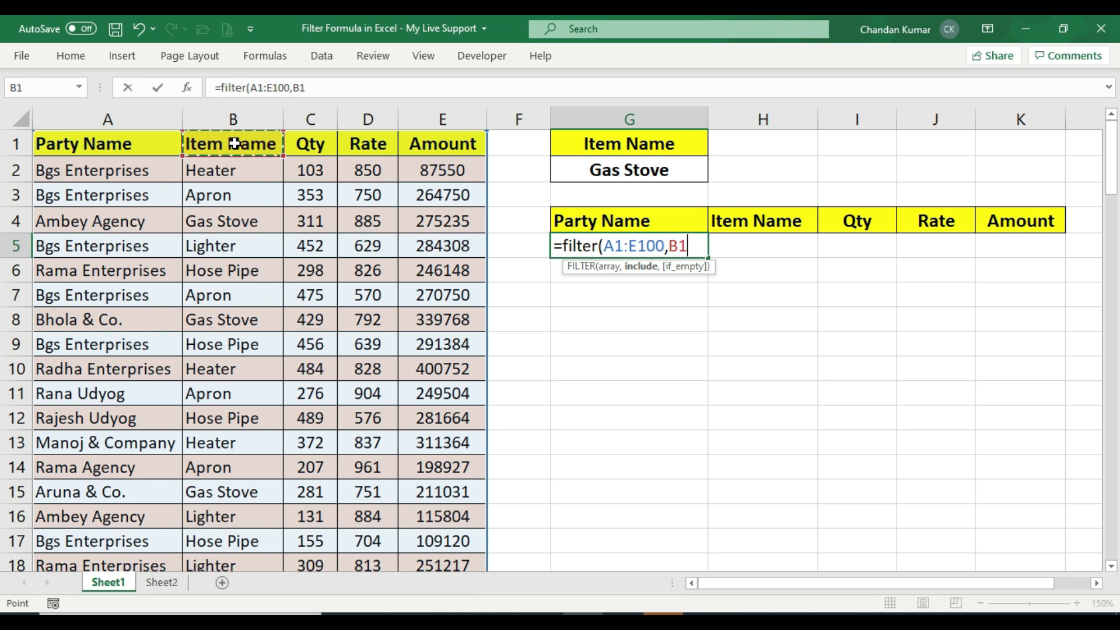
{"action": "key", "text": "ctrl+shift+Down"}
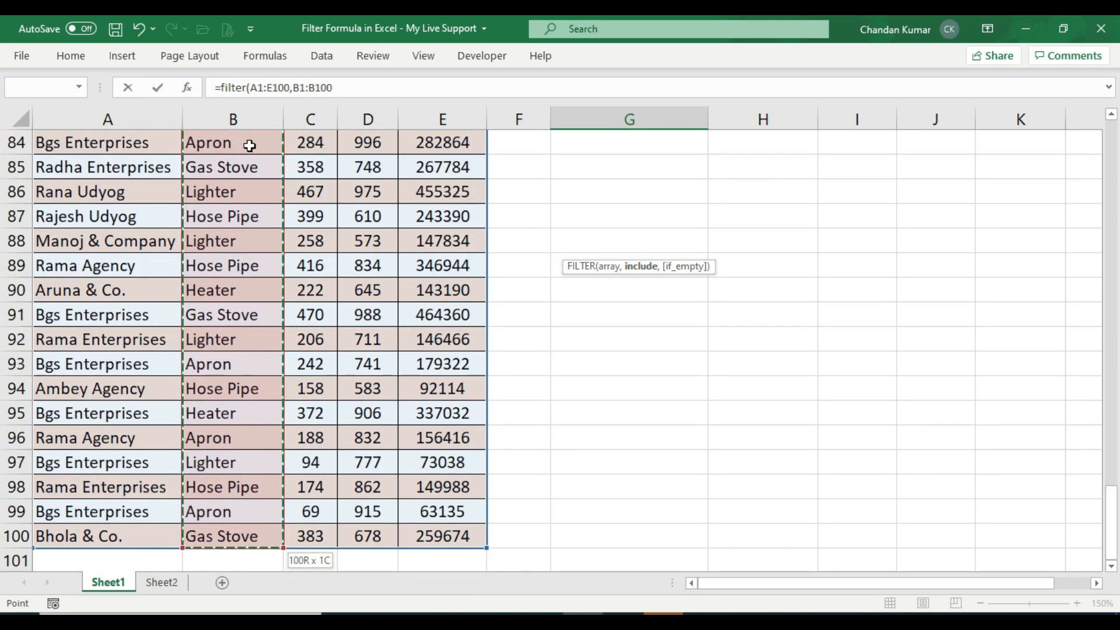
{"action": "key", "text": "ctrl+BackSpace"}
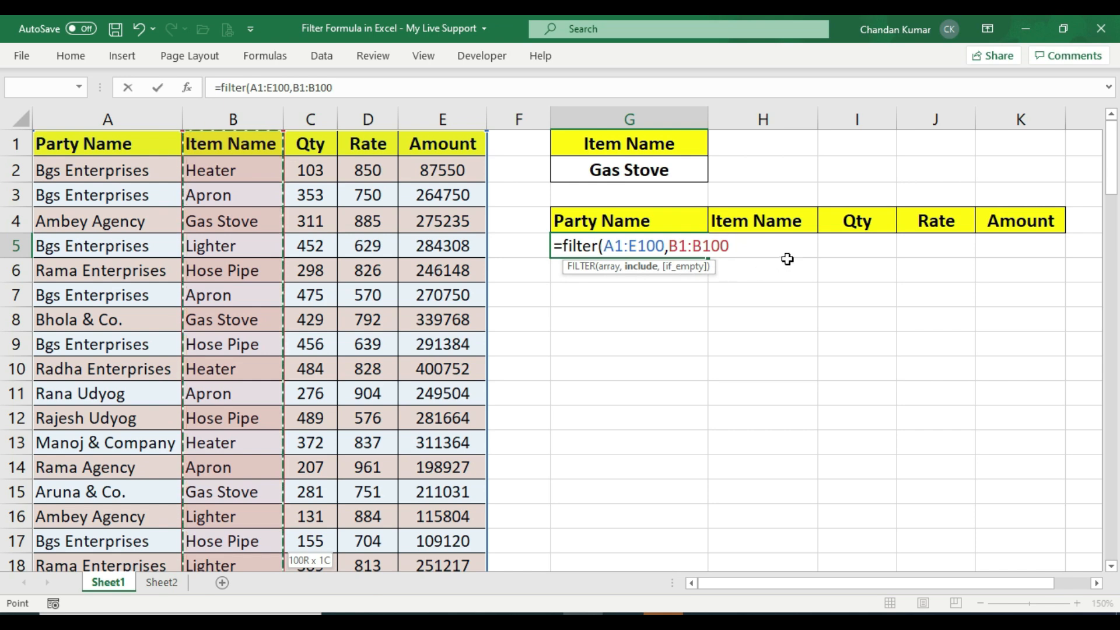
{"action": "type", "text": "="}
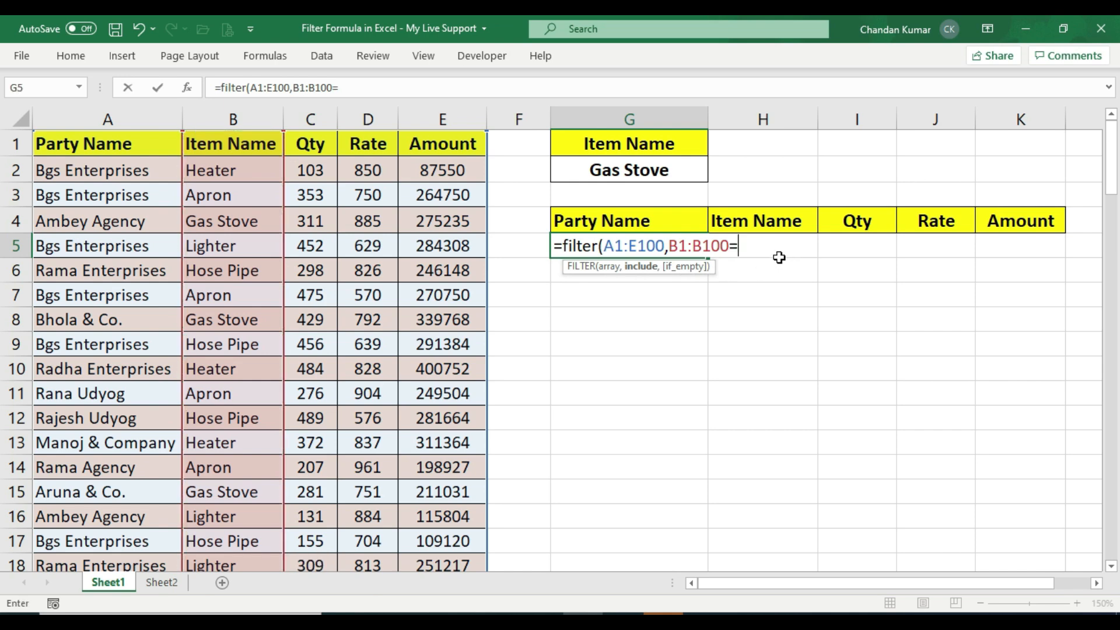
{"action": "left_click", "coordinate": [659, 169]}
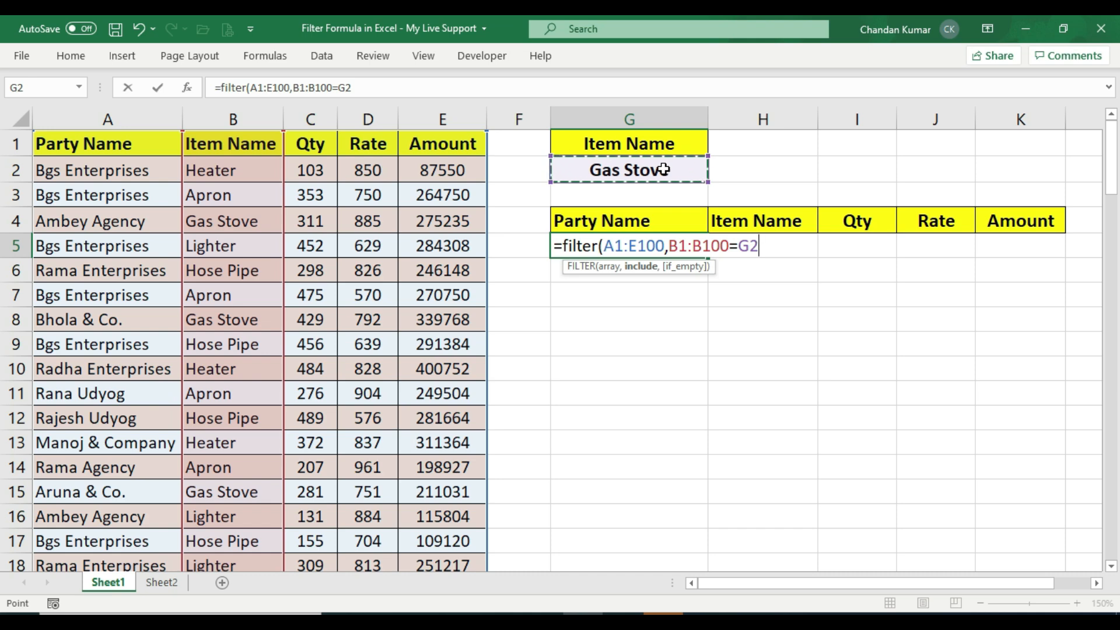
{"action": "type", "text": ","}
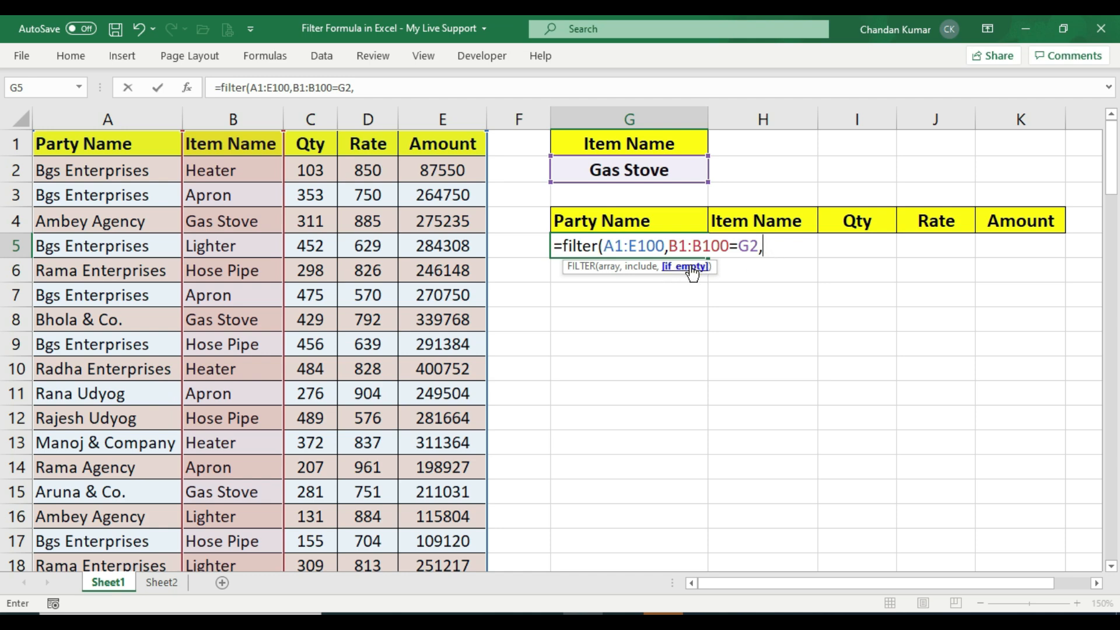
{"action": "key", "text": "BackSpace"}
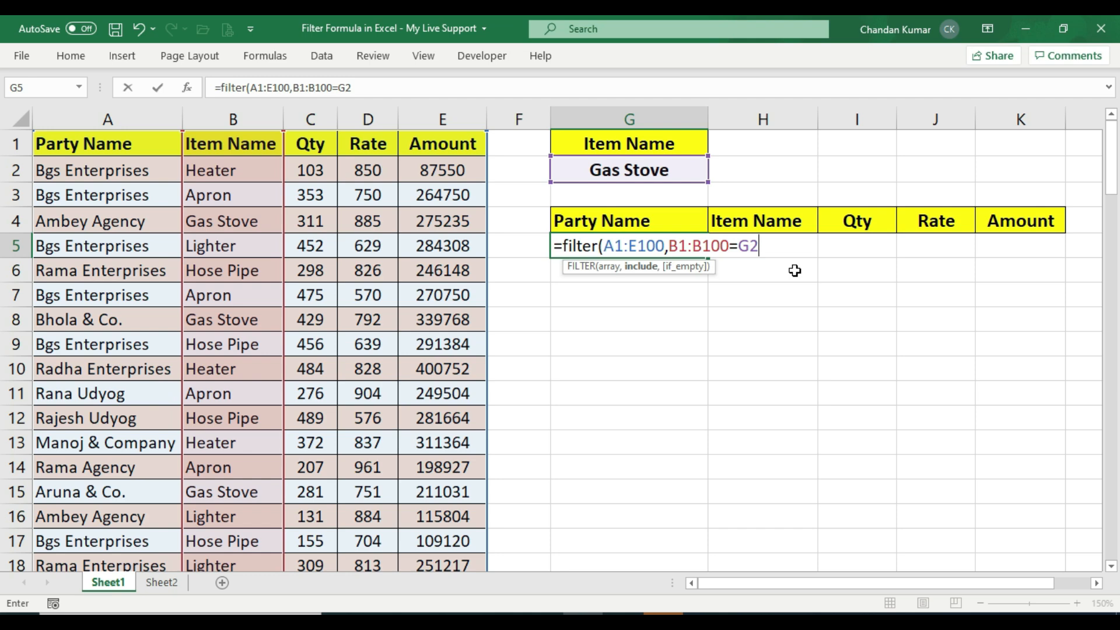
{"action": "type", "text": ")"}
{"action": "key", "text": "Return"}
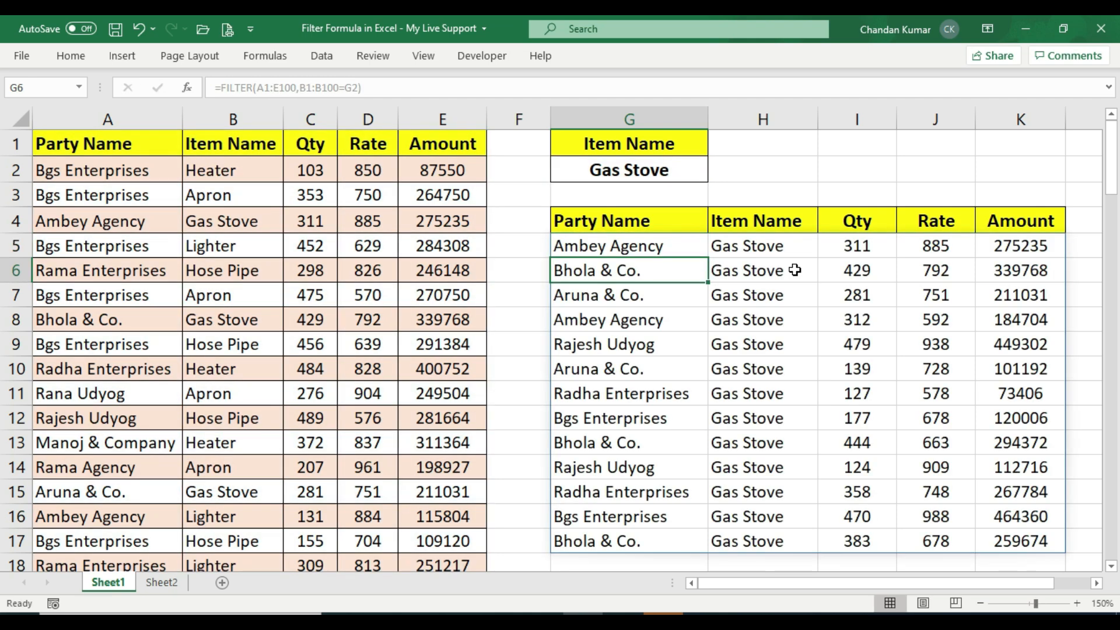
Change the item name criterion in G2 to Heater
{"action": "left_click", "coordinate": [618, 167]}
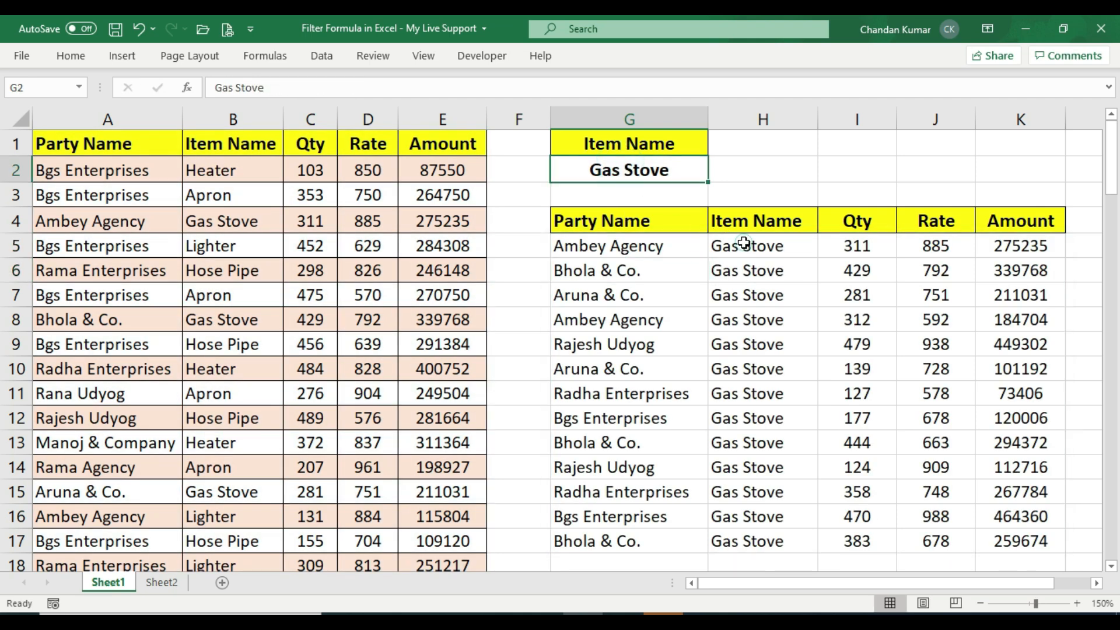
{"action": "left_click", "coordinate": [744, 244]}
{"action": "left_click", "coordinate": [657, 244]}
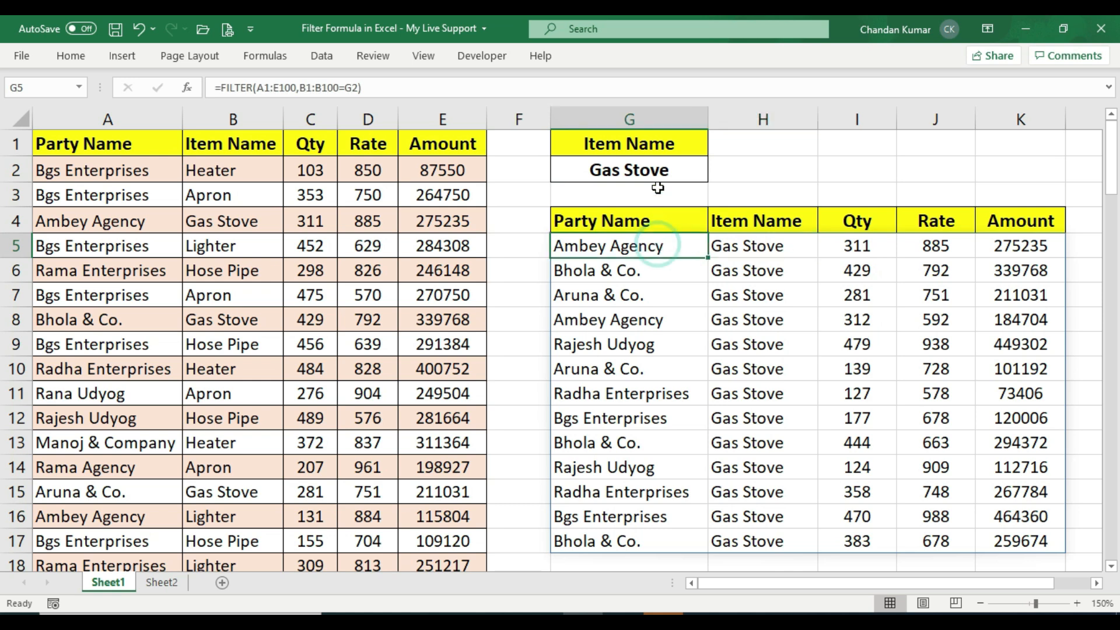
{"action": "left_click", "coordinate": [671, 172]}
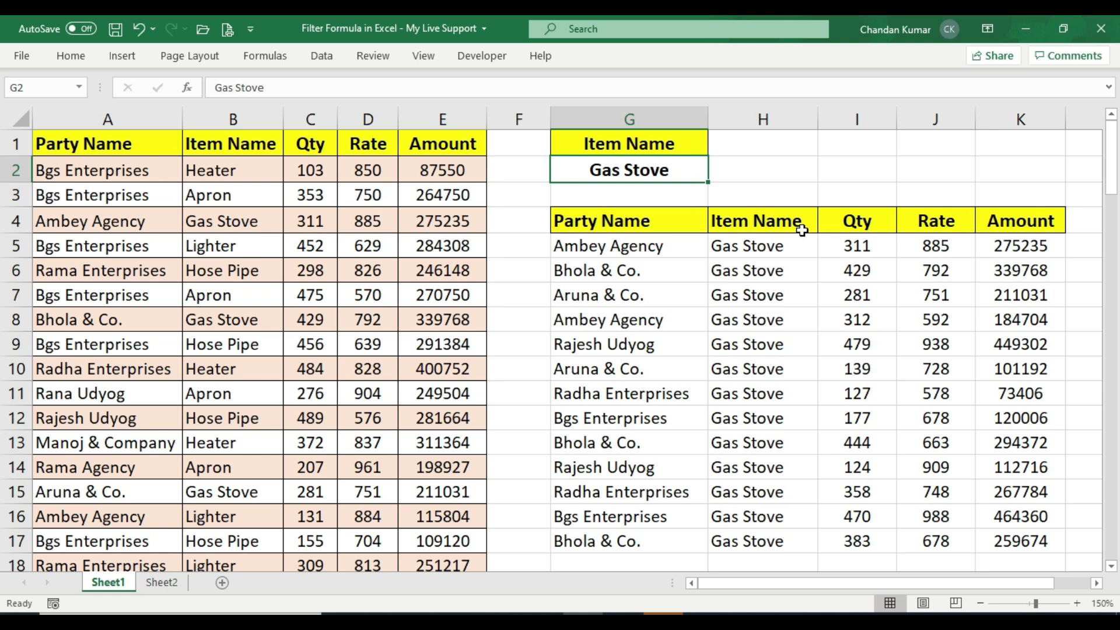
{"action": "type", "text": "Heater"}
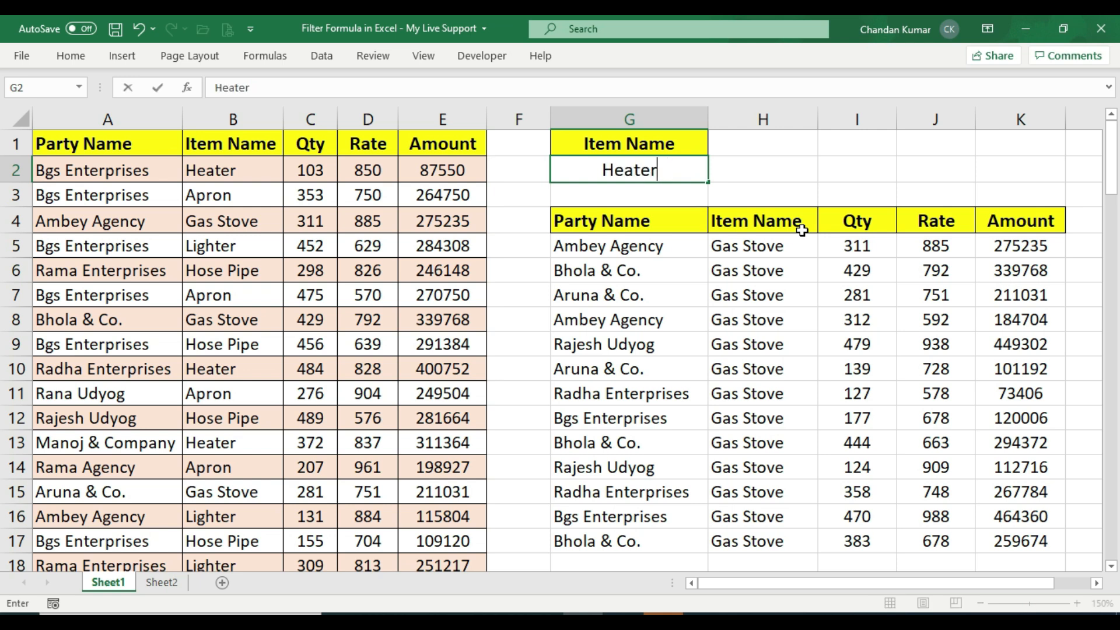
{"action": "key", "text": "ctrl+Return"}
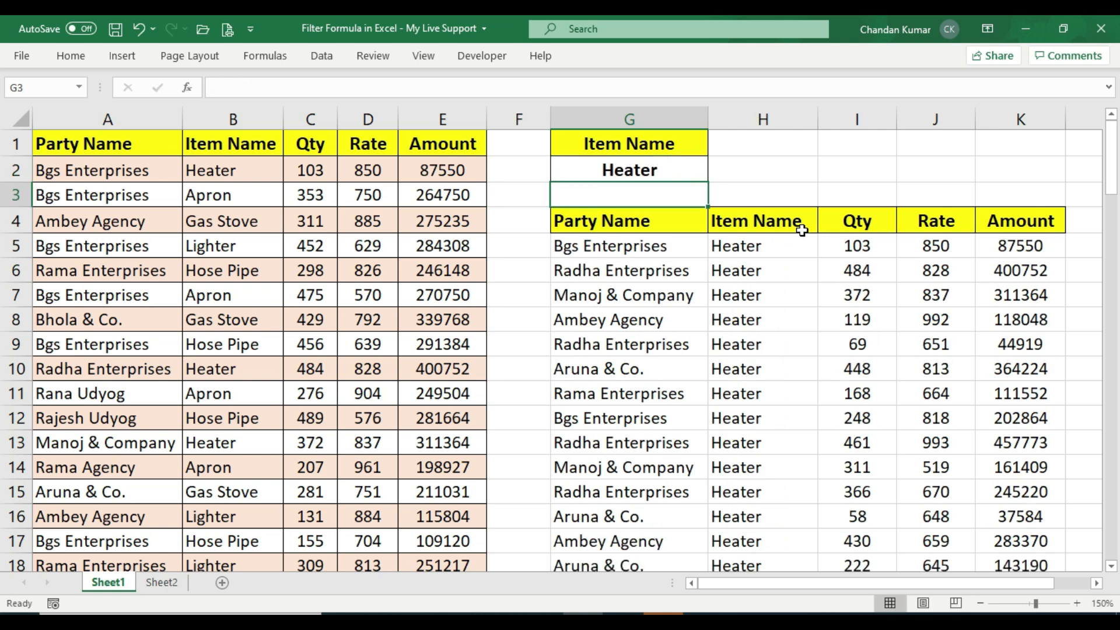
Change the item name criterion in G2 to Apron
{"action": "left_click_drag", "start_coordinate": [642, 245], "coordinate": [759, 272]}
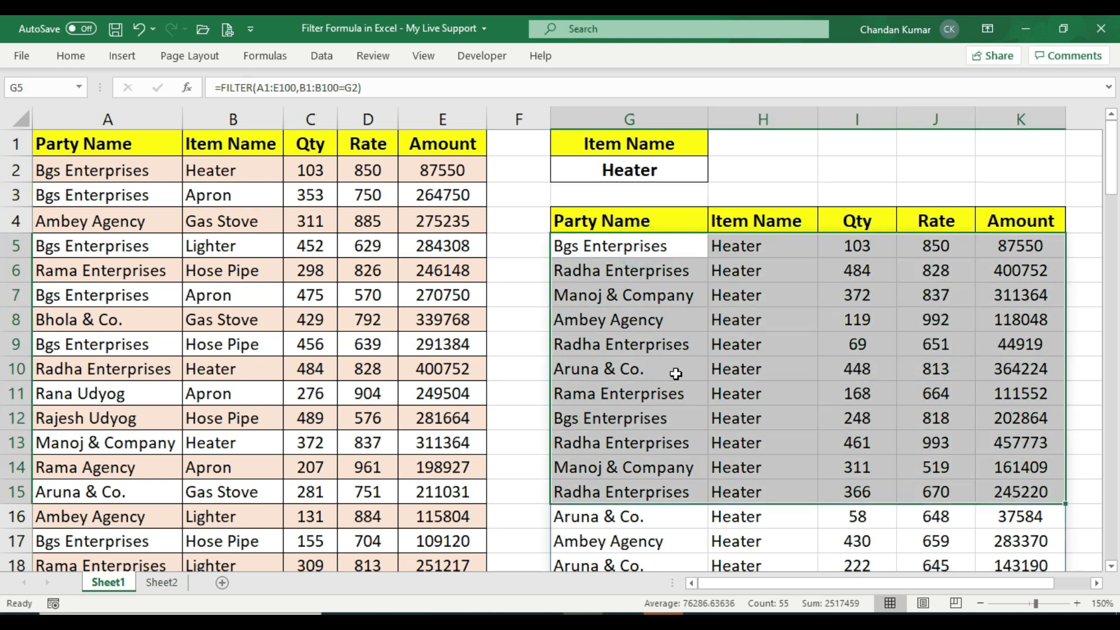
{"action": "left_click", "coordinate": [655, 344]}
{"action": "left_click", "coordinate": [659, 170]}
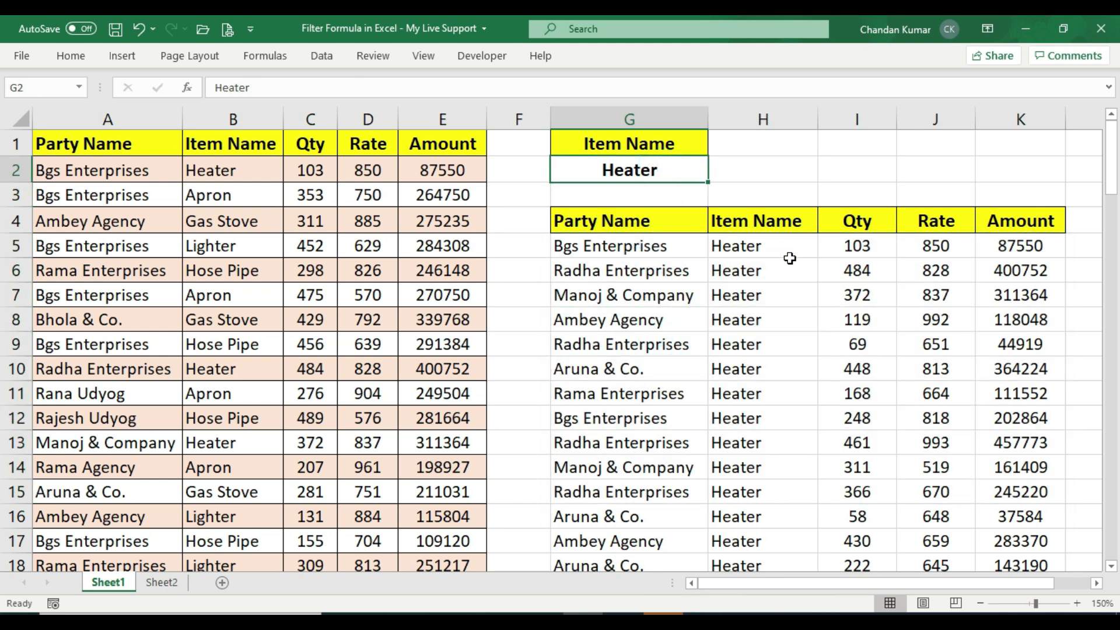
{"action": "type", "text": "Apron"}
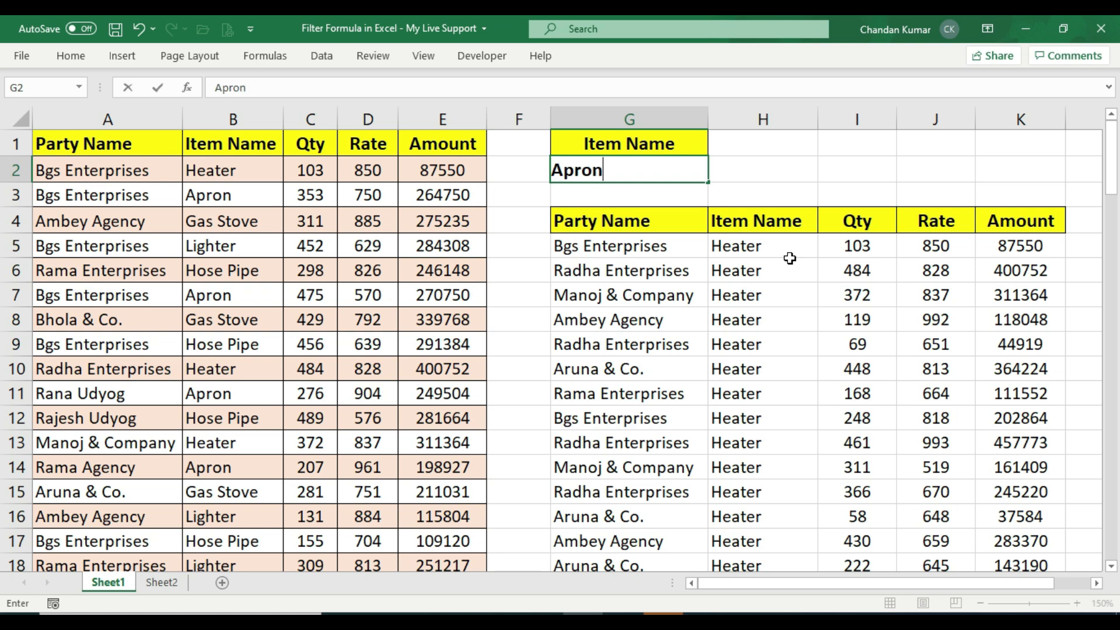
{"action": "key", "text": "Return"}
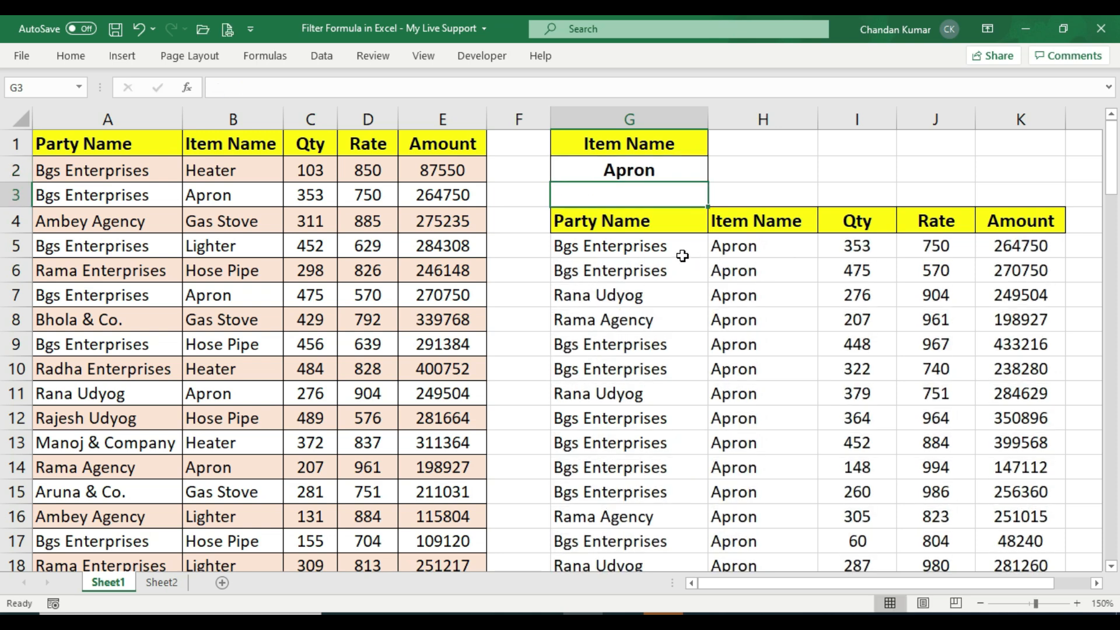
Change the item name criterion in G2 to Knob
{"action": "left_click", "coordinate": [639, 250]}
{"action": "left_click", "coordinate": [785, 247]}
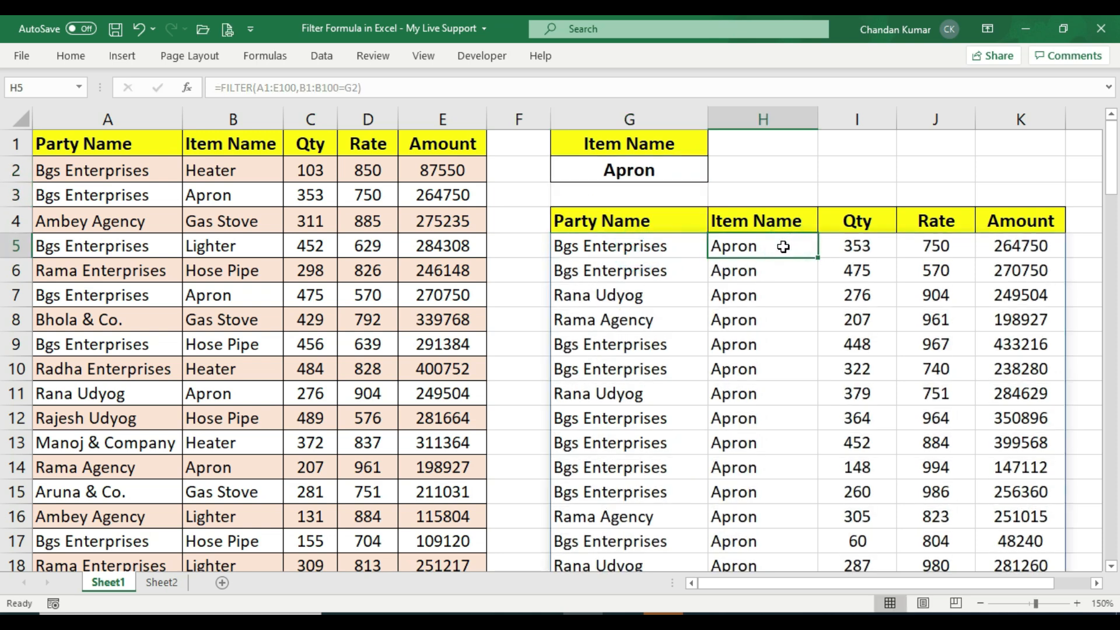
{"action": "left_click", "coordinate": [608, 170]}
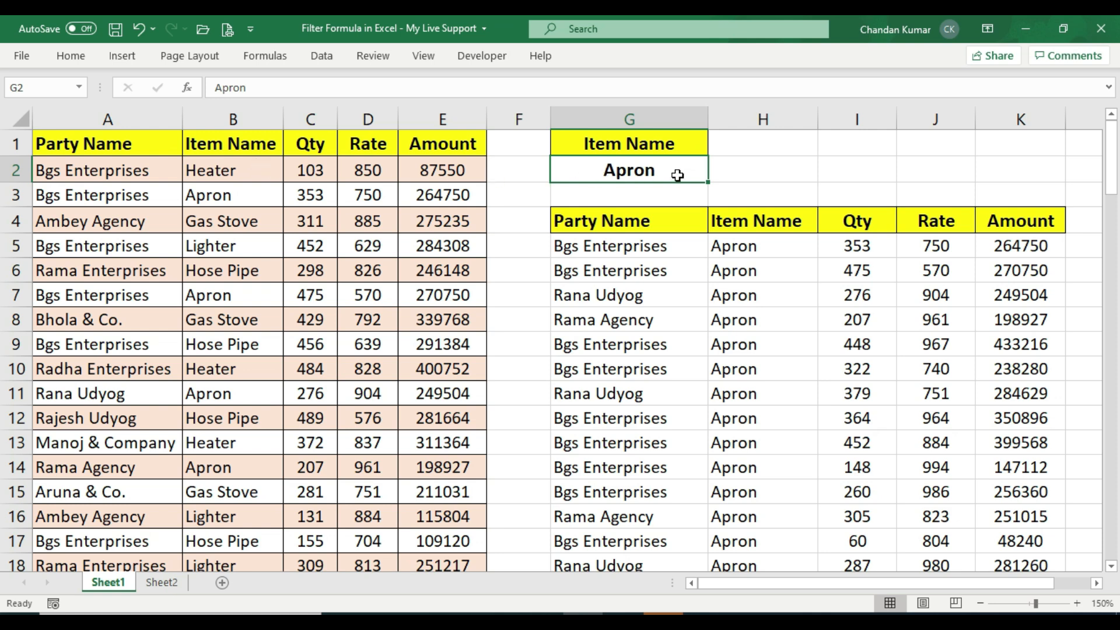
{"action": "type", "text": "Knob"}
{"action": "key", "text": "Return"}
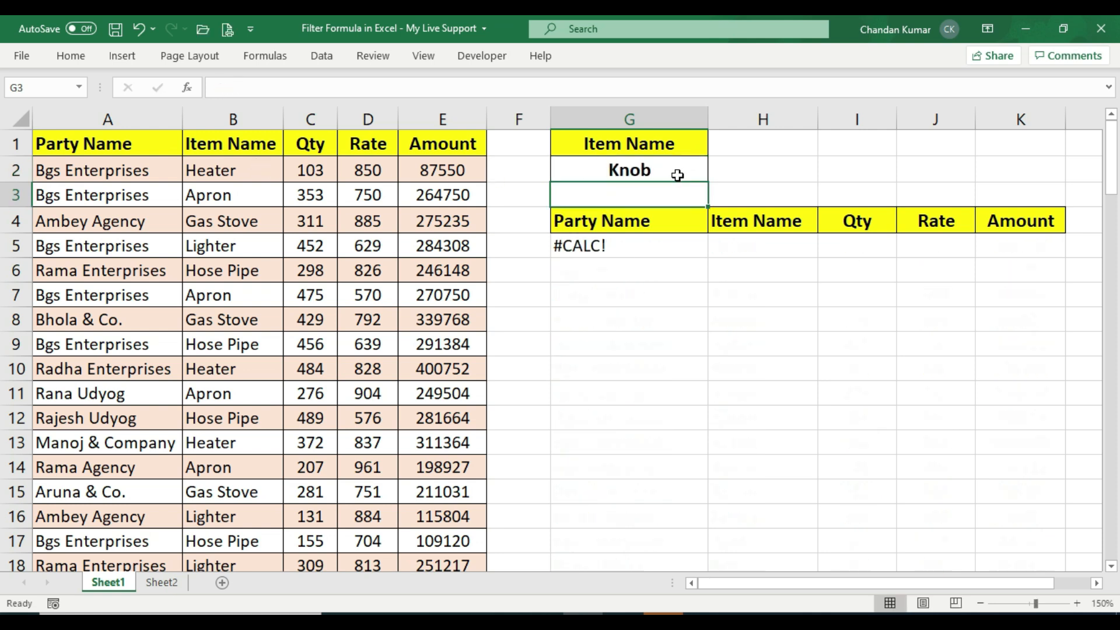
Edit the FILTER formula in G5 to add the if_empty argument "Data Not Found" and enter it
{"action": "left_click", "coordinate": [632, 237]}
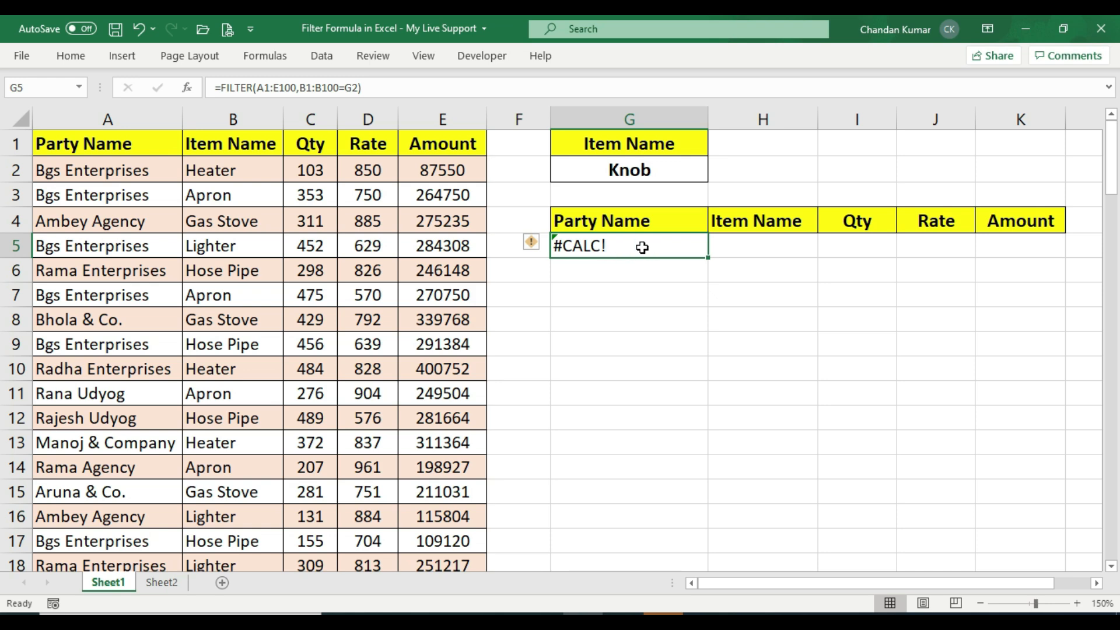
{"action": "key", "text": "F2"}
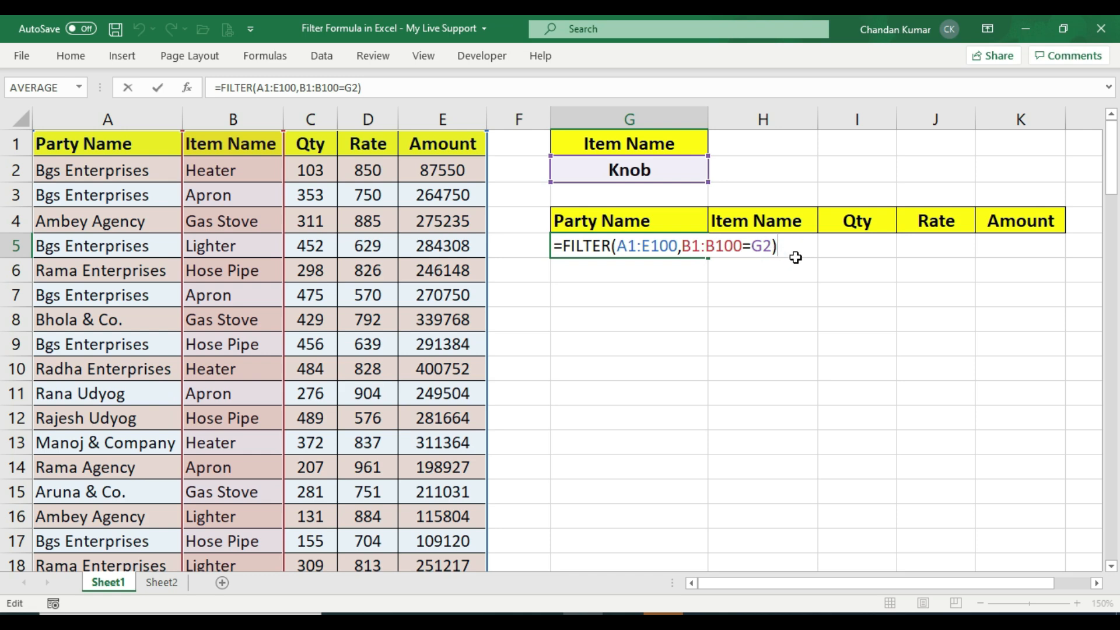
{"action": "key", "text": "Delete"}
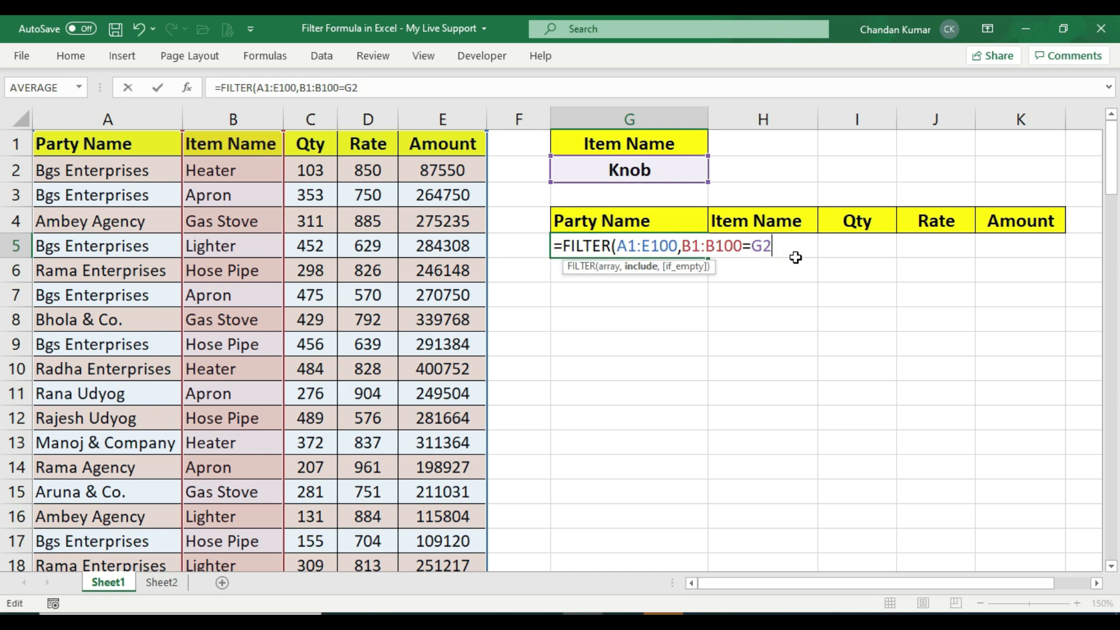
{"action": "type", "text": ","}
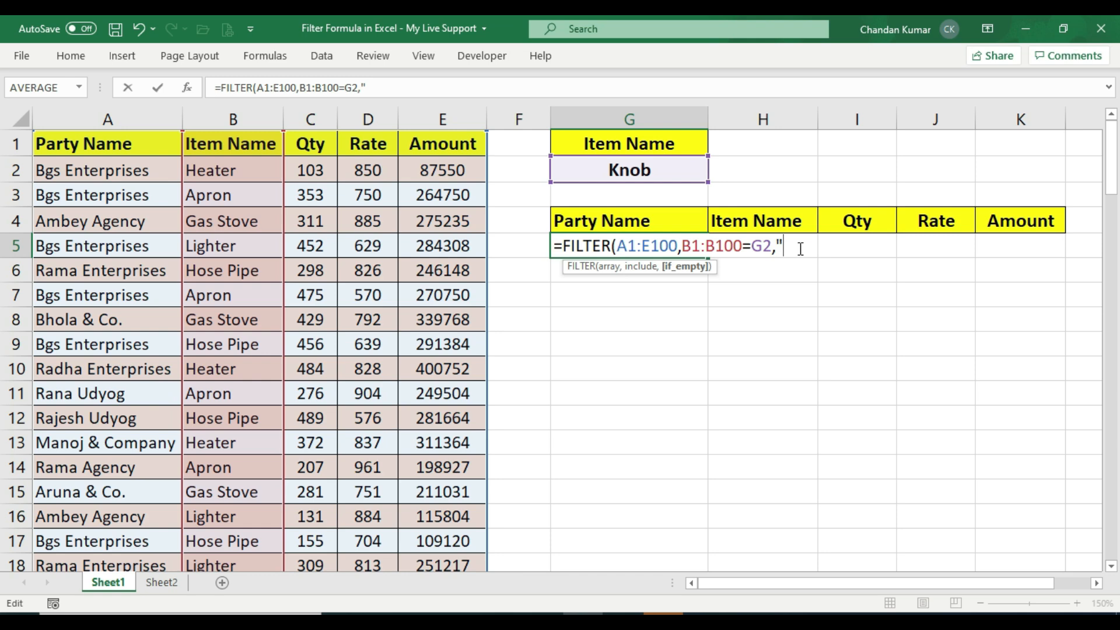
{"action": "type", "text": "Data Not Found"}
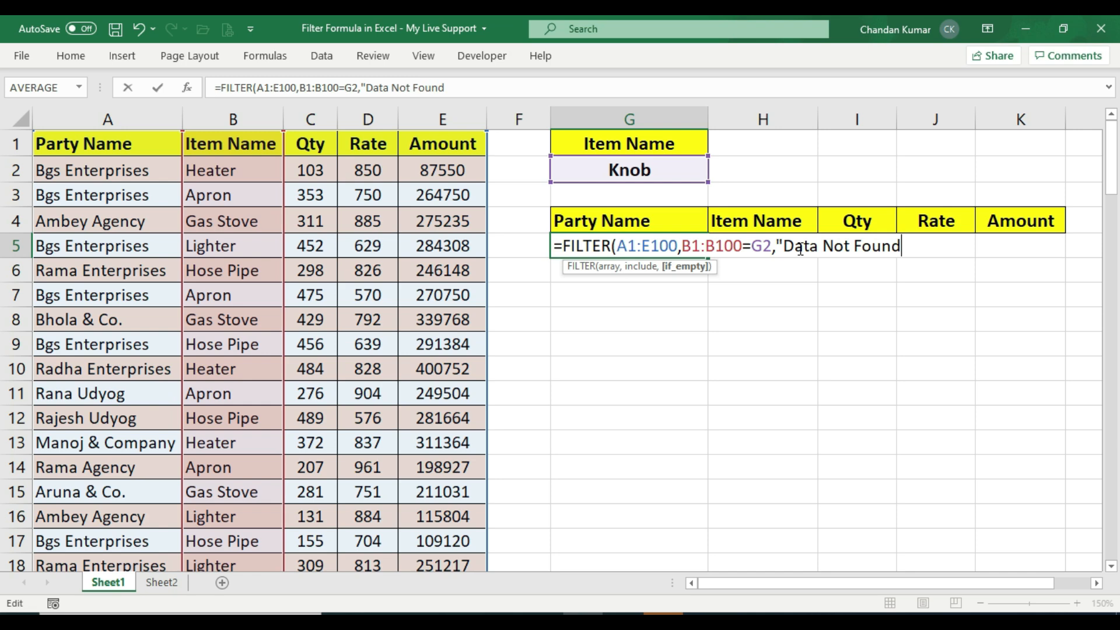
{"action": "type", "text": "\")"}
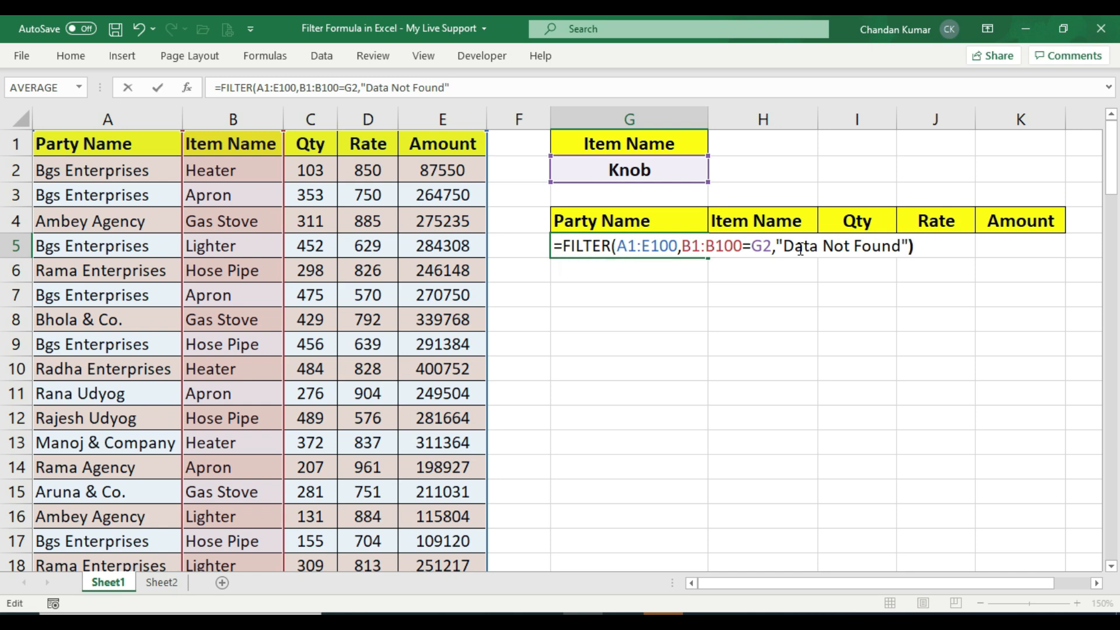
{"action": "key", "text": "Return"}
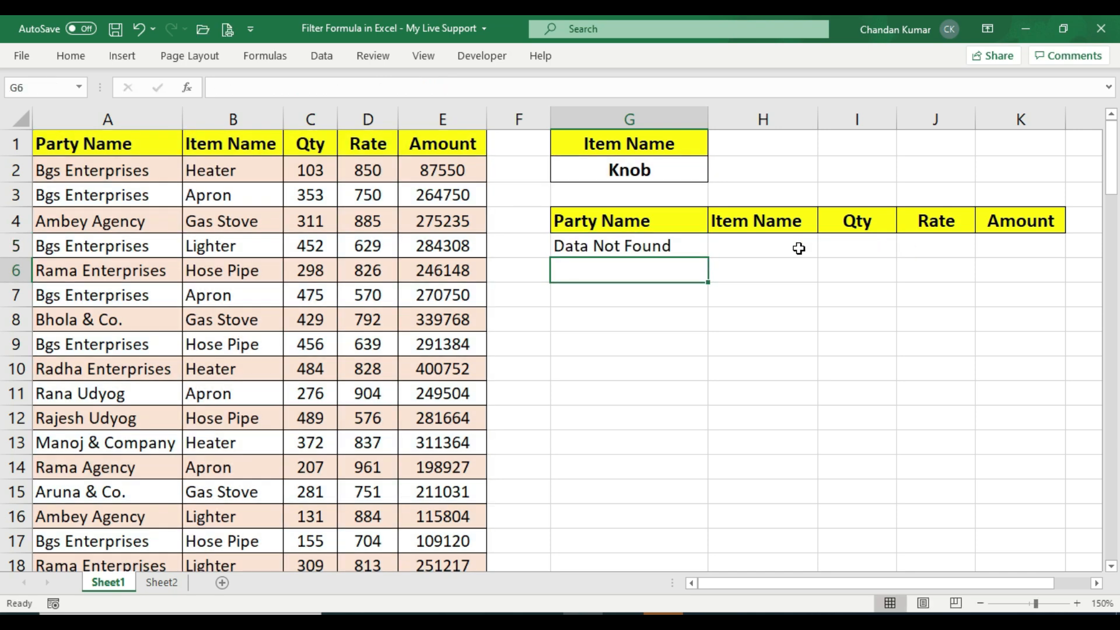
Change the item name criterion in G2 to Apron
{"action": "left_click", "coordinate": [632, 248]}
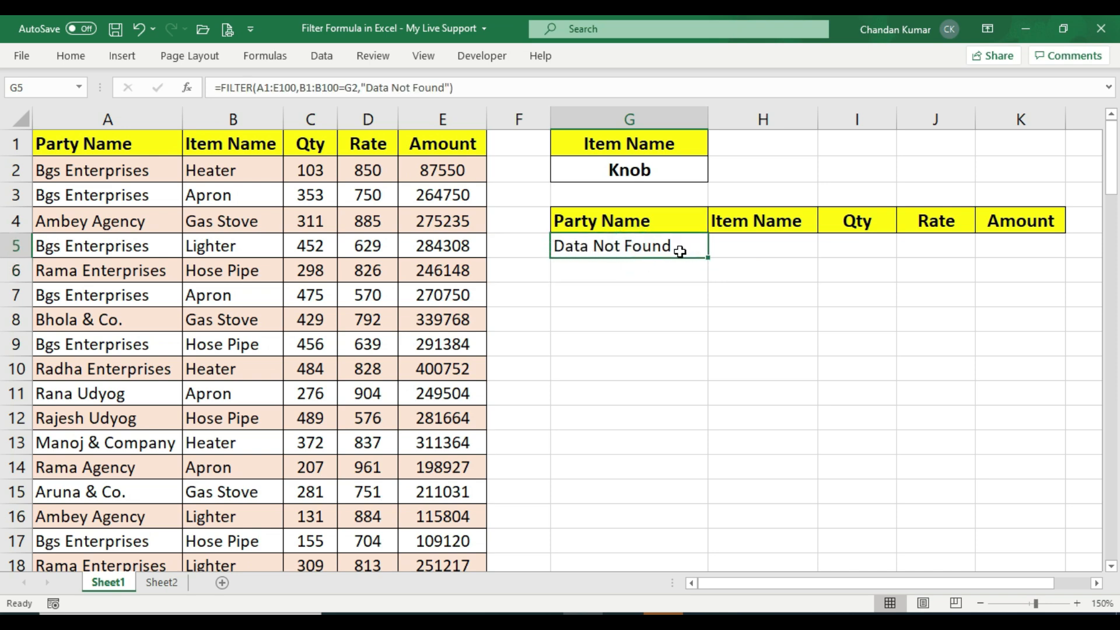
{"action": "left_click", "coordinate": [646, 162]}
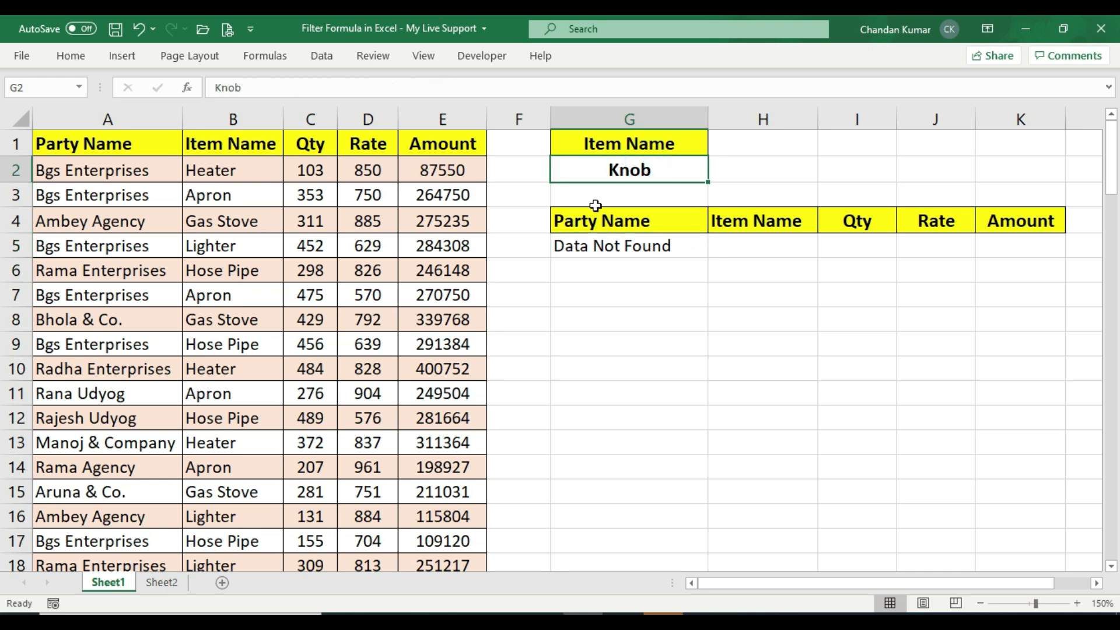
{"action": "type", "text": "Apron"}
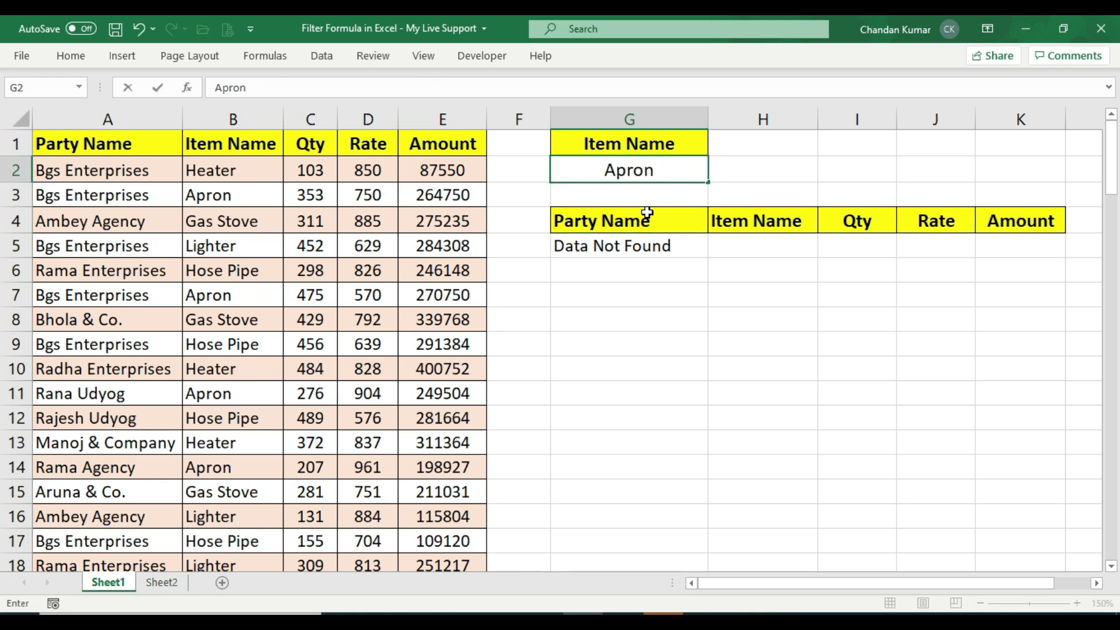
{"action": "key", "text": "Return"}
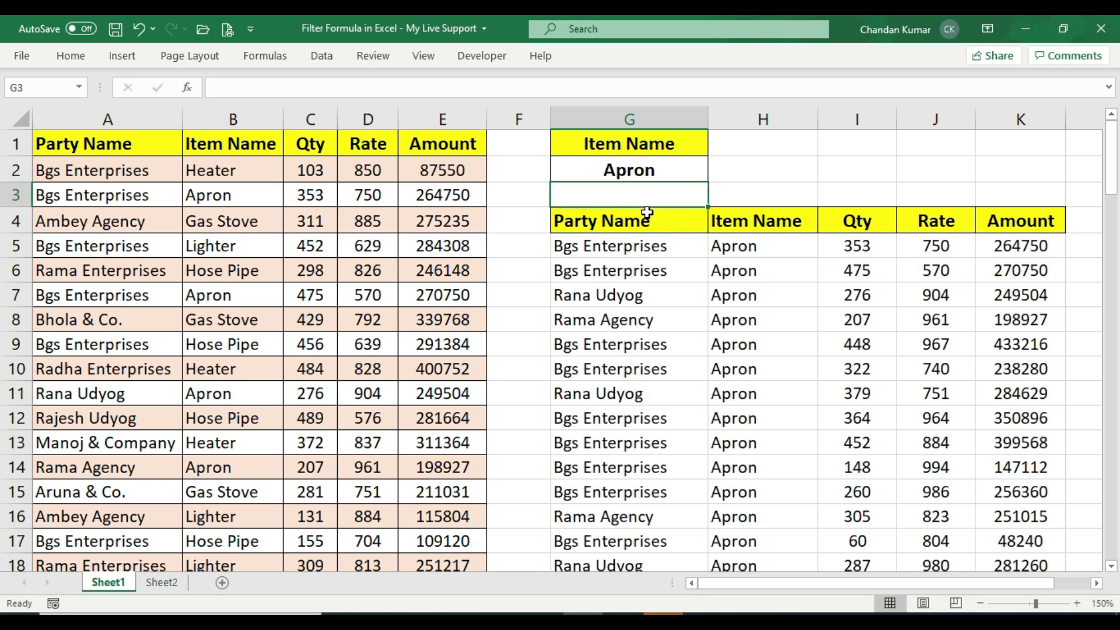
Change the item name criterion in G2 to Knob
{"action": "left_click", "coordinate": [738, 250]}
{"action": "left_click", "coordinate": [665, 175]}
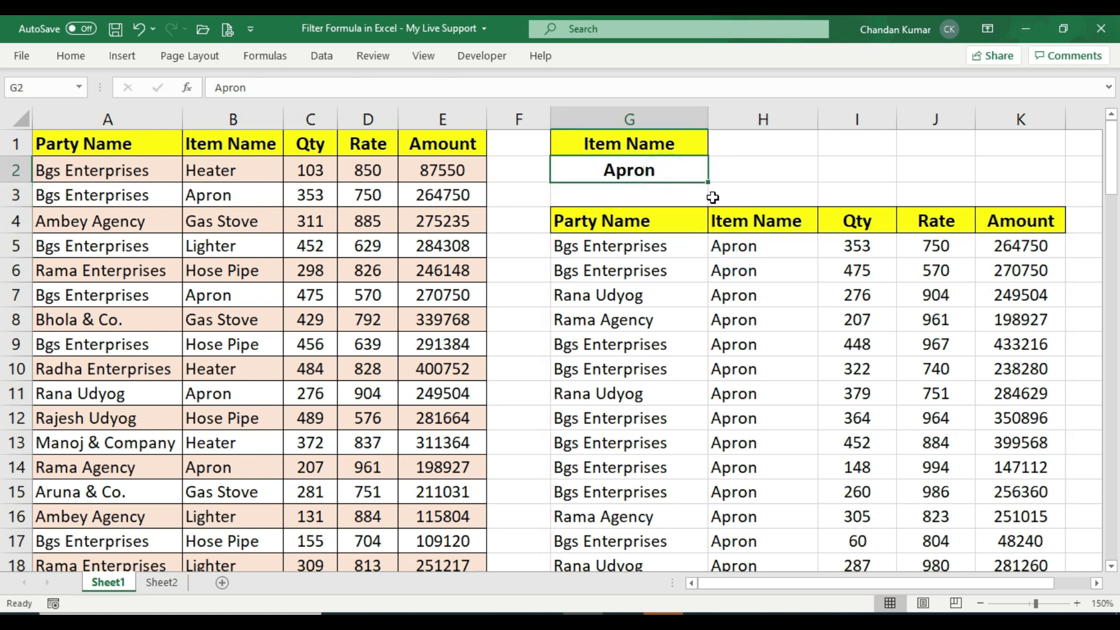
{"action": "type", "text": "Knob"}
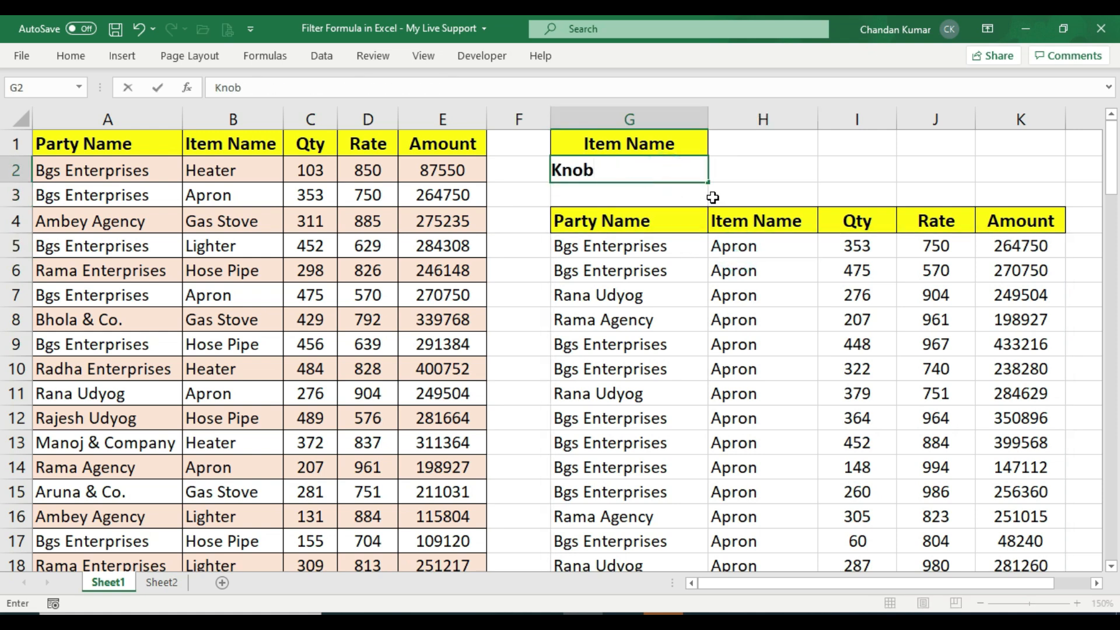
{"action": "key", "text": "Return"}
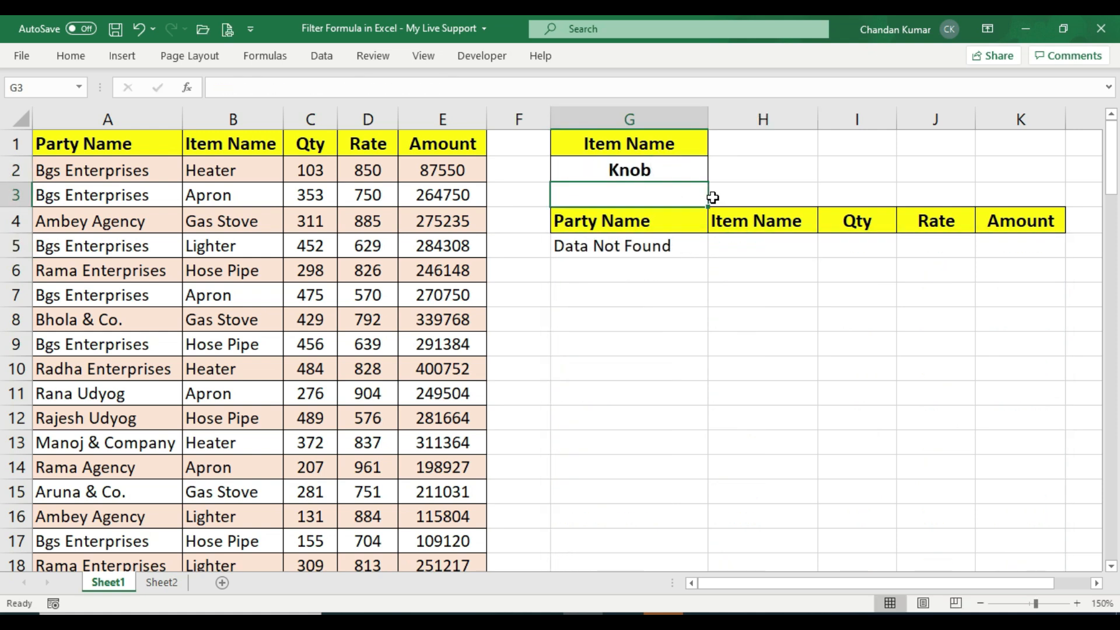
Change the item name criterion in G2 to Lighter
{"action": "left_click", "coordinate": [662, 247]}
{"action": "left_click", "coordinate": [655, 173]}
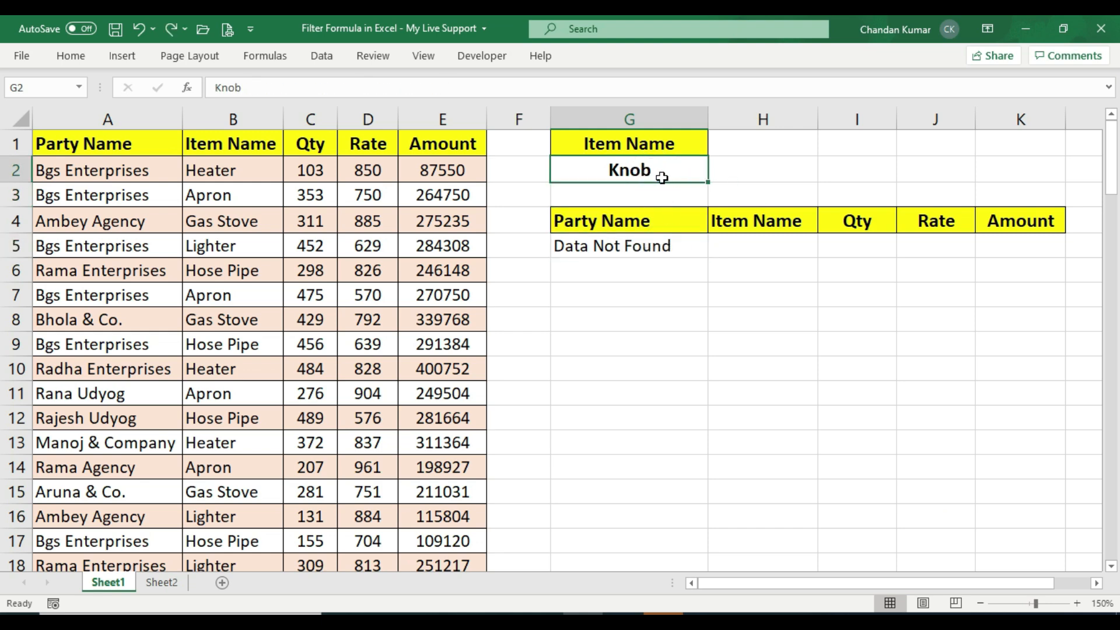
{"action": "type", "text": "Lighter"}
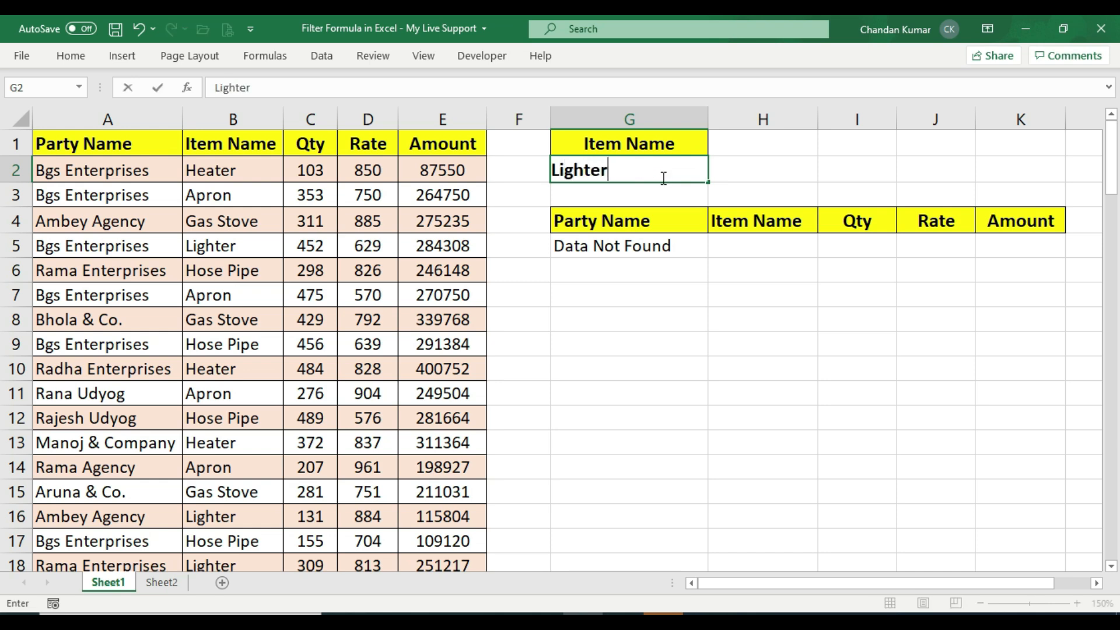
{"action": "key", "text": "Return"}
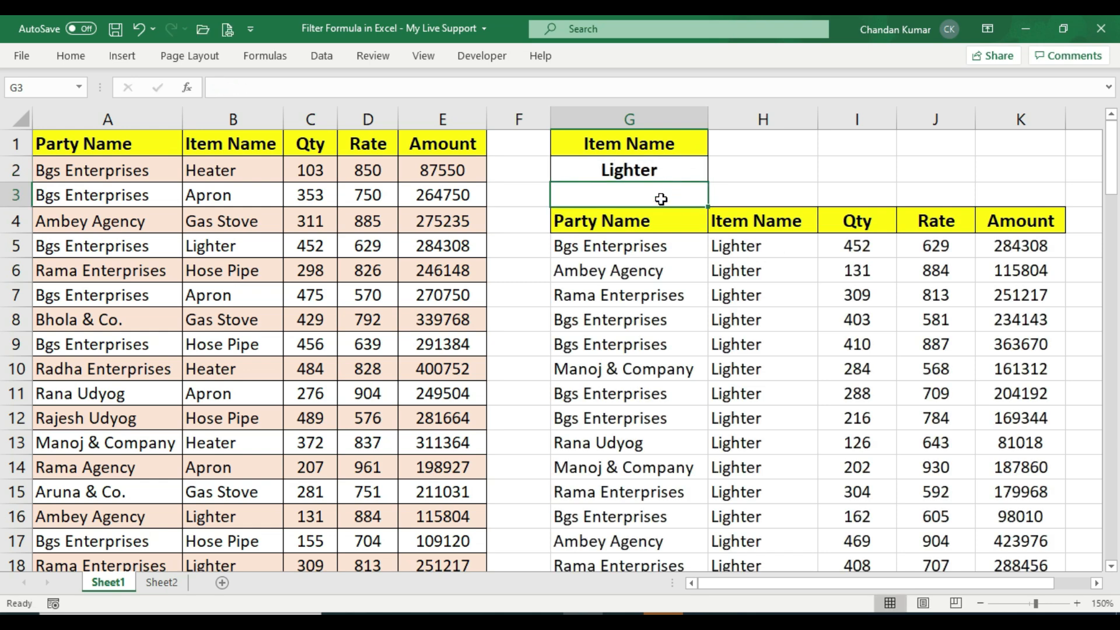
Change the item name criterion in G2 to Pan Support
{"action": "left_click", "coordinate": [655, 170]}
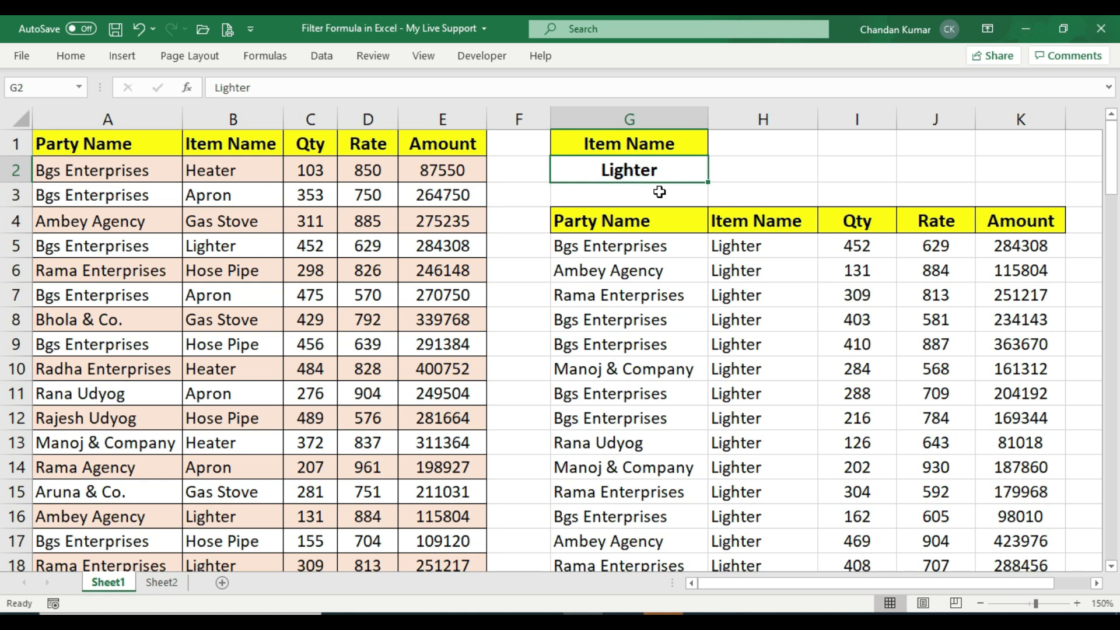
{"action": "type", "text": "Pan S"}
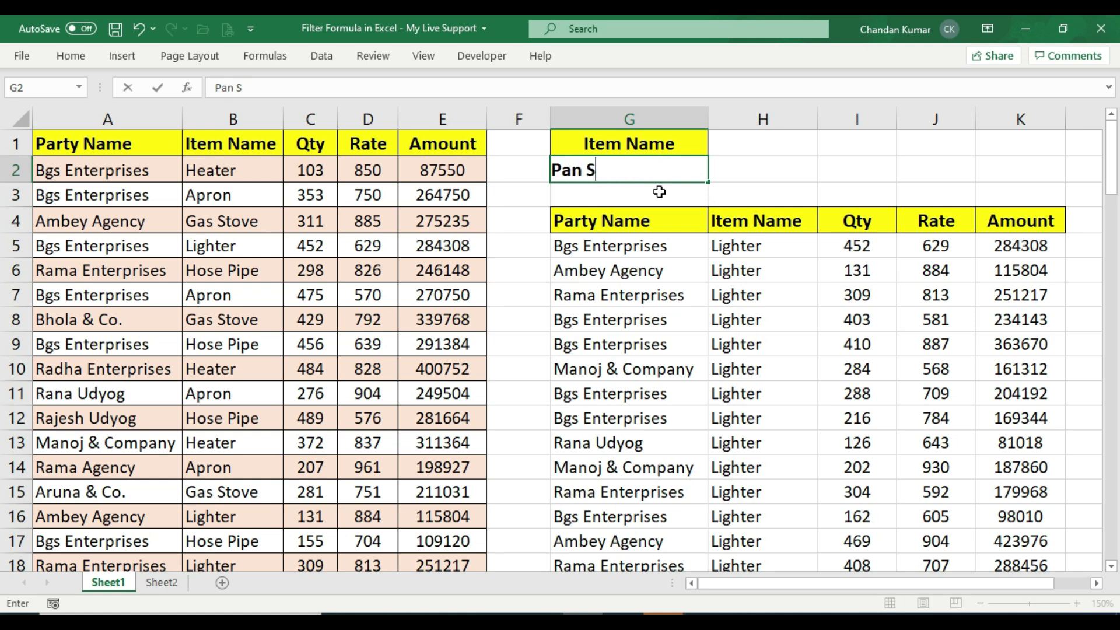
{"action": "type", "text": "upport"}
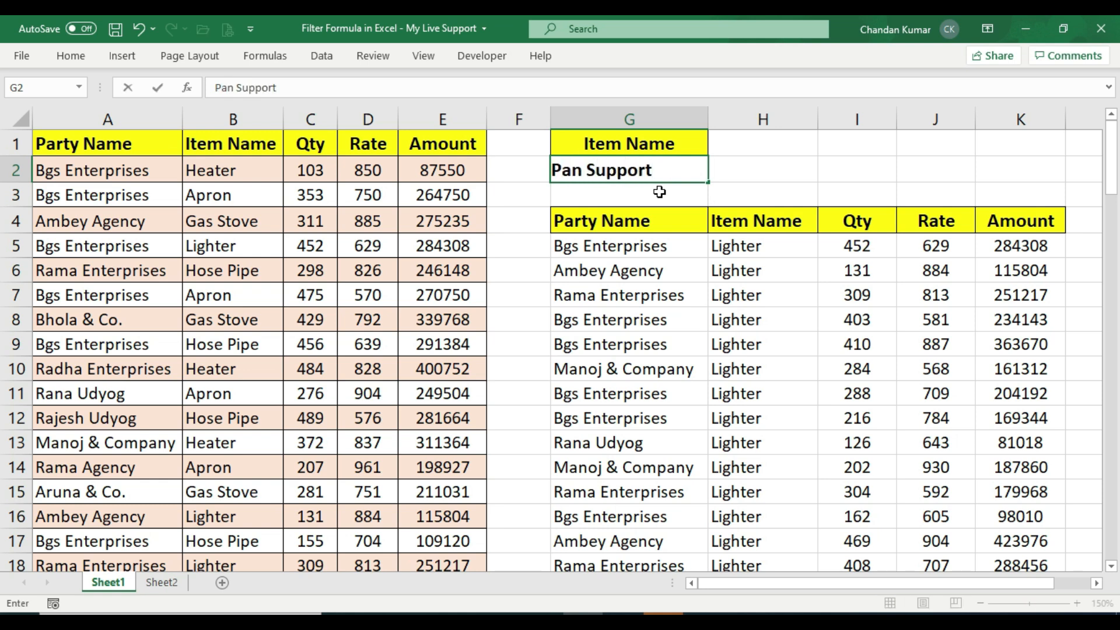
{"action": "key", "text": "Return"}
Switch to Sheet2
{"action": "left_click", "coordinate": [678, 244]}
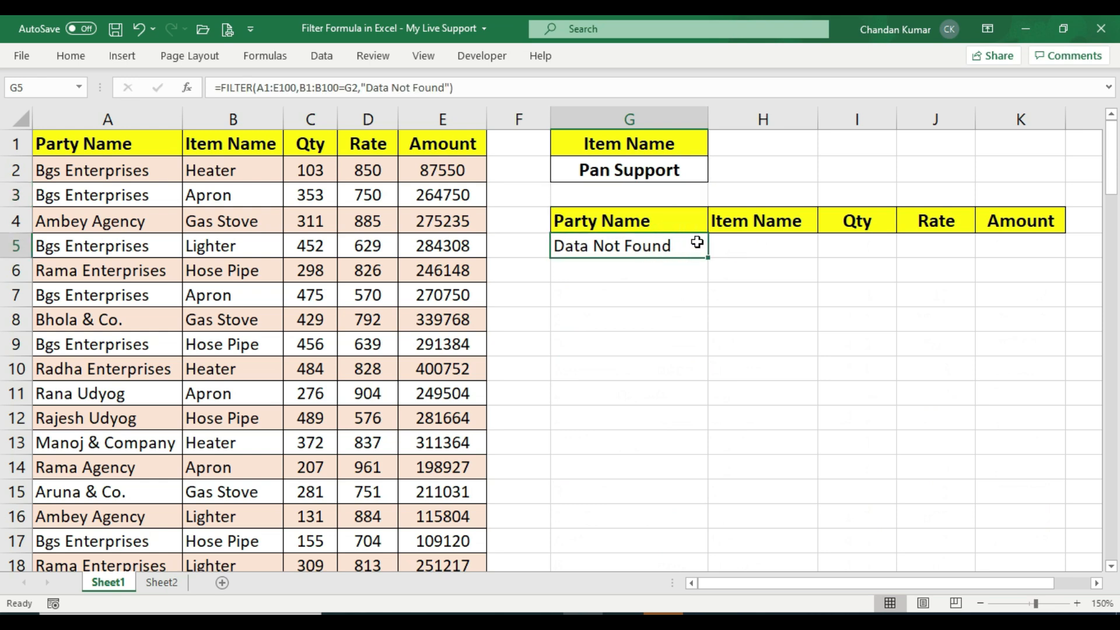
{"action": "key", "text": "Up"}
{"action": "key", "text": "Up"}
{"action": "key", "text": "Up"}
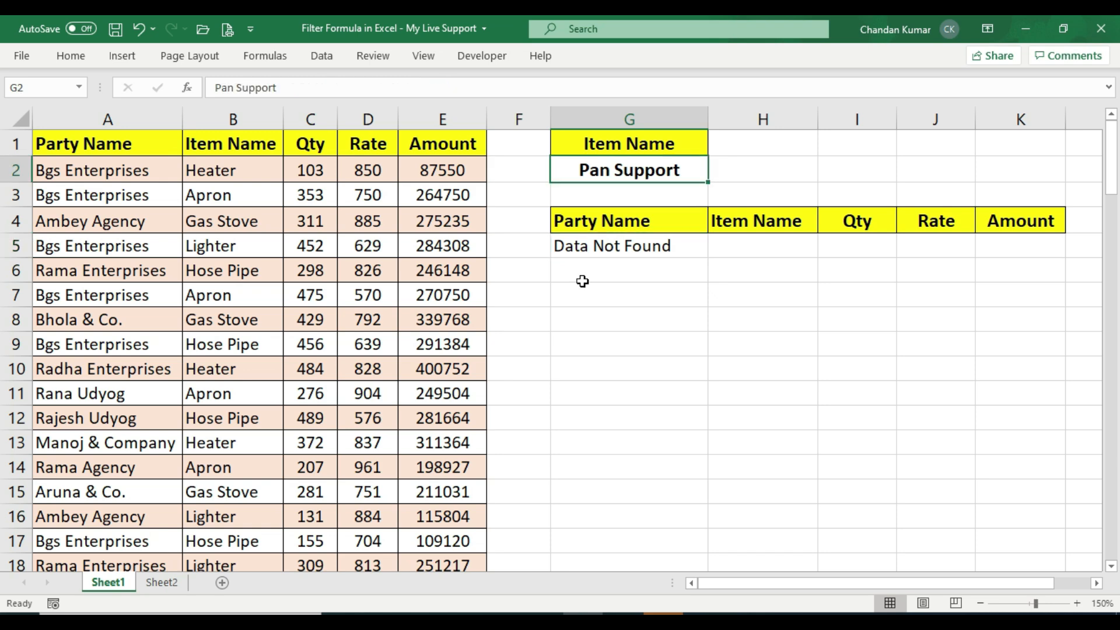
{"action": "left_click_drag", "start_coordinate": [688, 143], "coordinate": [687, 170]}
{"action": "left_click", "coordinate": [687, 170]}
{"action": "left_click", "coordinate": [165, 583]}
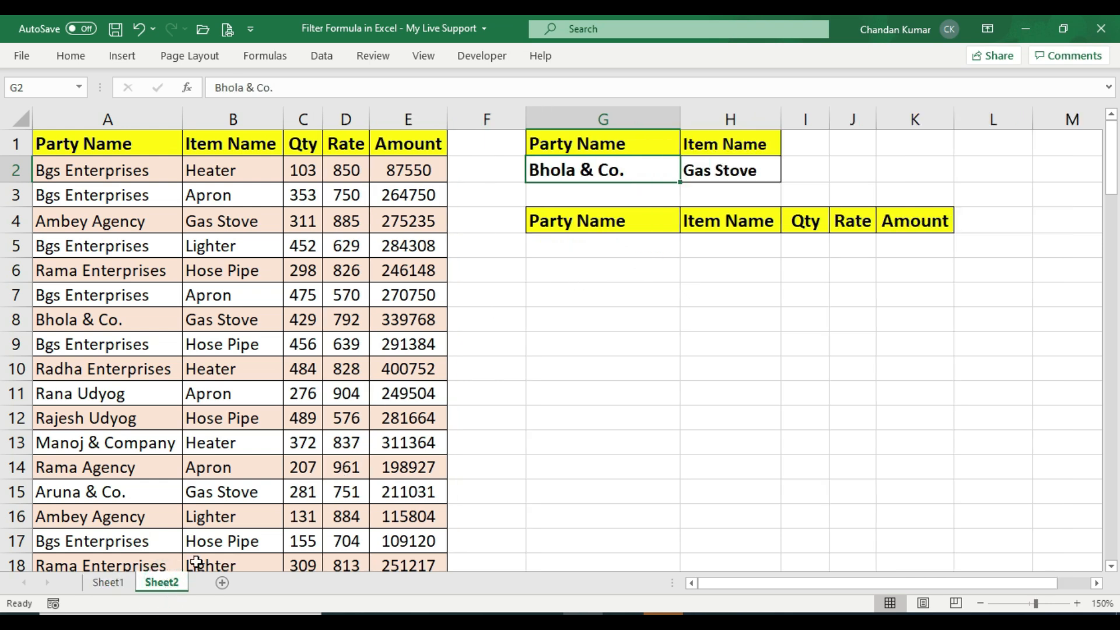
Examine the Party Name and Item Name criteria cells and the output area on Sheet2
{"action": "left_click", "coordinate": [615, 242]}
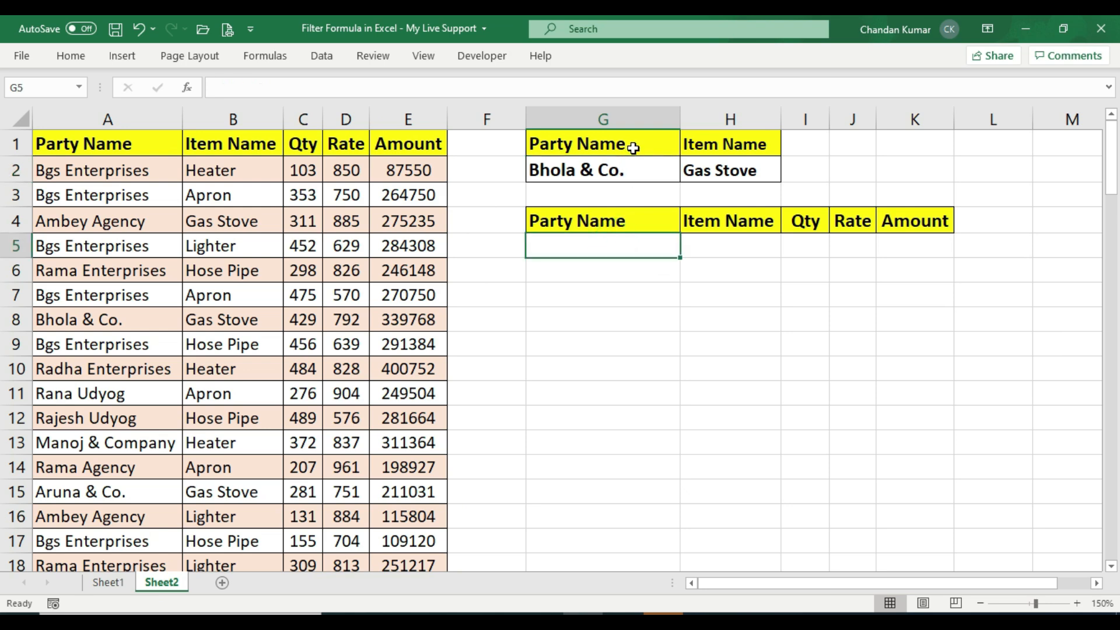
{"action": "left_click_drag", "start_coordinate": [639, 141], "coordinate": [635, 166]}
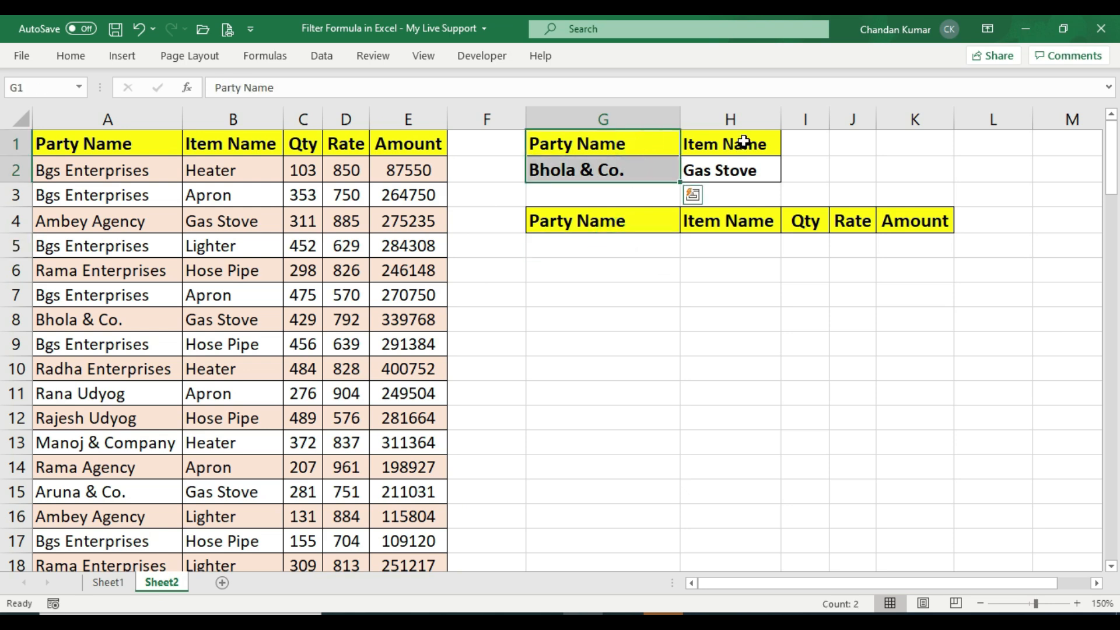
{"action": "left_click_drag", "start_coordinate": [740, 142], "coordinate": [746, 168]}
{"action": "left_click", "coordinate": [746, 169]}
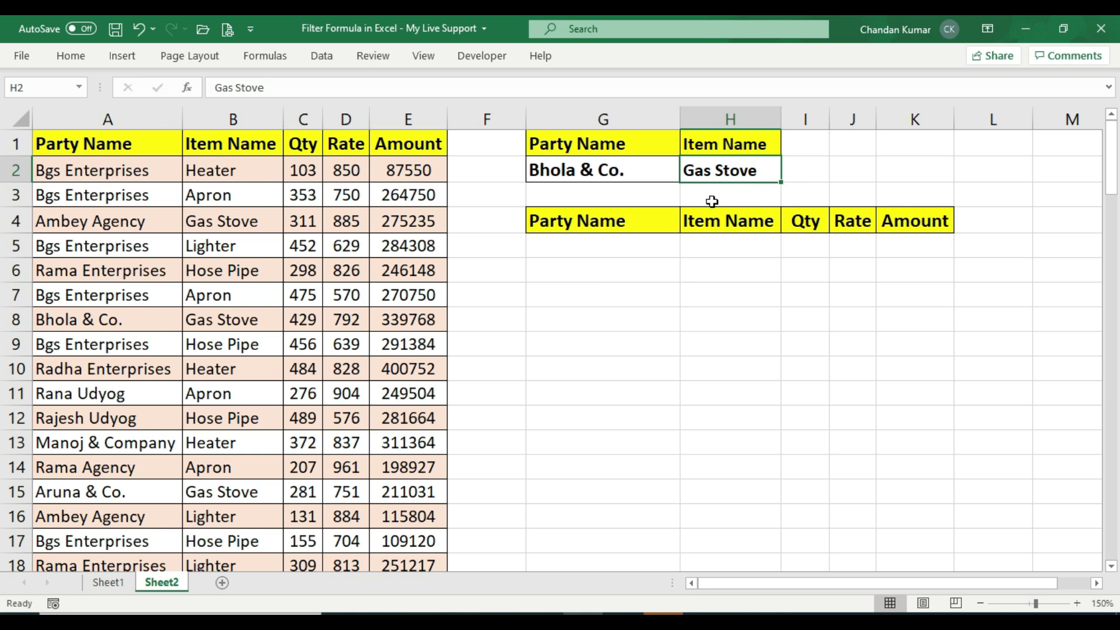
{"action": "left_click", "coordinate": [598, 170]}
{"action": "left_click", "coordinate": [743, 170]}
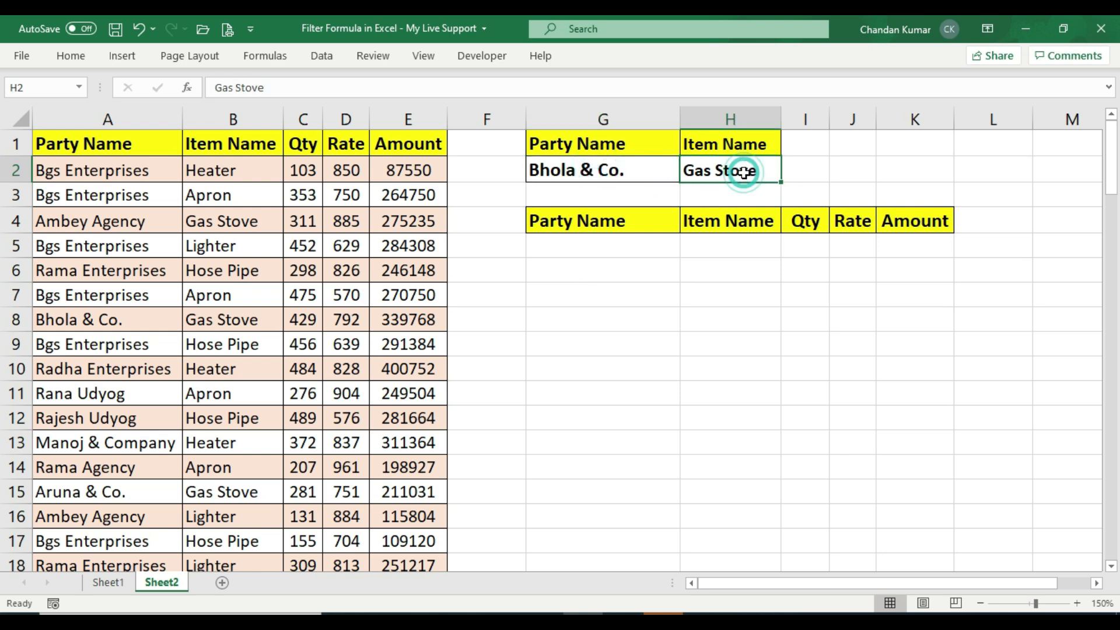
{"action": "left_click_drag", "start_coordinate": [576, 235], "coordinate": [901, 493]}
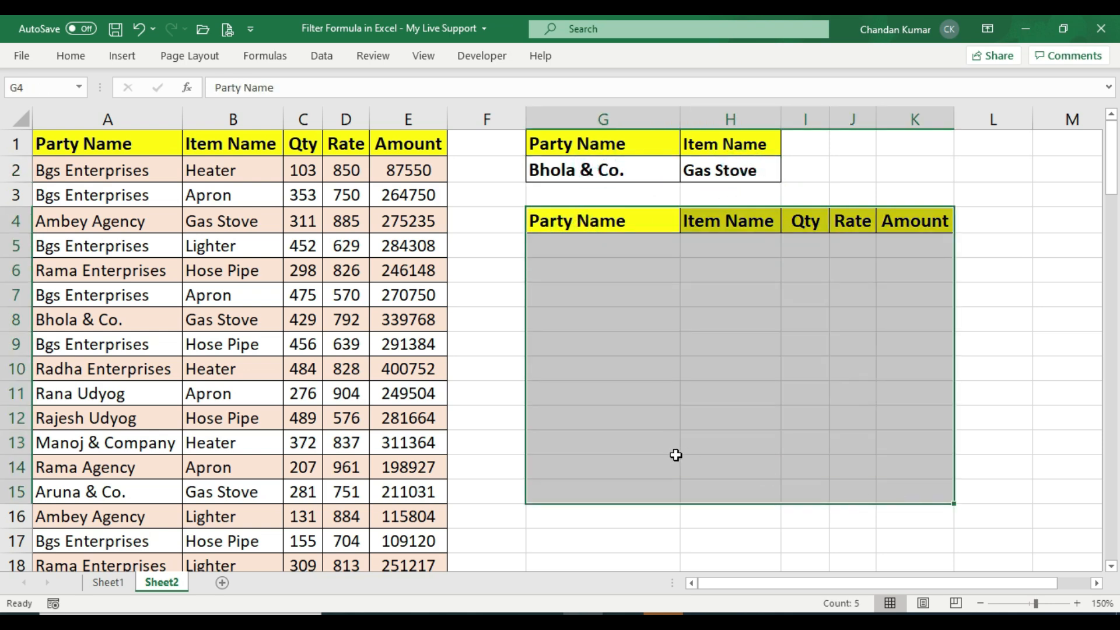
Start a FILTER formula in G5 using A1:E100, the full data table, as the array
{"action": "left_click", "coordinate": [613, 248]}
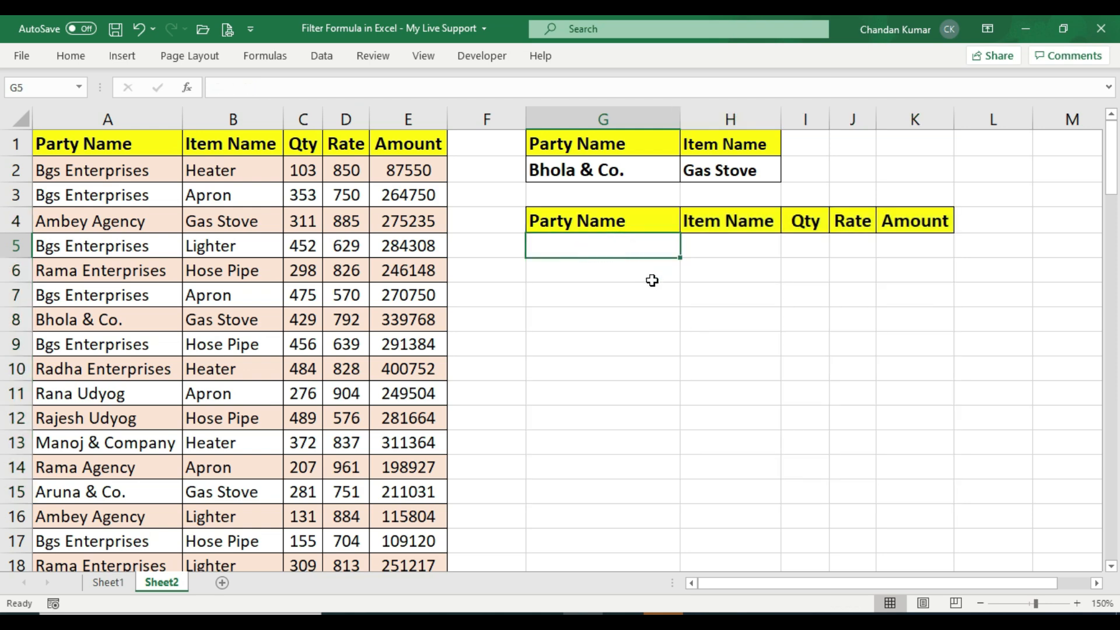
{"action": "type", "text": "=fi"}
{"action": "type", "text": "lt"}
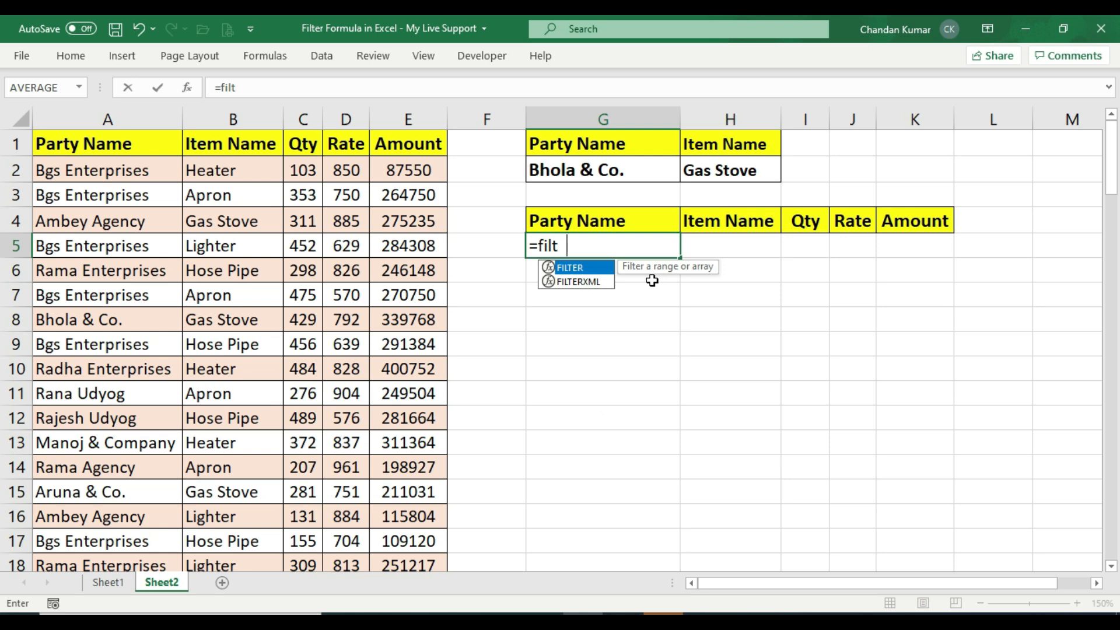
{"action": "type", "text": "er("}
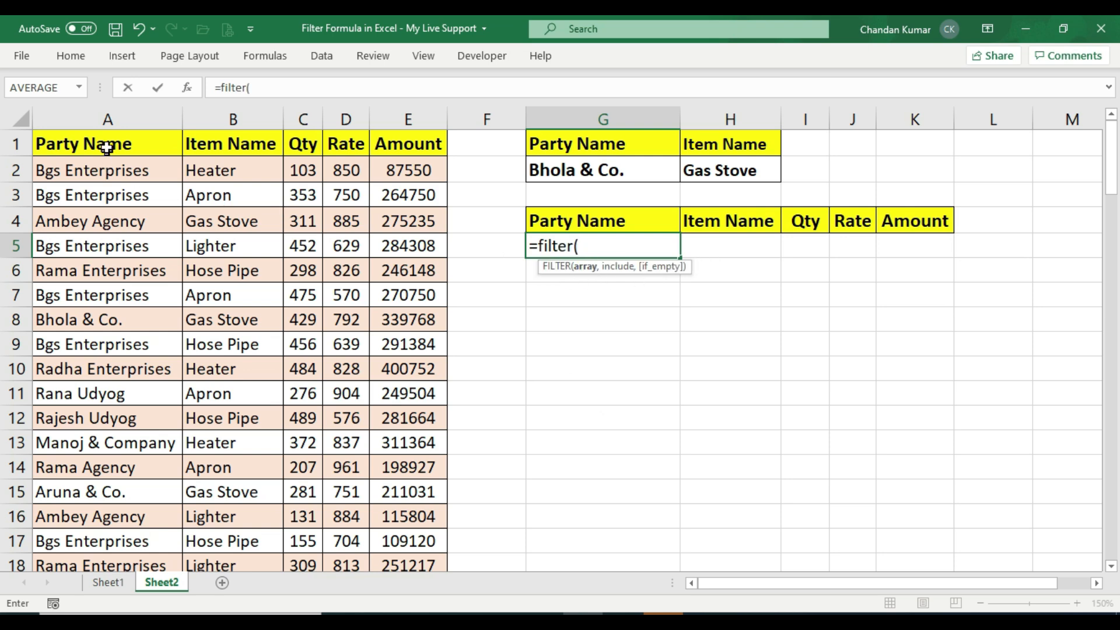
{"action": "left_click_drag", "start_coordinate": [105, 143], "coordinate": [420, 143]}
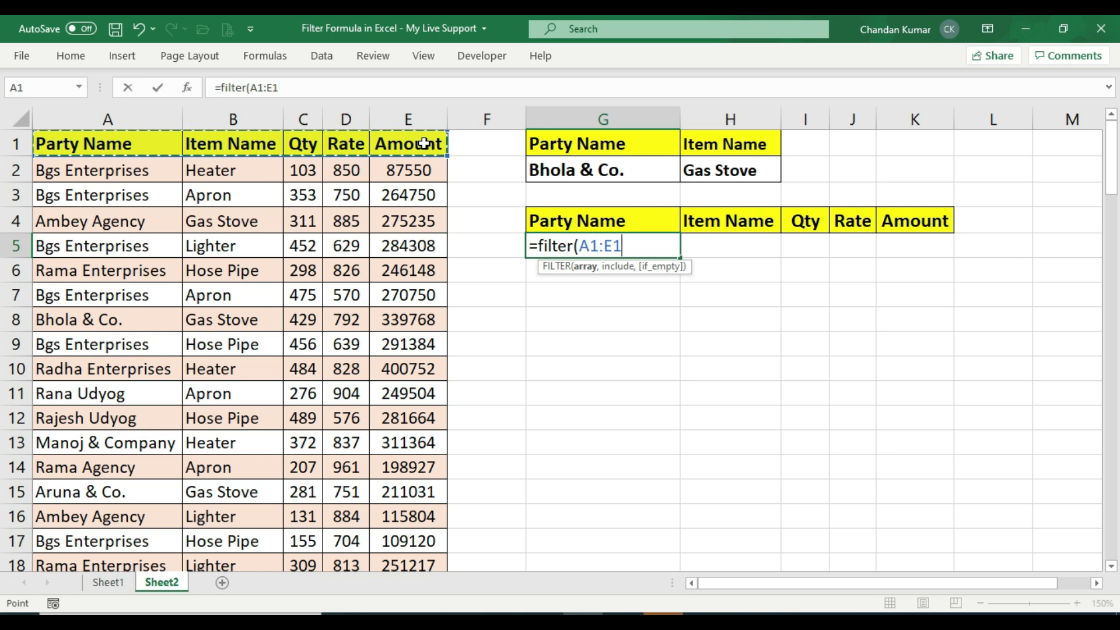
{"action": "key", "text": "ctrl+shift+Down"}
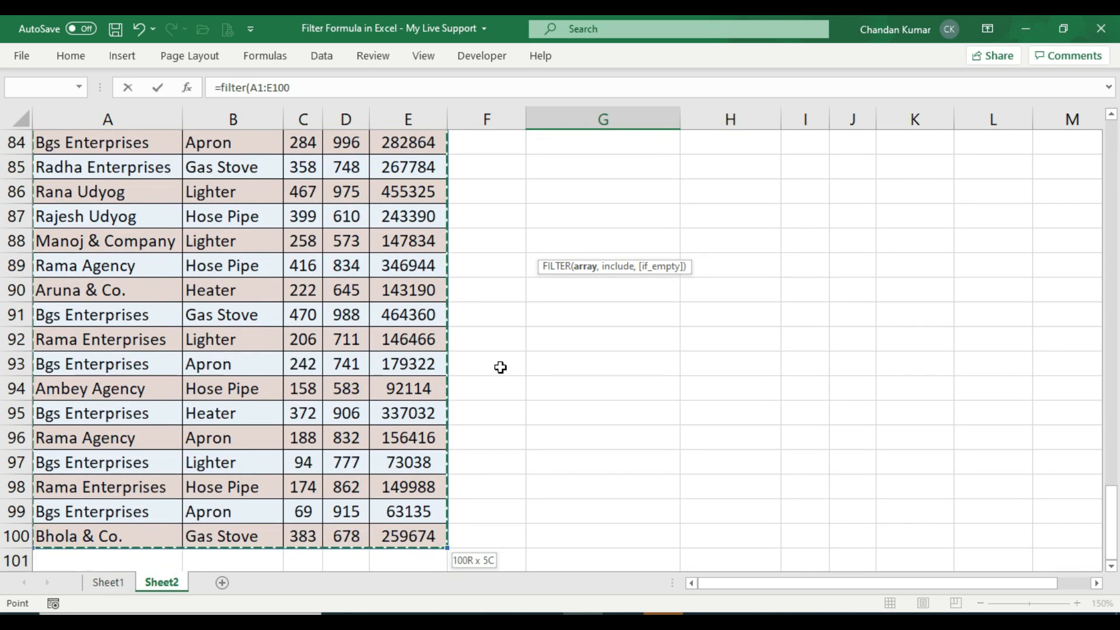
{"action": "scroll", "coordinate": [397, 319], "scroll_direction": "up", "scroll_amount": 20}
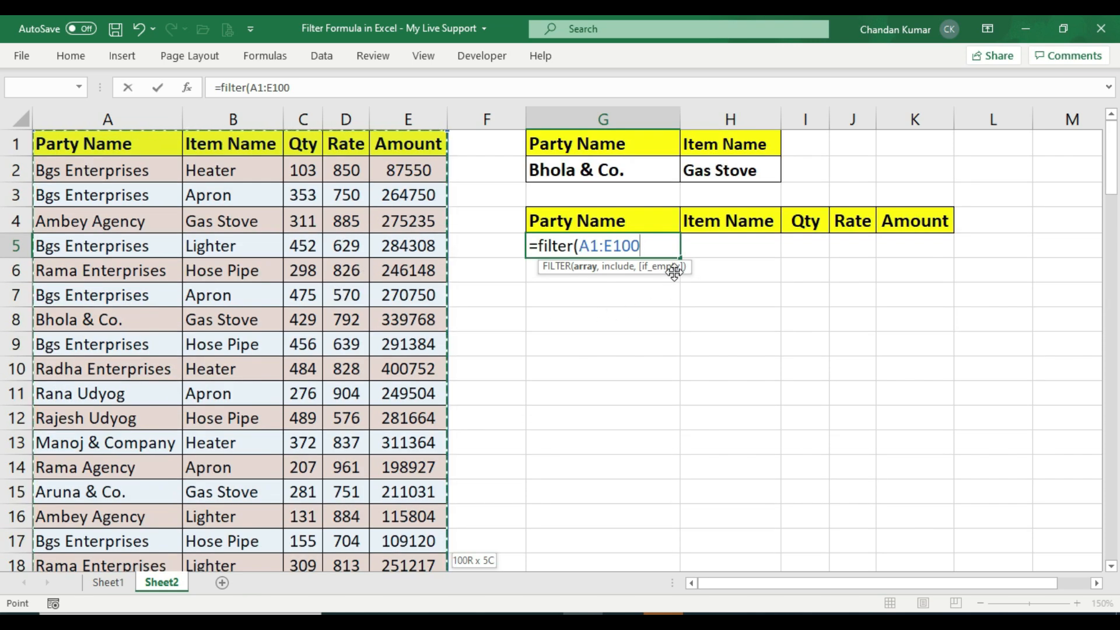
{"action": "type", "text": ",("}
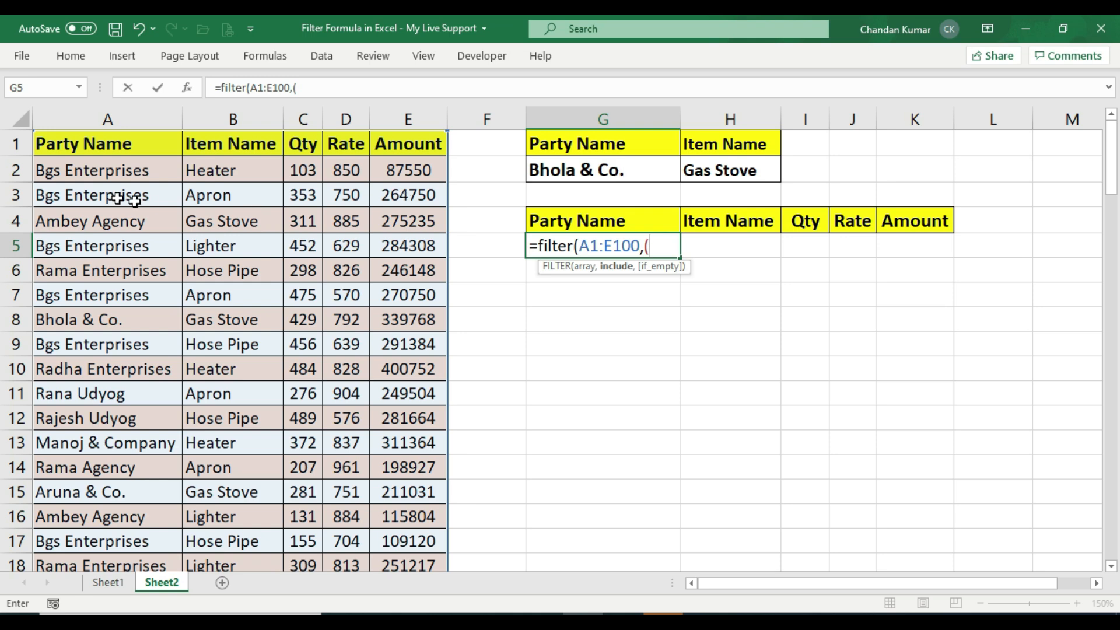
Add the include condition (A1:A100=G2)*(B1:B100=H2) to match both party name and item name criteria
{"action": "left_click", "coordinate": [140, 145]}
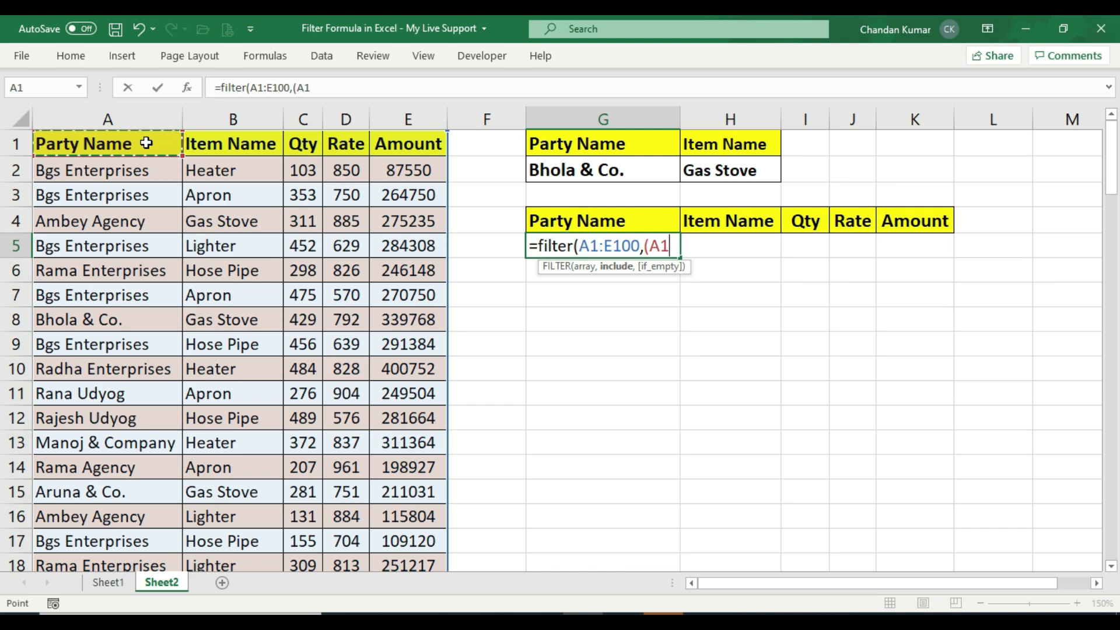
{"action": "key", "text": "ctrl+shift+Down"}
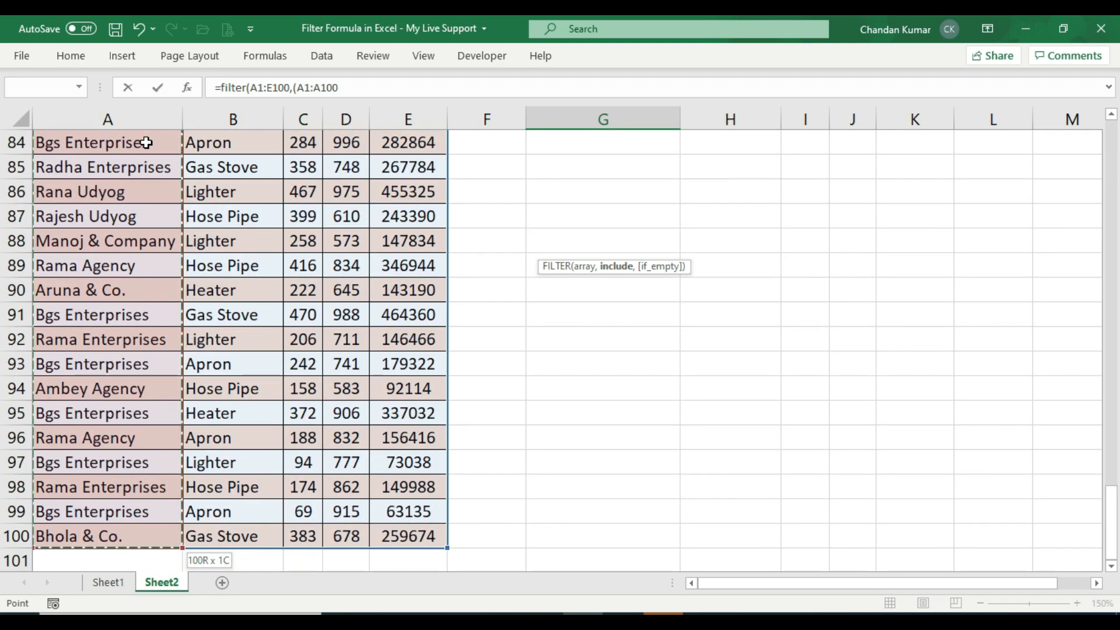
{"action": "scroll", "coordinate": [131, 292], "scroll_direction": "up", "scroll_amount": 20}
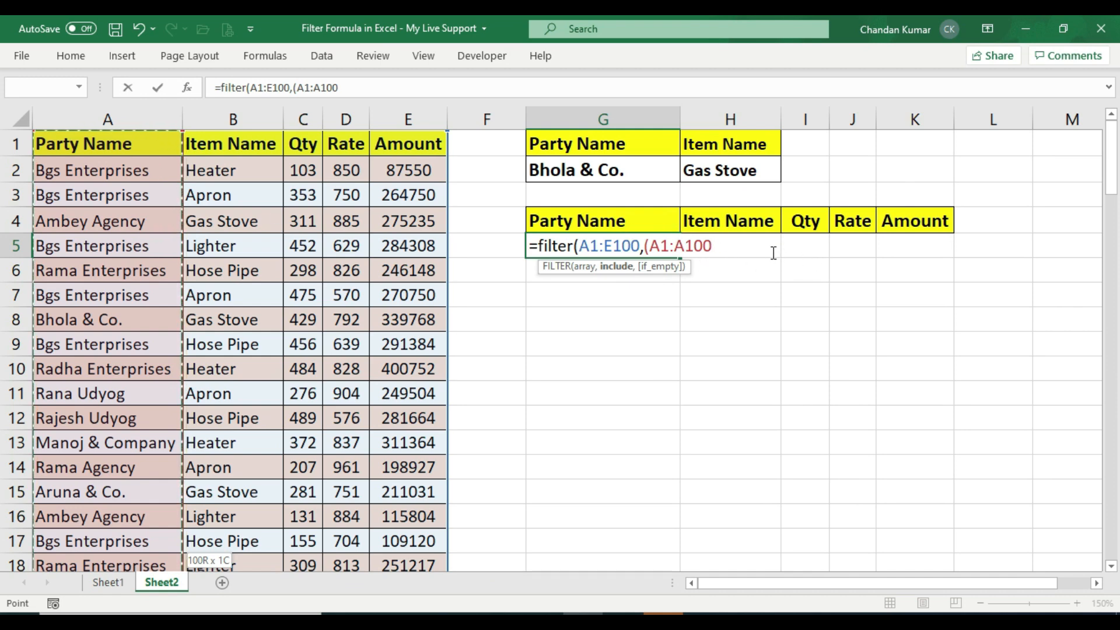
{"action": "type", "text": "="}
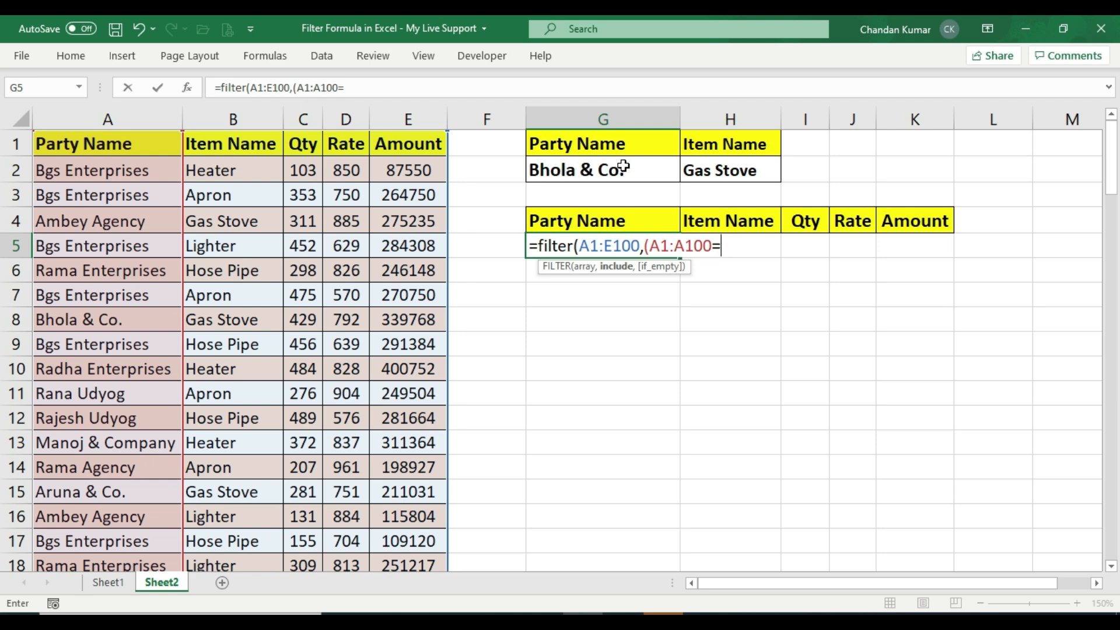
{"action": "left_click", "coordinate": [623, 167]}
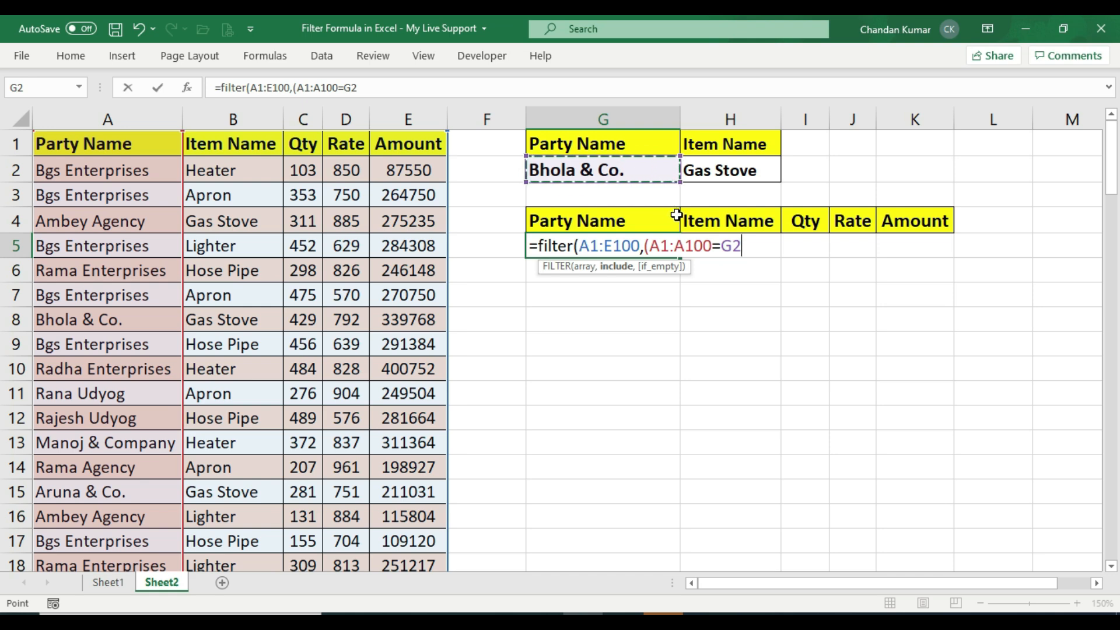
{"action": "type", "text": ")"}
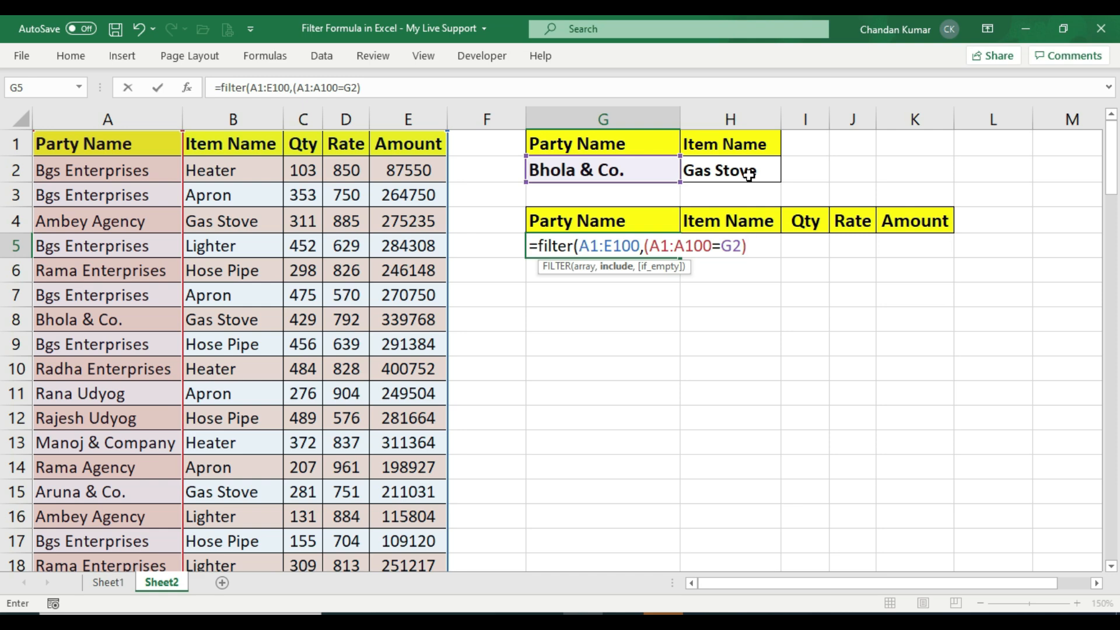
{"action": "type", "text": "*"}
{"action": "left_click", "coordinate": [260, 152]}
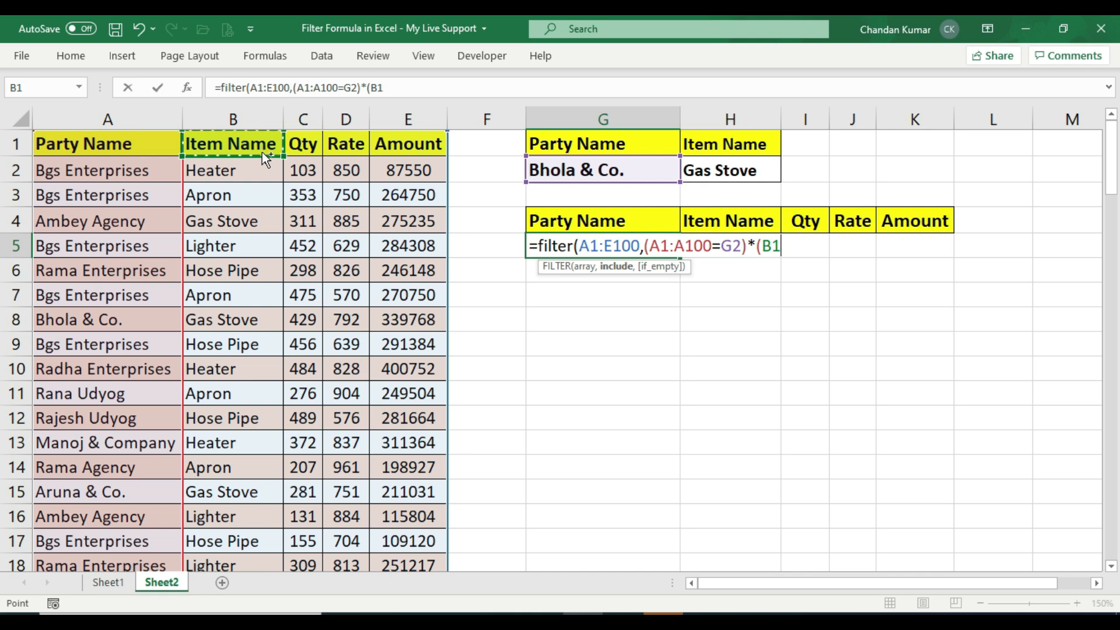
{"action": "key", "text": "ctrl+shift+Down"}
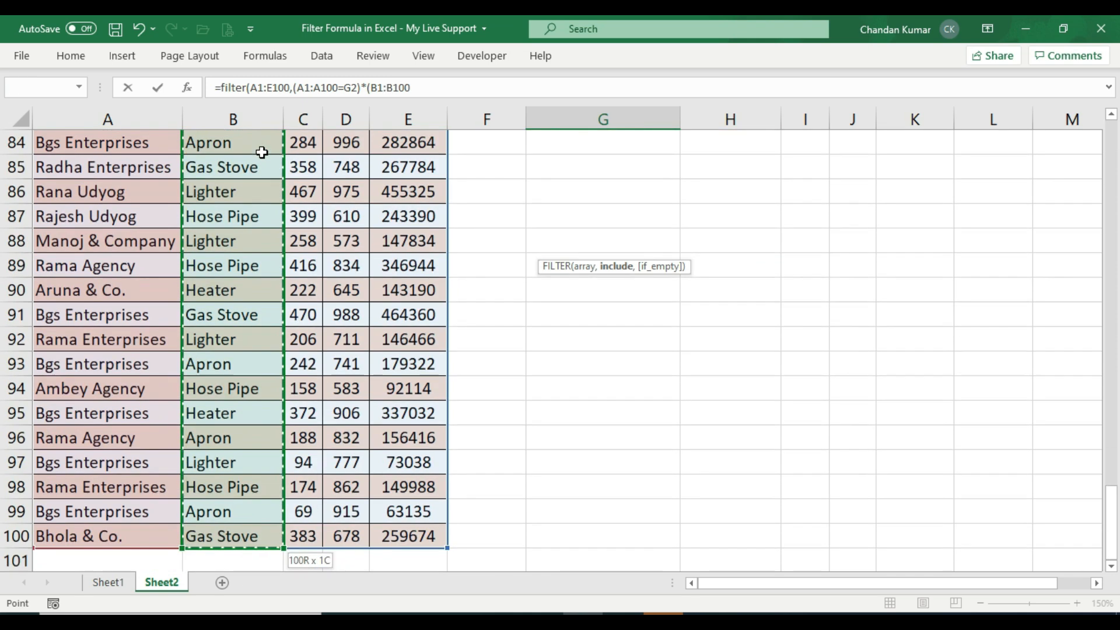
{"action": "scroll", "coordinate": [244, 334], "scroll_direction": "up", "scroll_amount": 20}
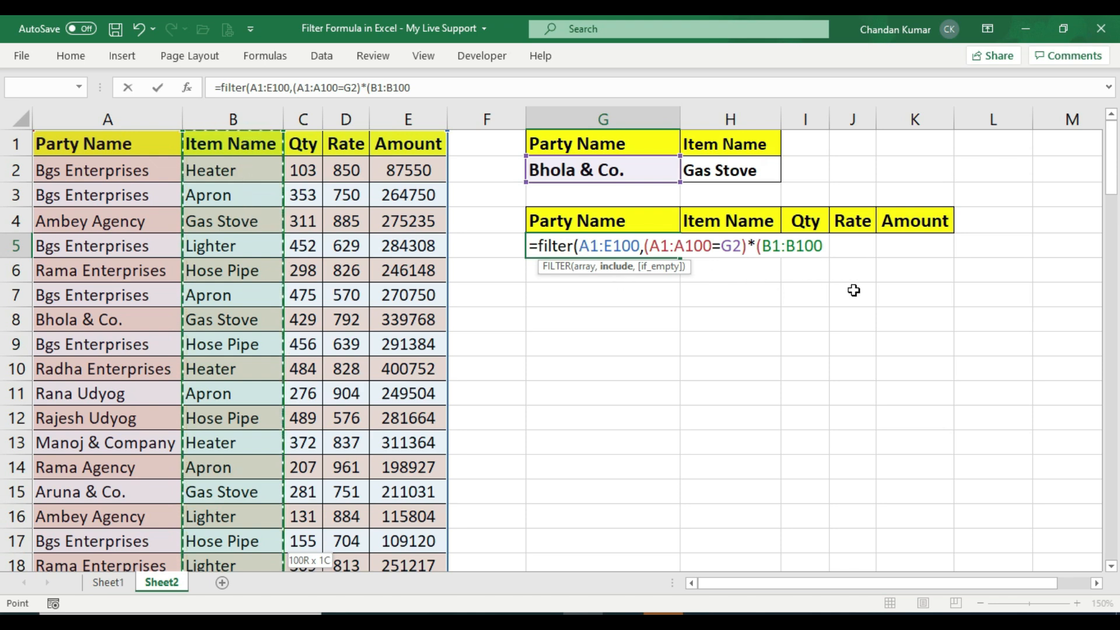
{"action": "type", "text": "="}
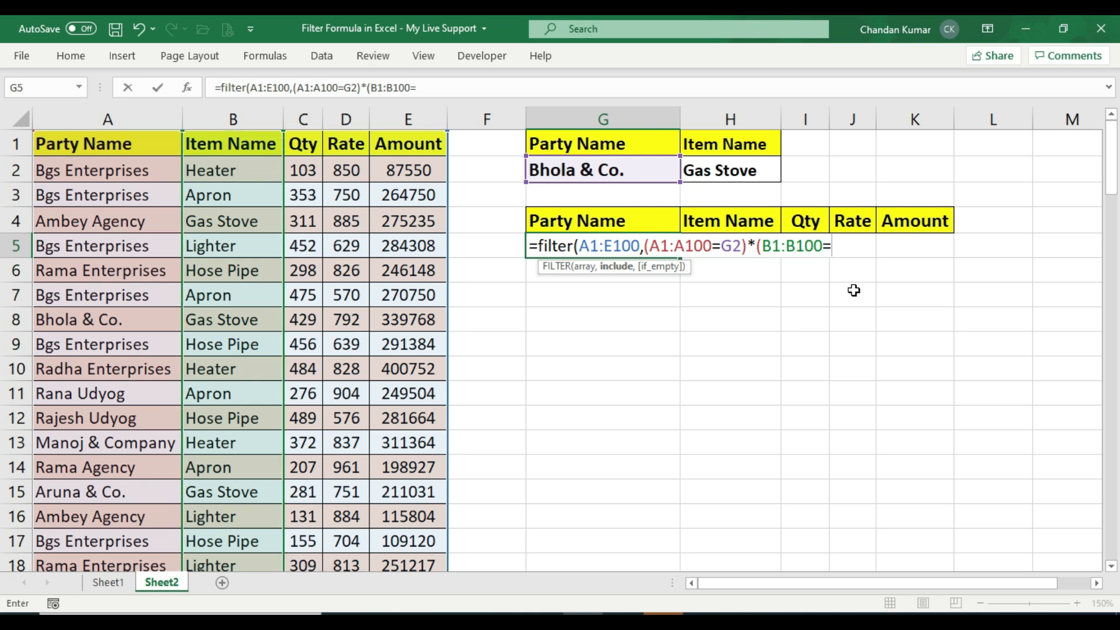
{"action": "left_click", "coordinate": [746, 169]}
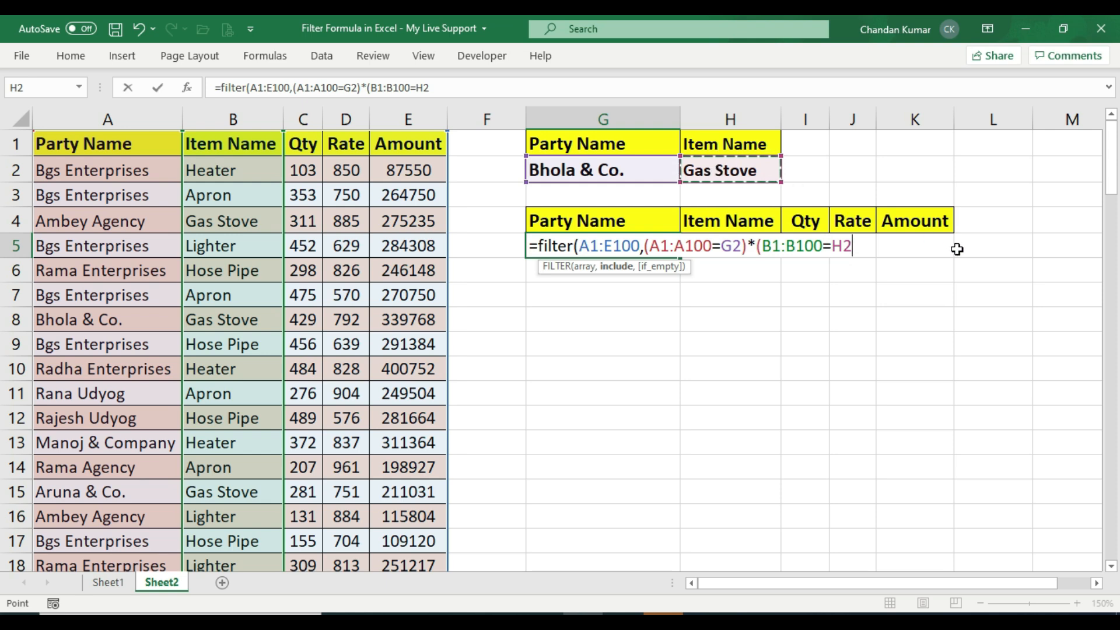
{"action": "type", "text": ")"}
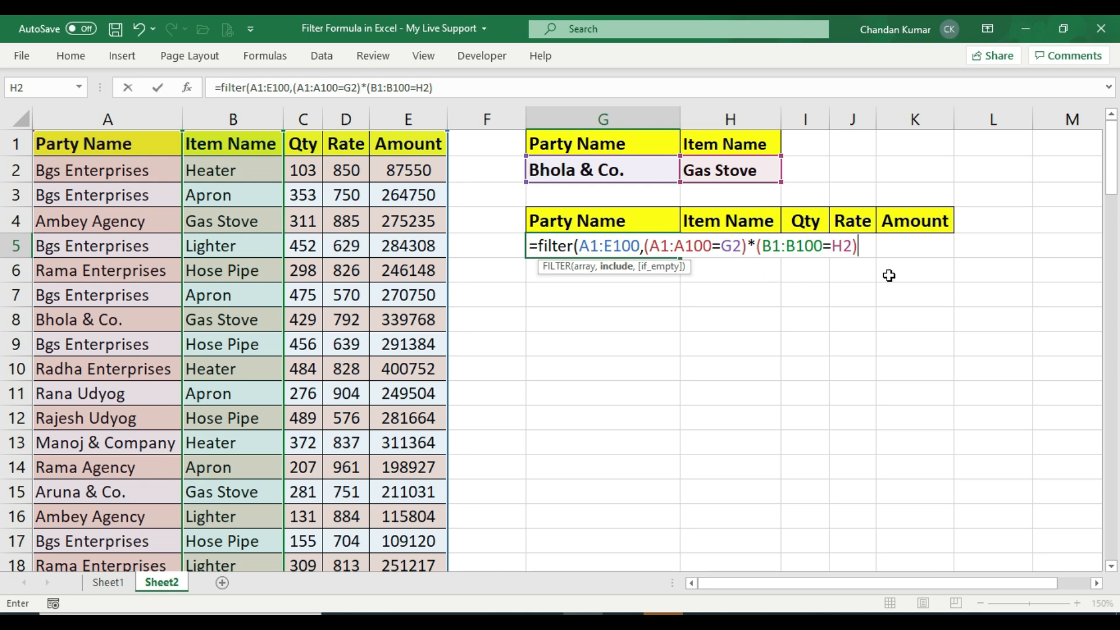
Finish the formula with "Data Not Found" as the if_empty value and enter it
{"action": "type", "text": ","}
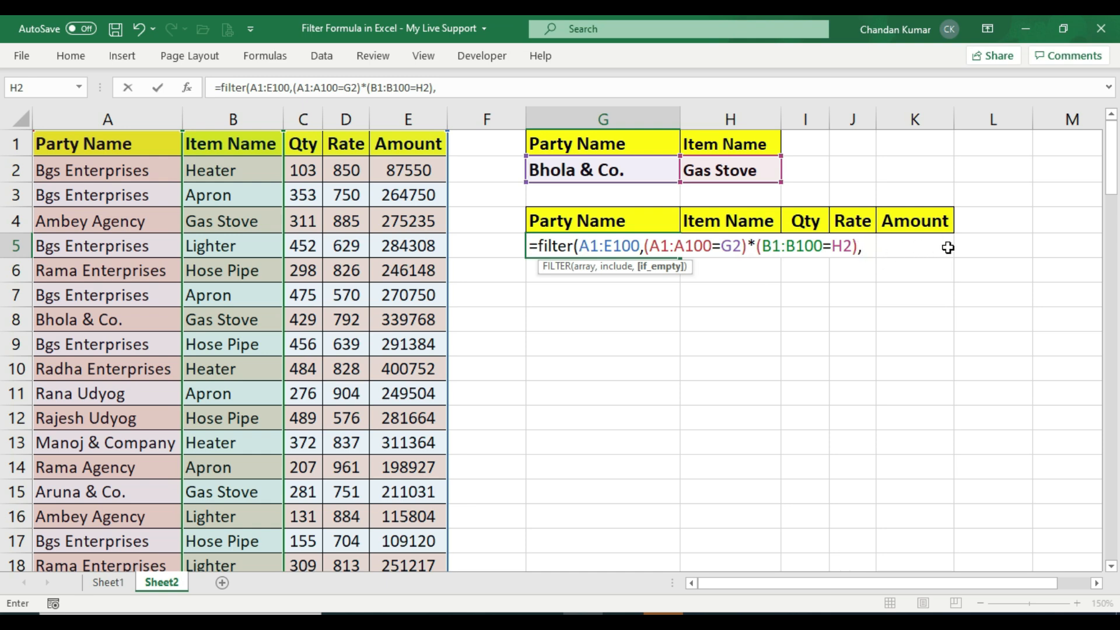
{"action": "type", "text": "\"Data Not Found"}
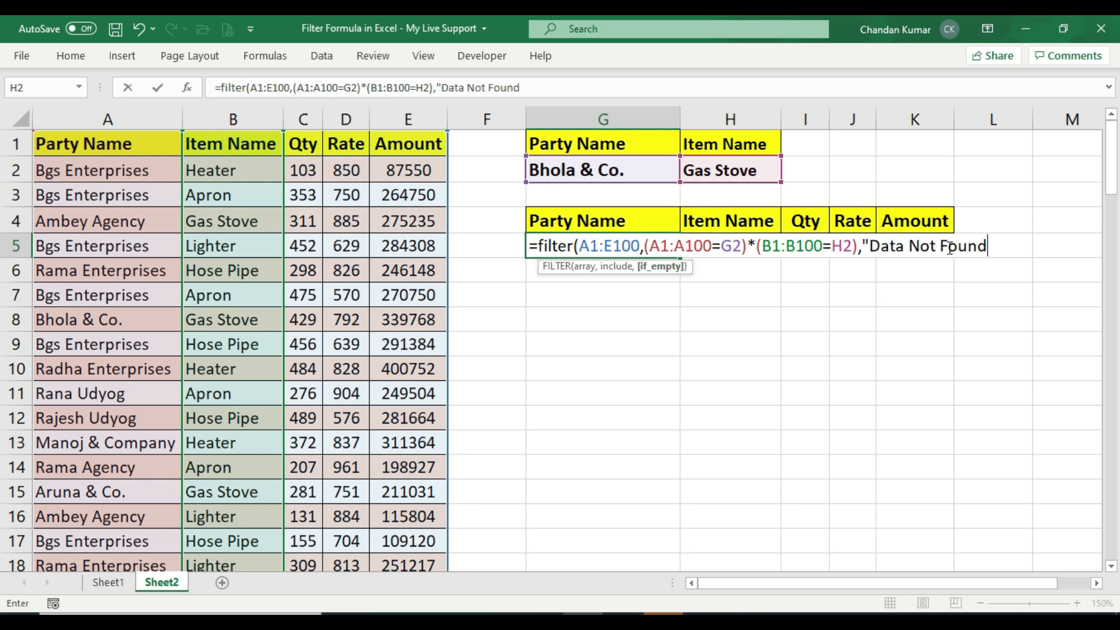
{"action": "type", "text": "\")"}
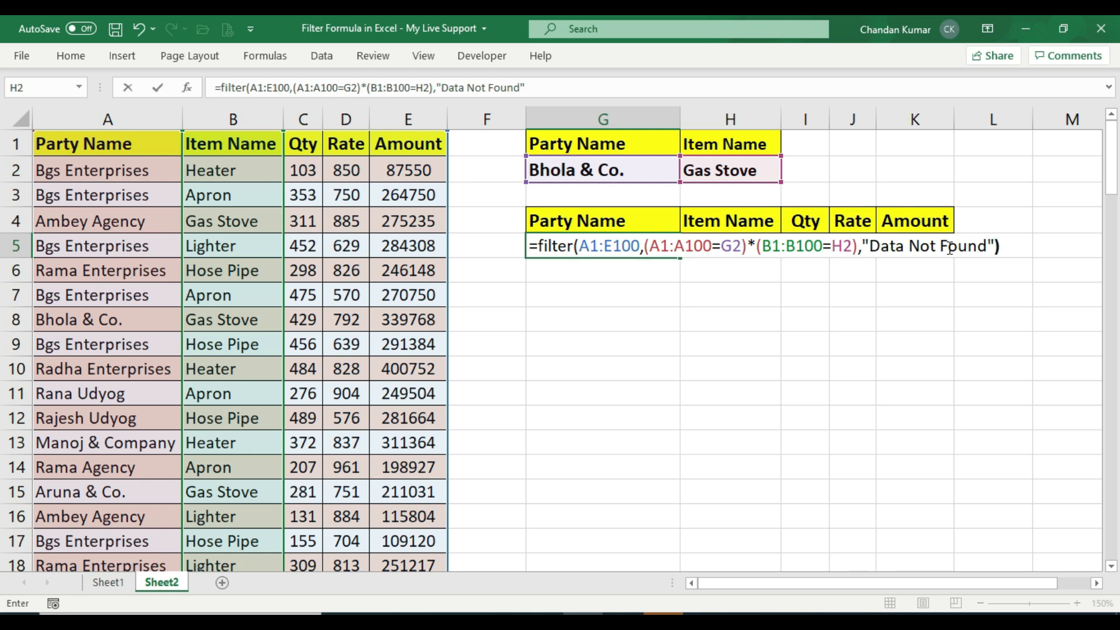
{"action": "key", "text": "Return"}
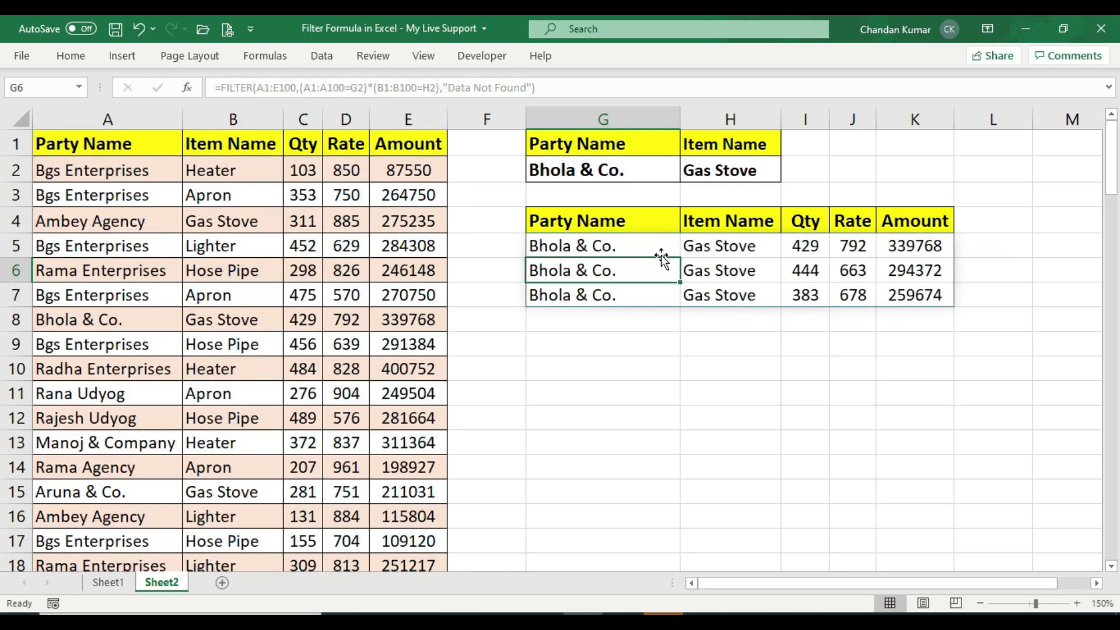
Change the item name criterion in H2 to Lighter
{"action": "left_click", "coordinate": [594, 166]}
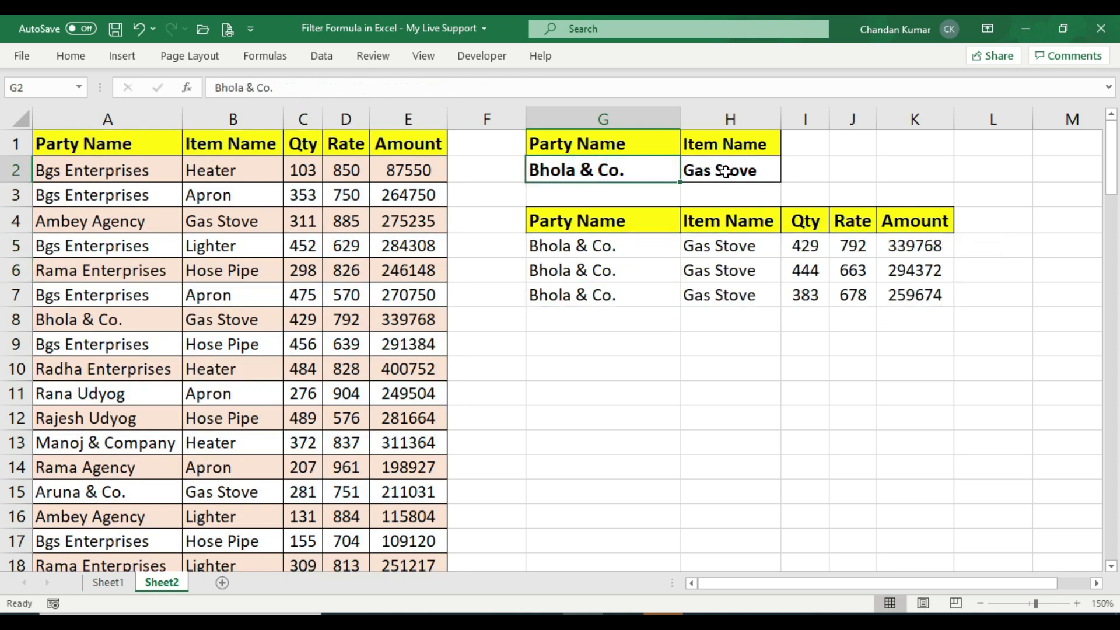
{"action": "left_click", "coordinate": [698, 169]}
{"action": "left_click_drag", "start_coordinate": [592, 245], "coordinate": [723, 246]}
{"action": "left_click_drag", "start_coordinate": [868, 269], "coordinate": [920, 292]}
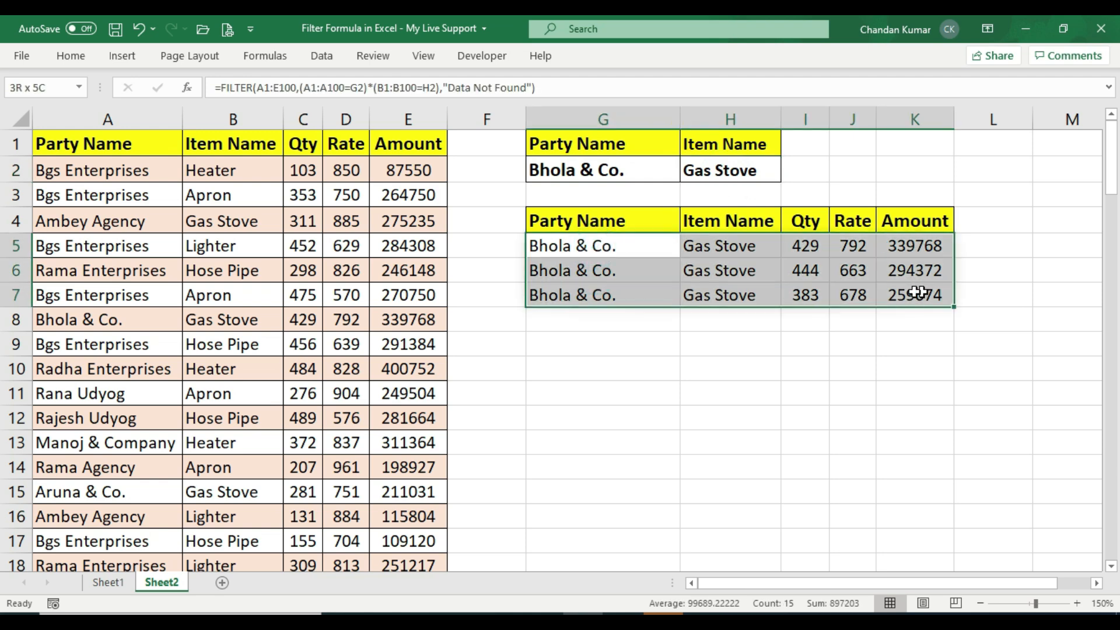
{"action": "left_click", "coordinate": [719, 169]}
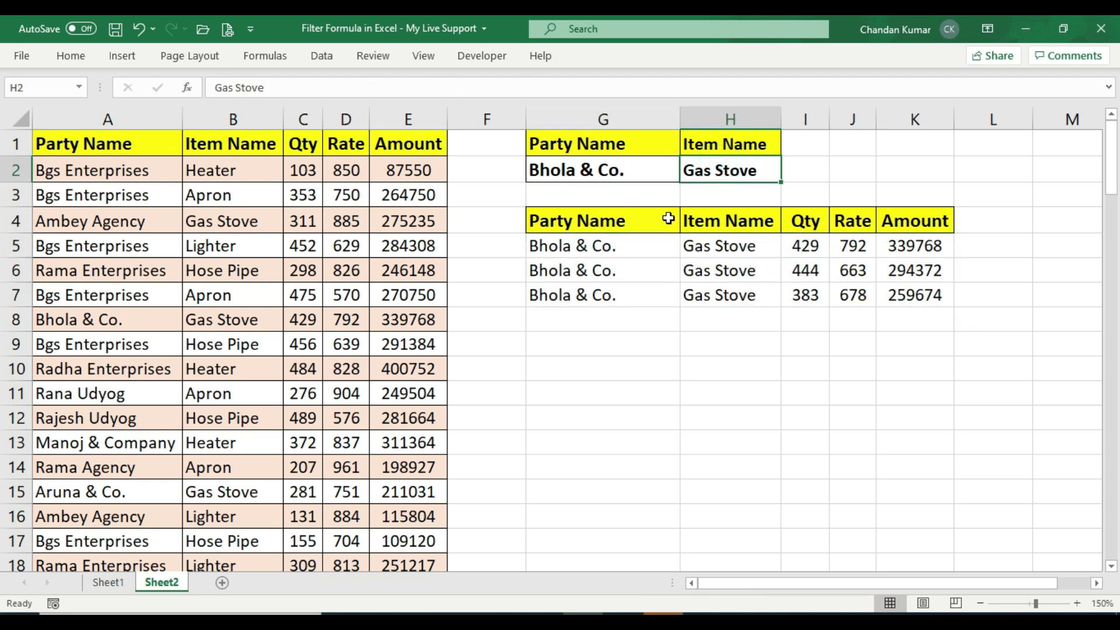
{"action": "type", "text": "Lighter"}
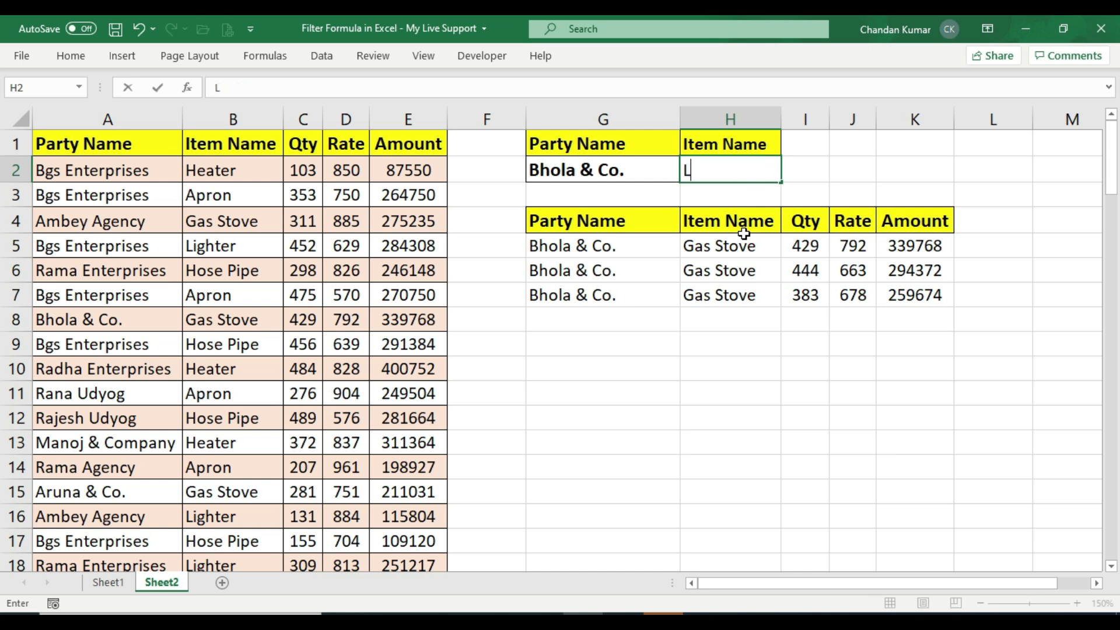
{"action": "key", "text": "ctrl+Return"}
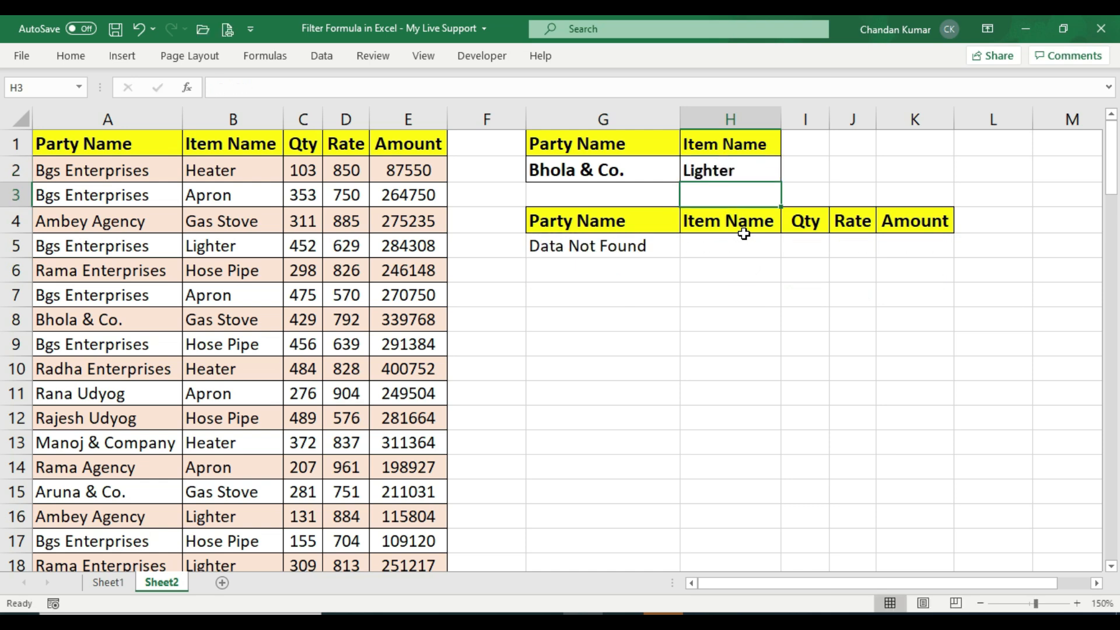
Change the item name criterion in H2 to Hose Pipe
{"action": "left_click", "coordinate": [556, 247]}
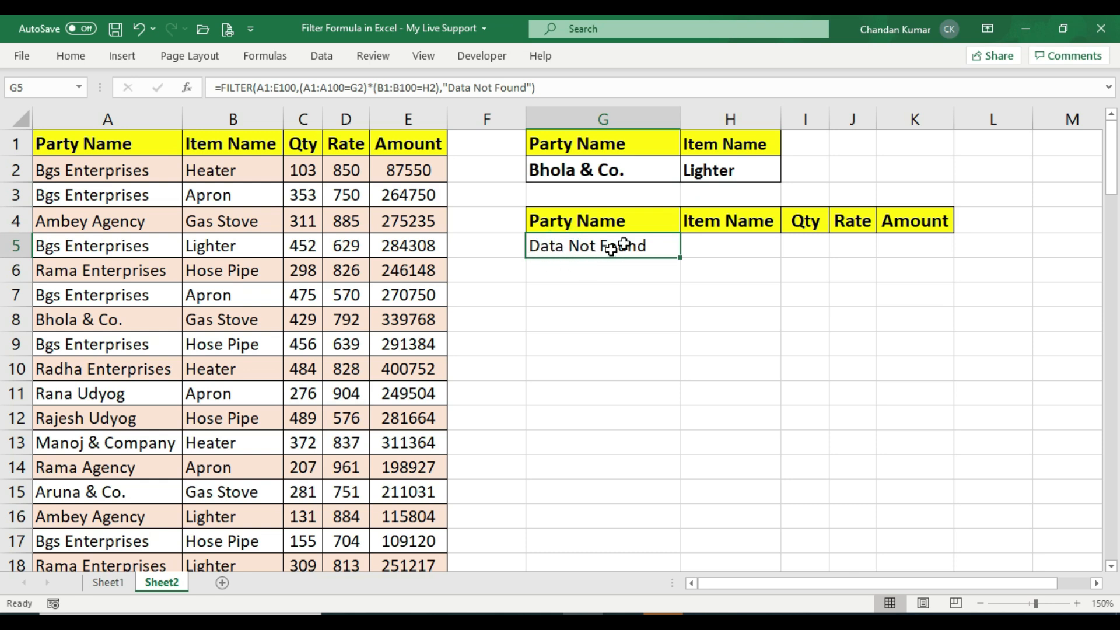
{"action": "left_click", "coordinate": [737, 172]}
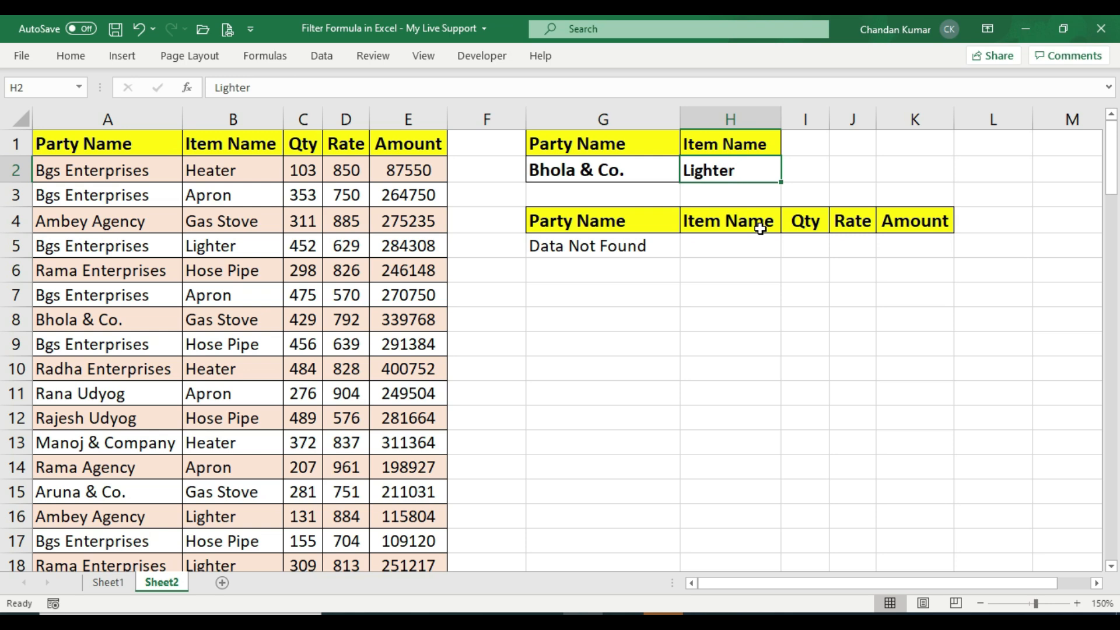
{"action": "type", "text": "Hose Pipe"}
{"action": "key", "text": "Return"}
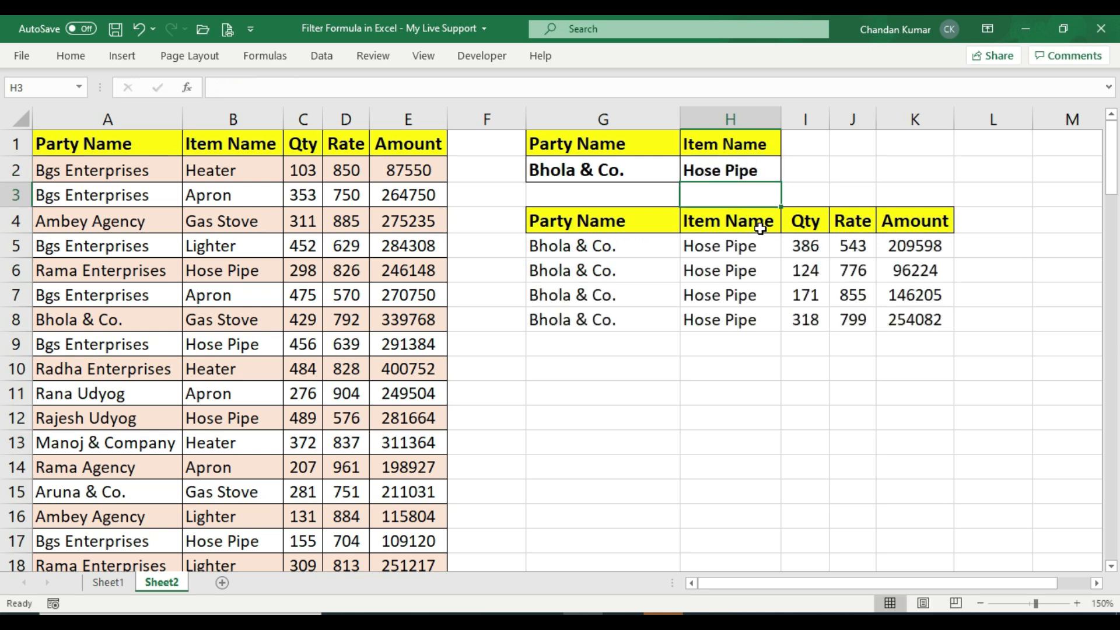
Change the party name criterion in G2 to BGS Enterprises
{"action": "left_click_drag", "start_coordinate": [589, 244], "coordinate": [898, 320]}
{"action": "left_click", "coordinate": [709, 263]}
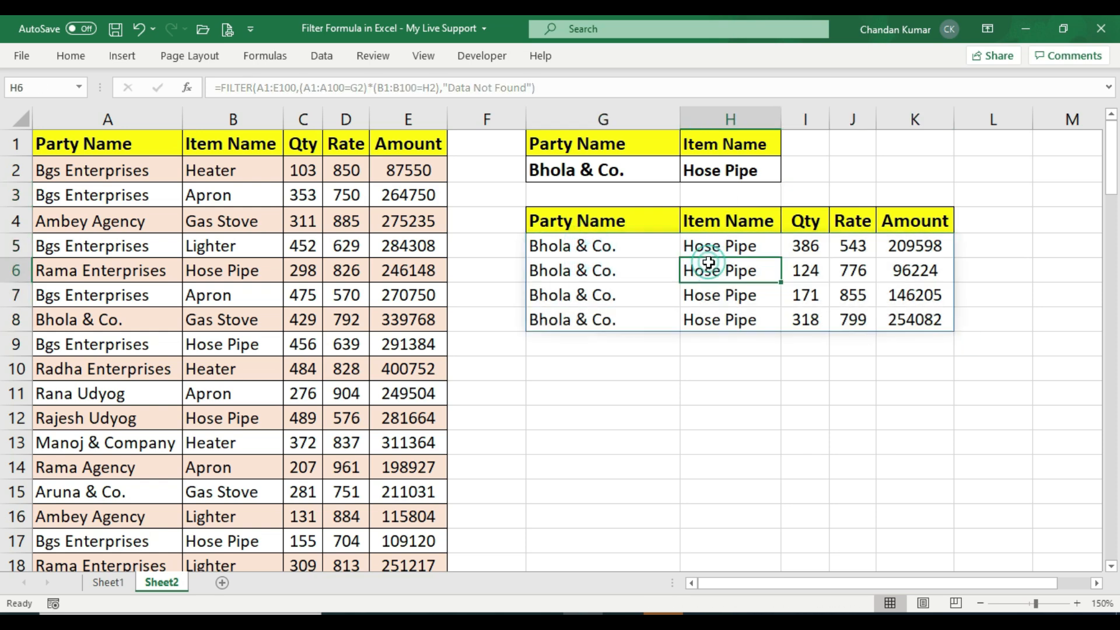
{"action": "left_click", "coordinate": [613, 175]}
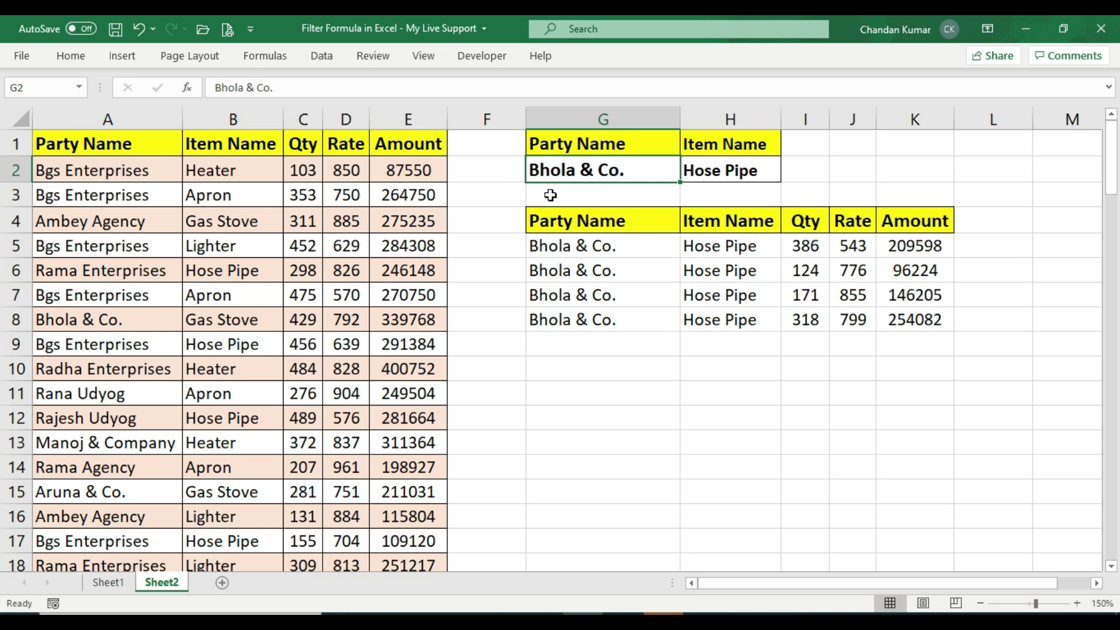
{"action": "type", "text": "B"}
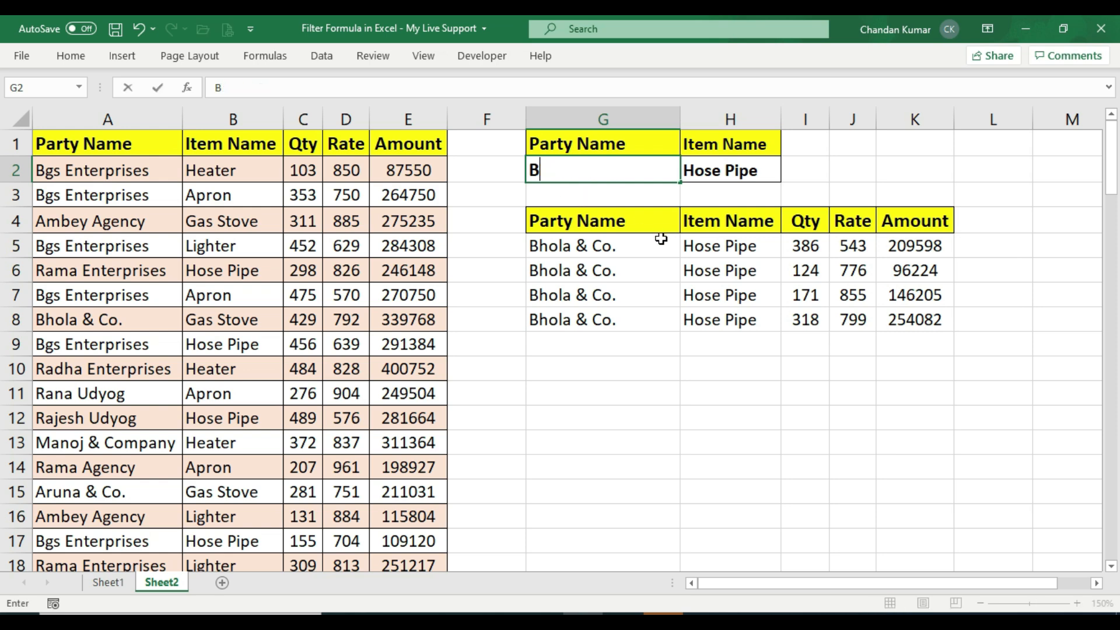
{"action": "type", "text": "GS Enterp"}
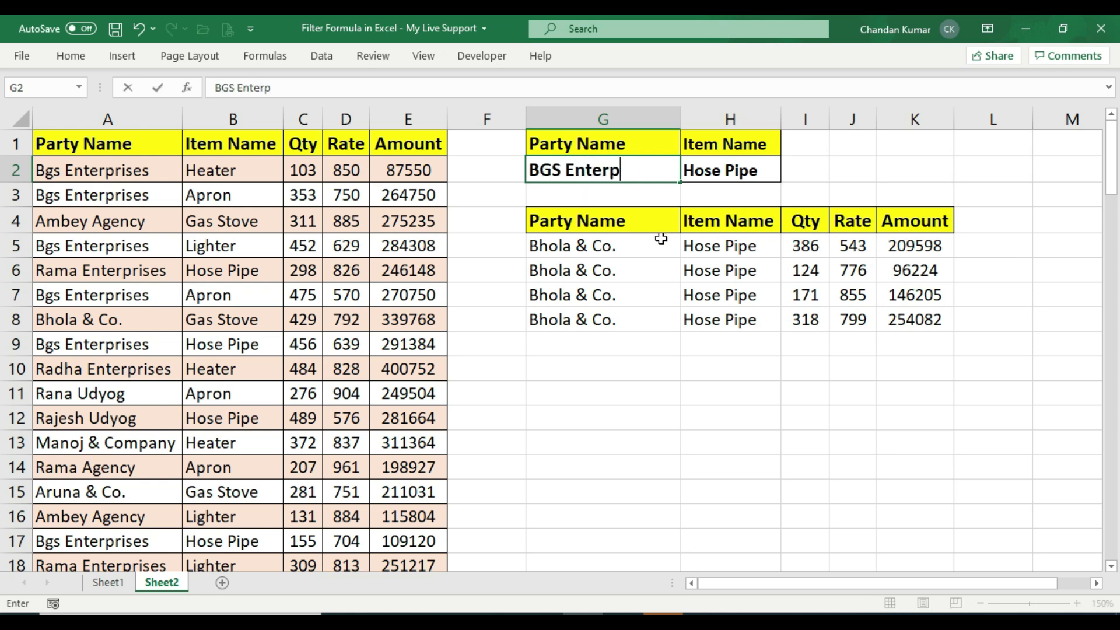
{"action": "type", "text": "rises"}
{"action": "key", "text": "Return"}
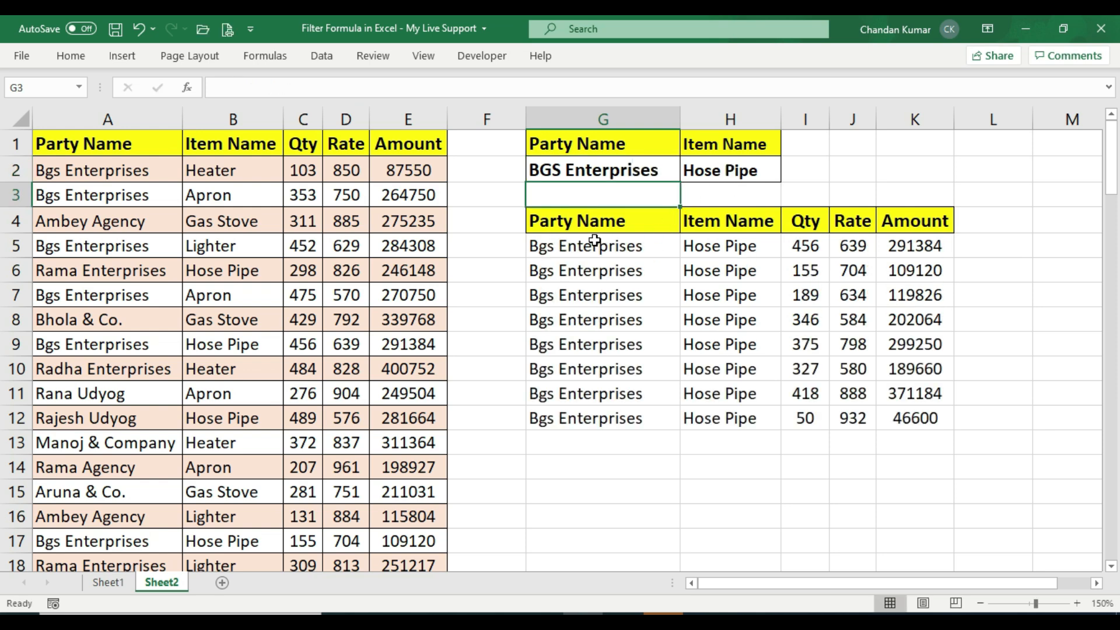
Change the item name criterion in H2 to Gas Stove
{"action": "left_click_drag", "start_coordinate": [575, 247], "coordinate": [894, 416]}
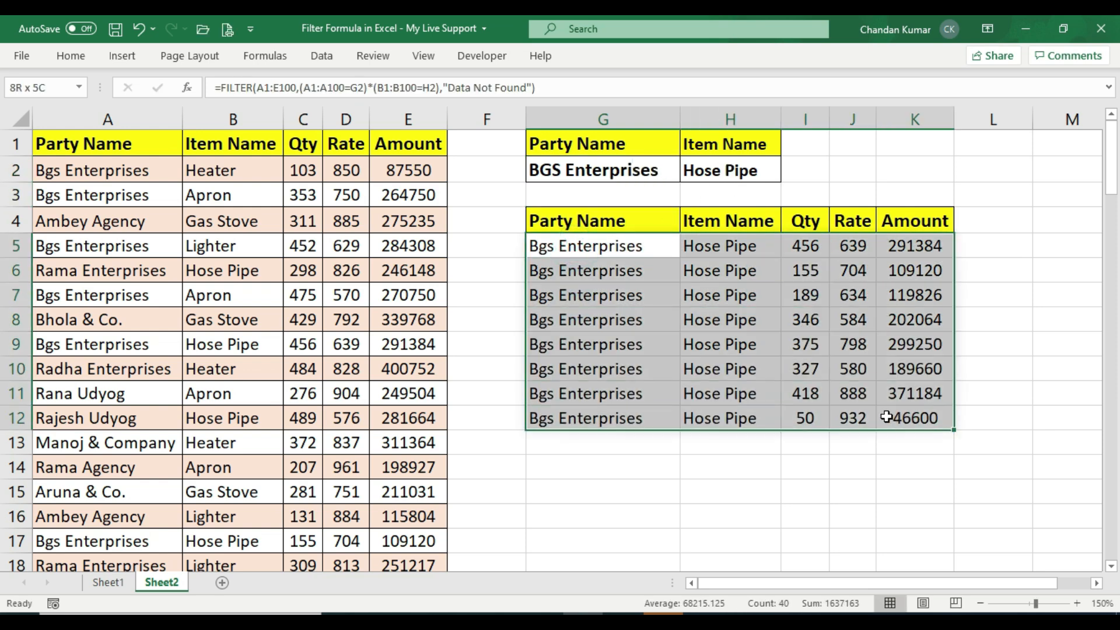
{"action": "left_click", "coordinate": [771, 398]}
{"action": "left_click", "coordinate": [723, 174]}
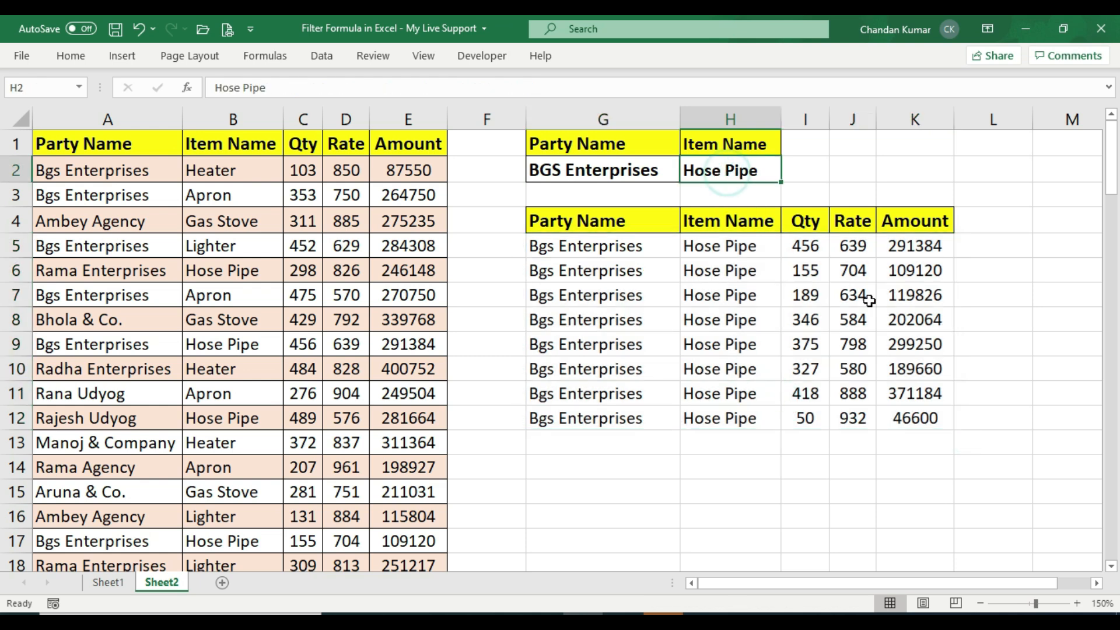
{"action": "type", "text": "Ga"}
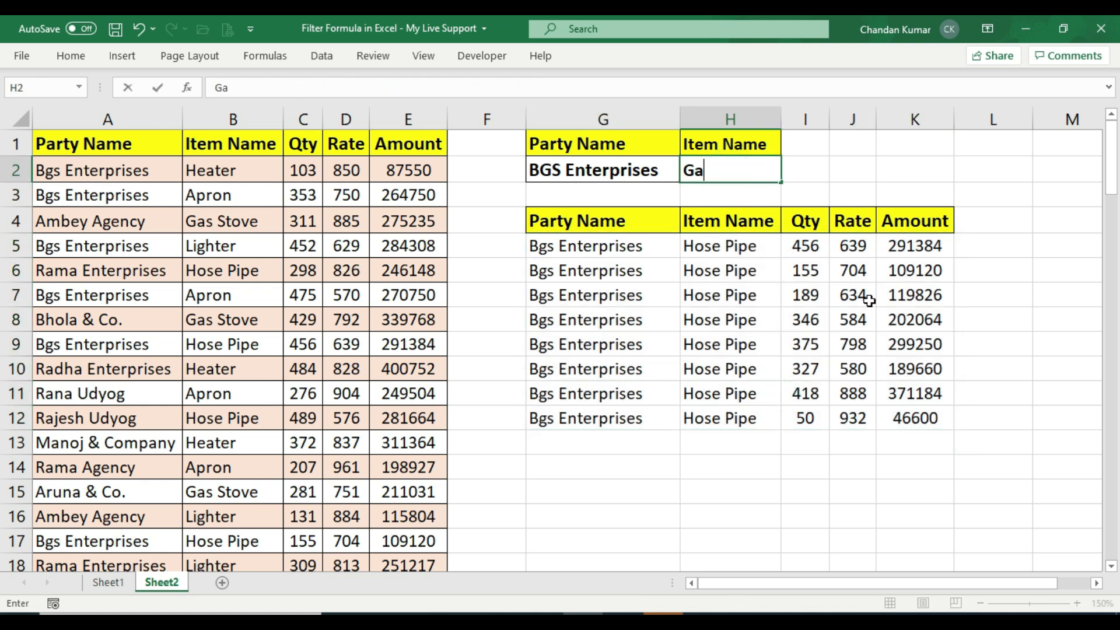
{"action": "type", "text": "s Stove"}
{"action": "key", "text": "Return"}
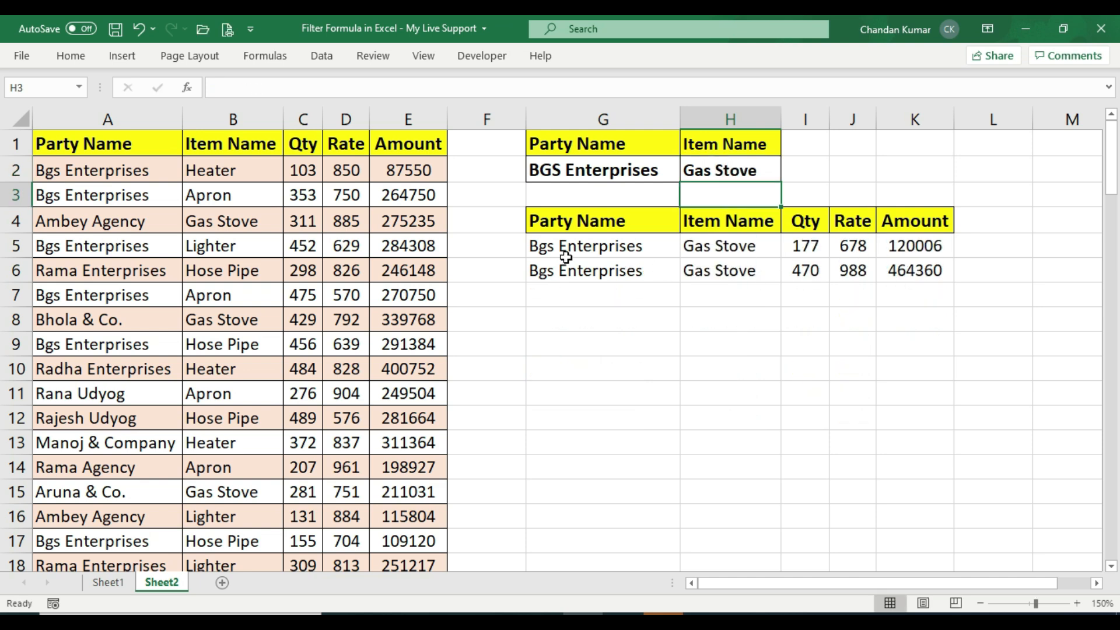
Change the party name criterion in G2 to Rana Udyog
{"action": "left_click_drag", "start_coordinate": [564, 247], "coordinate": [881, 275]}
{"action": "left_click", "coordinate": [730, 274]}
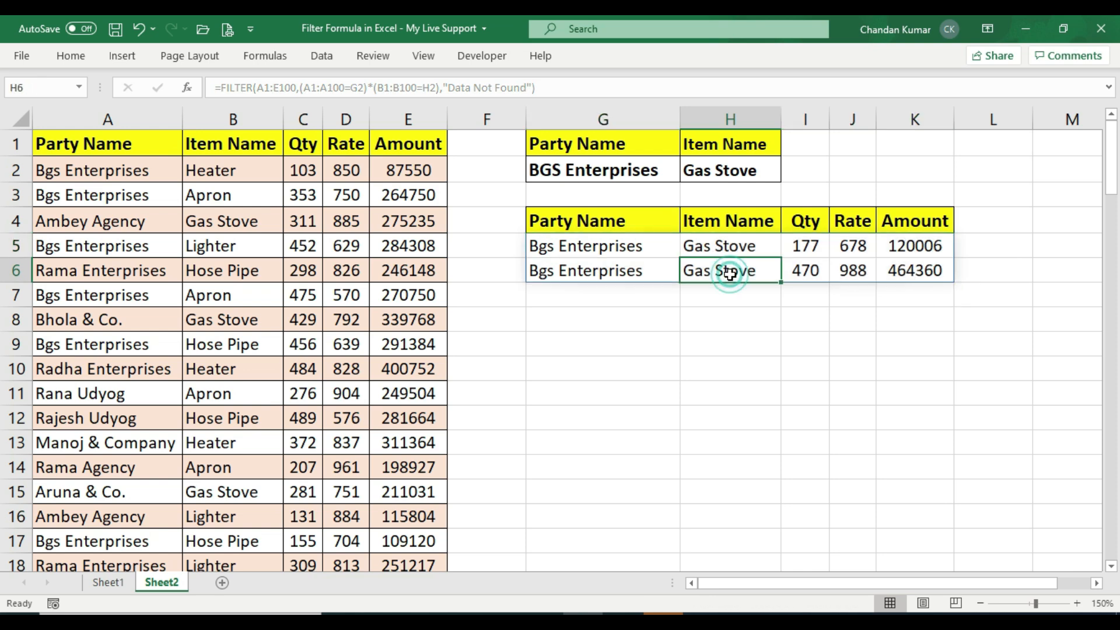
{"action": "left_click", "coordinate": [935, 275]}
{"action": "left_click", "coordinate": [601, 170]}
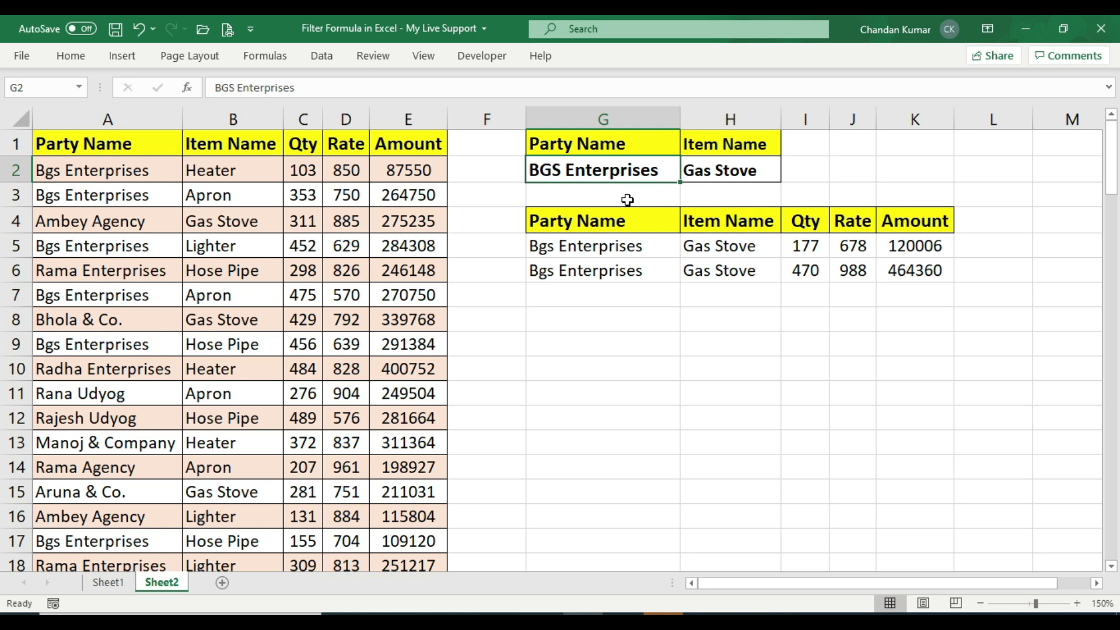
{"action": "type", "text": "Rana"}
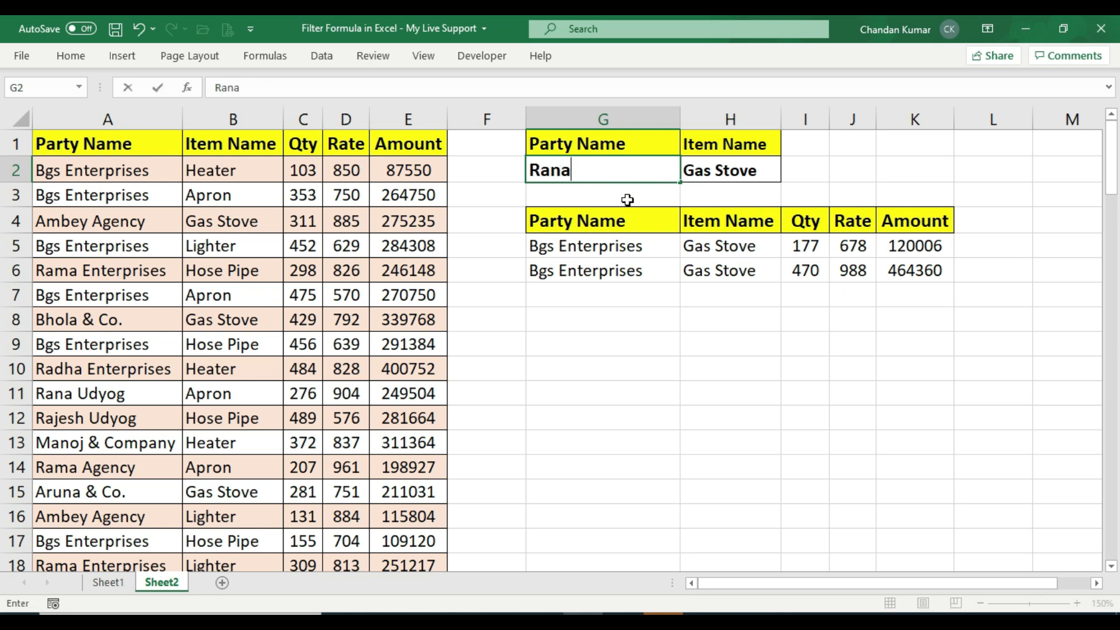
{"action": "type", "text": " Udyog"}
{"action": "key", "text": "Return"}
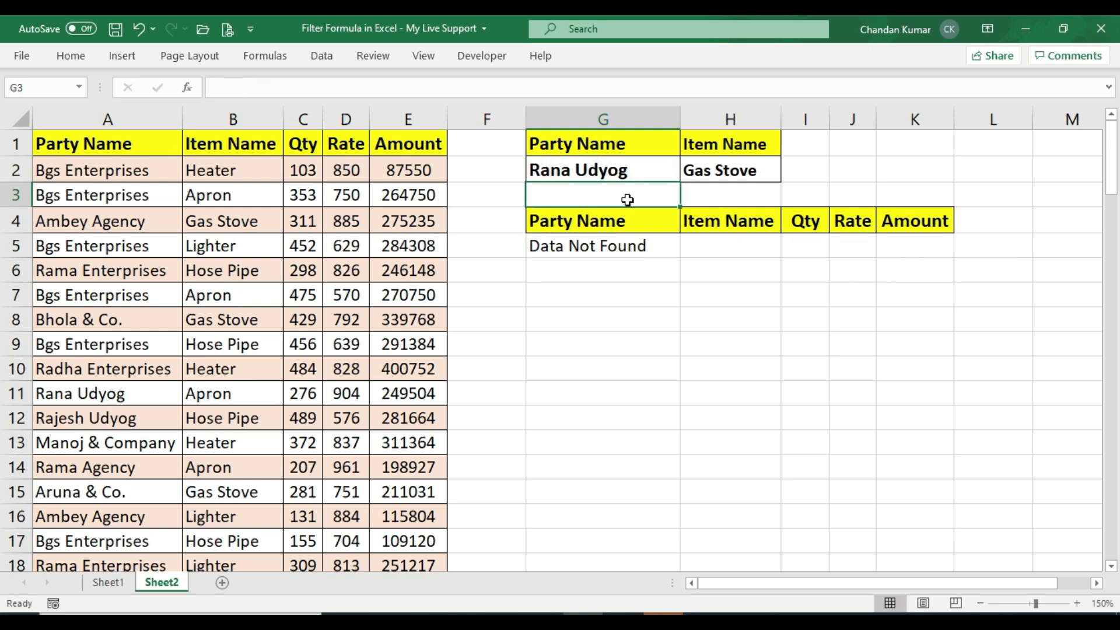
Change the item name criterion in H2 to Apron
{"action": "left_click", "coordinate": [760, 168]}
{"action": "left_click", "coordinate": [581, 245]}
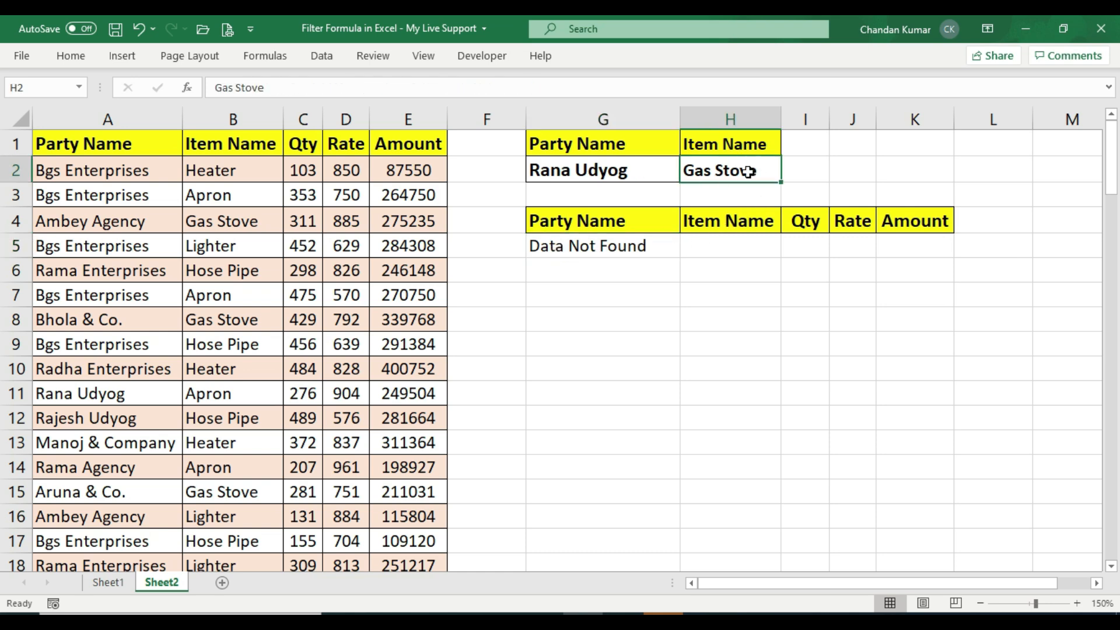
{"action": "type", "text": "Ap"}
{"action": "key", "text": "BackSpace"}
{"action": "type", "text": "pron"}
{"action": "key", "text": "Return"}
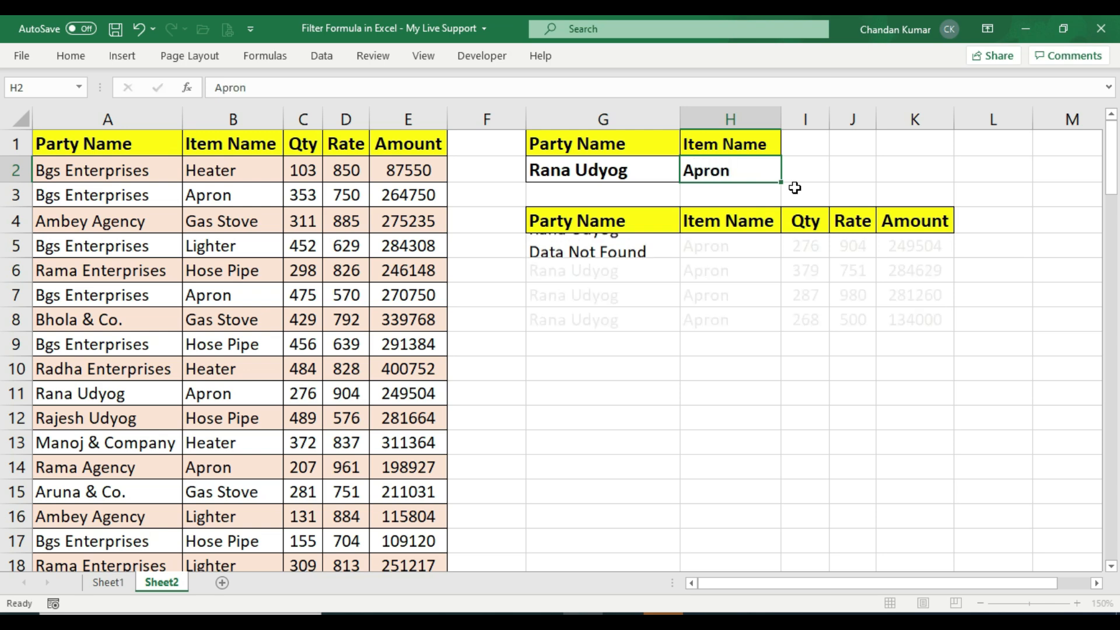
Open the FILTER formula in G5 and start another multiplied condition after (B1:B100=H2), entering *( before the if_empty argument
{"action": "left_click", "coordinate": [583, 170]}
{"action": "left_click_drag", "start_coordinate": [600, 221], "coordinate": [945, 325]}
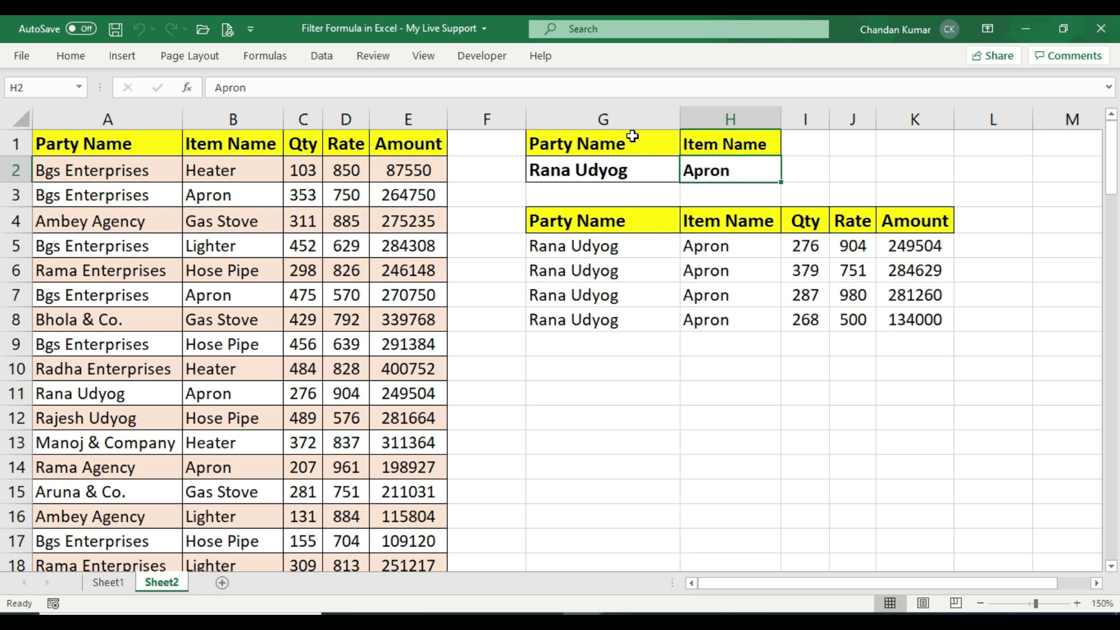
{"action": "left_click_drag", "start_coordinate": [643, 140], "coordinate": [648, 172]}
{"action": "left_click_drag", "start_coordinate": [698, 142], "coordinate": [766, 170]}
{"action": "left_click", "coordinate": [766, 170]}
{"action": "left_click", "coordinate": [637, 248]}
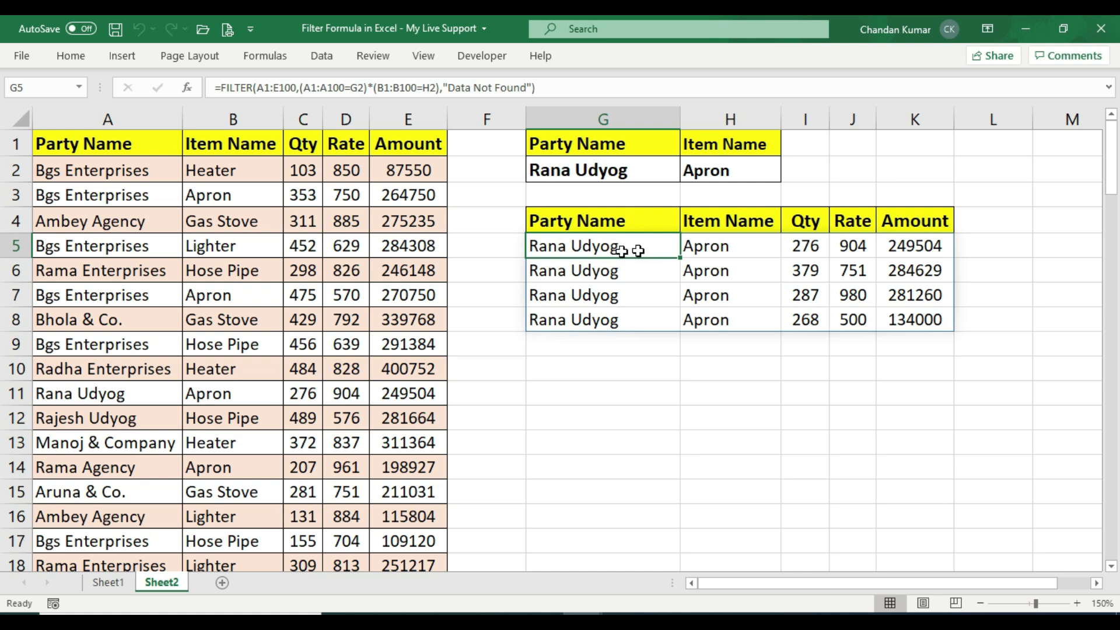
{"action": "key", "text": "F2"}
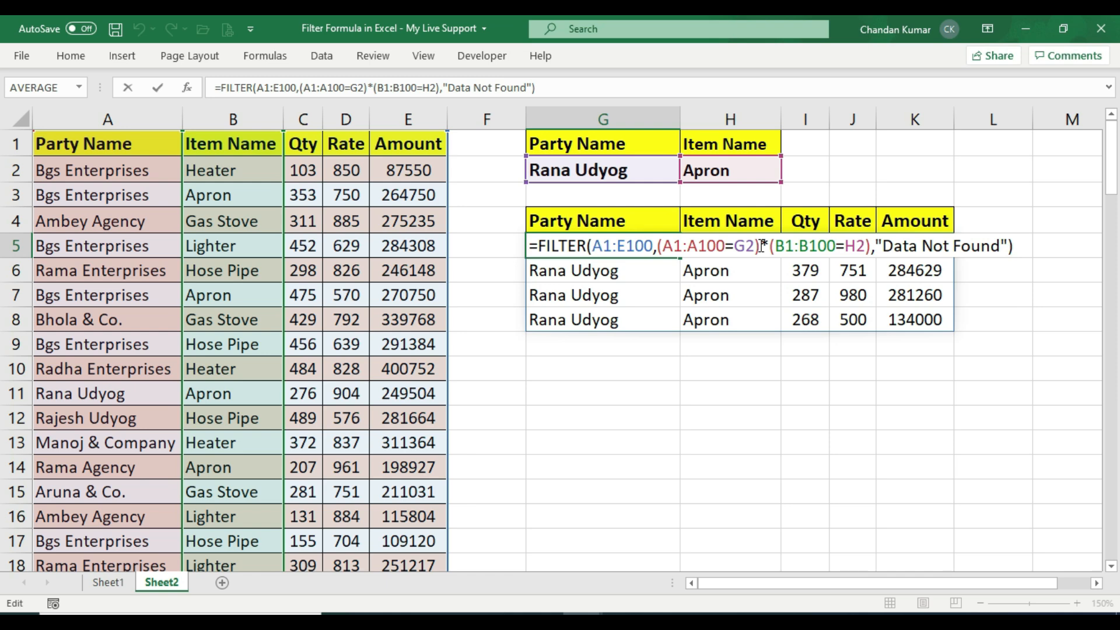
{"action": "left_click_drag", "start_coordinate": [762, 245], "coordinate": [656, 246]}
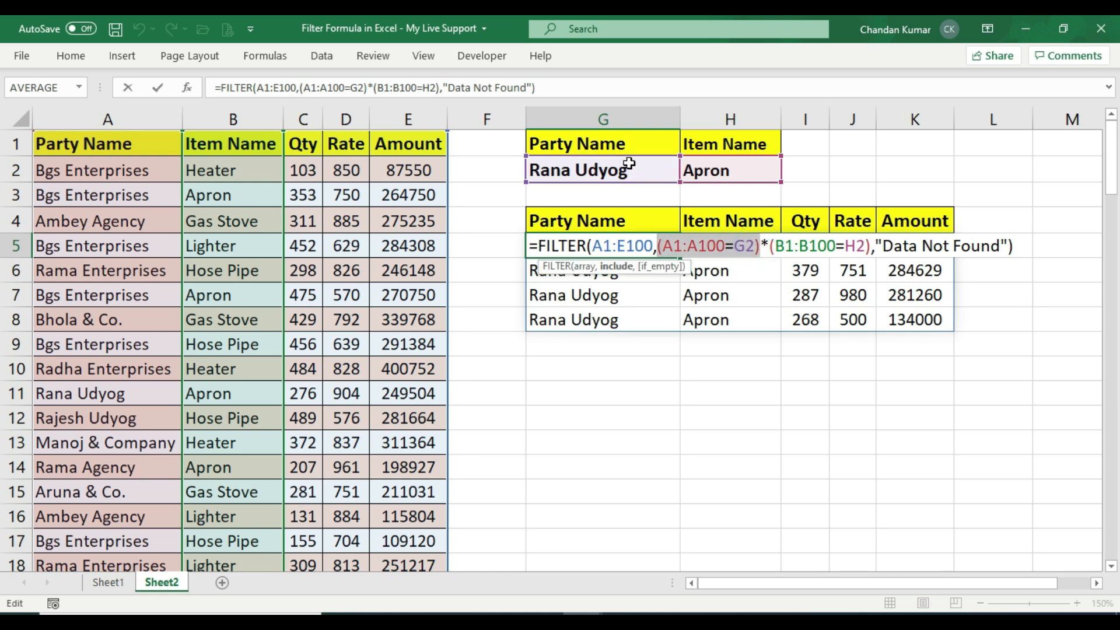
{"action": "left_click_drag", "start_coordinate": [771, 246], "coordinate": [860, 244]}
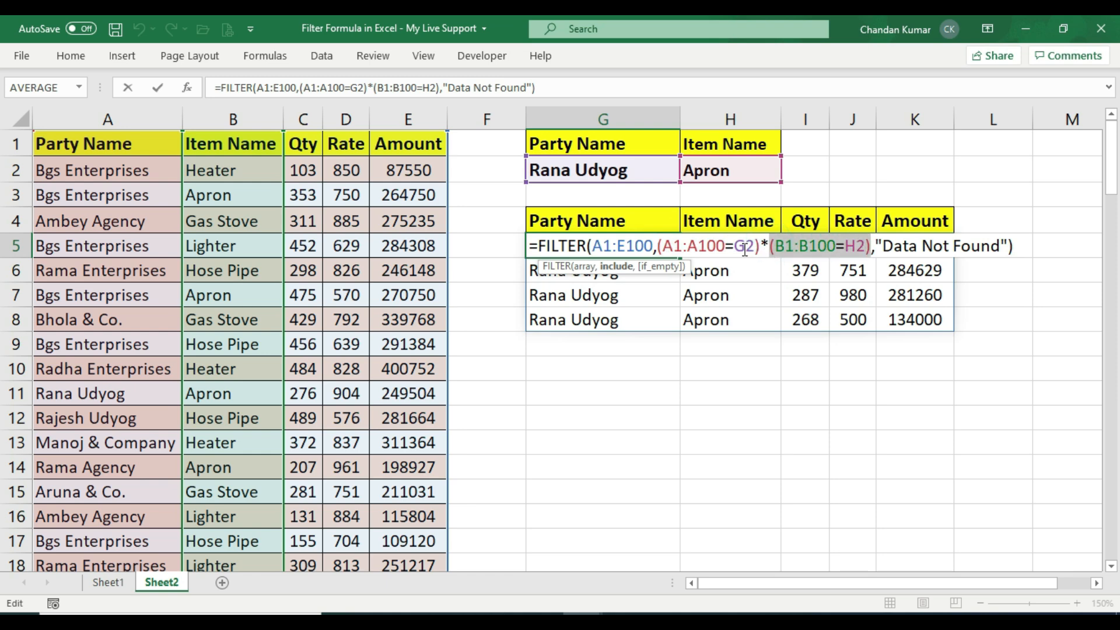
{"action": "left_click", "coordinate": [766, 244]}
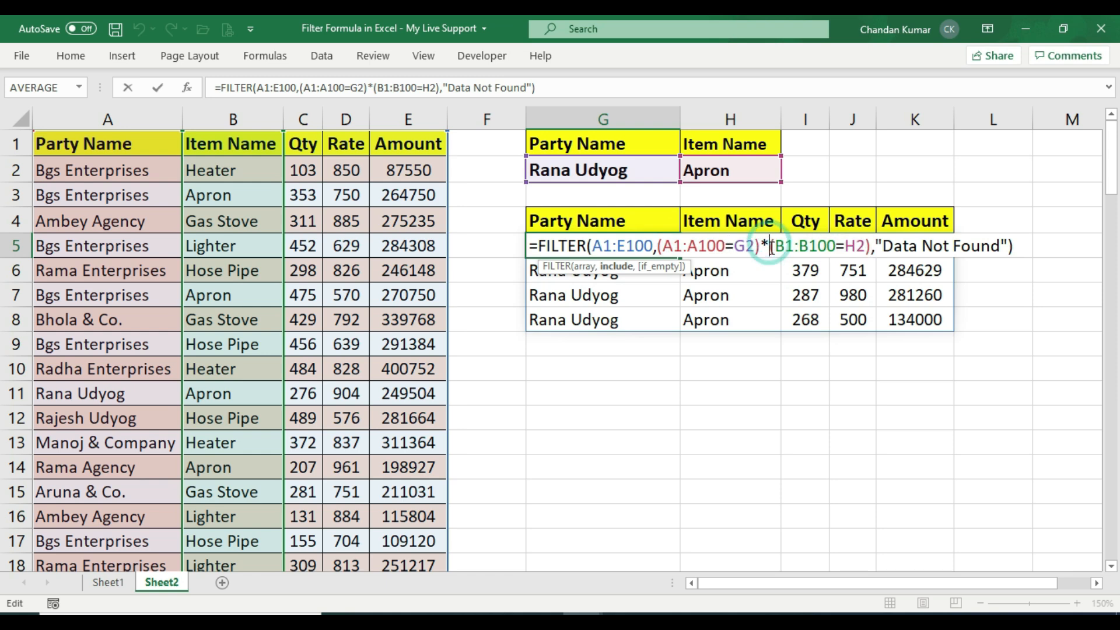
{"action": "left_click", "coordinate": [768, 244]}
{"action": "left_click_drag", "start_coordinate": [767, 244], "coordinate": [762, 245]}
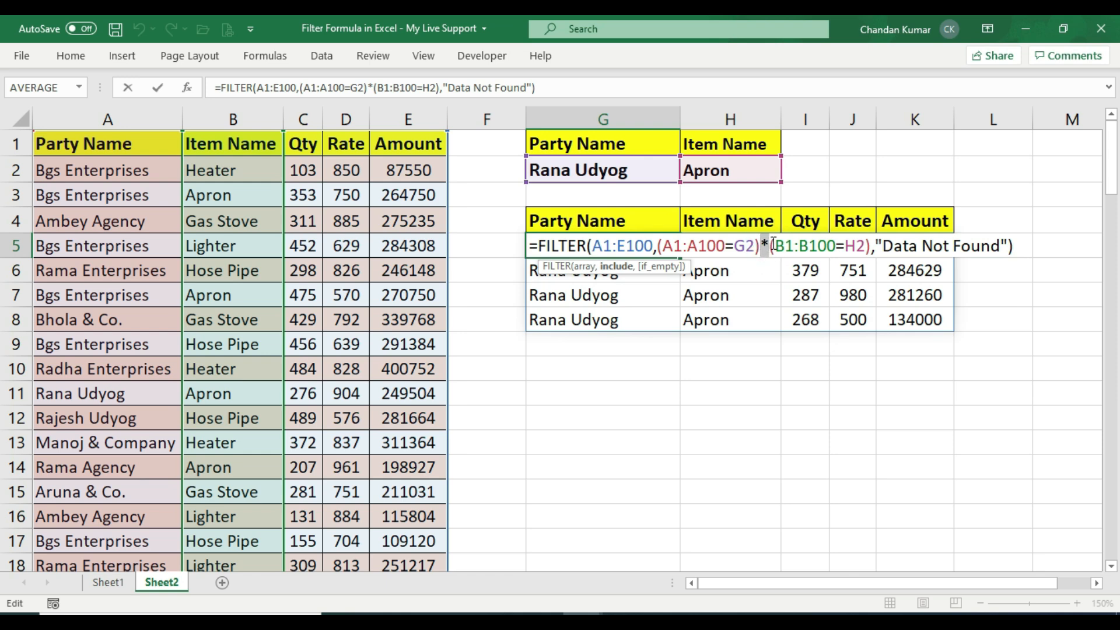
{"action": "left_click", "coordinate": [872, 246]}
{"action": "type", "text": "*"}
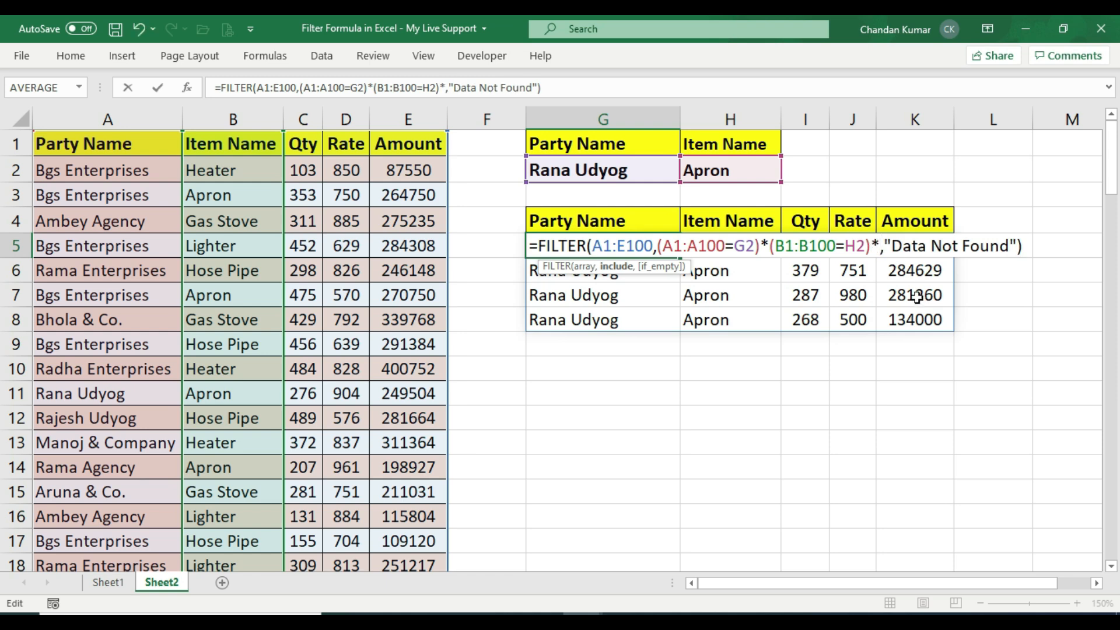
{"action": "type", "text": "("}
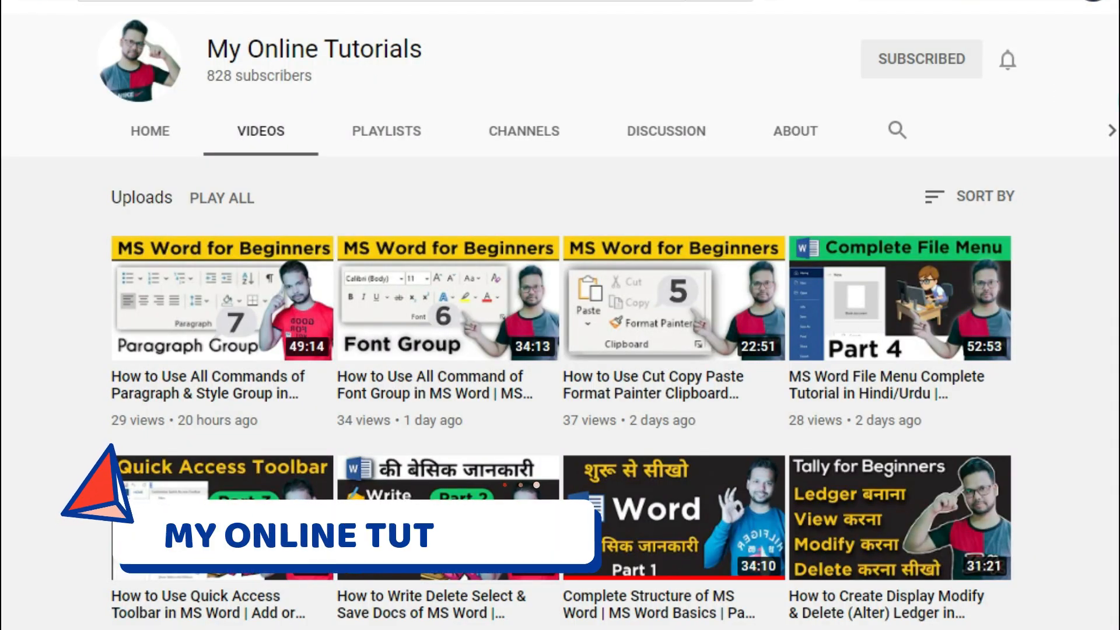
{"action": "scroll", "coordinate": [560, 350], "scroll_direction": "down", "scroll_amount": 1}
{"action": "scroll", "coordinate": [560, 350], "scroll_direction": "down", "scroll_amount": 3}
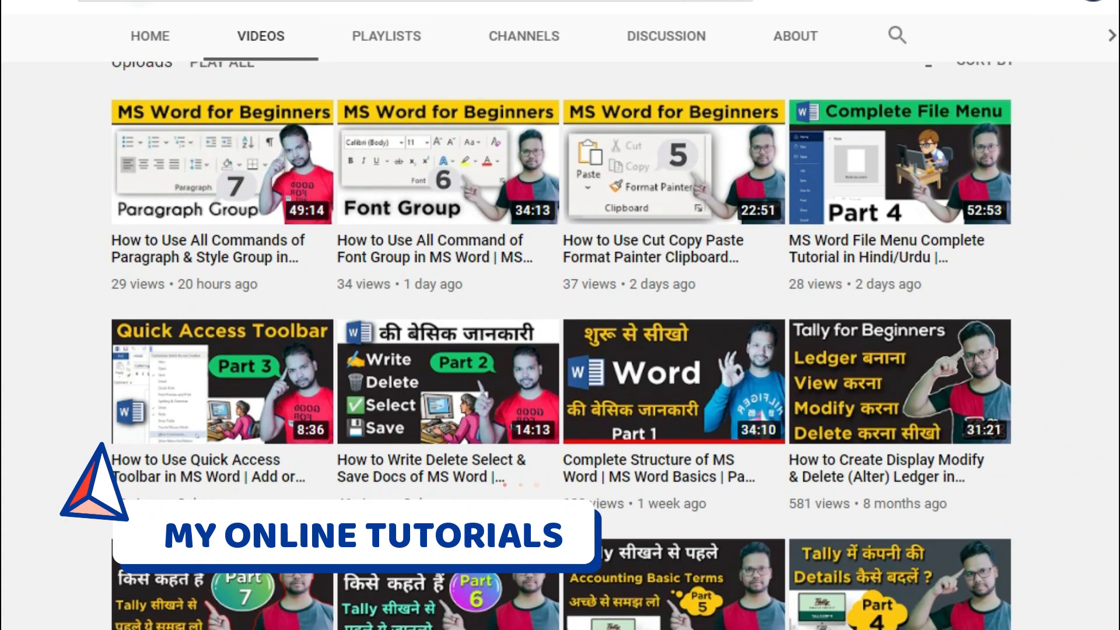
{"action": "scroll", "coordinate": [560, 350], "scroll_direction": "down", "scroll_amount": 5}
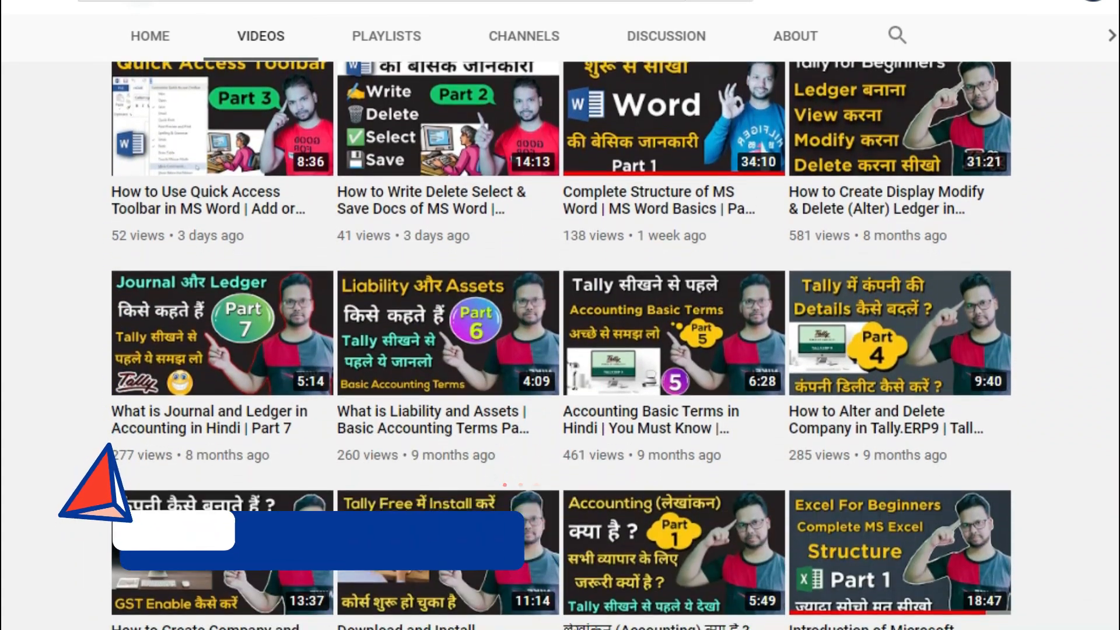
{"action": "scroll", "coordinate": [98, 486], "scroll_direction": "down", "scroll_amount": 1}
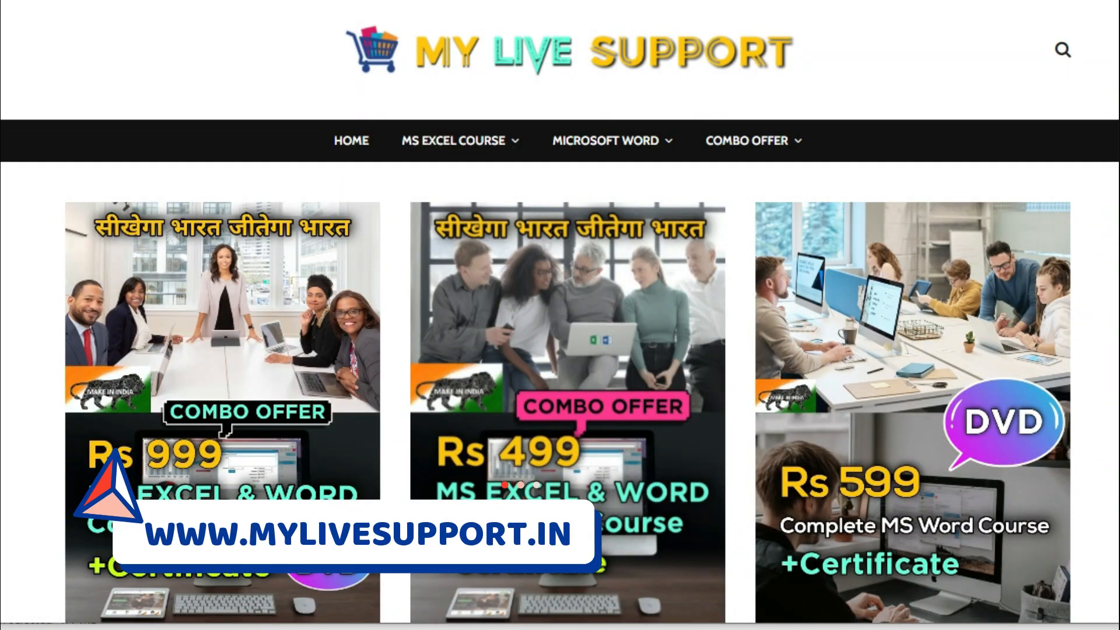
{"action": "scroll", "coordinate": [560, 315], "scroll_direction": "down", "scroll_amount": 10}
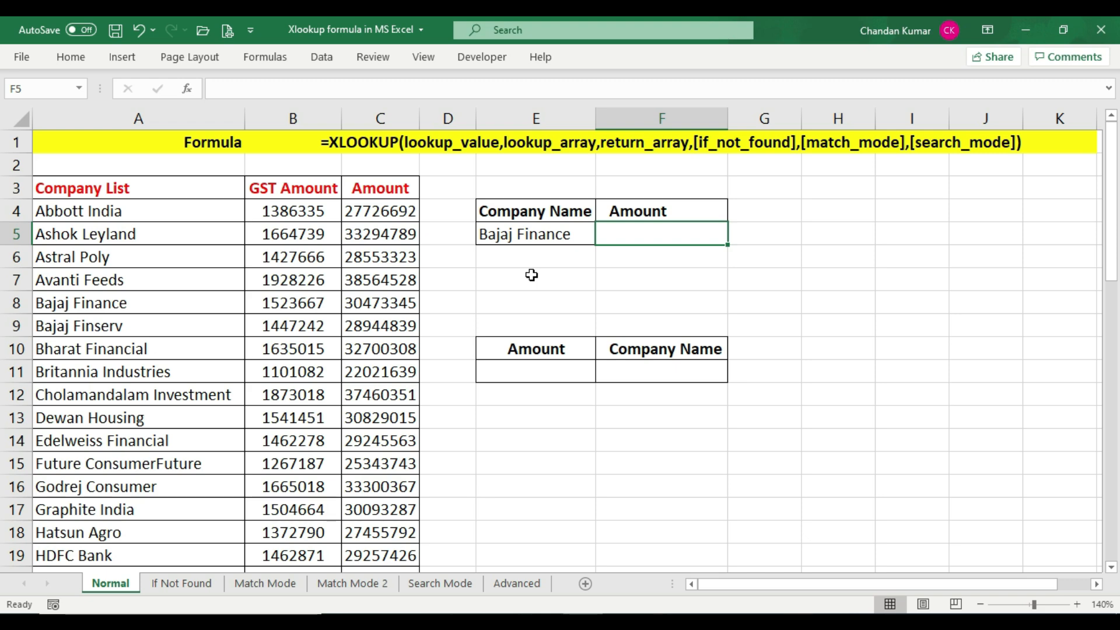
Start an XLOOKUP formula in F5 of the Normal sheet, using the company name in E5 as the lookup value
{"action": "left_click", "coordinate": [377, 147]}
{"action": "left_click", "coordinate": [388, 146]}
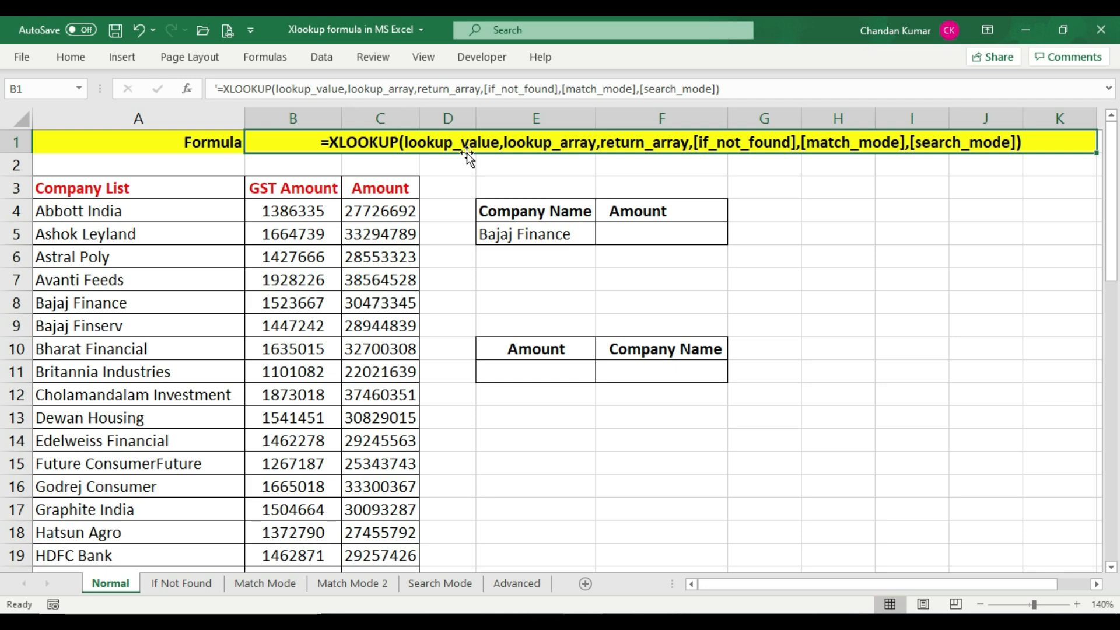
{"action": "left_click_drag", "start_coordinate": [94, 188], "coordinate": [402, 557]}
{"action": "scroll", "coordinate": [533, 252], "scroll_direction": "up", "scroll_amount": 8}
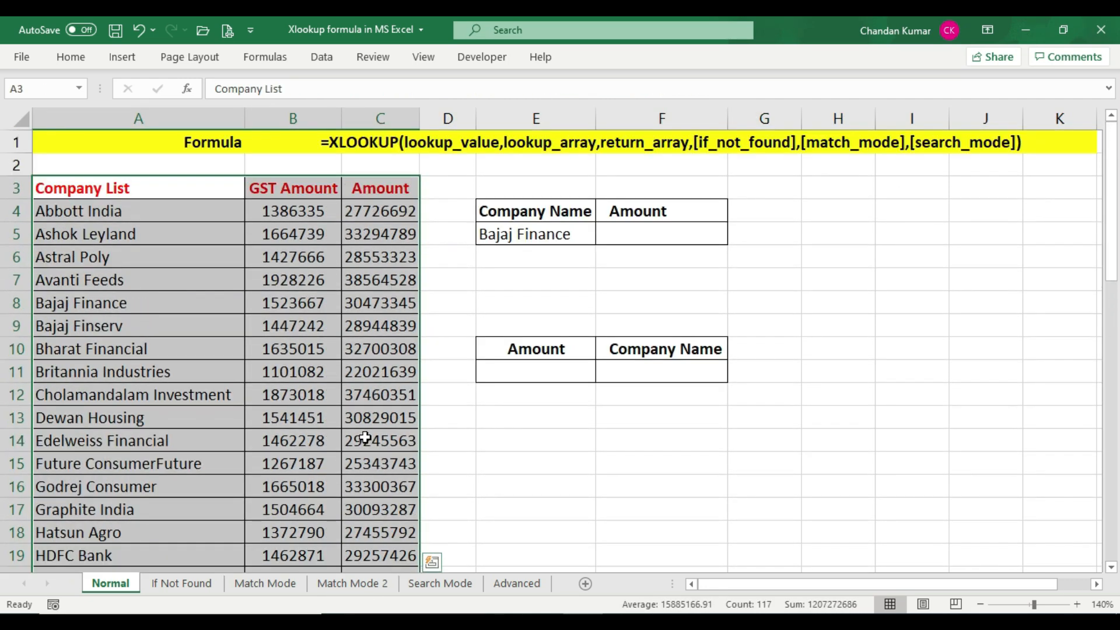
{"action": "left_click", "coordinate": [537, 234]}
{"action": "left_click", "coordinate": [657, 237]}
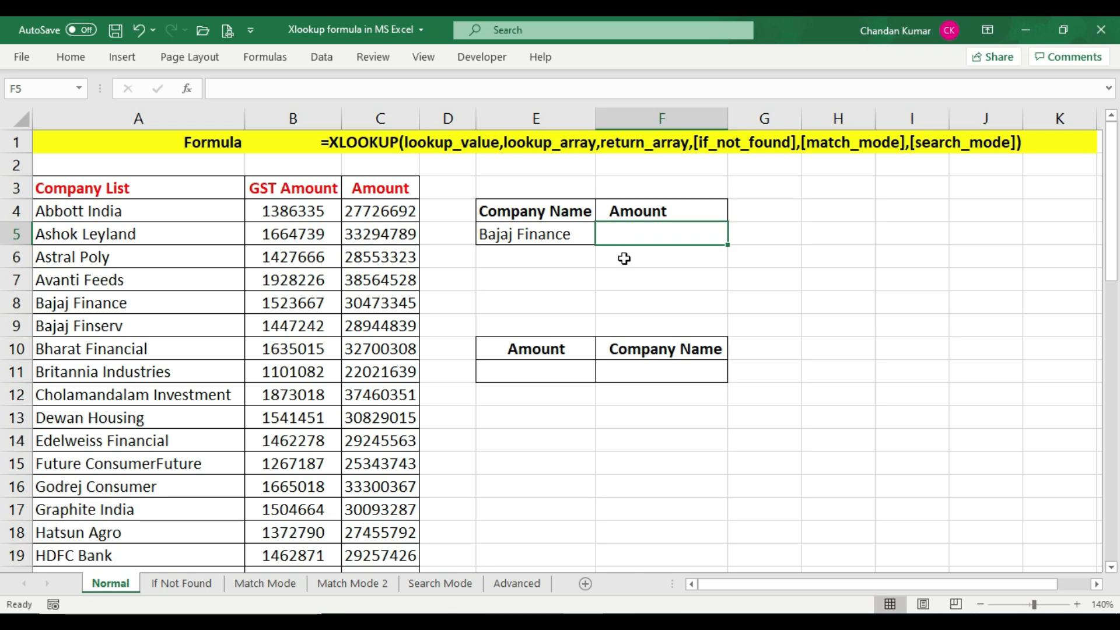
{"action": "type", "text": "="}
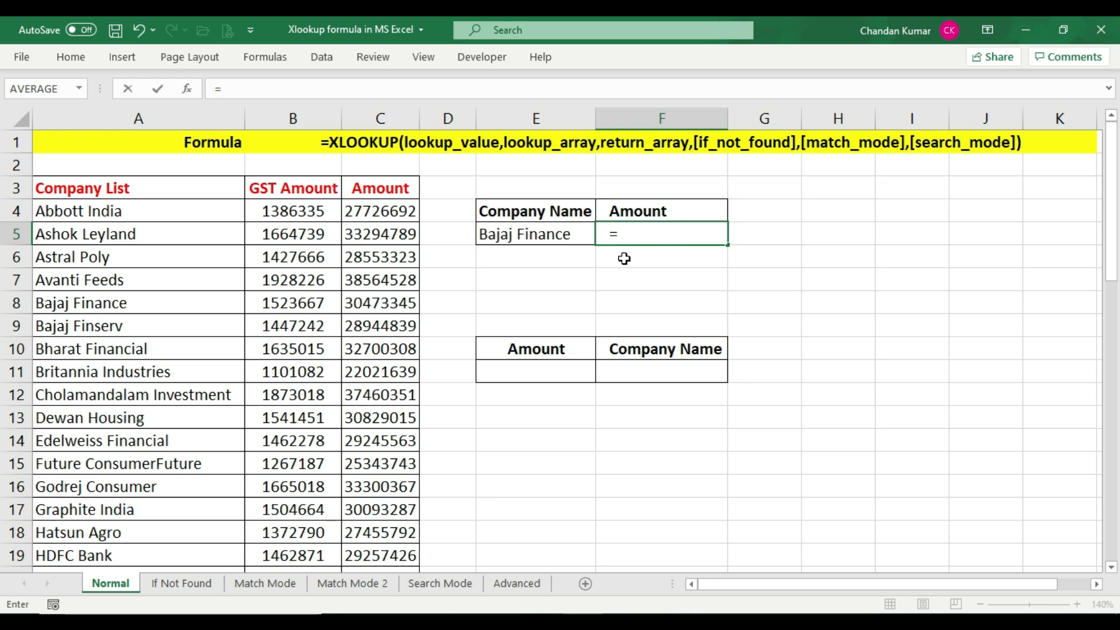
{"action": "type", "text": "xl"}
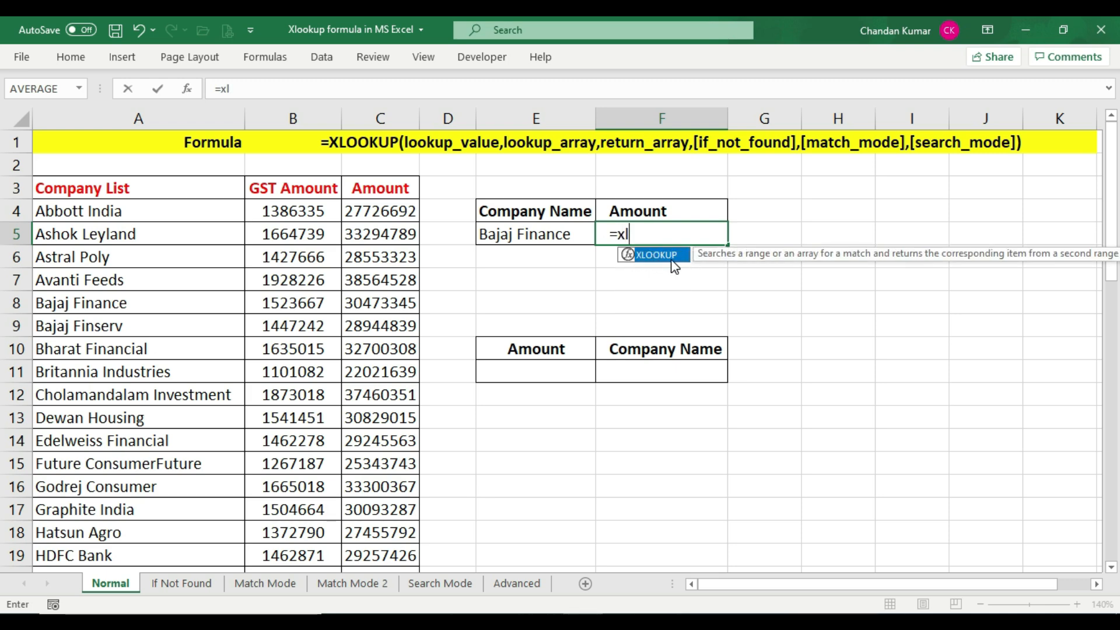
{"action": "key", "text": "Tab"}
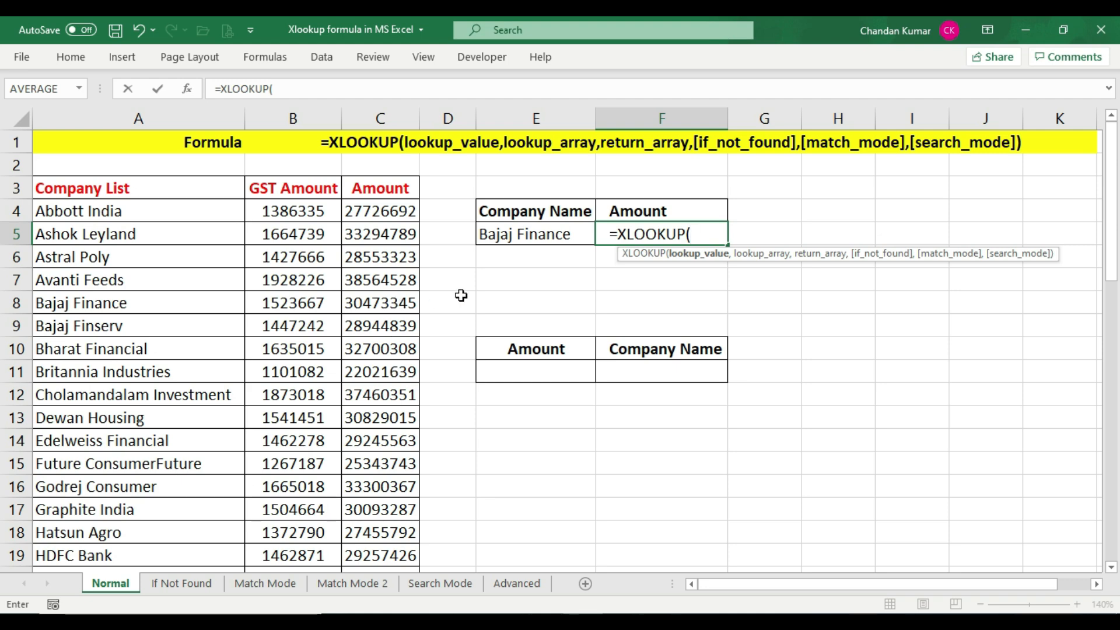
{"action": "left_click", "coordinate": [570, 233]}
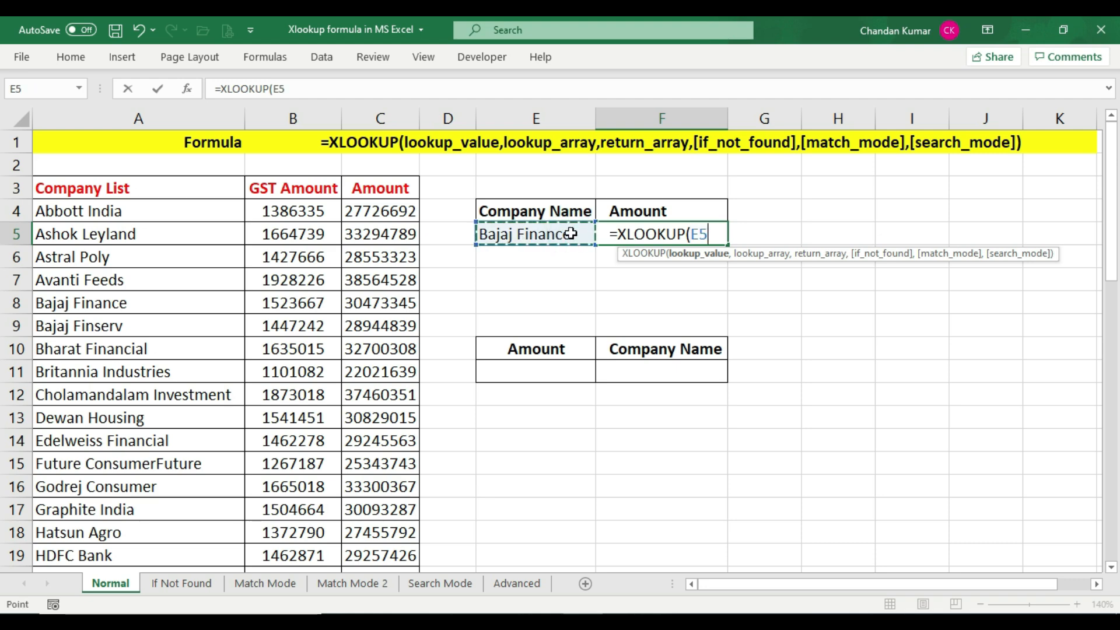
{"action": "type", "text": ","}
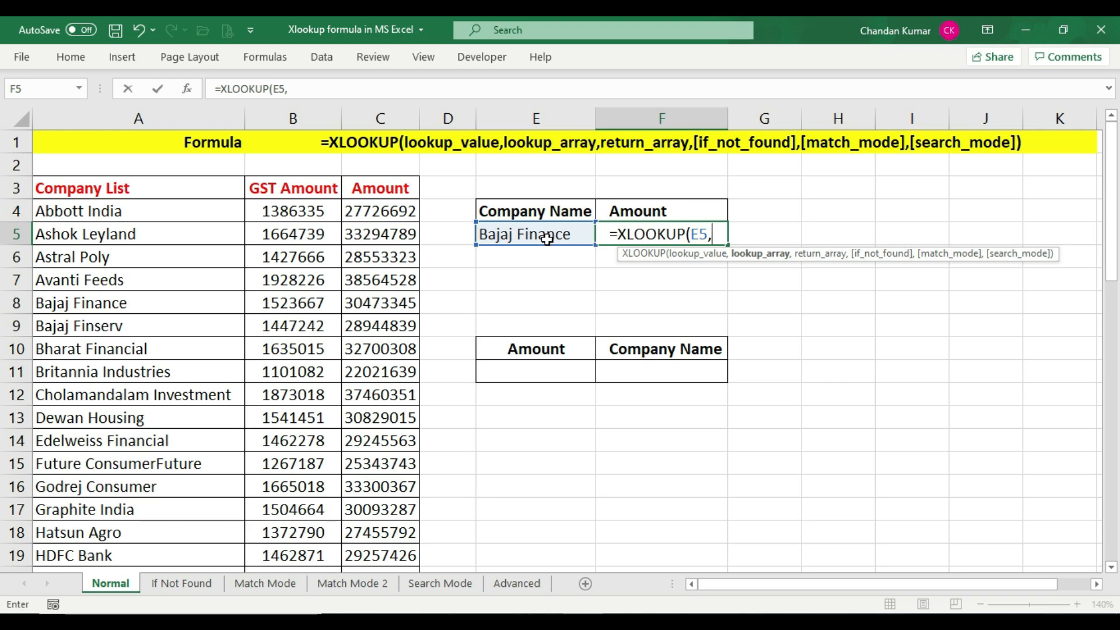
Complete the formula with A3:A51 as the lookup array and C3:C51 as the return array, then enter it
{"action": "left_click", "coordinate": [123, 182]}
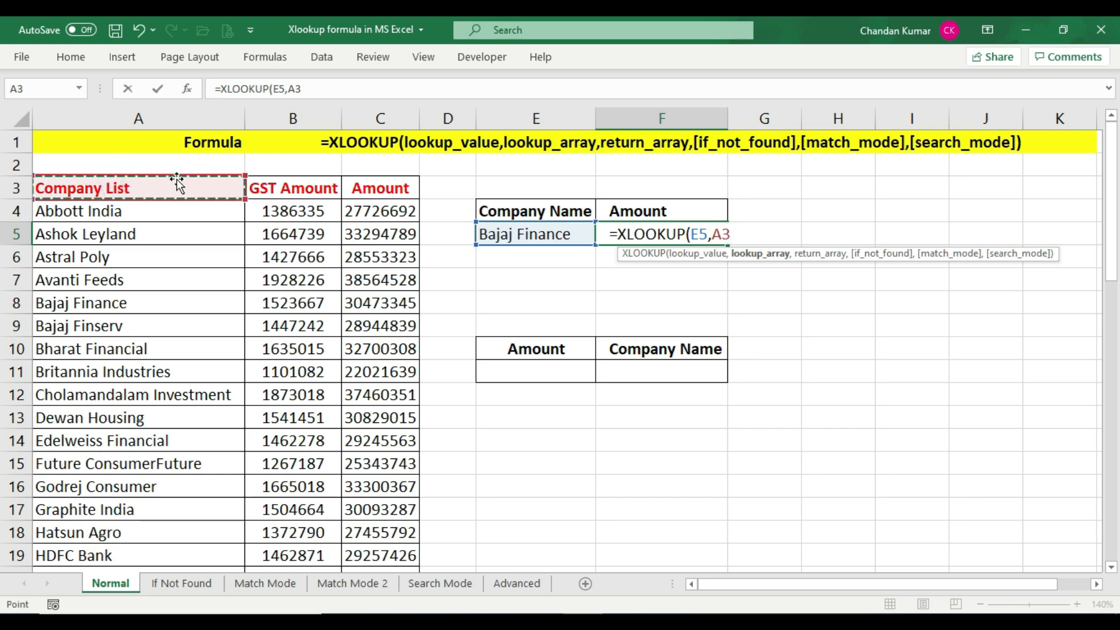
{"action": "left_click_drag", "start_coordinate": [173, 188], "coordinate": [175, 510]}
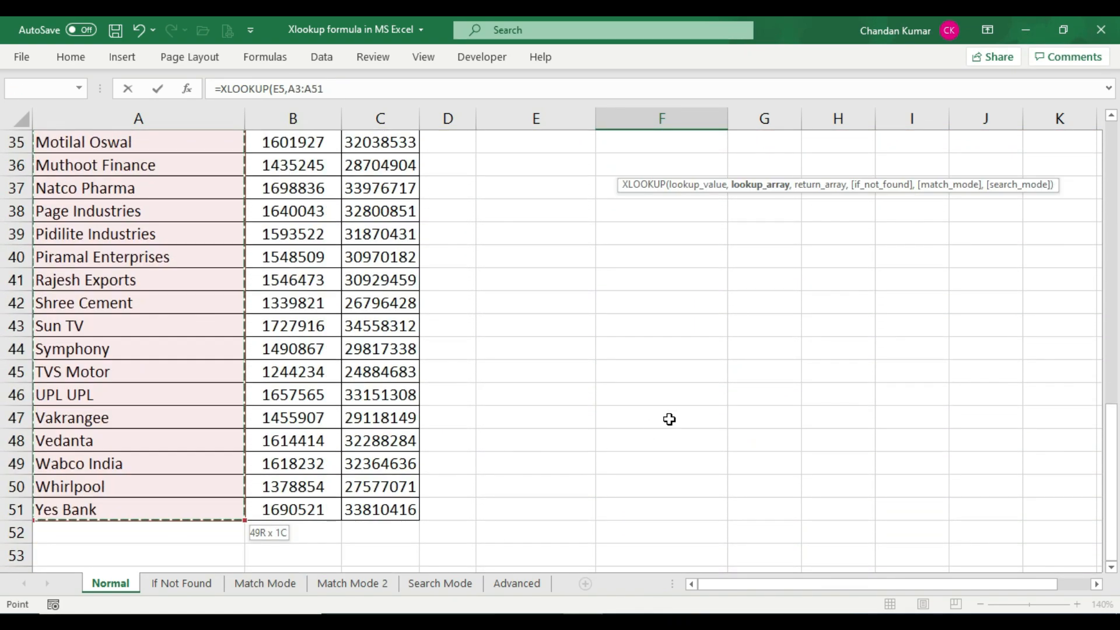
{"action": "scroll", "coordinate": [668, 418], "scroll_direction": "up", "scroll_amount": 11}
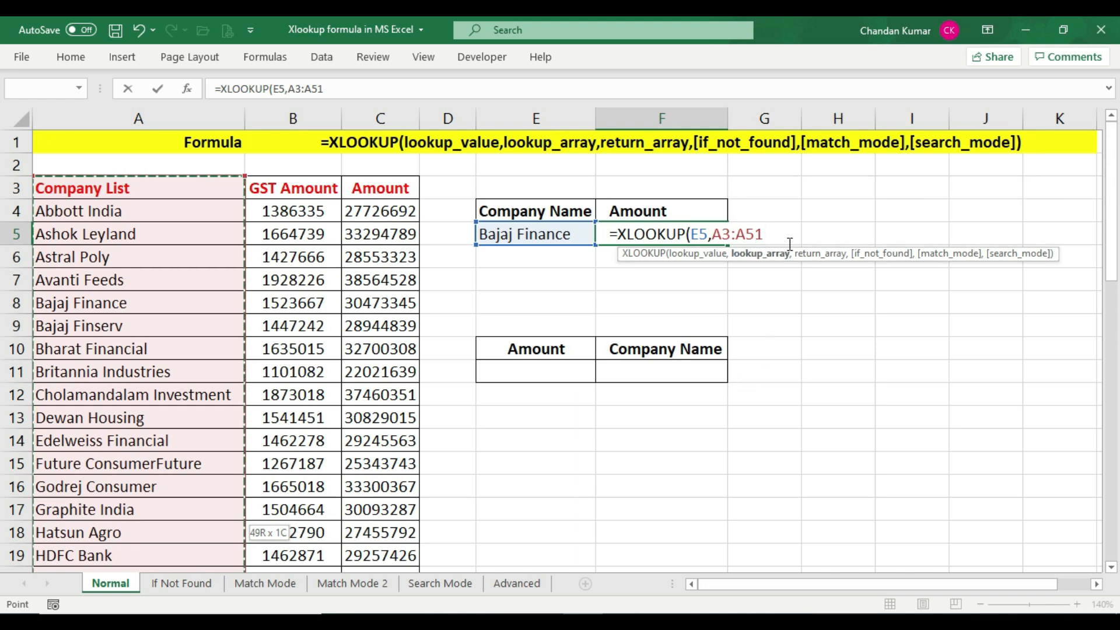
{"action": "type", "text": ","}
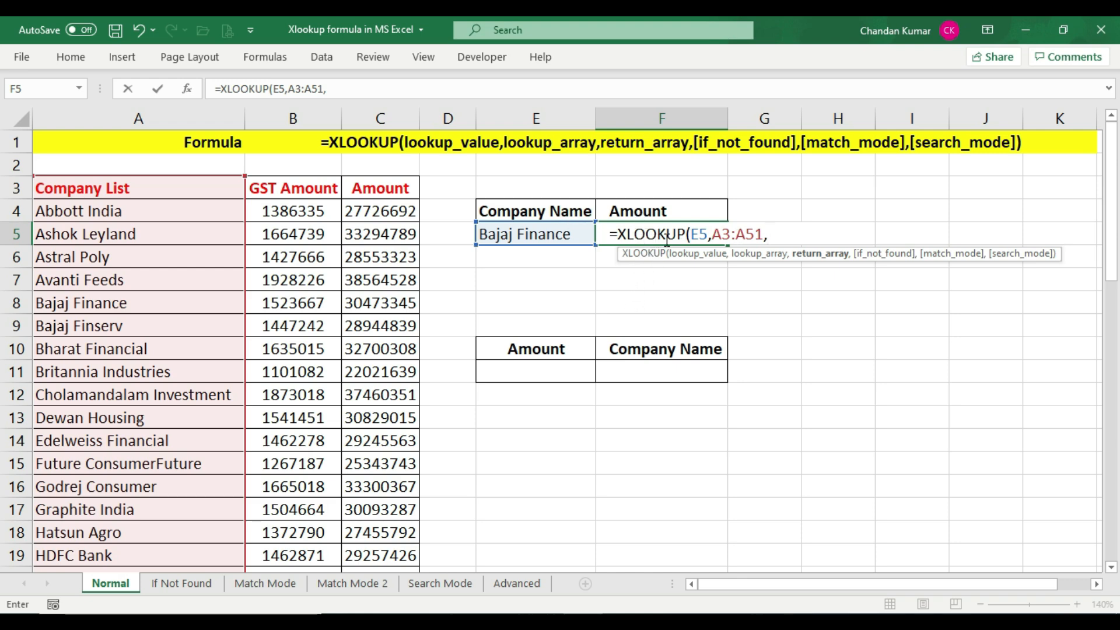
{"action": "left_click", "coordinate": [387, 186]}
{"action": "left_click_drag", "start_coordinate": [387, 185], "coordinate": [387, 514]}
{"action": "scroll", "coordinate": [644, 425], "scroll_direction": "up", "scroll_amount": 12}
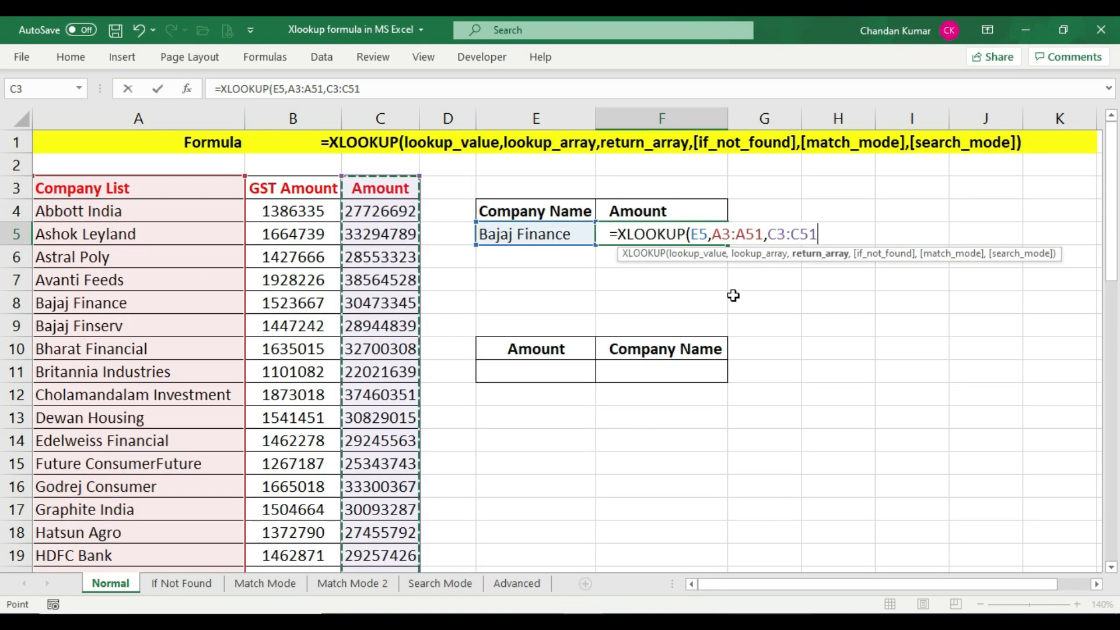
{"action": "type", "text": ")"}
{"action": "key", "text": "Return"}
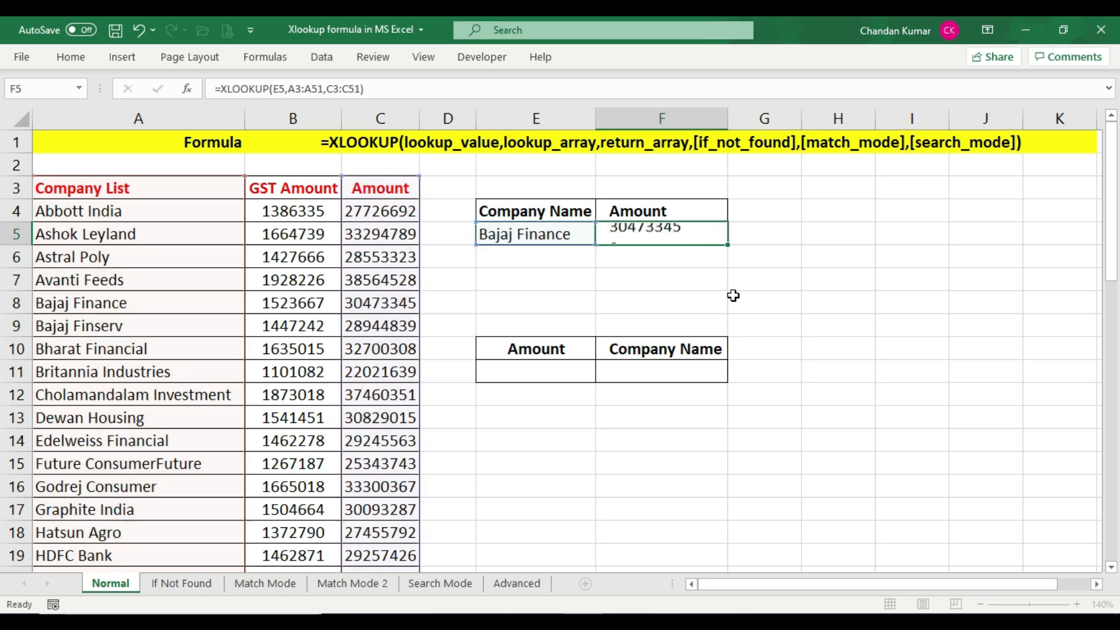
Change the company name in E5 to Astral Poly and check the F5 result against the company list row
{"action": "left_click", "coordinate": [562, 234]}
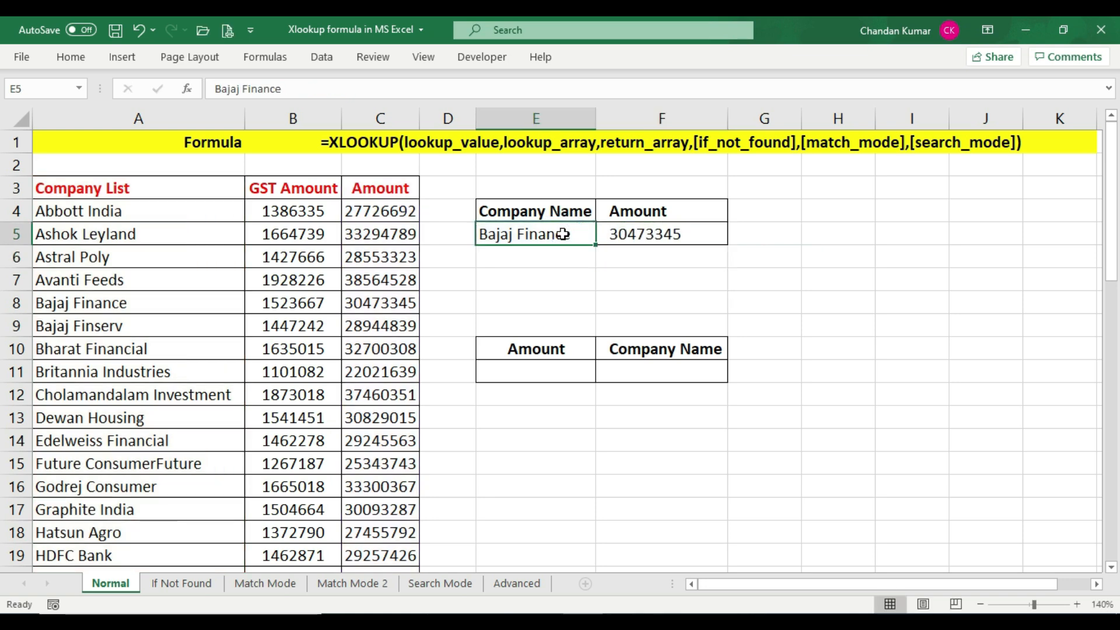
{"action": "left_click", "coordinate": [663, 235]}
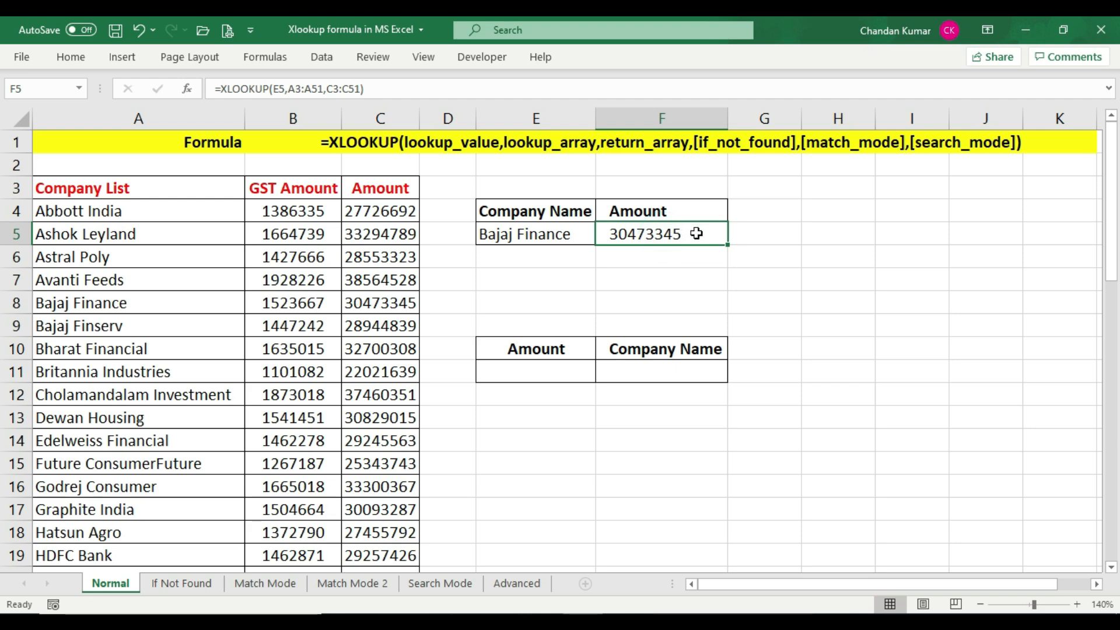
{"action": "left_click", "coordinate": [14, 303]}
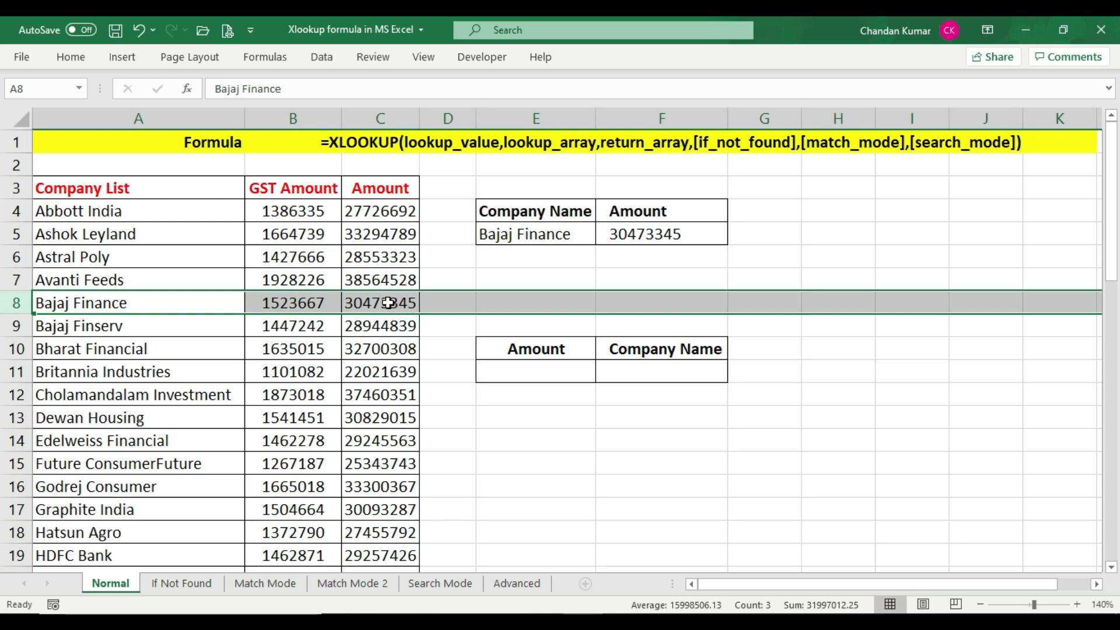
{"action": "left_click", "coordinate": [388, 303]}
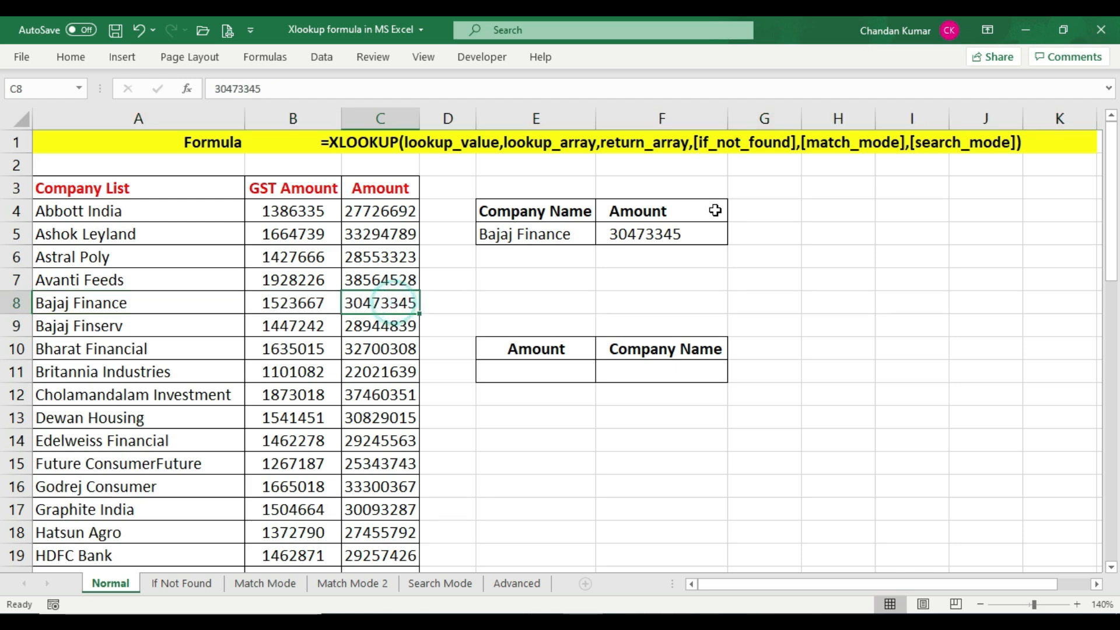
{"action": "left_click", "coordinate": [634, 234]}
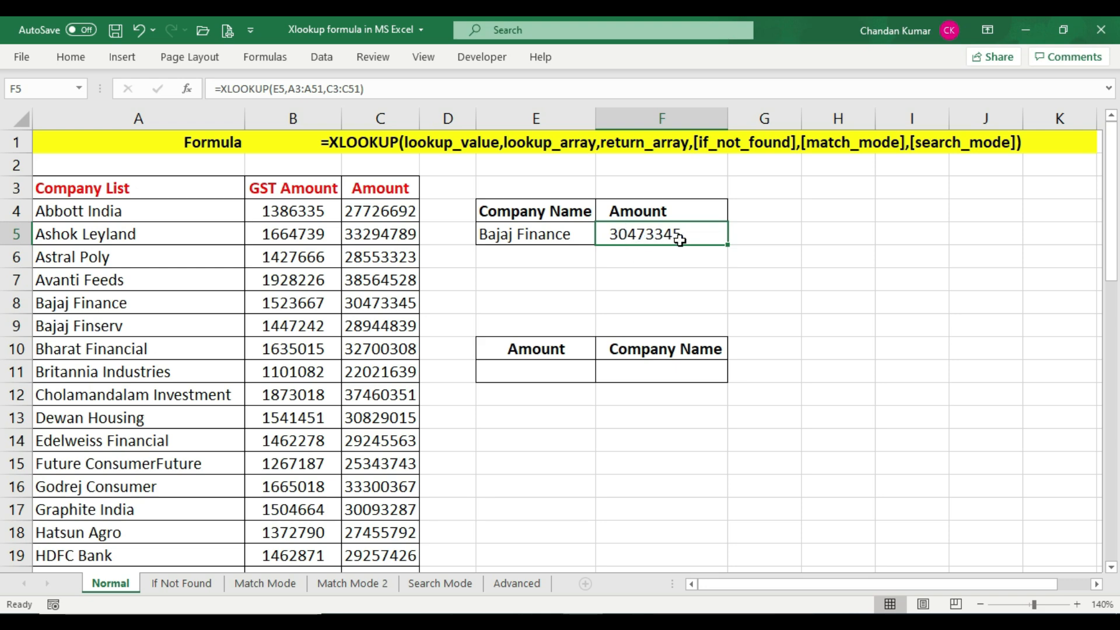
{"action": "key", "text": "Left"}
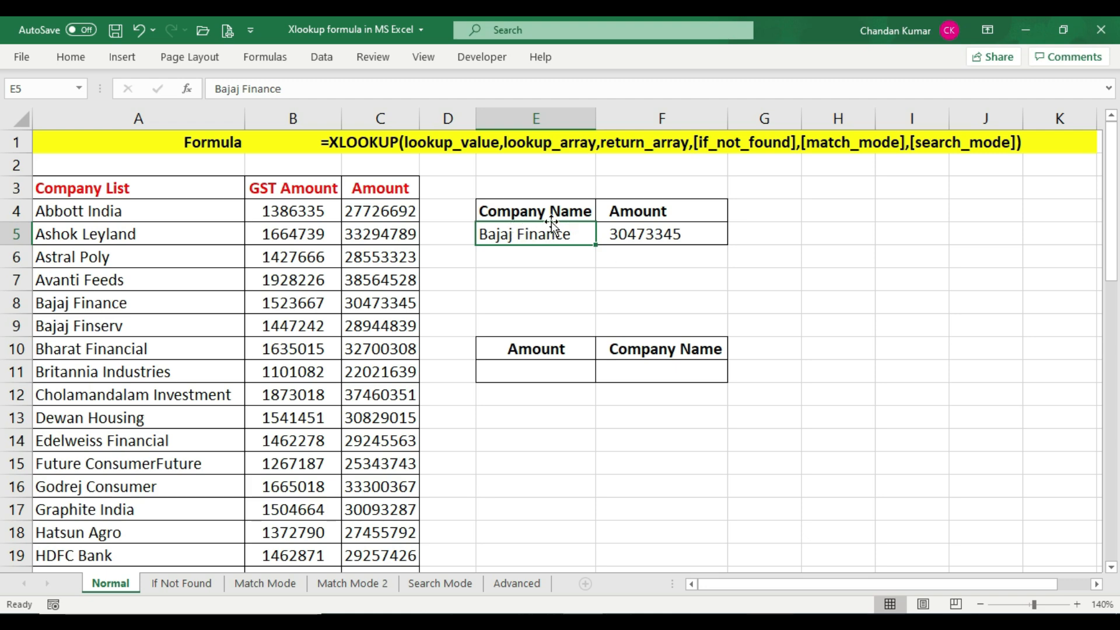
{"action": "type", "text": "Astral Poly"}
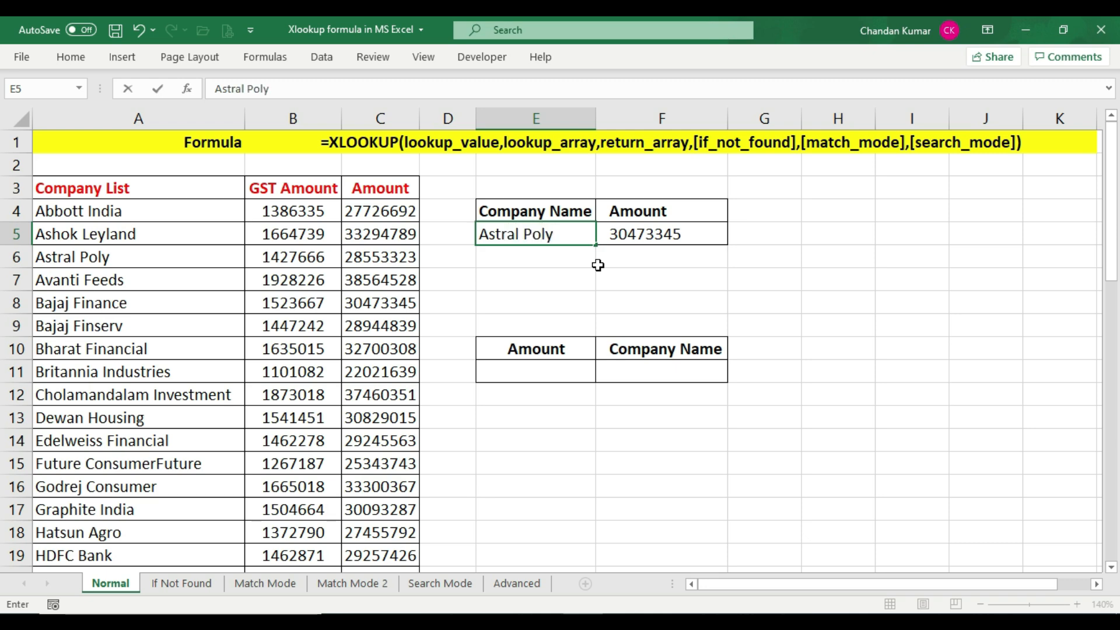
{"action": "key", "text": "Return"}
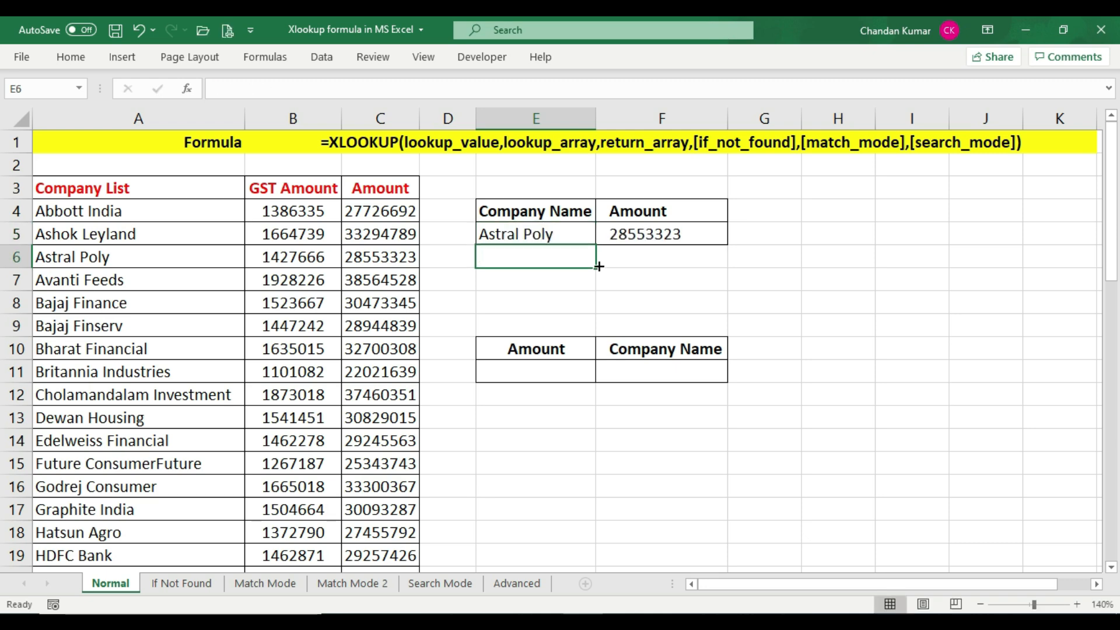
{"action": "left_click", "coordinate": [645, 234]}
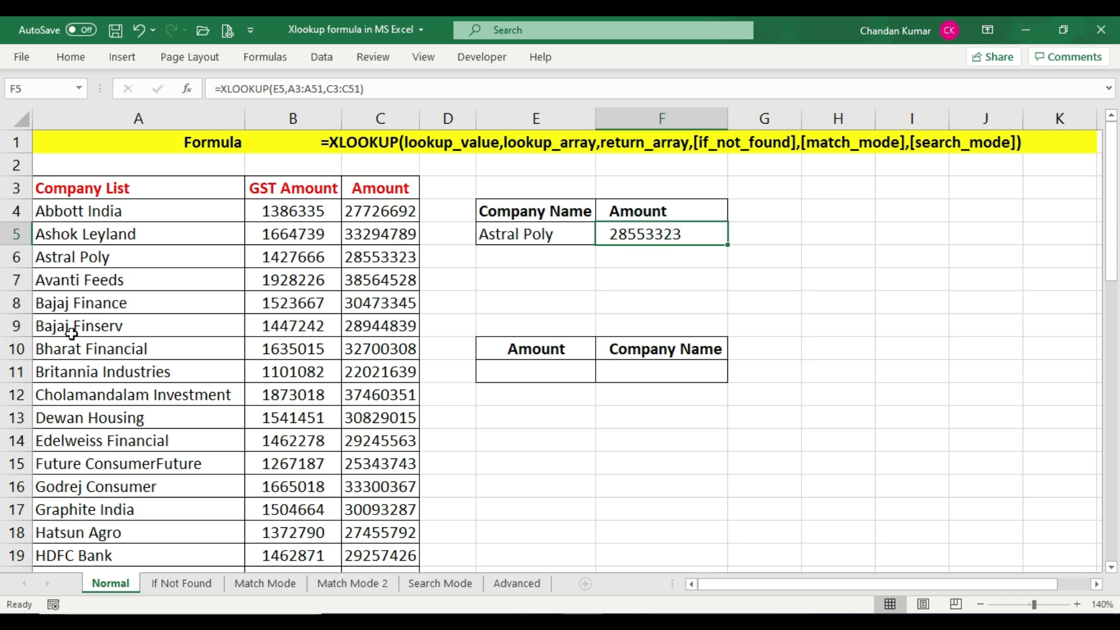
{"action": "left_click", "coordinate": [14, 256]}
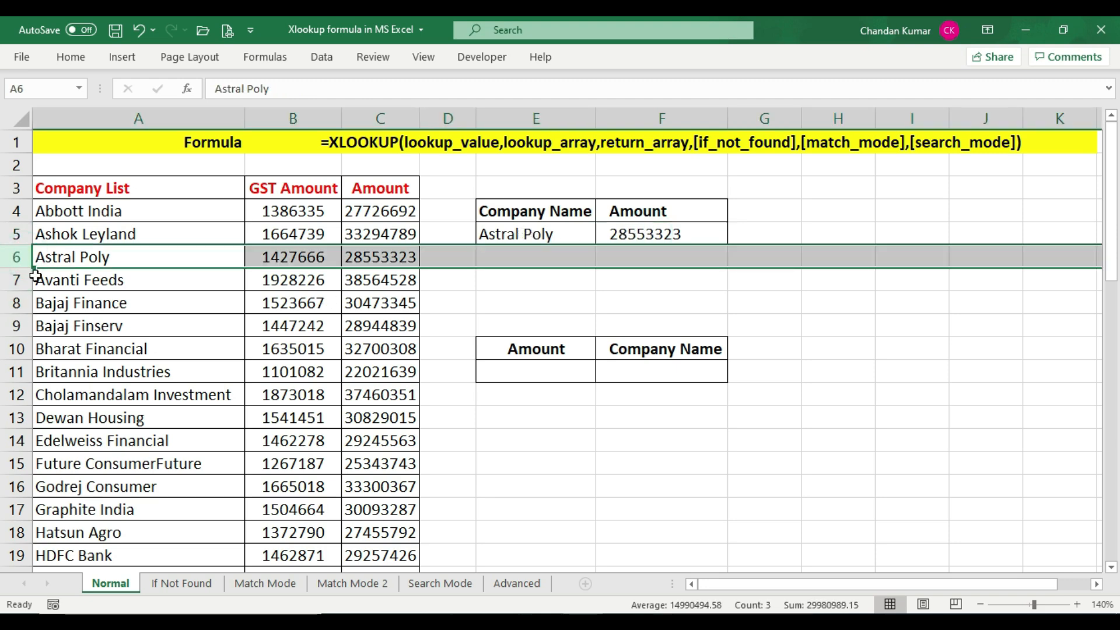
{"action": "left_click", "coordinate": [365, 258]}
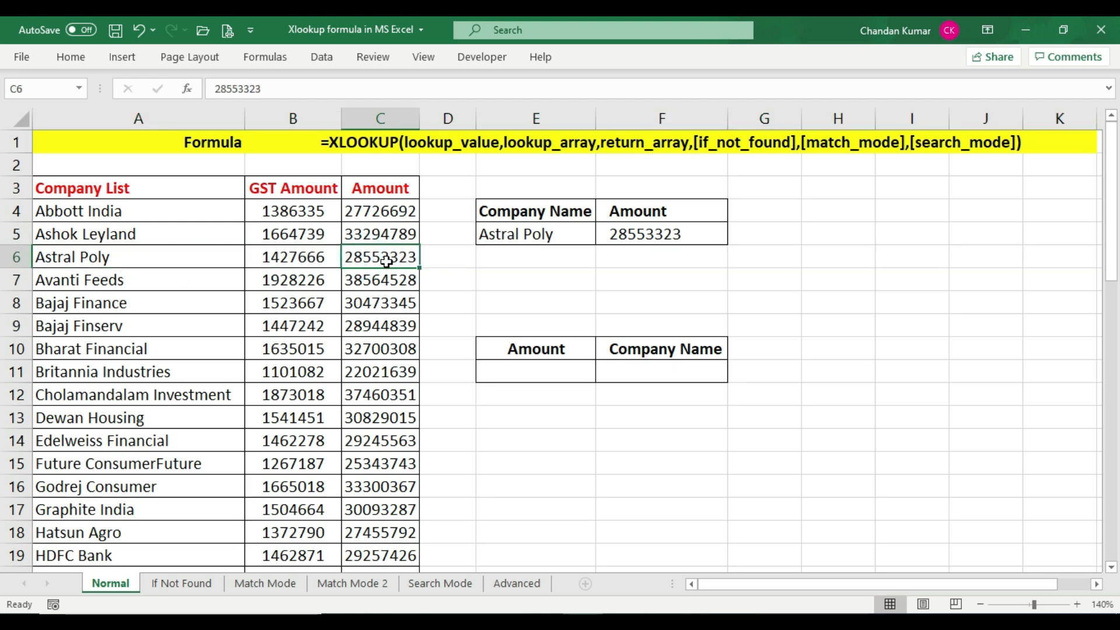
{"action": "left_click", "coordinate": [627, 234]}
Examine the Company List, GST Amount and Amount columns of the lookup table
{"action": "left_click", "coordinate": [352, 261]}
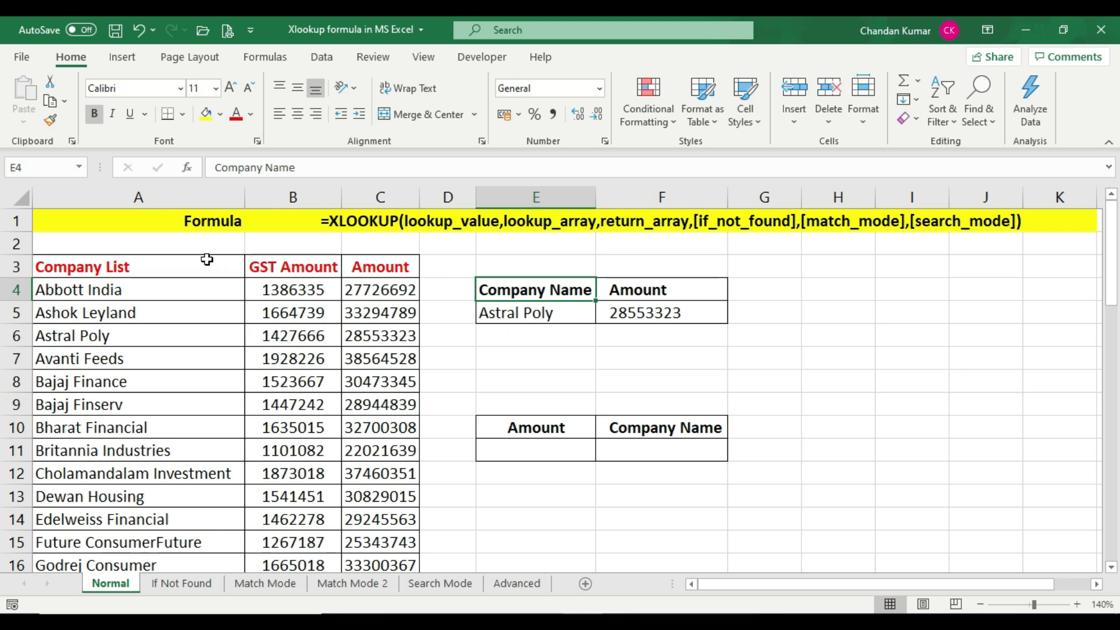
{"action": "left_click_drag", "start_coordinate": [207, 259], "coordinate": [198, 534]}
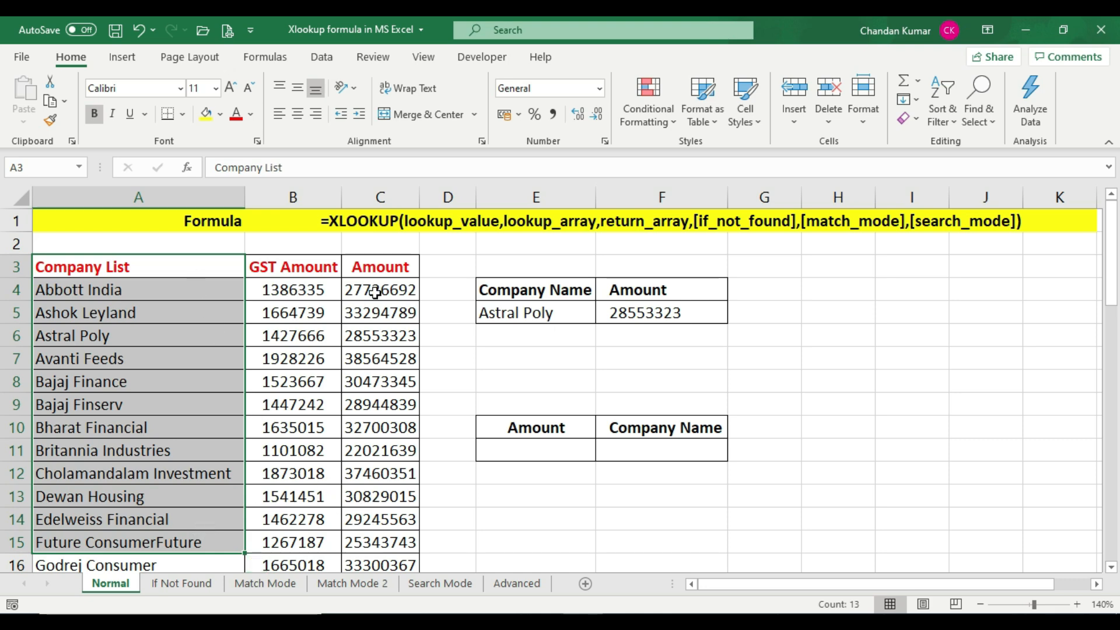
{"action": "left_click_drag", "start_coordinate": [378, 266], "coordinate": [378, 534]}
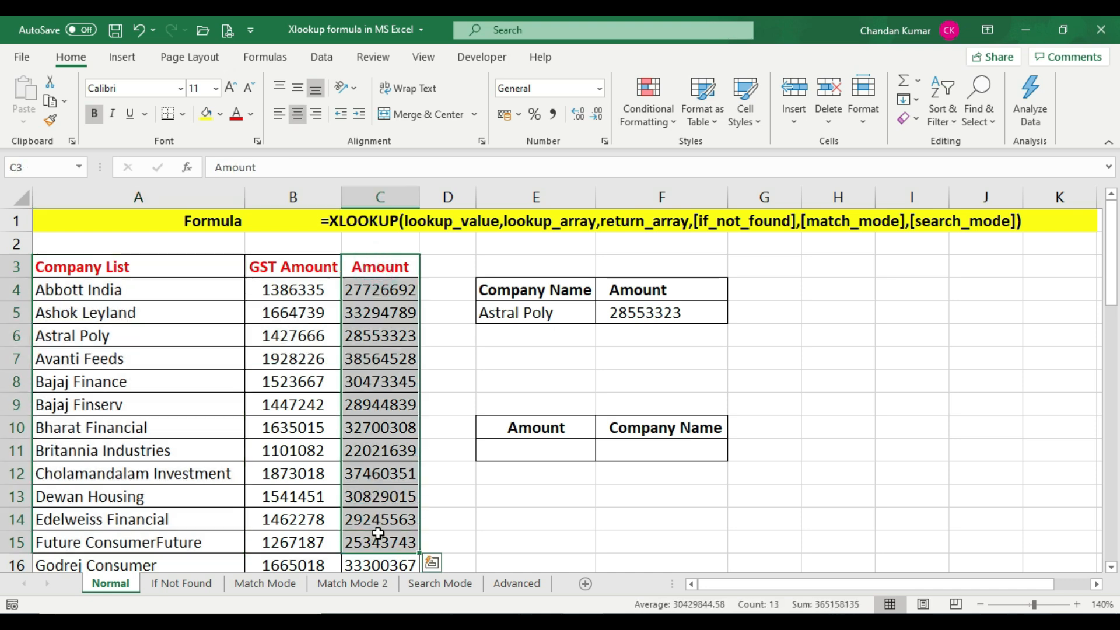
{"action": "left_click", "coordinate": [380, 497]}
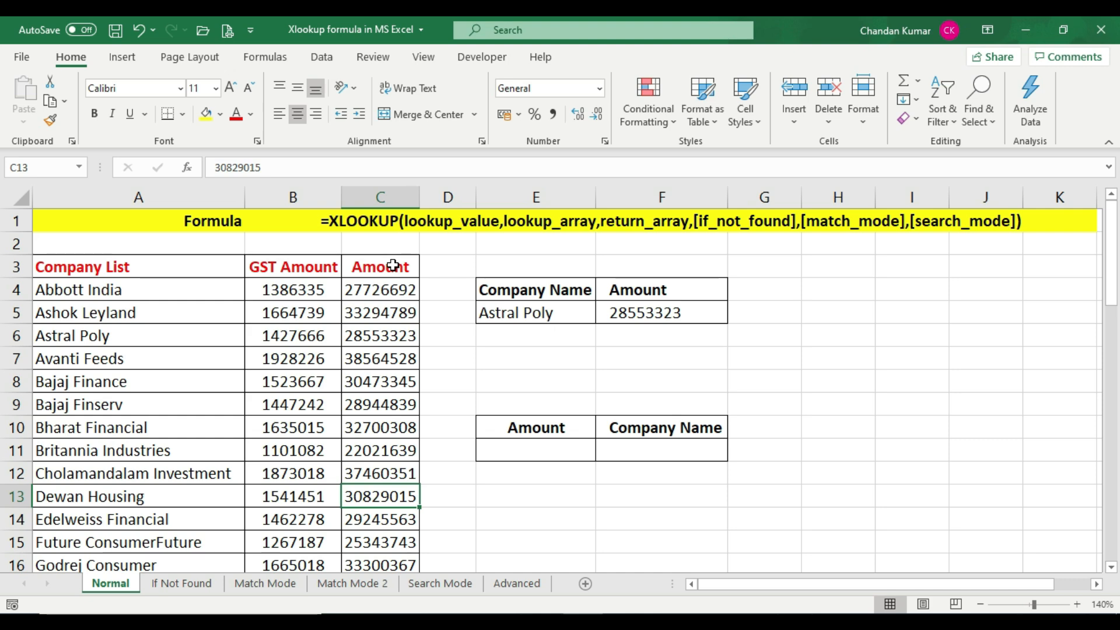
{"action": "left_click_drag", "start_coordinate": [393, 266], "coordinate": [380, 516]}
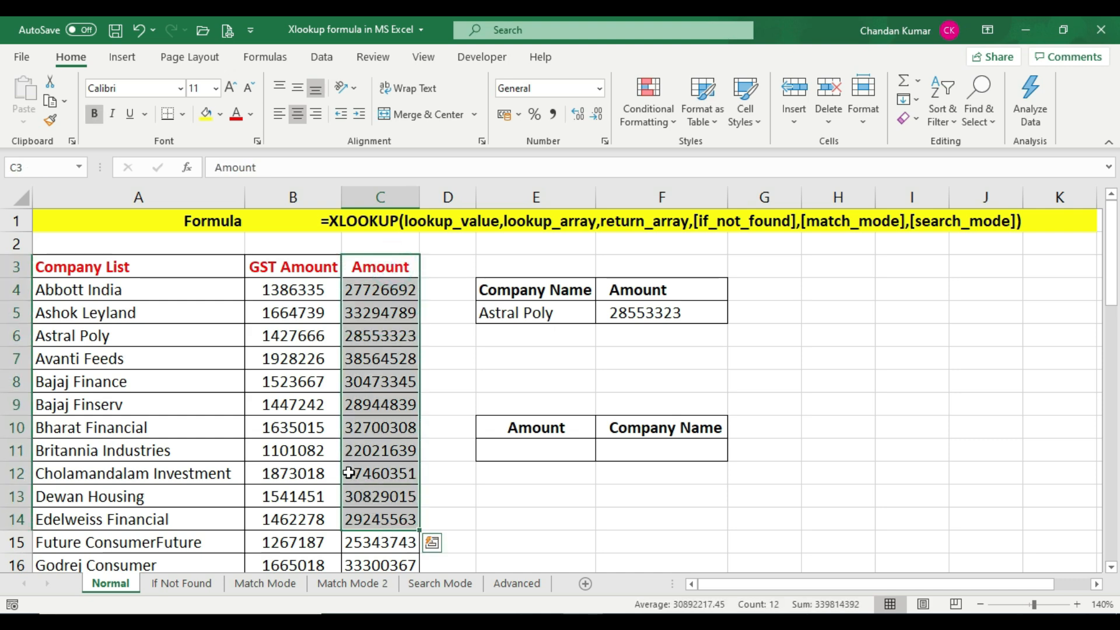
{"action": "left_click", "coordinate": [294, 516]}
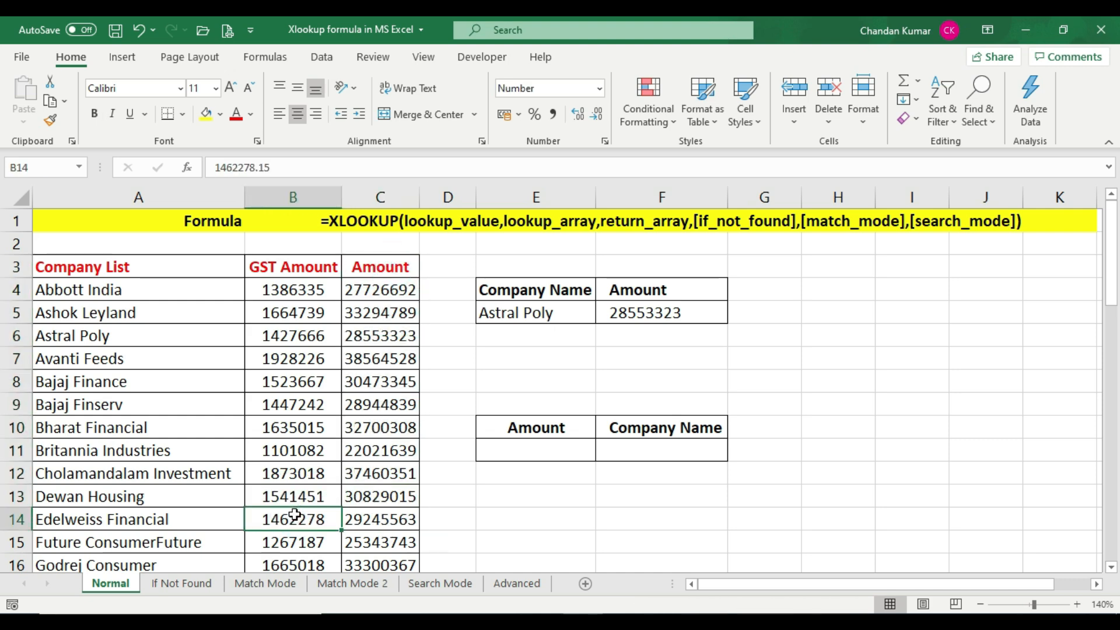
{"action": "left_click", "coordinate": [191, 270]}
{"action": "left_click_drag", "start_coordinate": [191, 270], "coordinate": [187, 519]}
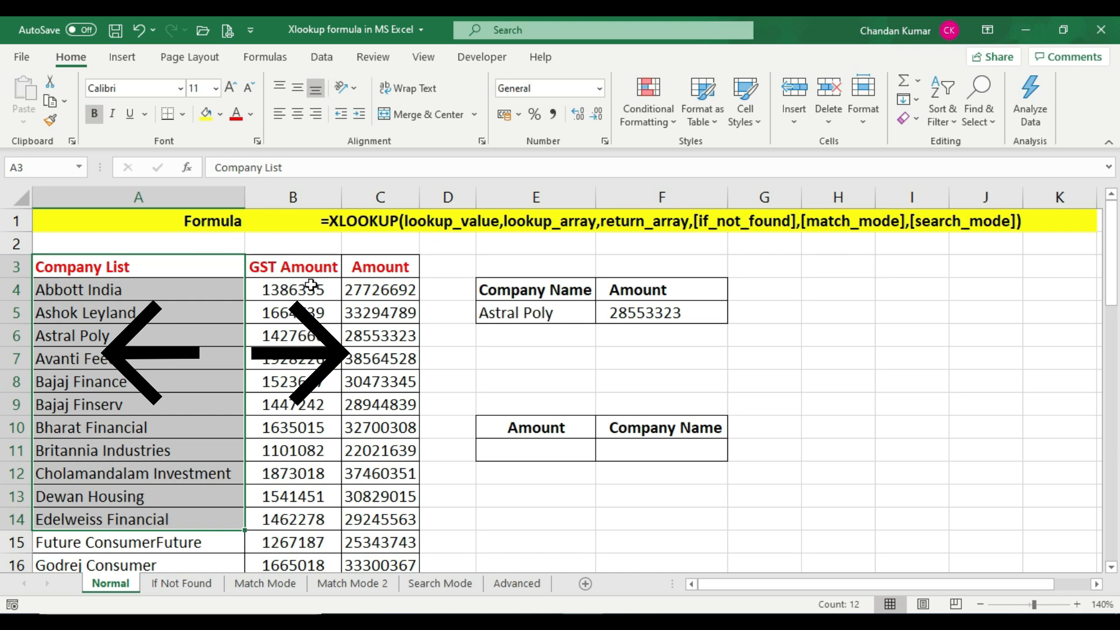
{"action": "left_click_drag", "start_coordinate": [295, 264], "coordinate": [294, 540]}
{"action": "left_click_drag", "start_coordinate": [388, 268], "coordinate": [379, 496]}
{"action": "left_click", "coordinate": [378, 494]}
{"action": "left_click", "coordinate": [380, 520]}
{"action": "left_click", "coordinate": [380, 542]}
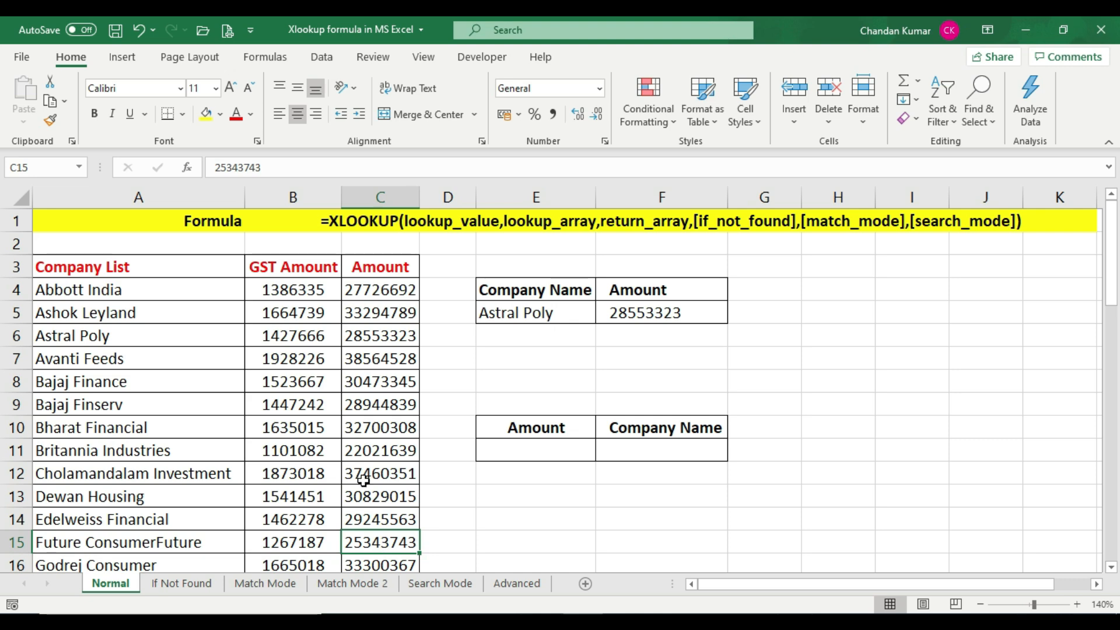
Open the Advanced sheet and examine the monthly item sales table
{"action": "left_click", "coordinate": [523, 589]}
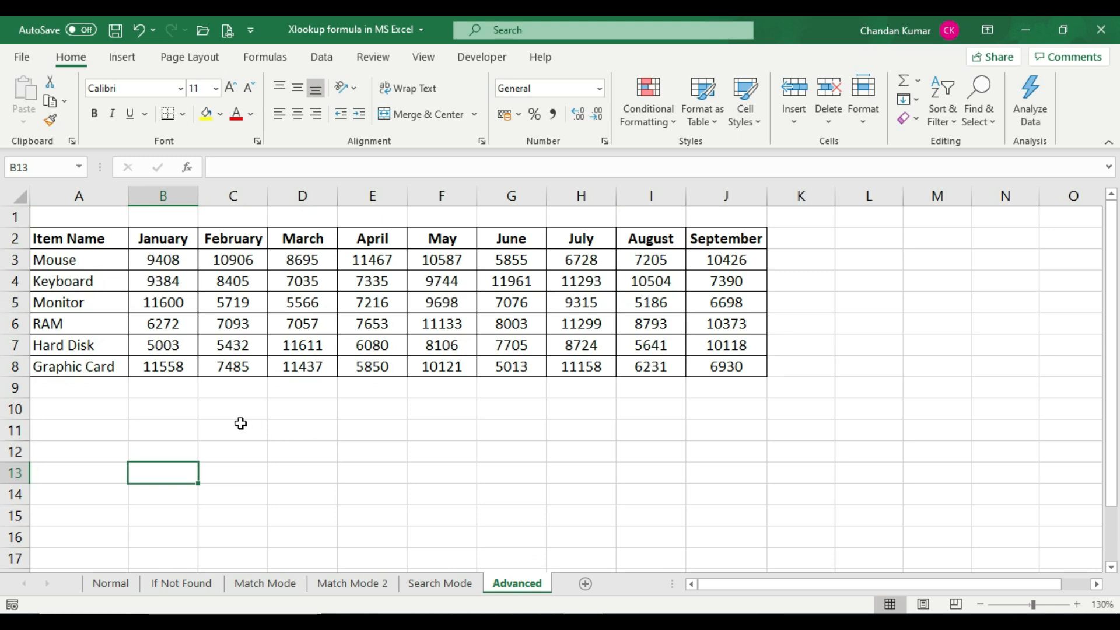
{"action": "left_click", "coordinate": [13, 238]}
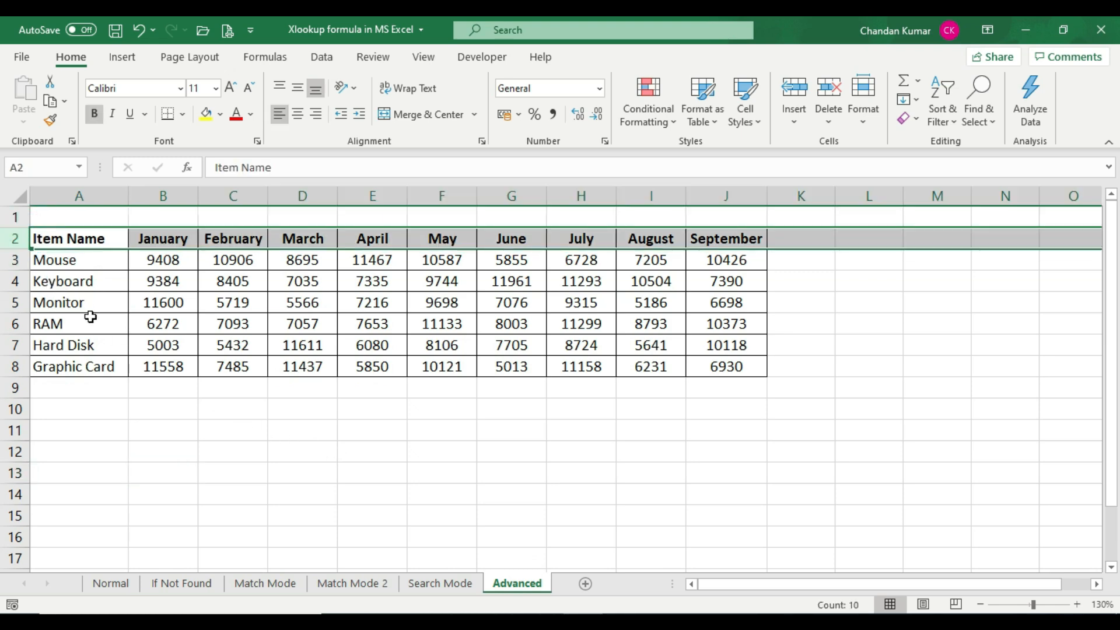
{"action": "left_click", "coordinate": [78, 268]}
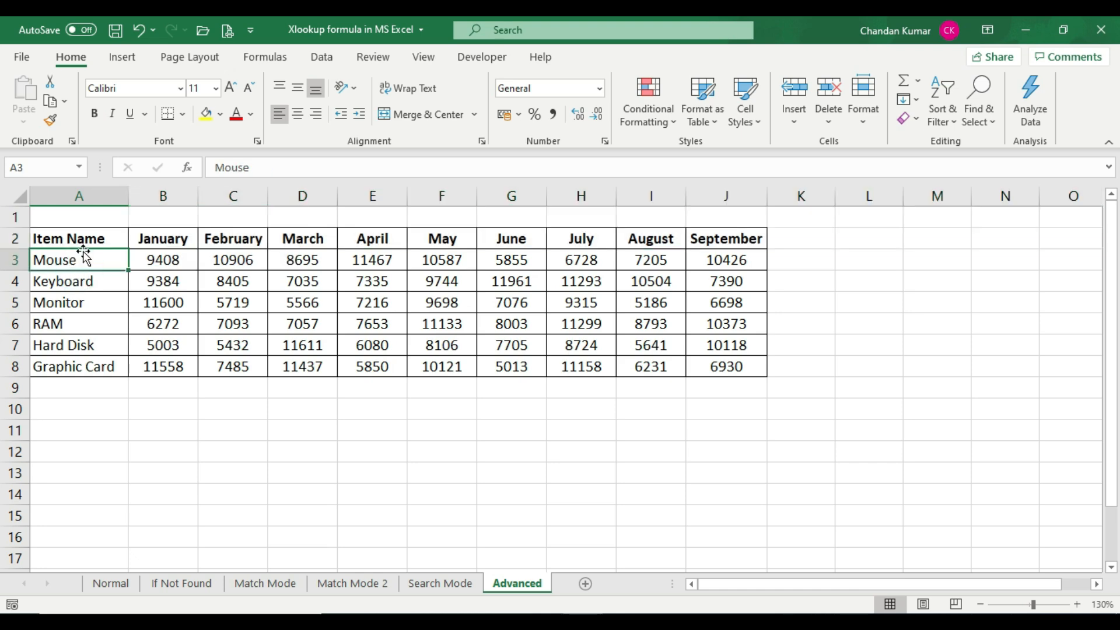
{"action": "left_click_drag", "start_coordinate": [15, 259], "coordinate": [16, 366]}
{"action": "left_click", "coordinate": [71, 345]}
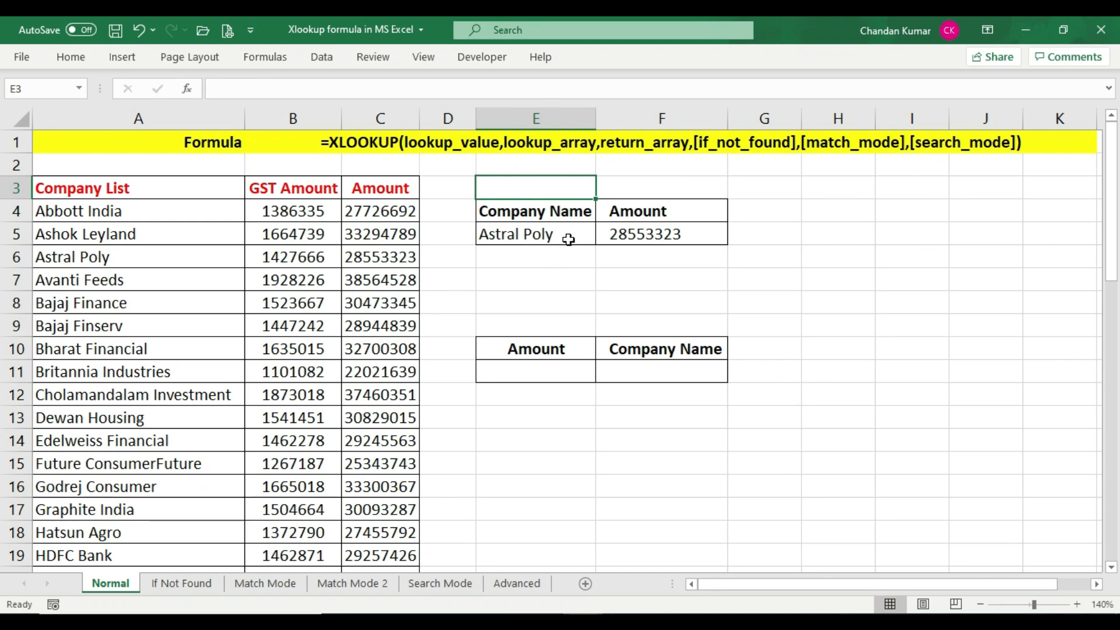
Review the F5 XLOOKUP formula against the Company List and Amount columns on the Normal sheet
{"action": "left_click", "coordinate": [565, 234]}
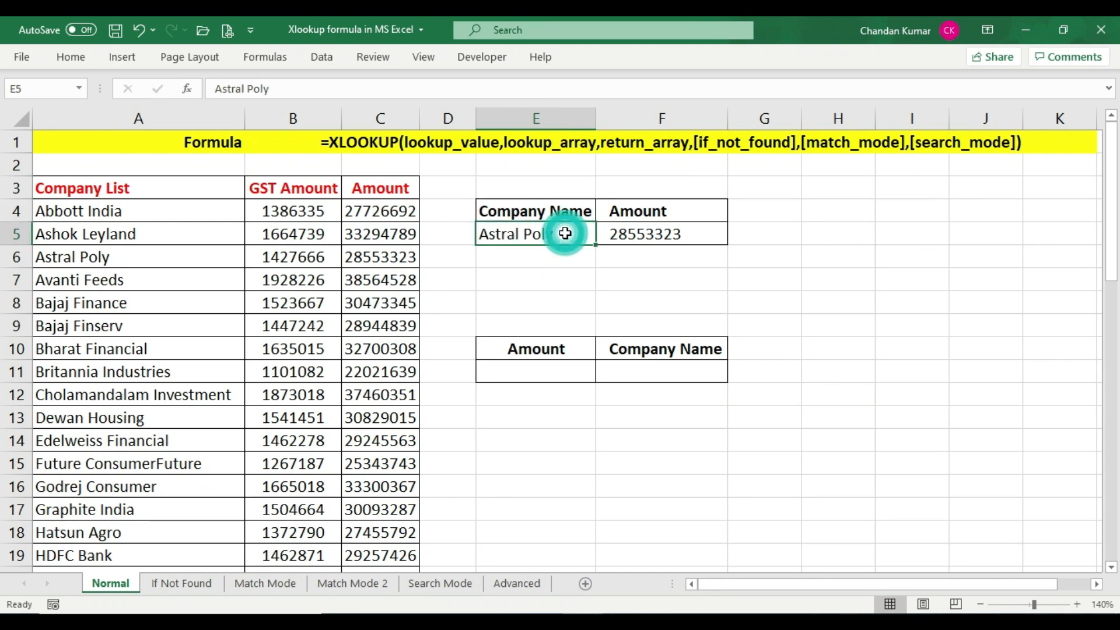
{"action": "left_click_drag", "start_coordinate": [161, 185], "coordinate": [169, 528]}
{"action": "left_click", "coordinate": [705, 233]}
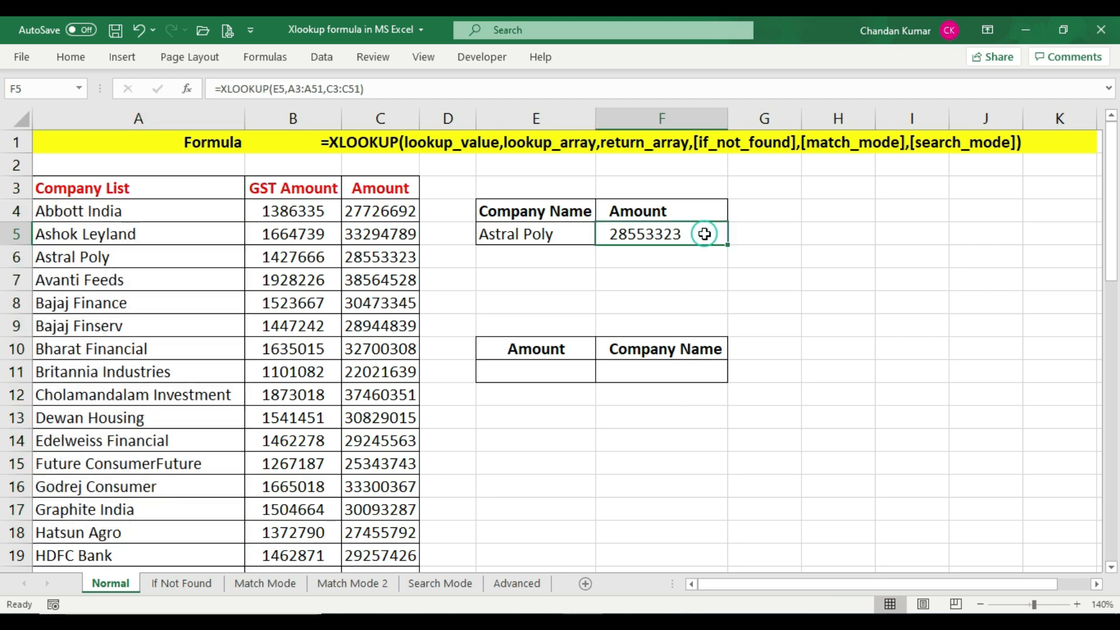
{"action": "left_click_drag", "start_coordinate": [389, 185], "coordinate": [385, 554]}
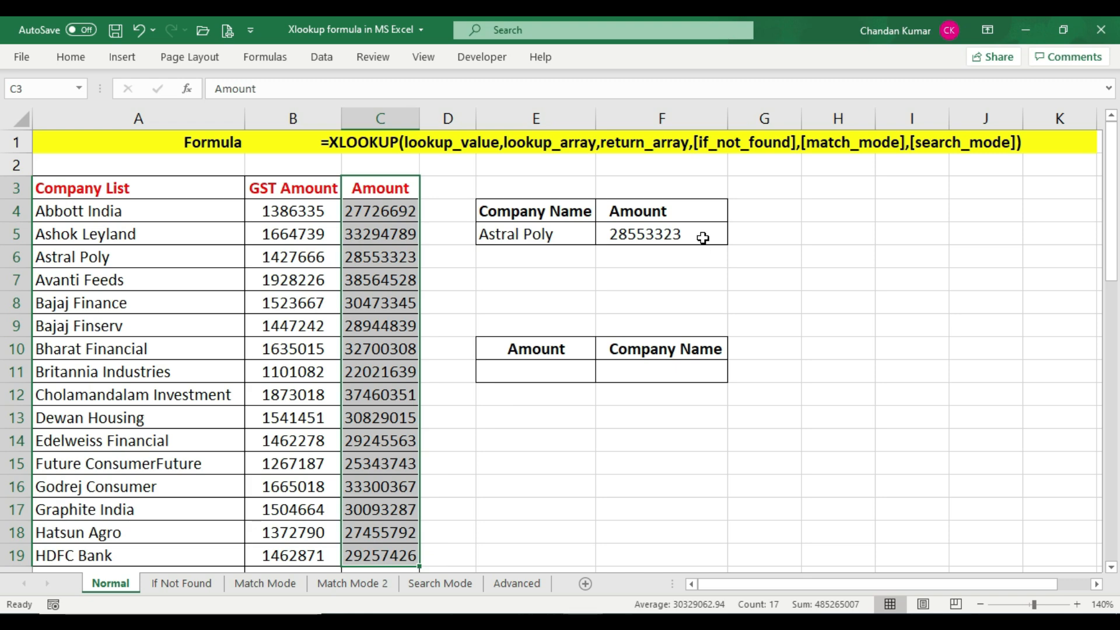
{"action": "left_click", "coordinate": [705, 234]}
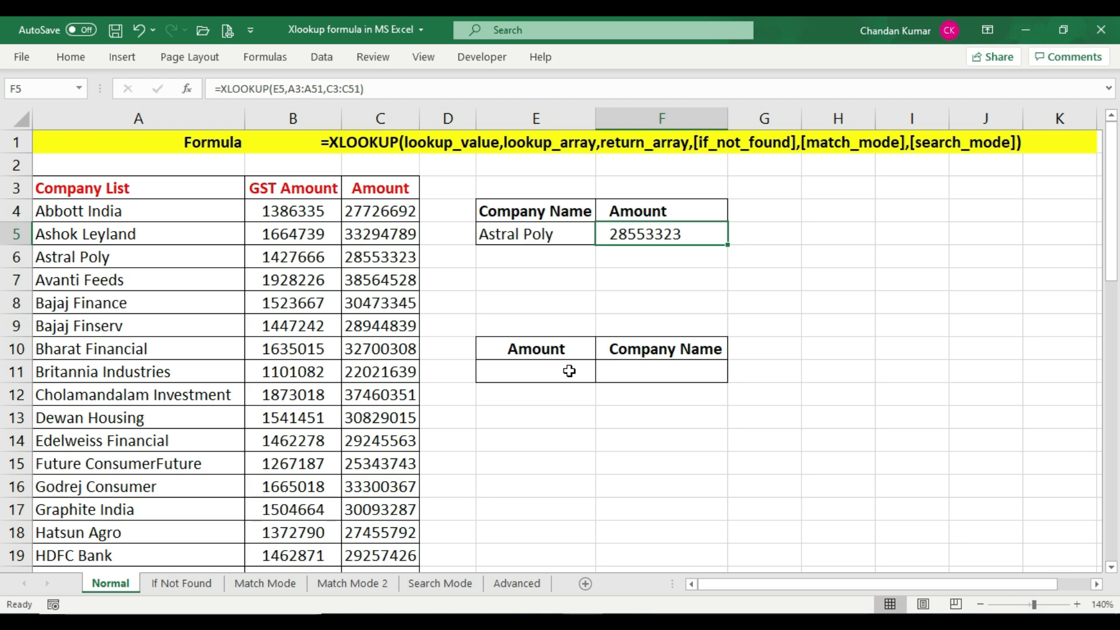
Enter 30473345 as the amount in E11
{"action": "left_click", "coordinate": [579, 350]}
{"action": "left_click", "coordinate": [547, 371]}
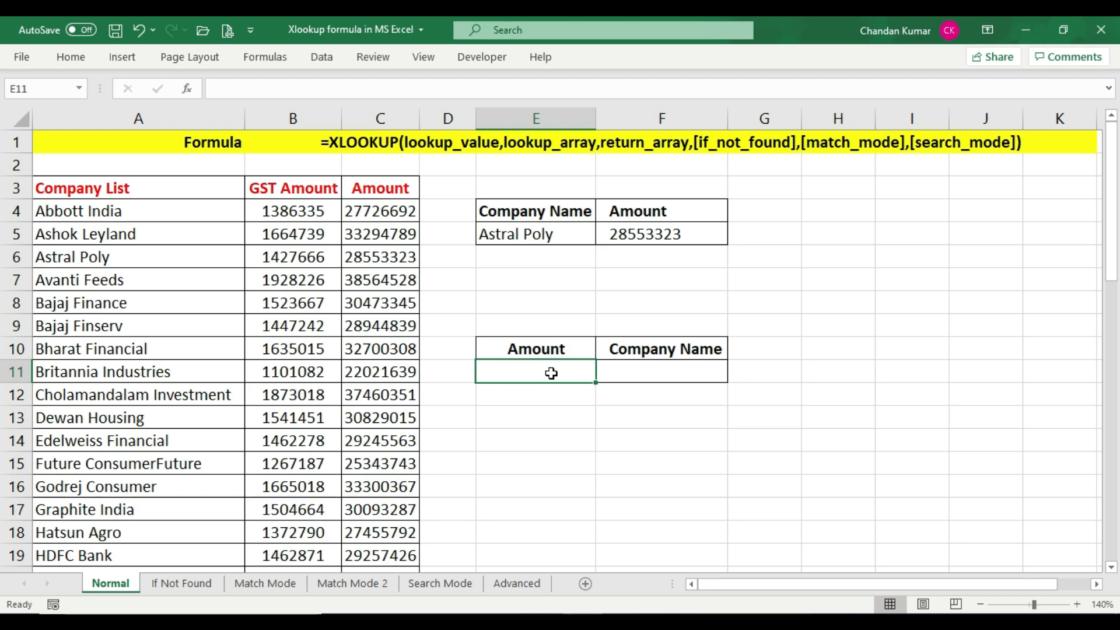
{"action": "left_click", "coordinate": [639, 365]}
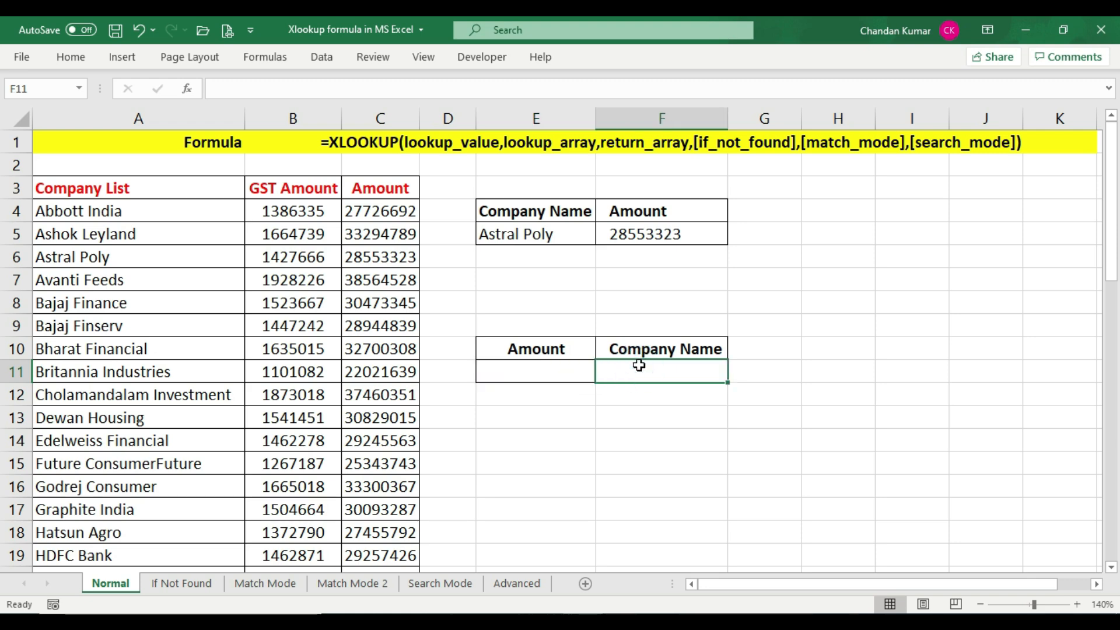
{"action": "left_click", "coordinate": [538, 375]}
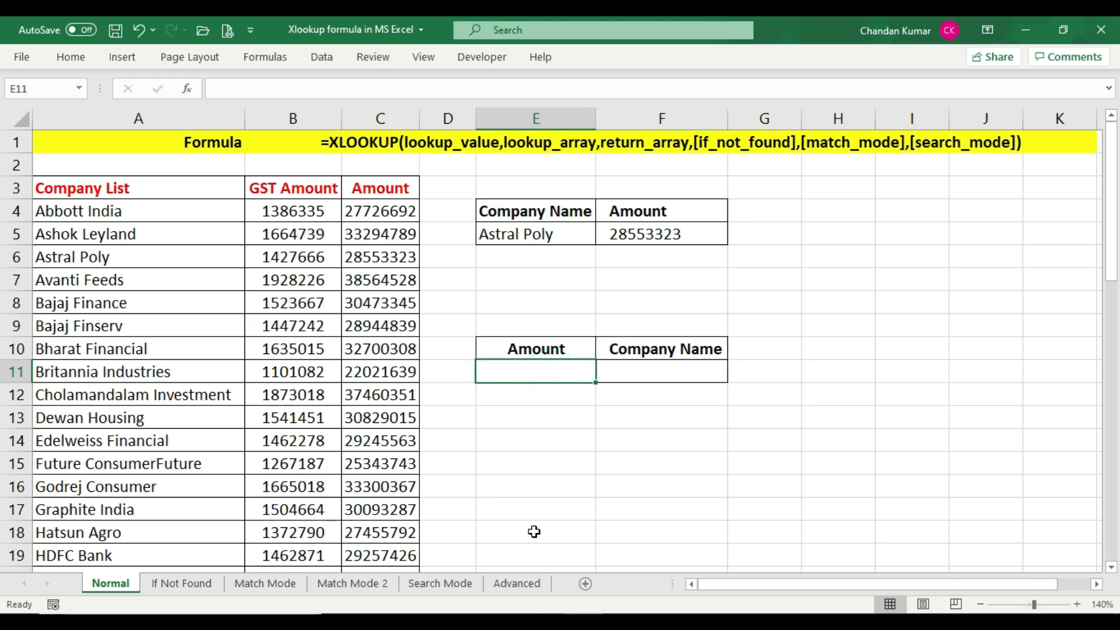
{"action": "type", "text": "3"}
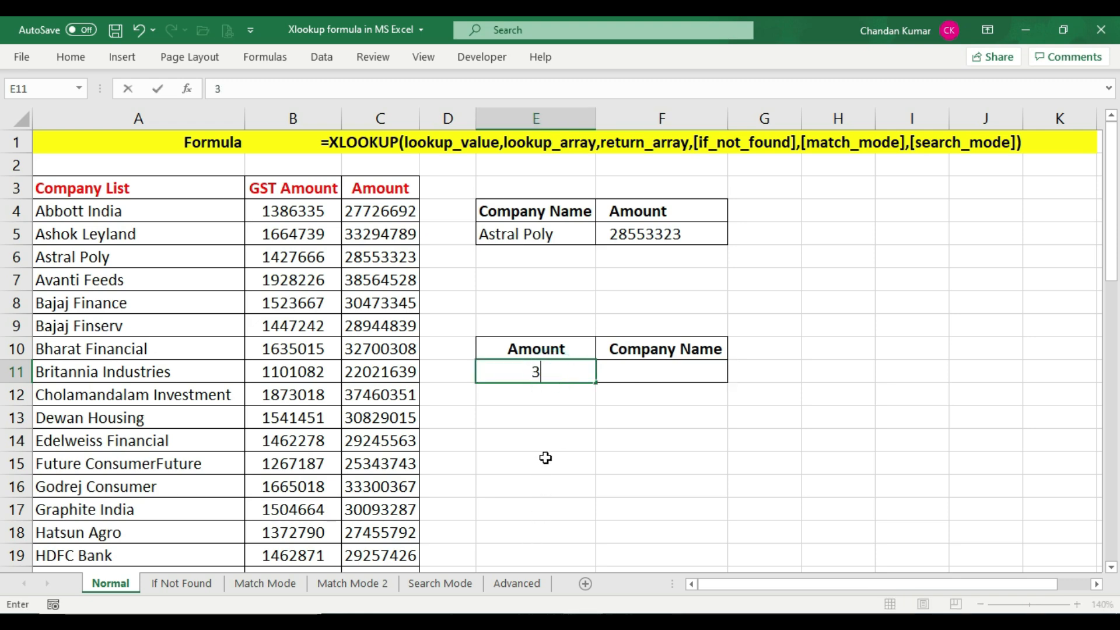
{"action": "type", "text": "0473345"}
{"action": "left_click", "coordinate": [665, 374]}
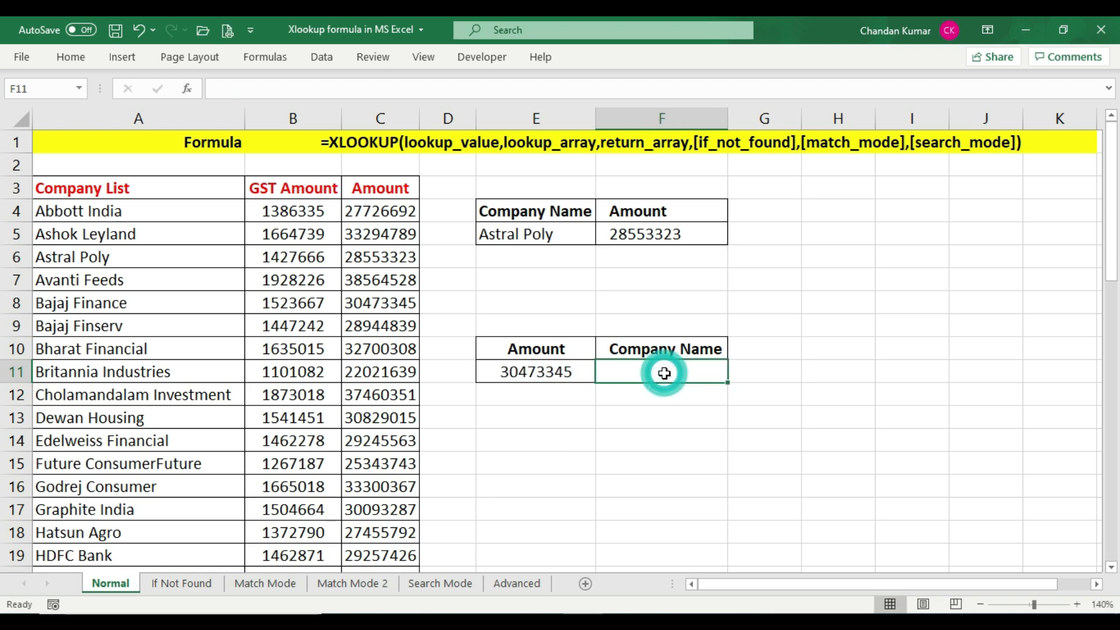
Start an XLOOKUP formula in F11 using the amount in E11 as the lookup value
{"action": "left_click", "coordinate": [548, 372]}
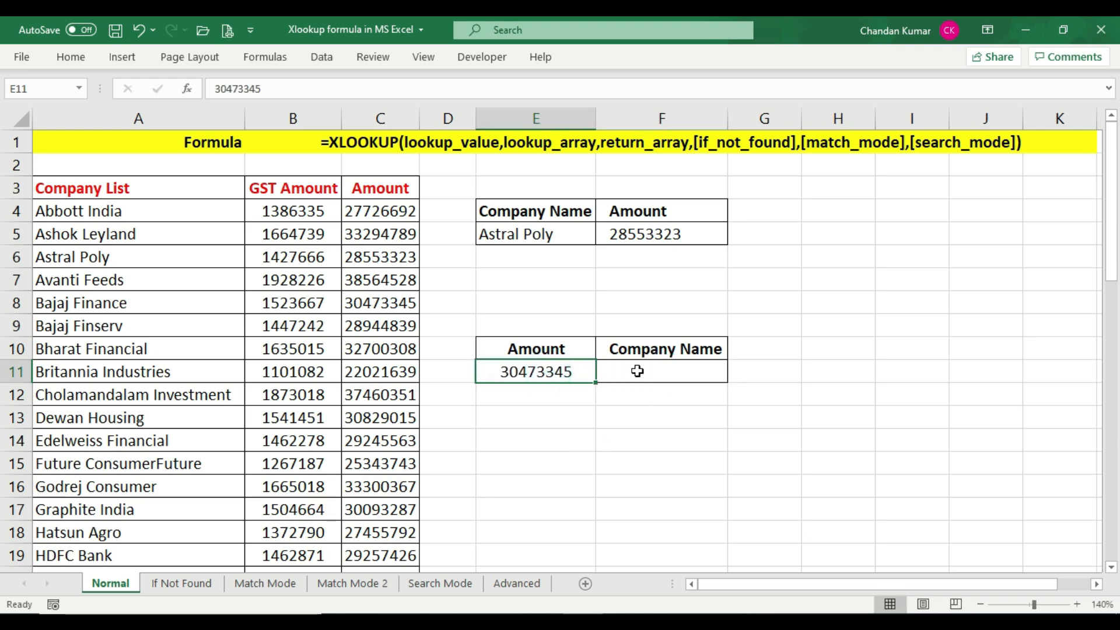
{"action": "left_click", "coordinate": [637, 371]}
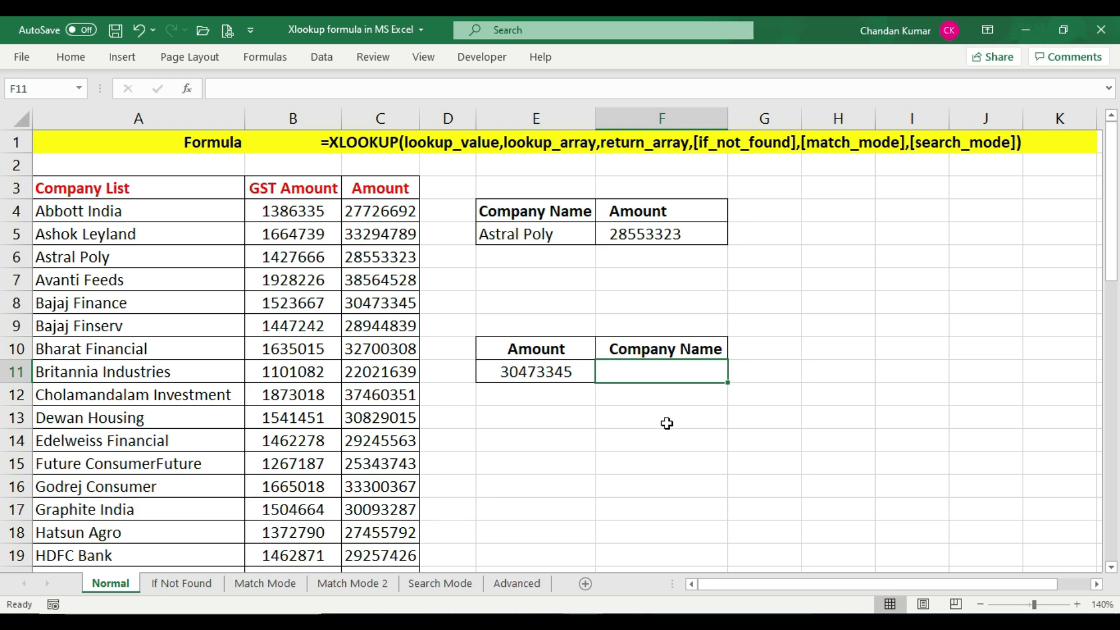
{"action": "type", "text": "="}
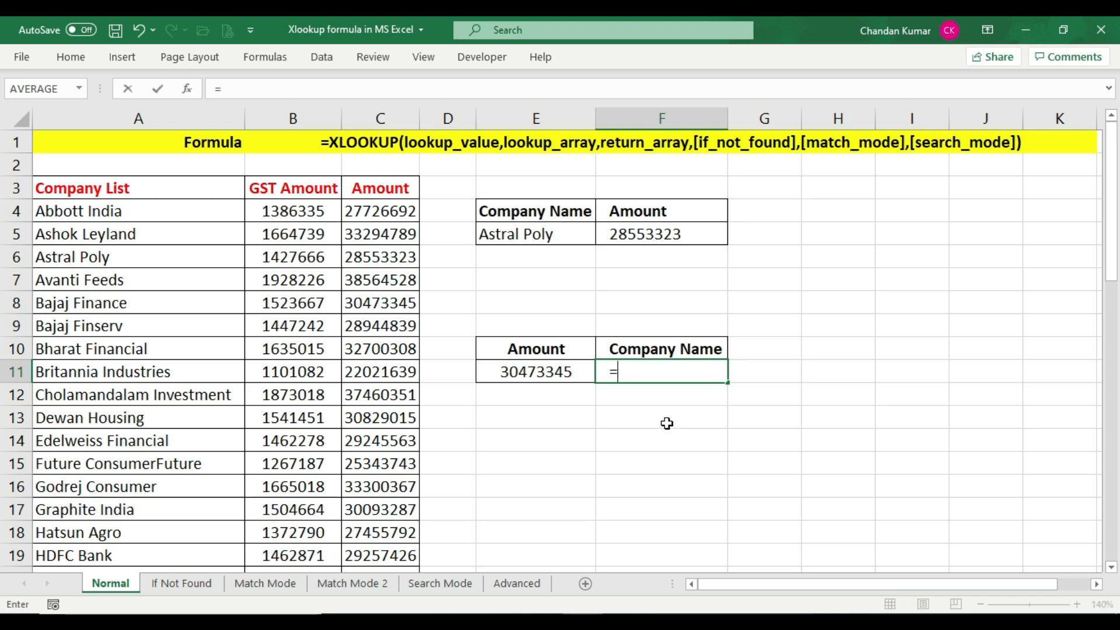
{"action": "type", "text": "xl"}
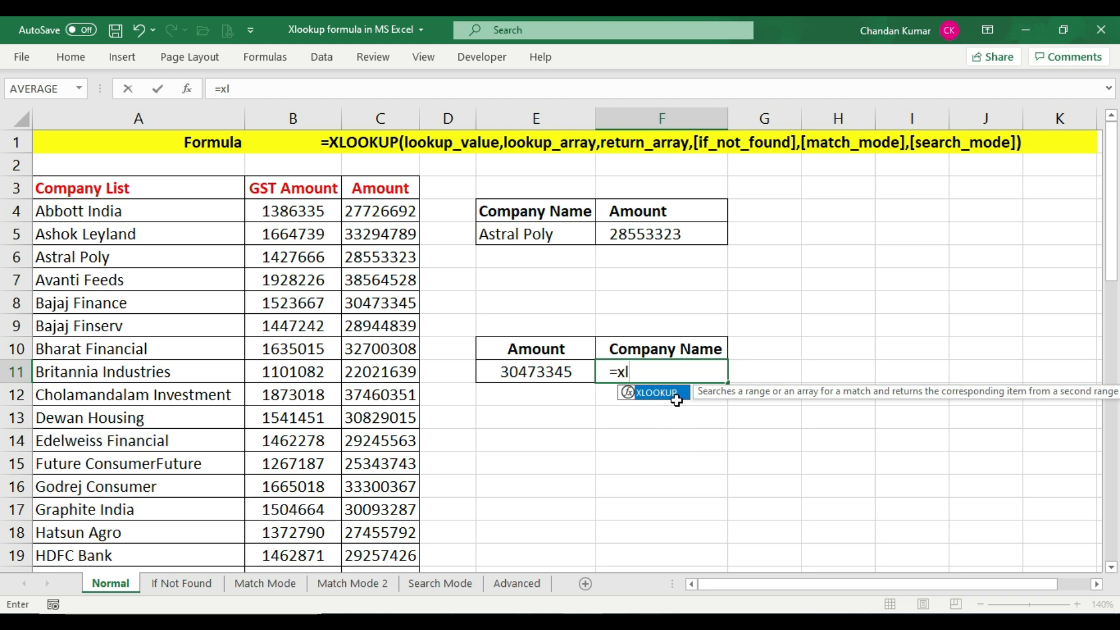
{"action": "key", "text": "Tab"}
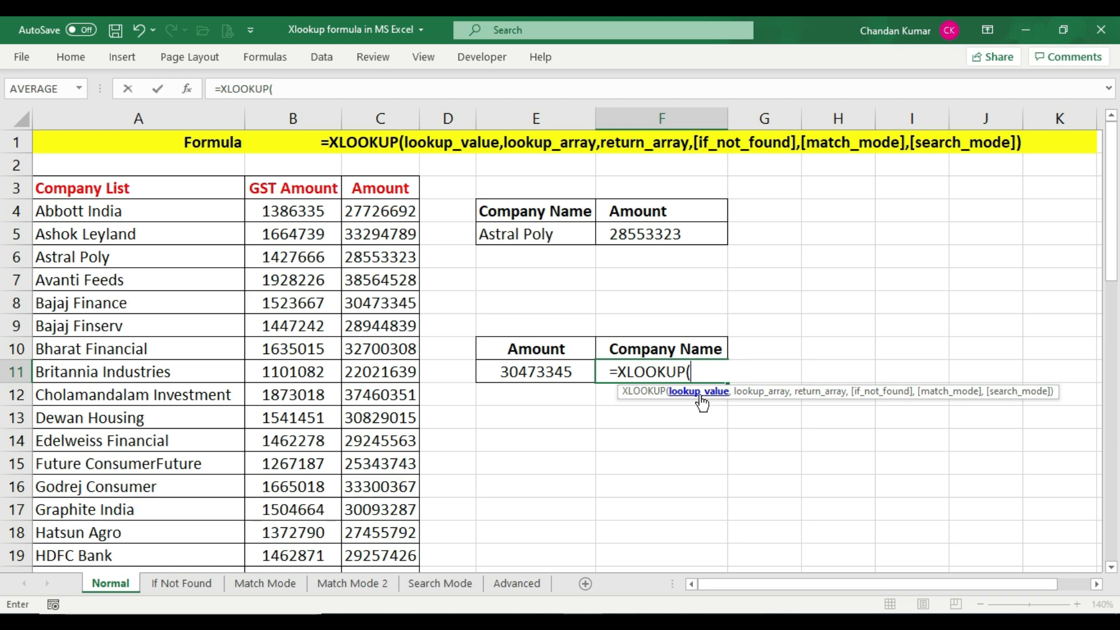
{"action": "left_click", "coordinate": [580, 373]}
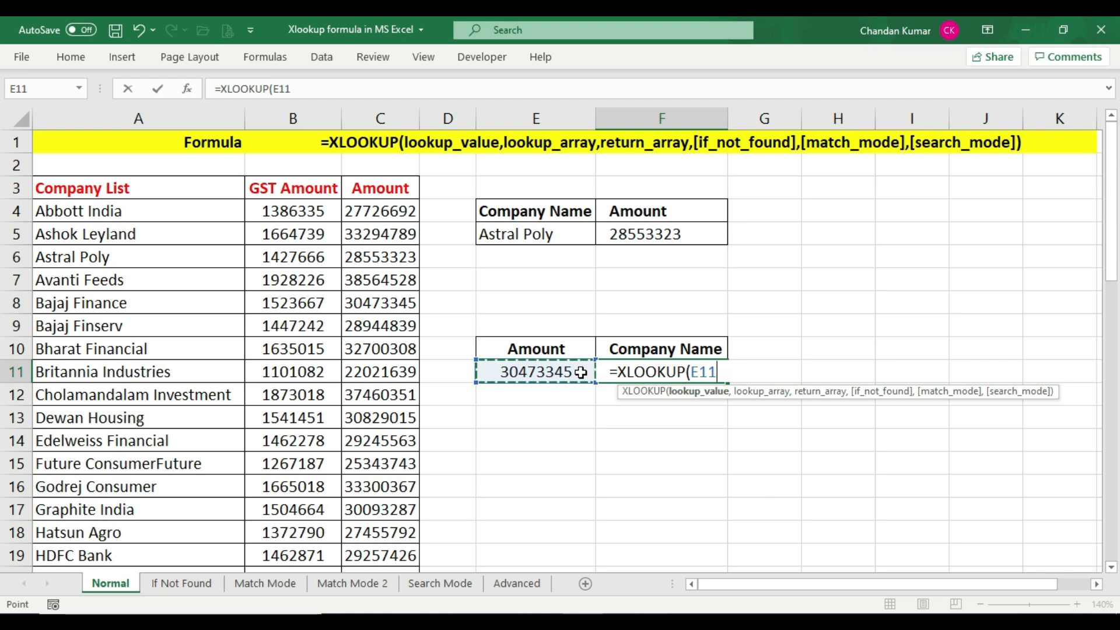
{"action": "type", "text": ","}
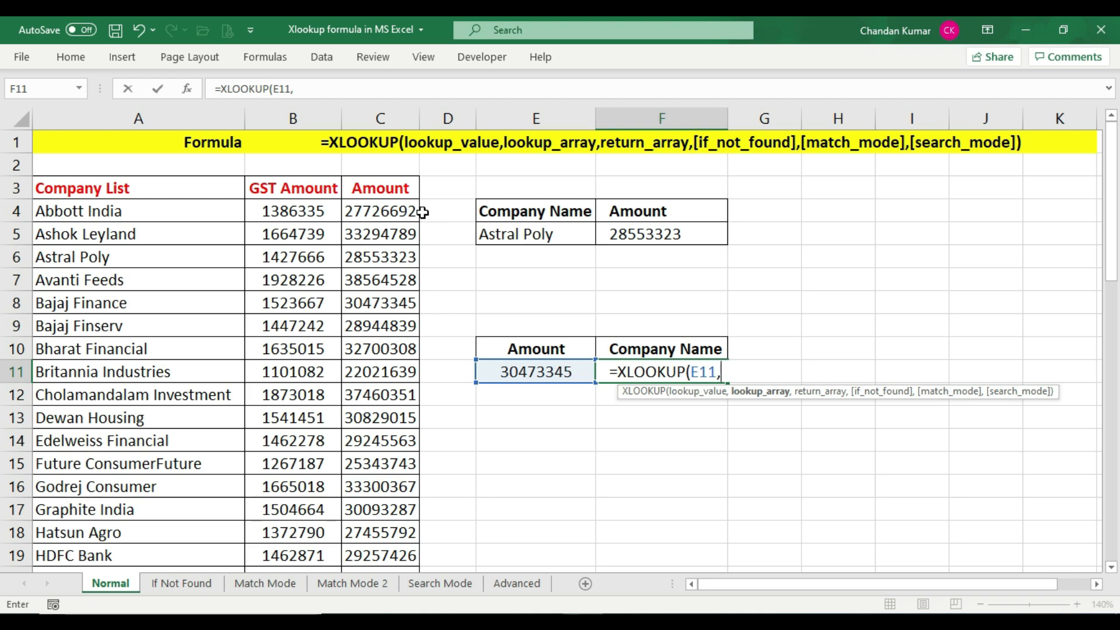
Complete the formula with C3:C51 as the lookup array and A3:A51 as the return array, then enter it
{"action": "left_click_drag", "start_coordinate": [401, 179], "coordinate": [403, 478]}
{"action": "left_click_drag", "start_coordinate": [403, 577], "coordinate": [392, 506]}
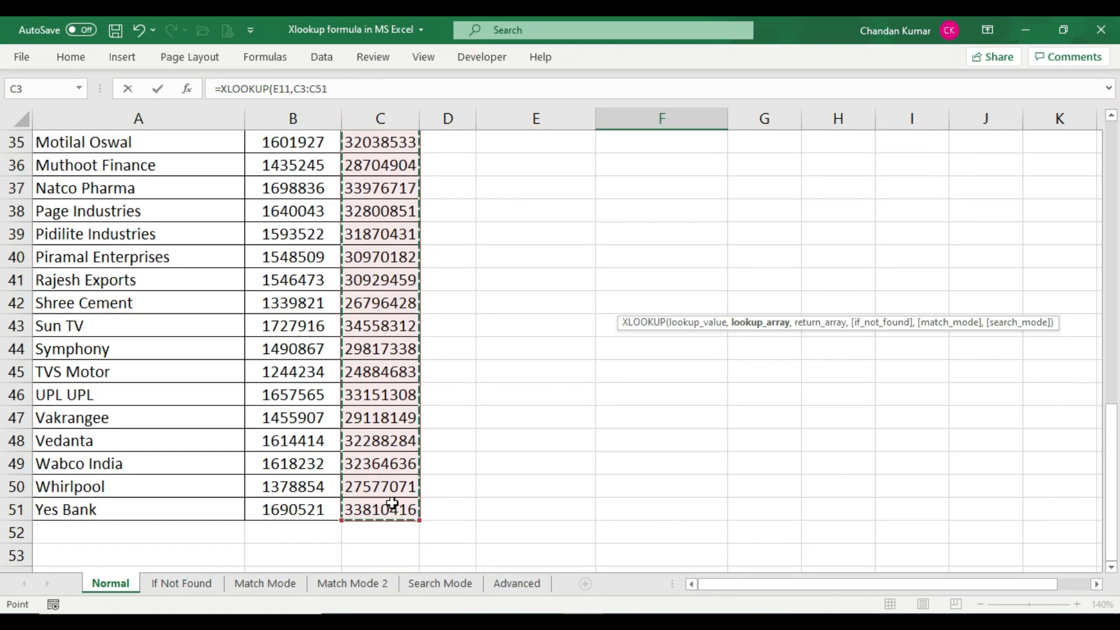
{"action": "scroll", "coordinate": [622, 468], "scroll_direction": "up", "scroll_amount": 12}
{"action": "type", "text": ","}
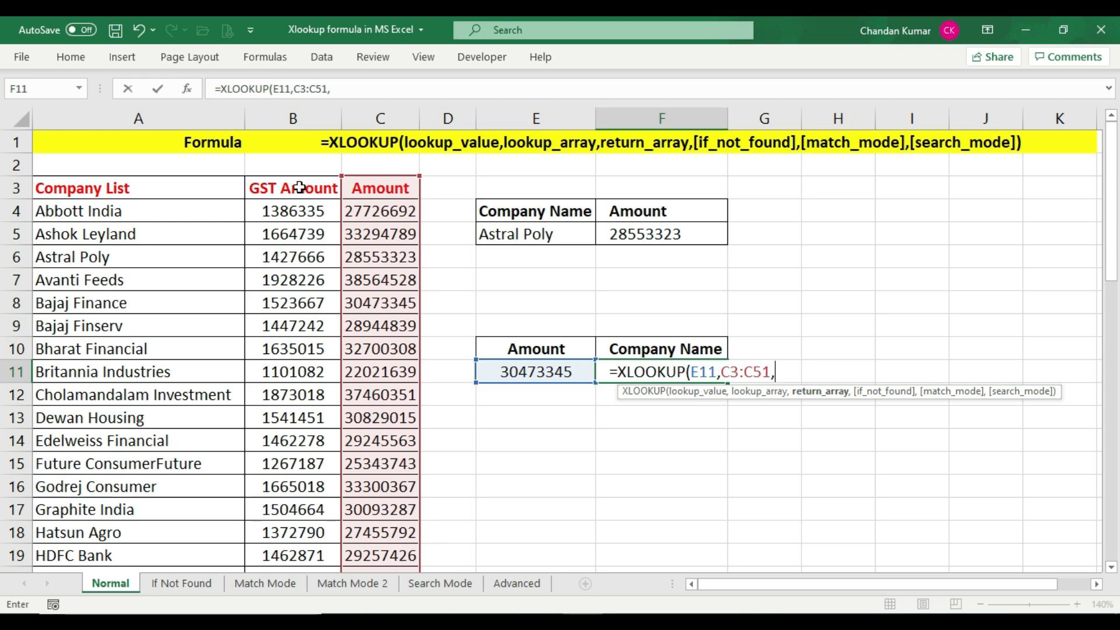
{"action": "left_click", "coordinate": [173, 188]}
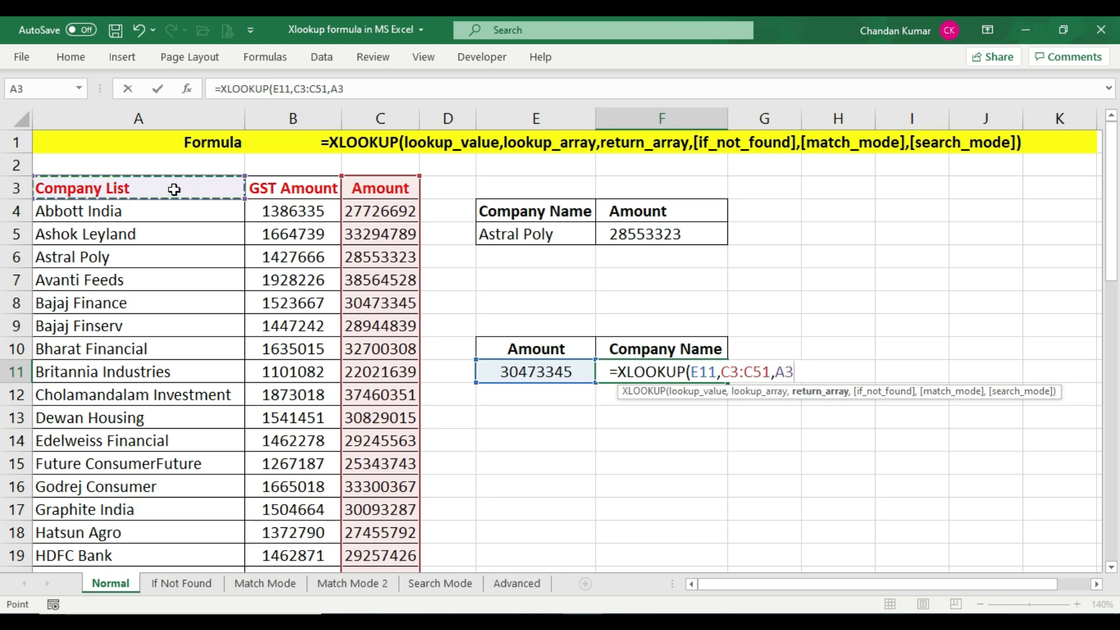
{"action": "left_click_drag", "start_coordinate": [174, 188], "coordinate": [190, 510]}
{"action": "scroll", "coordinate": [763, 447], "scroll_direction": "up", "scroll_amount": 11}
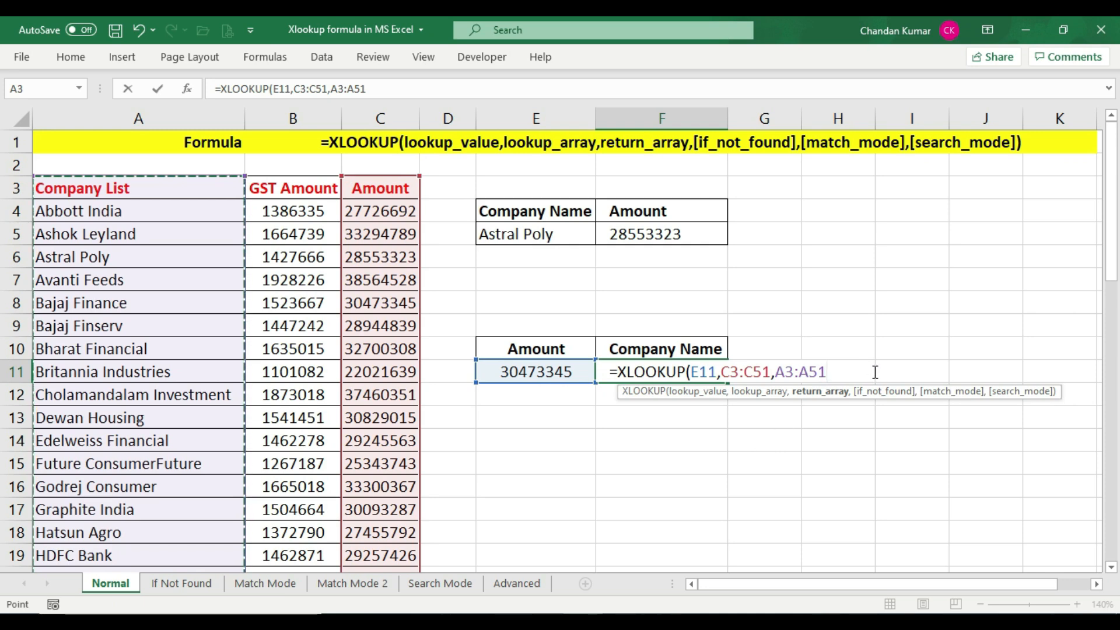
{"action": "type", "text": ","}
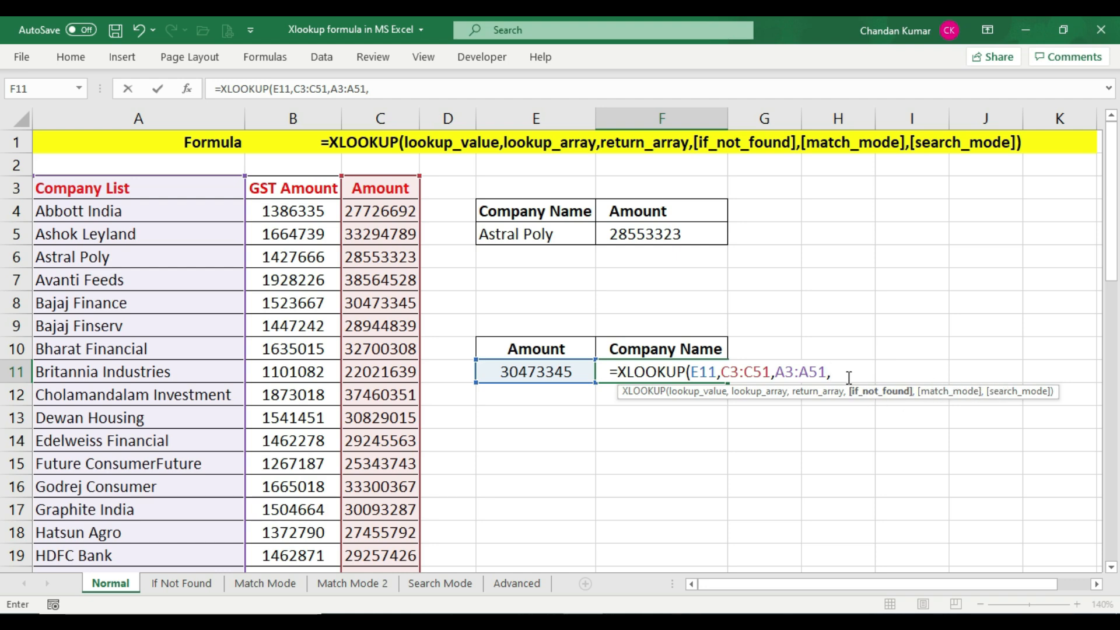
{"action": "key", "text": "BackSpace"}
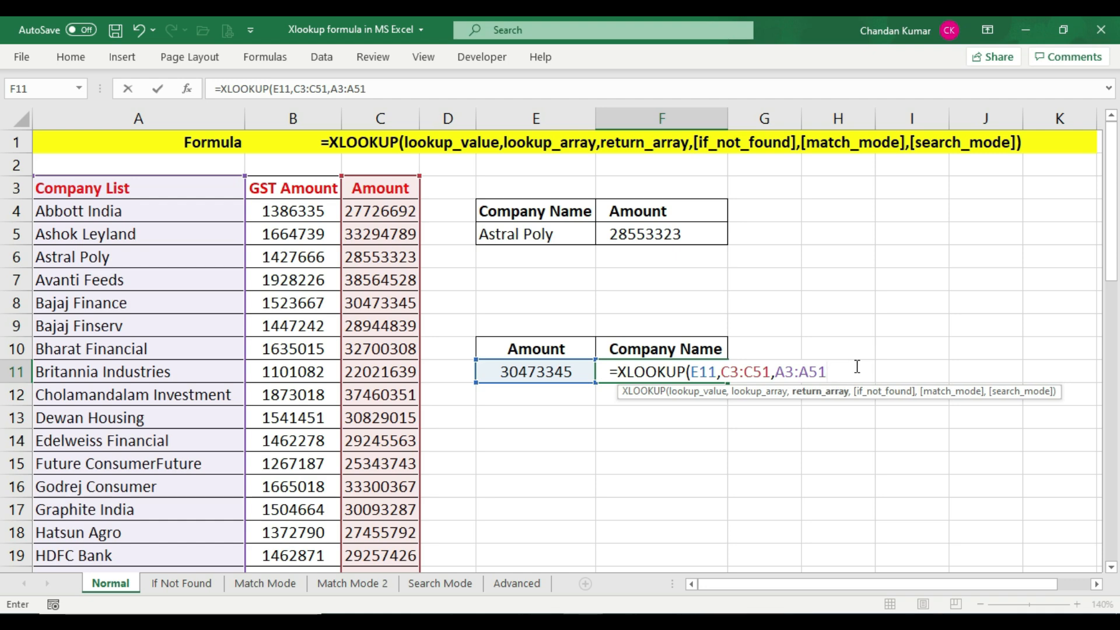
{"action": "key", "text": "Return"}
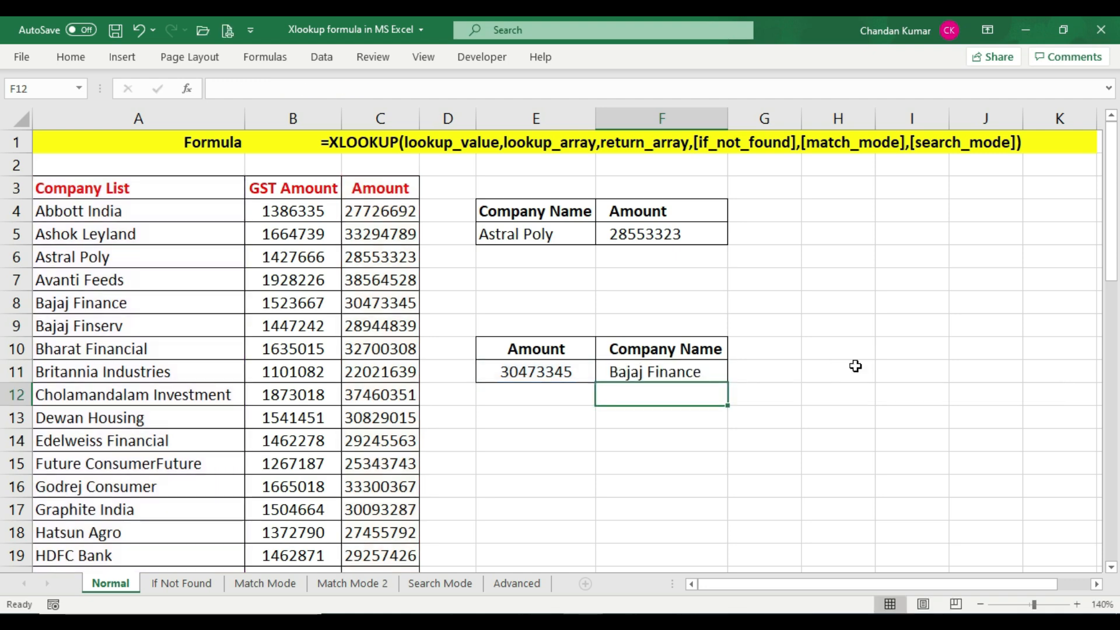
Compare the F11 company name result with the matching row of the company list
{"action": "left_click", "coordinate": [649, 354]}
{"action": "left_click", "coordinate": [651, 374]}
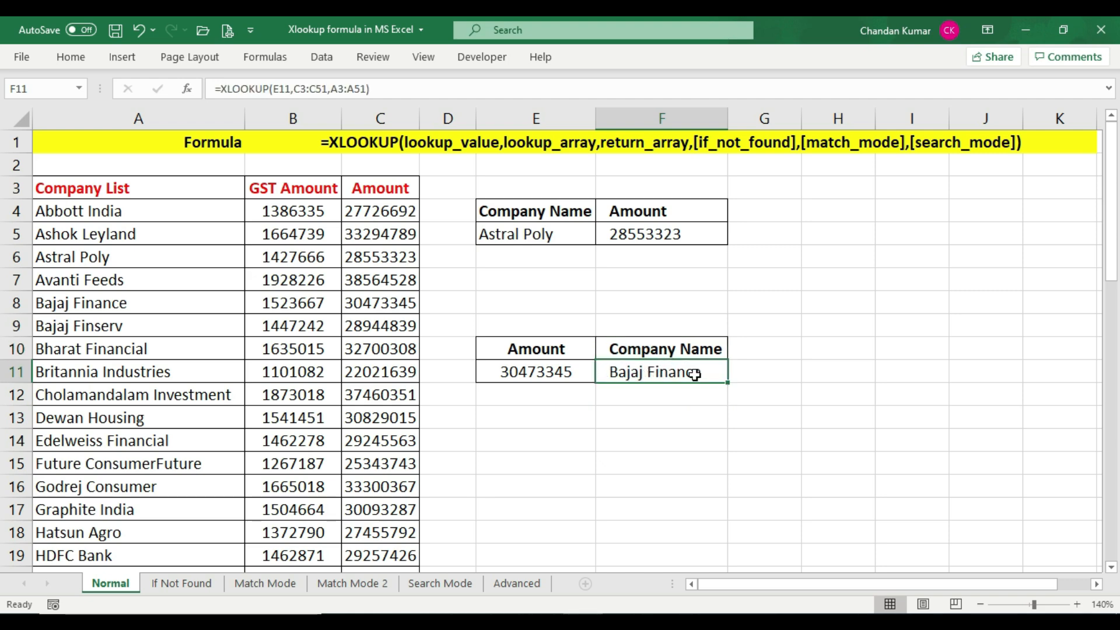
{"action": "left_click", "coordinate": [386, 302]}
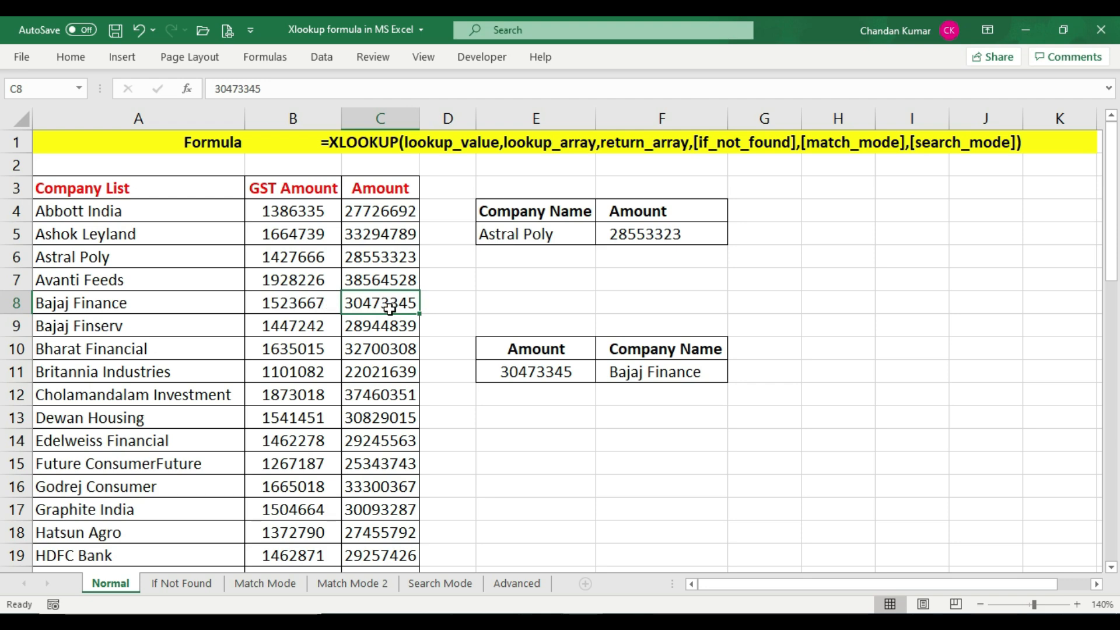
{"action": "left_click", "coordinate": [16, 303]}
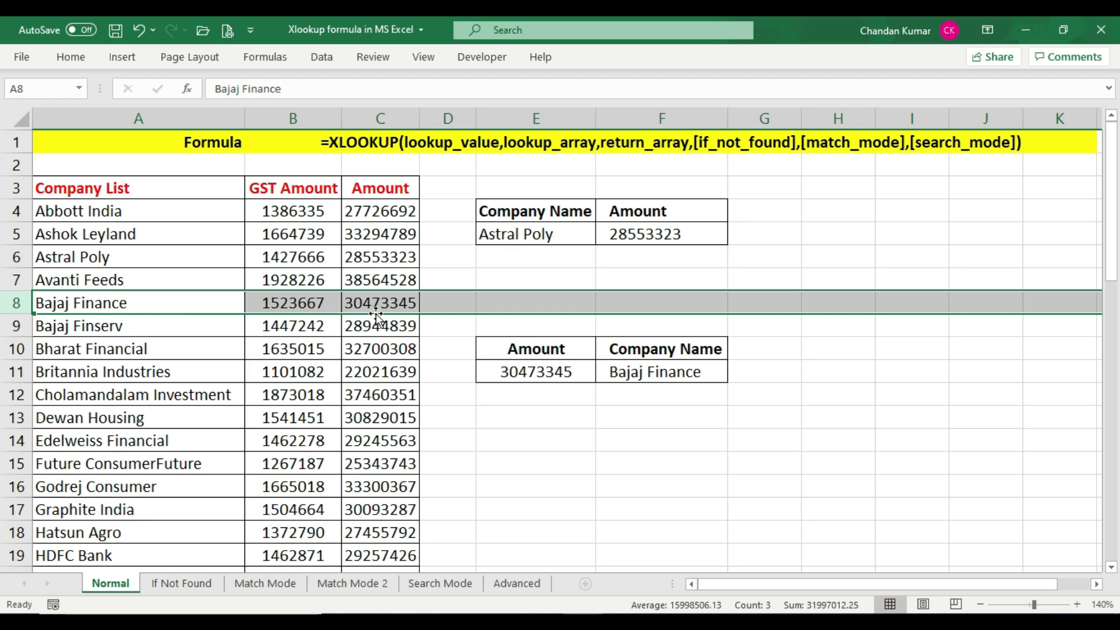
{"action": "left_click", "coordinate": [673, 377]}
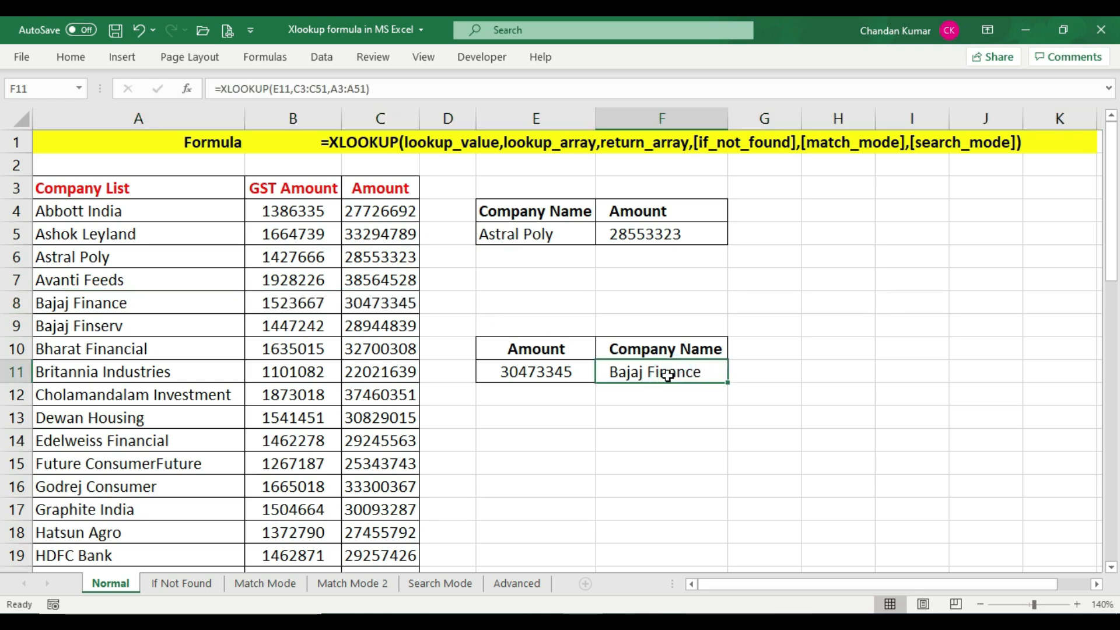
Change the amount in E11 to 30829015 and check F11 against the matching company list row
{"action": "left_click", "coordinate": [561, 370]}
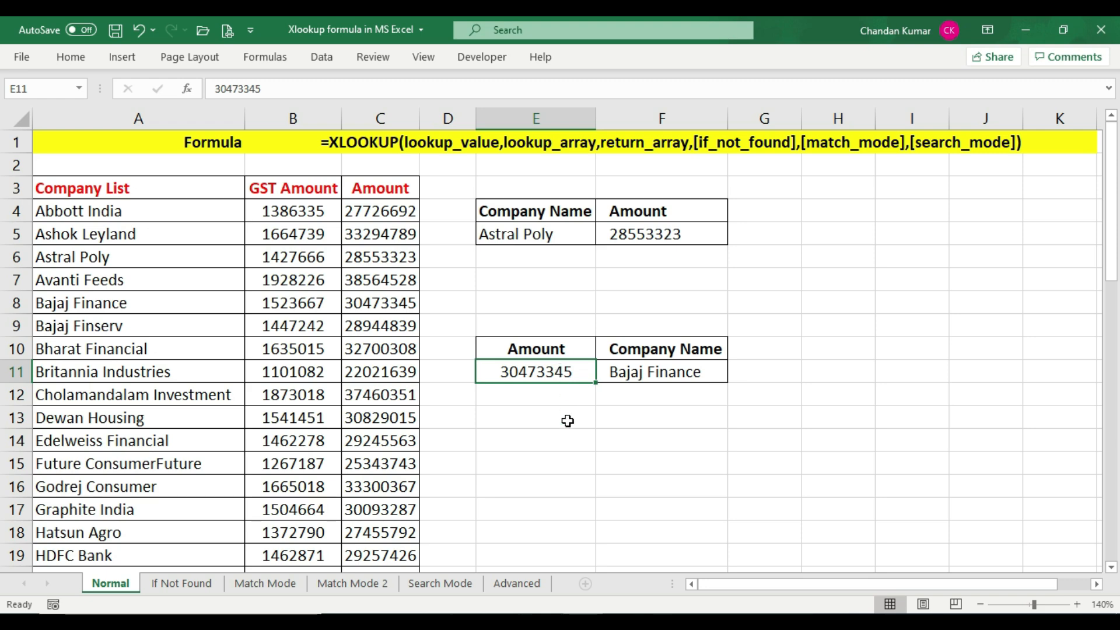
{"action": "type", "text": "3"}
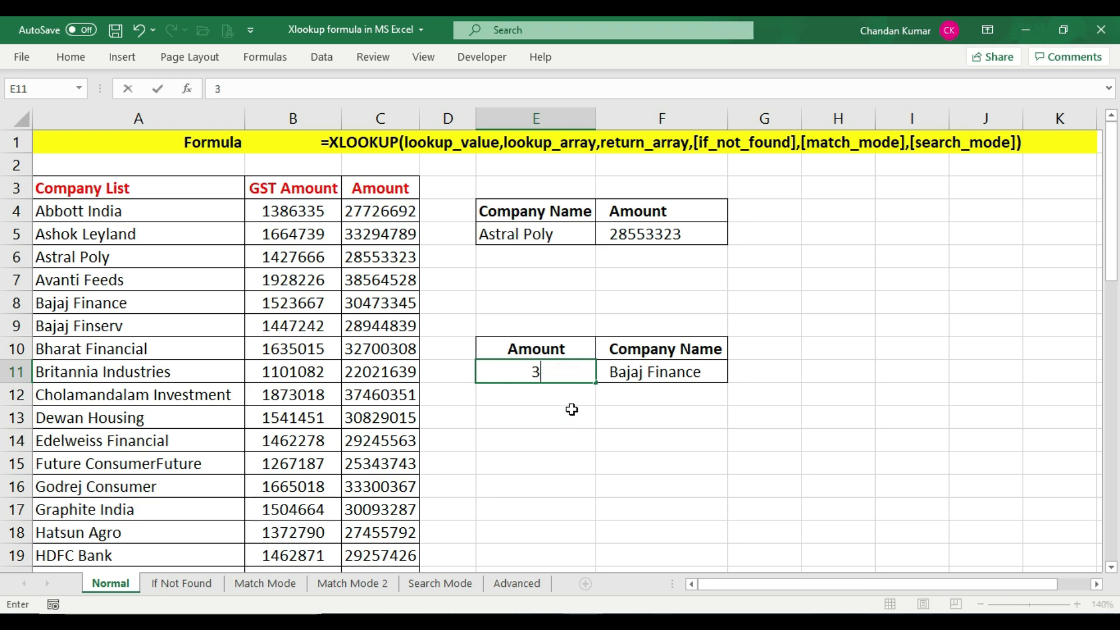
{"action": "type", "text": "0829015"}
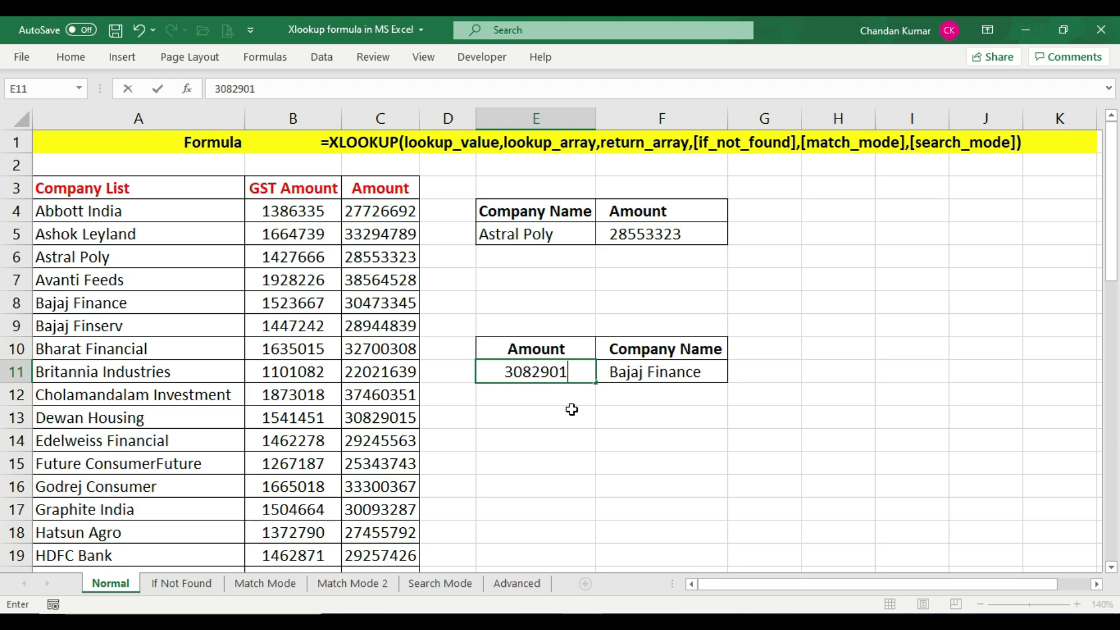
{"action": "key", "text": "Return"}
{"action": "left_click", "coordinate": [658, 375]}
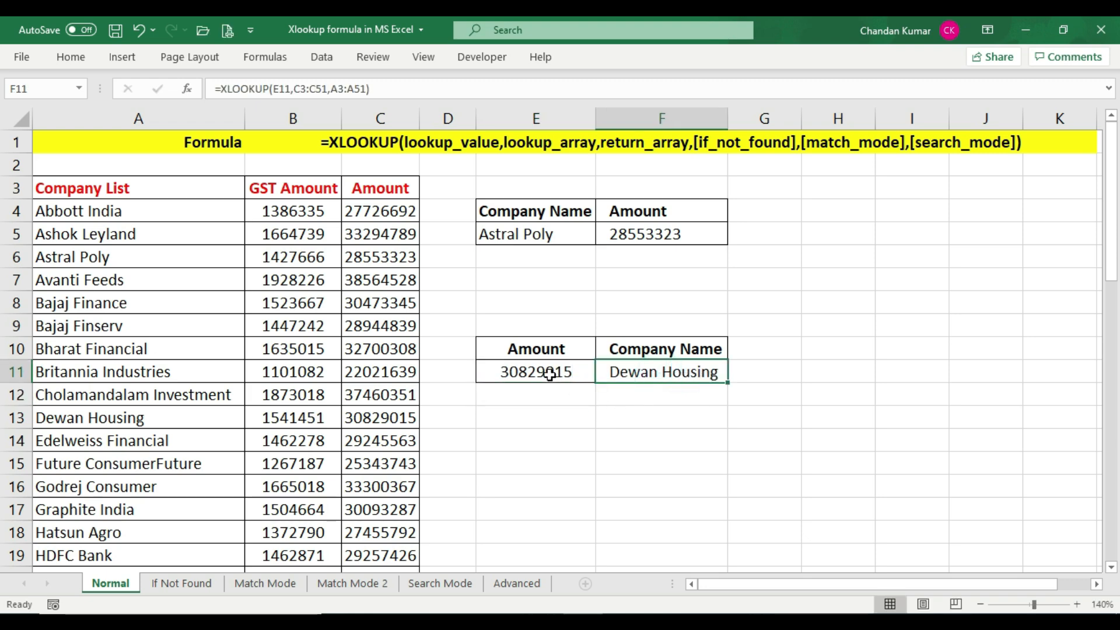
{"action": "left_click", "coordinate": [397, 417]}
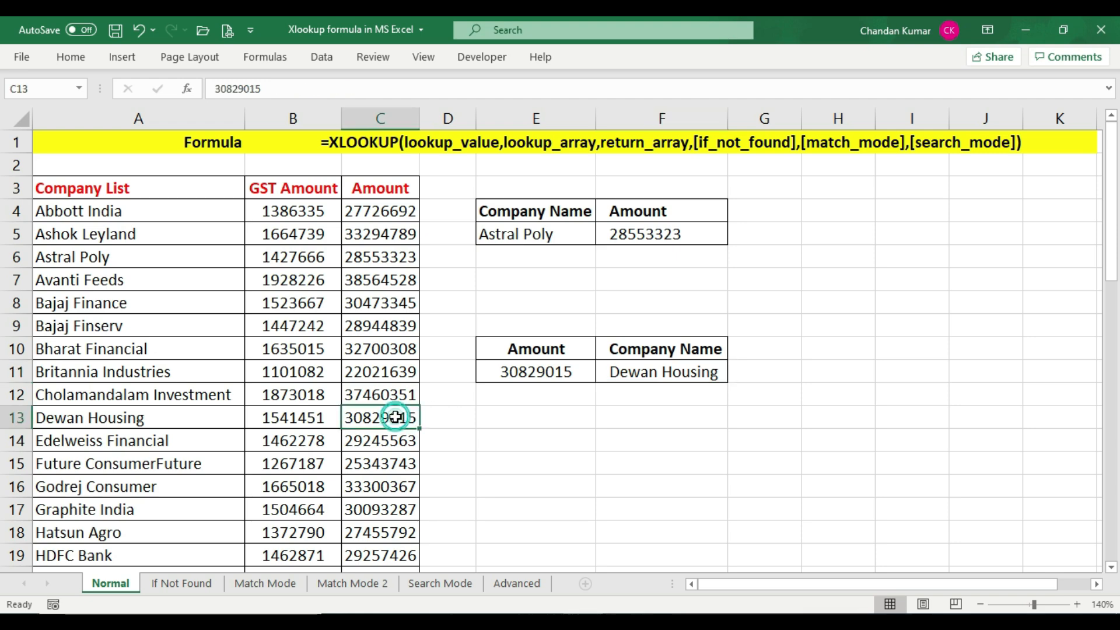
{"action": "left_click", "coordinate": [24, 417]}
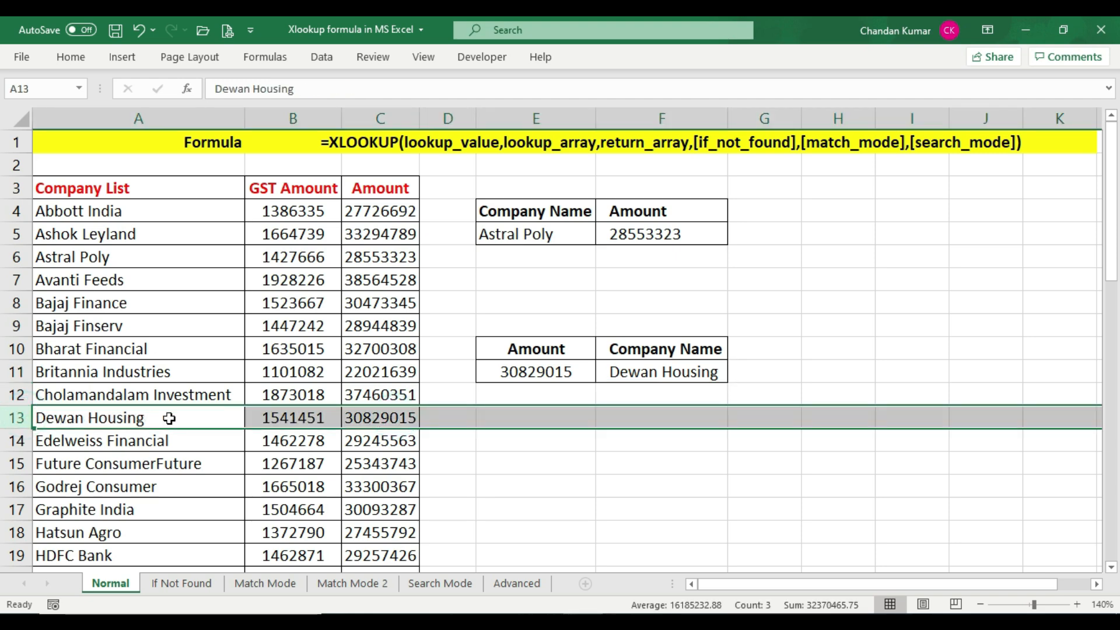
{"action": "left_click", "coordinate": [658, 375]}
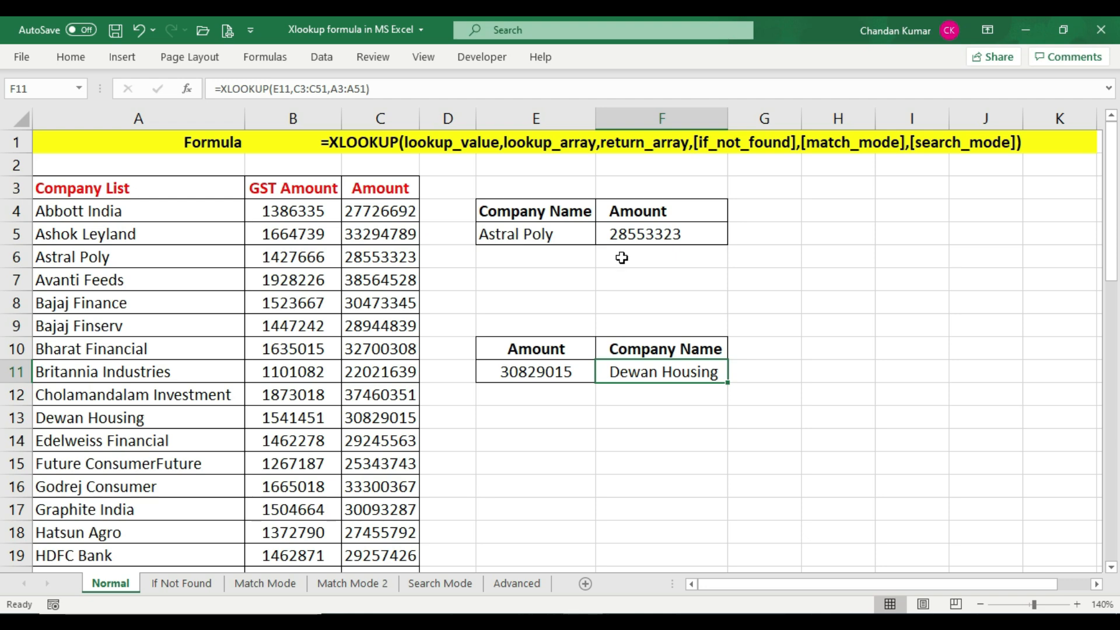
Open the If Not Found sheet and inspect the company name and amount cells in E5 and F5
{"action": "left_click", "coordinate": [188, 586]}
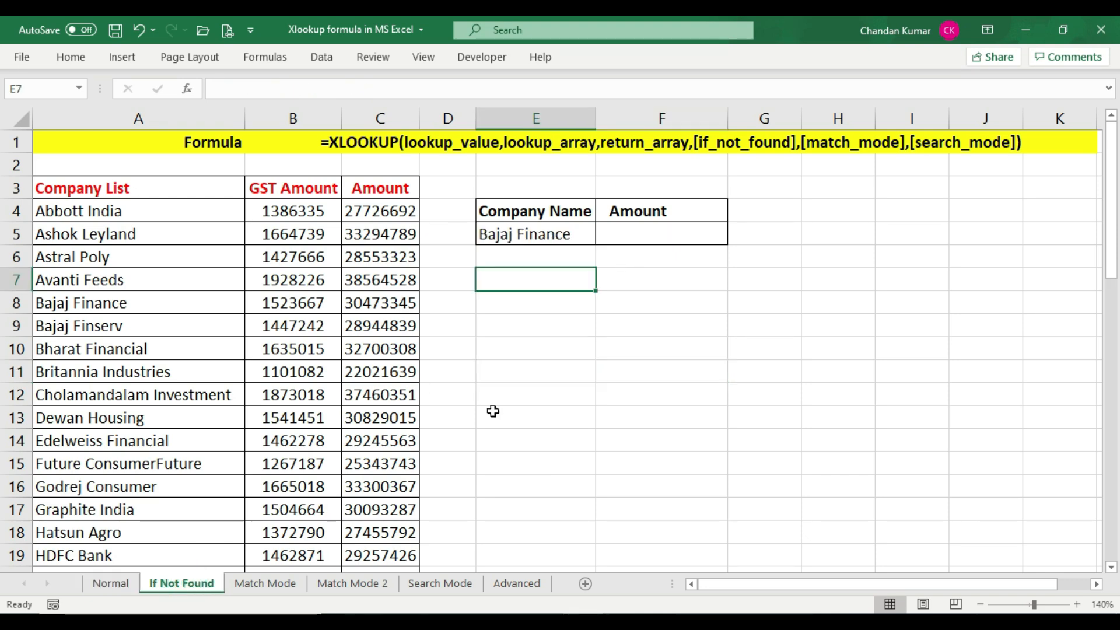
{"action": "left_click", "coordinate": [574, 236]}
{"action": "left_click", "coordinate": [670, 238]}
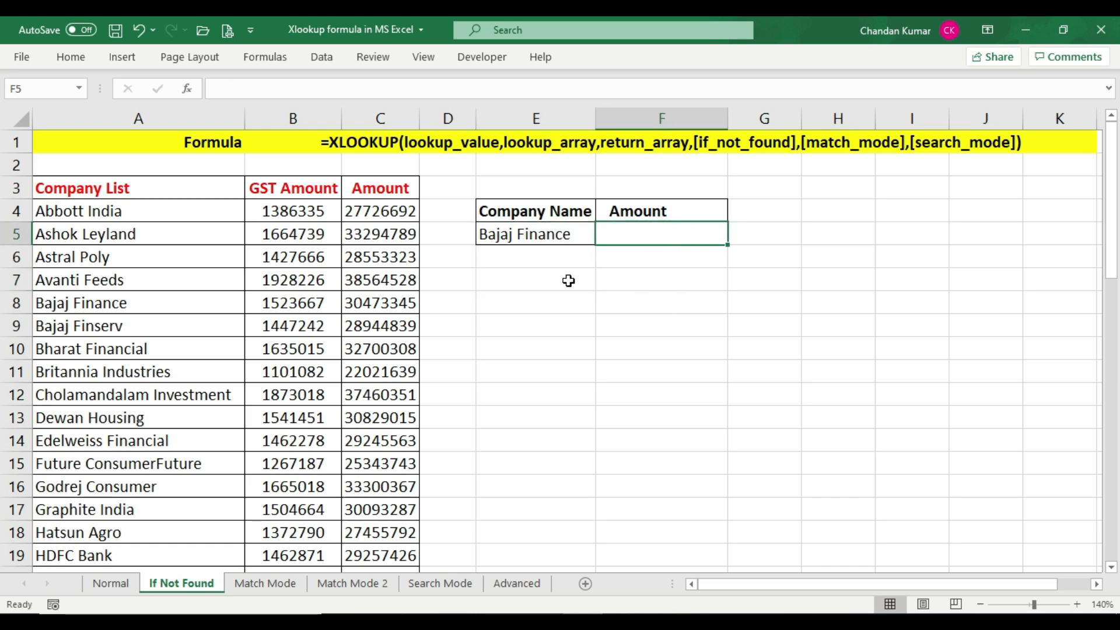
{"action": "left_click", "coordinate": [521, 239]}
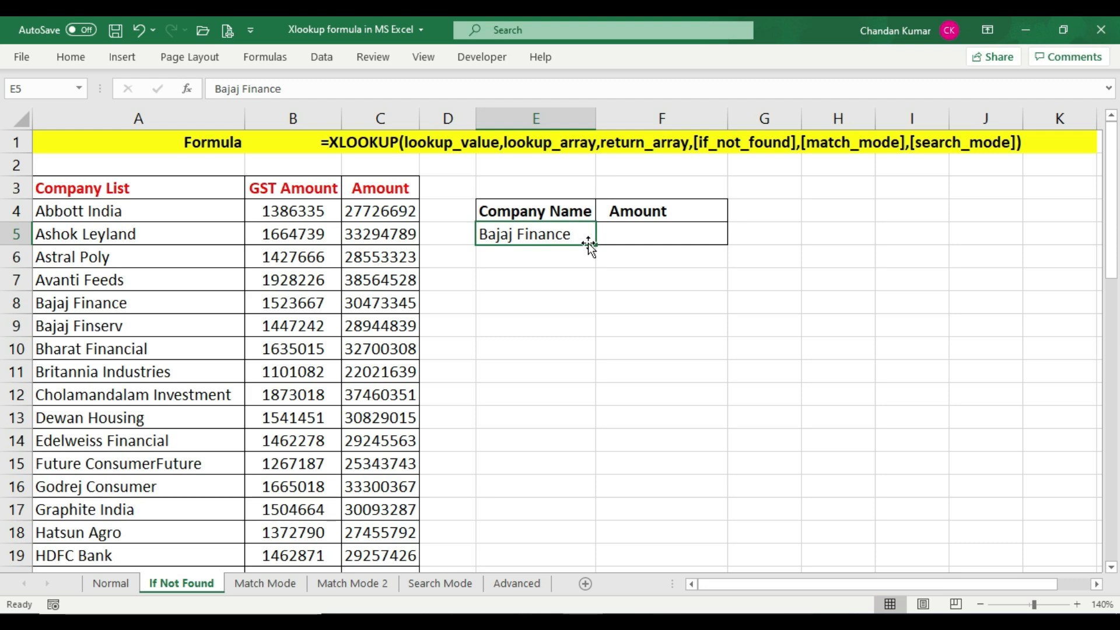
{"action": "left_click", "coordinate": [675, 234]}
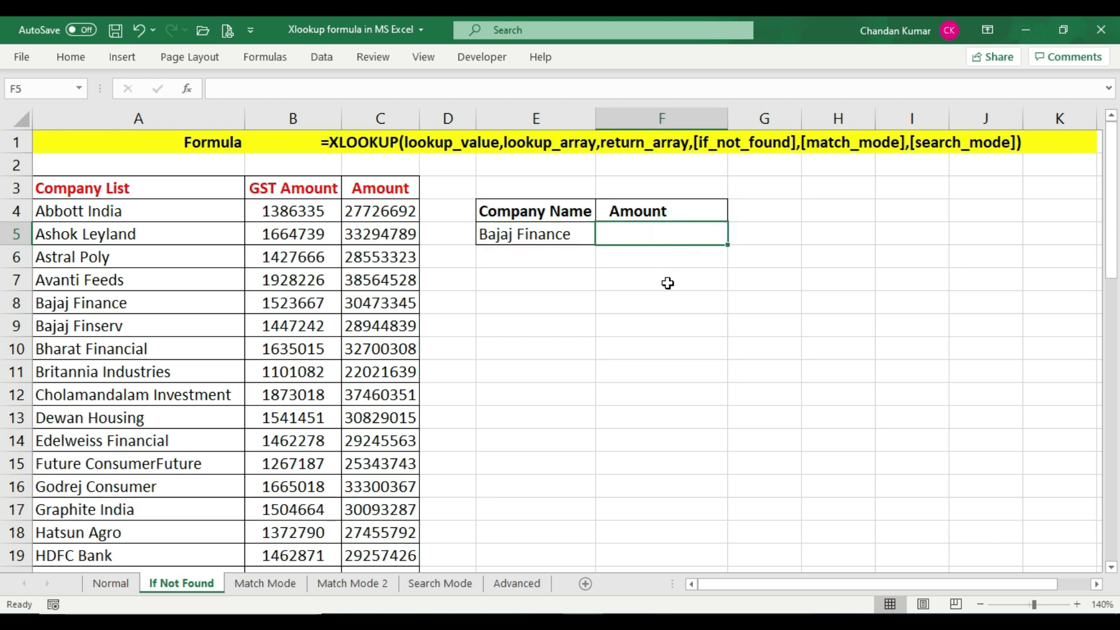
{"action": "left_click", "coordinate": [557, 242]}
Start an XLOOKUP formula in F5 using the company name in E5 as the lookup value
{"action": "left_click", "coordinate": [653, 240]}
{"action": "type", "text": "="}
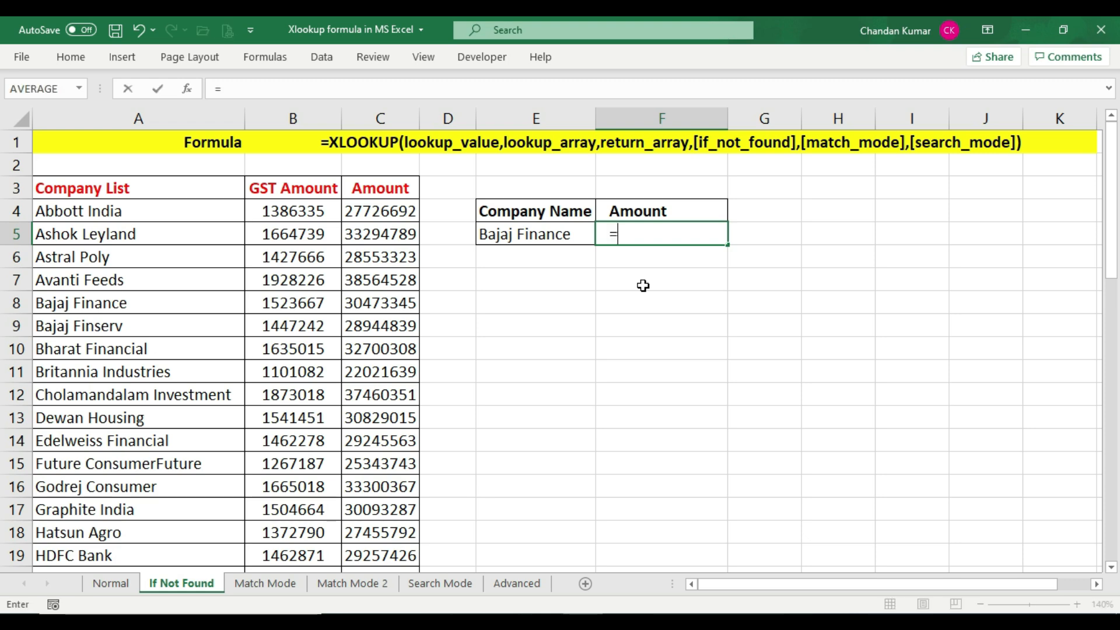
{"action": "type", "text": "xl"}
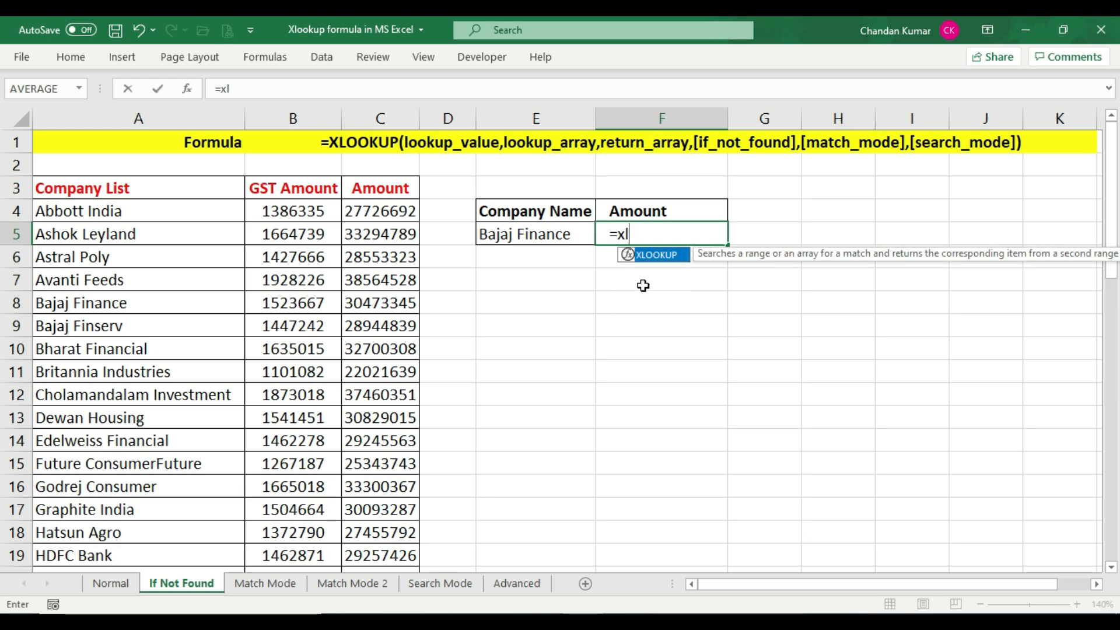
{"action": "key", "text": "Tab"}
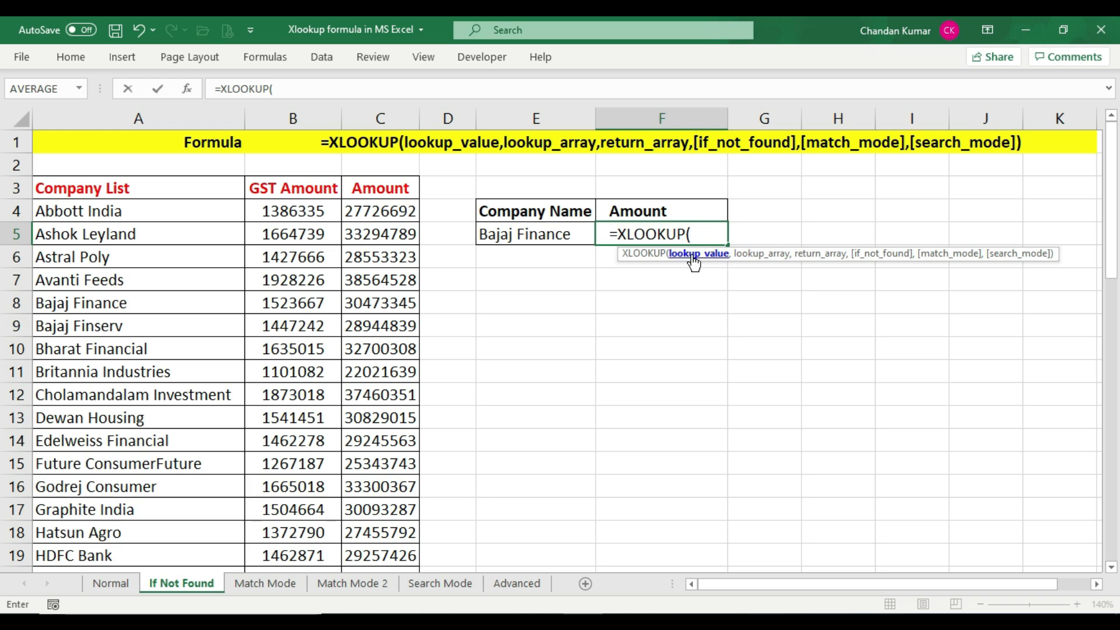
{"action": "left_click", "coordinate": [537, 233]}
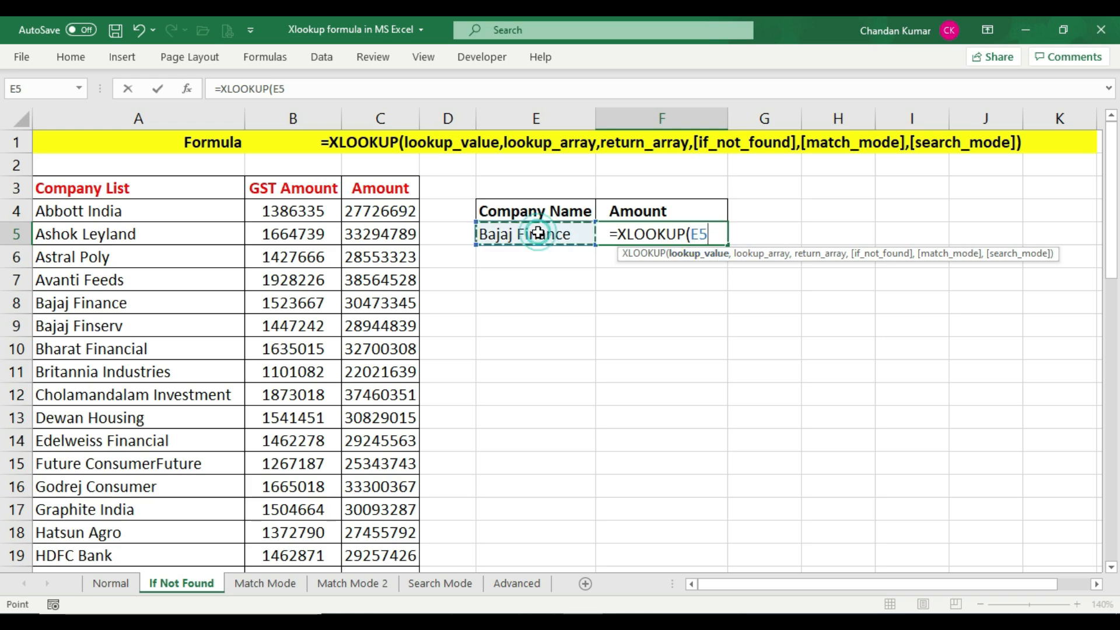
{"action": "type", "text": ","}
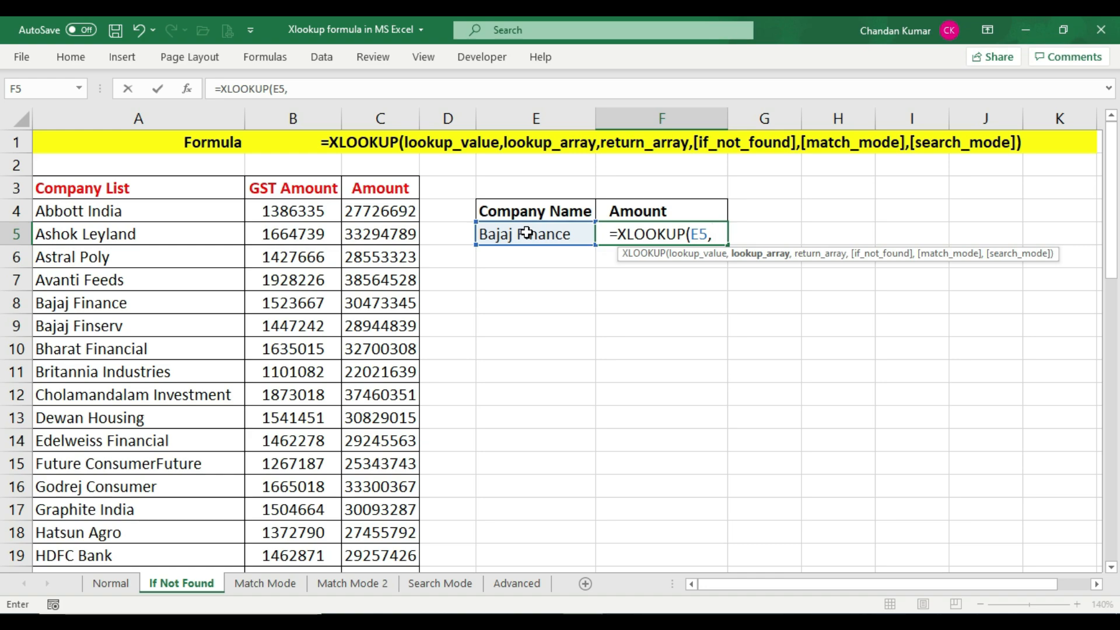
Complete the formula with A3:A51 as the lookup array and C3:C51 as the return array, then enter it
{"action": "left_click", "coordinate": [154, 187]}
{"action": "left_click_drag", "start_coordinate": [172, 186], "coordinate": [178, 525]}
{"action": "type", "text": ","}
{"action": "scroll", "coordinate": [671, 270], "scroll_direction": "up", "scroll_amount": 11}
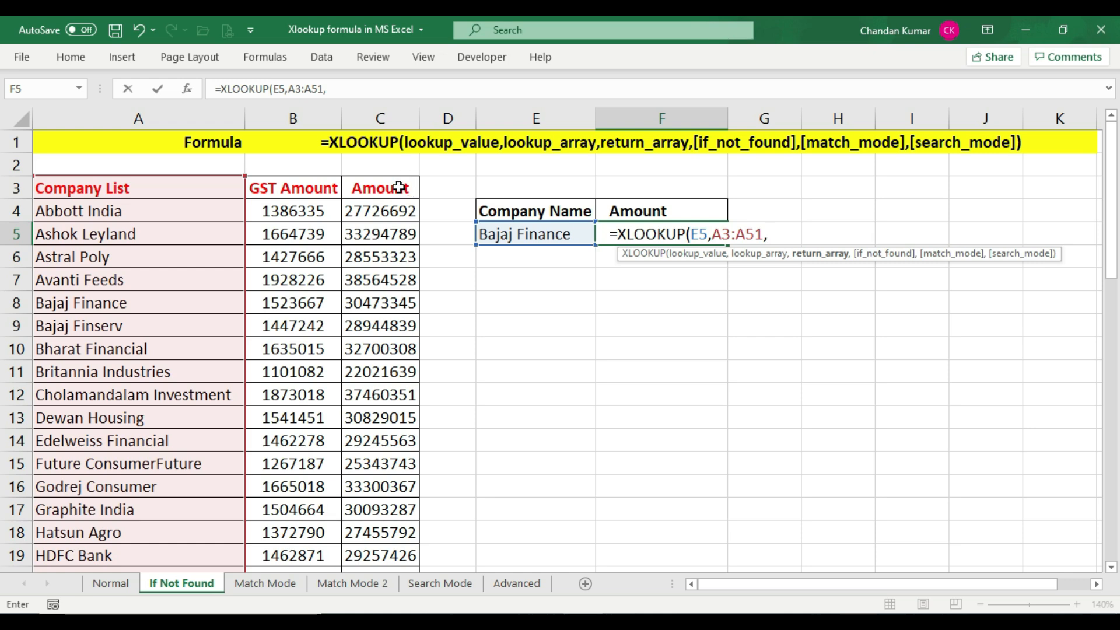
{"action": "left_click_drag", "start_coordinate": [399, 188], "coordinate": [412, 517]}
{"action": "scroll", "coordinate": [740, 367], "scroll_direction": "up", "scroll_amount": 11}
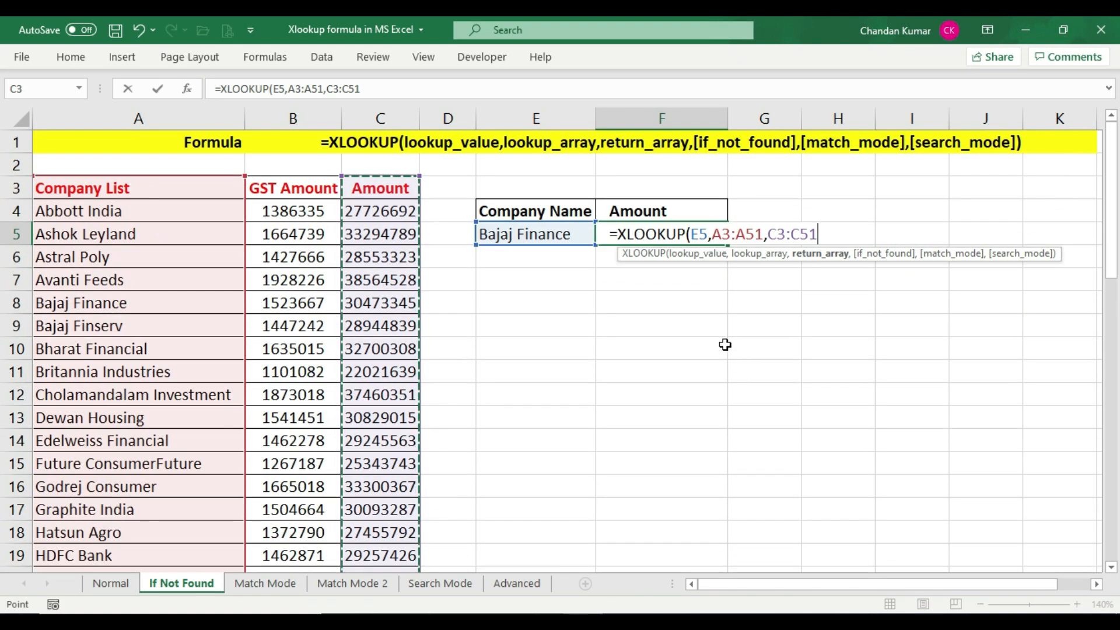
{"action": "type", "text": ","}
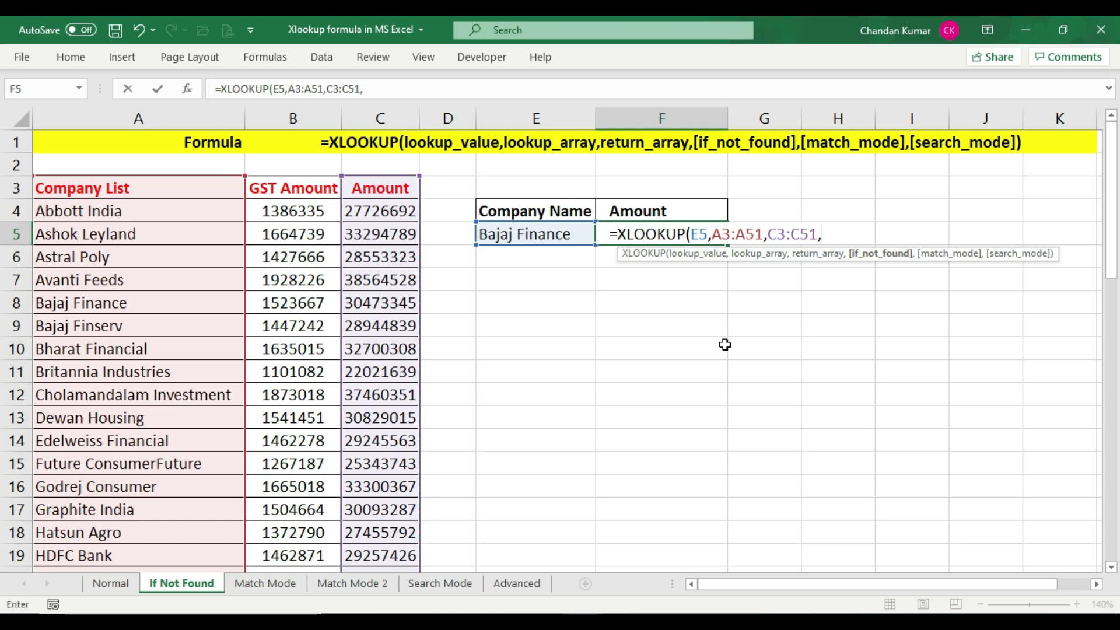
{"action": "left_click", "coordinate": [866, 257]}
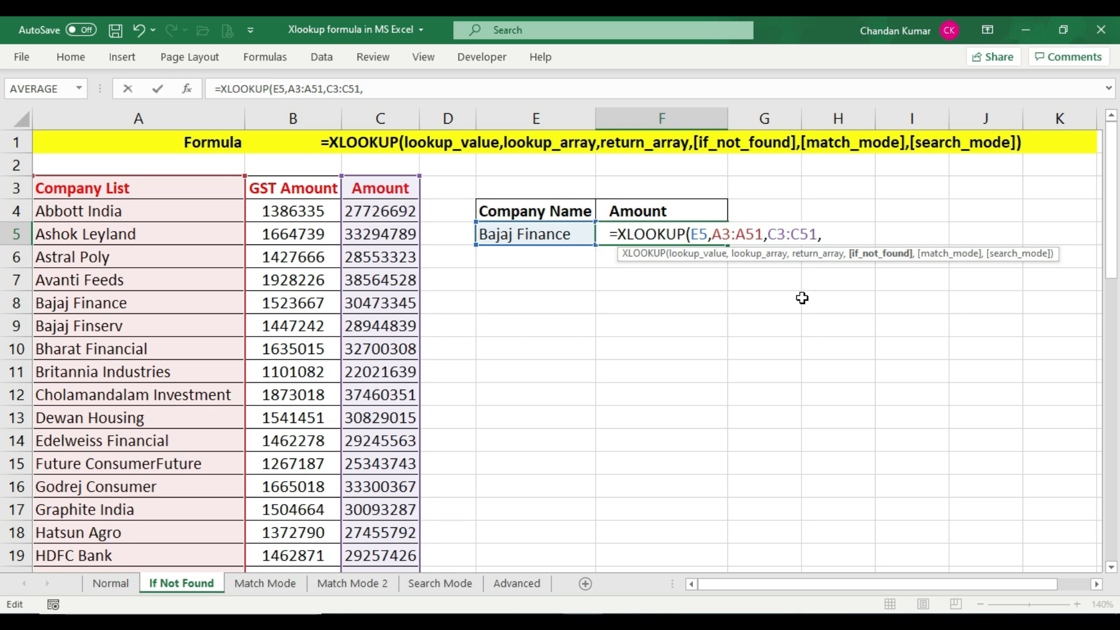
{"action": "key", "text": "BackSpace"}
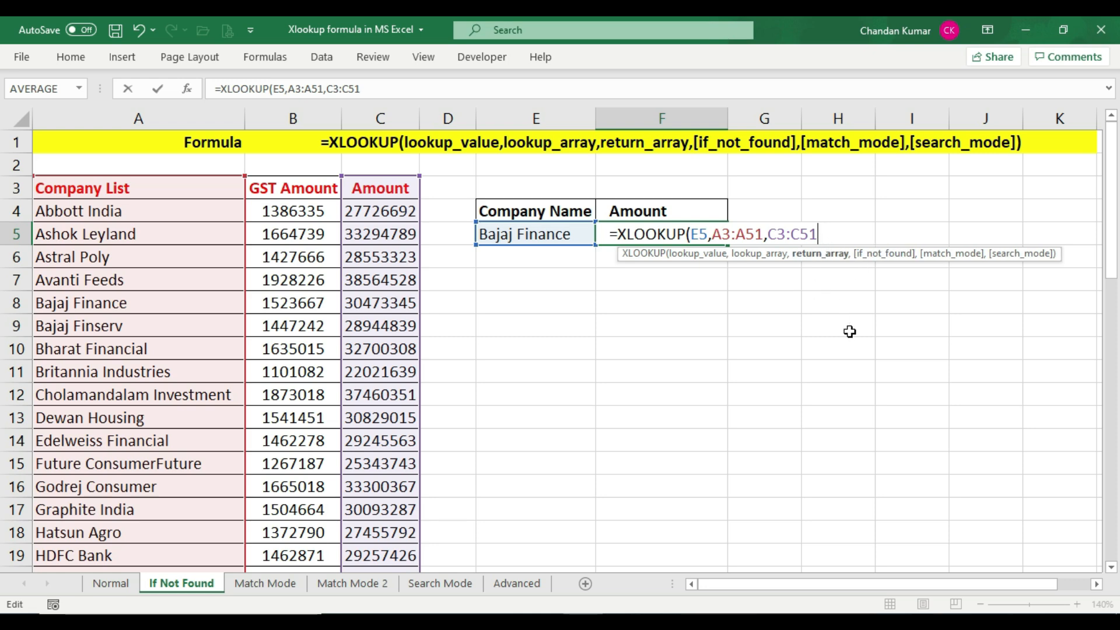
{"action": "type", "text": ")"}
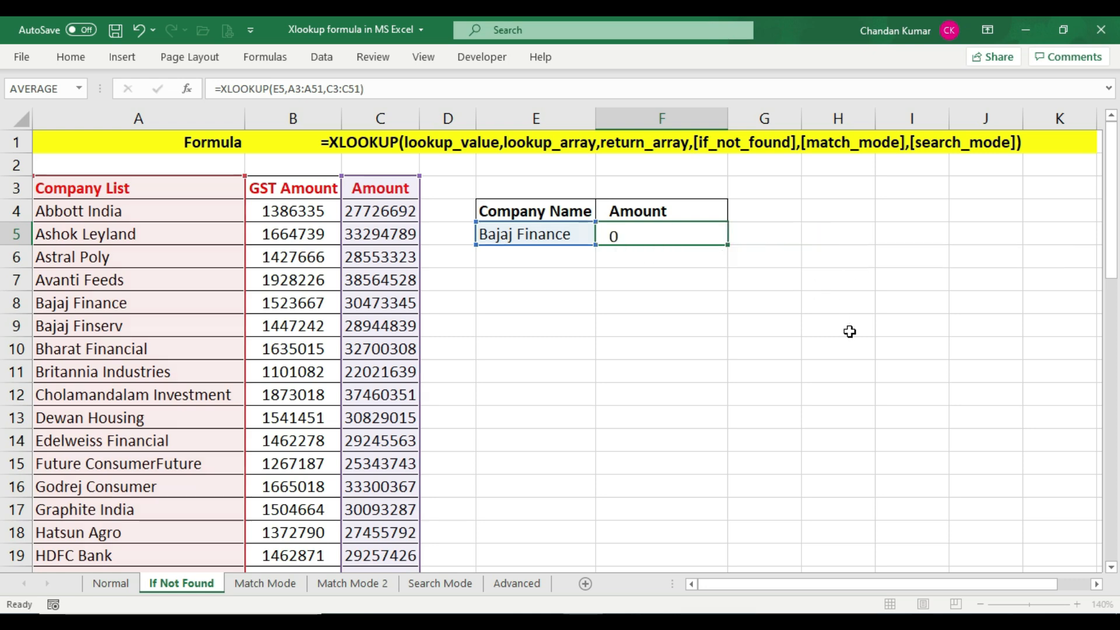
{"action": "key", "text": "Return"}
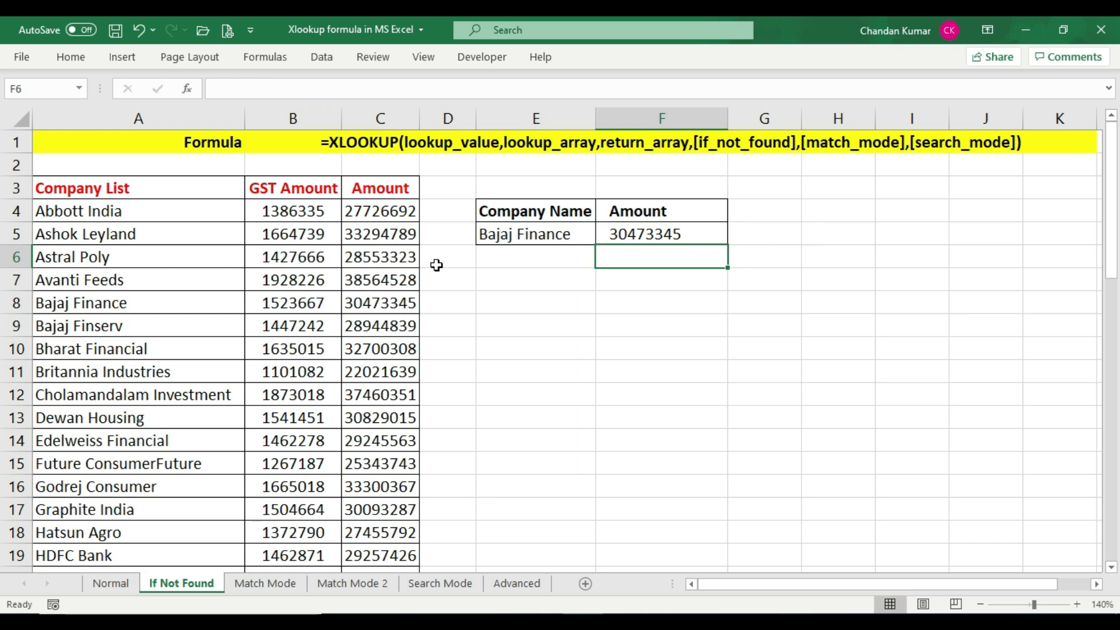
Compare the F5 amount with the Bajaj Finance row of the company list
{"action": "left_click", "coordinate": [16, 303]}
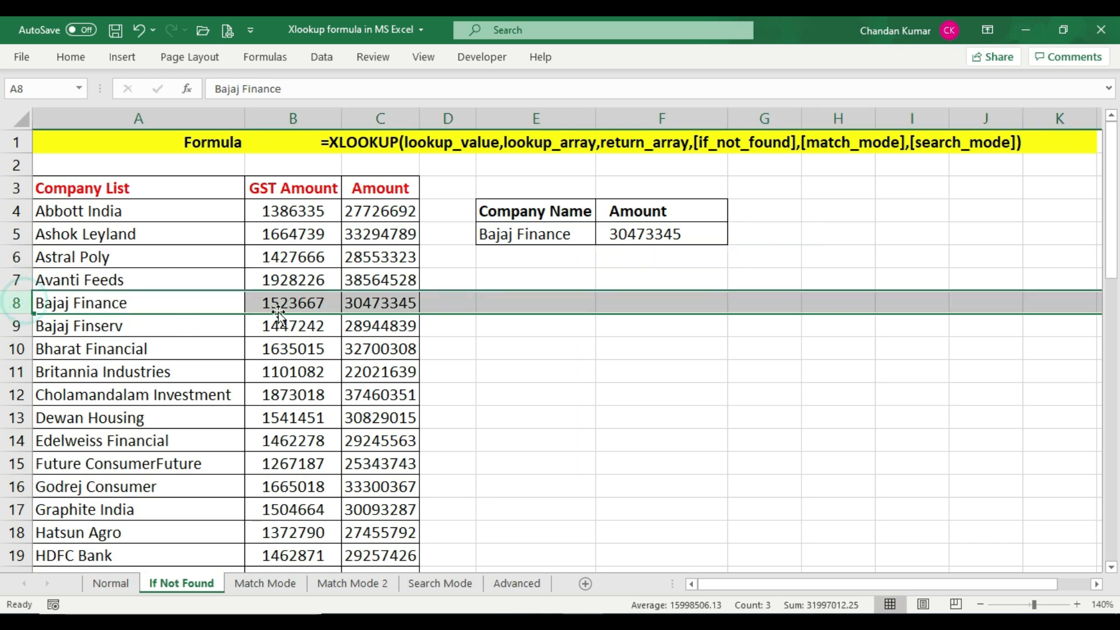
{"action": "left_click", "coordinate": [384, 307]}
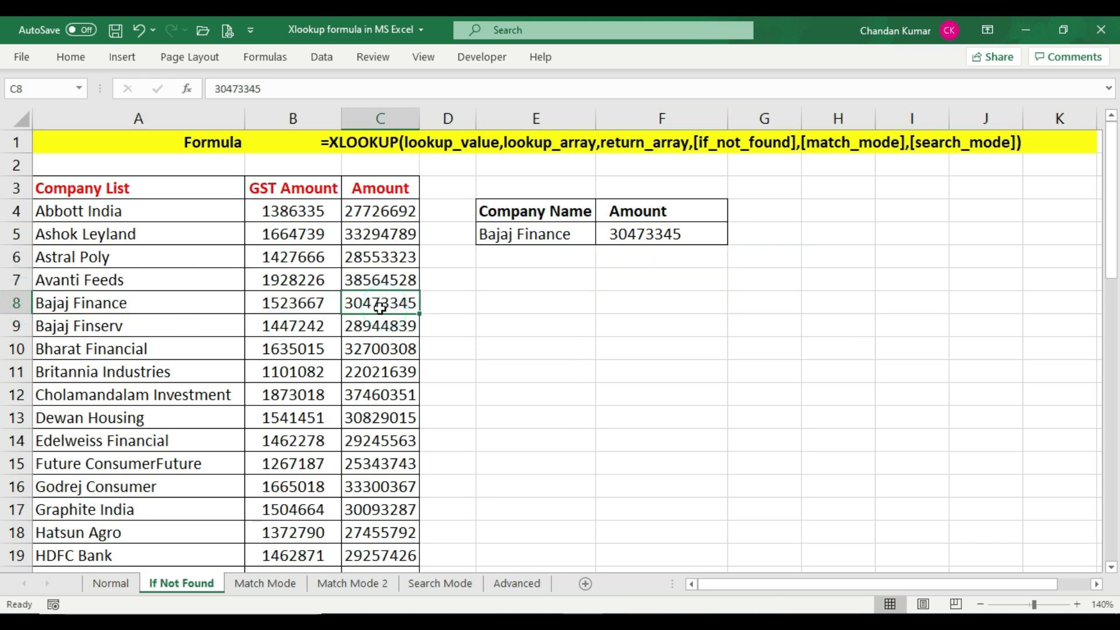
{"action": "left_click", "coordinate": [676, 241]}
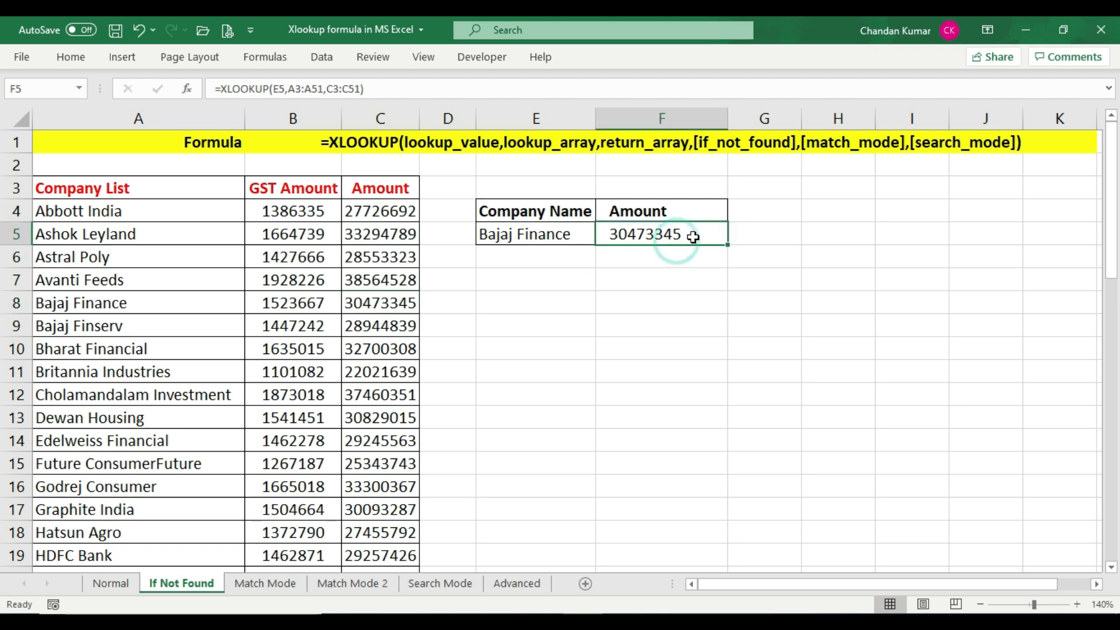
Change the company name in E5 to Bhaskar
{"action": "left_click", "coordinate": [522, 236]}
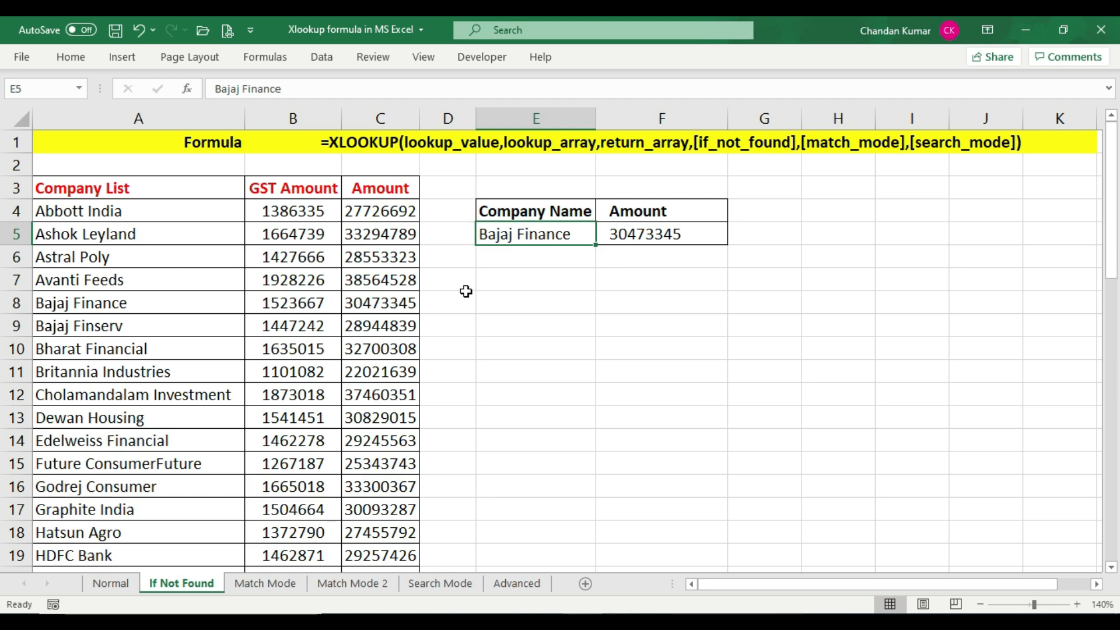
{"action": "type", "text": "Bhaskar"}
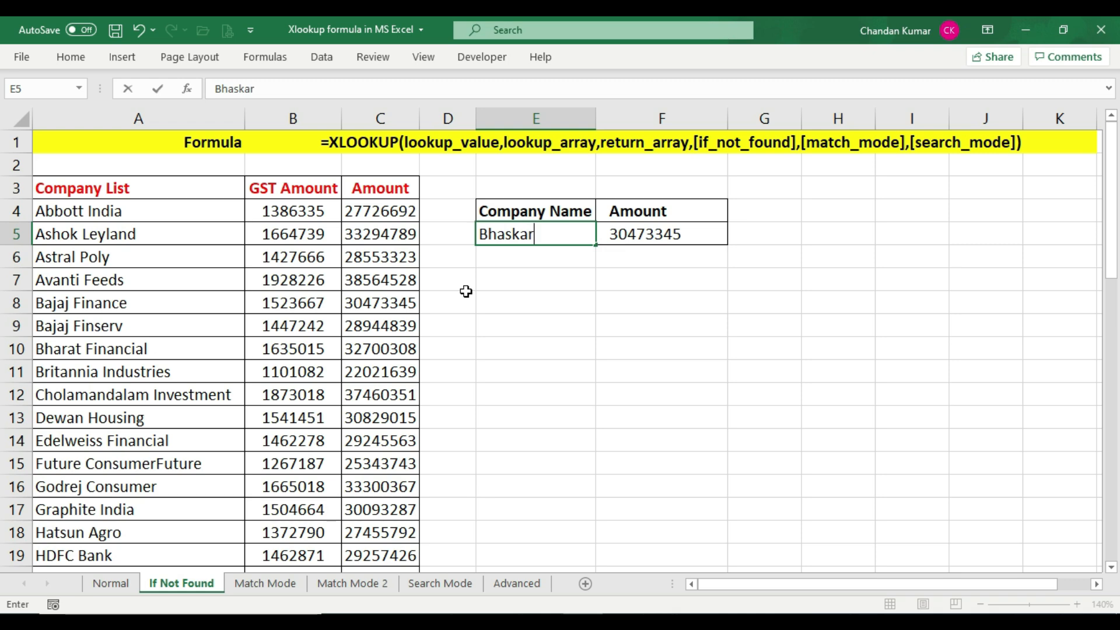
{"action": "key", "text": "Return"}
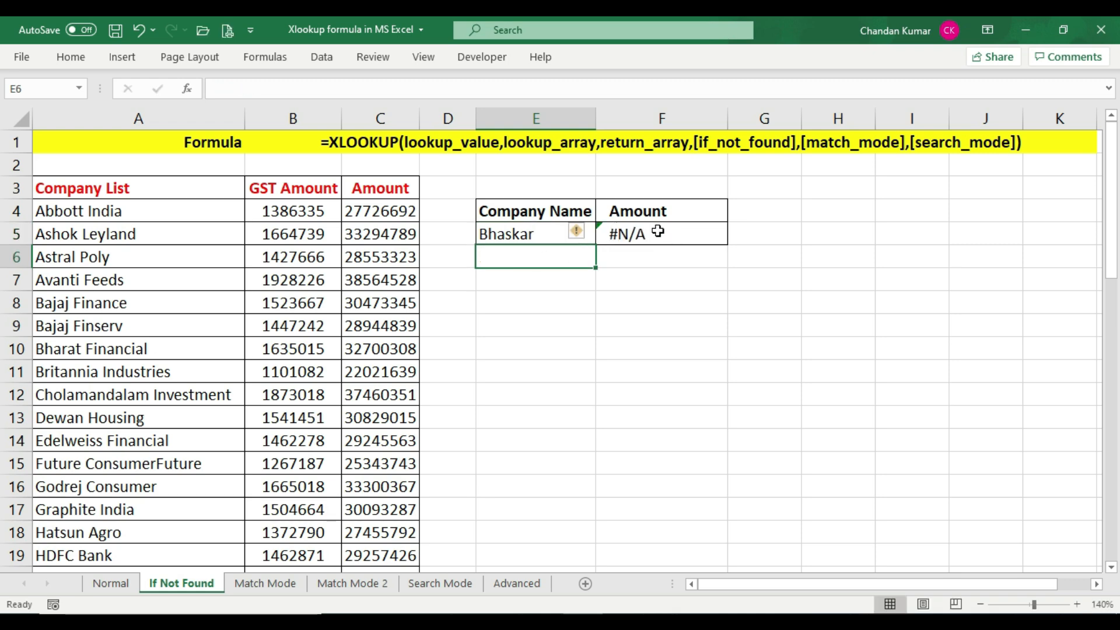
Edit the F5 formula to add "Data Not Found" as the if_not_found argument and enter it
{"action": "left_click", "coordinate": [665, 231]}
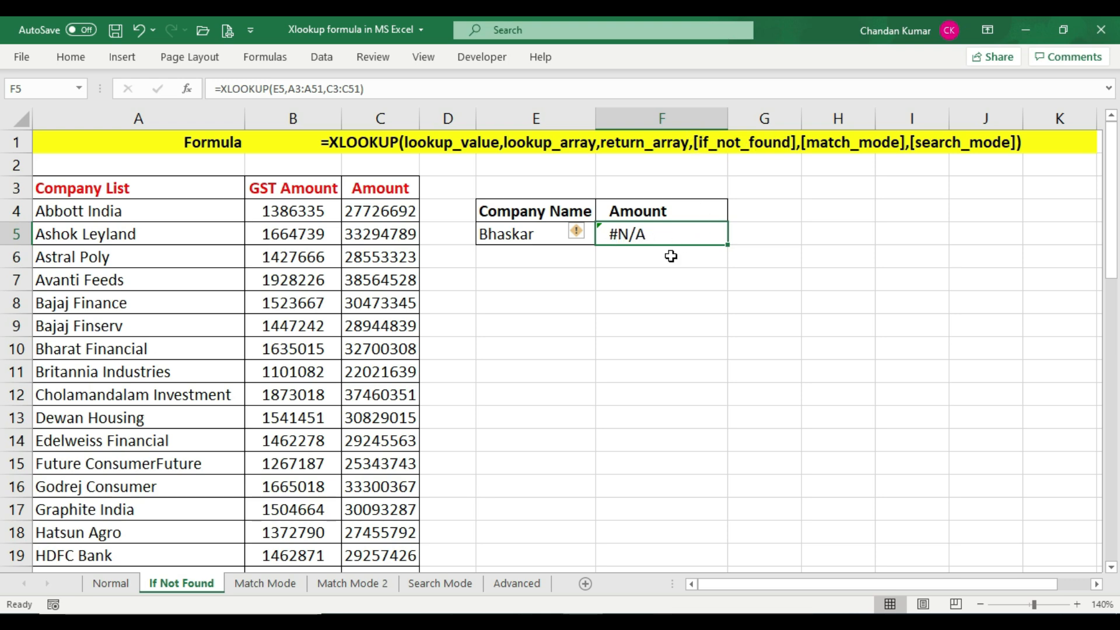
{"action": "key", "text": "F2"}
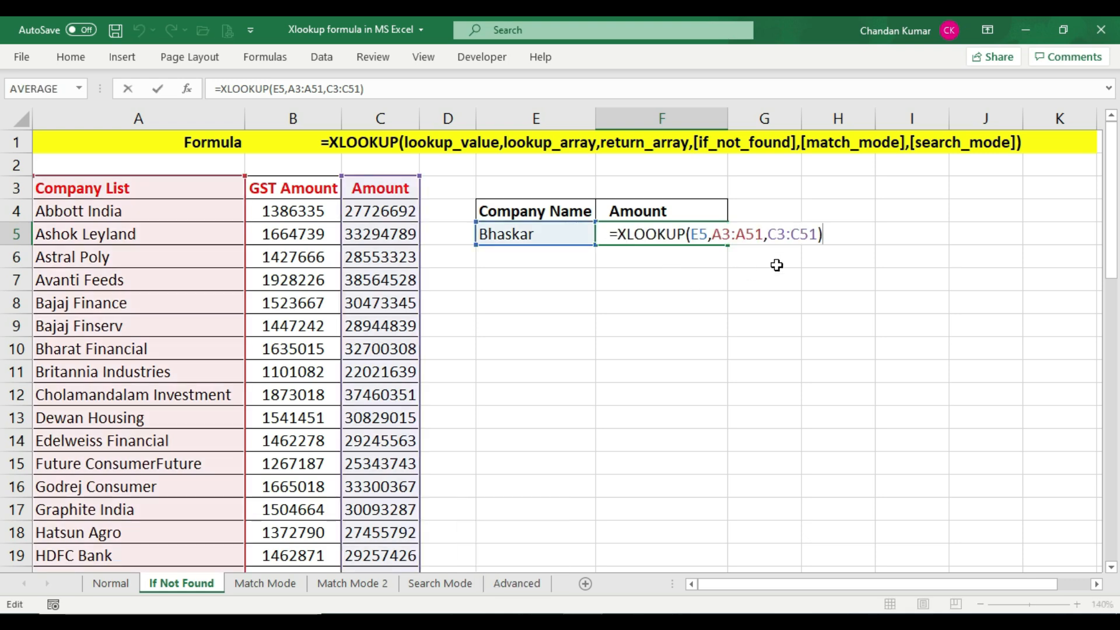
{"action": "key", "text": "BackSpace"}
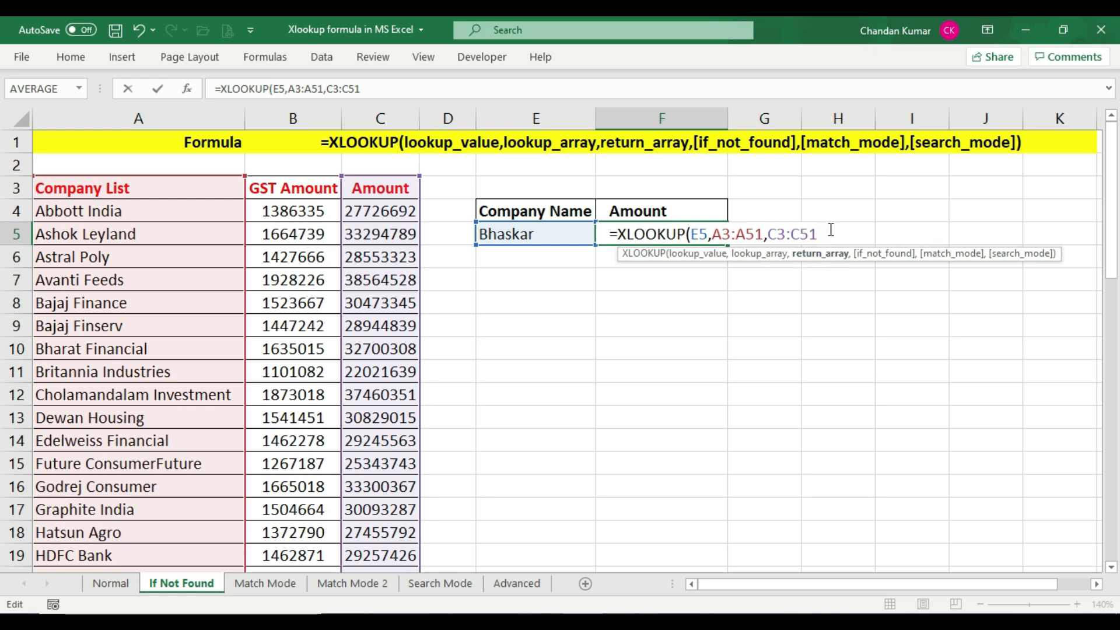
{"action": "type", "text": ","}
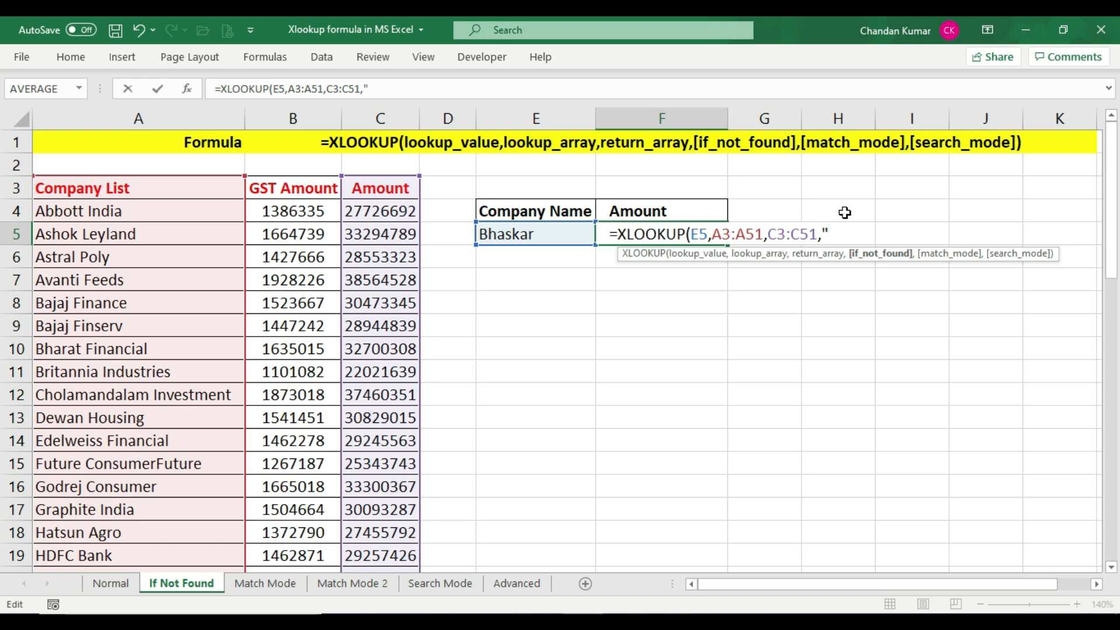
{"action": "type", "text": "Data Not Fou"}
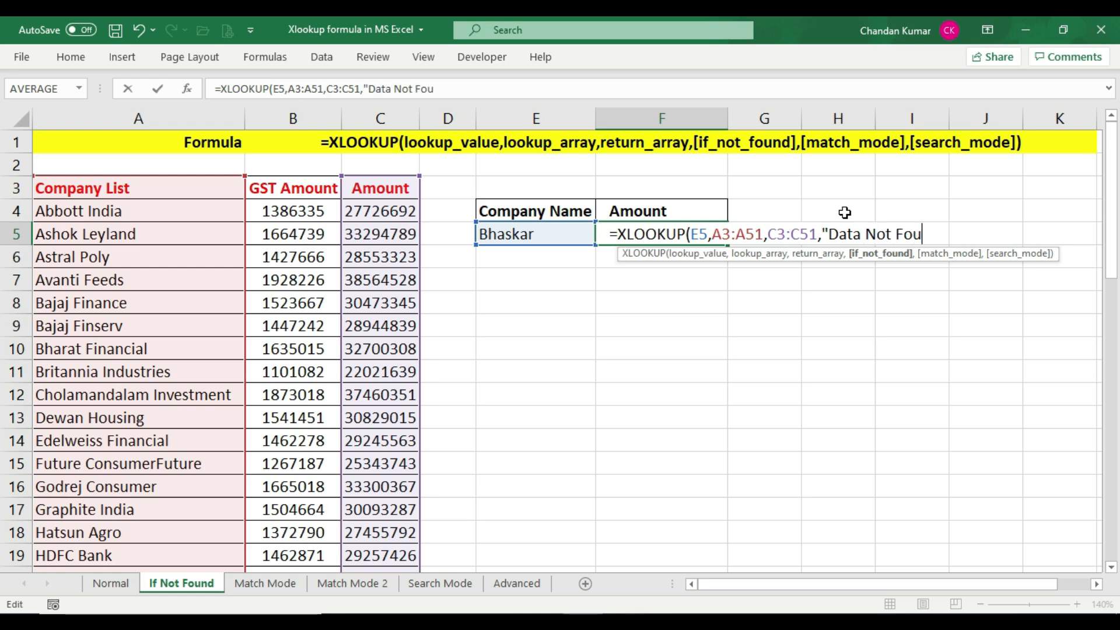
{"action": "type", "text": "nd\")"}
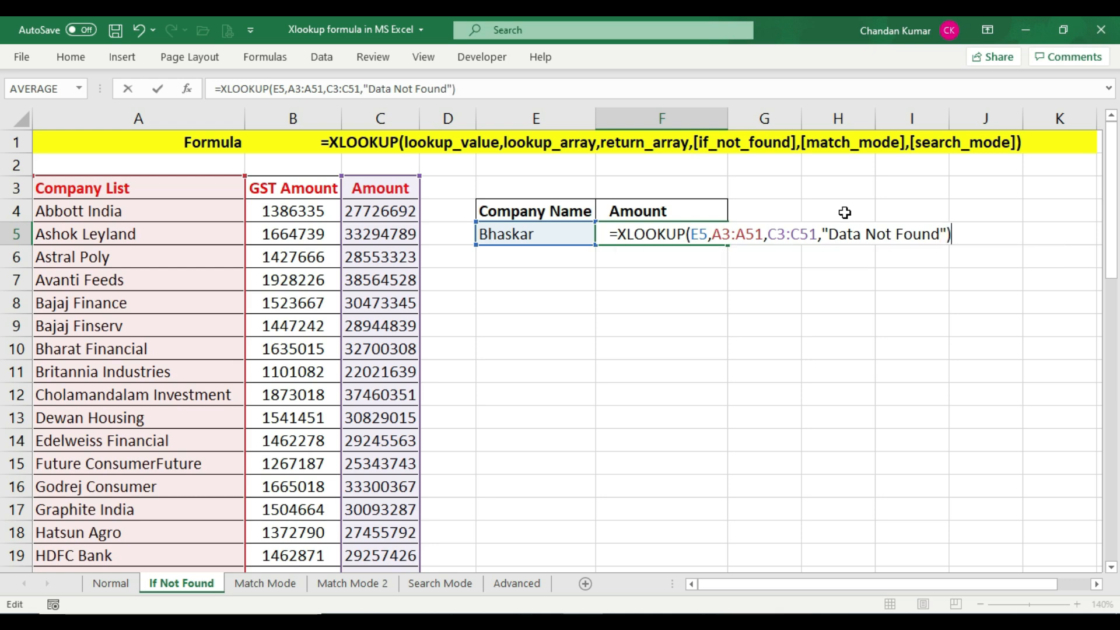
{"action": "key", "text": "Return"}
{"action": "key", "text": "Up"}
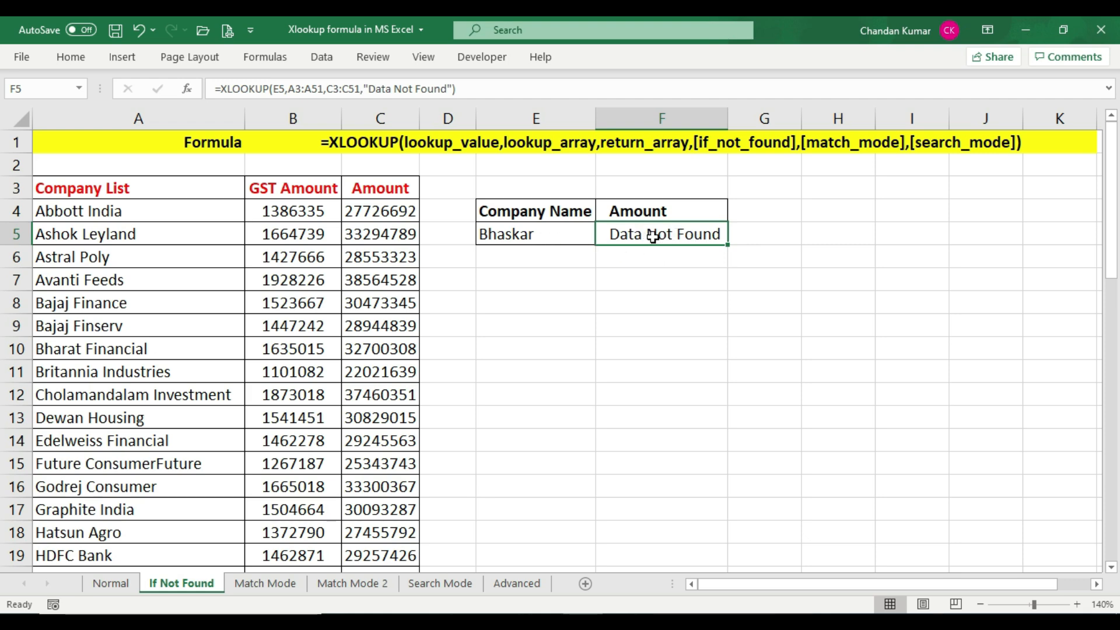
Change the company name in E5 back to Bajaj Finance
{"action": "left_click", "coordinate": [510, 234]}
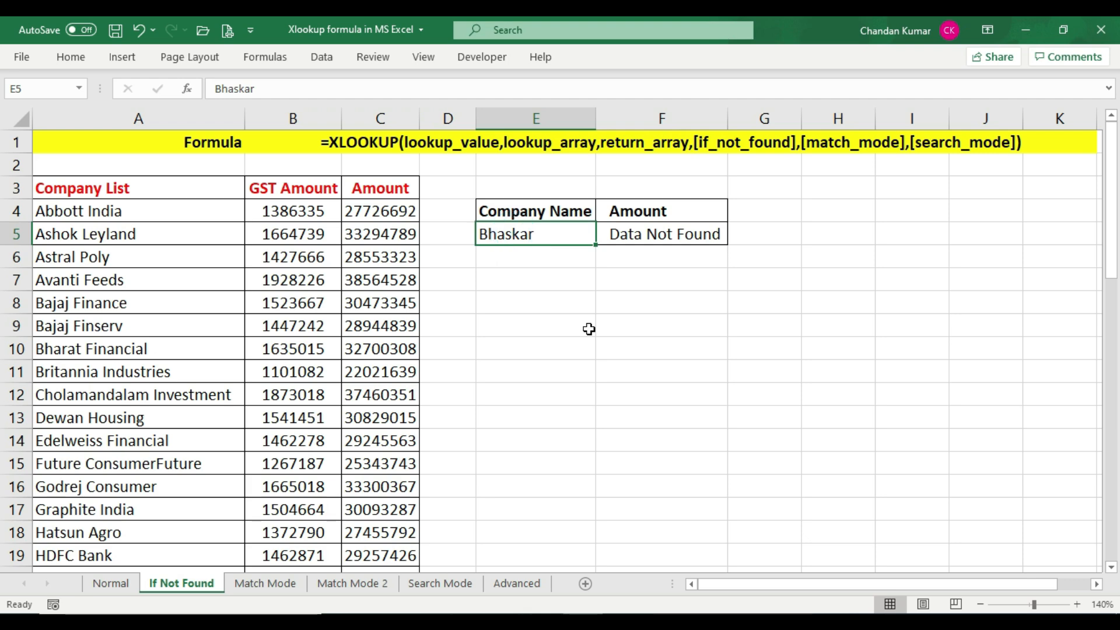
{"action": "type", "text": "Bajaj Finance"}
{"action": "key", "text": "Return"}
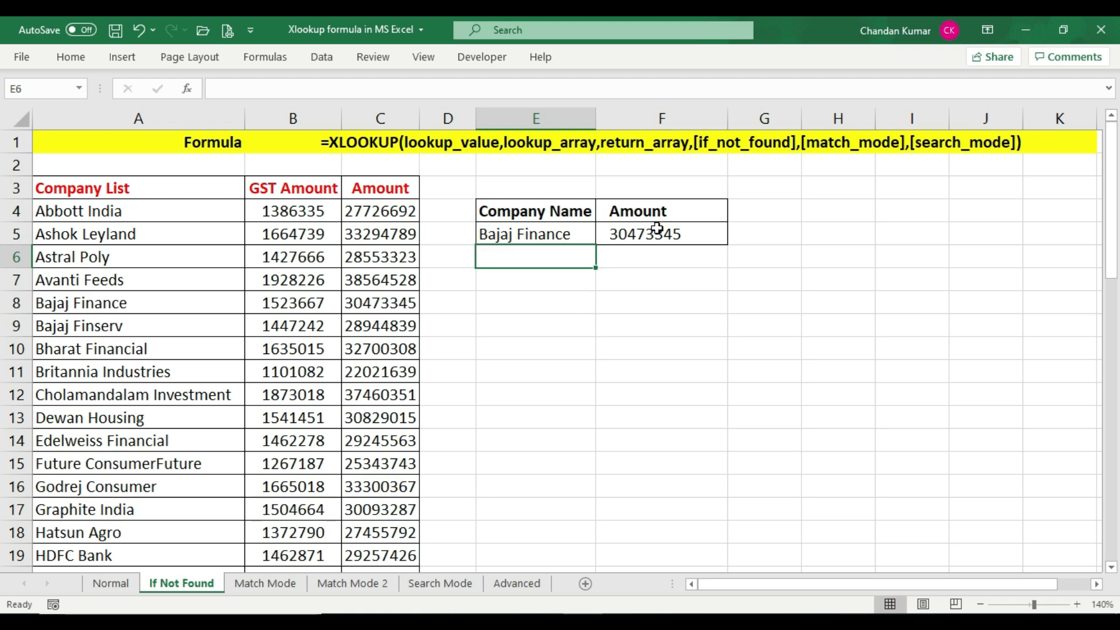
Set the company name in E5 to Bhaskar again and check the result in F5
{"action": "left_click", "coordinate": [639, 239]}
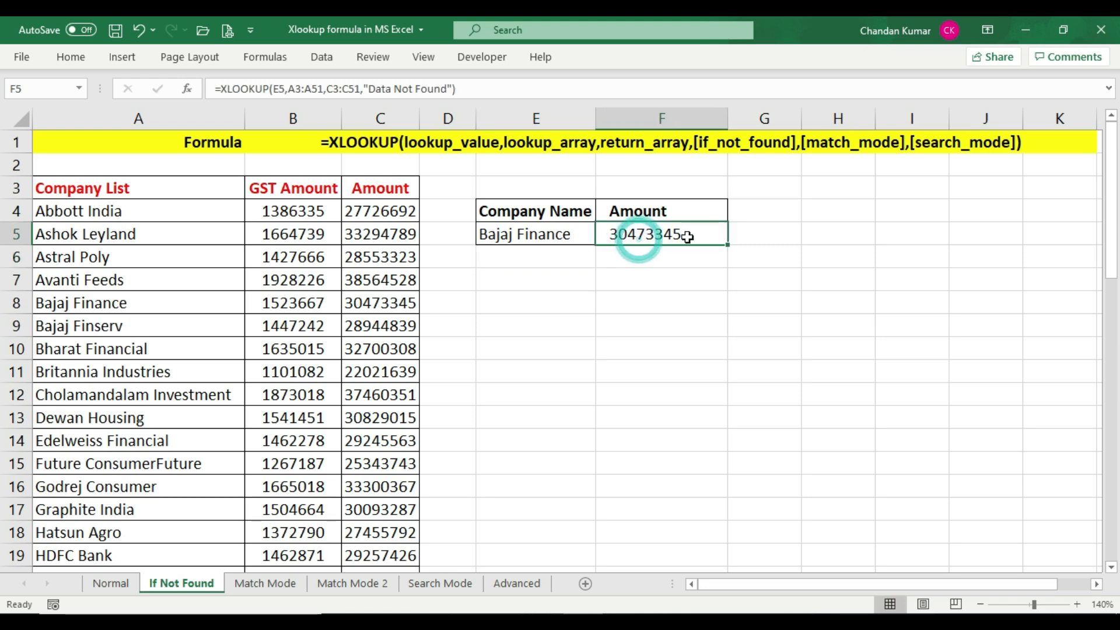
{"action": "left_click", "coordinate": [535, 236]}
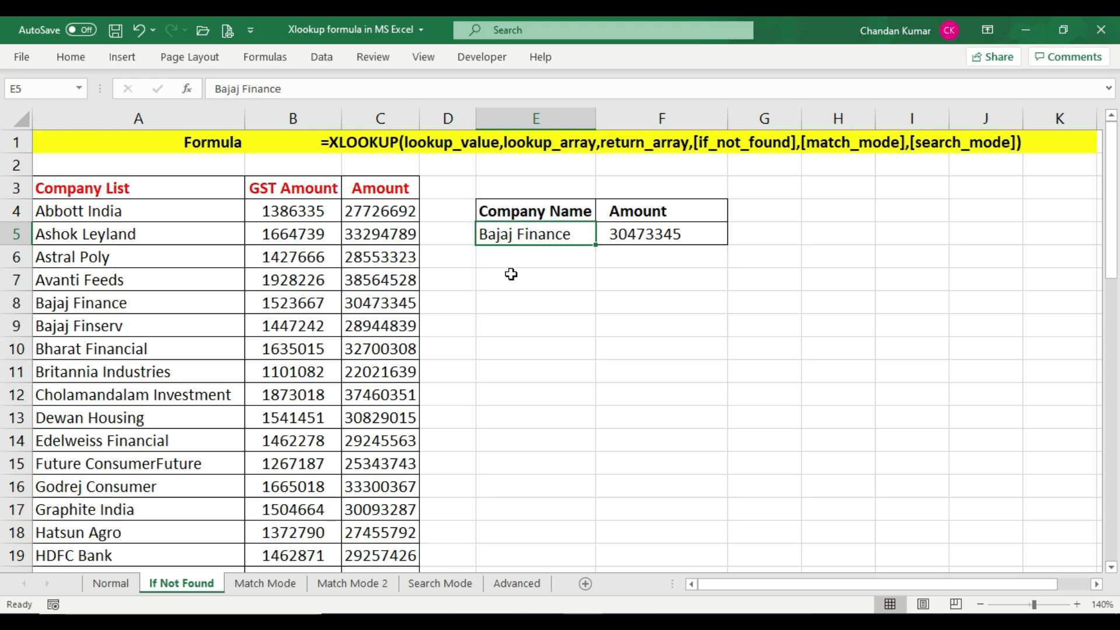
{"action": "key", "text": "F2"}
{"action": "type", "text": "skar"}
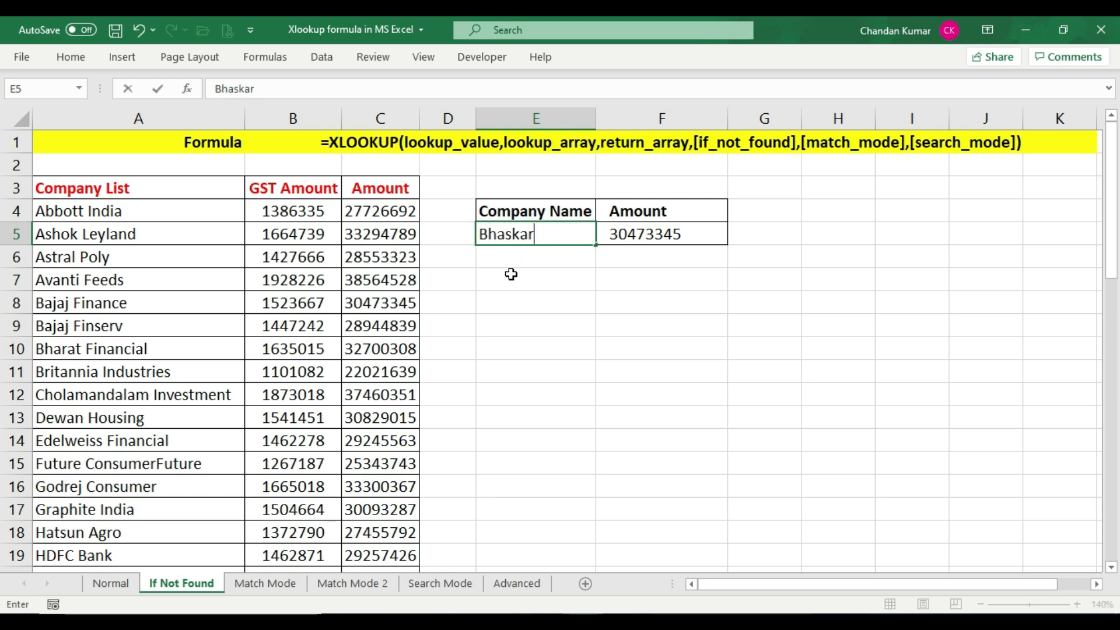
{"action": "key", "text": "Return"}
{"action": "left_click", "coordinate": [648, 227]}
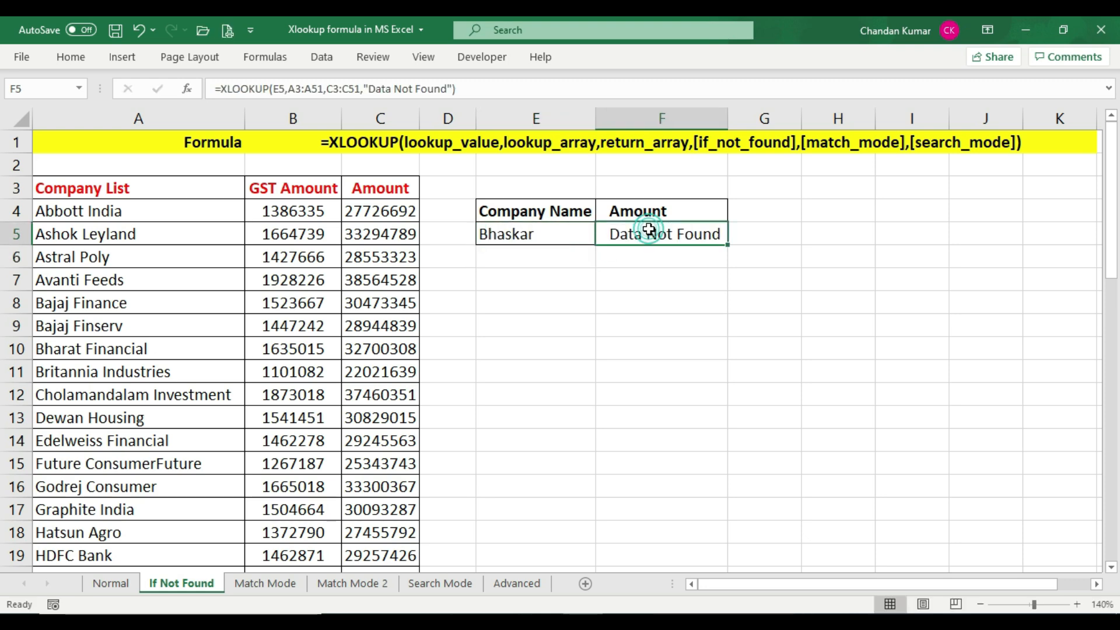
Change the company name in E5 to My Live Support and check the F5 lookup result
{"action": "left_click", "coordinate": [551, 239]}
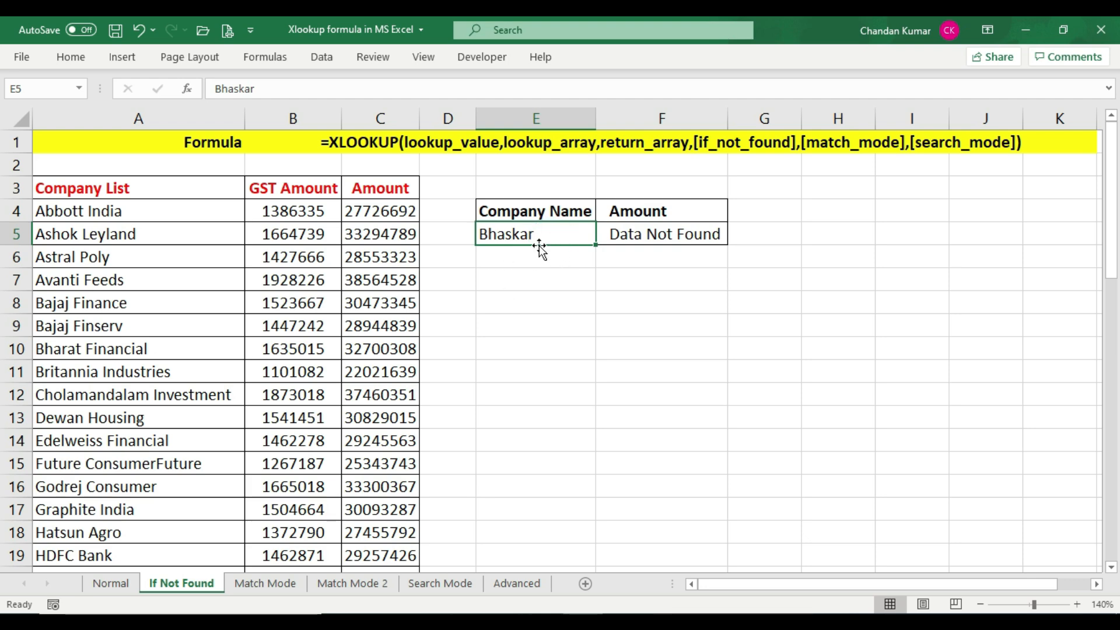
{"action": "type", "text": "My Live Support"}
{"action": "key", "text": "Return"}
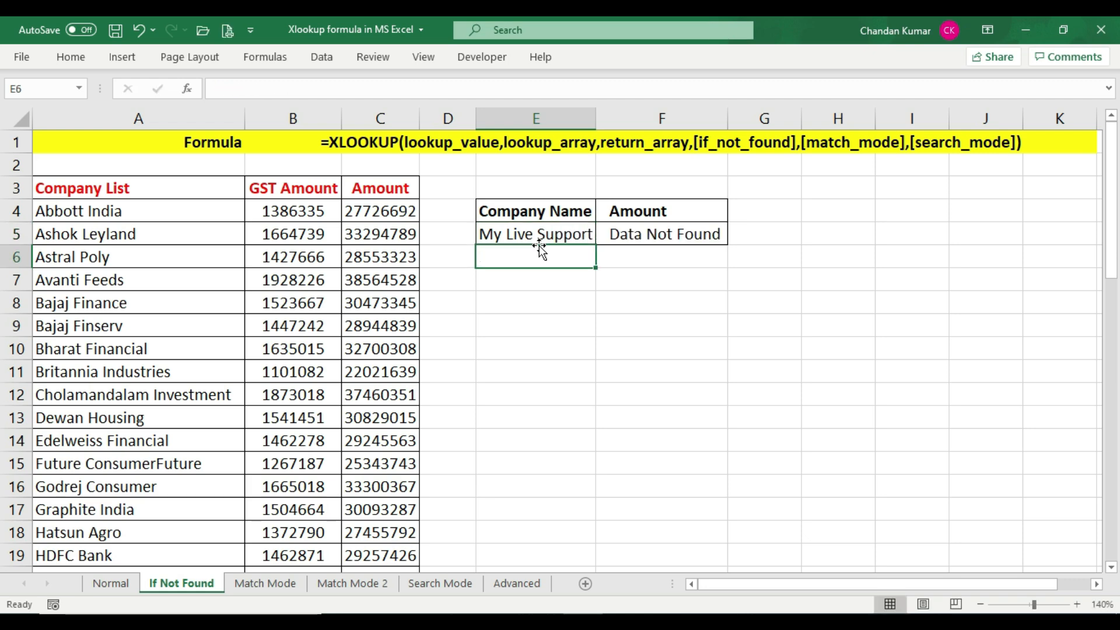
{"action": "left_click", "coordinate": [540, 235]}
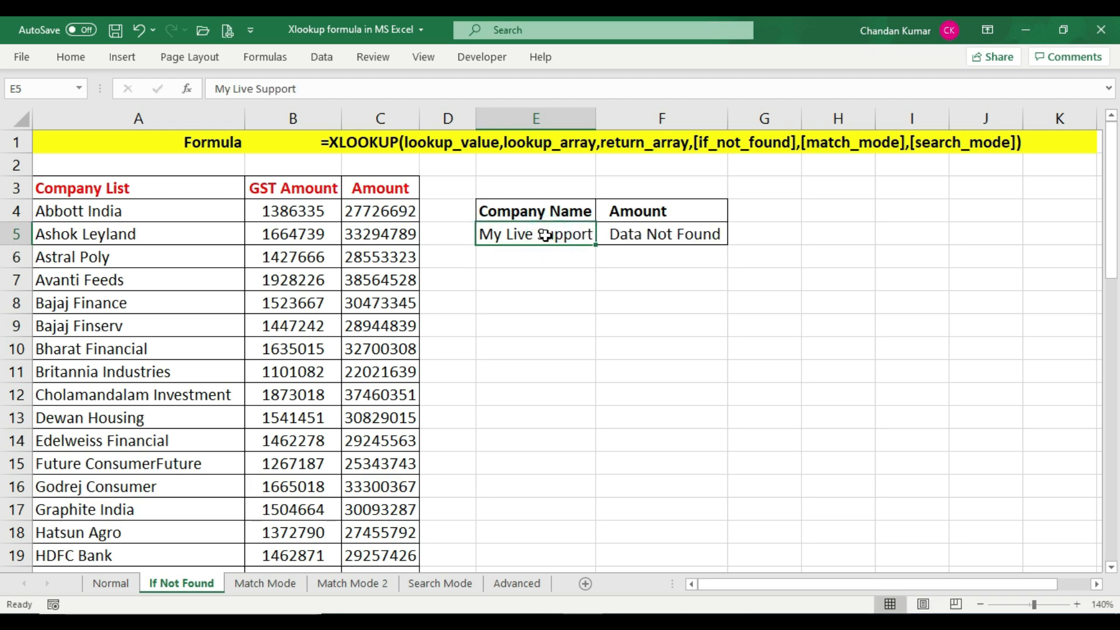
{"action": "left_click", "coordinate": [653, 236]}
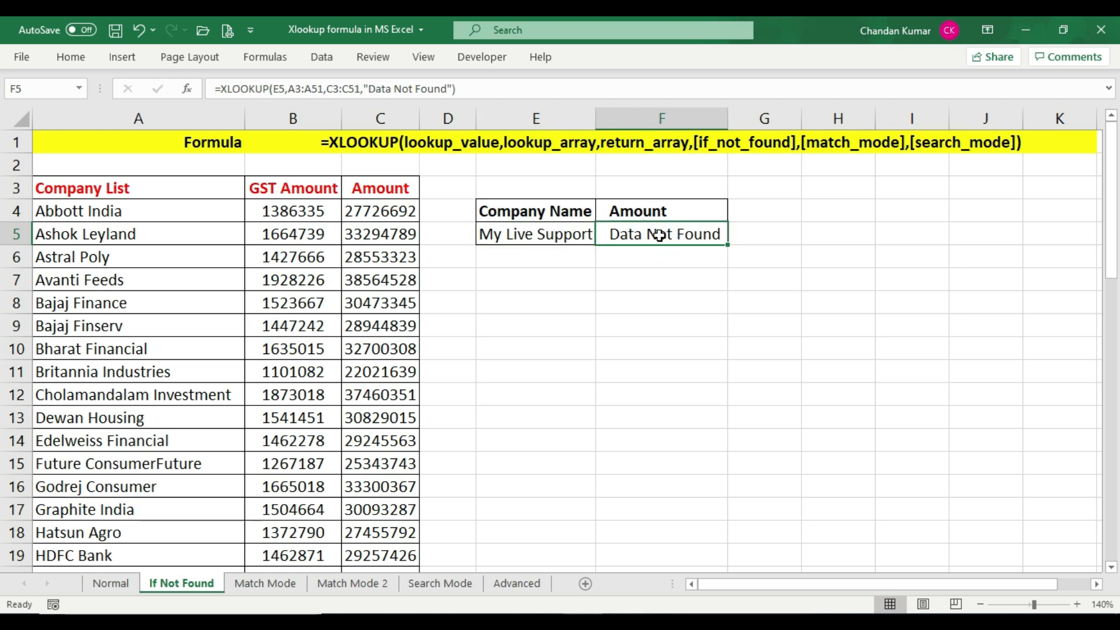
Change the company name in E5 to Dewan Housing
{"action": "left_click", "coordinate": [569, 239]}
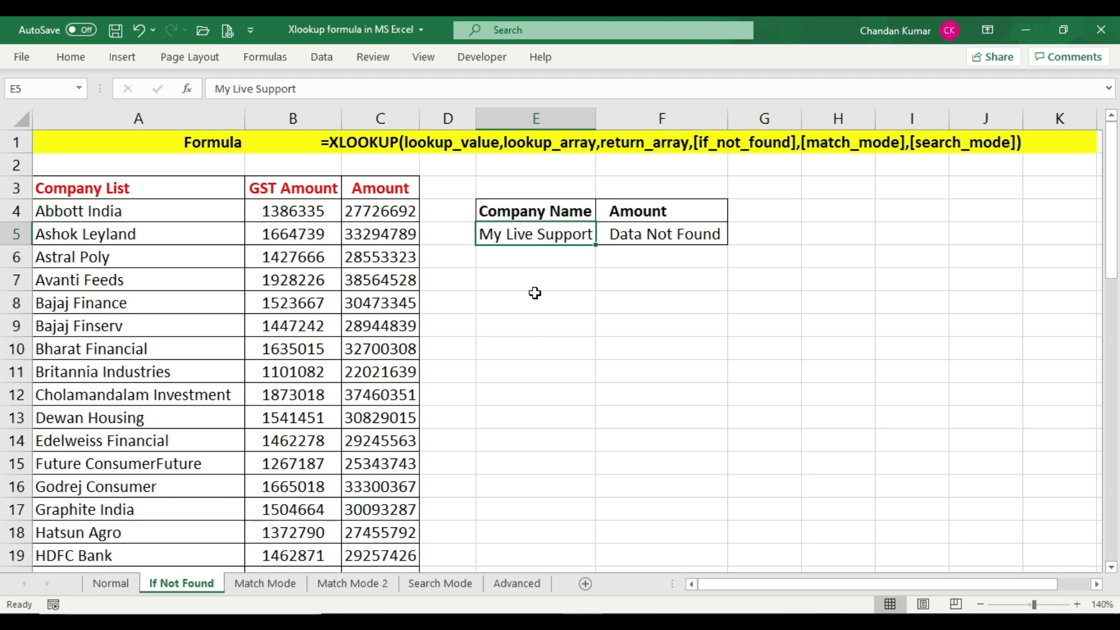
{"action": "type", "text": "Dewan Housing"}
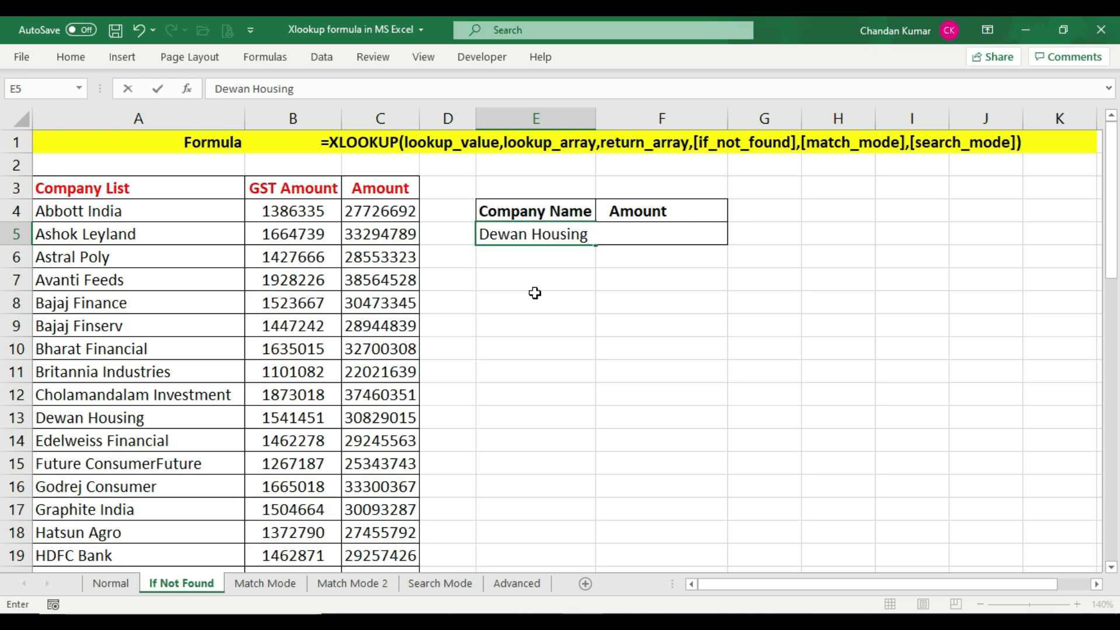
{"action": "key", "text": "Return"}
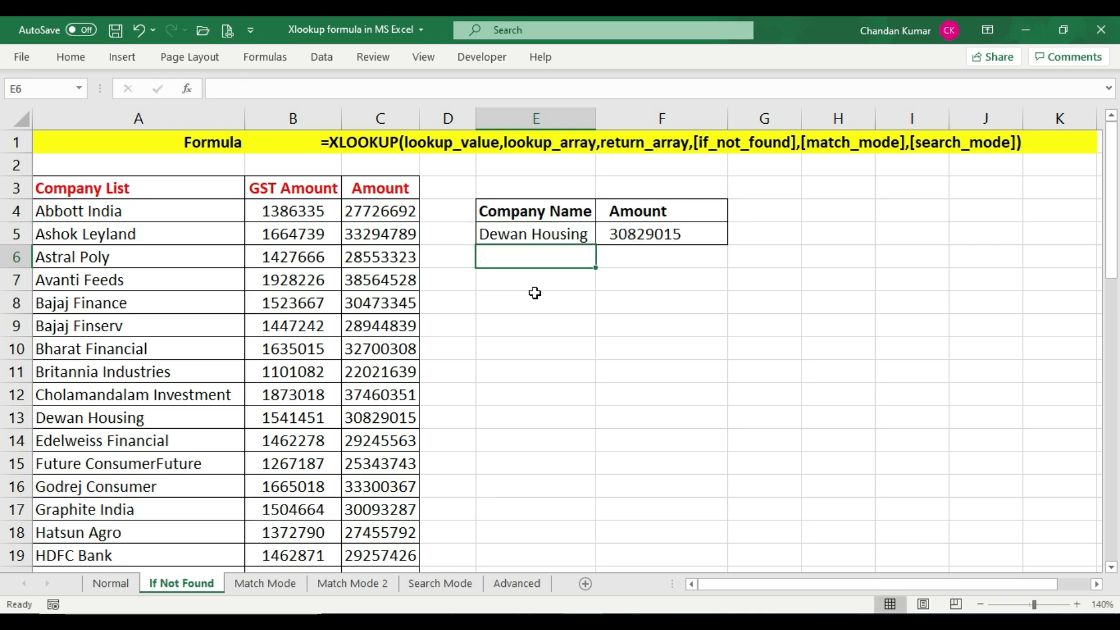
Compare the F5 result with Dewan Housing's amount in the company table
{"action": "left_click", "coordinate": [648, 231]}
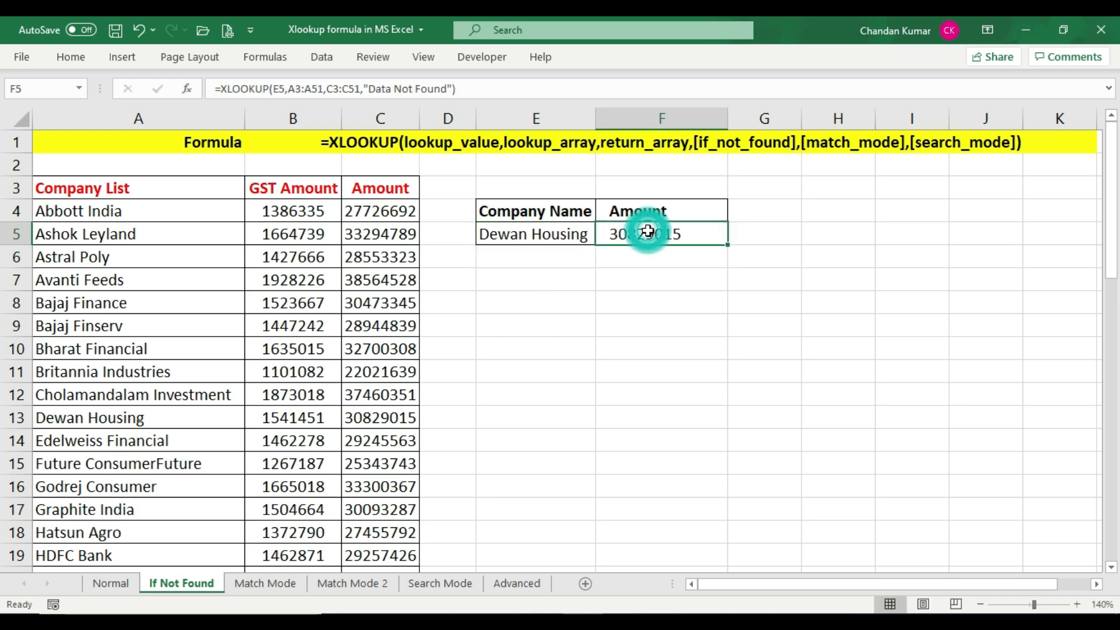
{"action": "left_click", "coordinate": [17, 418]}
{"action": "left_click", "coordinate": [388, 417]}
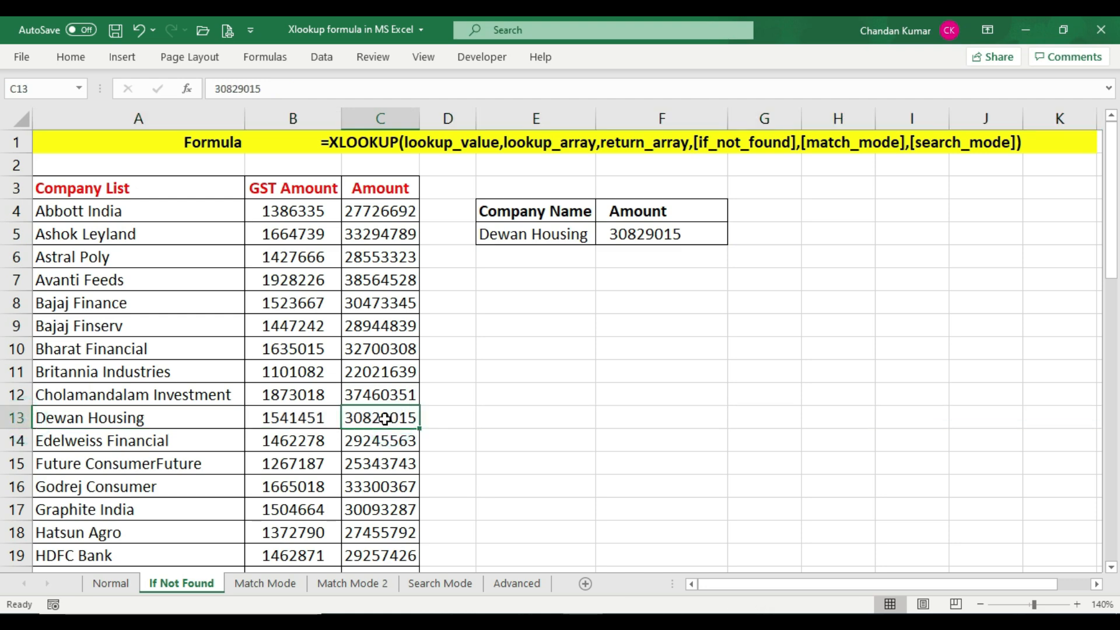
{"action": "left_click", "coordinate": [405, 419]}
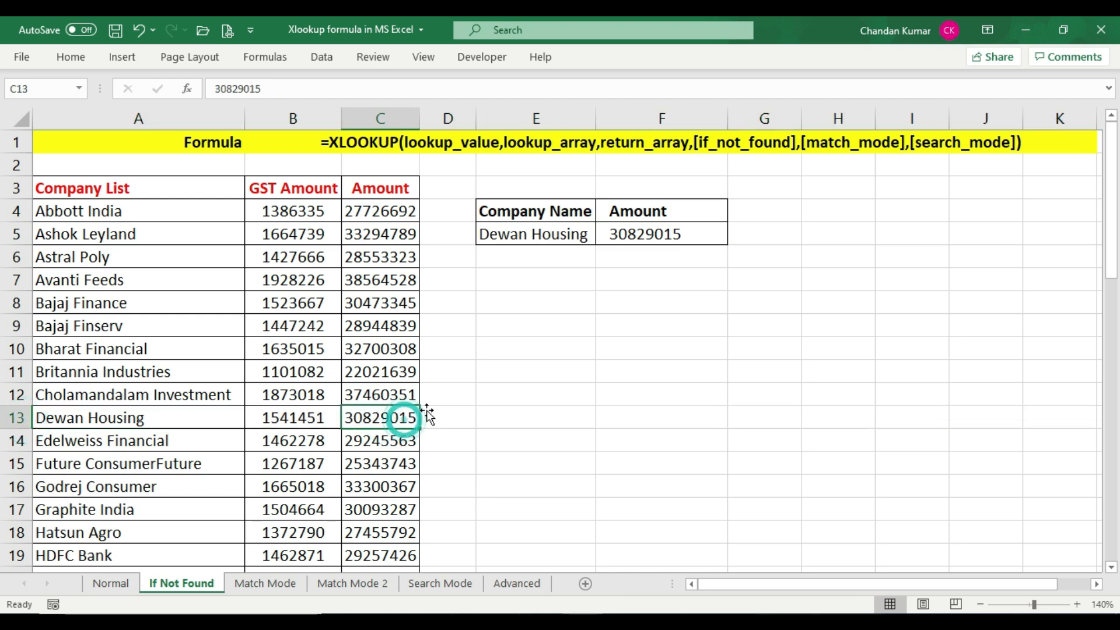
{"action": "left_click", "coordinate": [684, 234]}
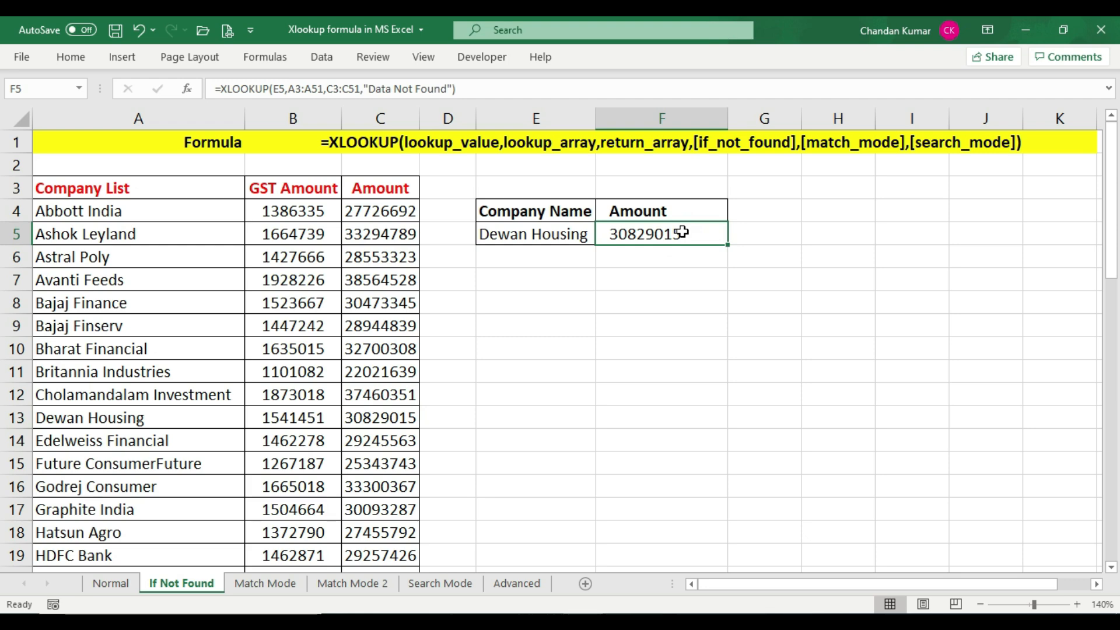
Switch to the Match Mode sheet and review the match mode options table and the Sales/Commission data
{"action": "left_click", "coordinate": [656, 143]}
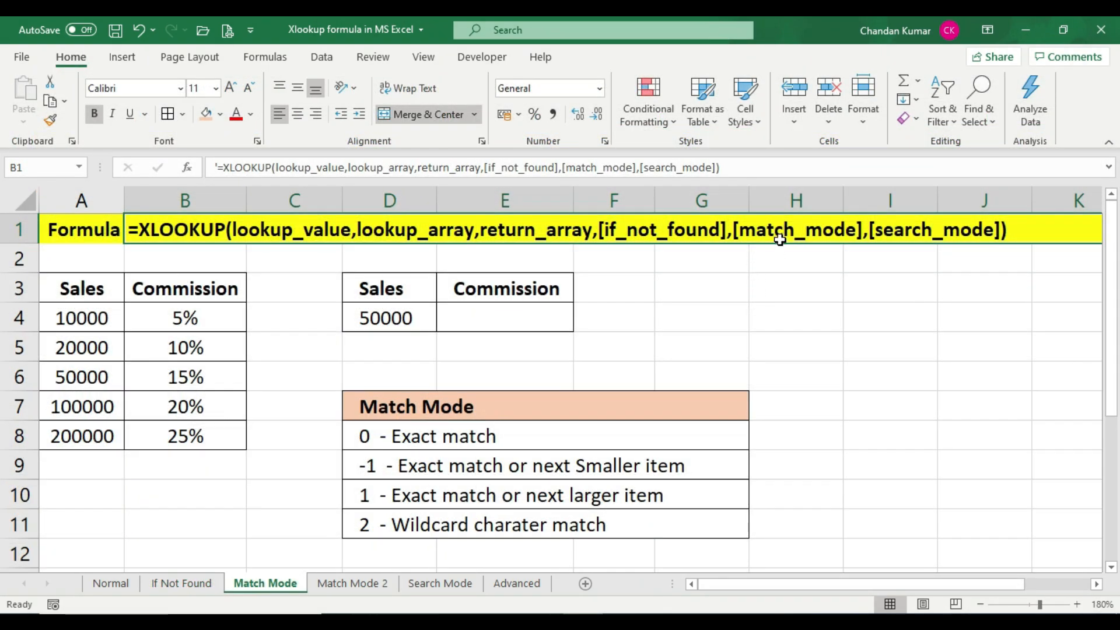
{"action": "left_click", "coordinate": [780, 240]}
{"action": "left_click_drag", "start_coordinate": [518, 441], "coordinate": [516, 516]}
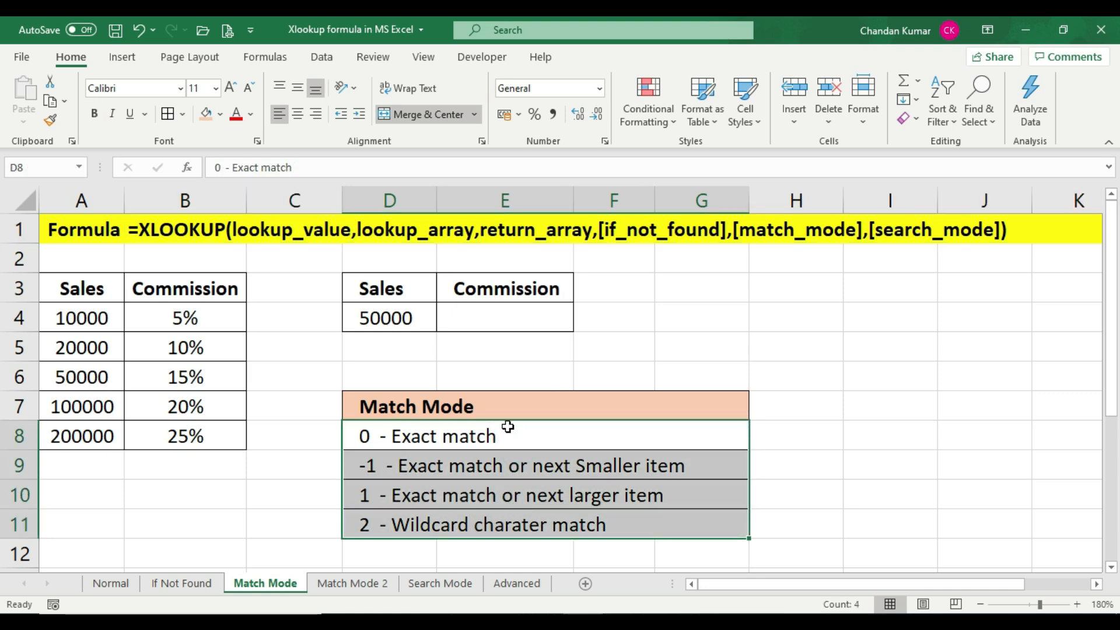
{"action": "left_click", "coordinate": [520, 410]}
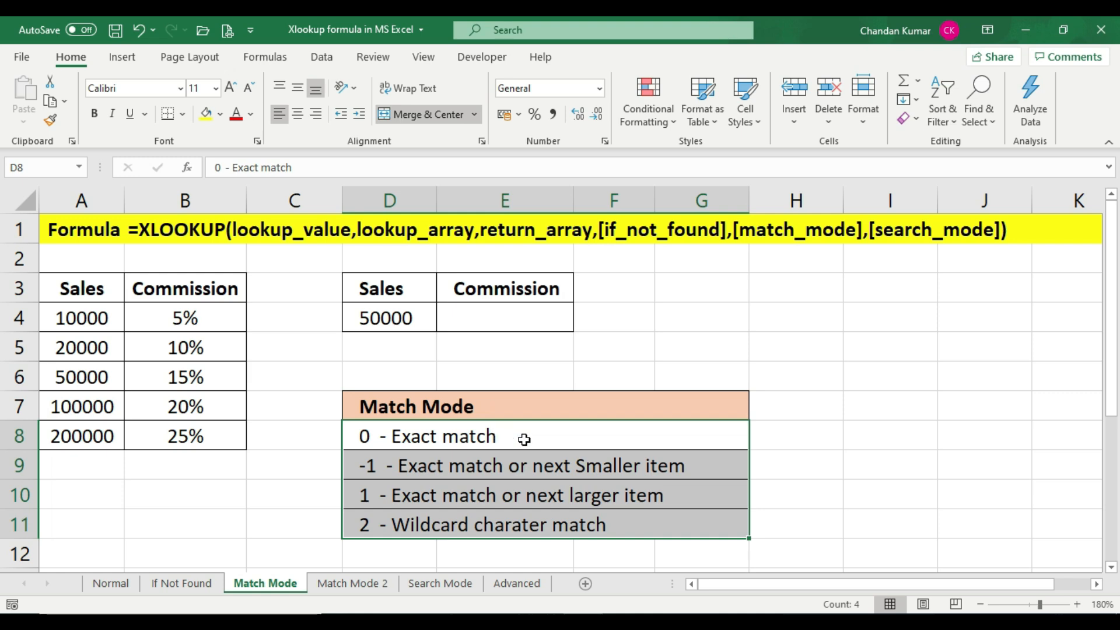
{"action": "left_click", "coordinate": [519, 436]}
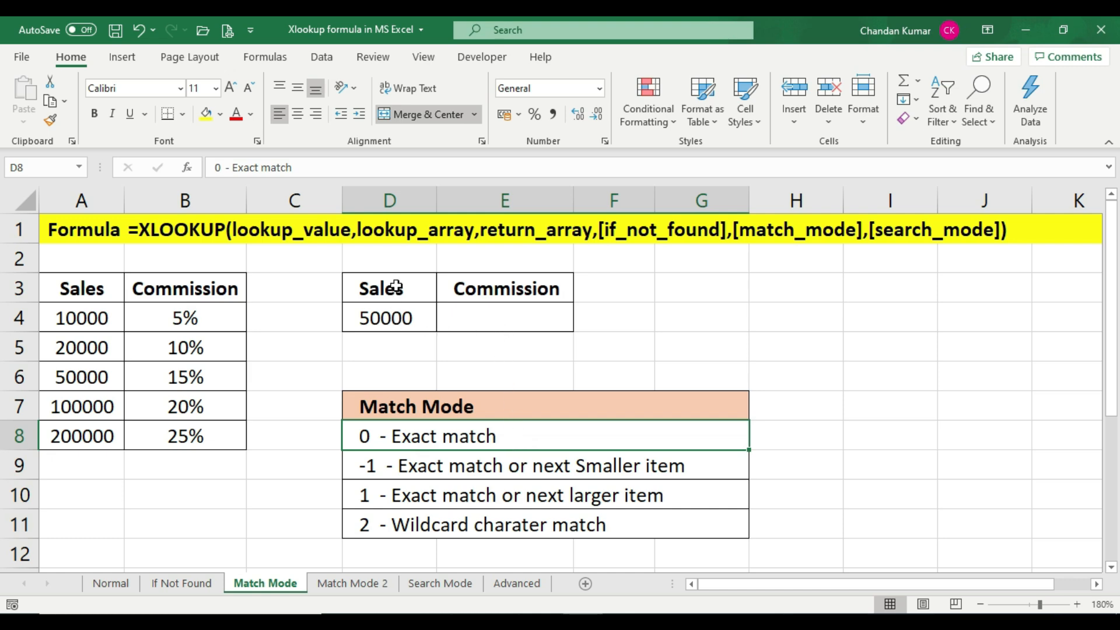
{"action": "left_click", "coordinate": [394, 317]}
{"action": "left_click", "coordinate": [494, 290]}
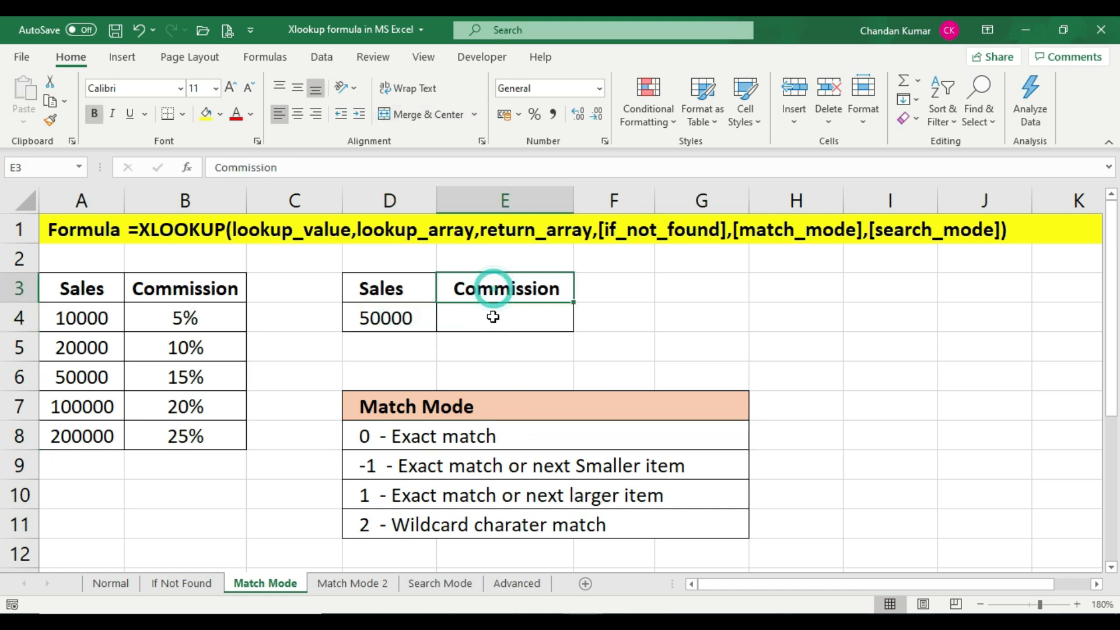
{"action": "left_click", "coordinate": [493, 313]}
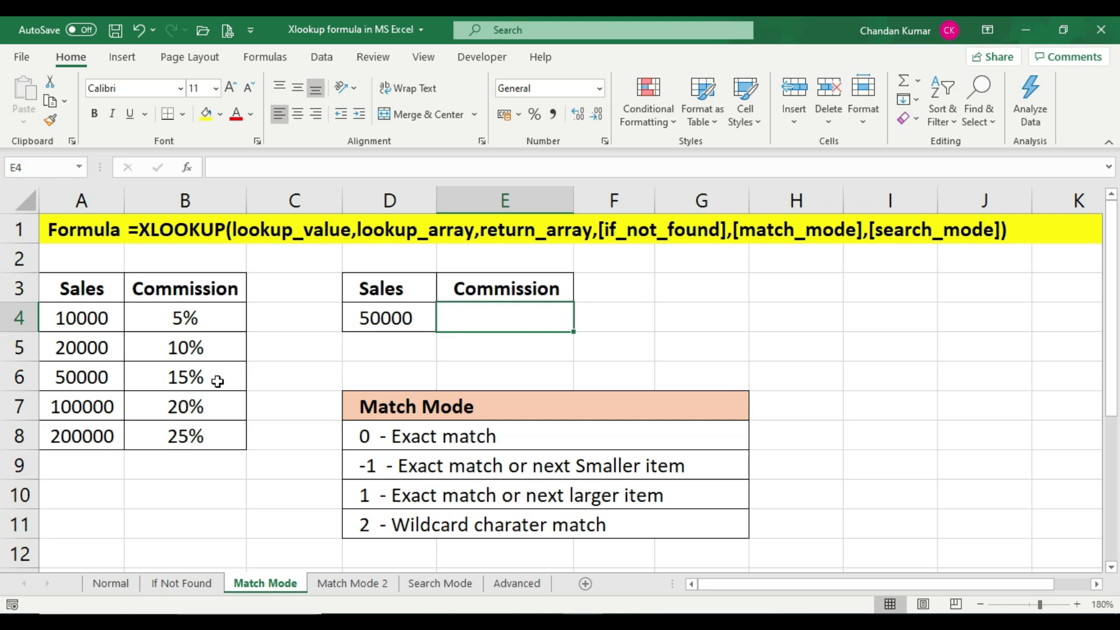
Enter =XLOOKUP(D4,A3:A8,B3:B8,,0) in E4 to look up the commission for the sales value with exact match
{"action": "left_click", "coordinate": [498, 316]}
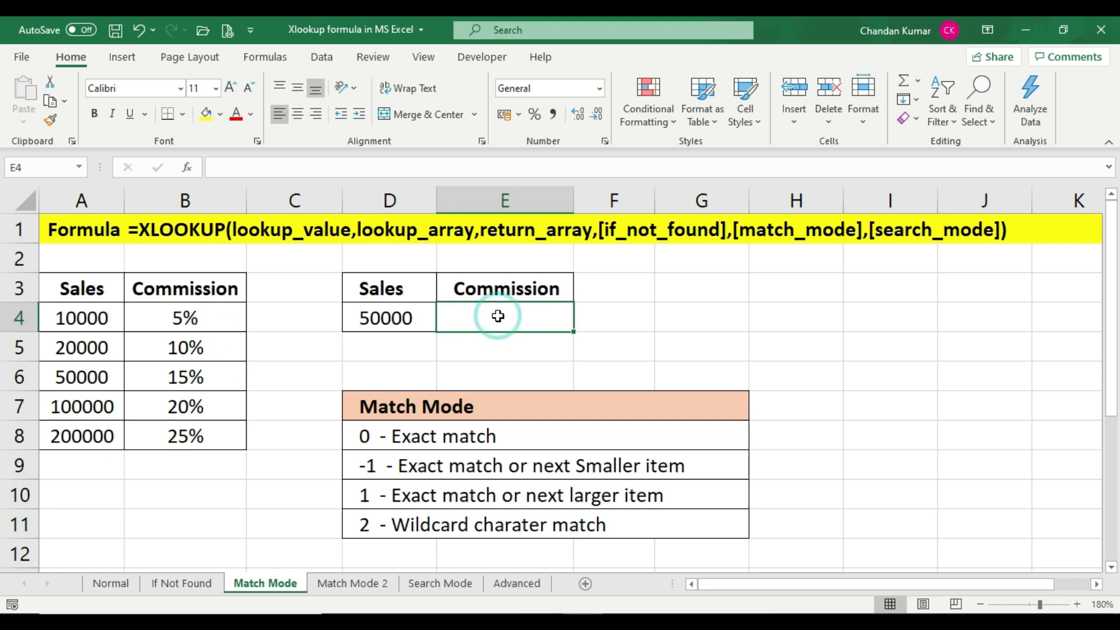
{"action": "type", "text": "=xl"}
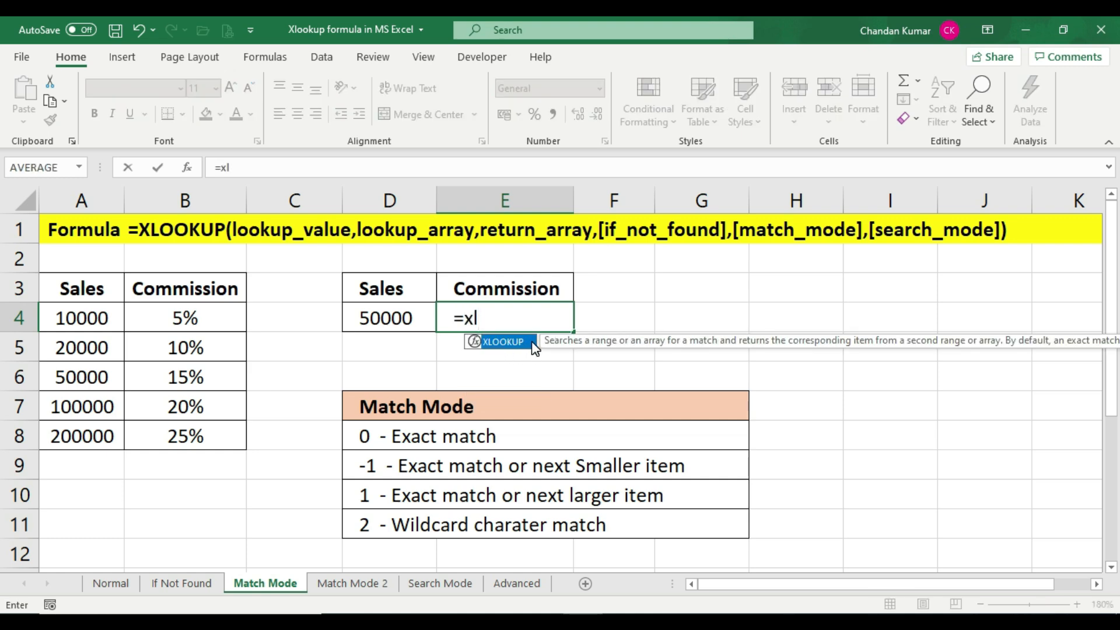
{"action": "double_click", "coordinate": [533, 344]}
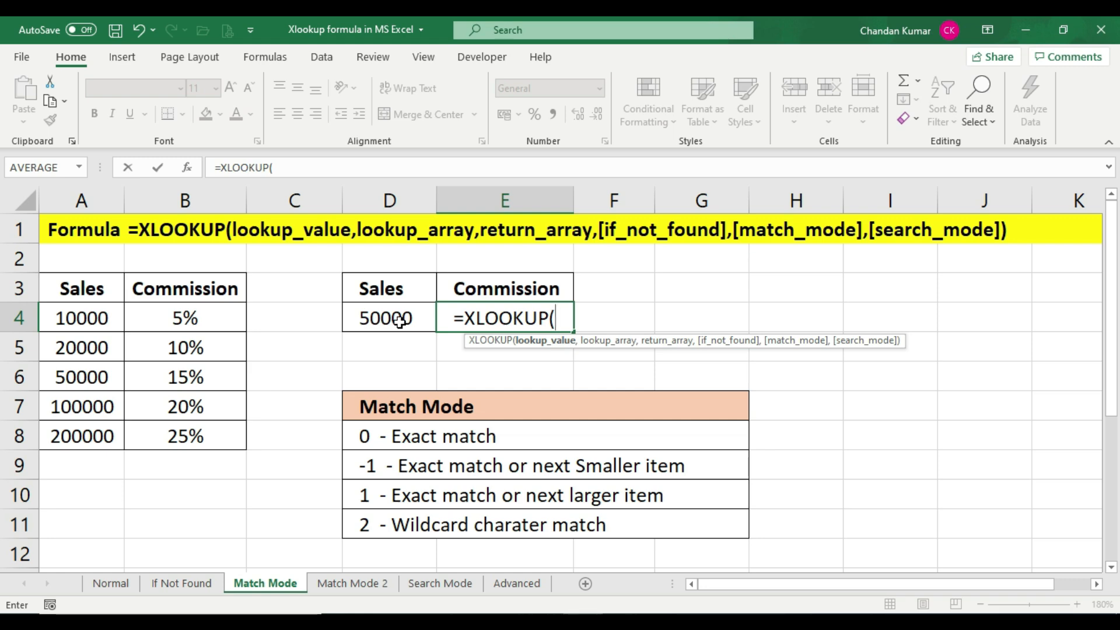
{"action": "left_click", "coordinate": [416, 317]}
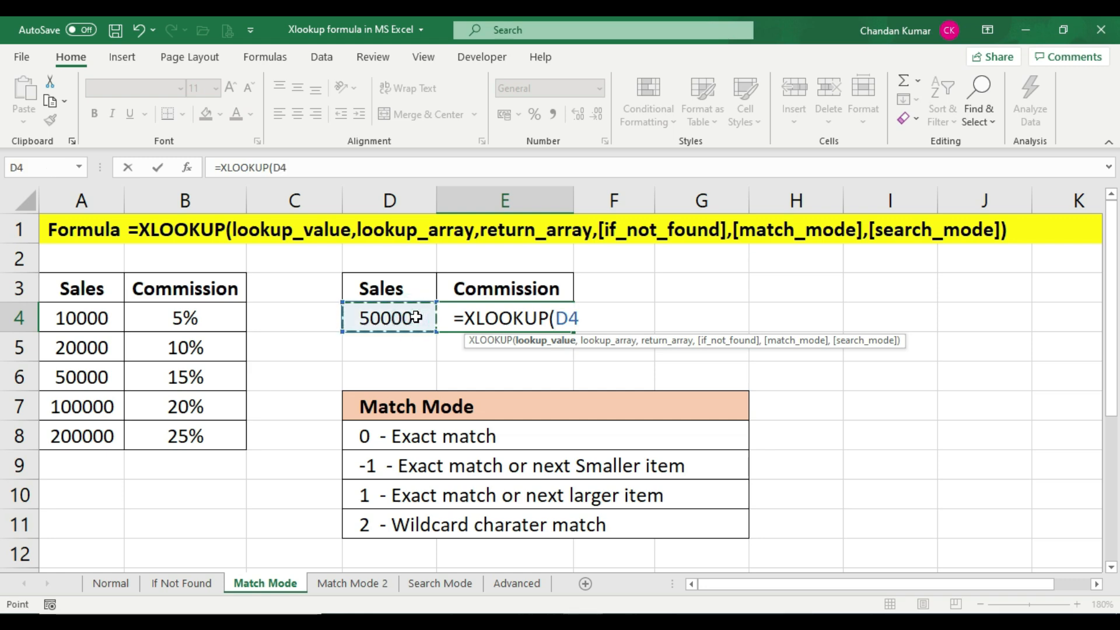
{"action": "type", "text": ","}
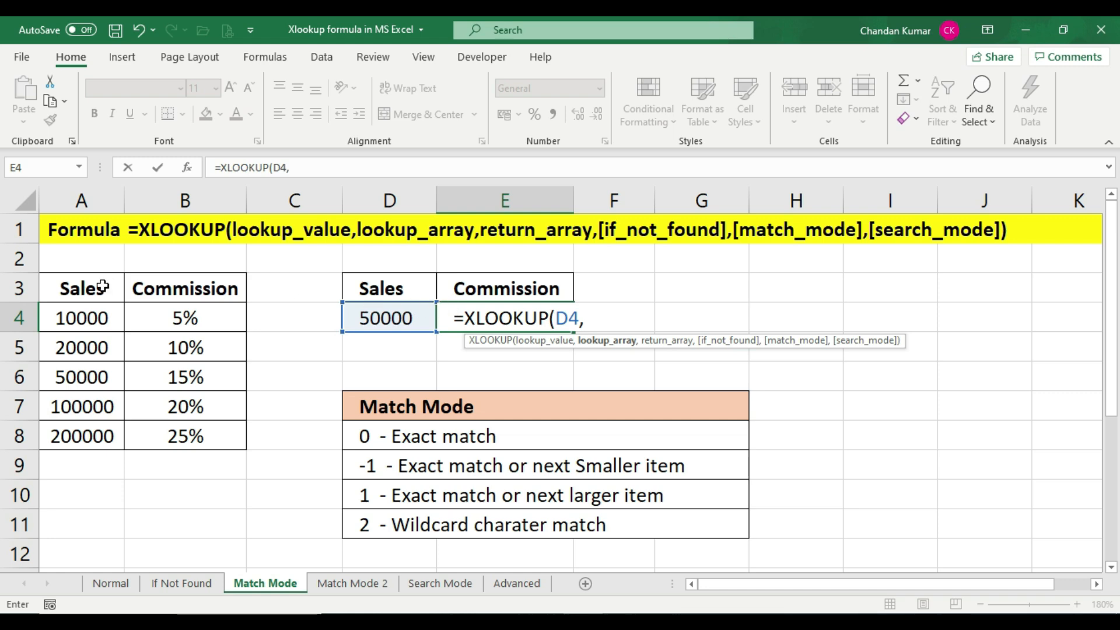
{"action": "left_click_drag", "start_coordinate": [96, 284], "coordinate": [88, 435]}
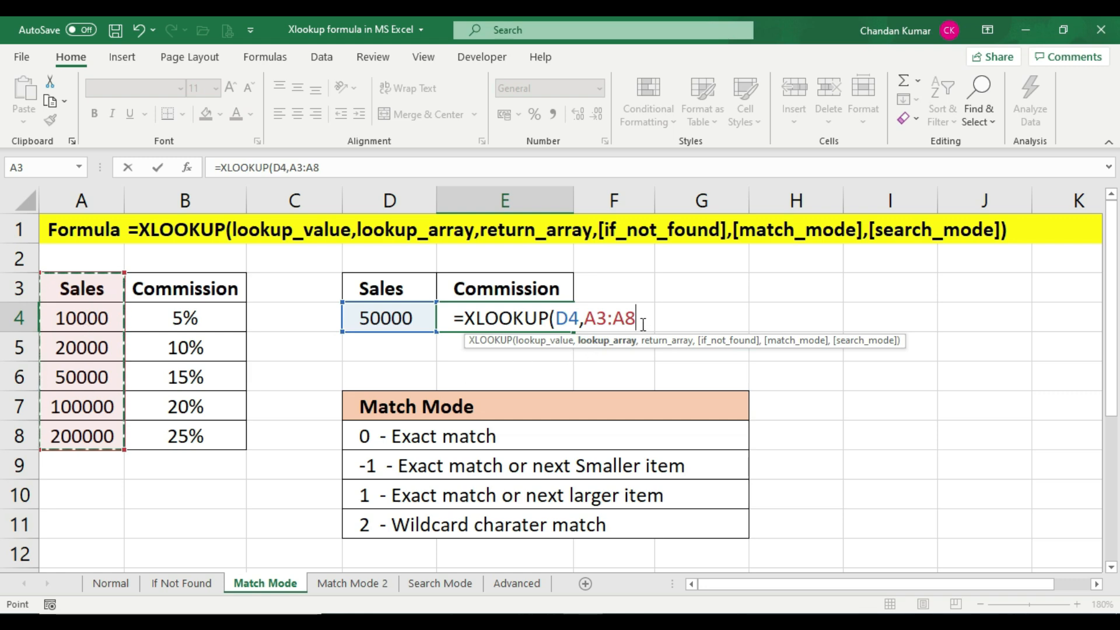
{"action": "type", "text": ","}
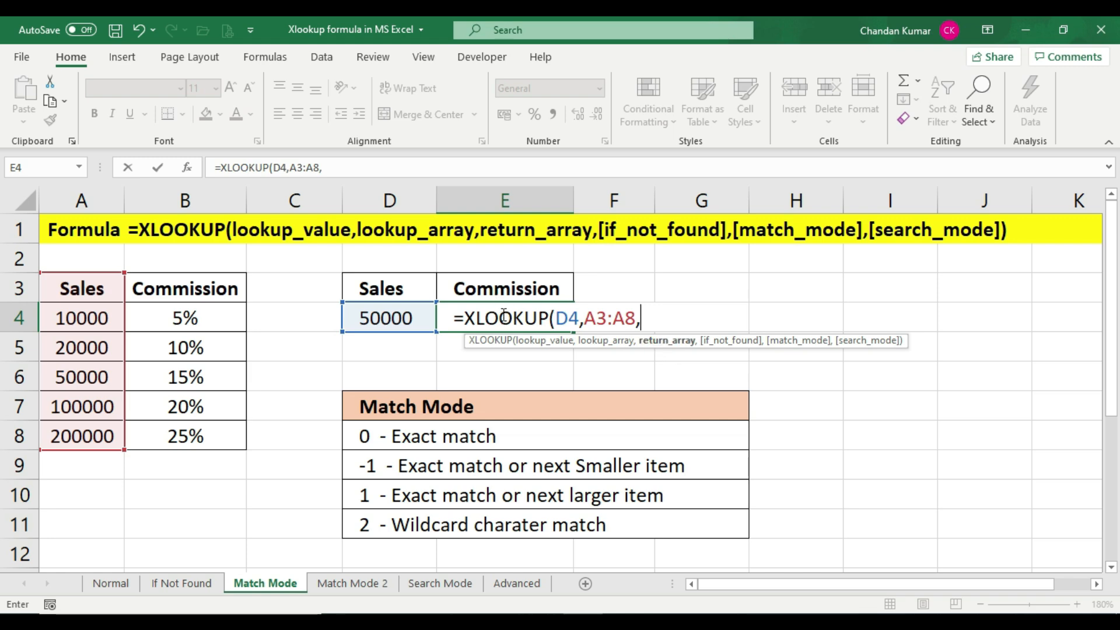
{"action": "left_click_drag", "start_coordinate": [181, 282], "coordinate": [183, 438]}
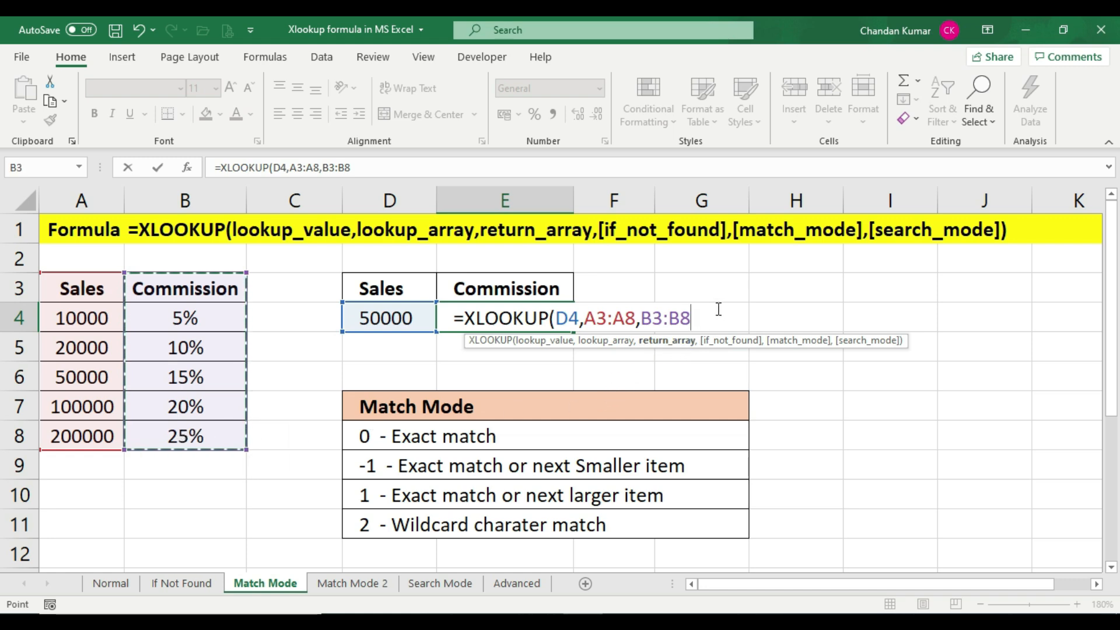
{"action": "type", "text": ","}
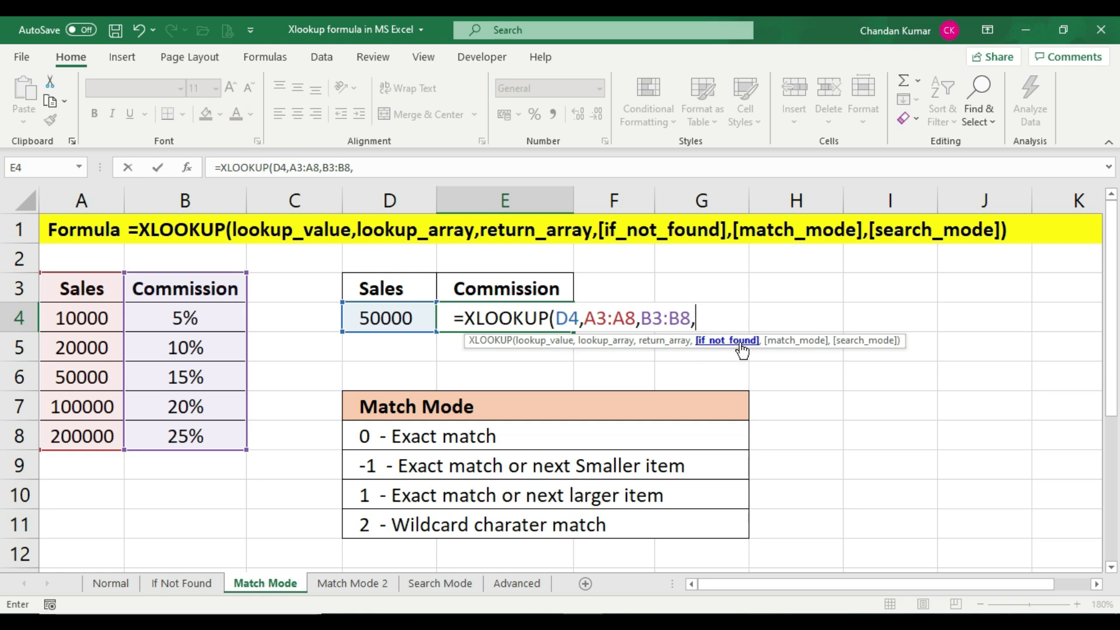
{"action": "type", "text": ","}
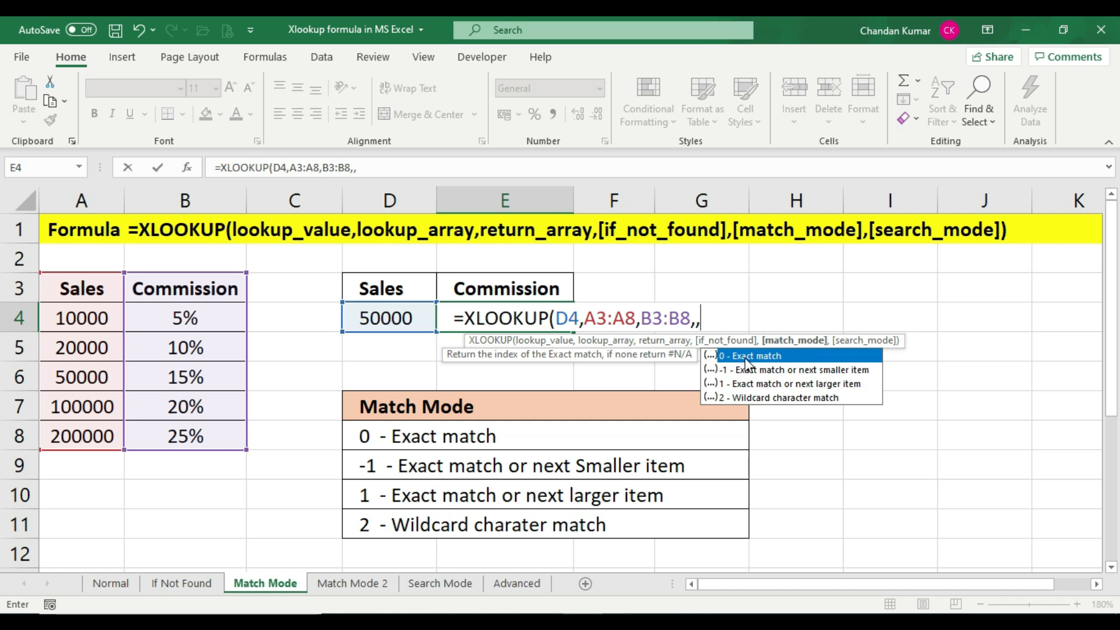
{"action": "type", "text": "0)"}
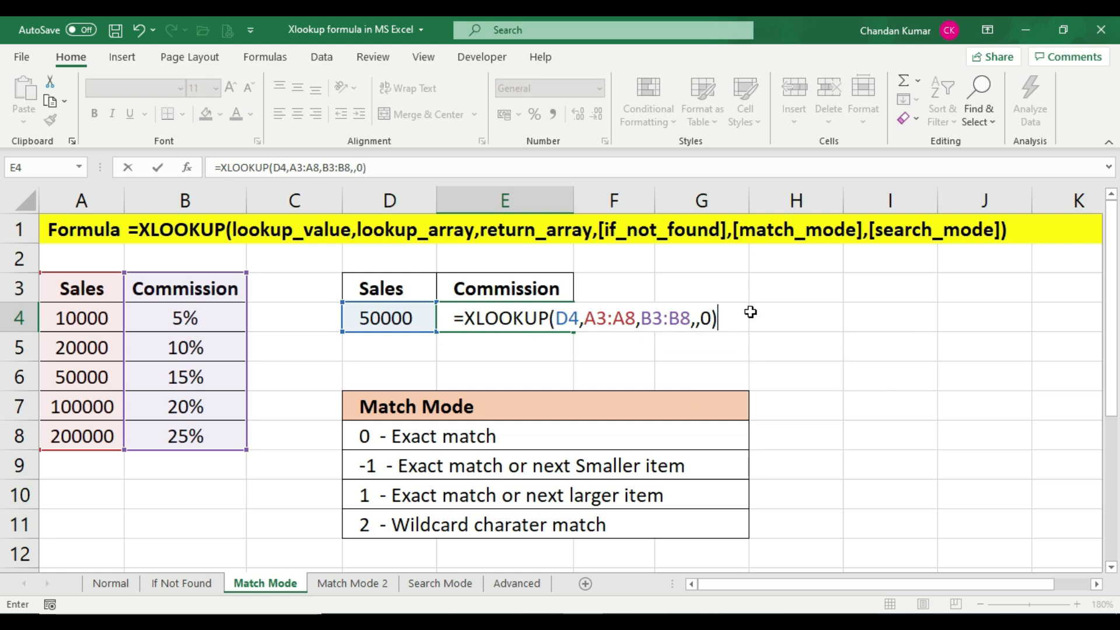
{"action": "key", "text": "Return"}
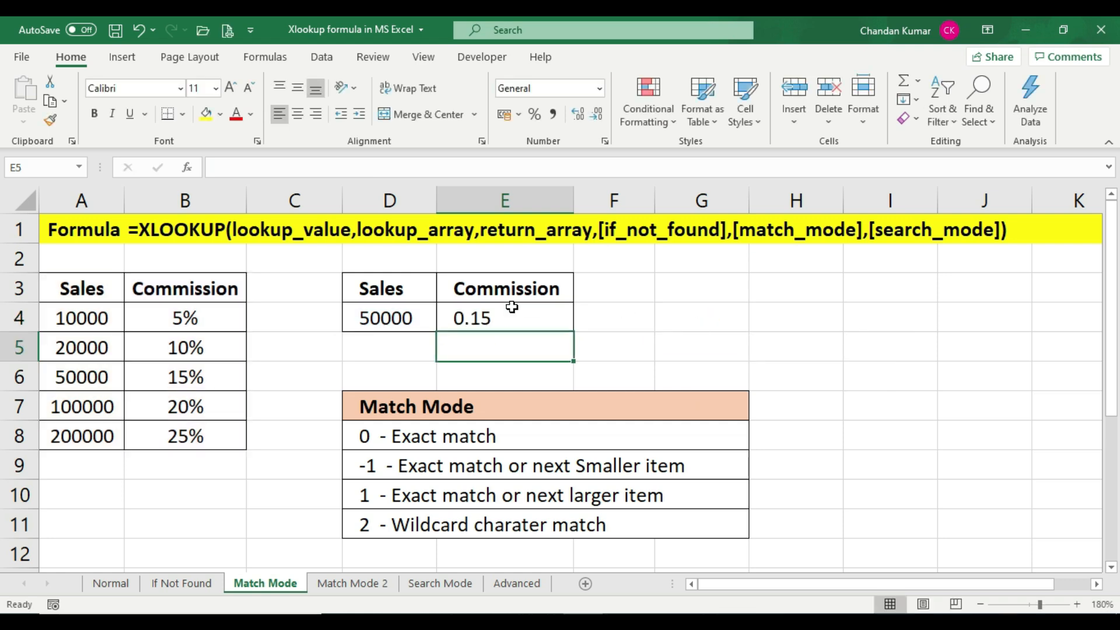
Format the E4 commission as a percentage and compare it with the 50000 row in the table
{"action": "left_click", "coordinate": [511, 307]}
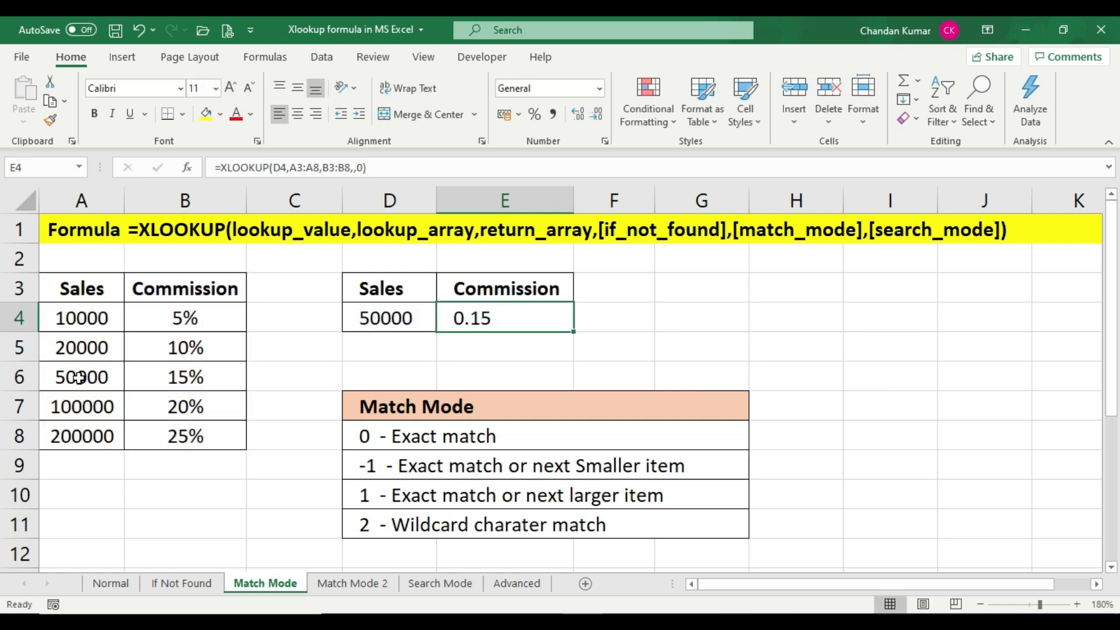
{"action": "left_click", "coordinate": [210, 378]}
{"action": "left_click", "coordinate": [514, 315]}
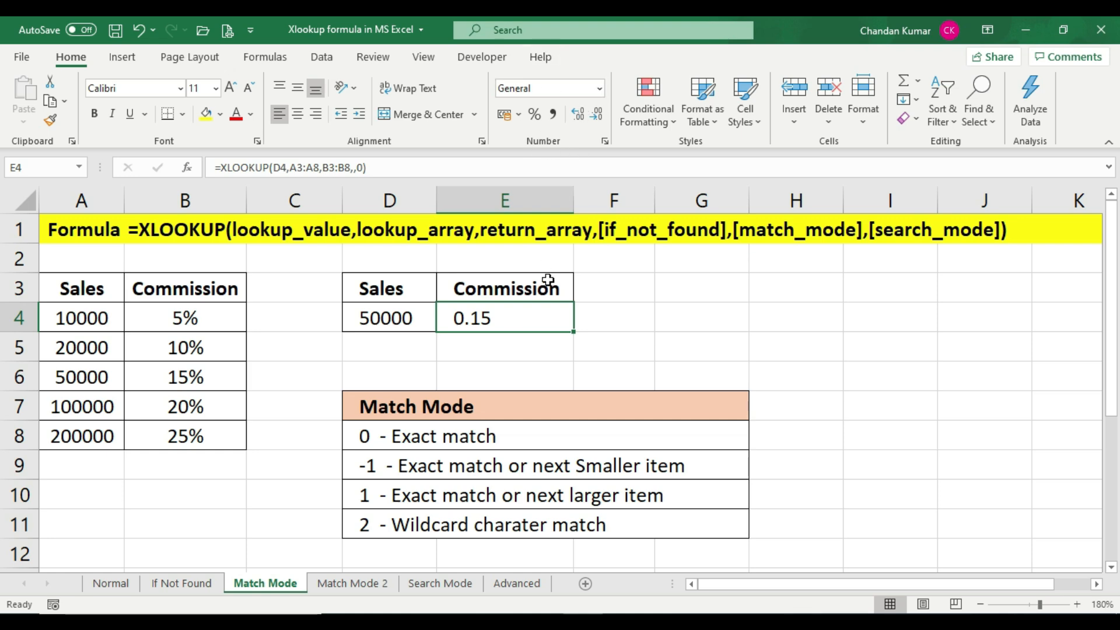
{"action": "left_click", "coordinate": [529, 313]}
{"action": "left_click", "coordinate": [535, 116]}
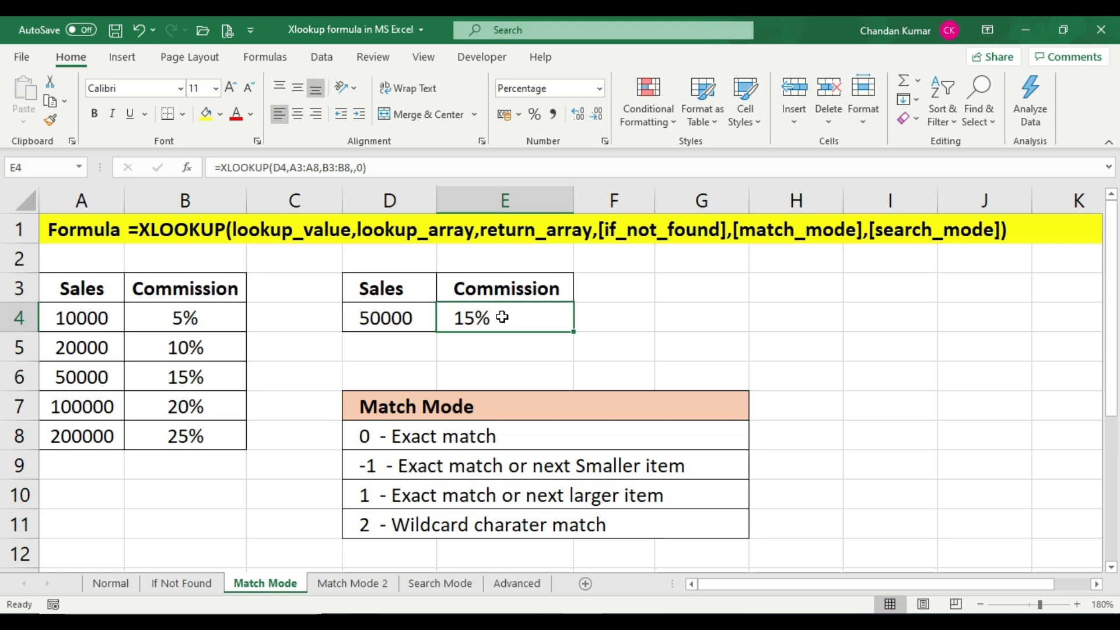
{"action": "left_click", "coordinate": [80, 374]}
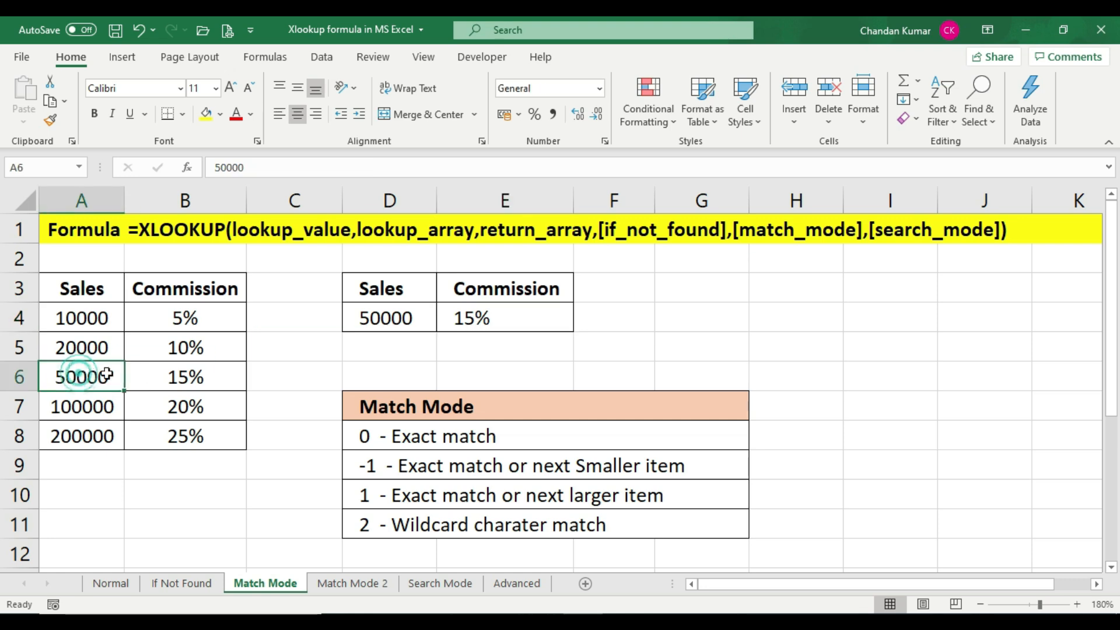
{"action": "left_click", "coordinate": [205, 374]}
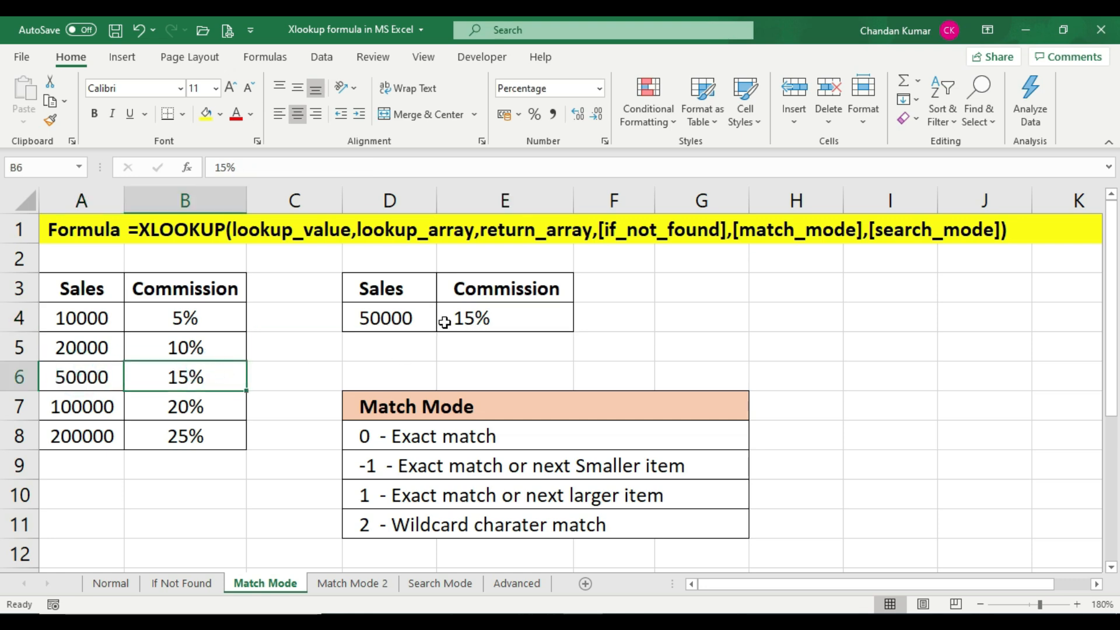
Change the sales value in D4 to 100000
{"action": "left_click", "coordinate": [478, 315]}
{"action": "left_click", "coordinate": [362, 321]}
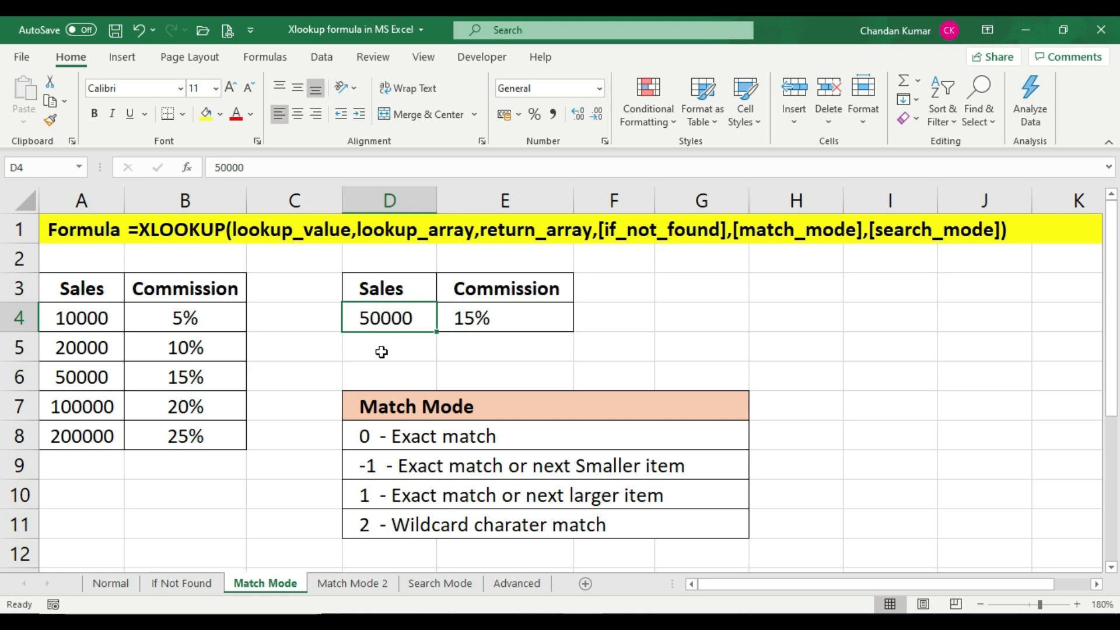
{"action": "type", "text": "1000"}
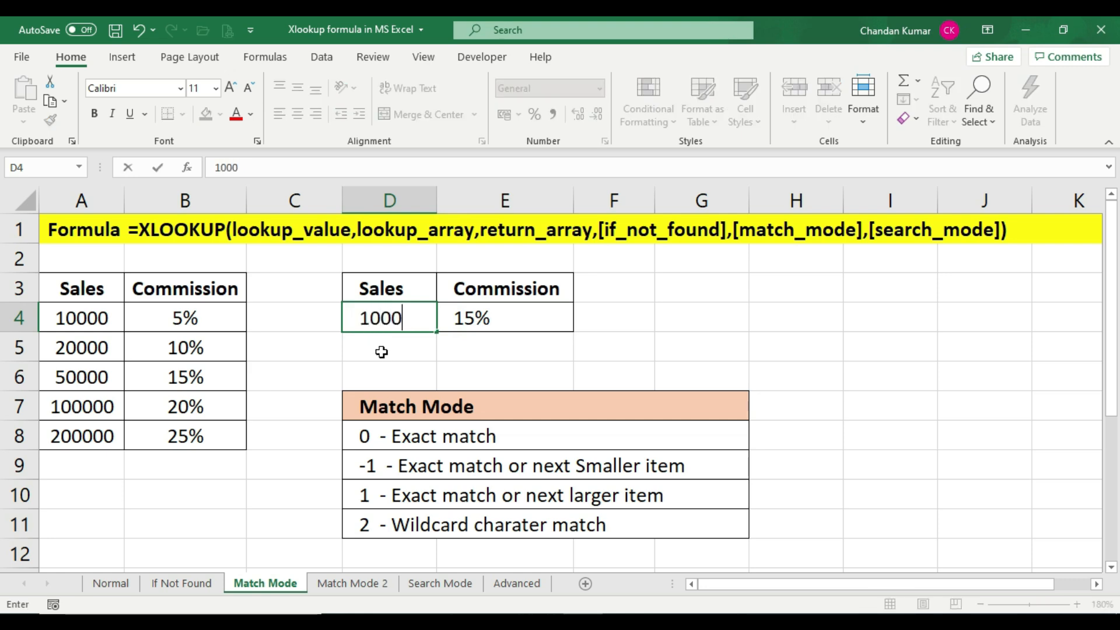
{"action": "type", "text": "00"}
{"action": "key", "text": "Return"}
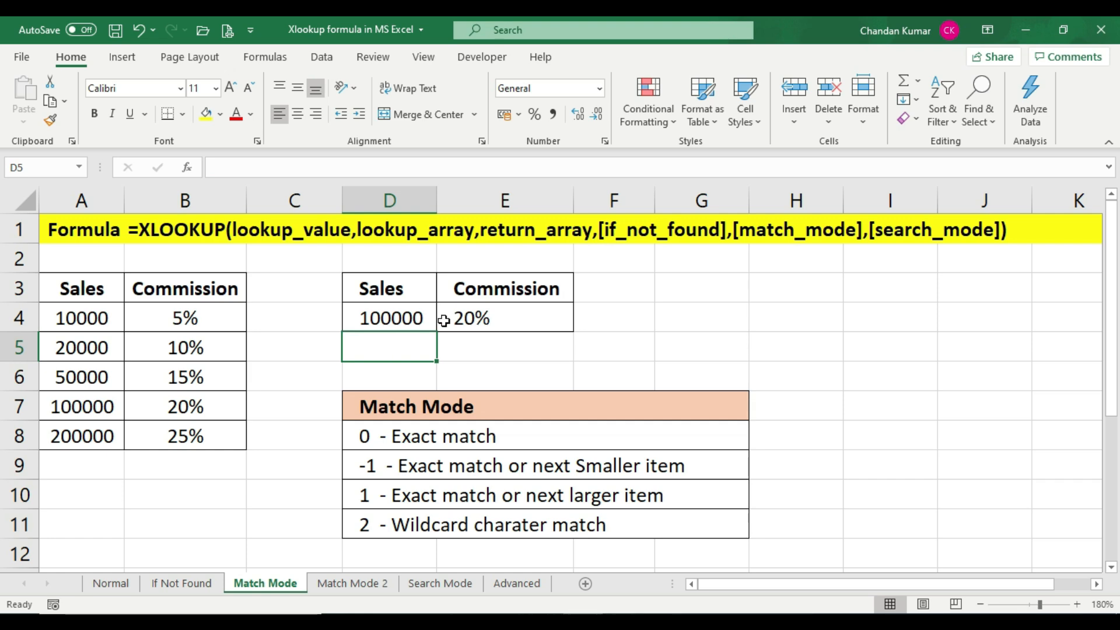
Compare the E4 commission result with the 100000 row in the Sales/Commission table
{"action": "left_click", "coordinate": [526, 317]}
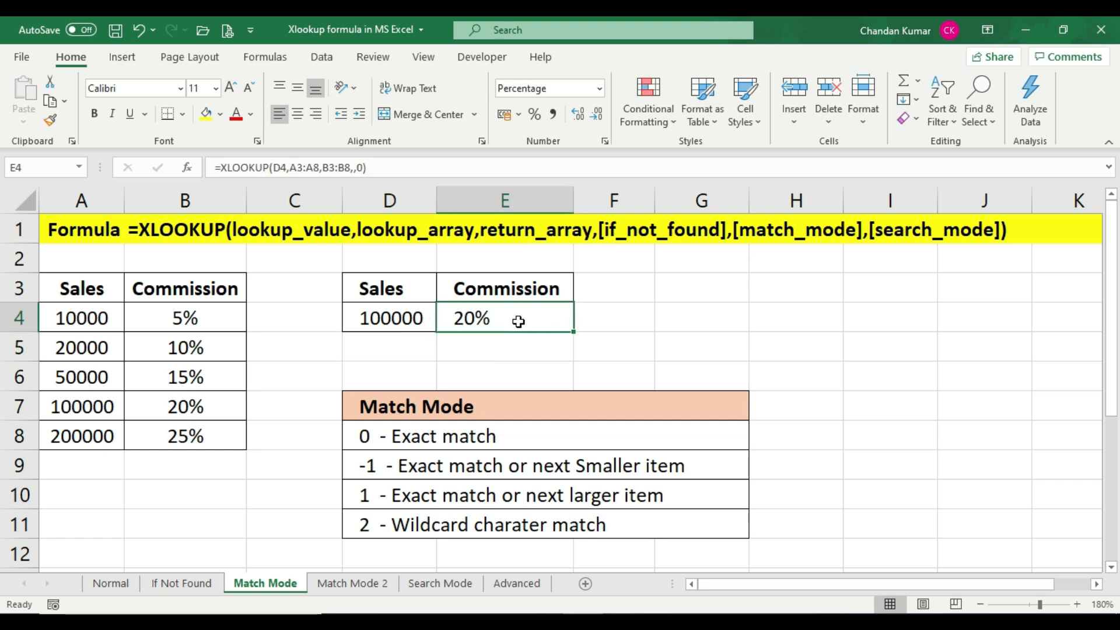
{"action": "left_click", "coordinate": [84, 407]}
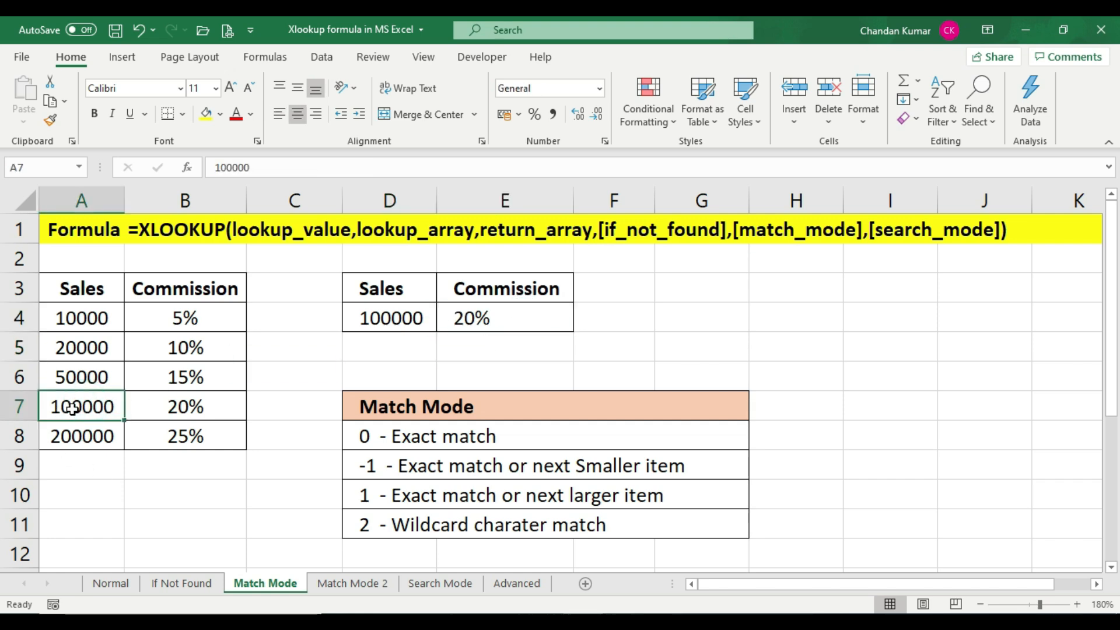
{"action": "left_click", "coordinate": [222, 412]}
{"action": "left_click", "coordinate": [430, 316]}
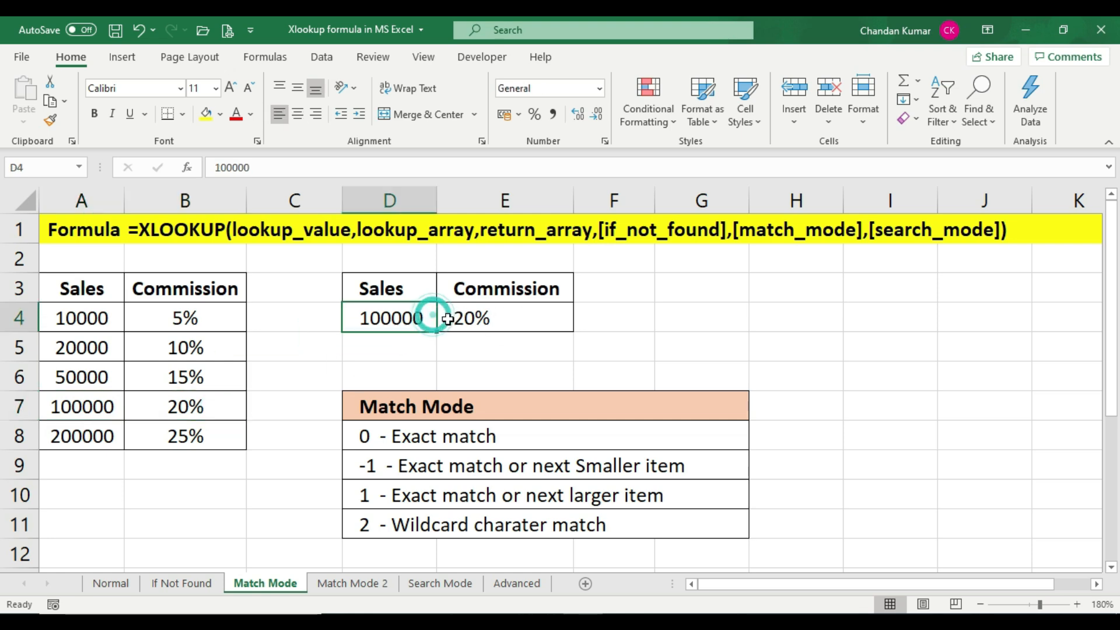
{"action": "left_click", "coordinate": [511, 315]}
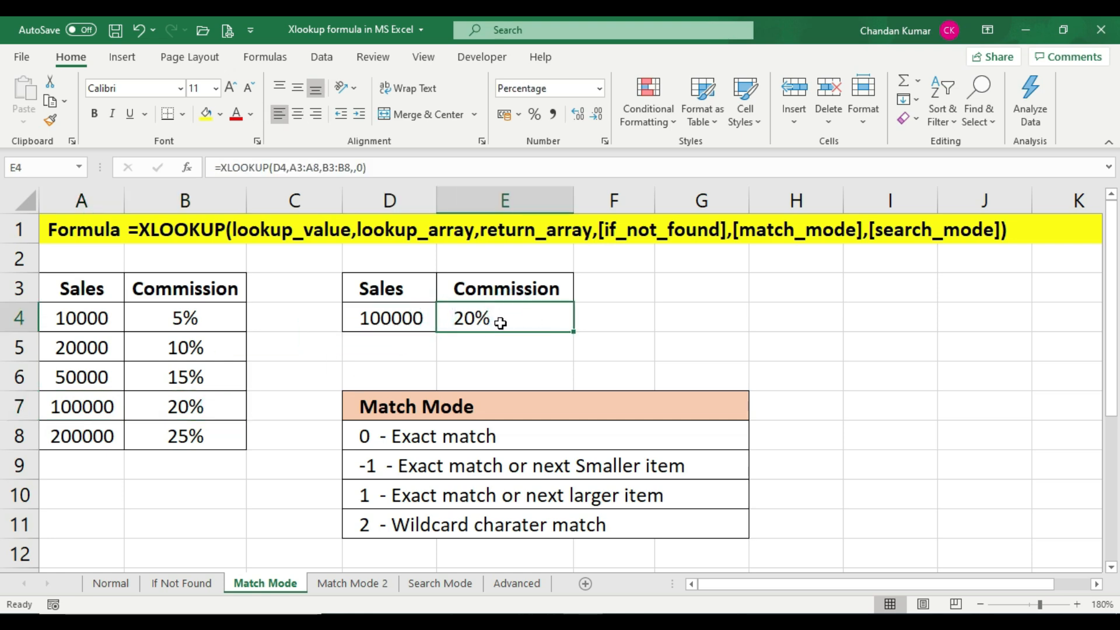
Review the -1 match mode option against the 50000 and 20000 rows of the table
{"action": "left_click", "coordinate": [495, 445]}
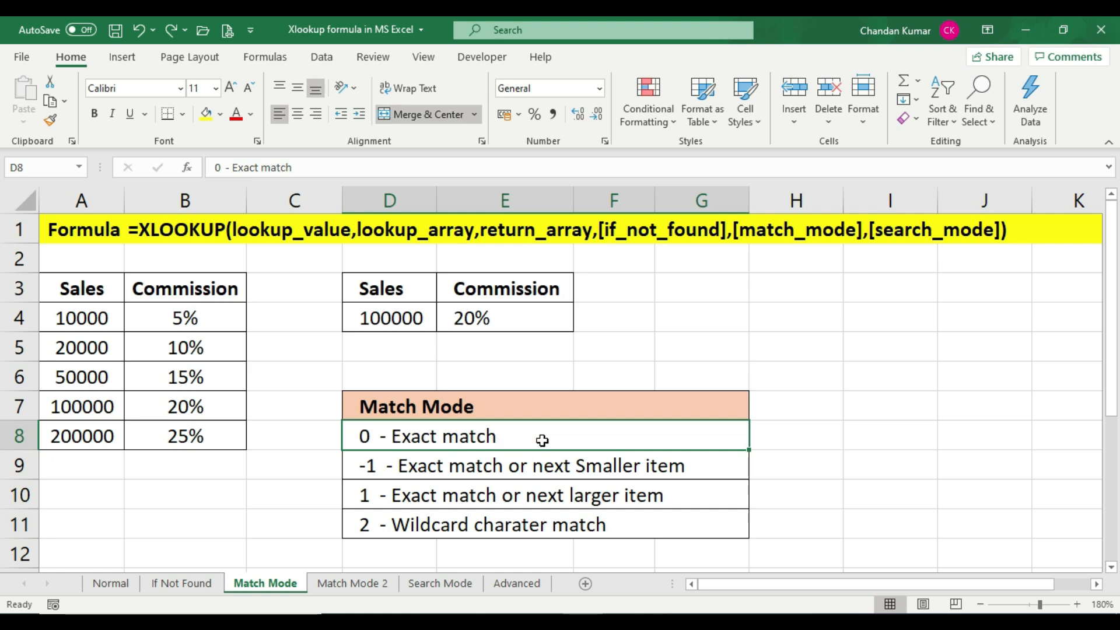
{"action": "left_click", "coordinate": [394, 470]}
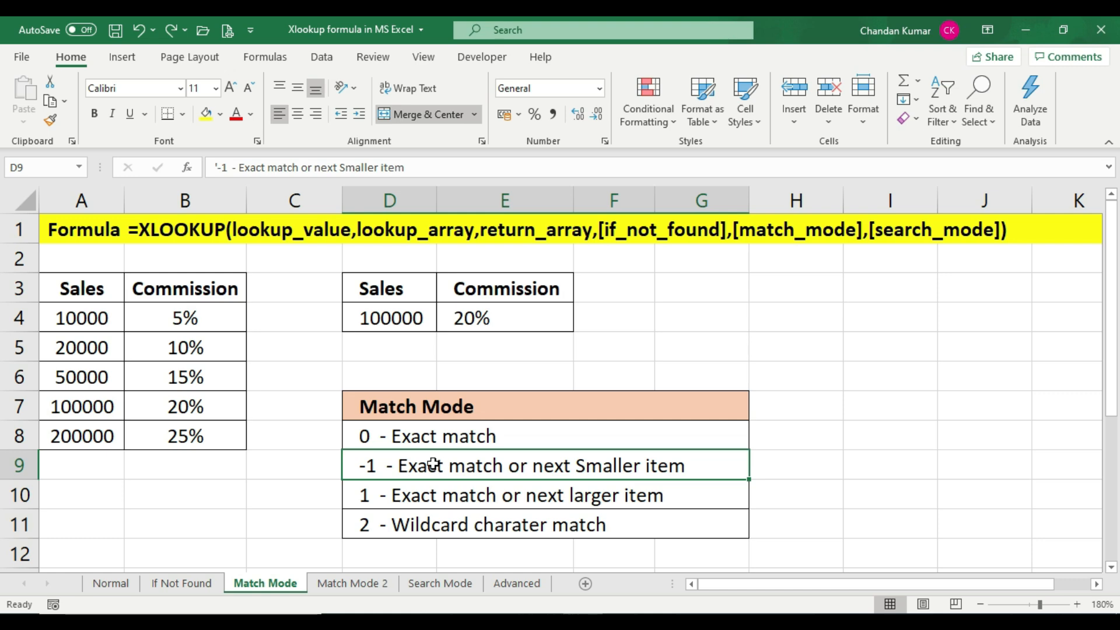
{"action": "left_click", "coordinate": [89, 374]}
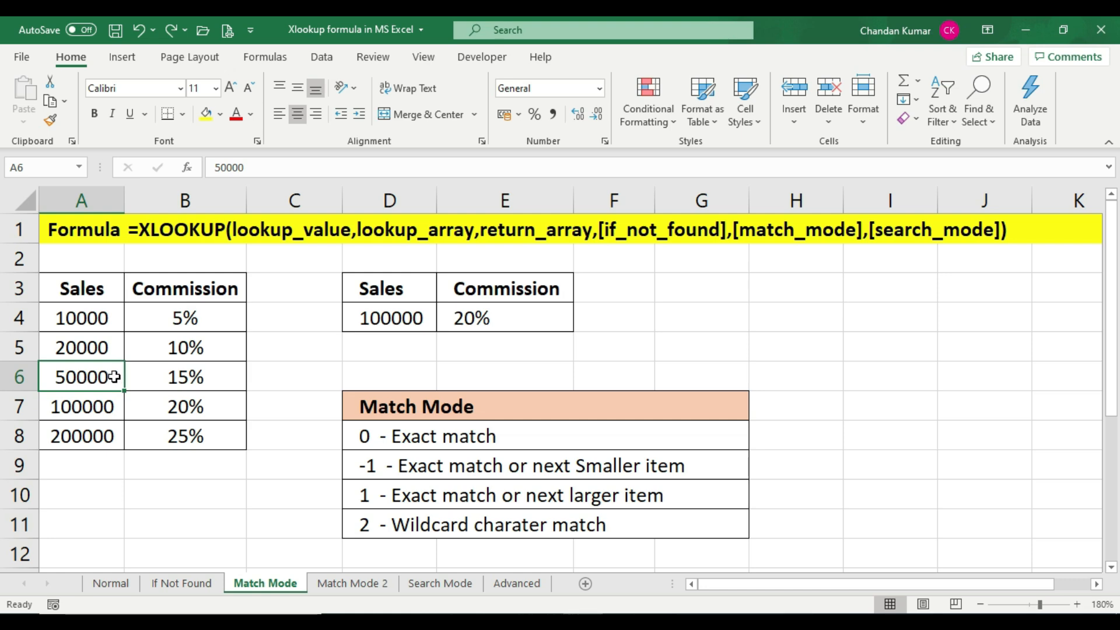
{"action": "left_click", "coordinate": [175, 376]}
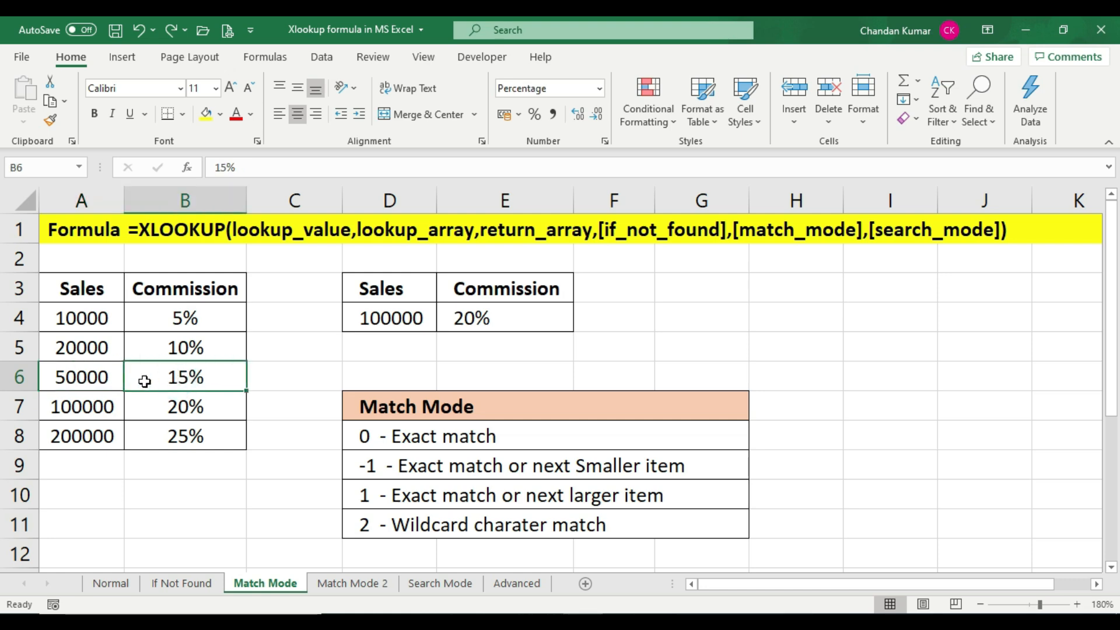
{"action": "left_click", "coordinate": [104, 377]}
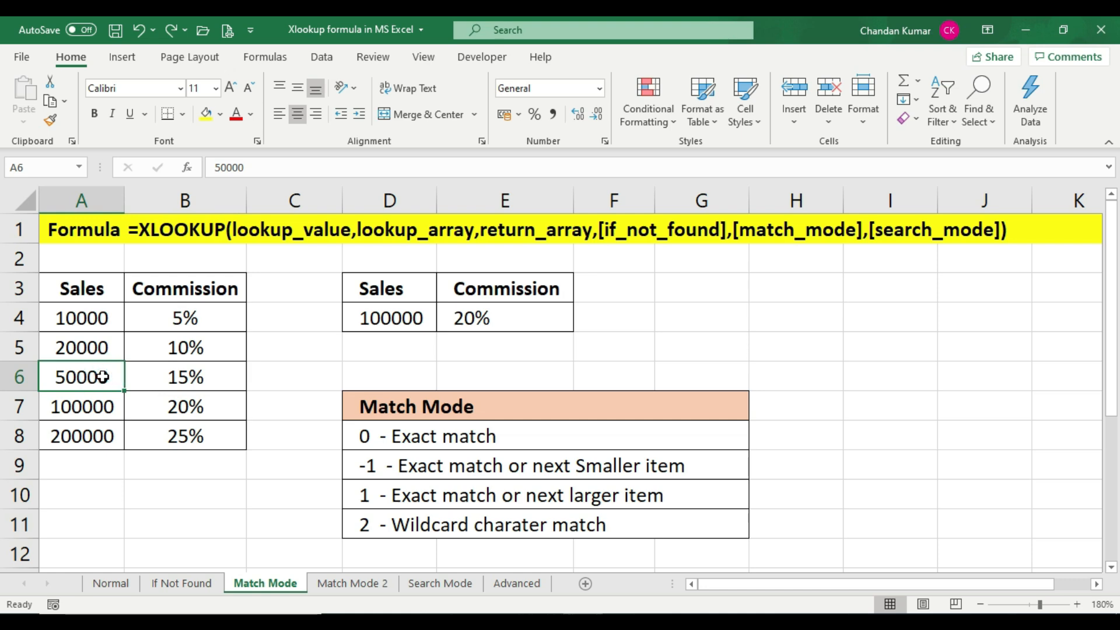
{"action": "left_click", "coordinate": [219, 343]}
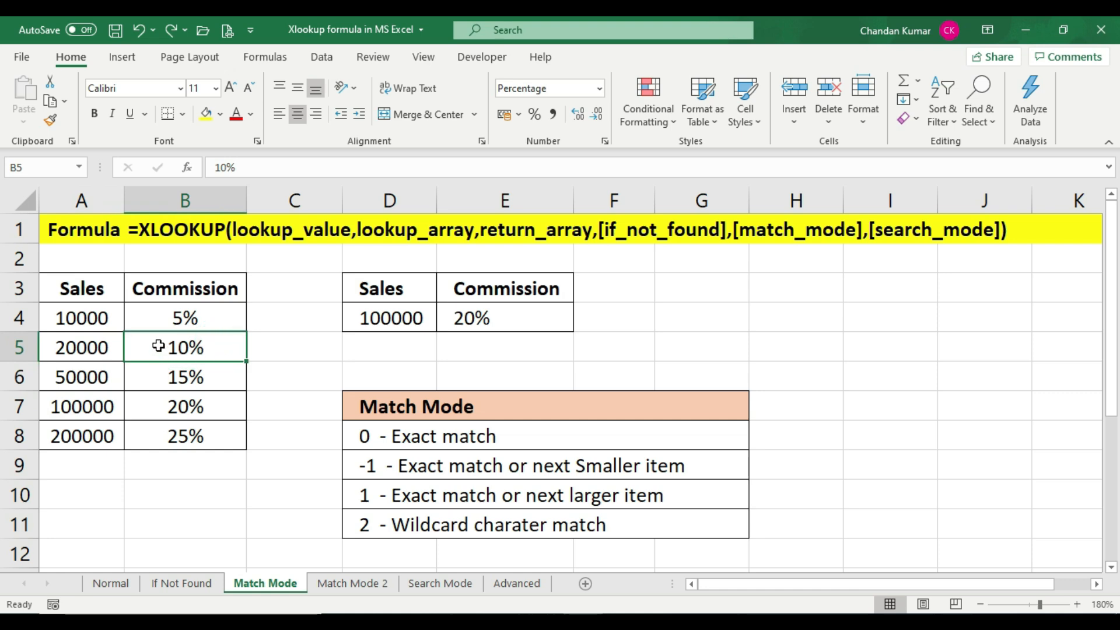
{"action": "left_click", "coordinate": [115, 374]}
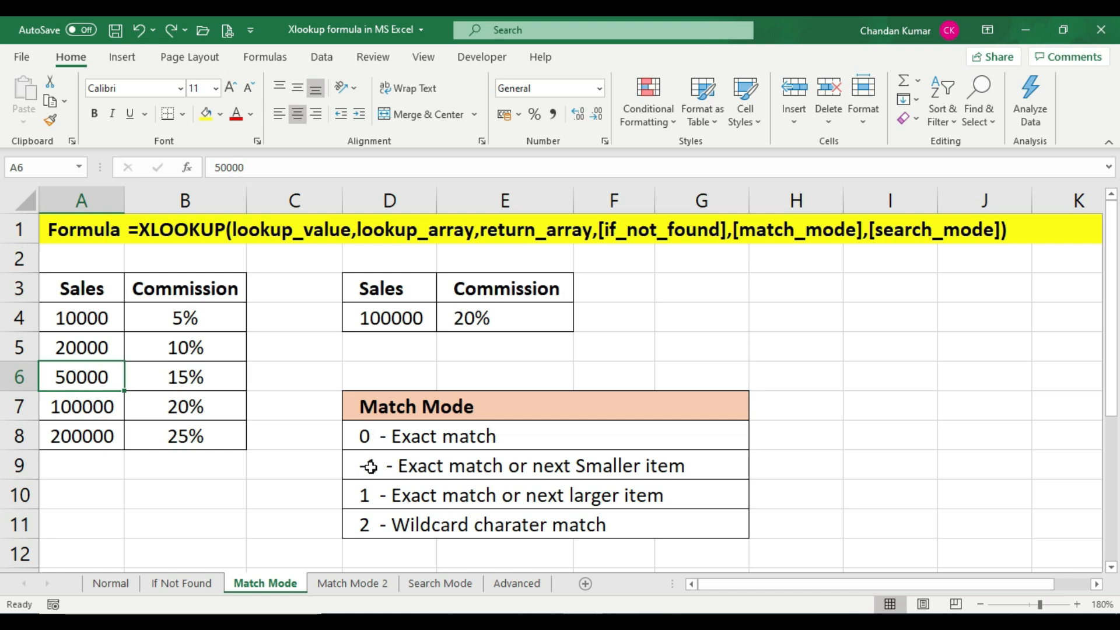
{"action": "left_click", "coordinate": [390, 467]}
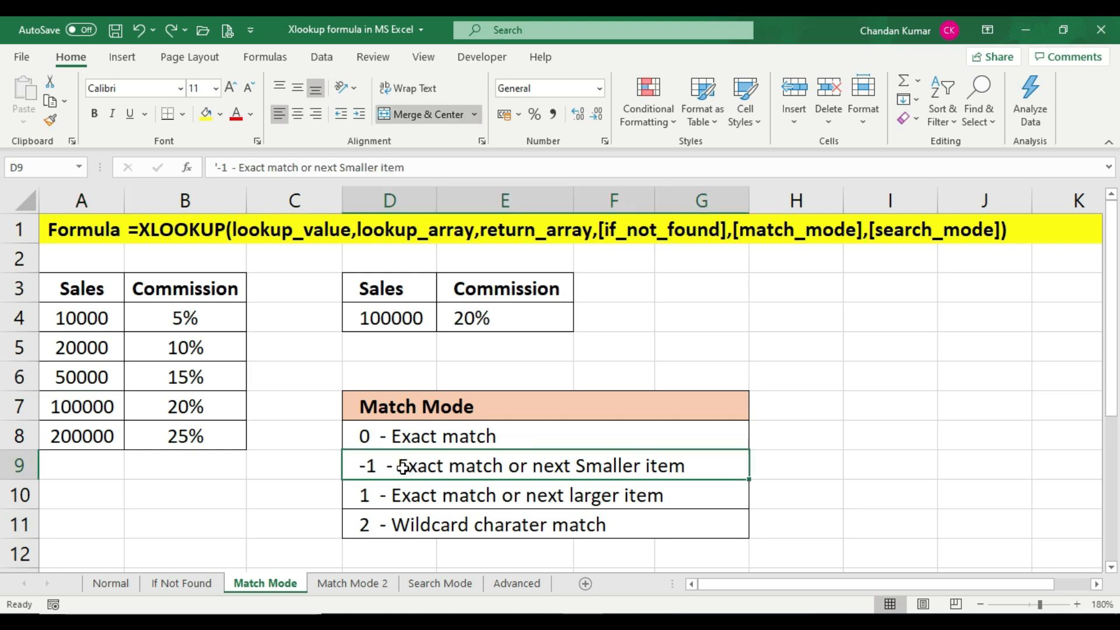
Change the sales value in D4 to 45000
{"action": "left_click", "coordinate": [378, 326]}
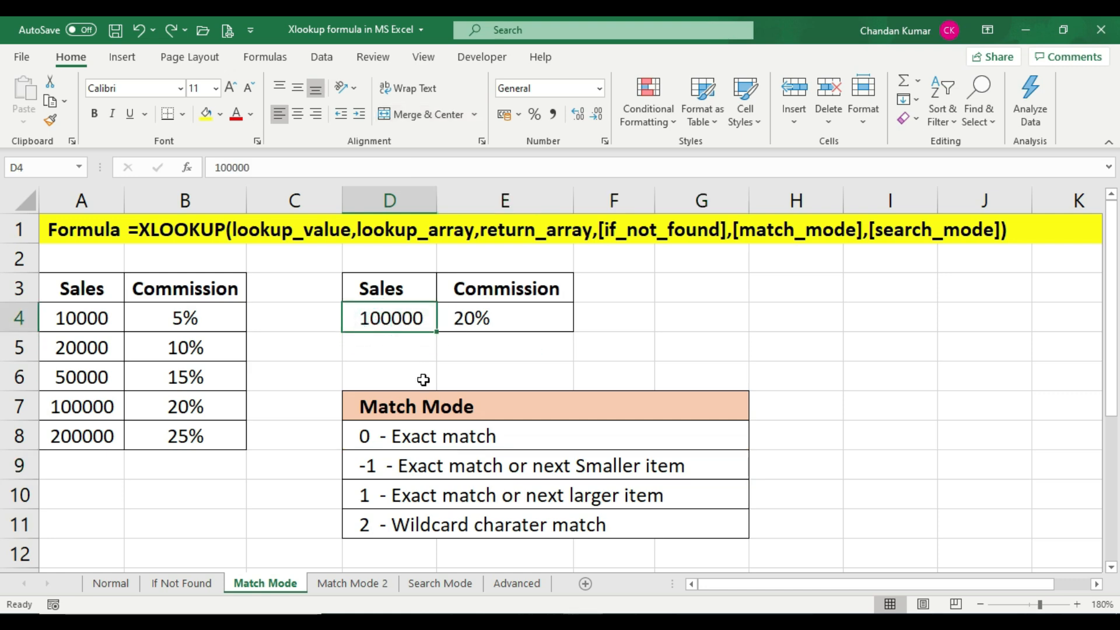
{"action": "type", "text": "45000"}
{"action": "key", "text": "Tab"}
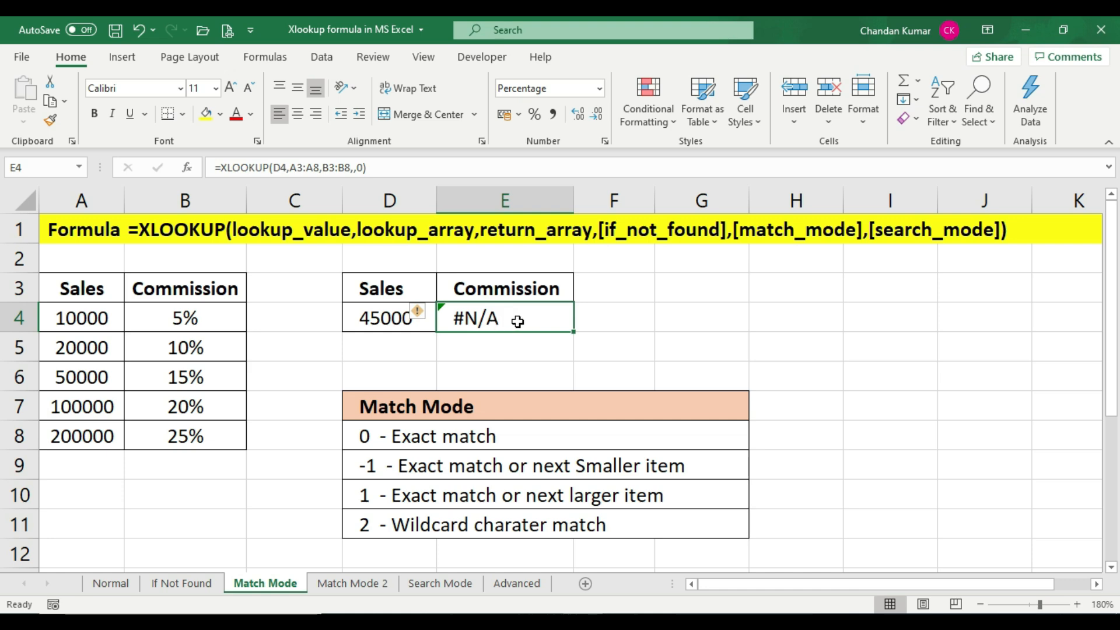
Edit the E4 formula to use match mode -1: =XLOOKUP(D4,A3:A8,B3:B8,,-1)
{"action": "left_click_drag", "start_coordinate": [82, 318], "coordinate": [86, 436]}
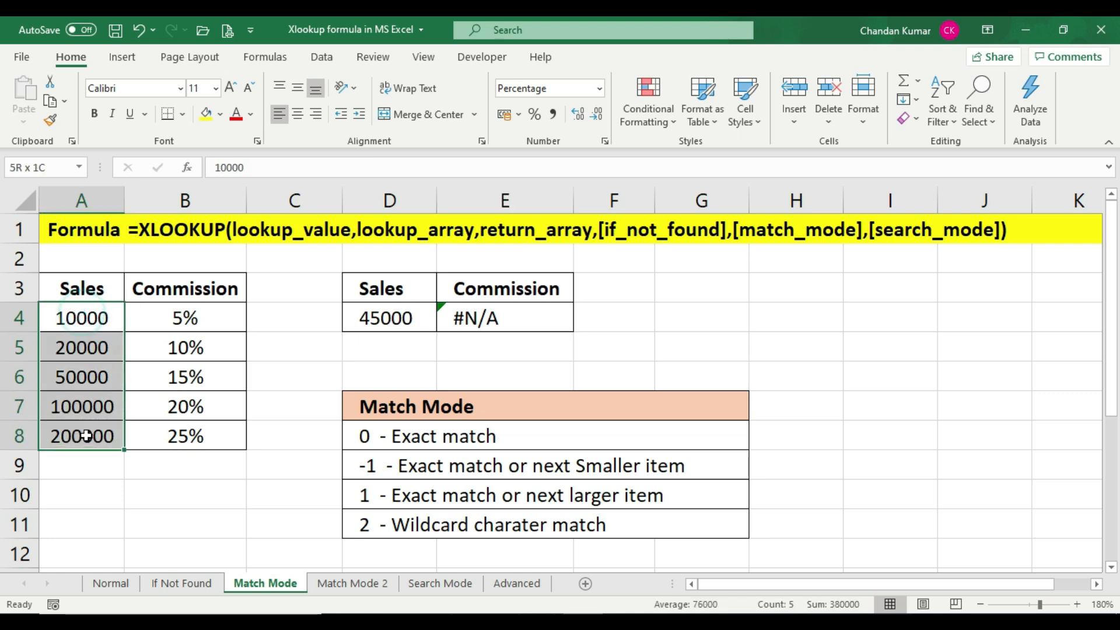
{"action": "left_click", "coordinate": [537, 309]}
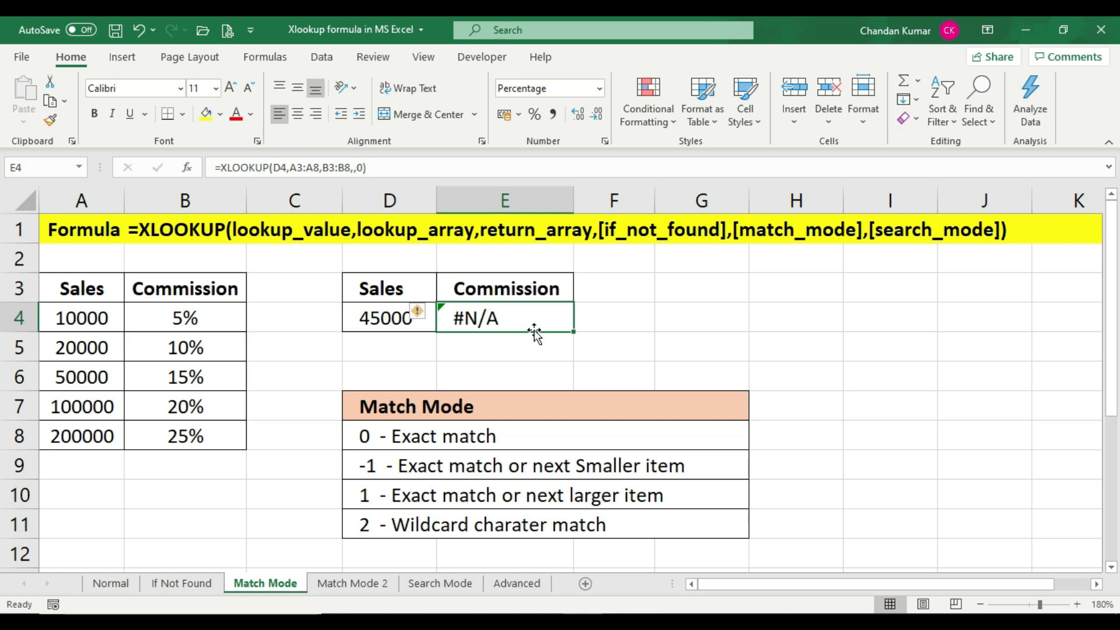
{"action": "key", "text": "F2"}
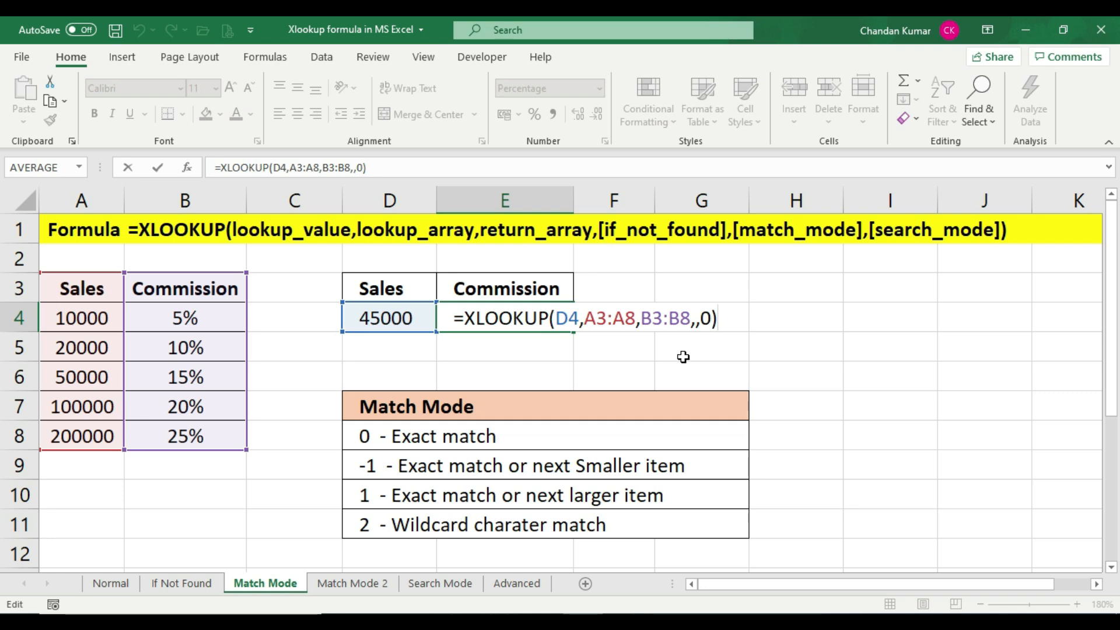
{"action": "key", "text": "BackSpace"}
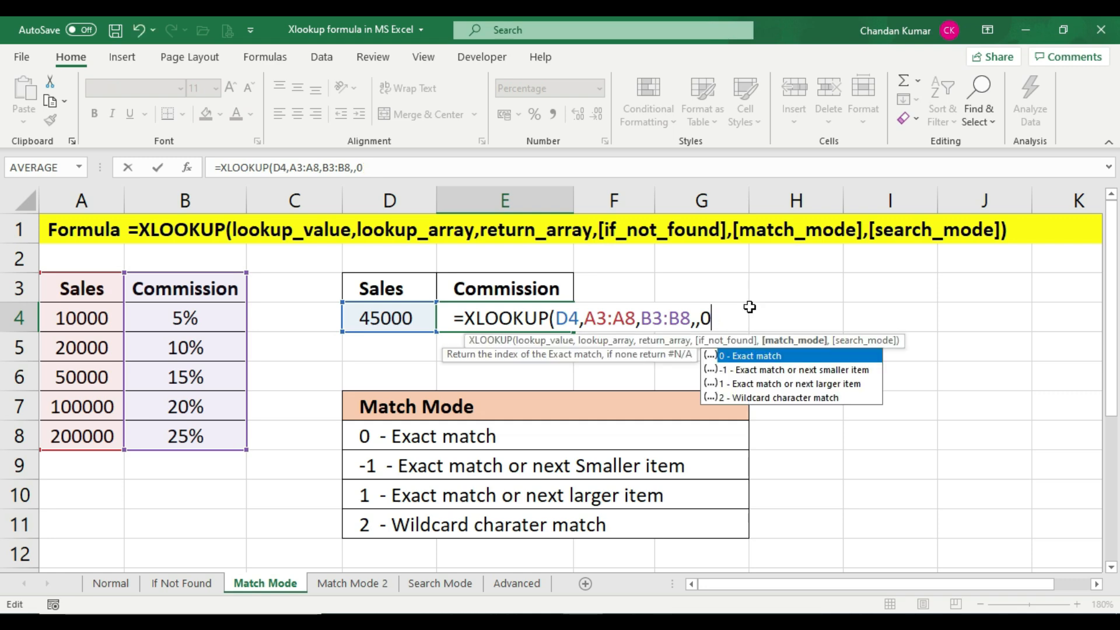
{"action": "key", "text": "BackSpace"}
{"action": "type", "text": "-1)"}
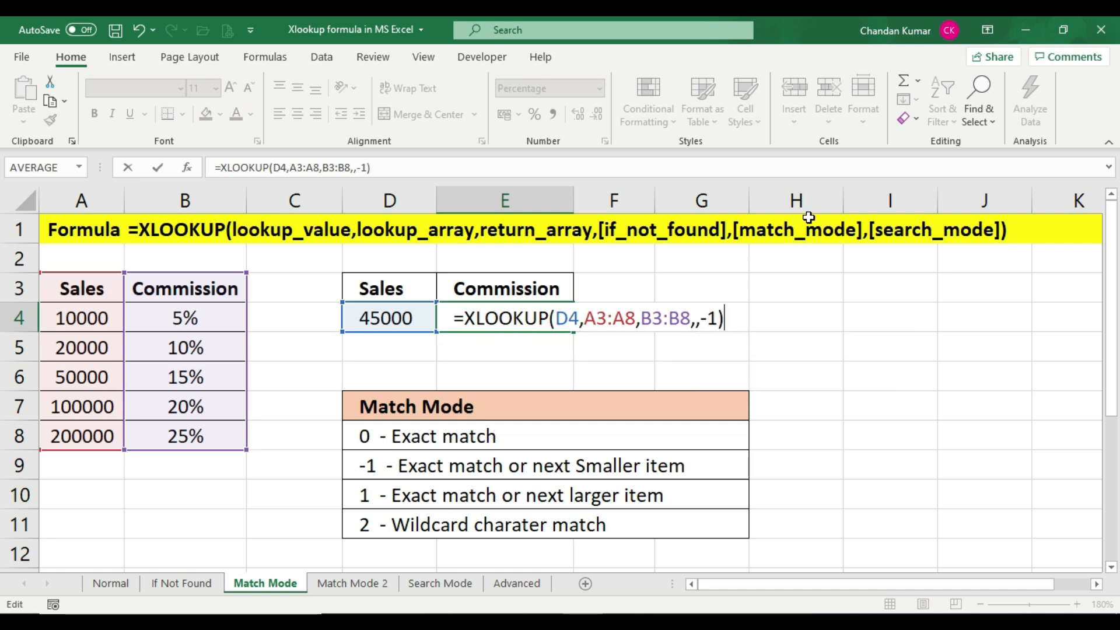
{"action": "key", "text": "Return"}
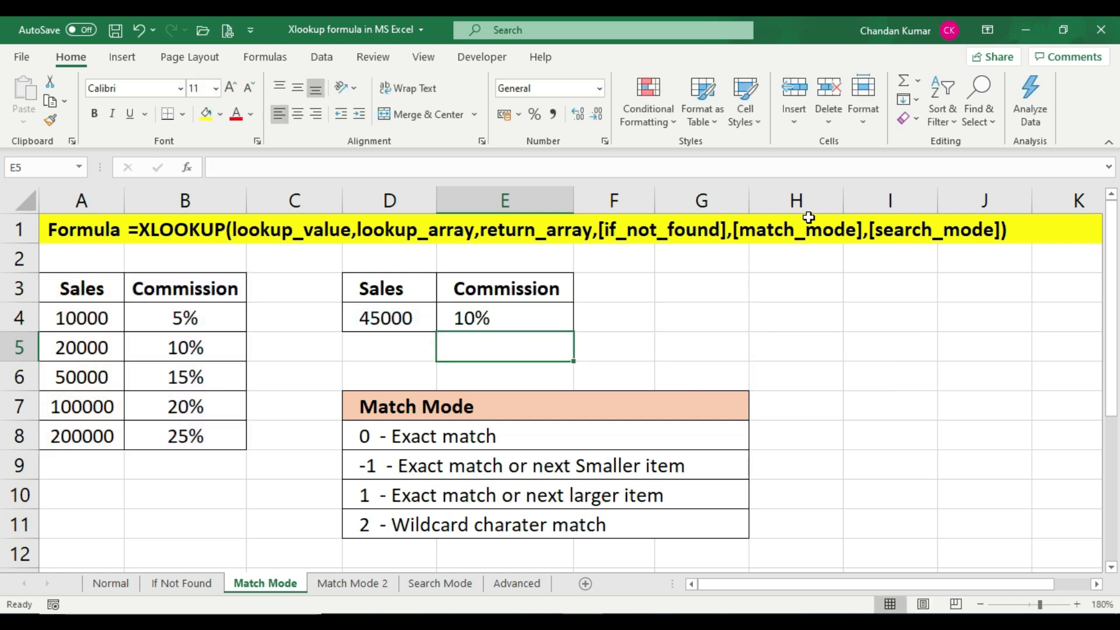
Check the E4 result for 45000, then change the D4 sales value to 49000
{"action": "left_click", "coordinate": [483, 318]}
{"action": "left_click", "coordinate": [408, 321]}
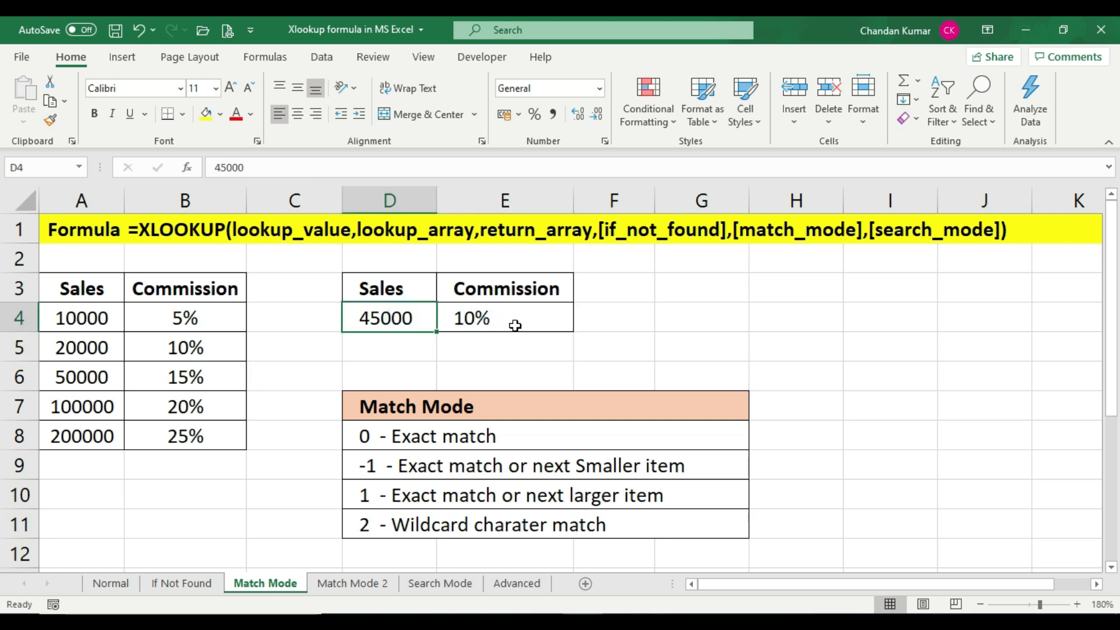
{"action": "left_click", "coordinate": [518, 323]}
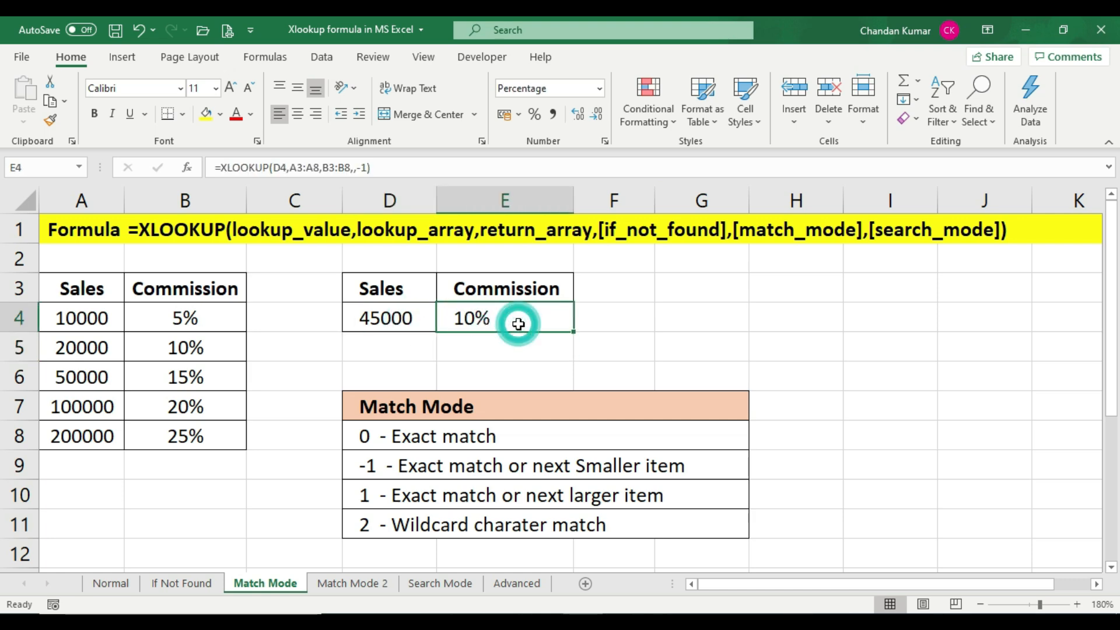
{"action": "left_click", "coordinate": [404, 331]}
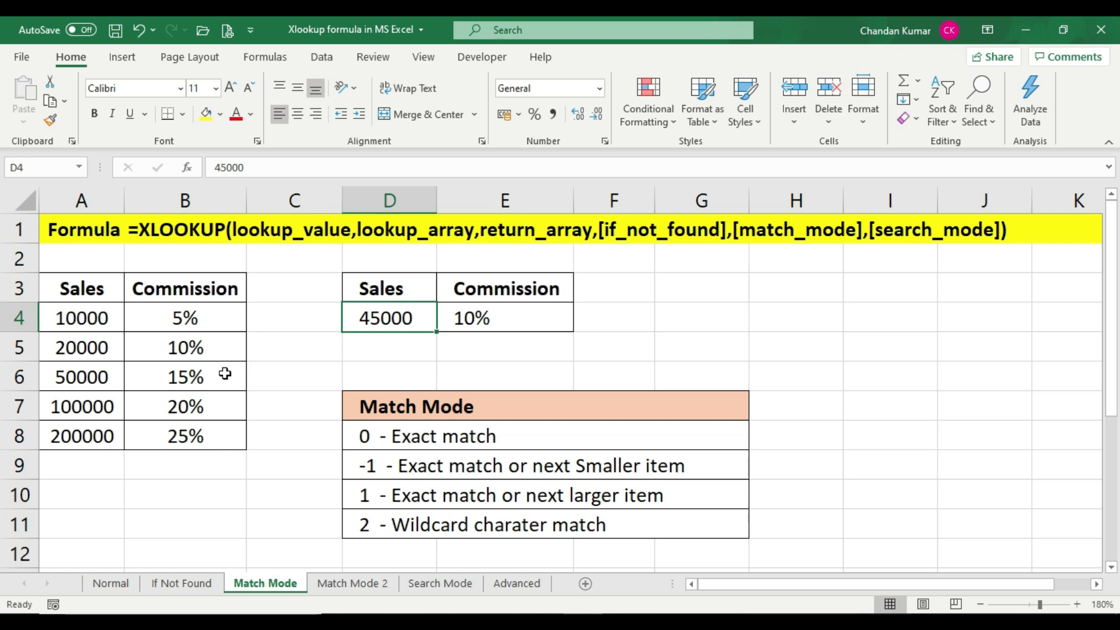
{"action": "type", "text": "49000"}
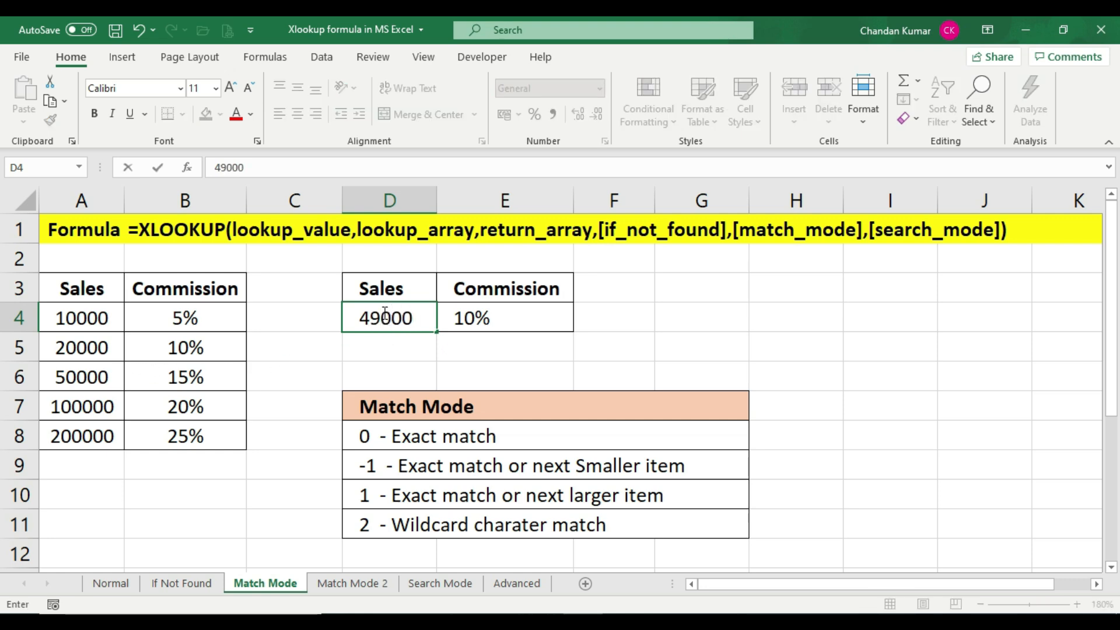
{"action": "key", "text": "Return"}
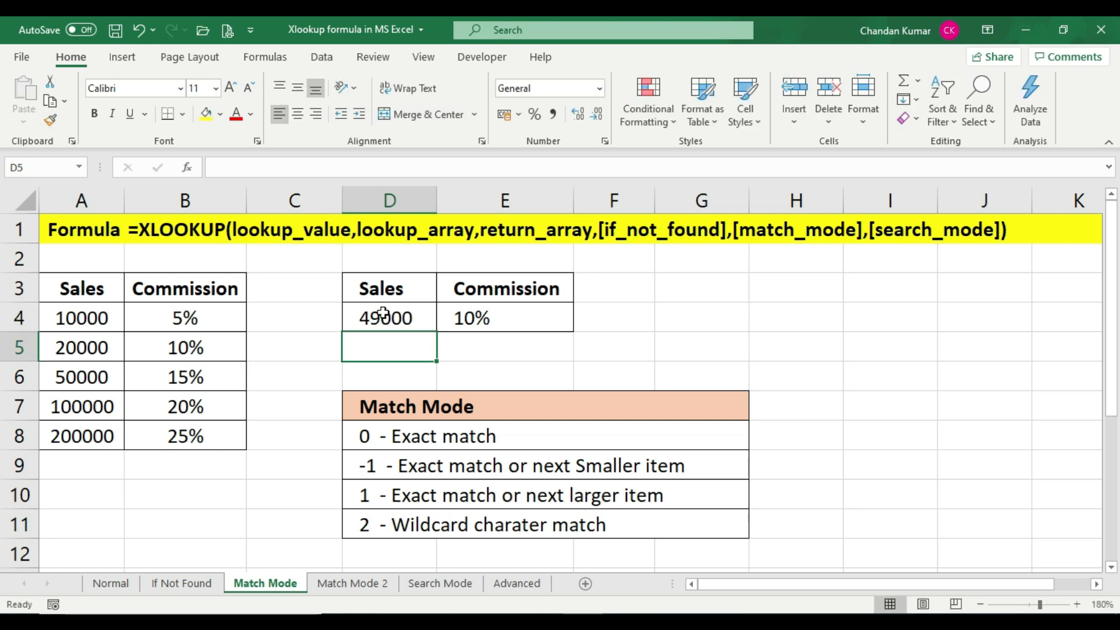
Change the sales value in D4 to 50000
{"action": "left_click", "coordinate": [519, 320]}
{"action": "double_click", "coordinate": [373, 325]}
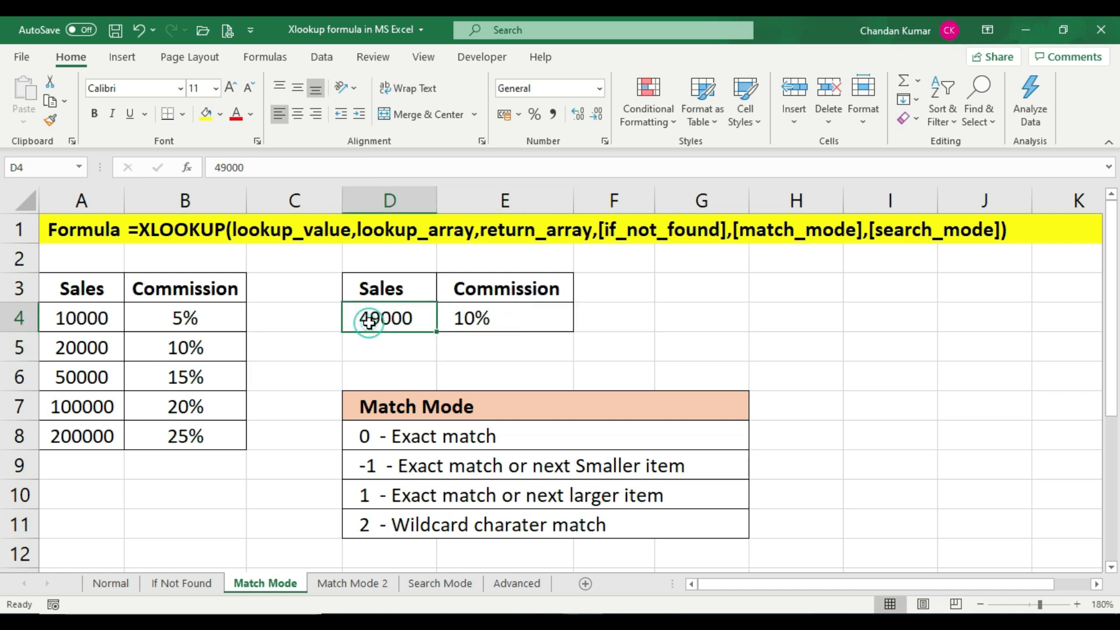
{"action": "type", "text": "50000"}
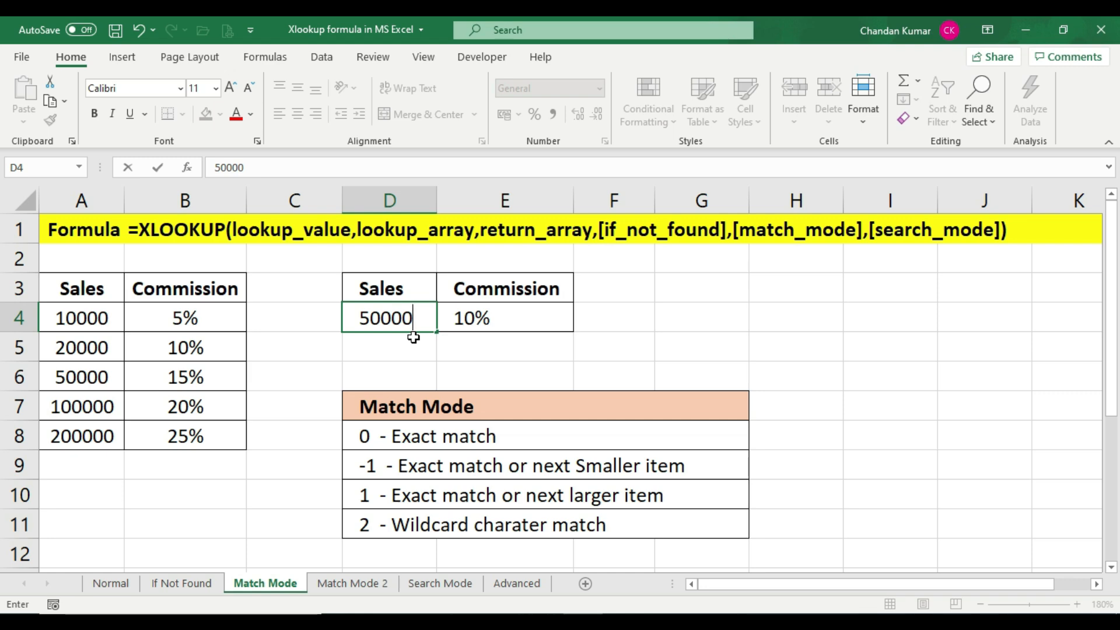
{"action": "key", "text": "Return"}
Compare the E4 commission with the 50000 and 100000 rows in the table
{"action": "left_click", "coordinate": [519, 320]}
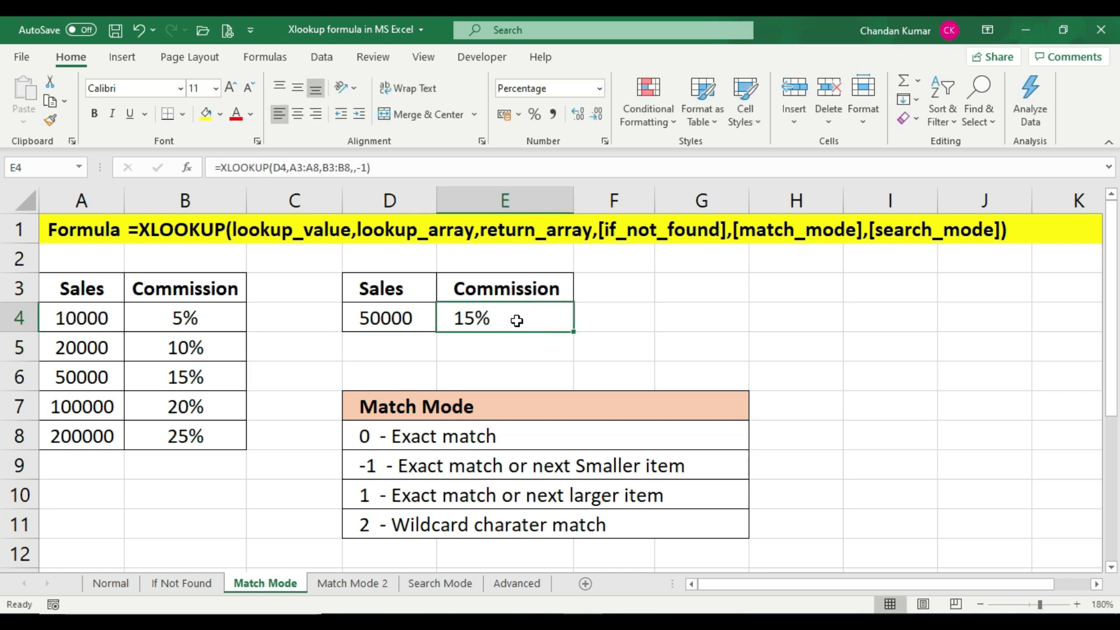
{"action": "left_click", "coordinate": [394, 322]}
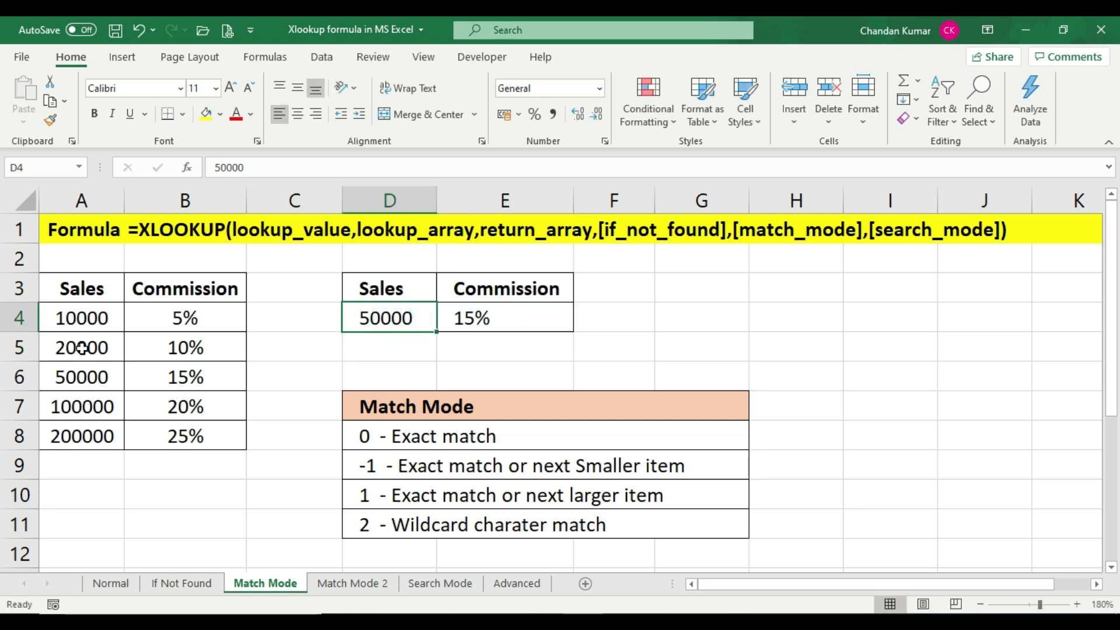
{"action": "left_click", "coordinate": [81, 348]}
{"action": "left_click", "coordinate": [80, 406]}
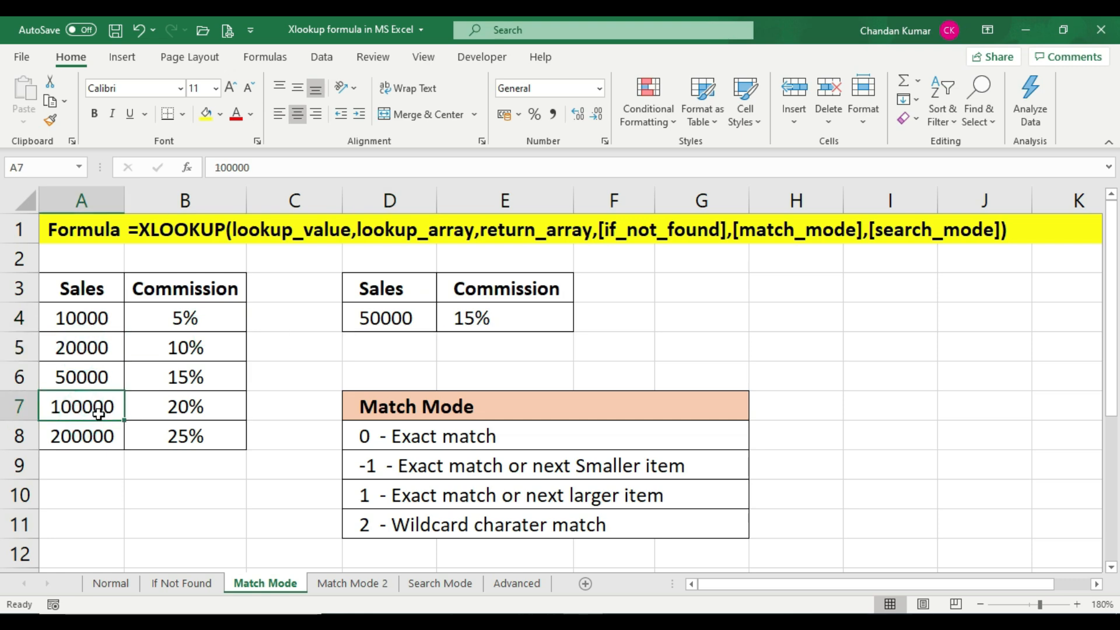
{"action": "left_click", "coordinate": [214, 412]}
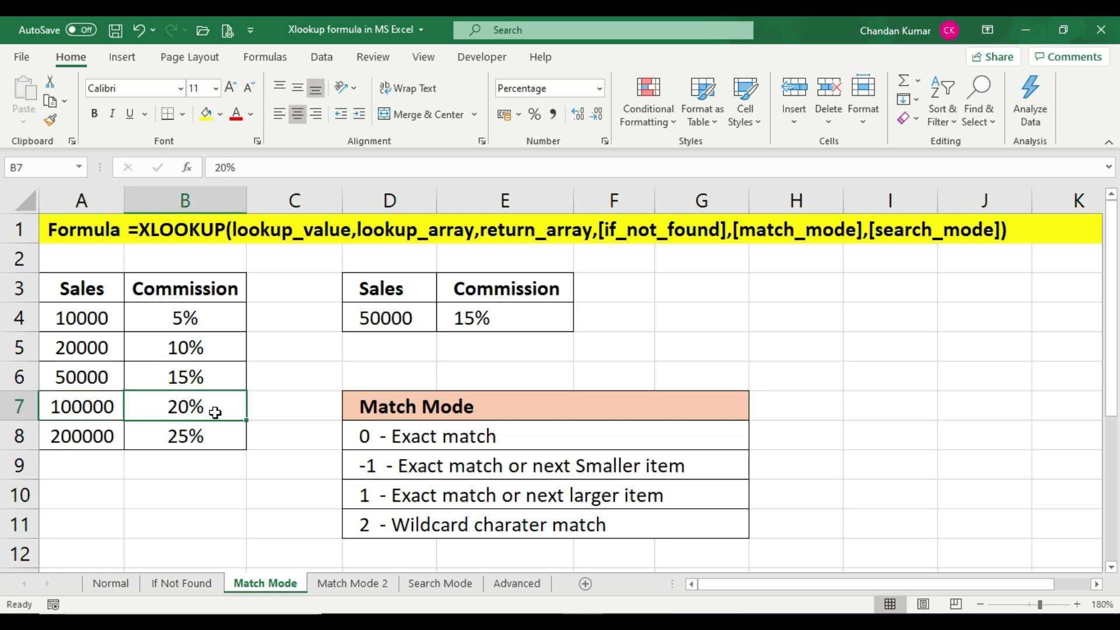
{"action": "left_click", "coordinate": [105, 413]}
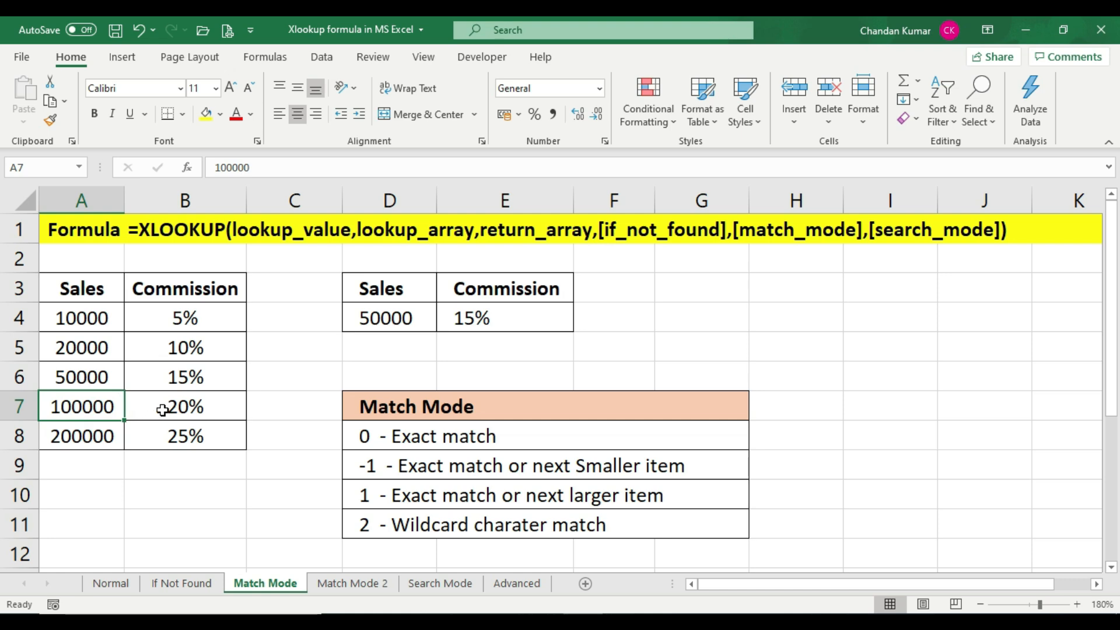
Change the sales value in D4 to 100000 and check the commission in E4
{"action": "left_click", "coordinate": [197, 404]}
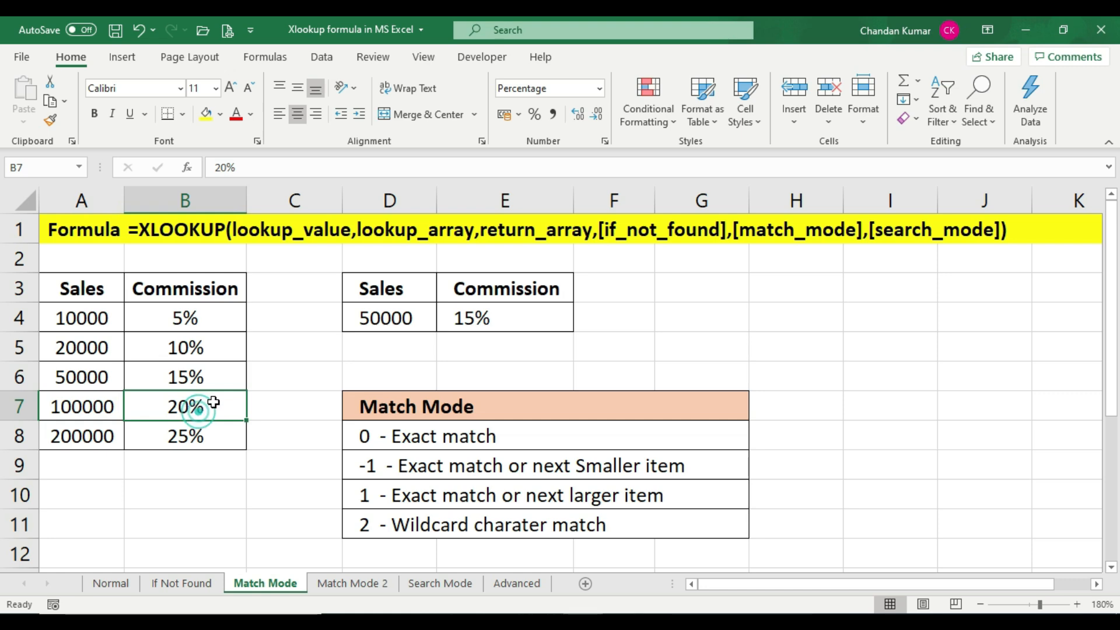
{"action": "left_click", "coordinate": [378, 318]}
{"action": "type", "text": "10"}
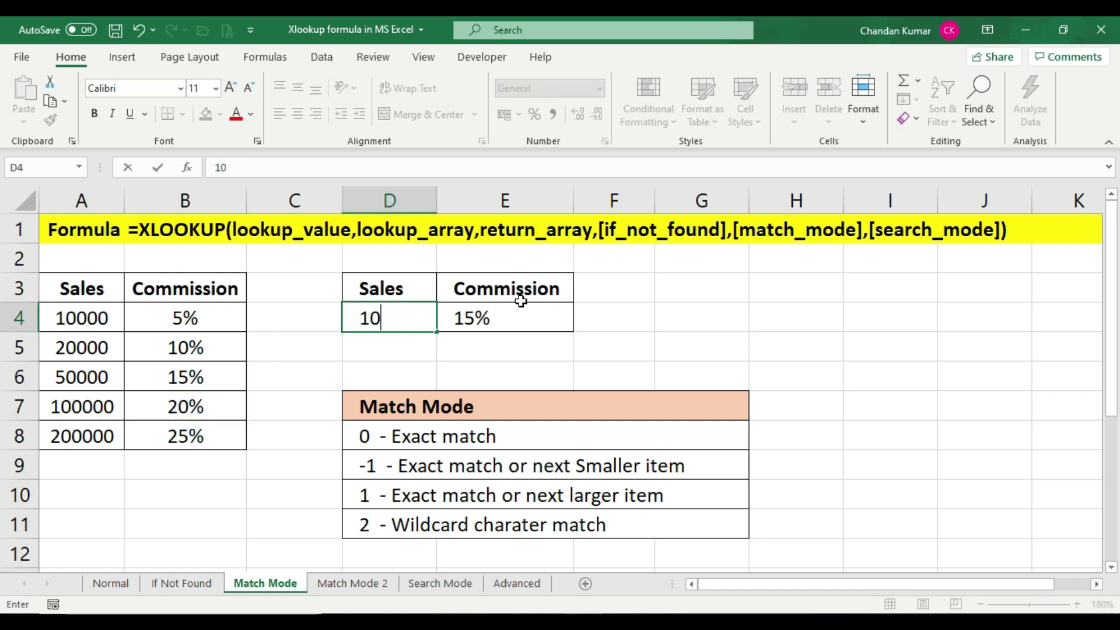
{"action": "type", "text": "0000"}
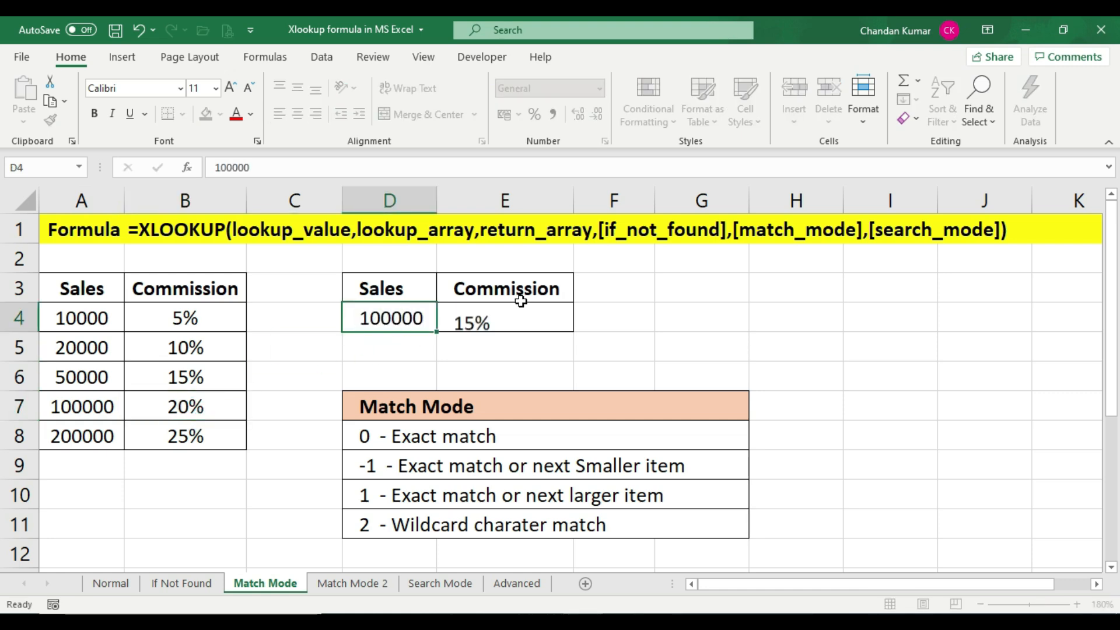
{"action": "key", "text": "Return"}
{"action": "left_click", "coordinate": [515, 311]}
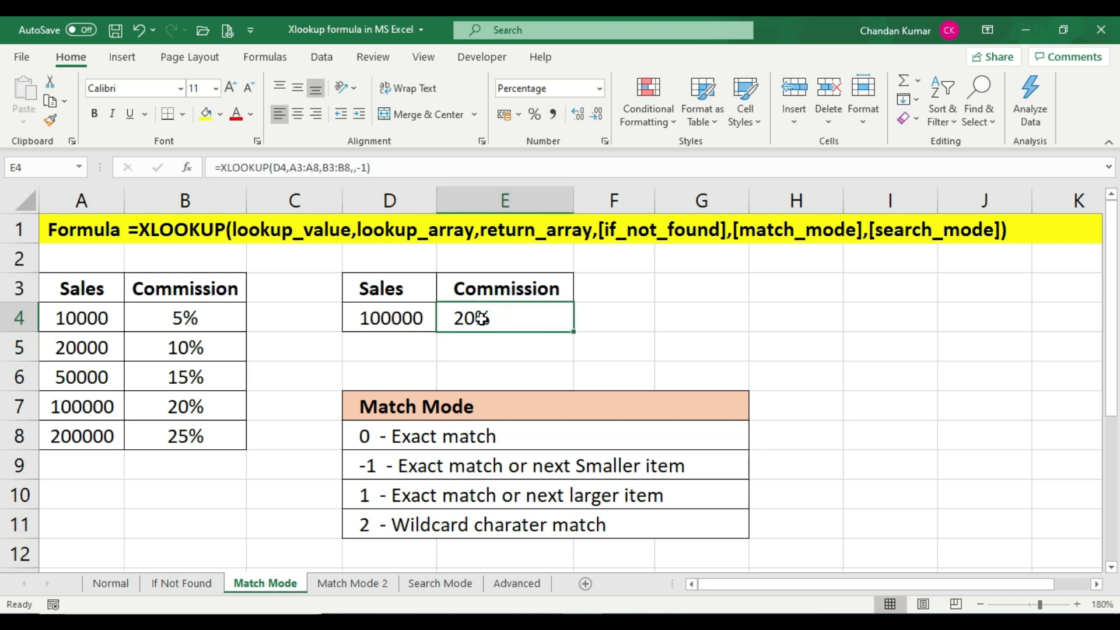
Change the sales value in D4 to 99000 and check the commission in E4
{"action": "left_click", "coordinate": [397, 315]}
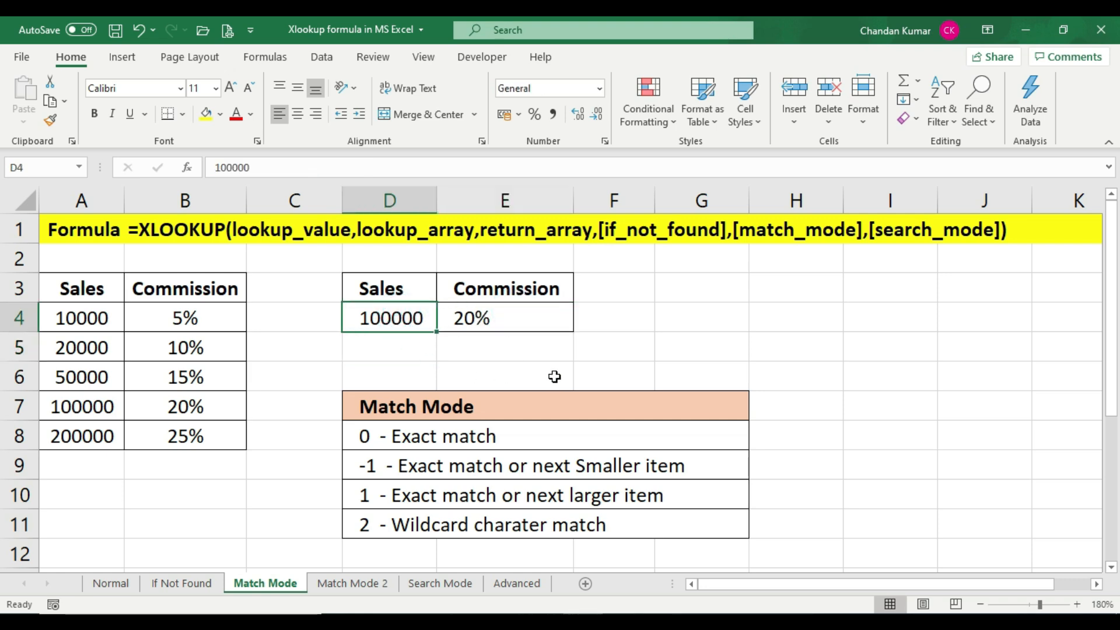
{"action": "type", "text": "9900"}
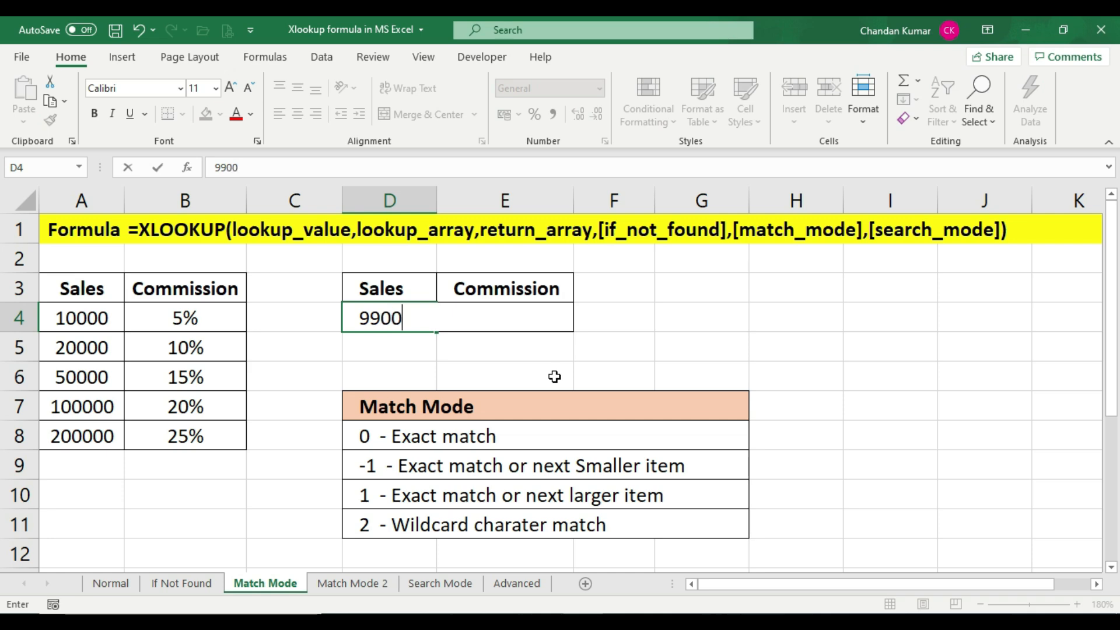
{"action": "type", "text": "0"}
{"action": "key", "text": "Return"}
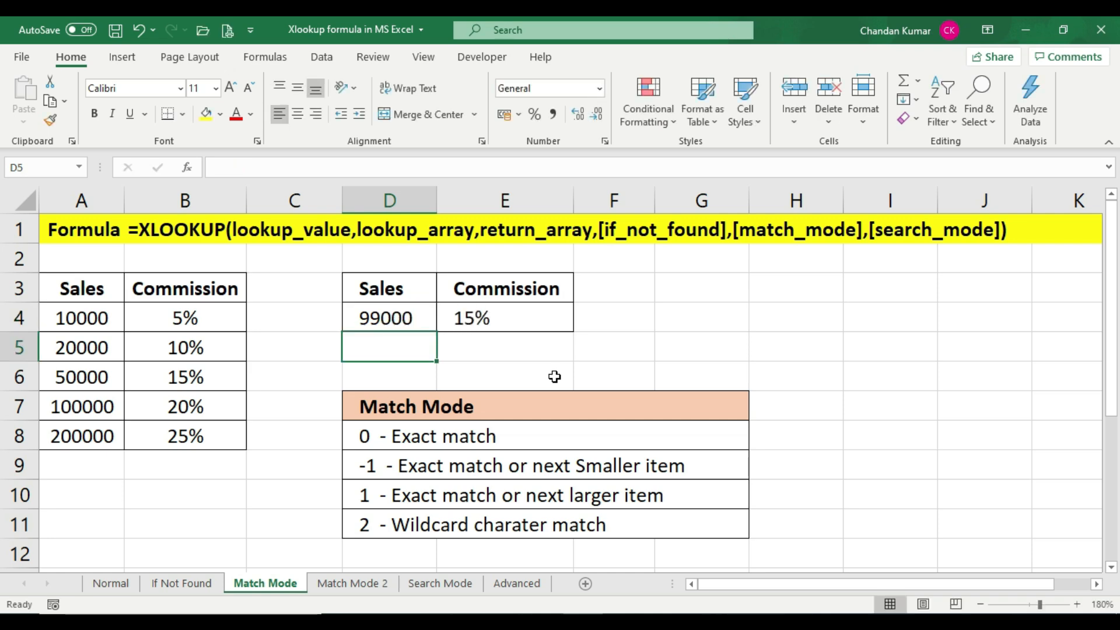
{"action": "left_click", "coordinate": [532, 322]}
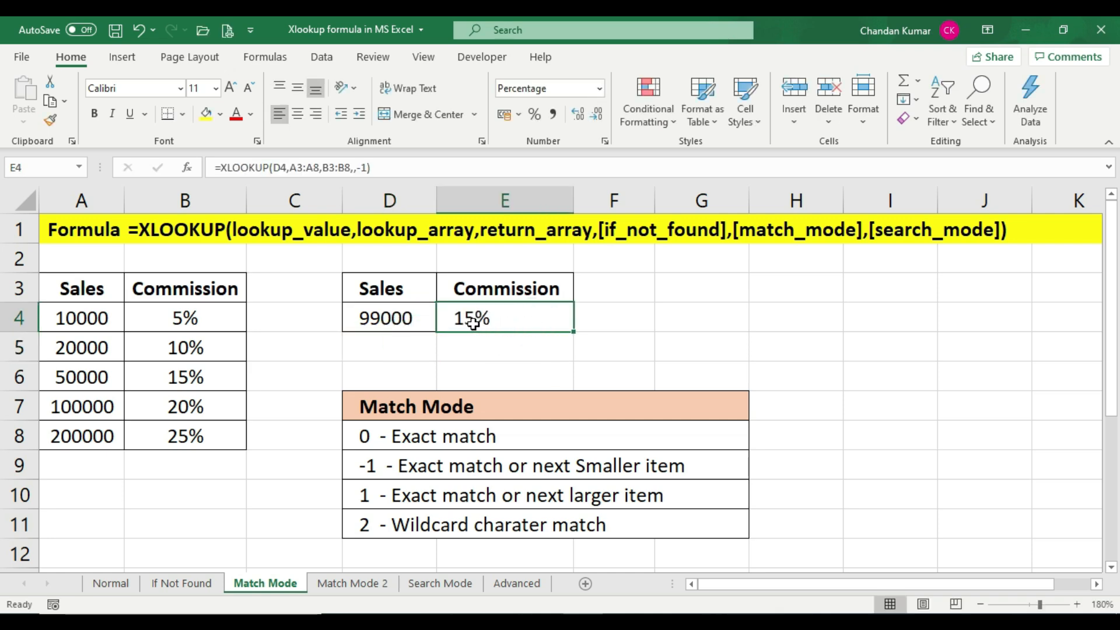
Compare the E4 commission with the 50000 and 100000 table rows and the match mode descriptions
{"action": "left_click", "coordinate": [153, 380]}
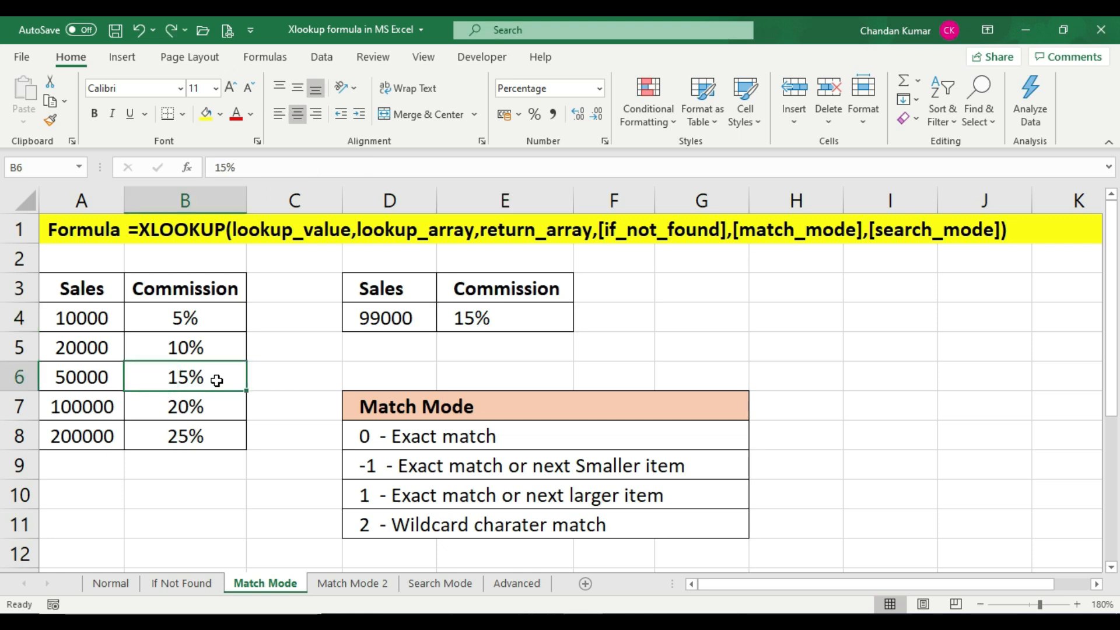
{"action": "left_click", "coordinate": [415, 467]}
{"action": "left_click", "coordinate": [405, 503]}
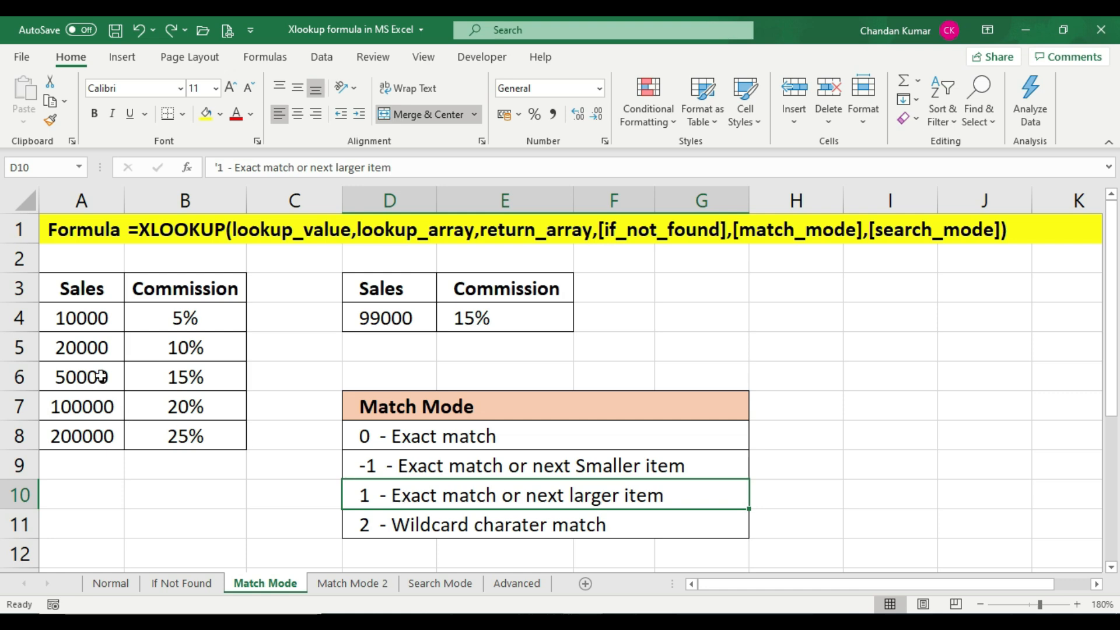
{"action": "left_click", "coordinate": [101, 379]}
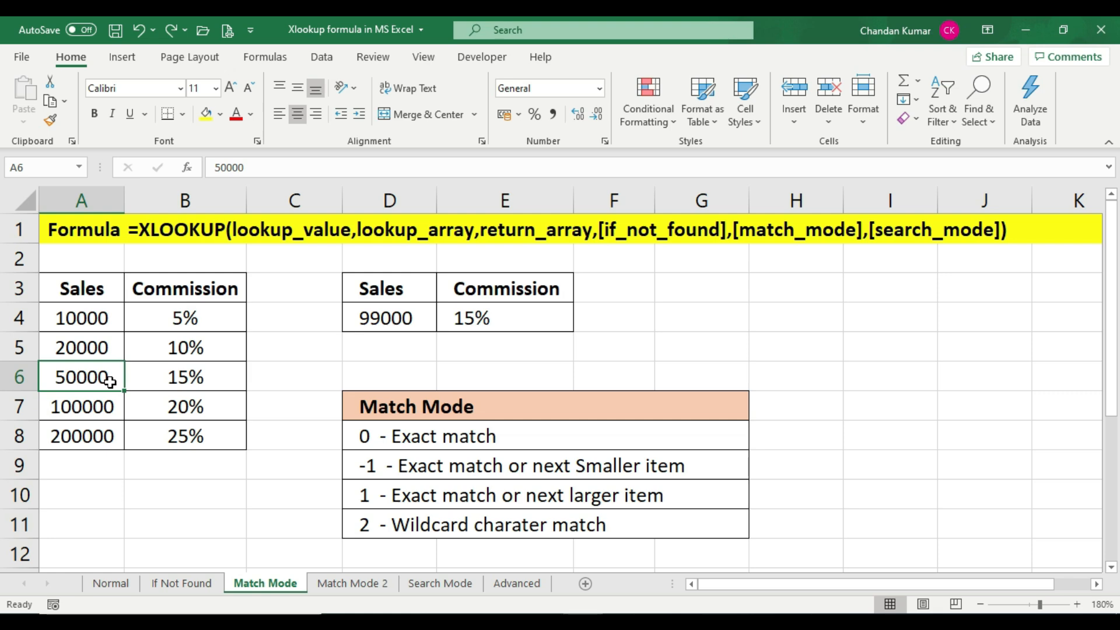
{"action": "left_click", "coordinate": [154, 408]}
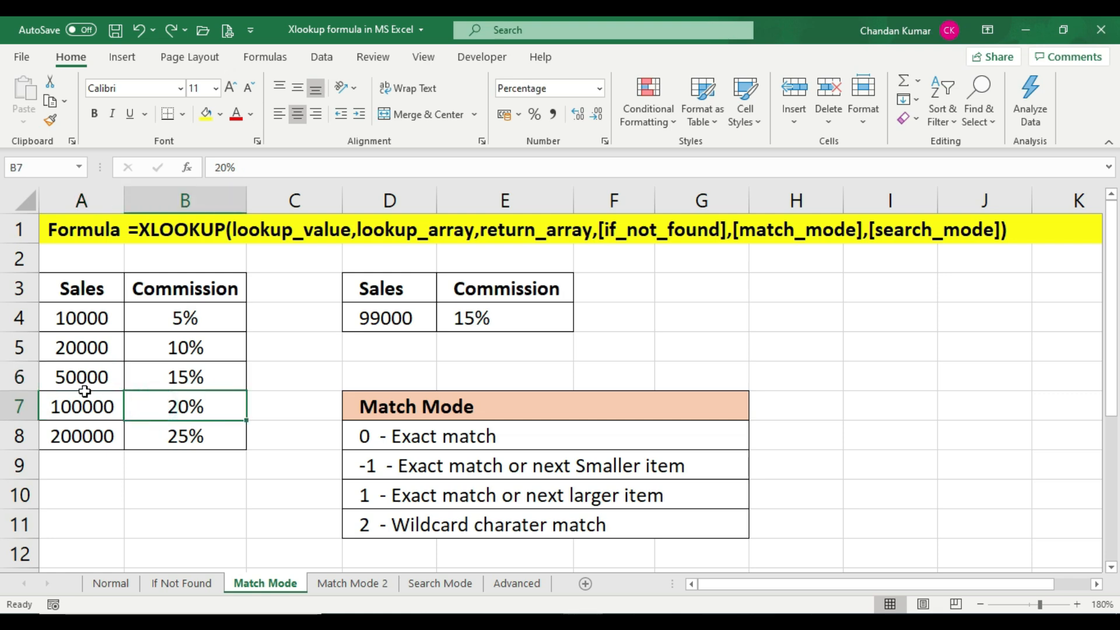
{"action": "left_click", "coordinate": [89, 371]}
{"action": "left_click_drag", "start_coordinate": [91, 374], "coordinate": [97, 406]}
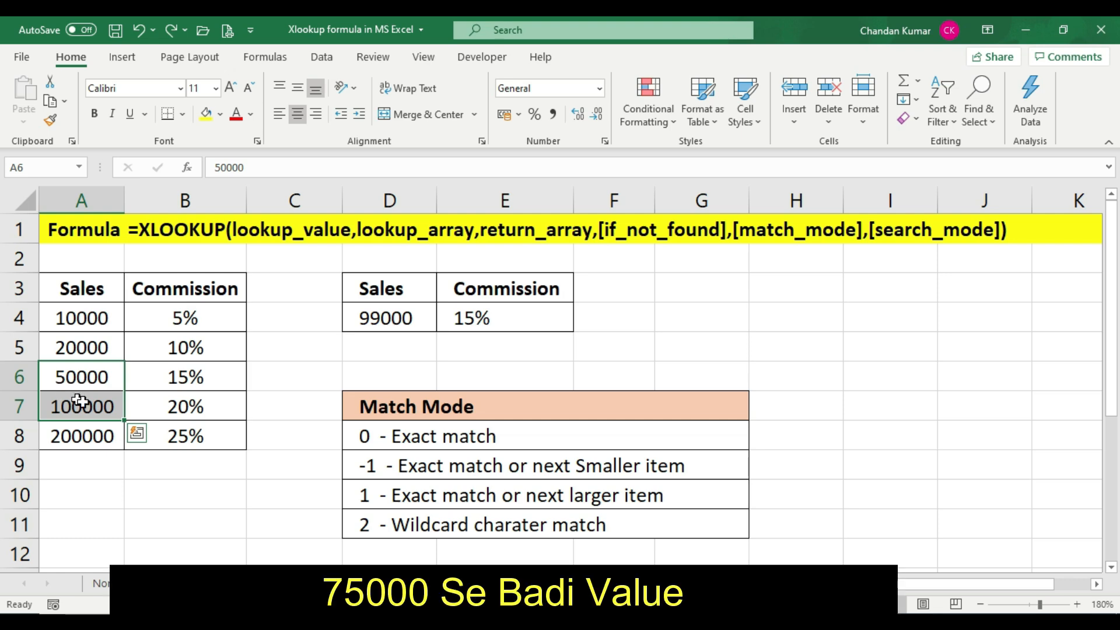
{"action": "left_click", "coordinate": [177, 398]}
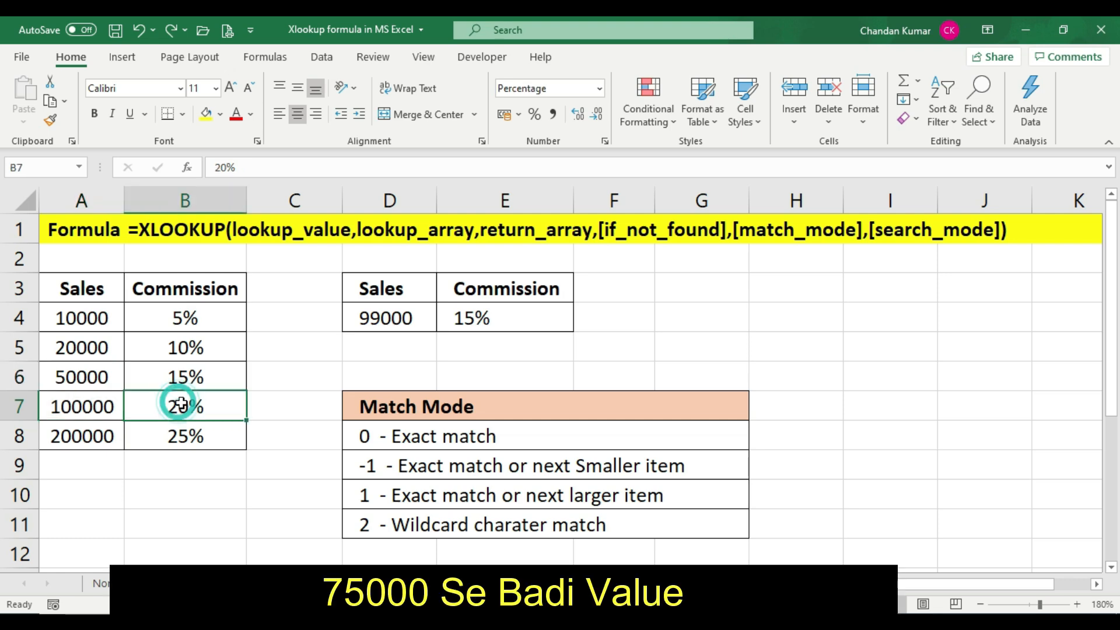
Review the 100000 and 200000 rows against the -1 and 1 match mode descriptions
{"action": "left_click", "coordinate": [467, 320]}
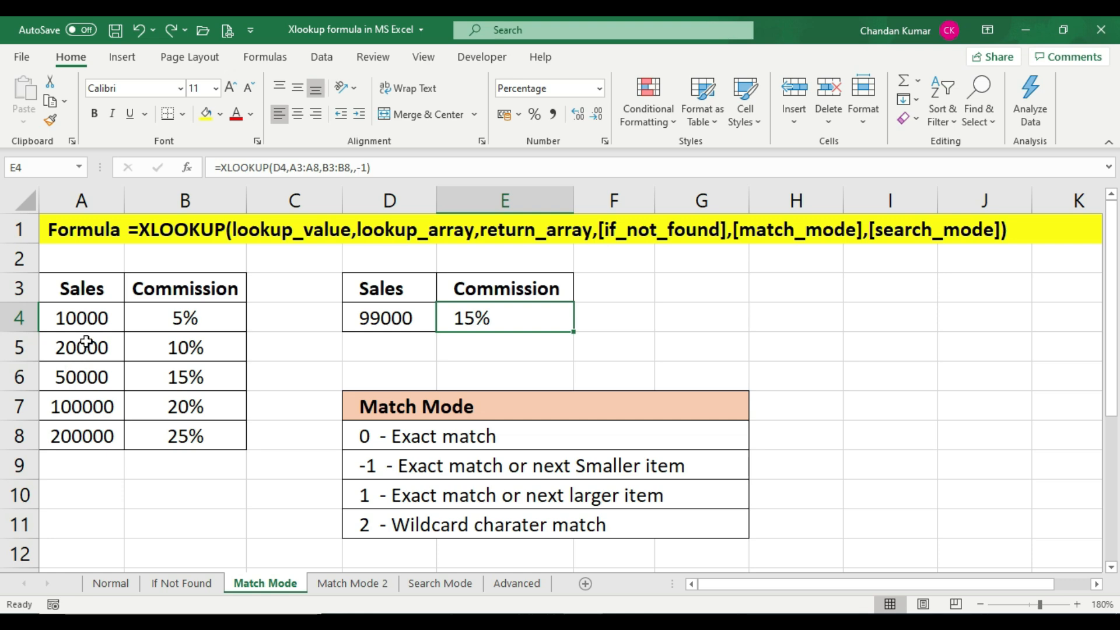
{"action": "left_click", "coordinate": [86, 409]}
{"action": "left_click_drag", "start_coordinate": [85, 408], "coordinate": [86, 437]}
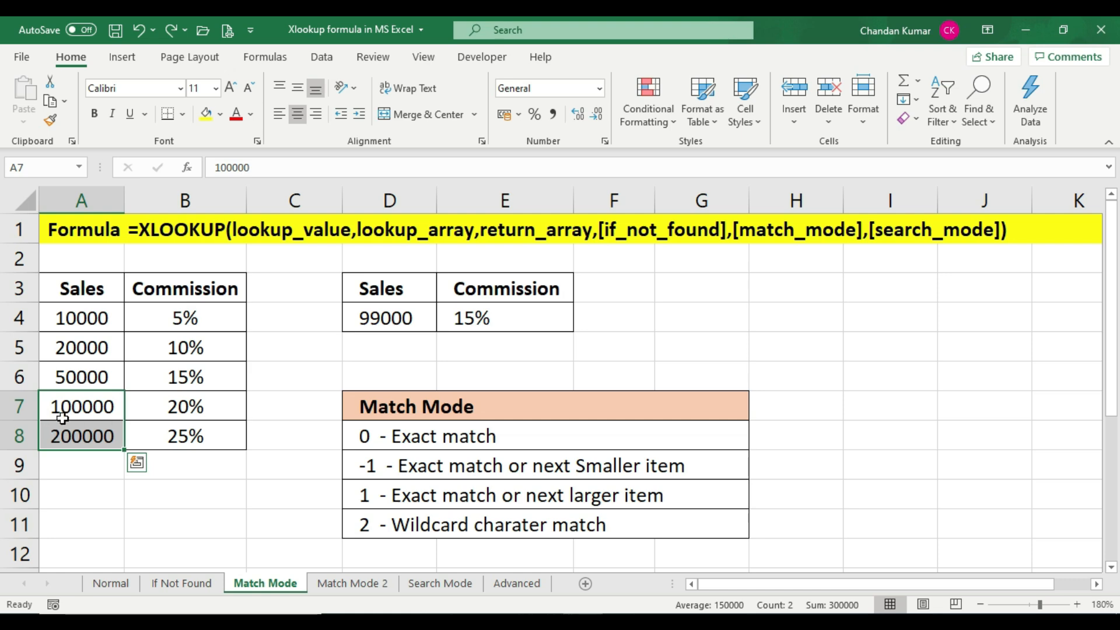
{"action": "left_click", "coordinate": [204, 439]}
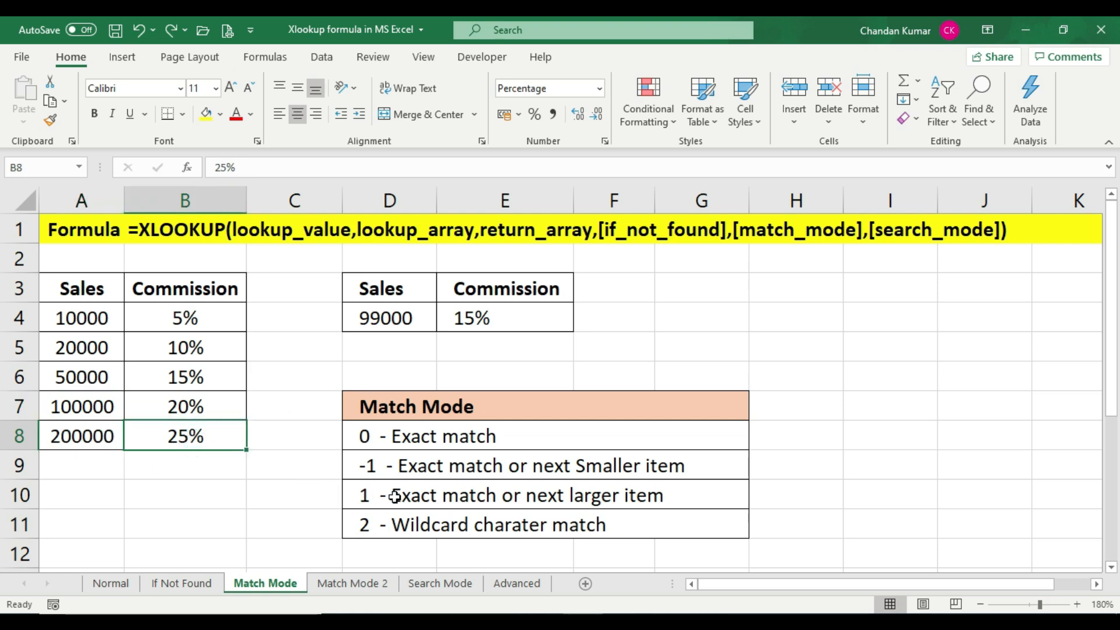
{"action": "left_click", "coordinate": [444, 469]}
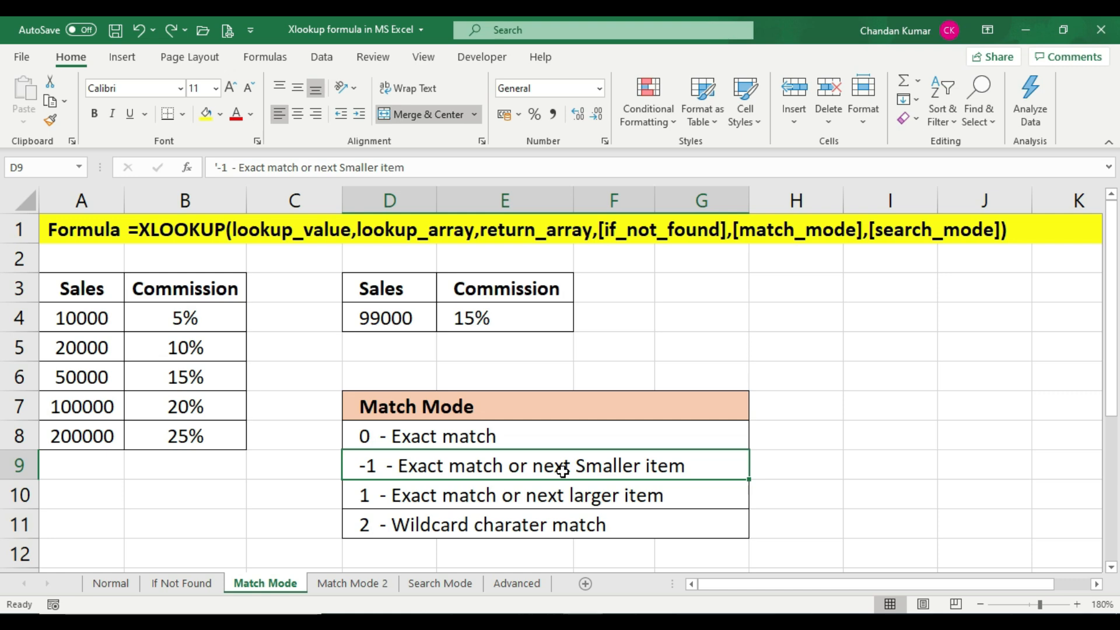
{"action": "left_click", "coordinate": [415, 500]}
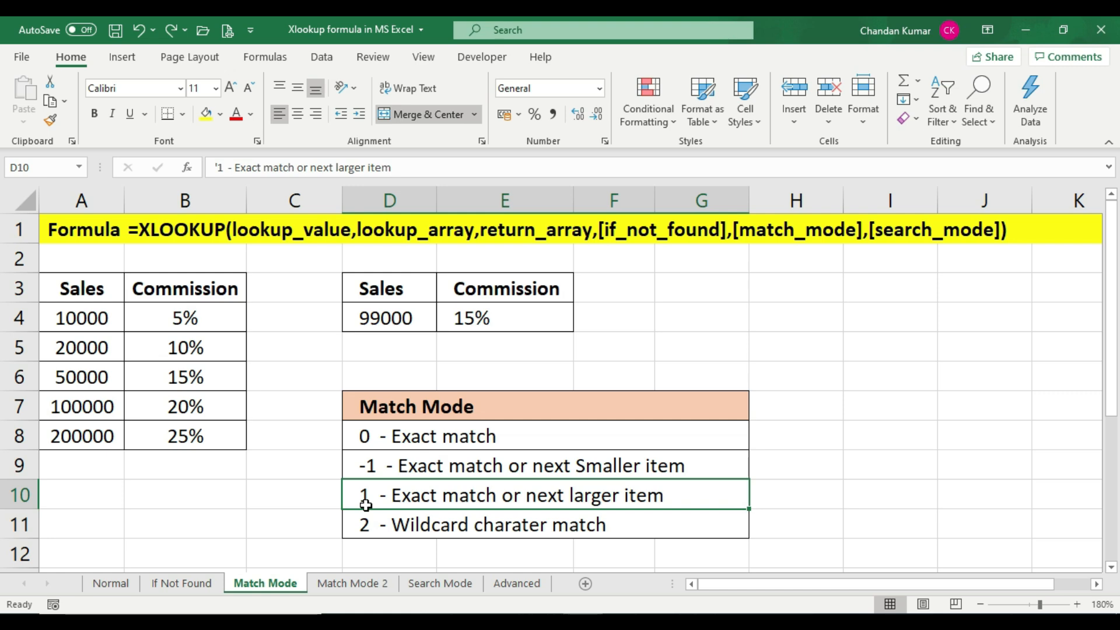
Replace the E4 formula with =XLOOKUP(D4,A3:A8,B3:B8,,1) to use the next-larger-item match mode
{"action": "left_click", "coordinate": [478, 322]}
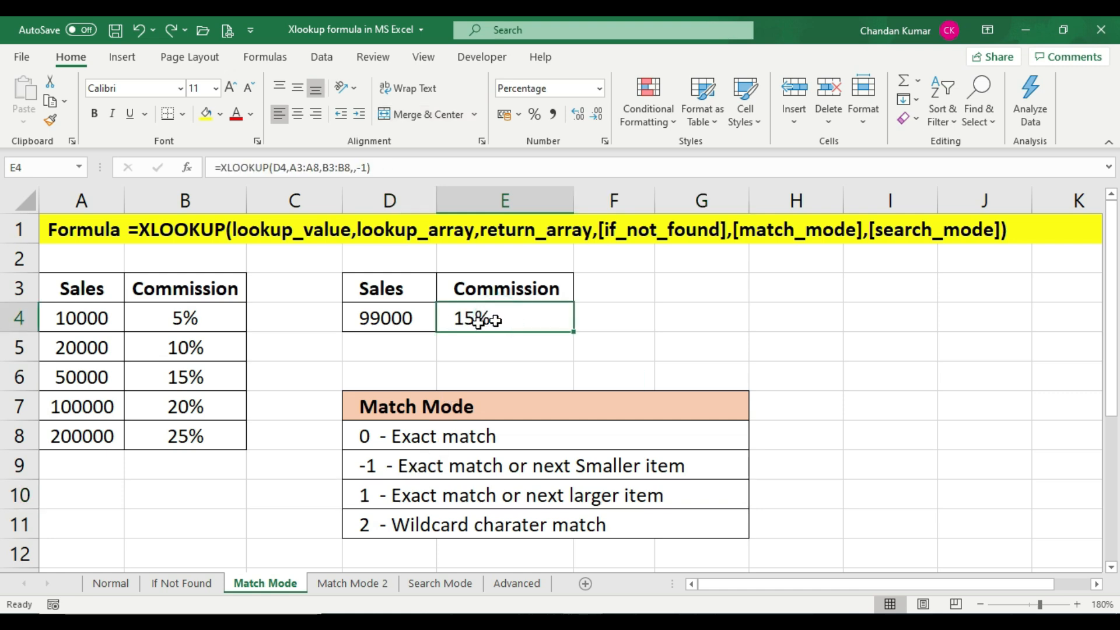
{"action": "key", "text": "Delete"}
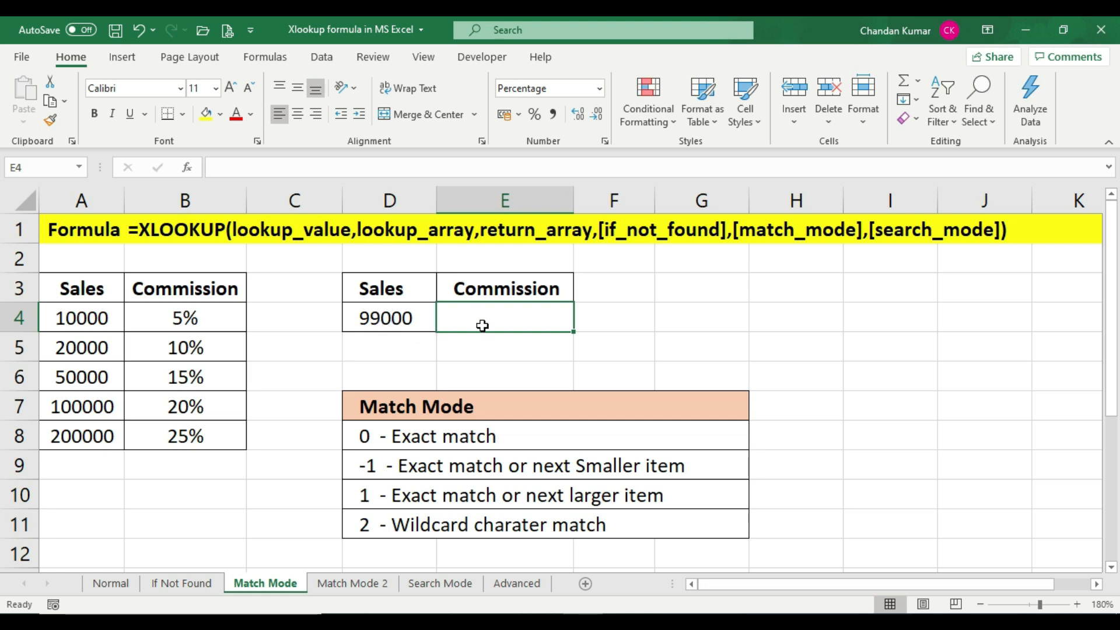
{"action": "type", "text": "="}
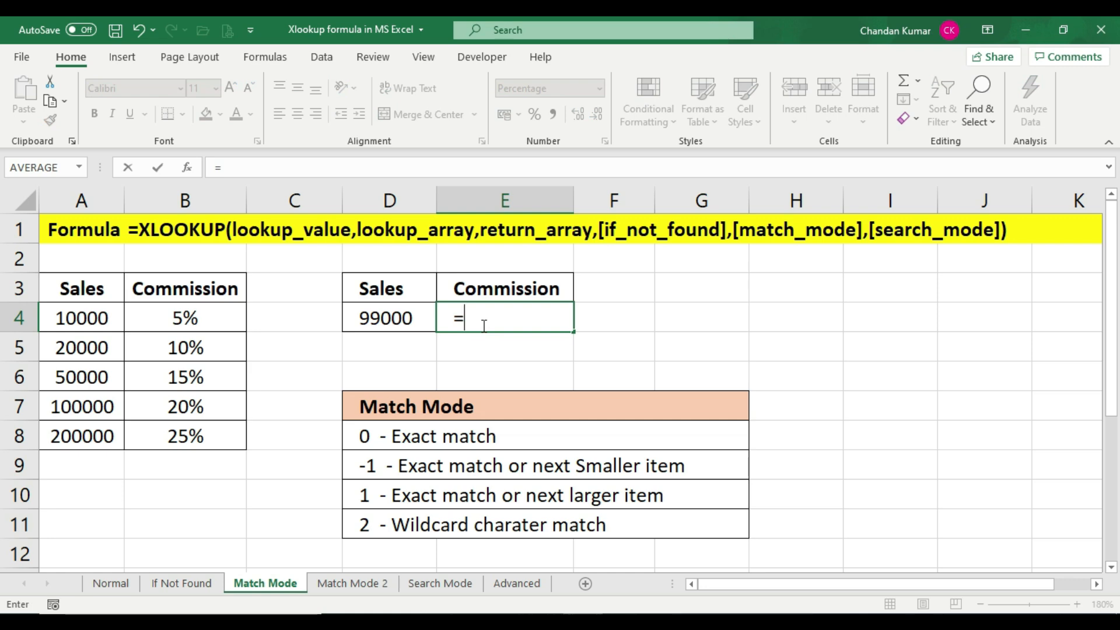
{"action": "type", "text": "xl"}
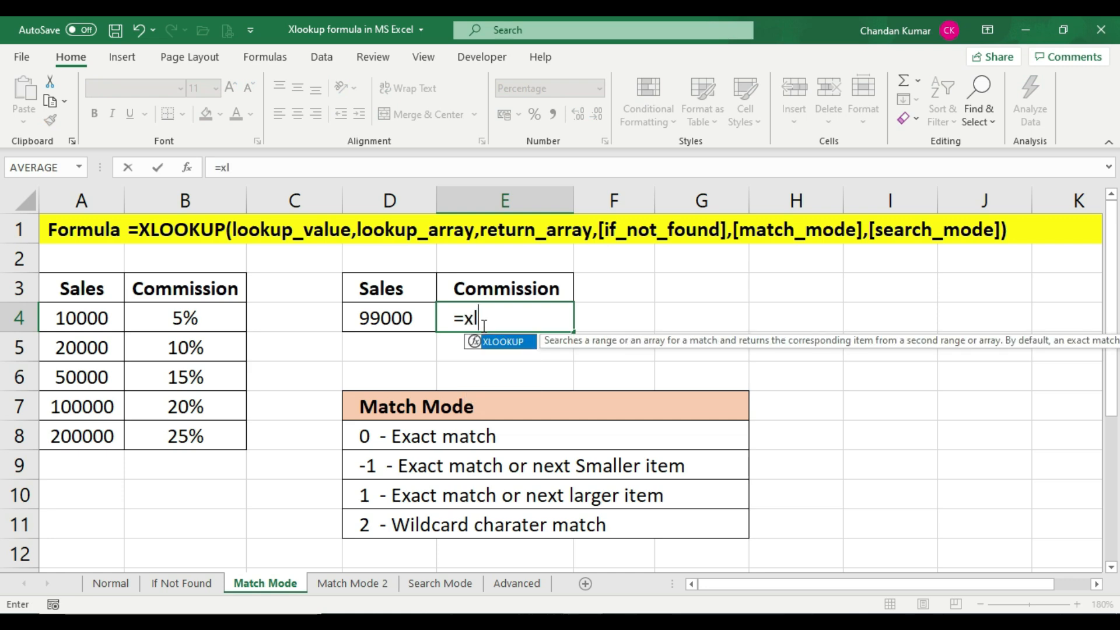
{"action": "key", "text": "Tab"}
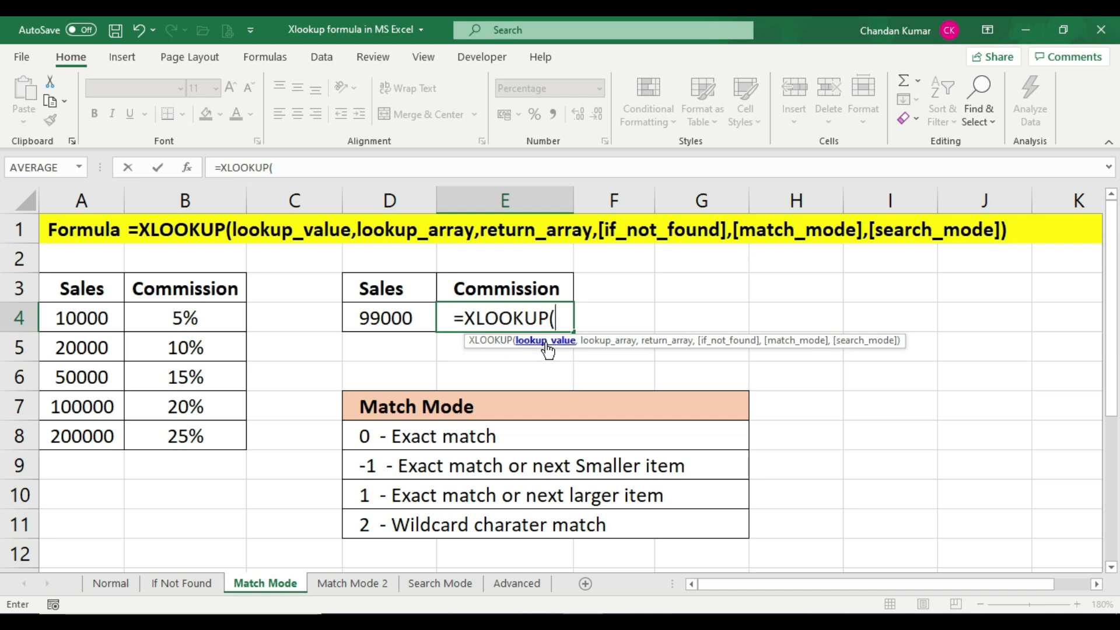
{"action": "left_click", "coordinate": [393, 318]}
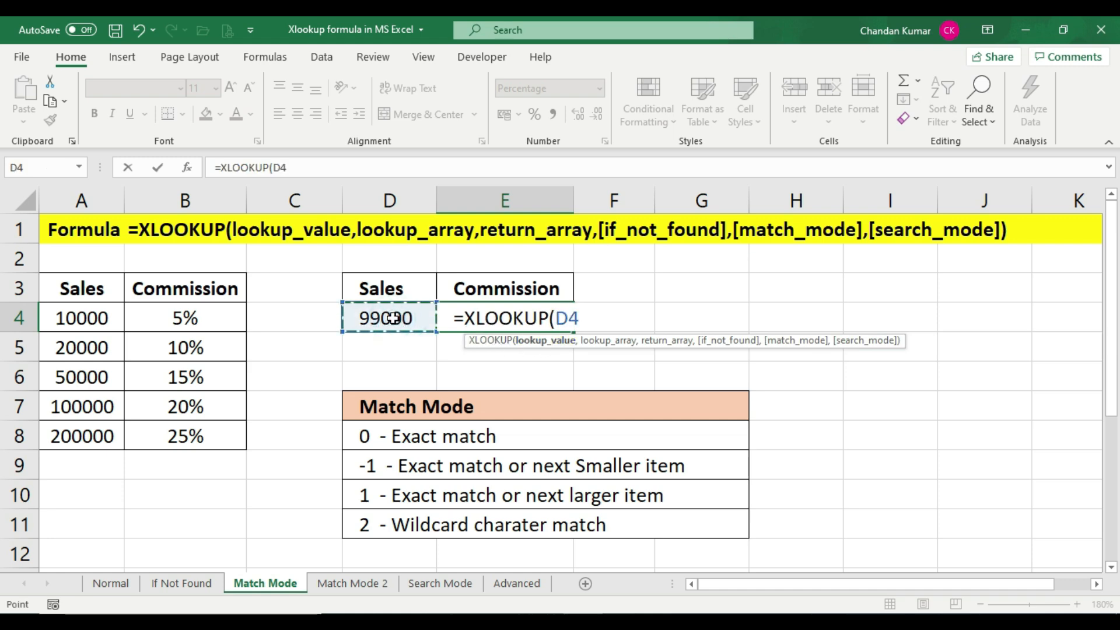
{"action": "type", "text": ","}
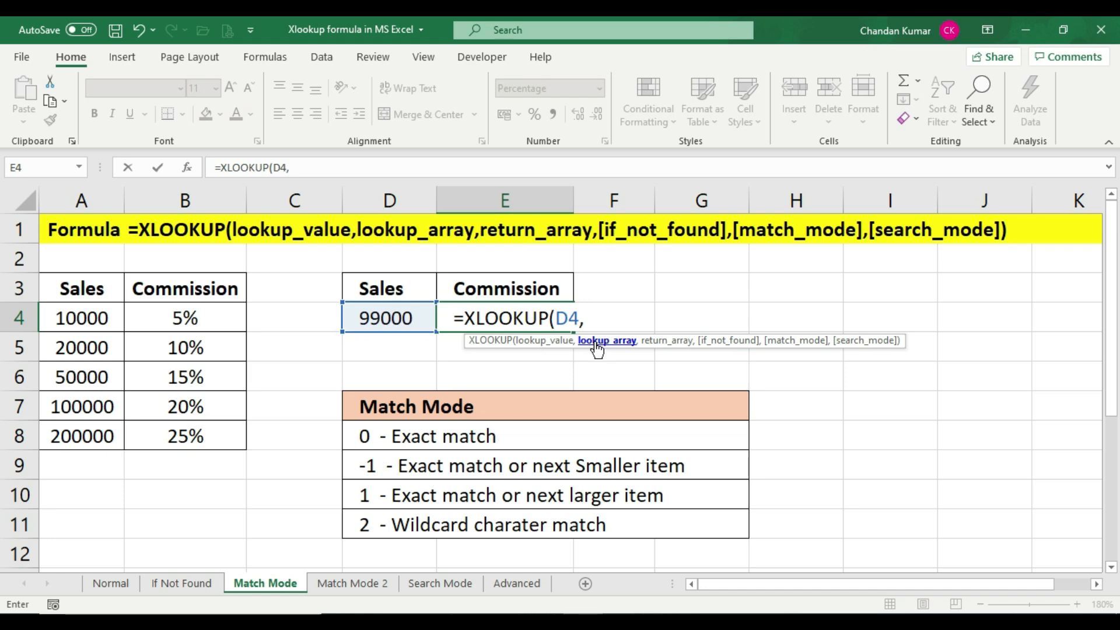
{"action": "left_click_drag", "start_coordinate": [83, 282], "coordinate": [82, 436]}
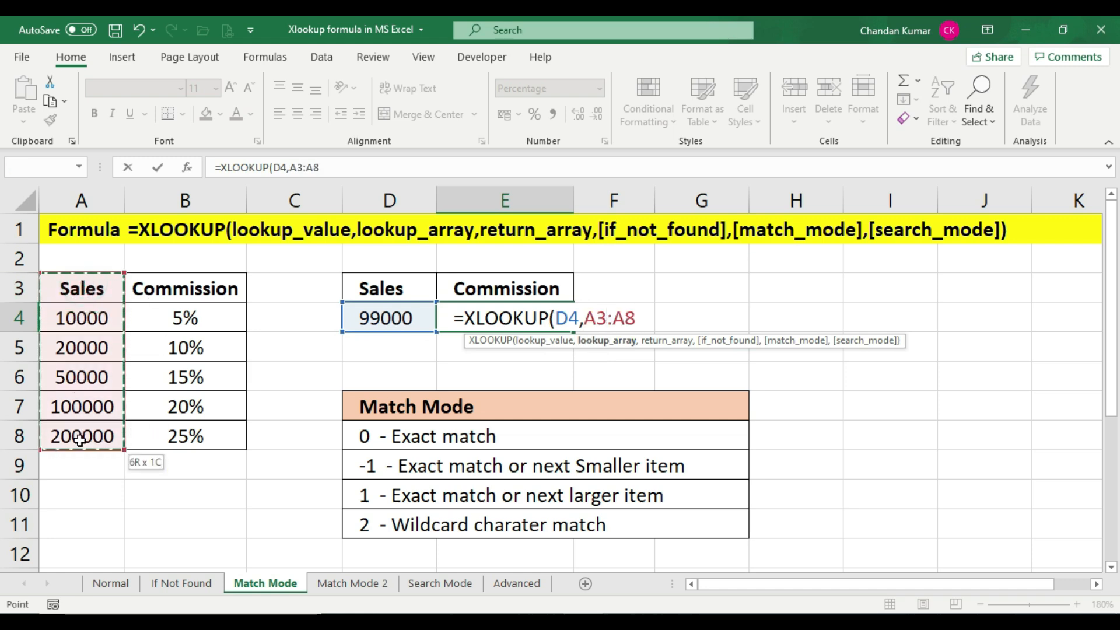
{"action": "type", "text": ","}
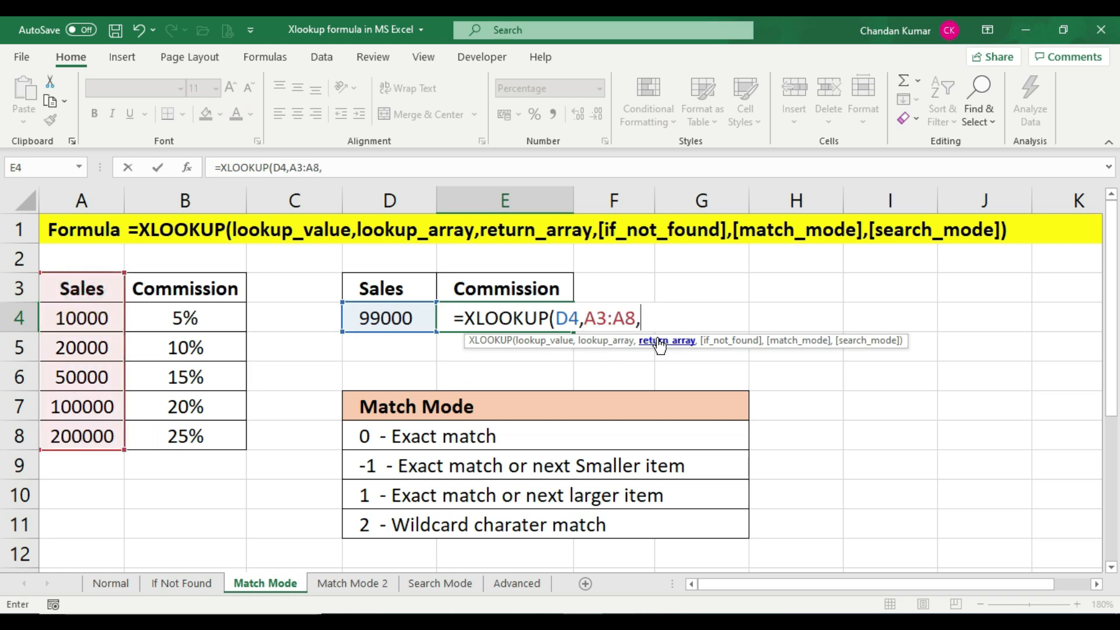
{"action": "left_click_drag", "start_coordinate": [225, 290], "coordinate": [218, 449]}
{"action": "type", "text": ","}
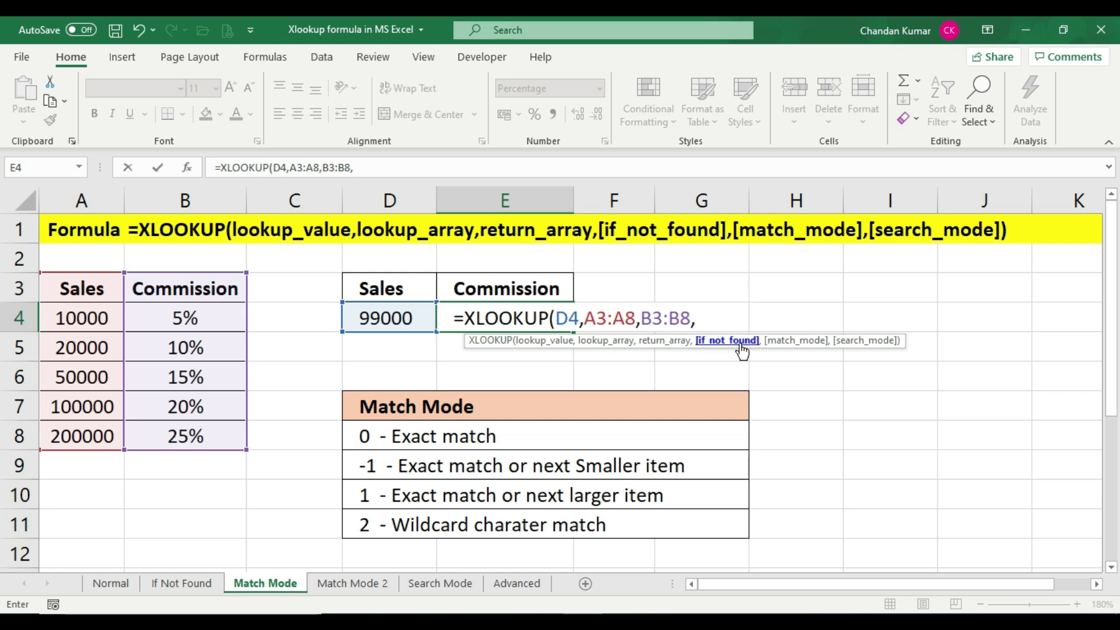
{"action": "type", "text": ","}
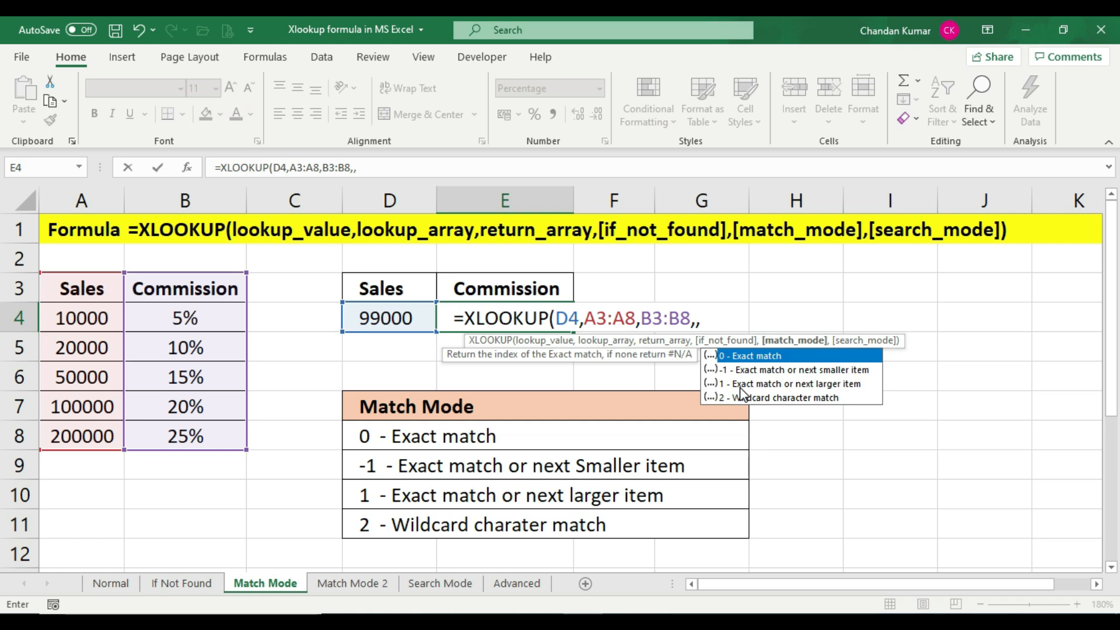
{"action": "type", "text": "1)"}
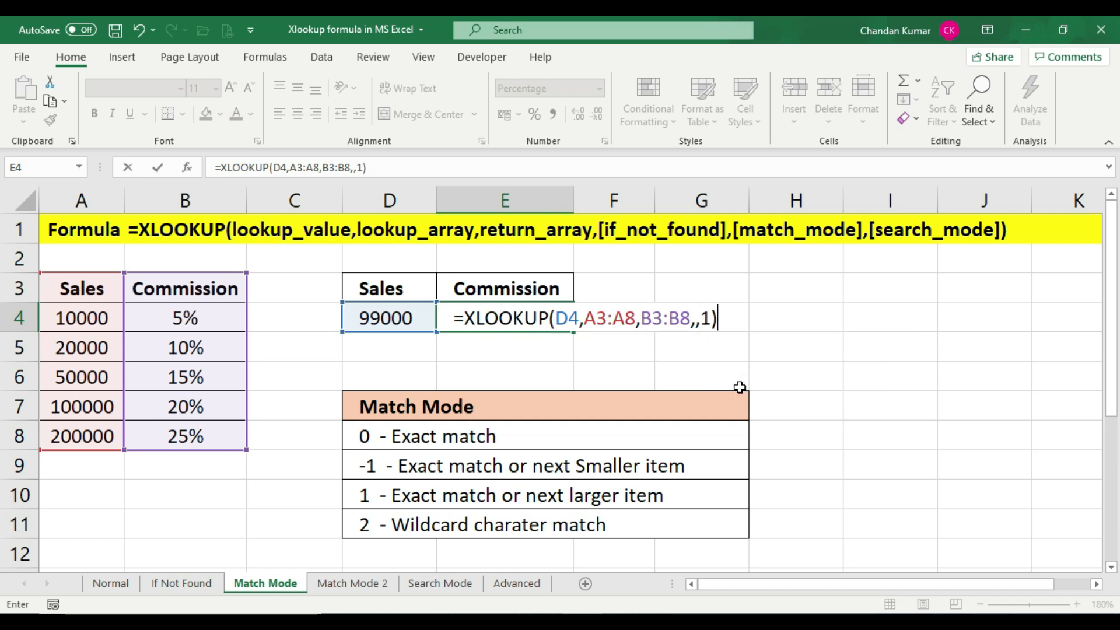
{"action": "key", "text": "Return"}
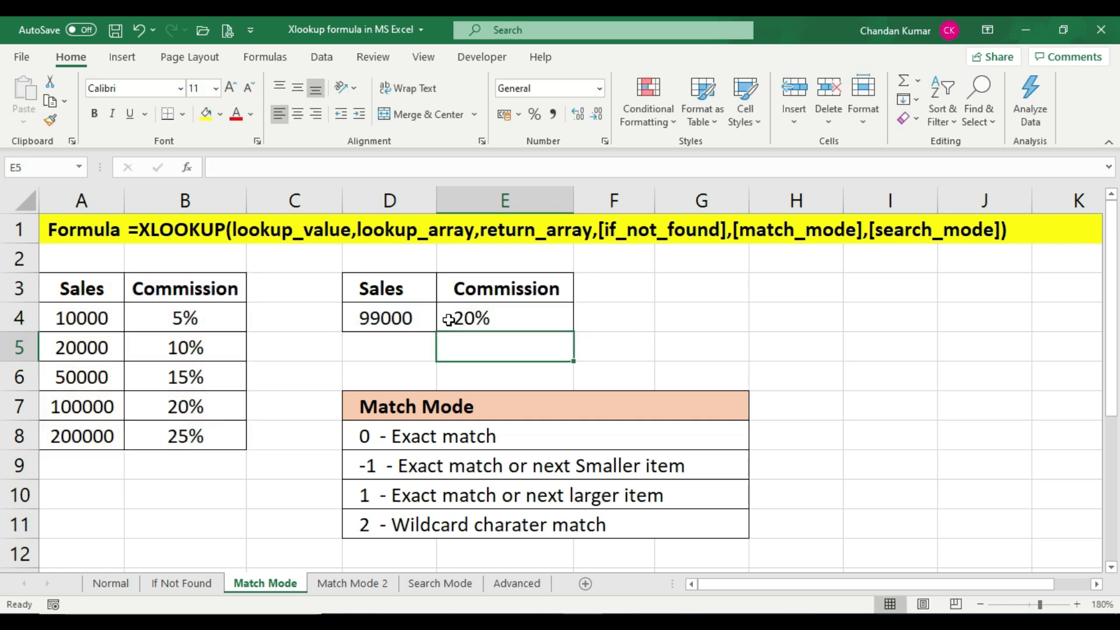
Compare the new E4 commission with the sales values in the lookup table
{"action": "left_click", "coordinate": [499, 320]}
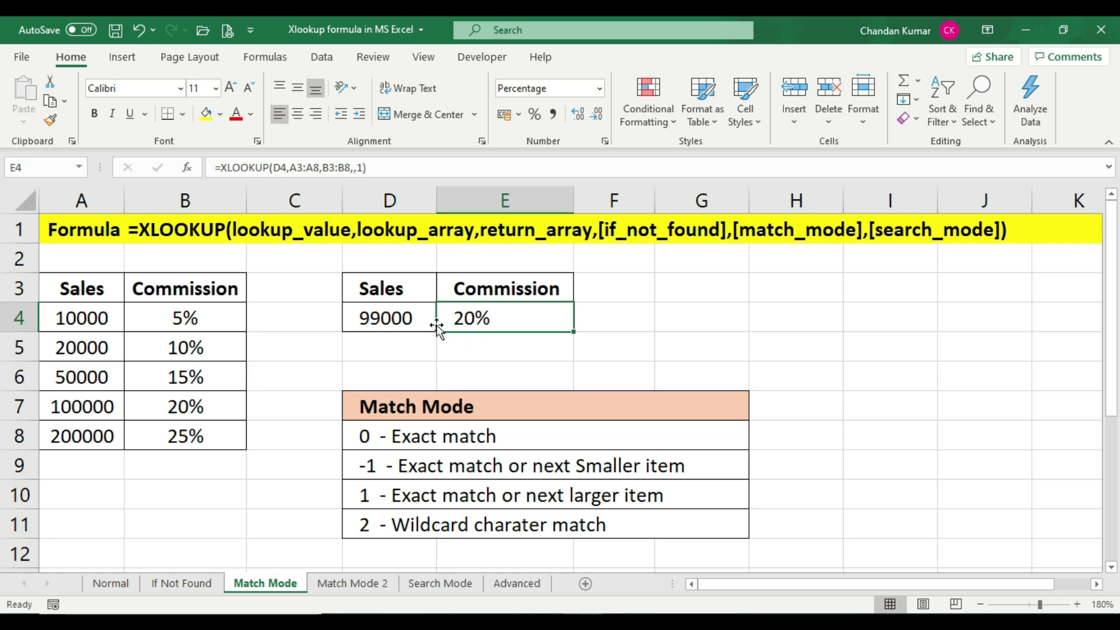
{"action": "left_click_drag", "start_coordinate": [90, 318], "coordinate": [94, 439]}
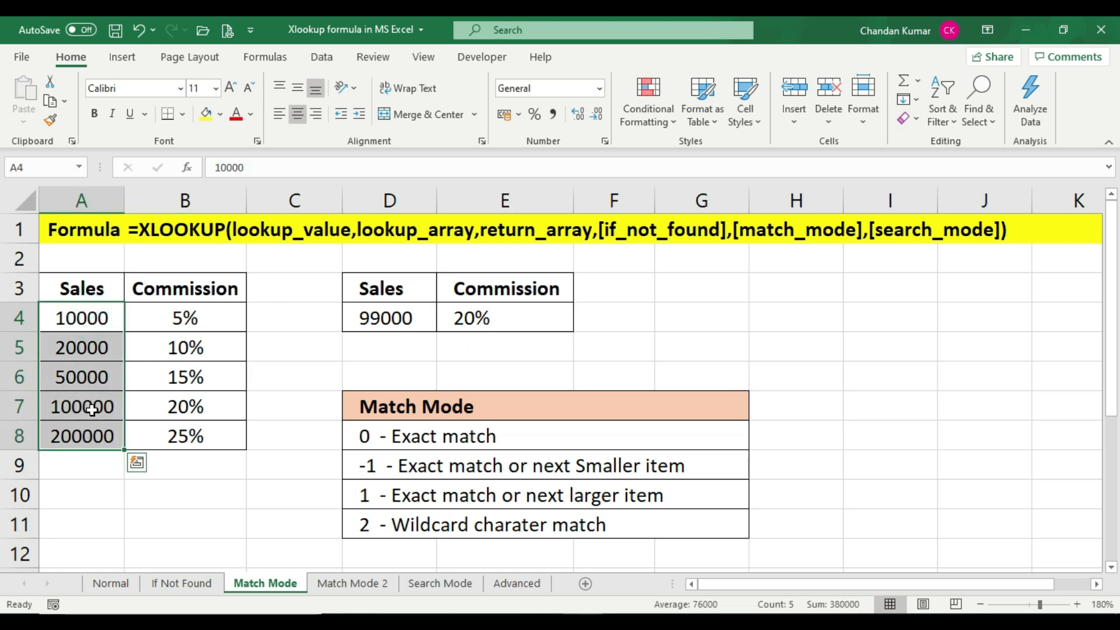
{"action": "left_click", "coordinate": [93, 410]}
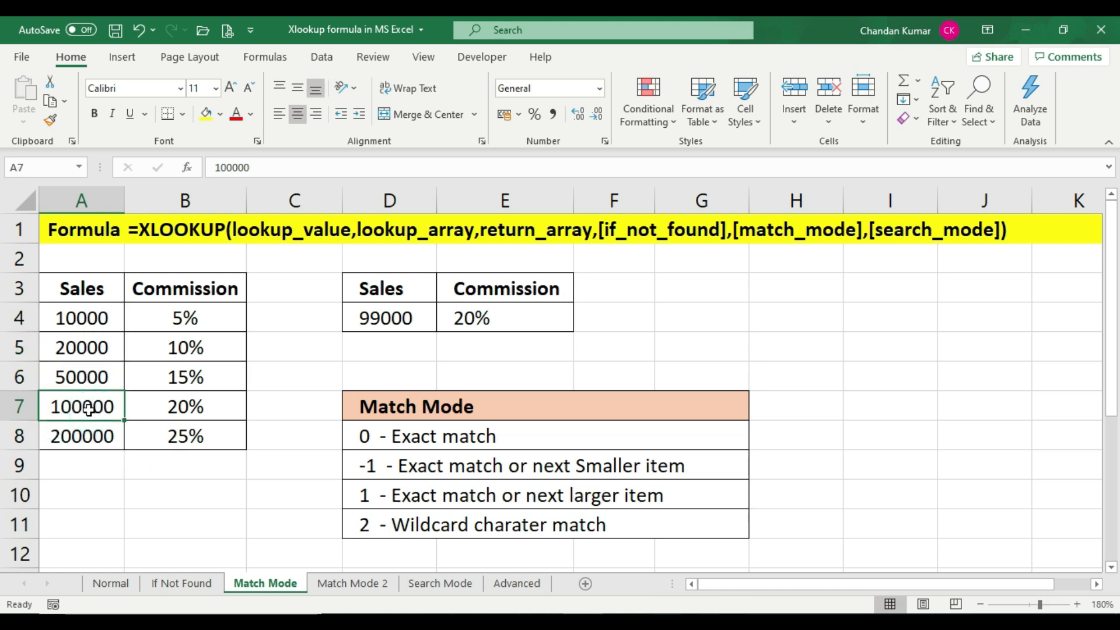
Compare the E4 commission with the lookup table rows, then set the D4 sales value to 21000
{"action": "left_click", "coordinate": [214, 411]}
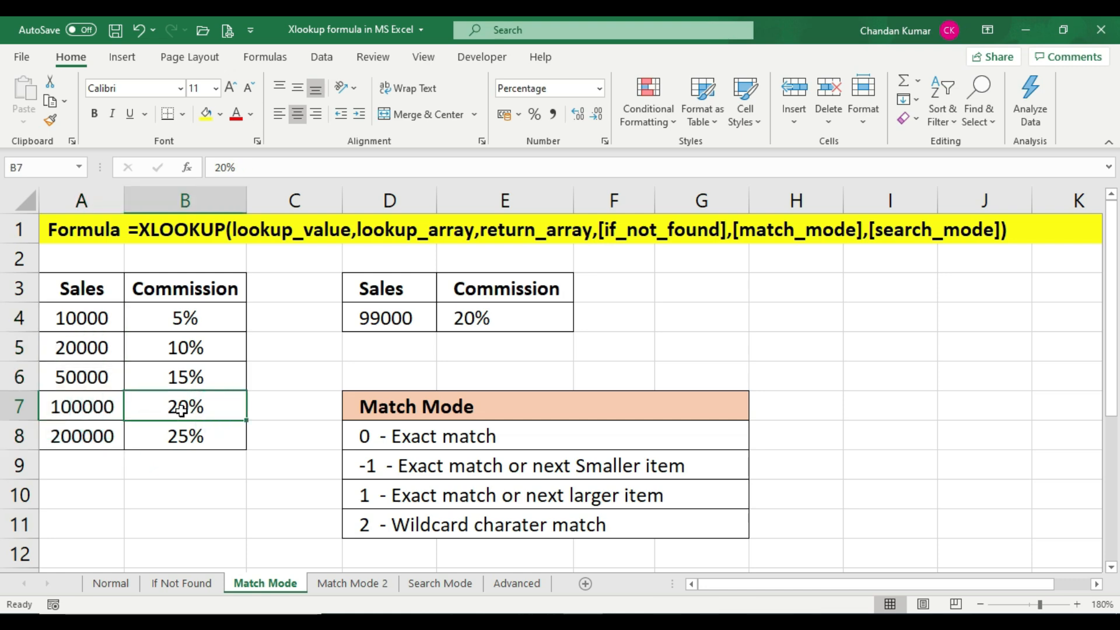
{"action": "left_click", "coordinate": [506, 318]}
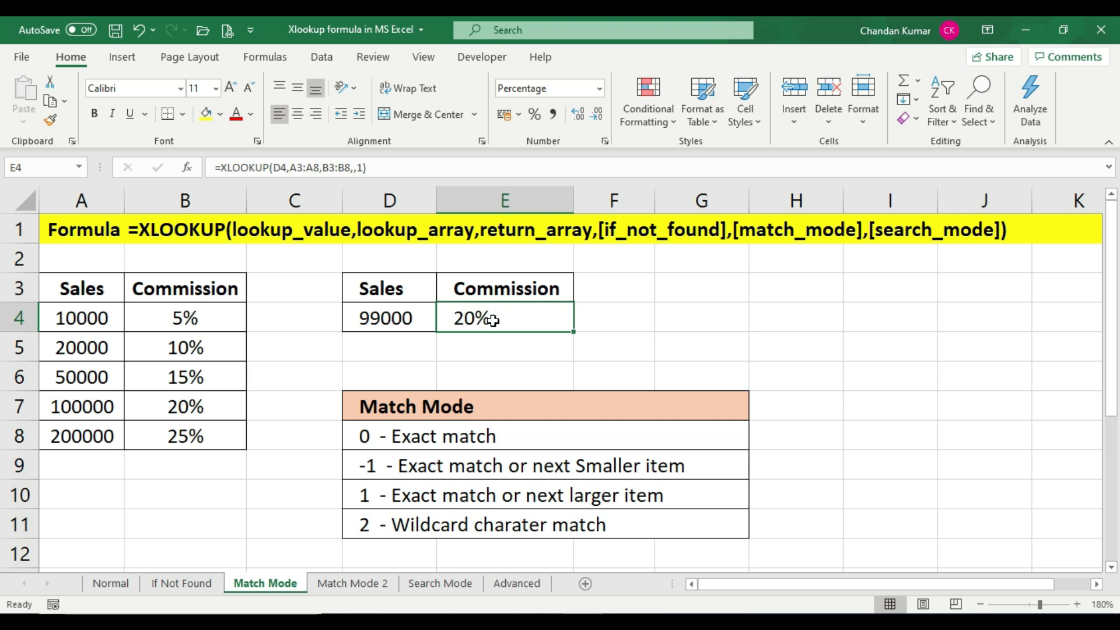
{"action": "left_click", "coordinate": [392, 319]}
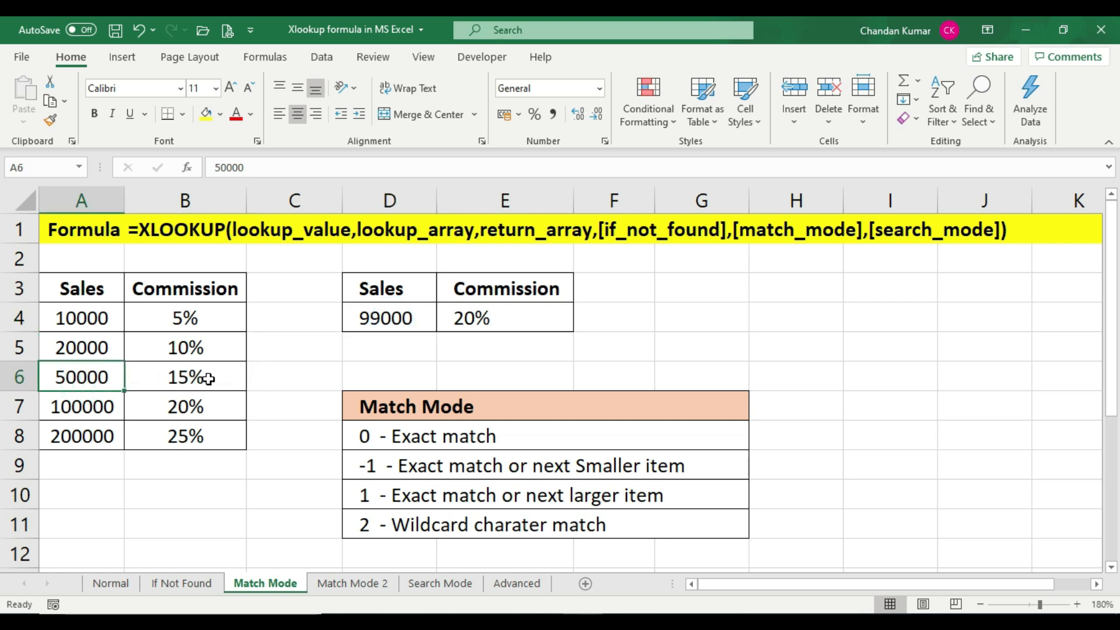
{"action": "left_click", "coordinate": [208, 380]}
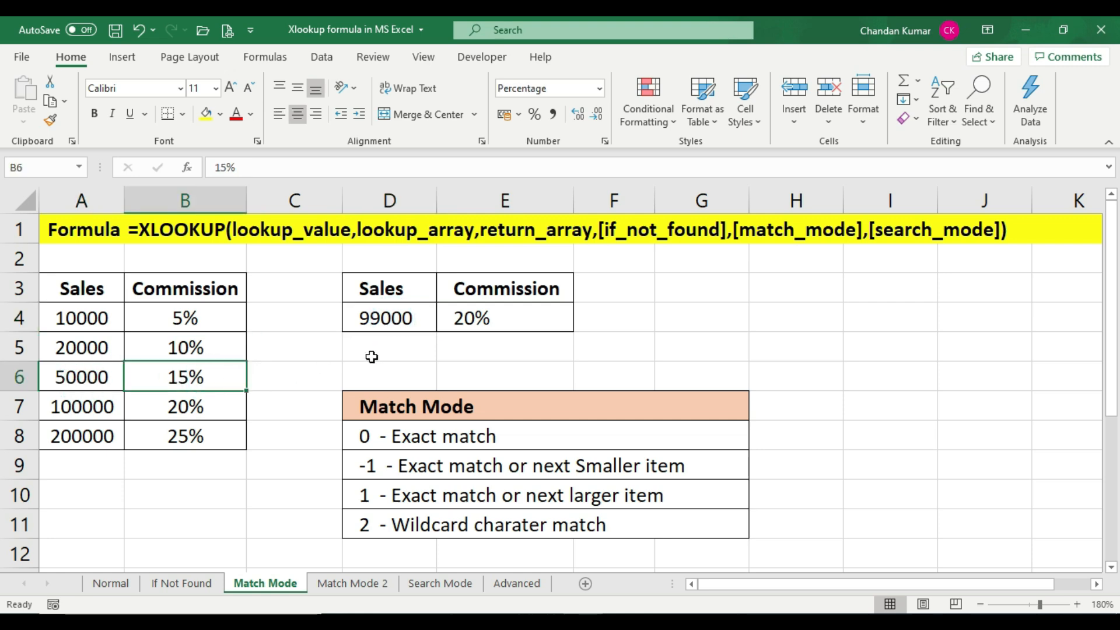
{"action": "left_click", "coordinate": [490, 325]}
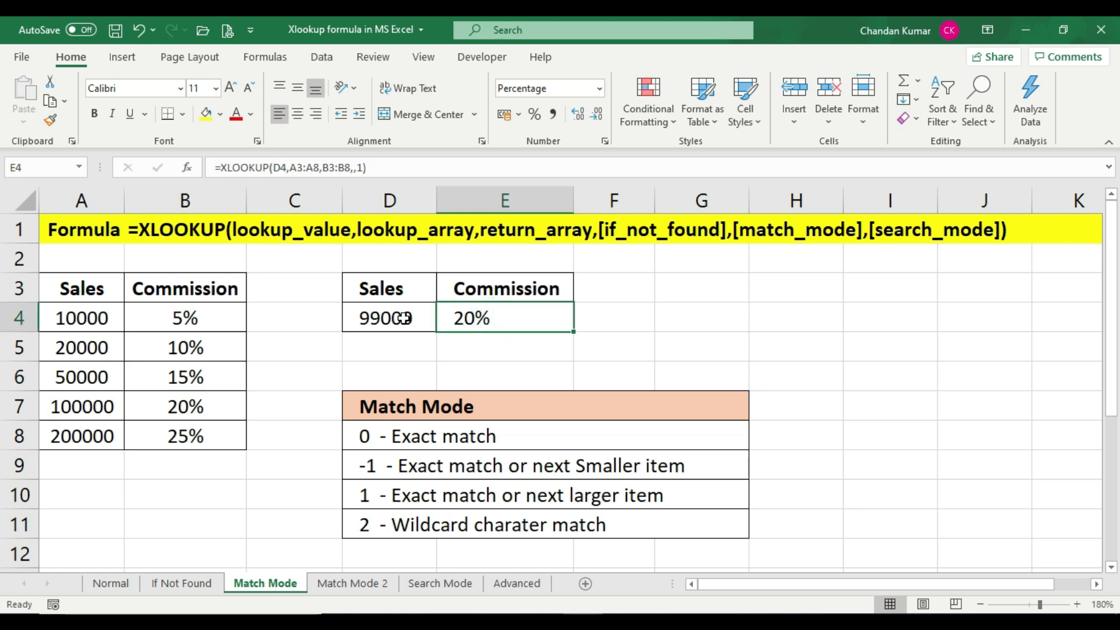
{"action": "left_click", "coordinate": [383, 318]}
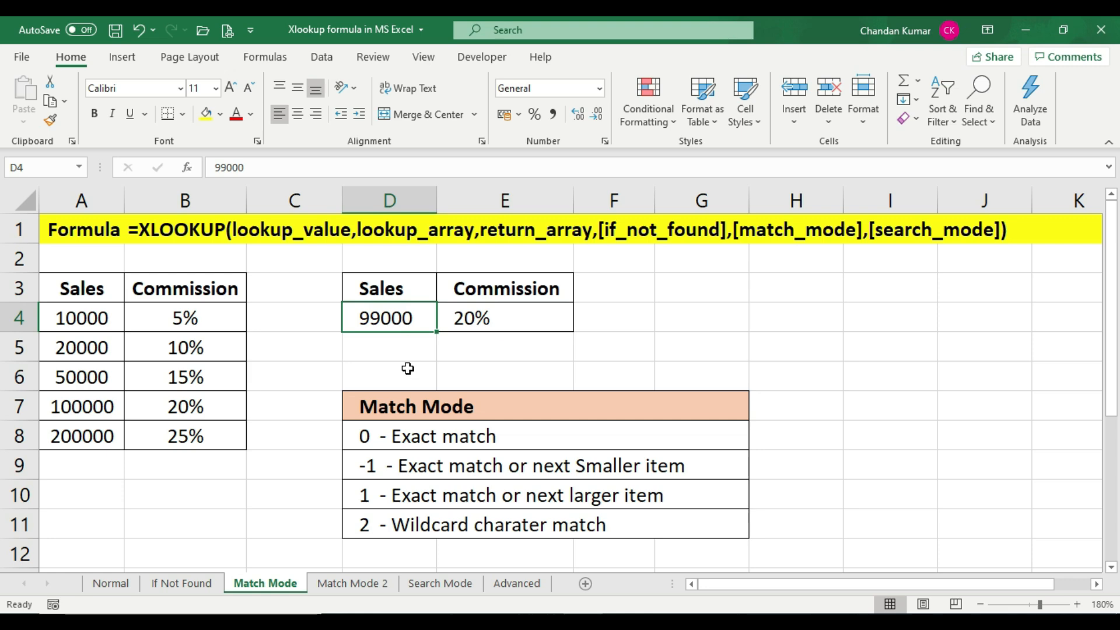
{"action": "type", "text": "21000"}
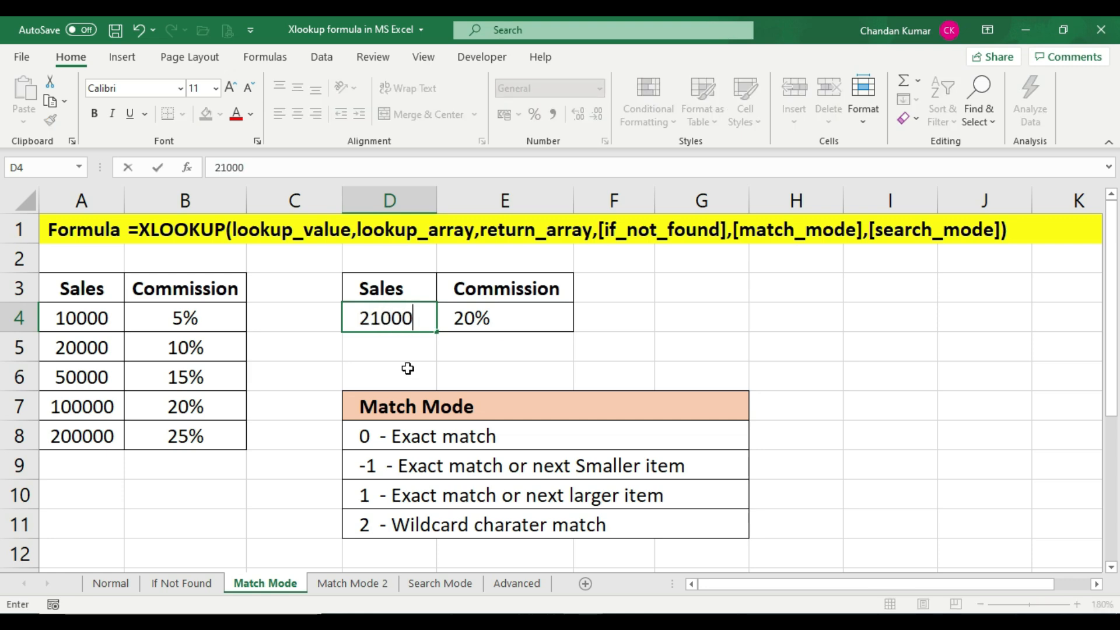
{"action": "key", "text": "Return"}
Compare the E4 commission with the 20000 and 50000 table rows, then set the D4 sales value to 110000
{"action": "left_click", "coordinate": [465, 320]}
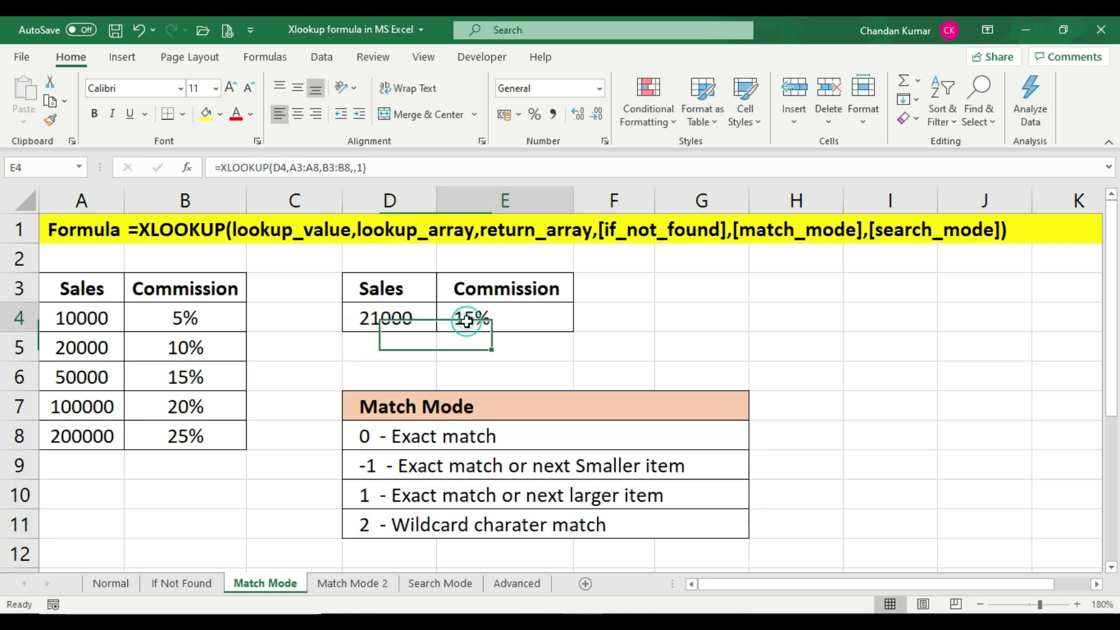
{"action": "left_click", "coordinate": [207, 357]}
{"action": "left_click_drag", "start_coordinate": [92, 350], "coordinate": [92, 379]}
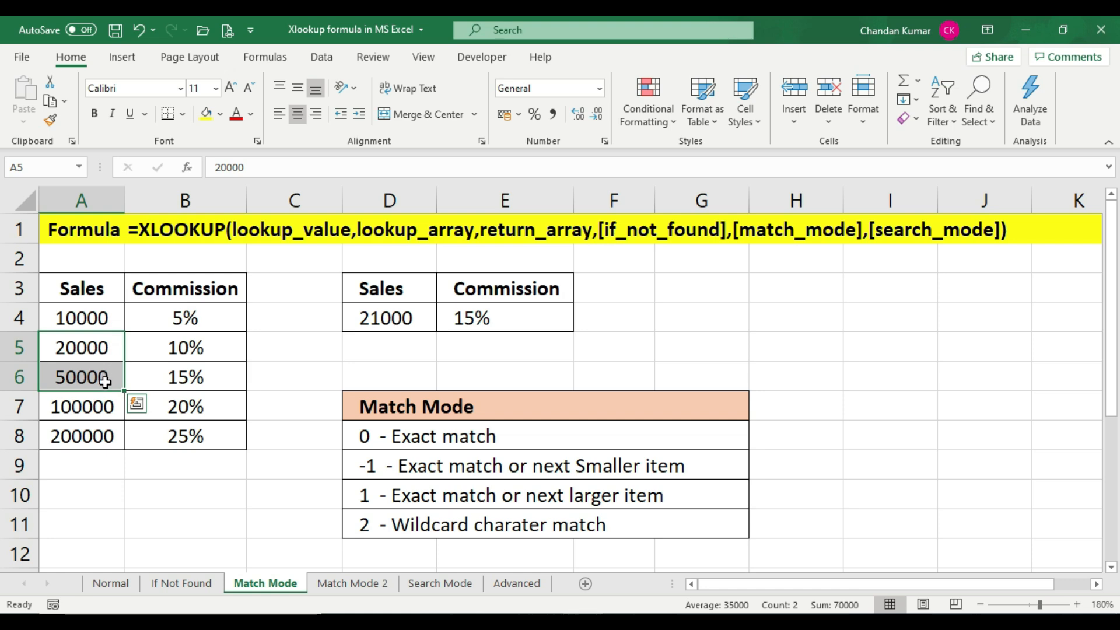
{"action": "left_click", "coordinate": [96, 376]}
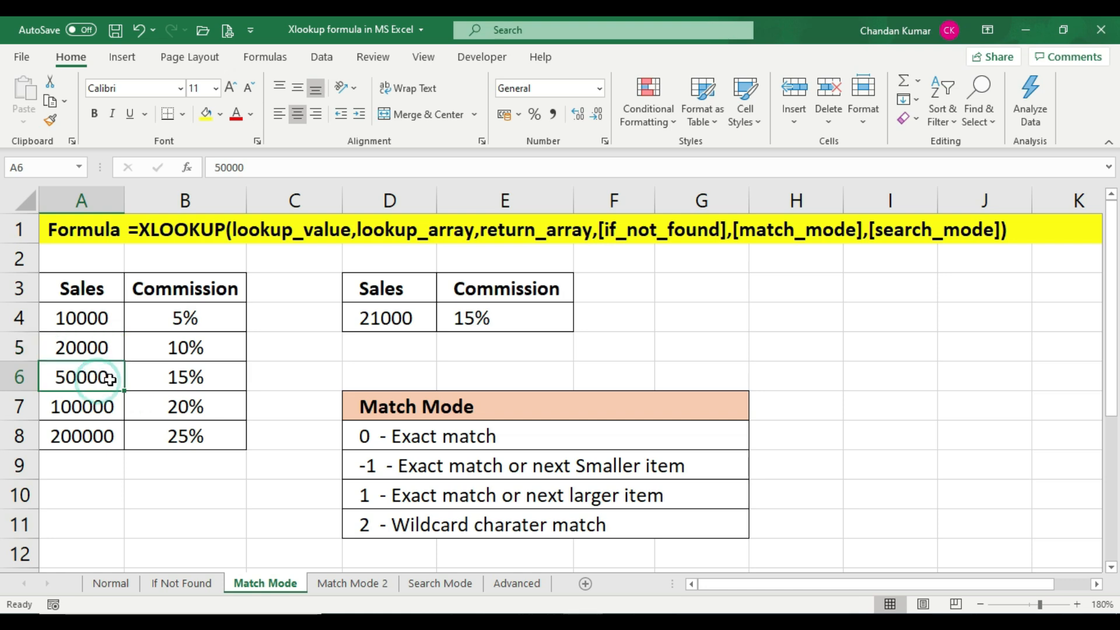
{"action": "left_click", "coordinate": [175, 379]}
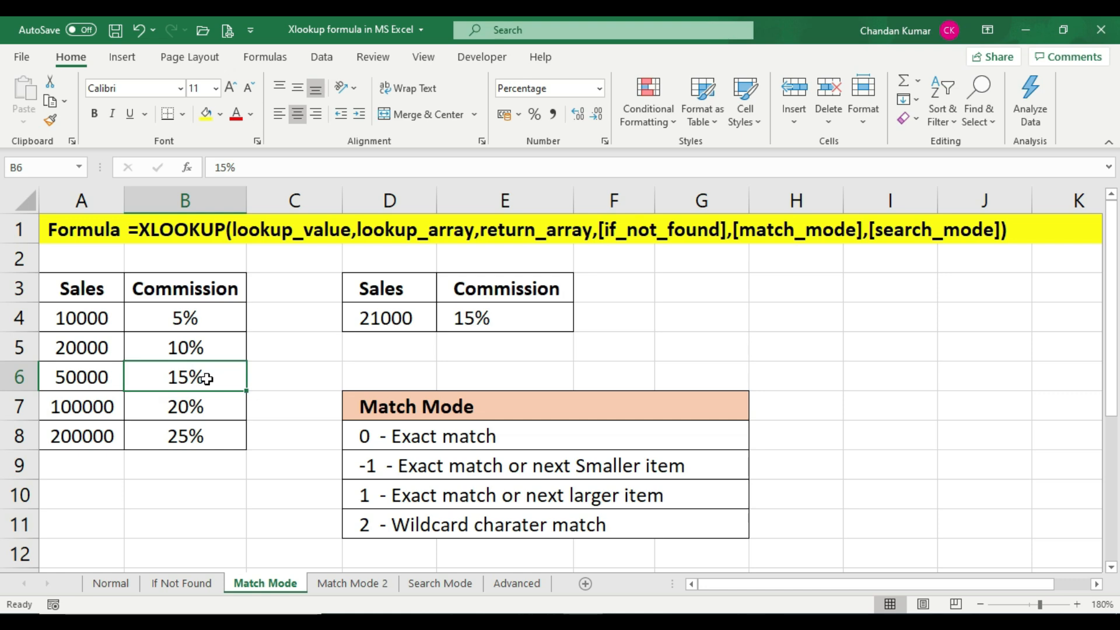
{"action": "left_click", "coordinate": [507, 320]}
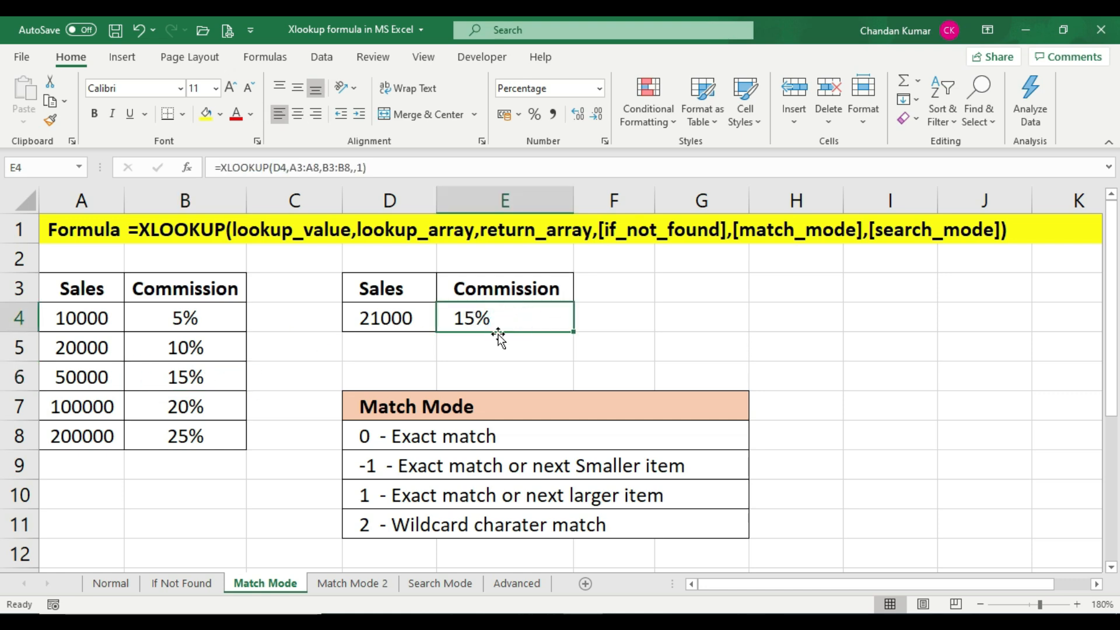
{"action": "left_click", "coordinate": [380, 319]}
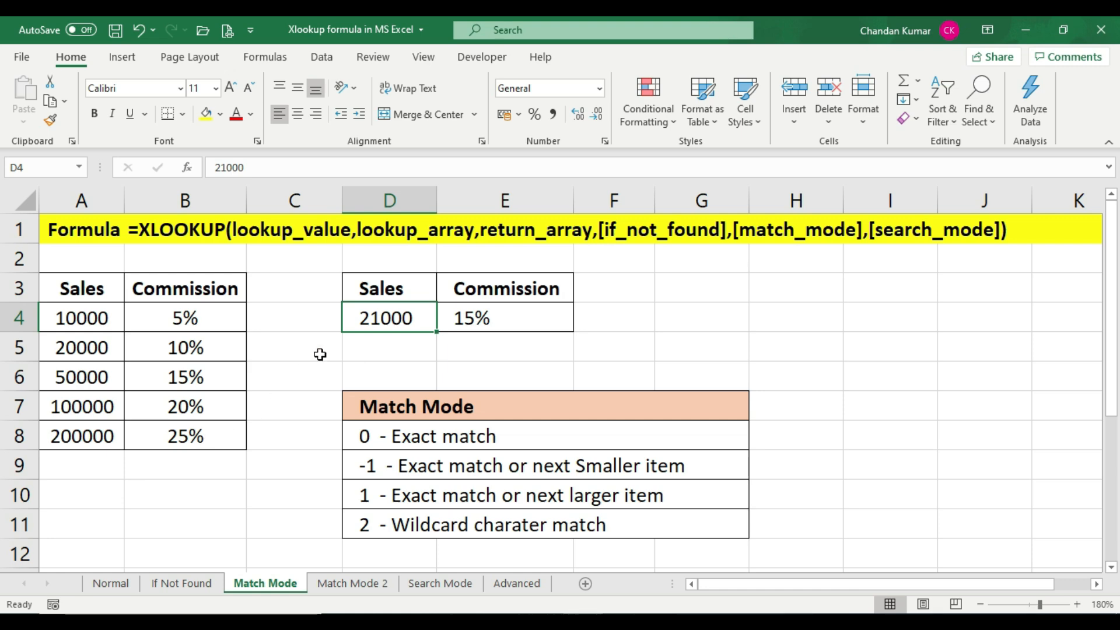
{"action": "type", "text": "11"}
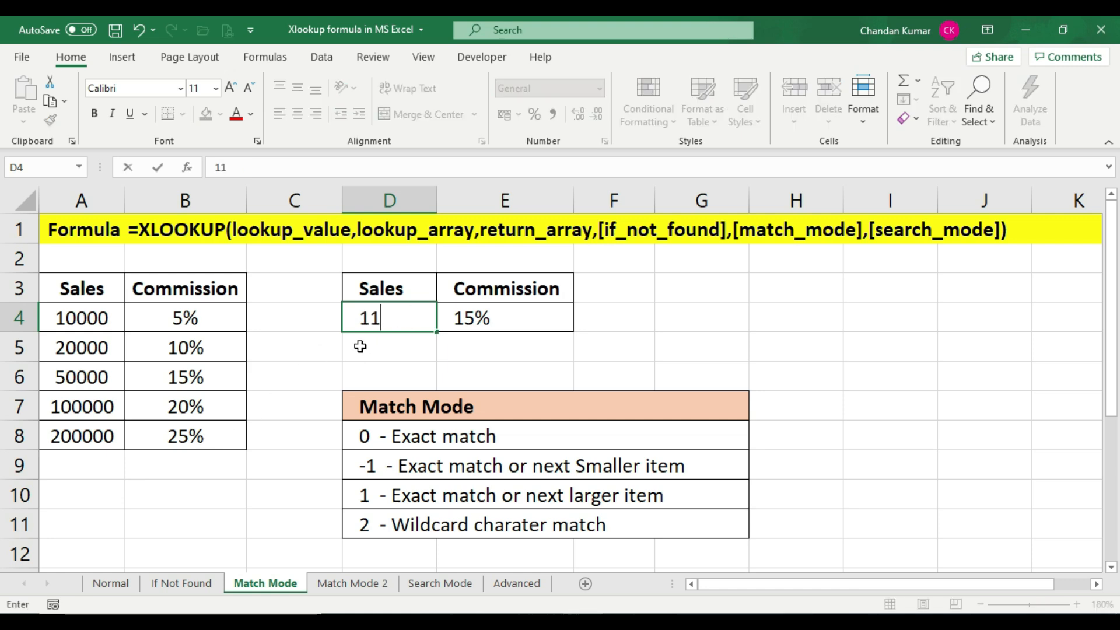
{"action": "type", "text": "0000"}
{"action": "key", "text": "Return"}
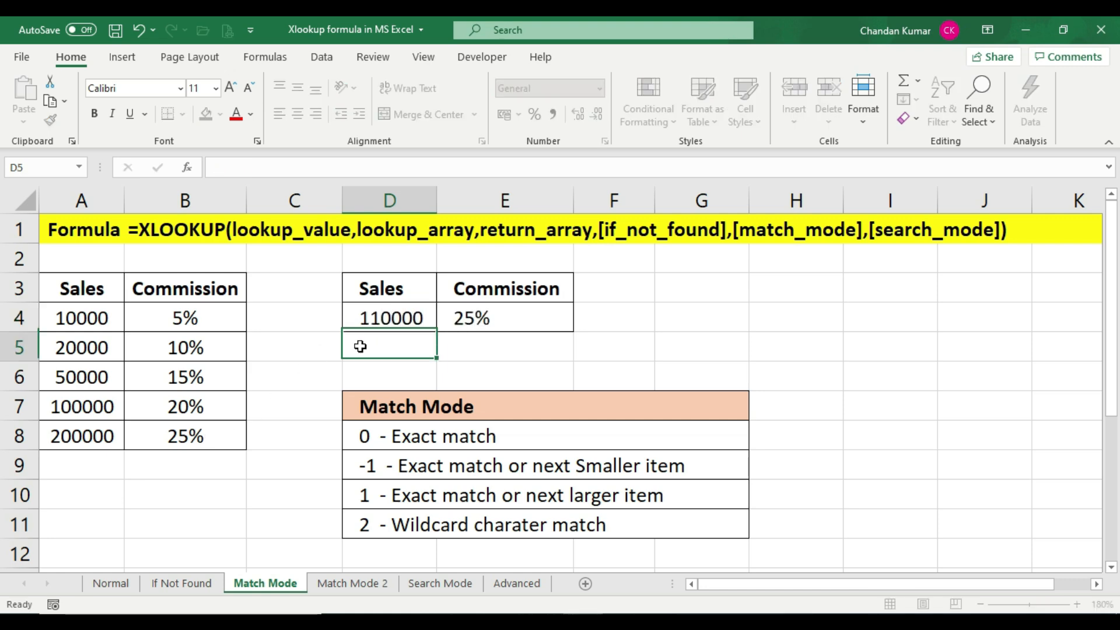
Compare the E4 commission with the 200000 row and the match mode descriptions
{"action": "left_click", "coordinate": [510, 324]}
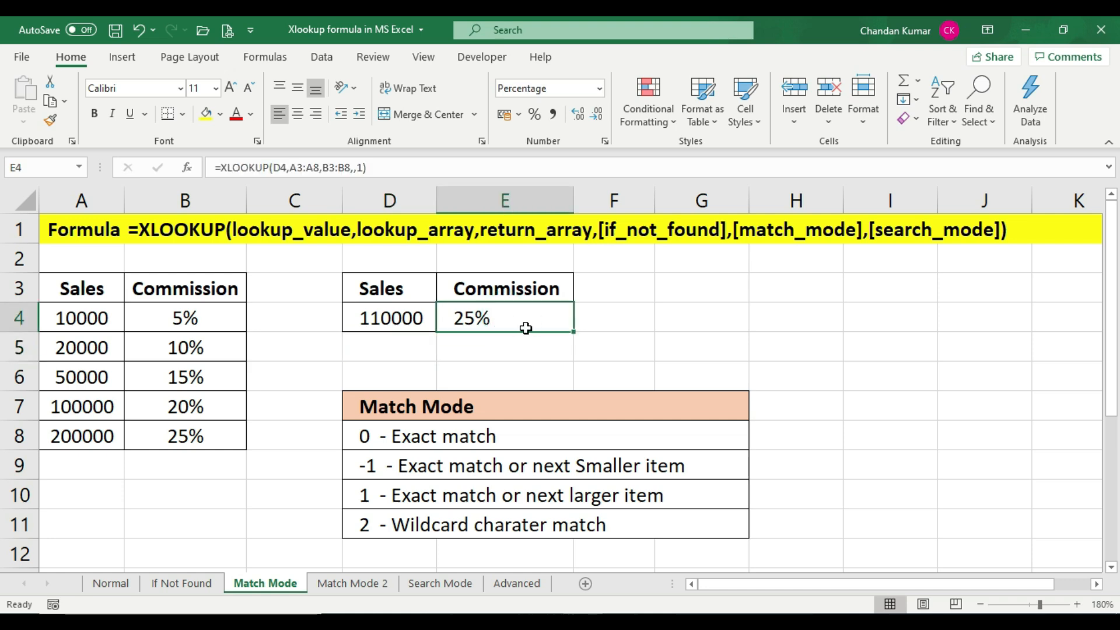
{"action": "left_click", "coordinate": [174, 432]}
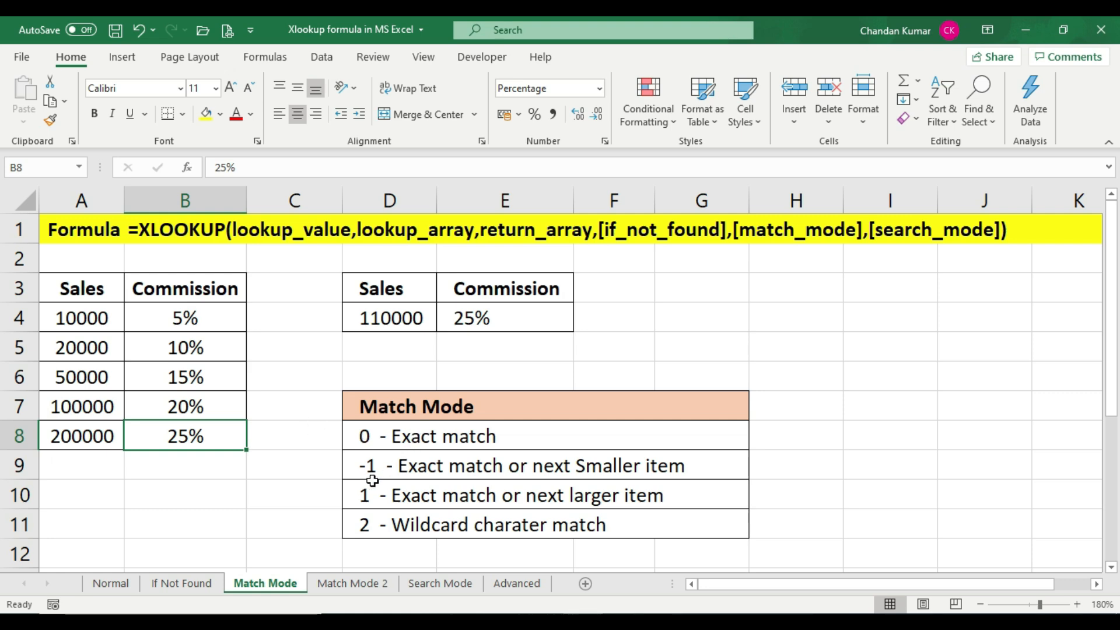
{"action": "left_click", "coordinate": [400, 525]}
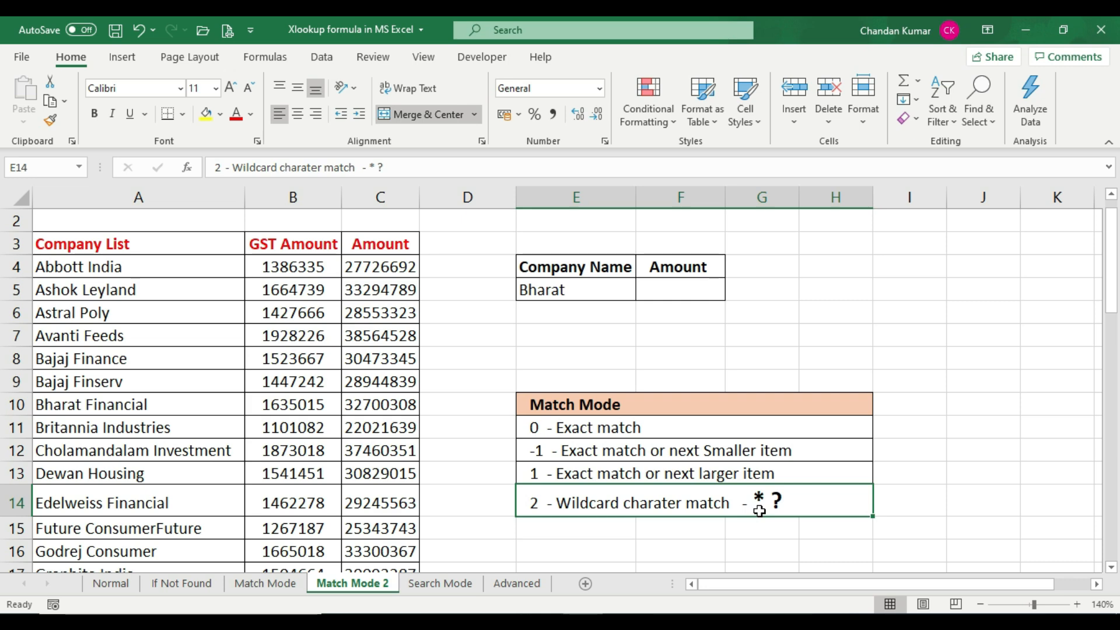
On the Match Mode 2 sheet, append a * wildcard to the company name Bharat in E5
{"action": "left_click", "coordinate": [567, 291]}
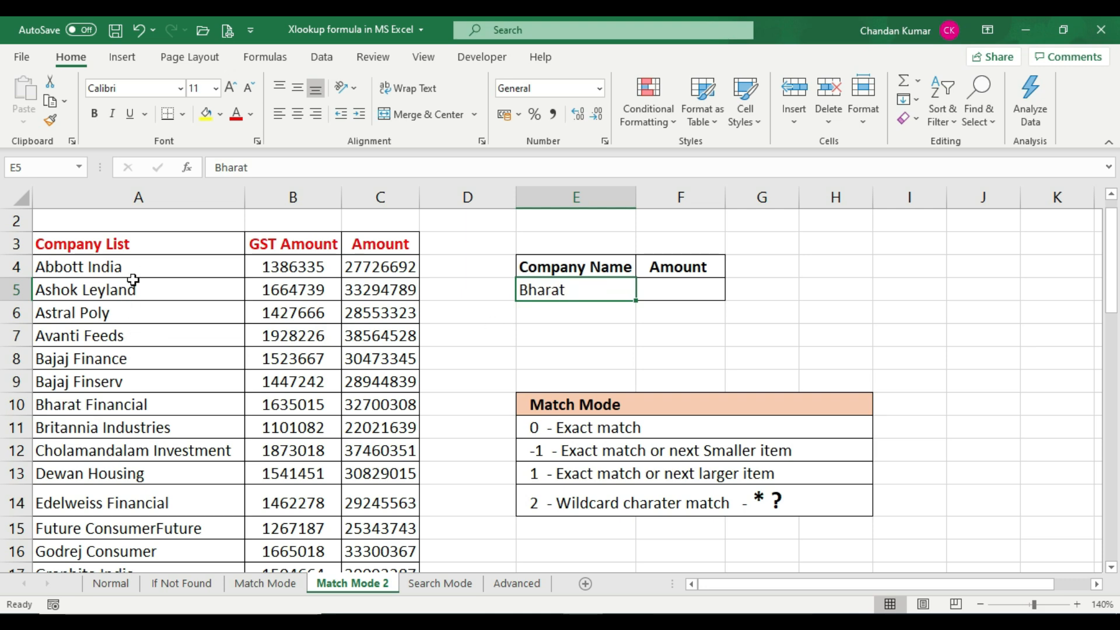
{"action": "left_click_drag", "start_coordinate": [152, 401], "coordinate": [379, 403]}
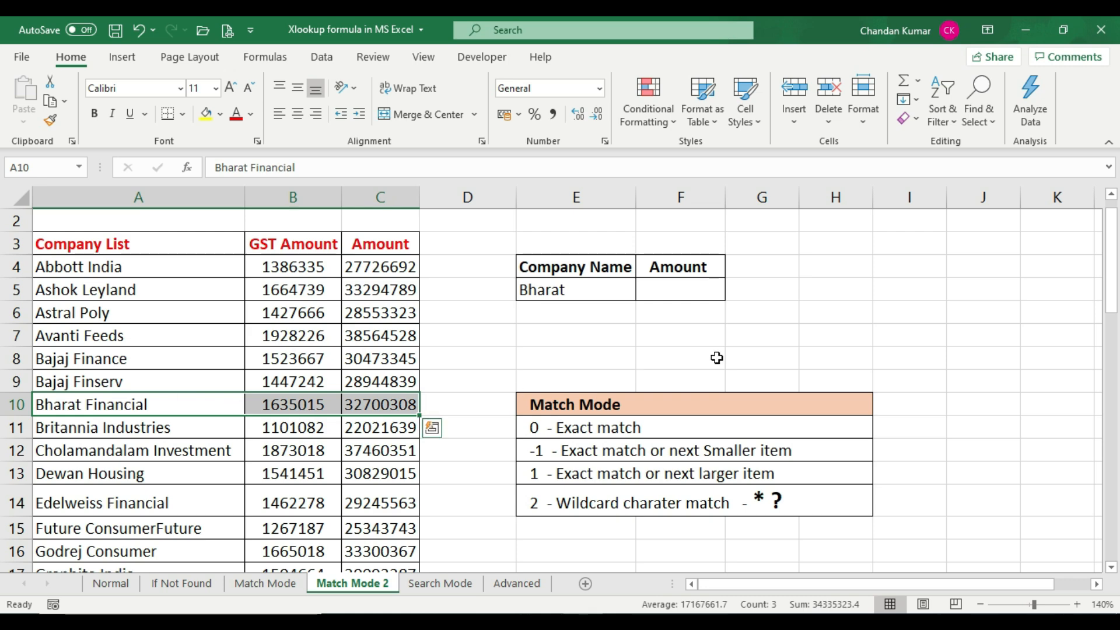
{"action": "left_click", "coordinate": [658, 292]}
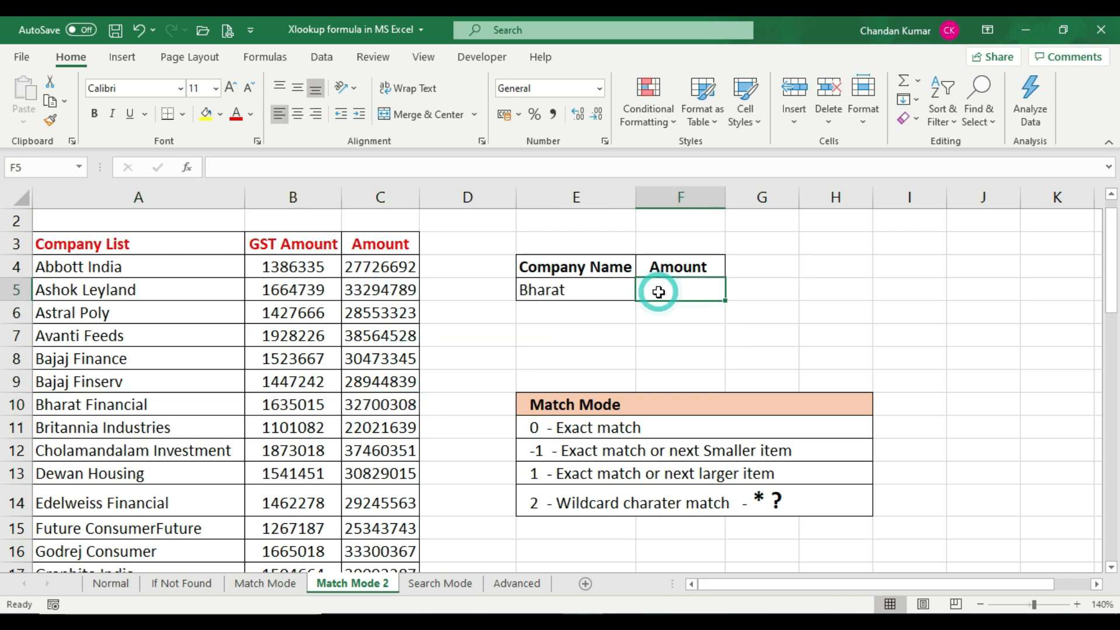
{"action": "left_click", "coordinate": [582, 291]}
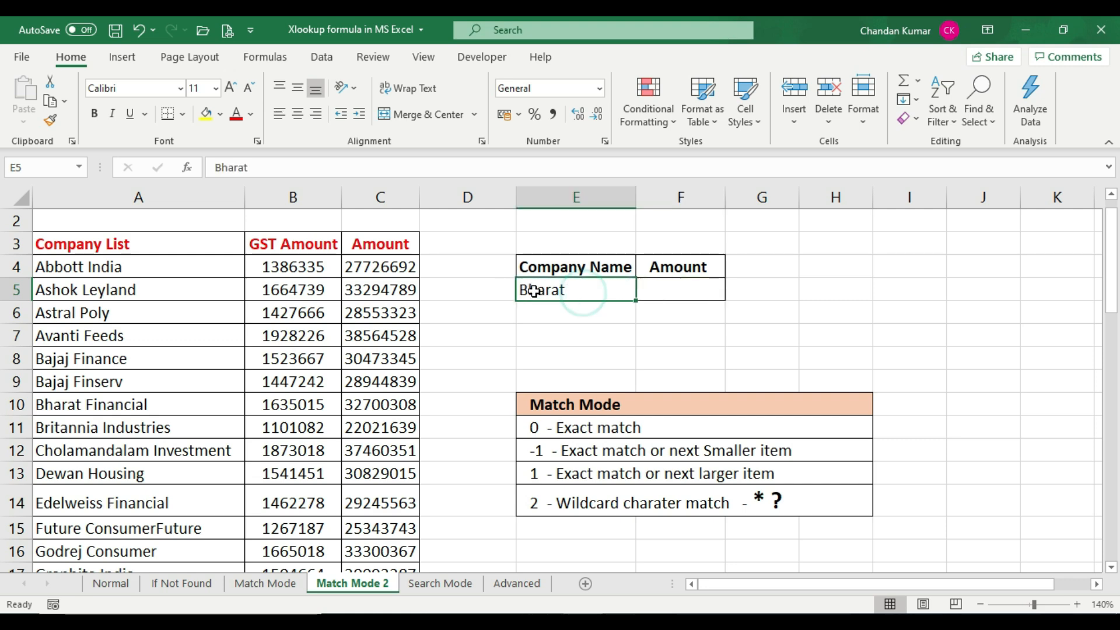
{"action": "double_click", "coordinate": [582, 290]}
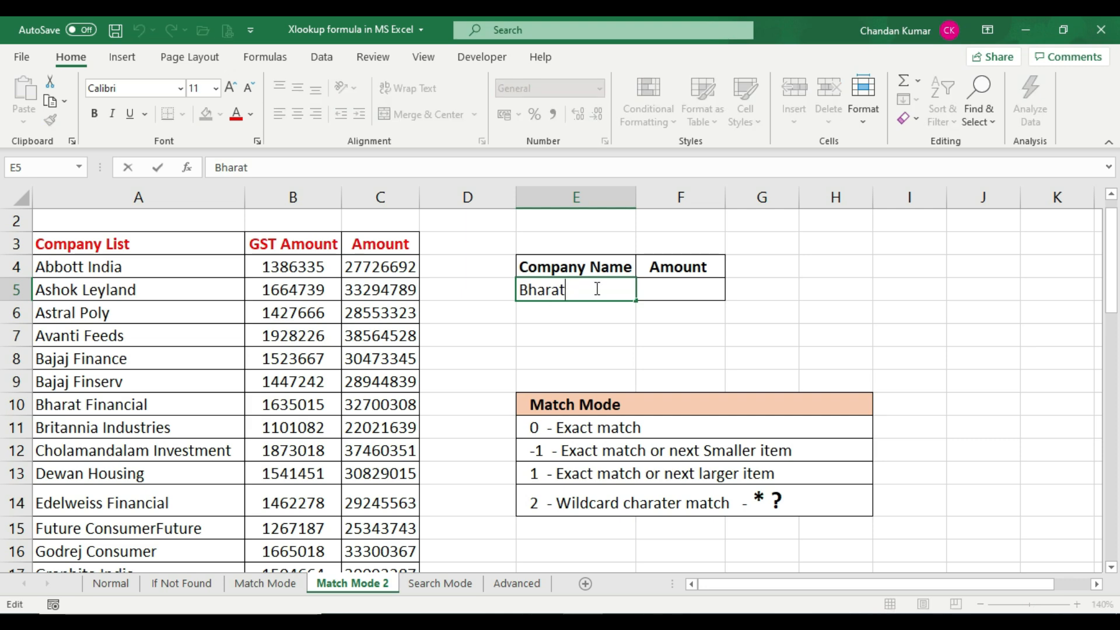
{"action": "left_click", "coordinate": [679, 286]}
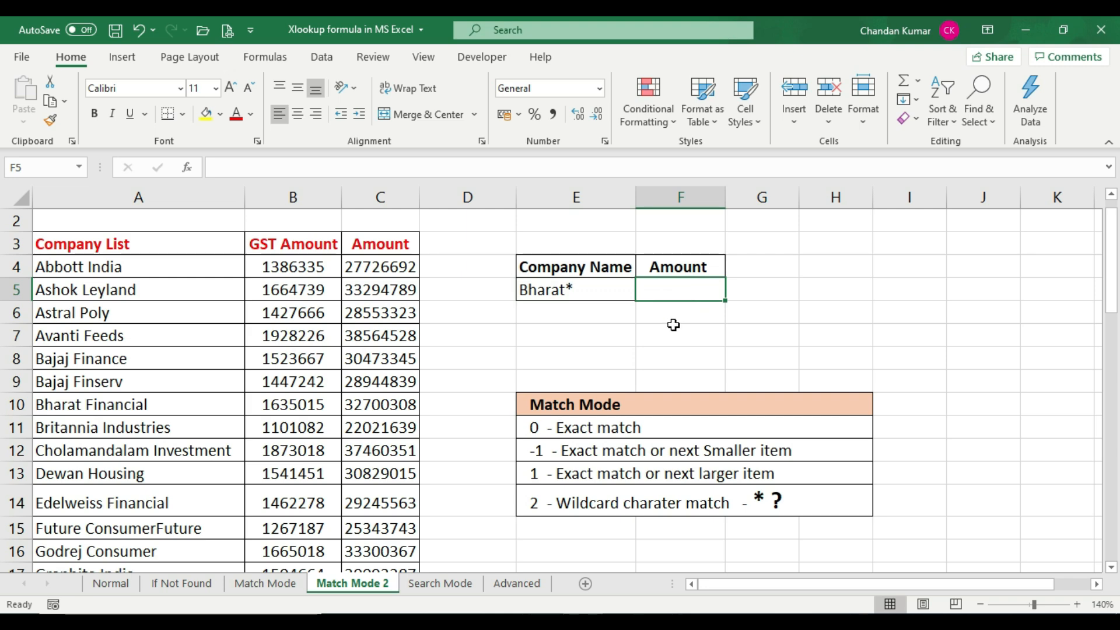
Start an XLOOKUP formula in F5 using E5 as lookup value and A3:A51 as lookup array
{"action": "type", "text": "="}
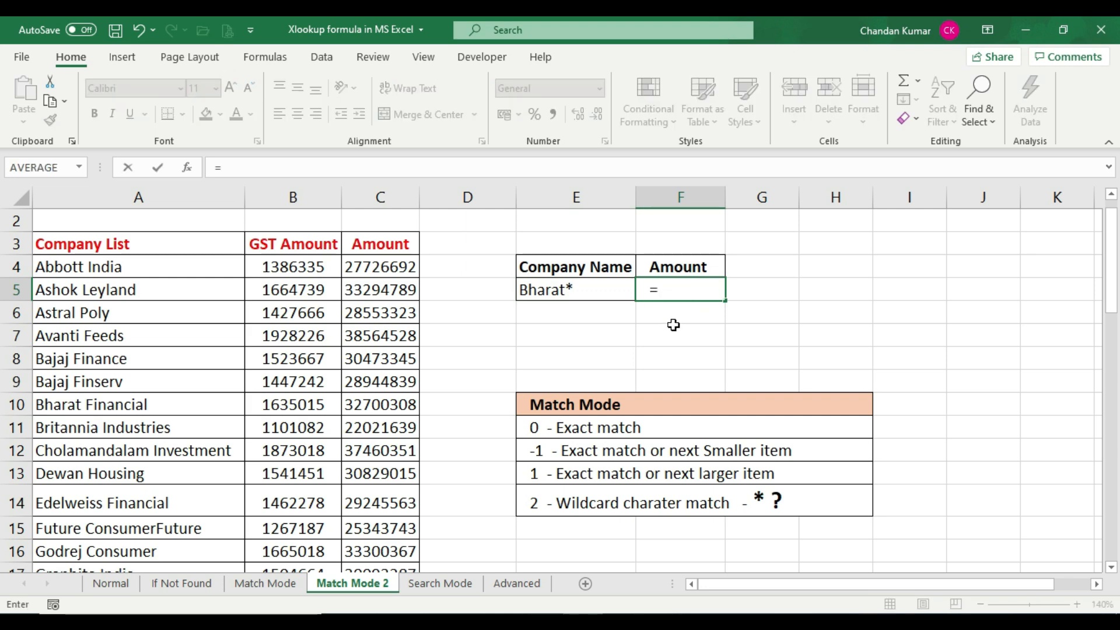
{"action": "type", "text": "xl"}
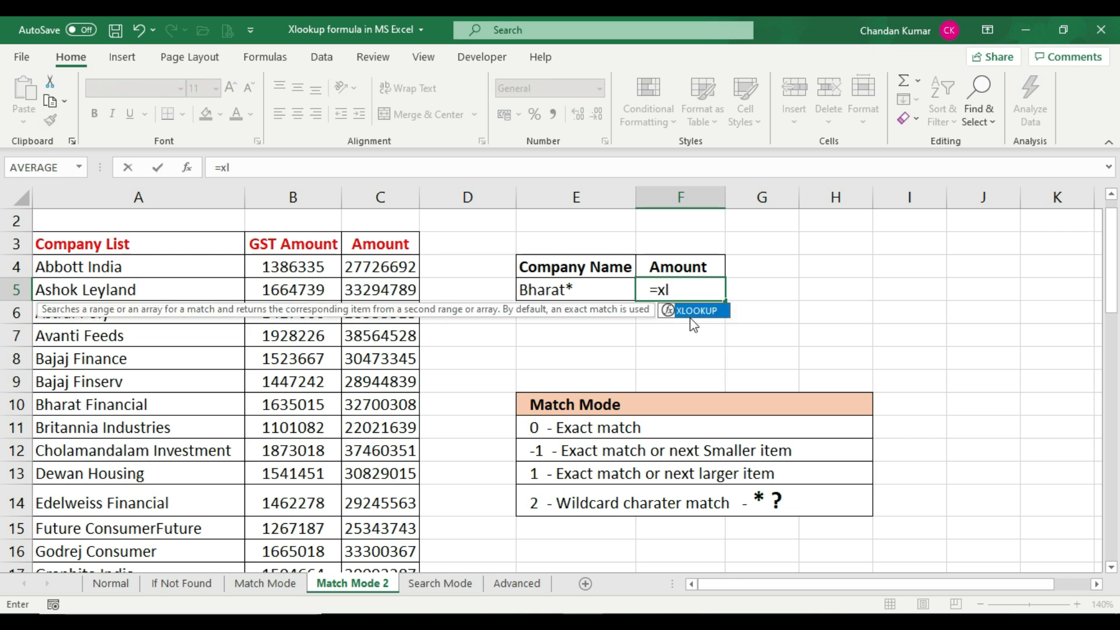
{"action": "double_click", "coordinate": [703, 313]}
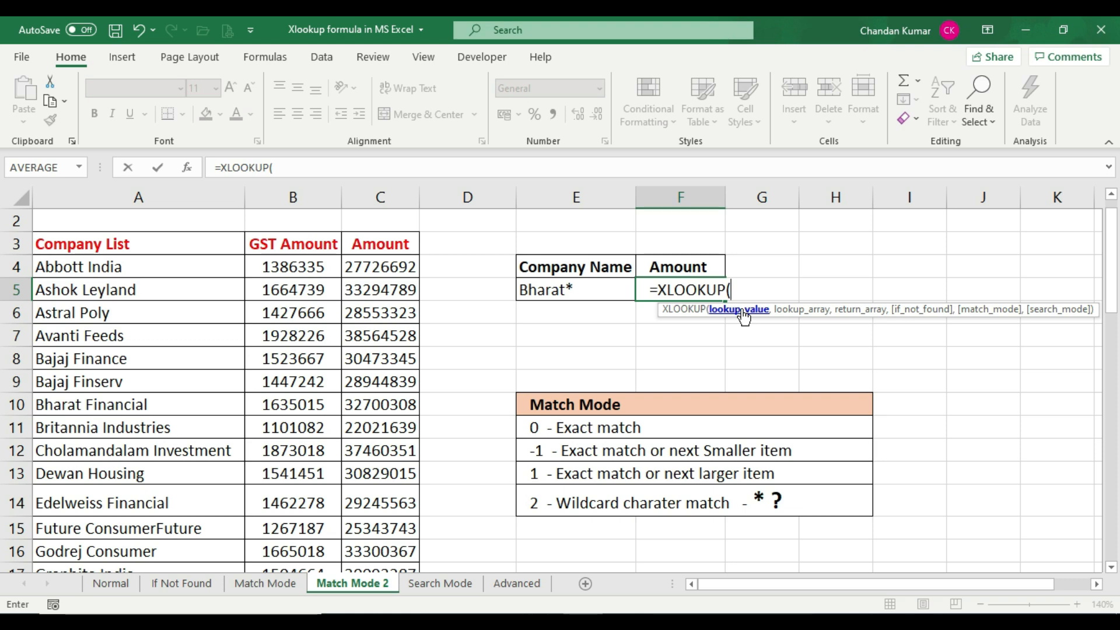
{"action": "left_click", "coordinate": [574, 289]}
{"action": "type", "text": ","}
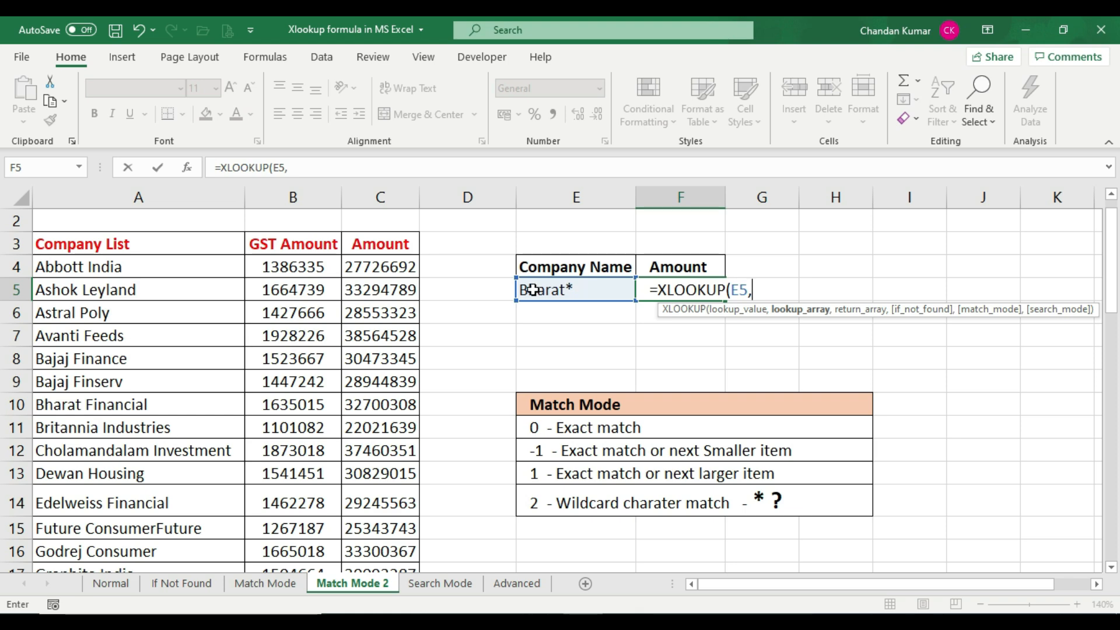
{"action": "left_click_drag", "start_coordinate": [177, 244], "coordinate": [199, 518]}
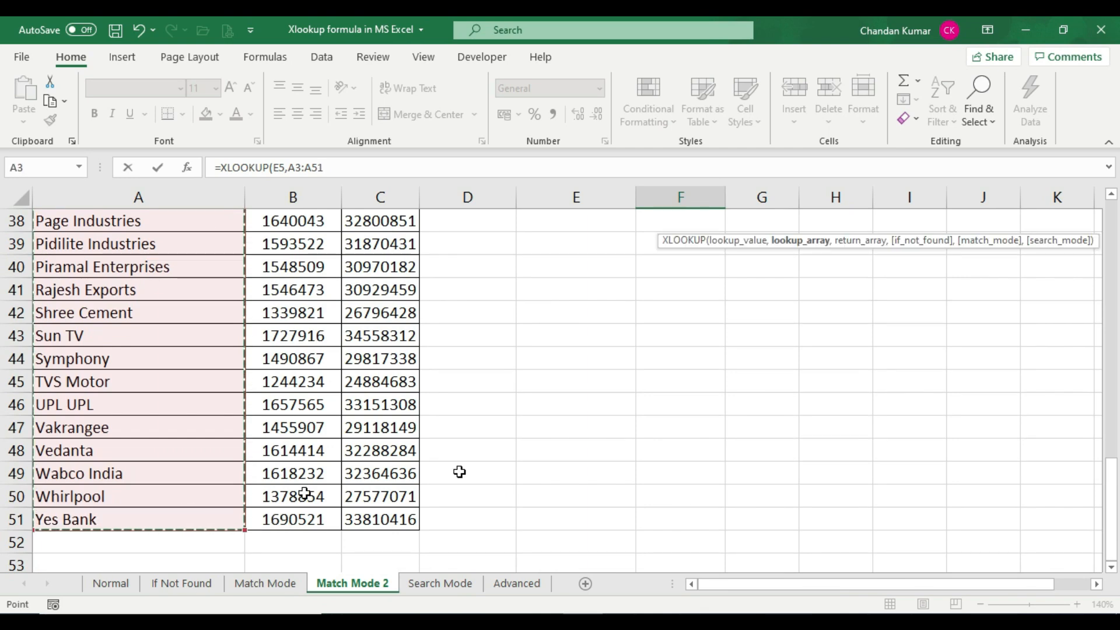
{"action": "scroll", "coordinate": [589, 430], "scroll_direction": "up", "scroll_amount": 13}
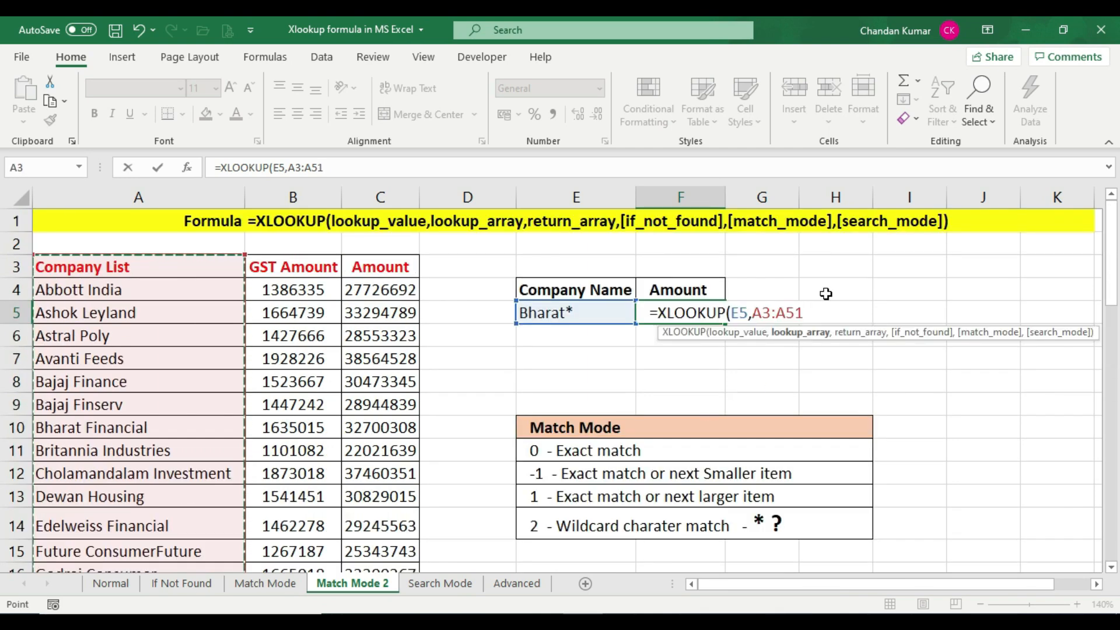
{"action": "type", "text": ","}
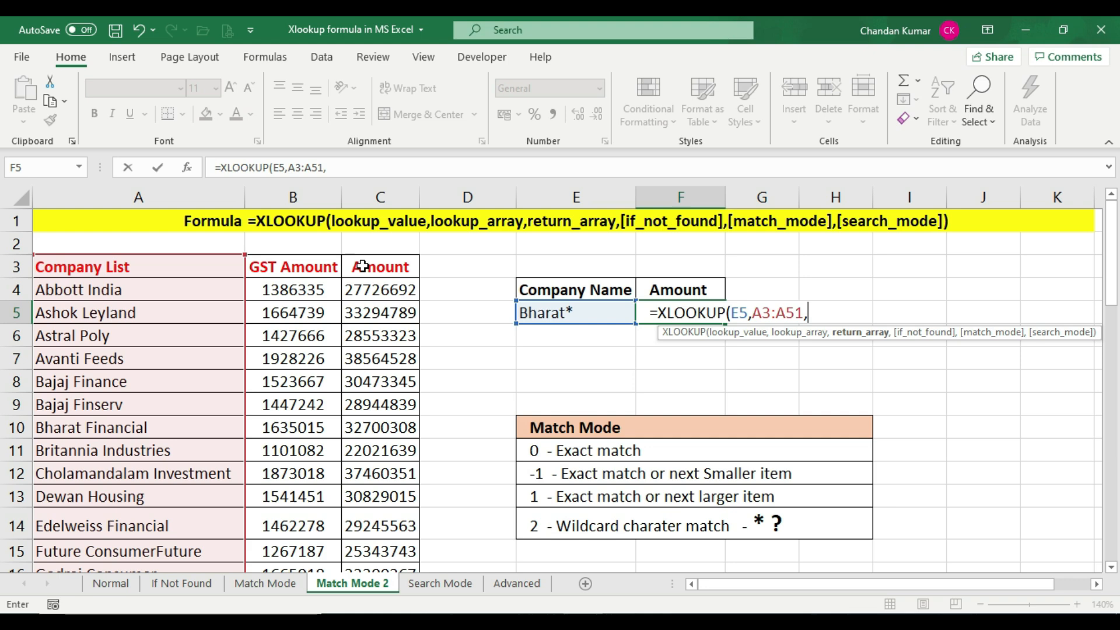
Complete the F5 formula as =XLOOKUP(E5,A3:A51,C3:C51,,2) to use the wildcard match mode
{"action": "left_click_drag", "start_coordinate": [361, 262], "coordinate": [379, 525]}
{"action": "left_click_drag", "start_coordinate": [388, 565], "coordinate": [389, 523]}
{"action": "scroll", "coordinate": [610, 465], "scroll_direction": "up", "scroll_amount": 12}
{"action": "type", "text": ","}
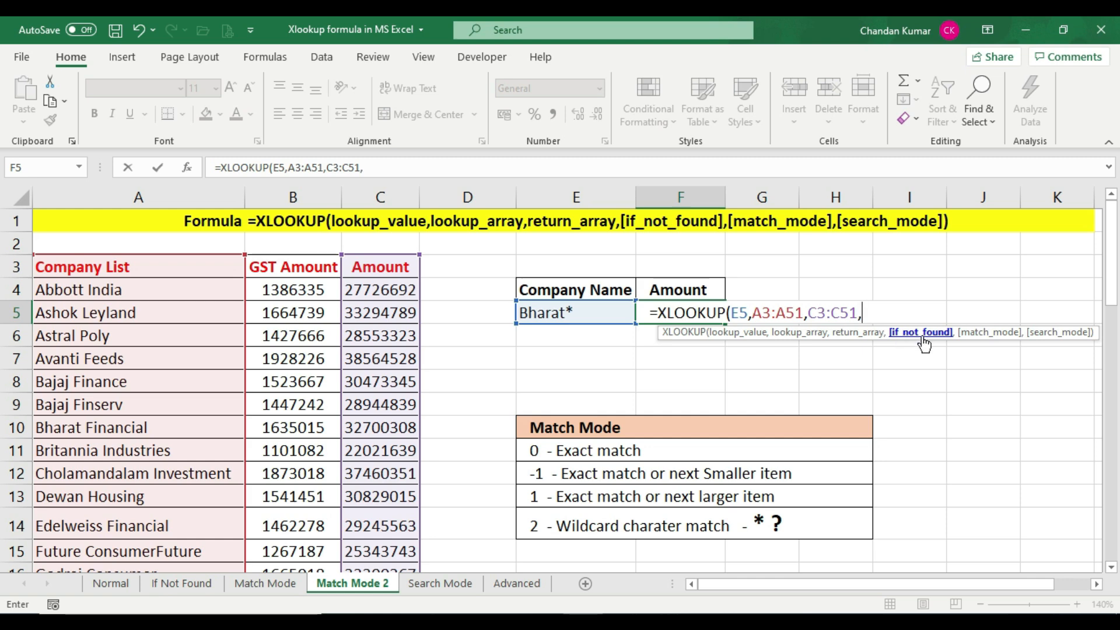
{"action": "type", "text": ","}
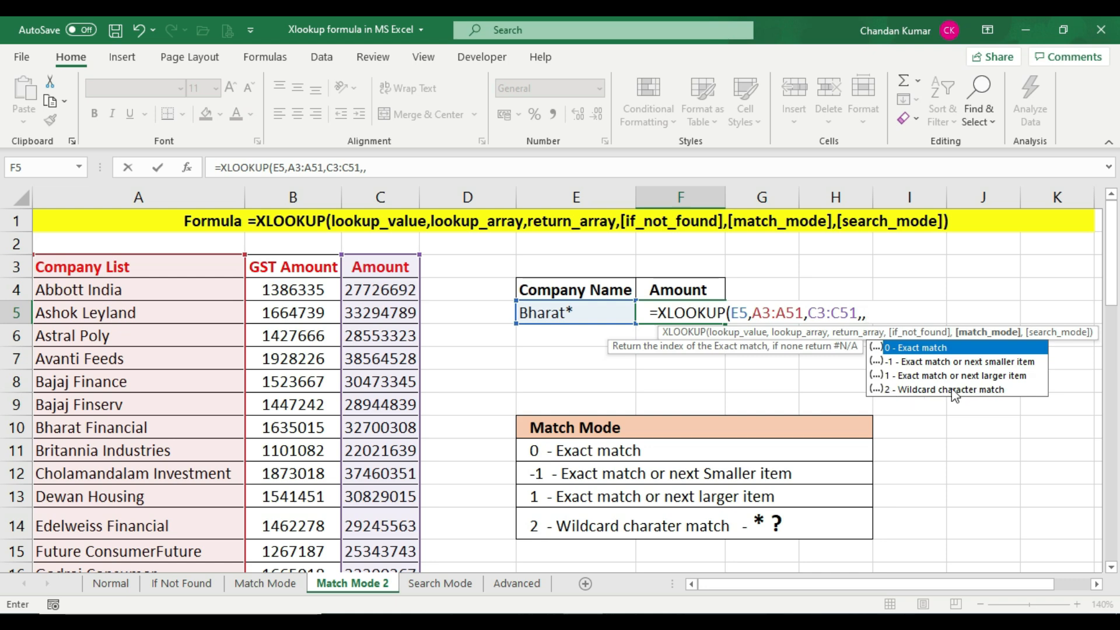
{"action": "type", "text": "2)"}
{"action": "key", "text": "Return"}
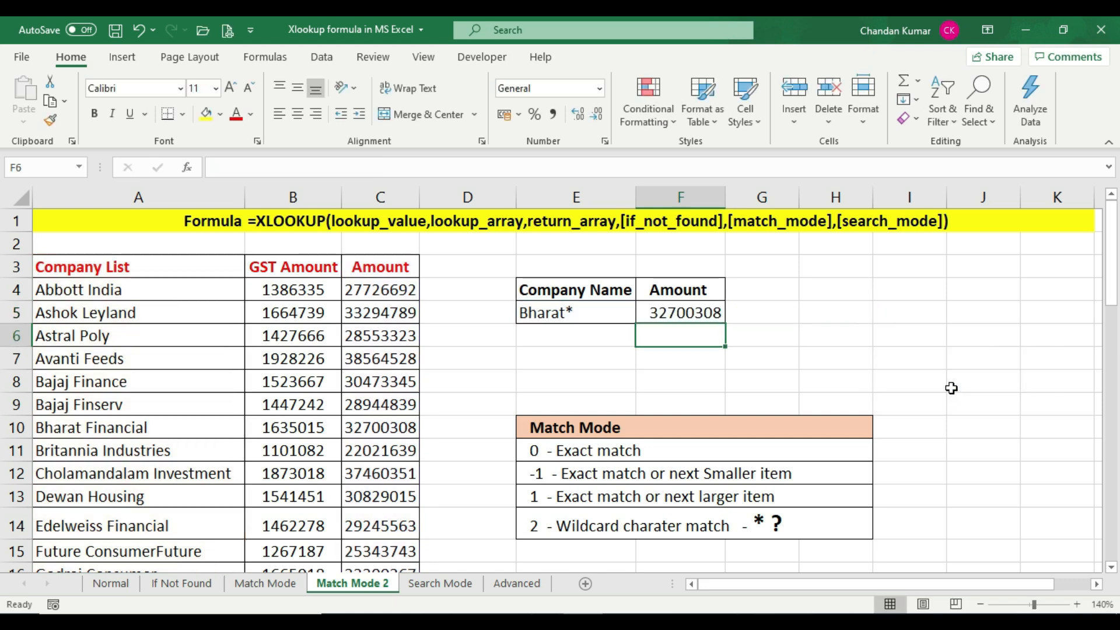
{"action": "left_click", "coordinate": [693, 309]}
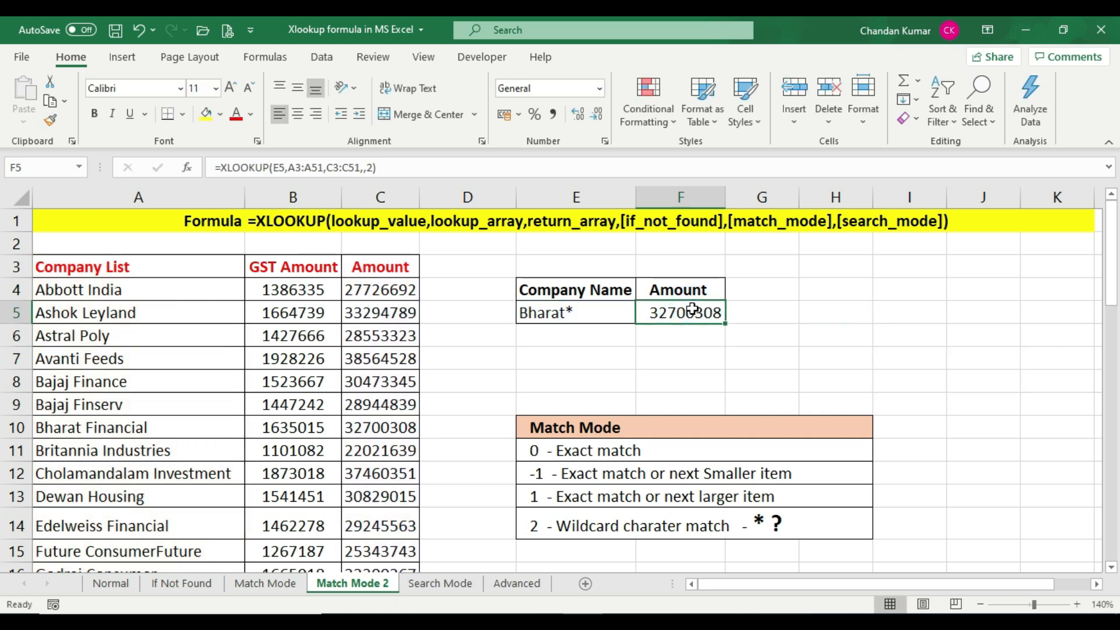
Compare the F5 wildcard result with the Bharat Financial and Britannia Industries rows and the E5 lookup value
{"action": "left_click_drag", "start_coordinate": [76, 428], "coordinate": [379, 430]}
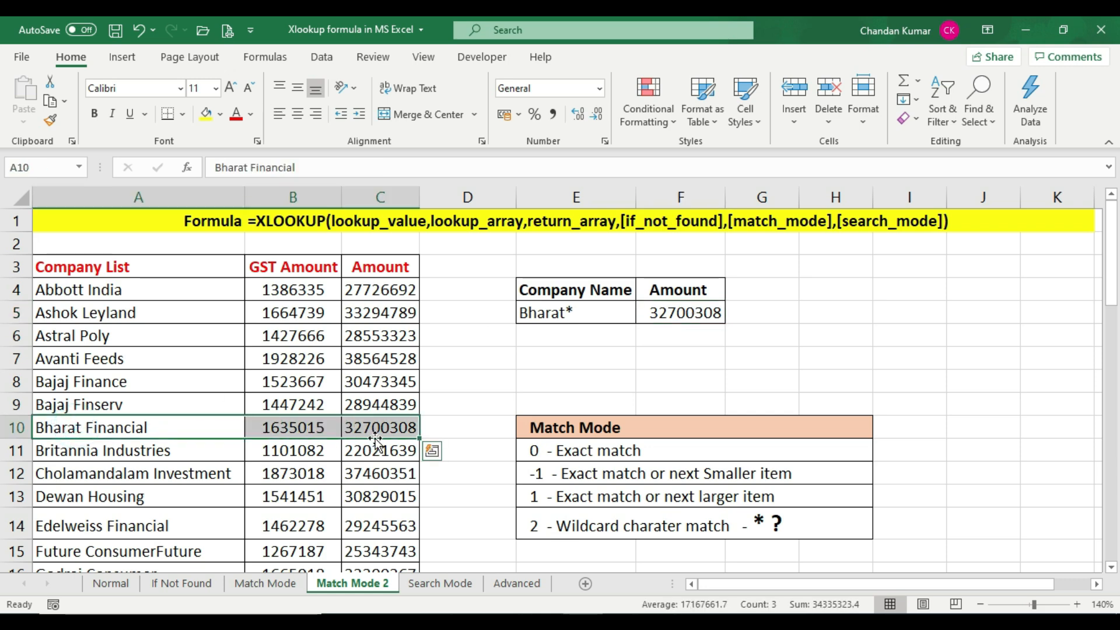
{"action": "left_click", "coordinate": [379, 430]}
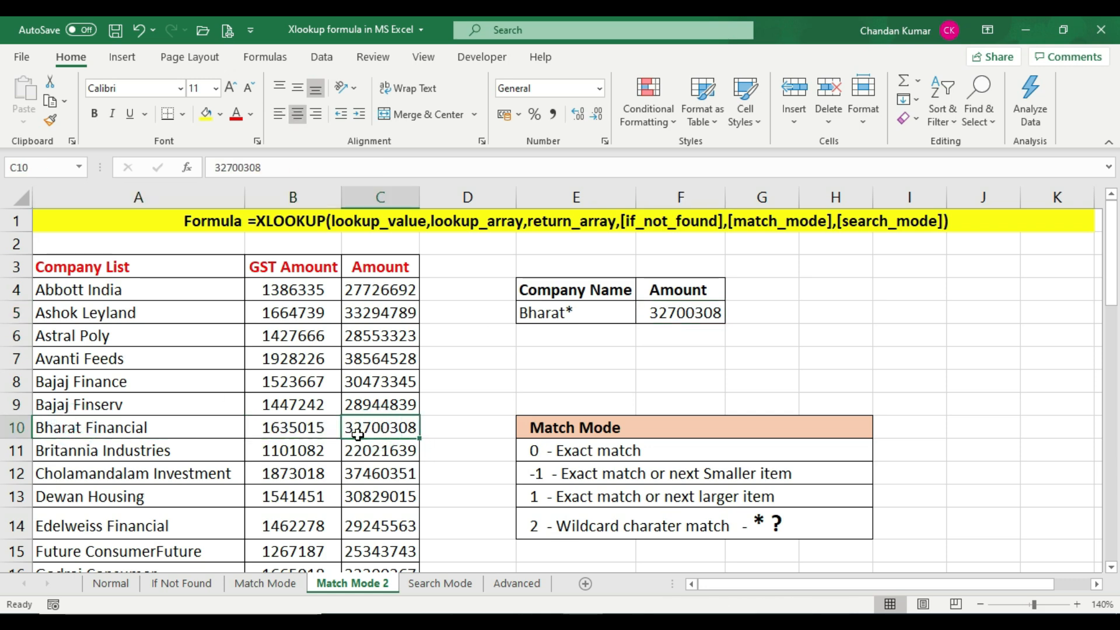
{"action": "left_click", "coordinate": [695, 313]}
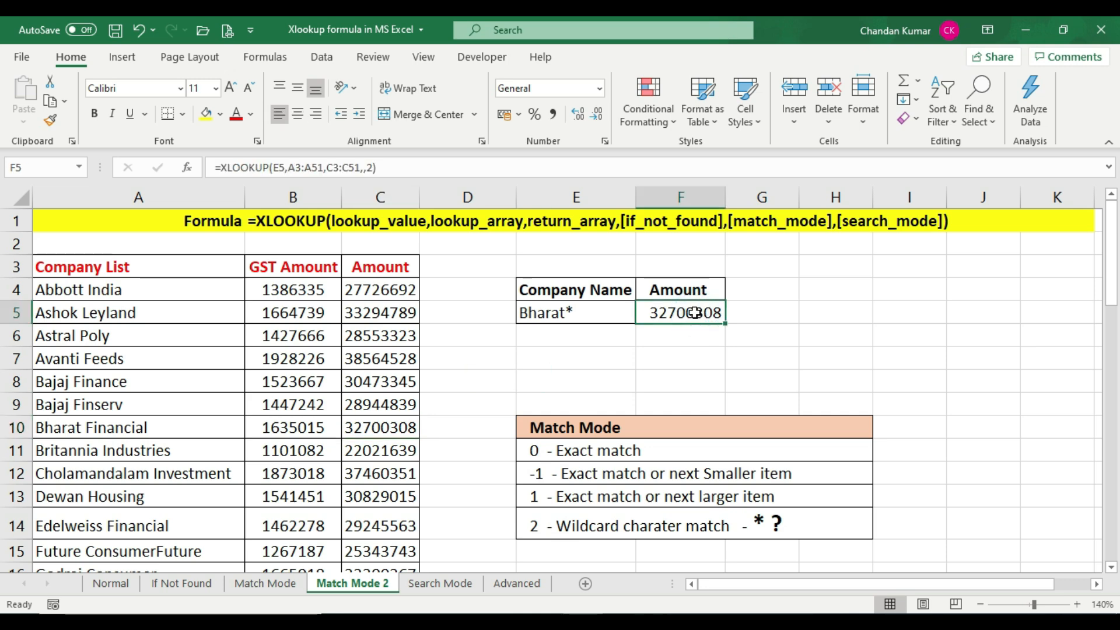
{"action": "left_click", "coordinate": [377, 426]}
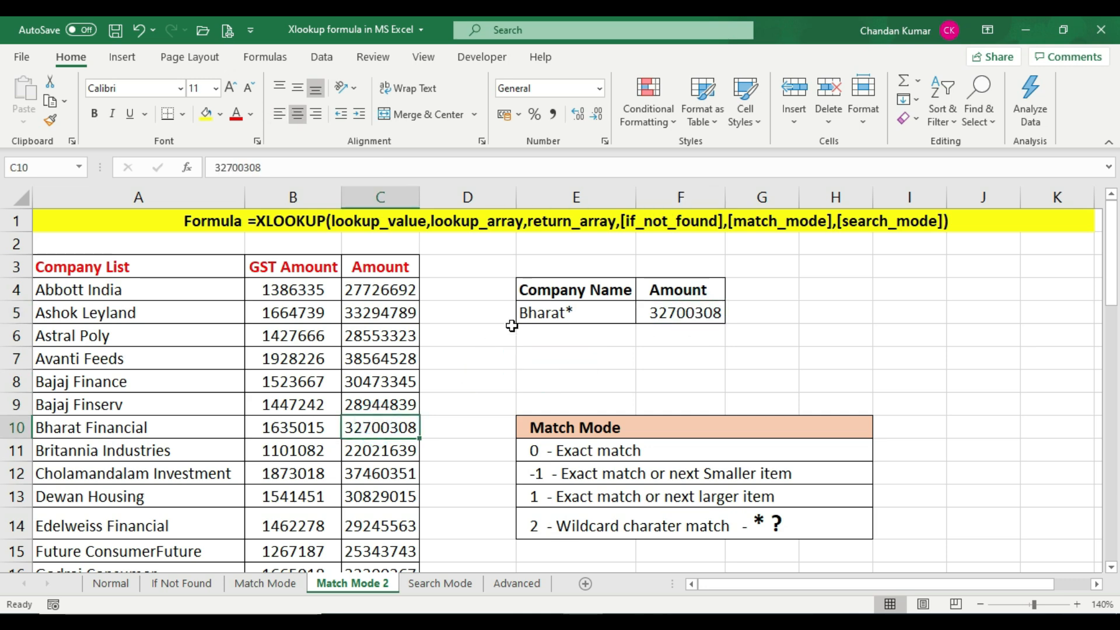
{"action": "left_click", "coordinate": [545, 311]}
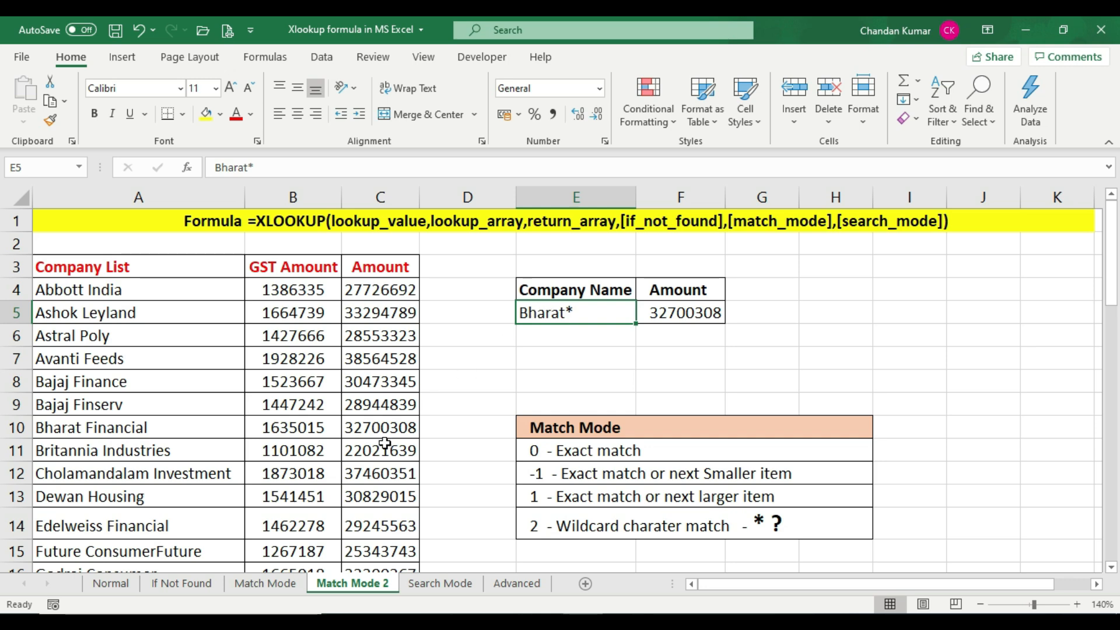
{"action": "left_click", "coordinate": [95, 452]}
{"action": "left_click_drag", "start_coordinate": [207, 450], "coordinate": [375, 451]}
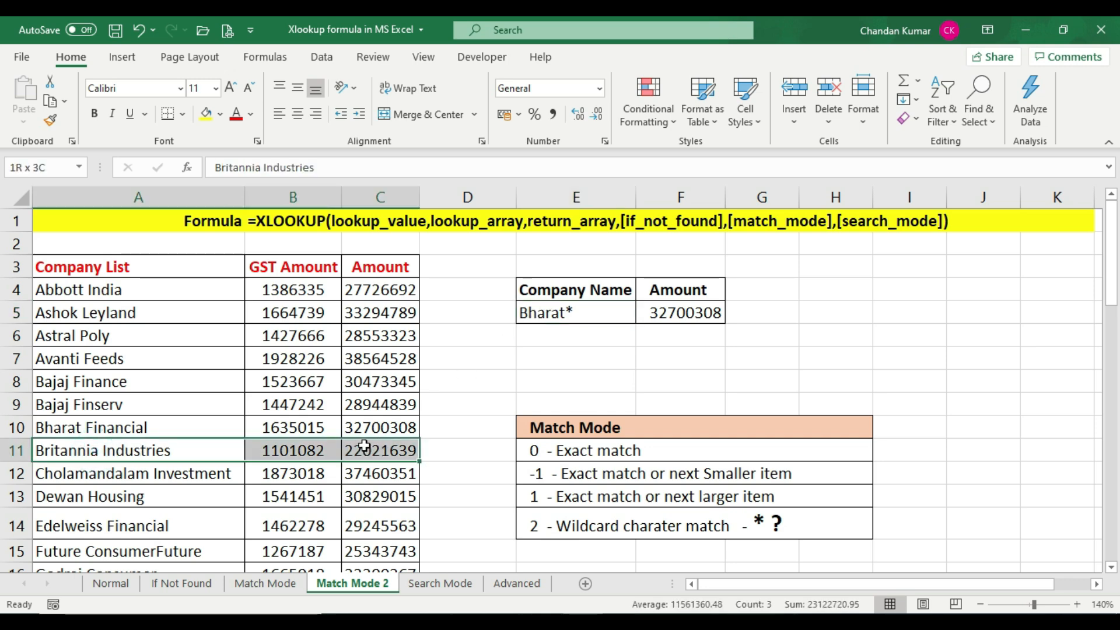
{"action": "left_click", "coordinate": [399, 450]}
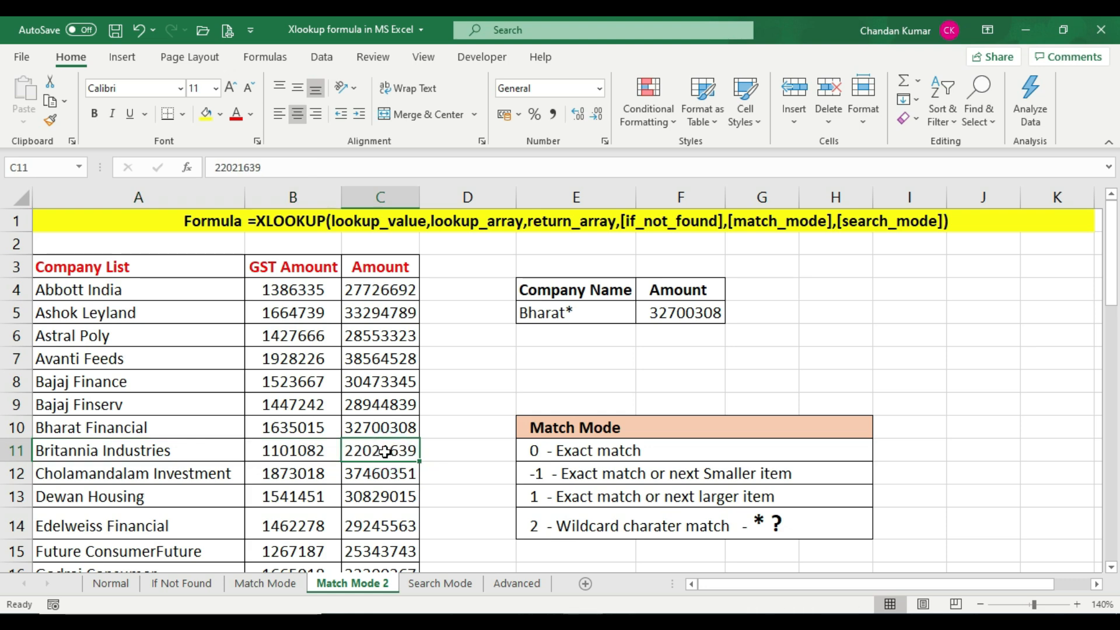
{"action": "left_click", "coordinate": [648, 312]}
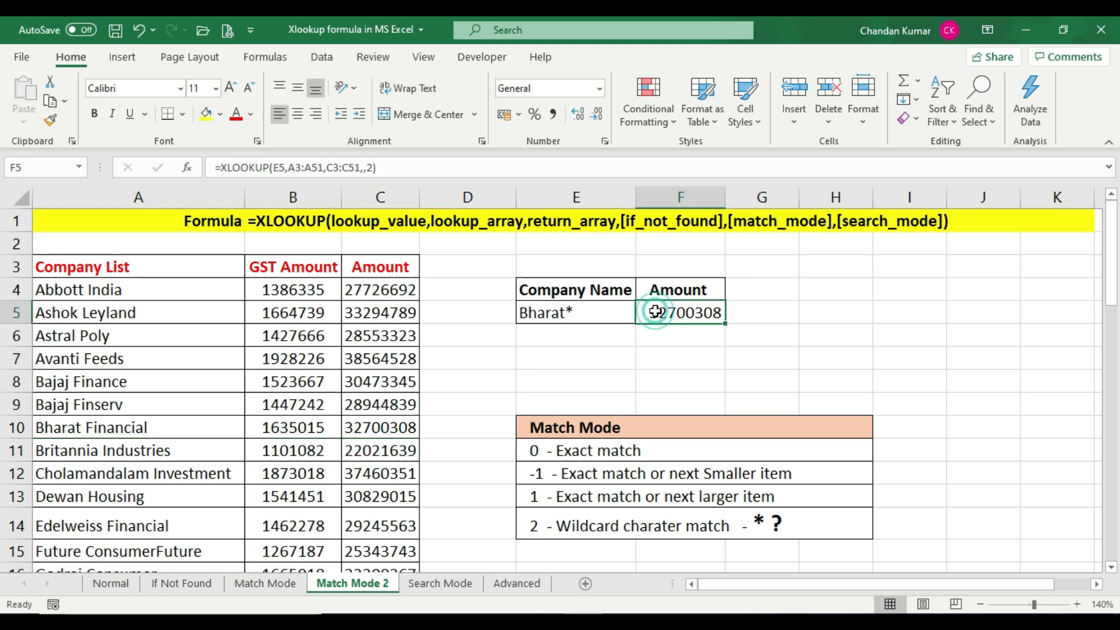
Change the lookup value in E5 to Bri* to test the wildcard match
{"action": "double_click", "coordinate": [562, 313]}
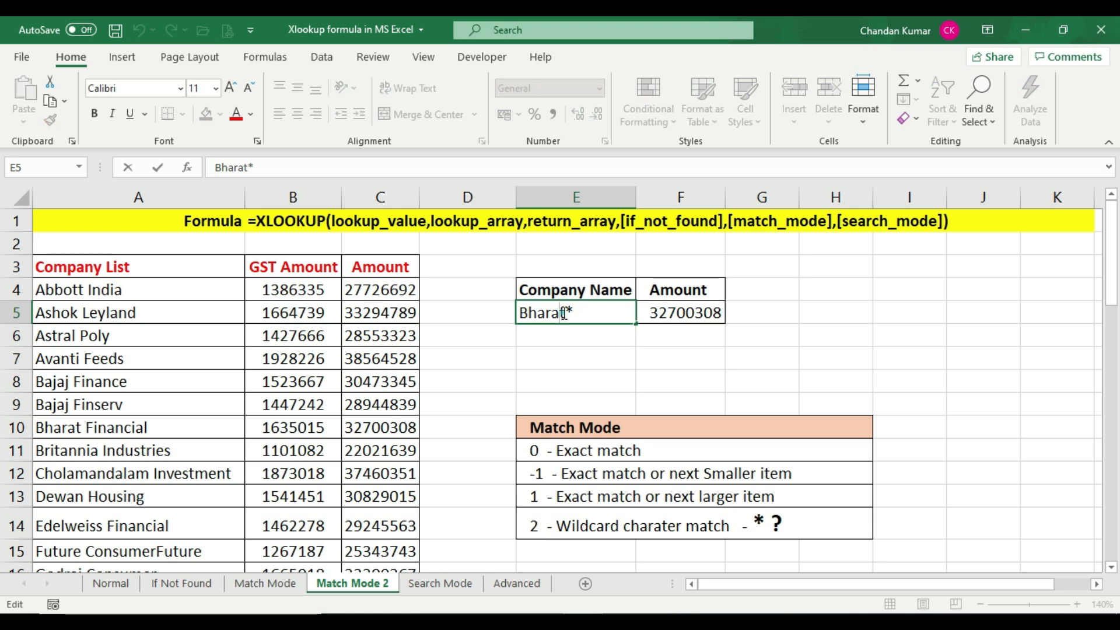
{"action": "key", "text": "BackSpace"}
{"action": "key", "text": "BackSpace"}
{"action": "key", "text": "BackSpace"}
{"action": "key", "text": "BackSpace"}
{"action": "key", "text": "BackSpace"}
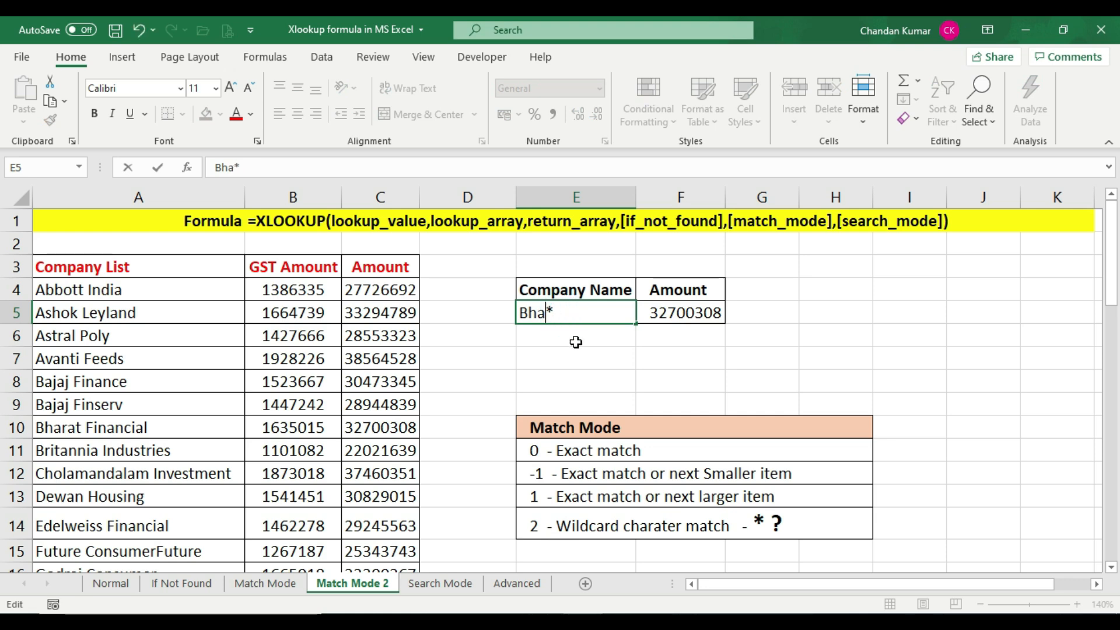
{"action": "type", "text": "r"}
{"action": "key", "text": "Return"}
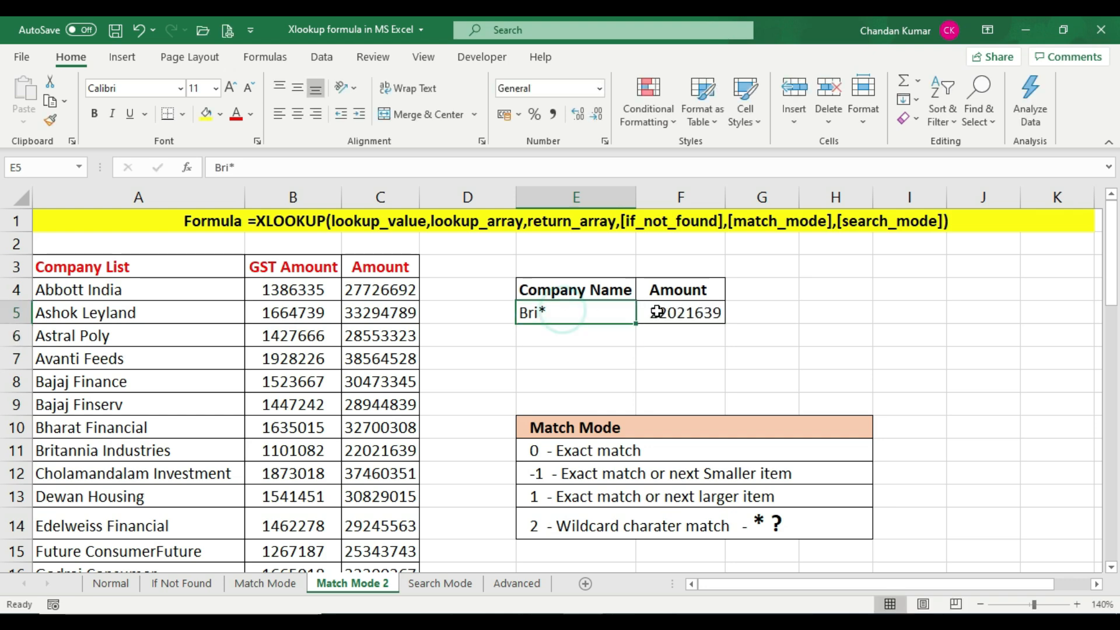
Check the F5 result against the Britannia Industries row and its formula
{"action": "left_click", "coordinate": [653, 313]}
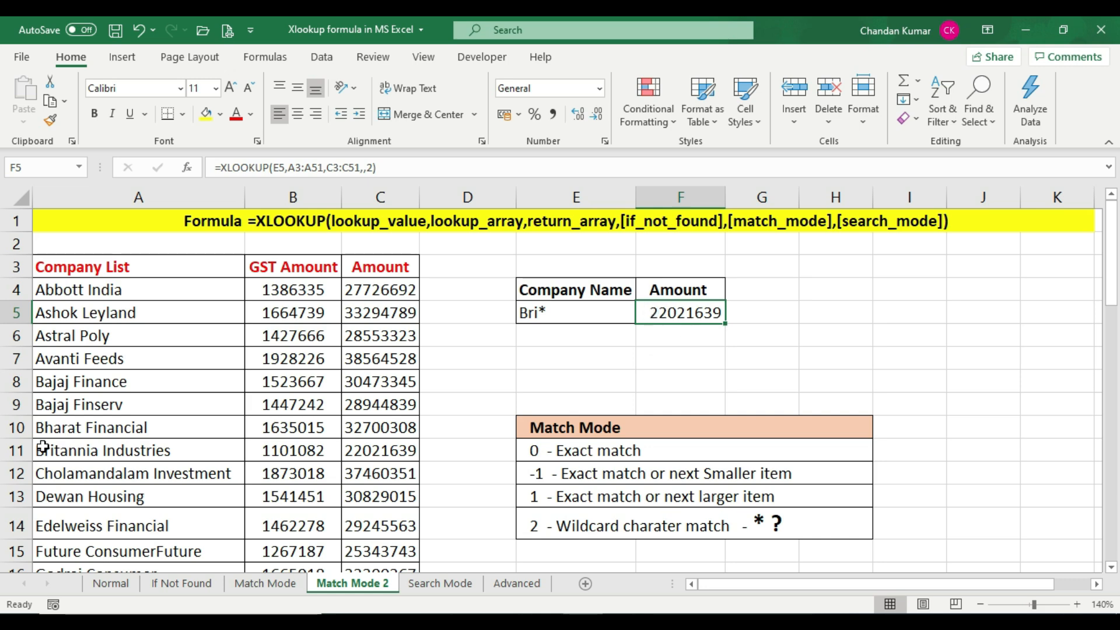
{"action": "left_click", "coordinate": [18, 451]}
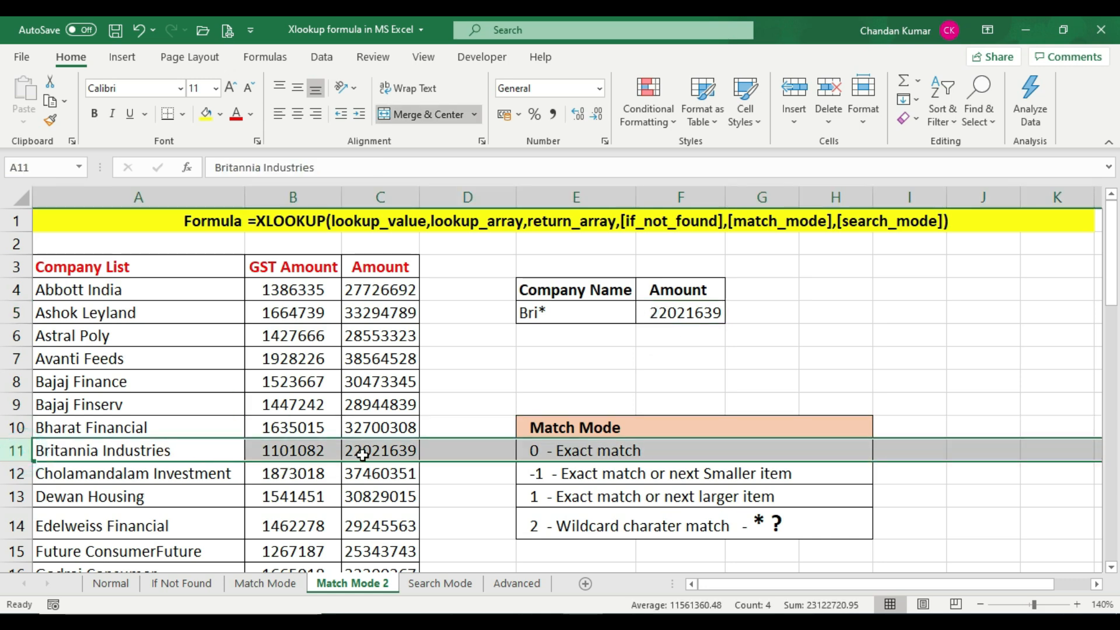
{"action": "left_click", "coordinate": [396, 452]}
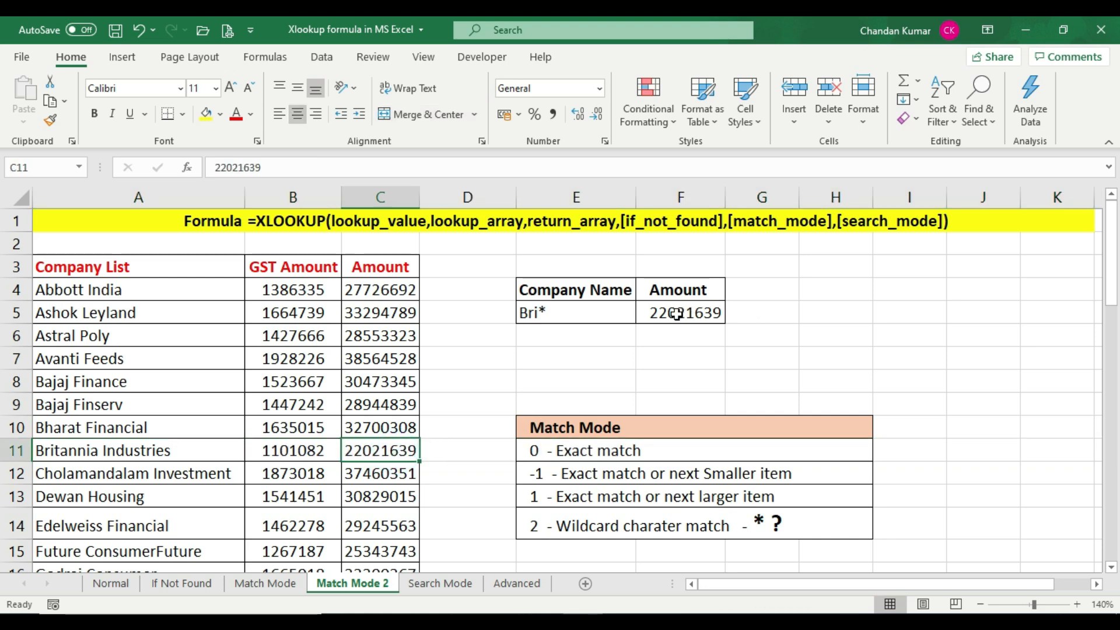
{"action": "left_click", "coordinate": [676, 315]}
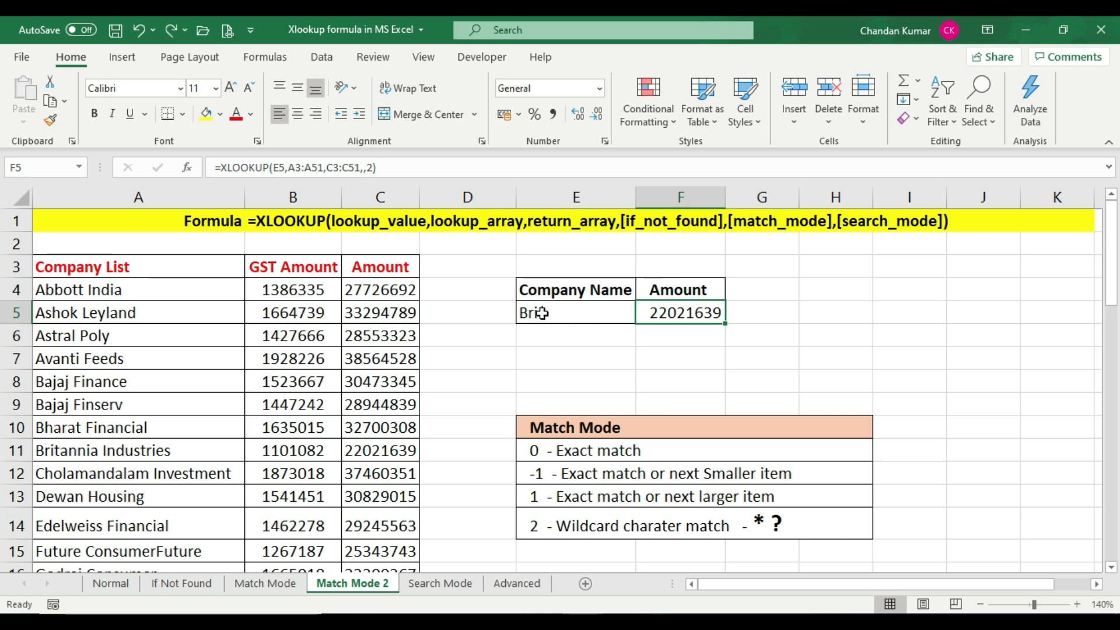
{"action": "left_click", "coordinate": [590, 315]}
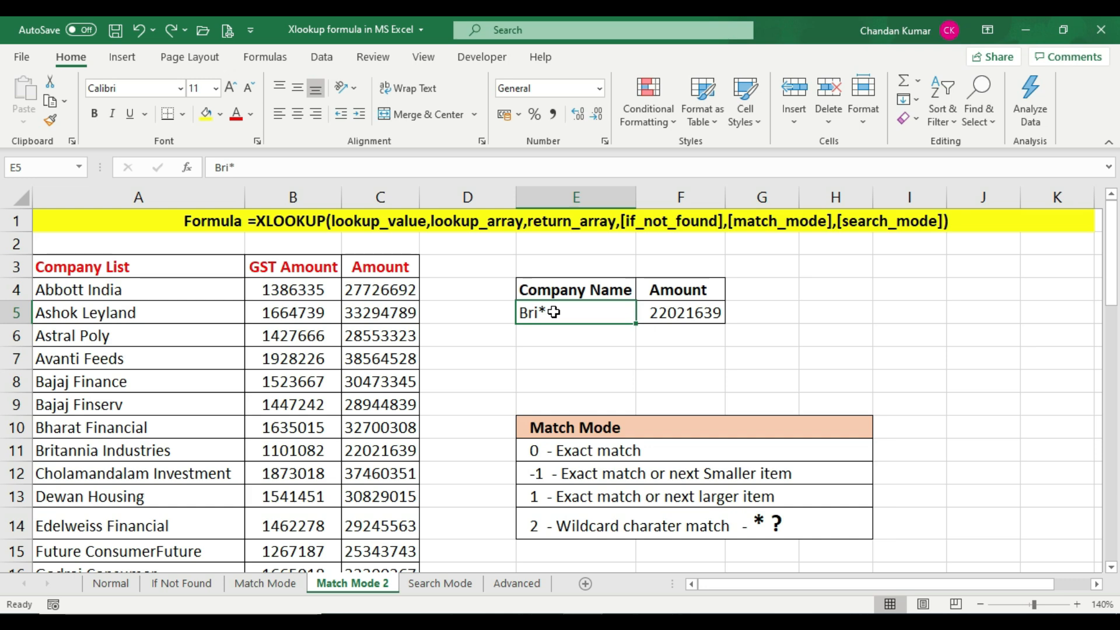
{"action": "left_click", "coordinate": [145, 497]}
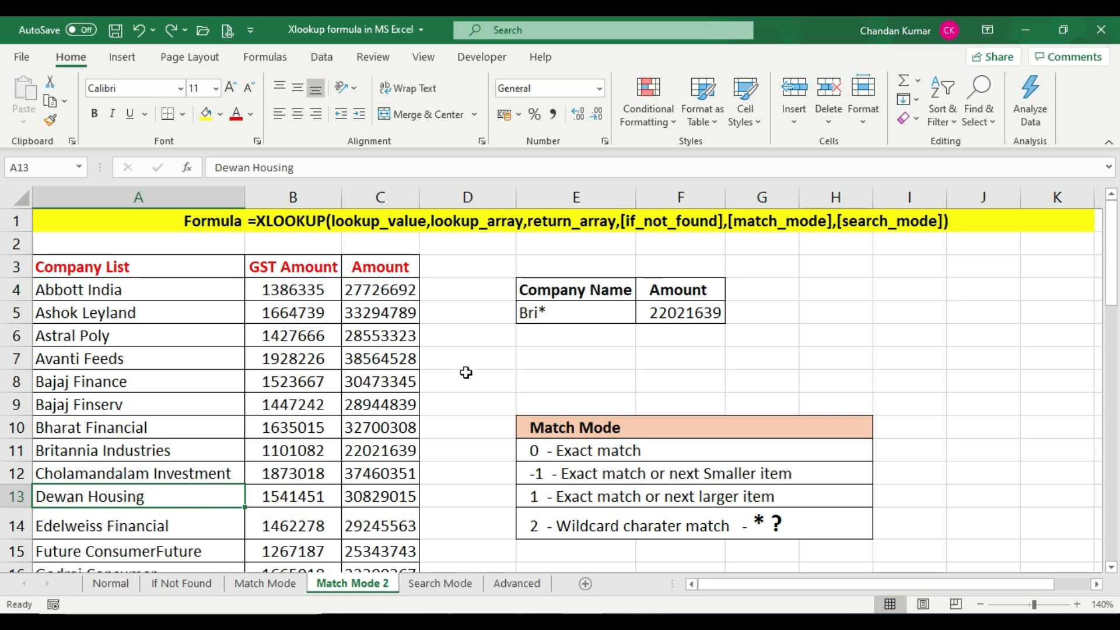
Replace the lookup value in E5 with *housing to match a company name ending in housing
{"action": "left_click", "coordinate": [558, 311]}
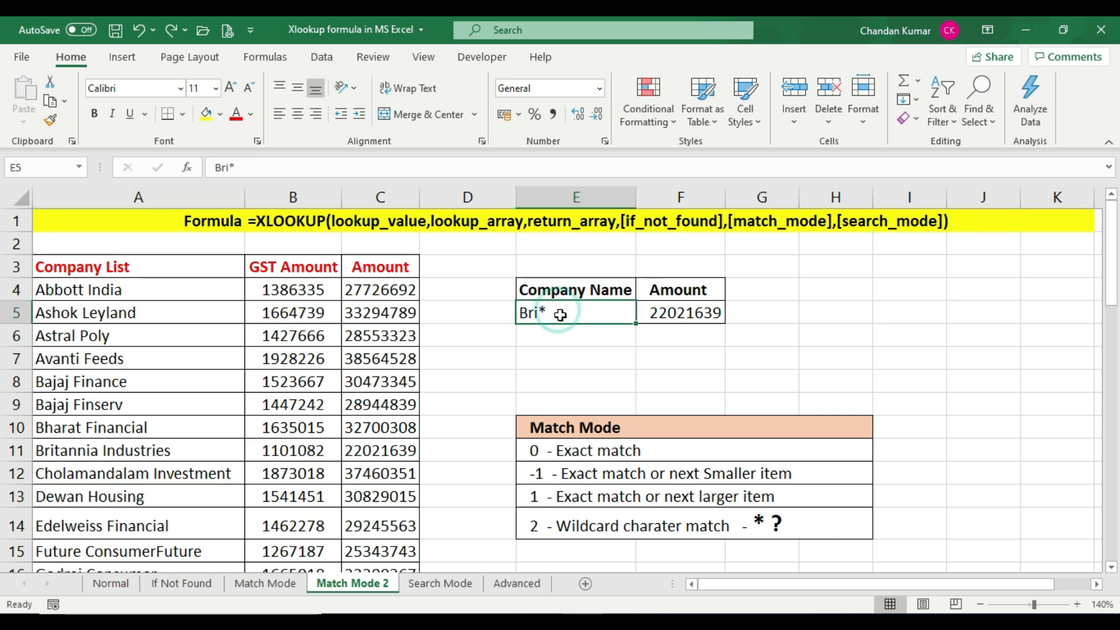
{"action": "type", "text": "*"}
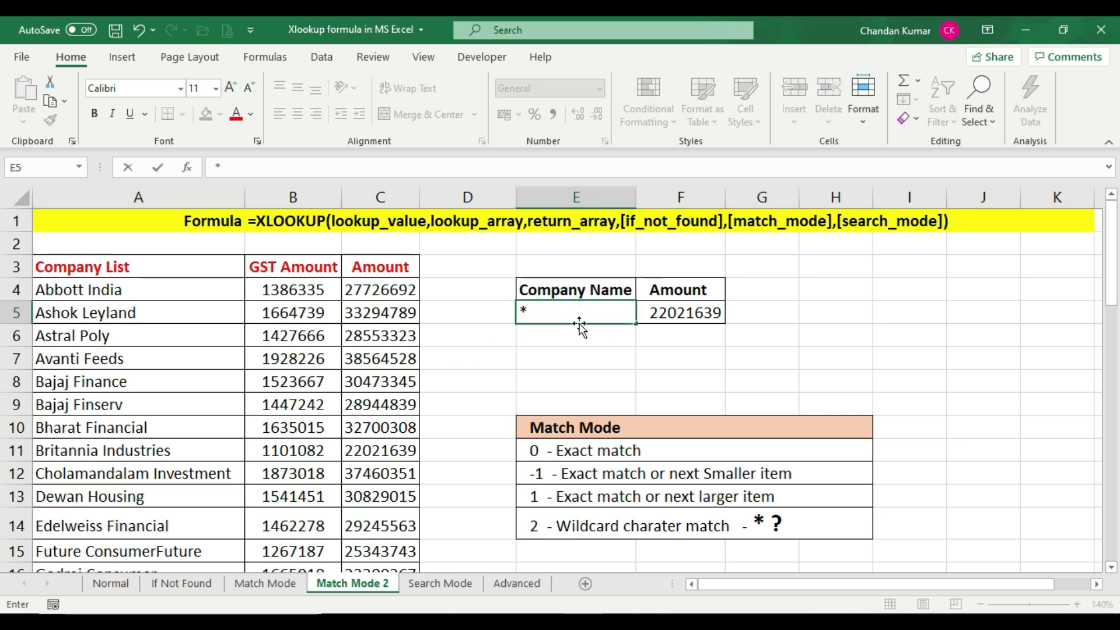
{"action": "type", "text": "housing"}
{"action": "key", "text": "Return"}
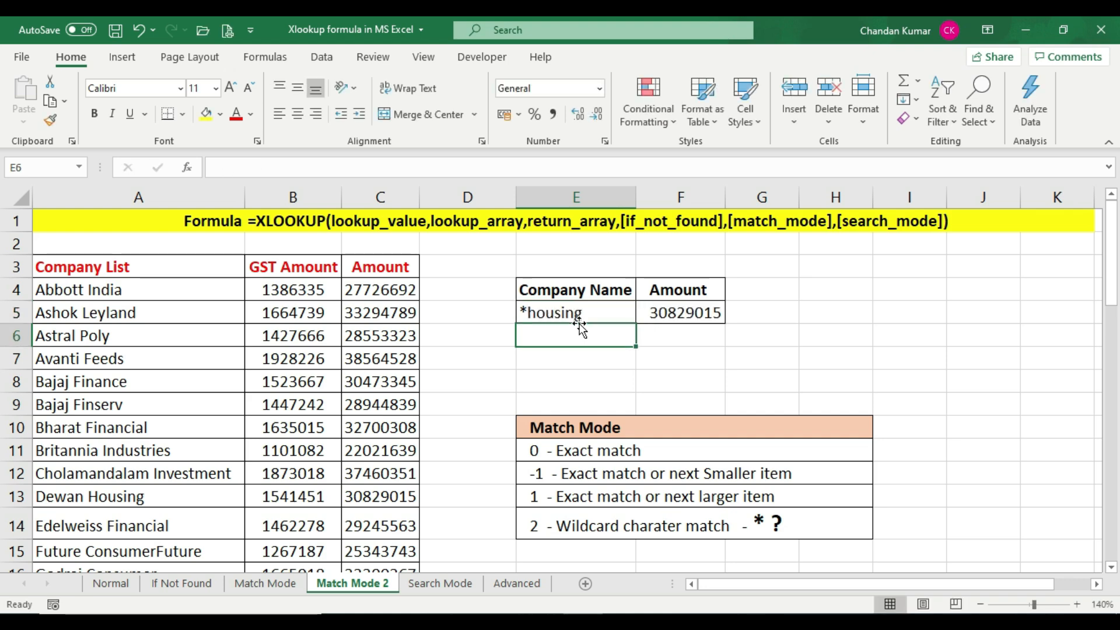
Compare the F5 result with the Dewan Housing row amount
{"action": "left_click", "coordinate": [676, 314]}
{"action": "left_click_drag", "start_coordinate": [75, 497], "coordinate": [381, 481]}
{"action": "left_click", "coordinate": [381, 491]}
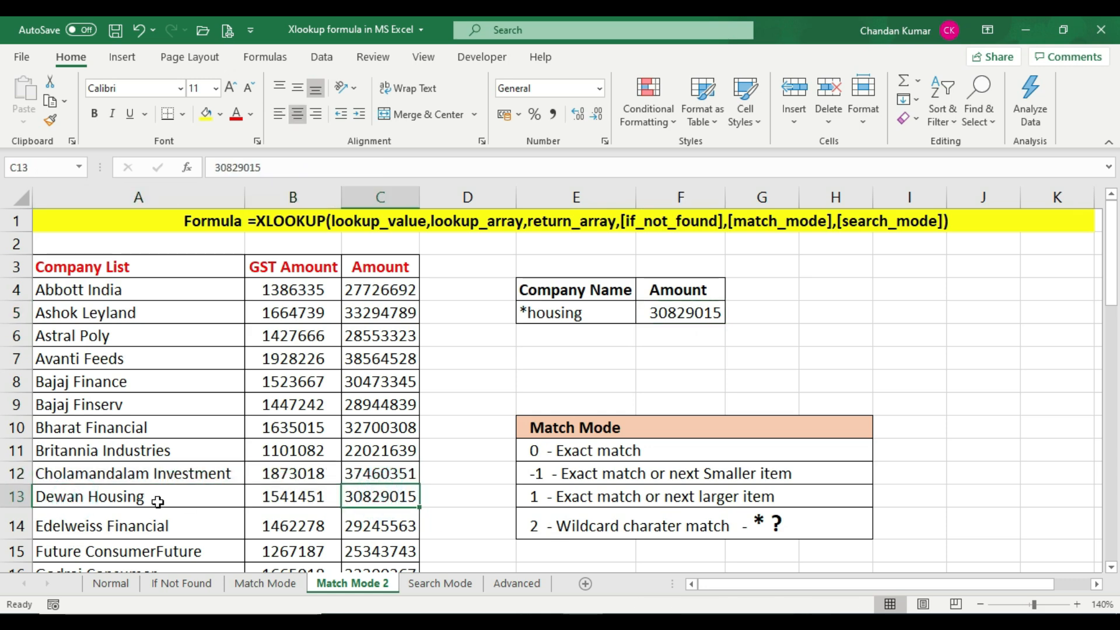
{"action": "left_click_drag", "start_coordinate": [157, 501], "coordinate": [376, 497]}
{"action": "left_click", "coordinate": [379, 496]}
{"action": "left_click", "coordinate": [675, 314]}
{"action": "left_click", "coordinate": [363, 495]}
{"action": "left_click", "coordinate": [699, 309]}
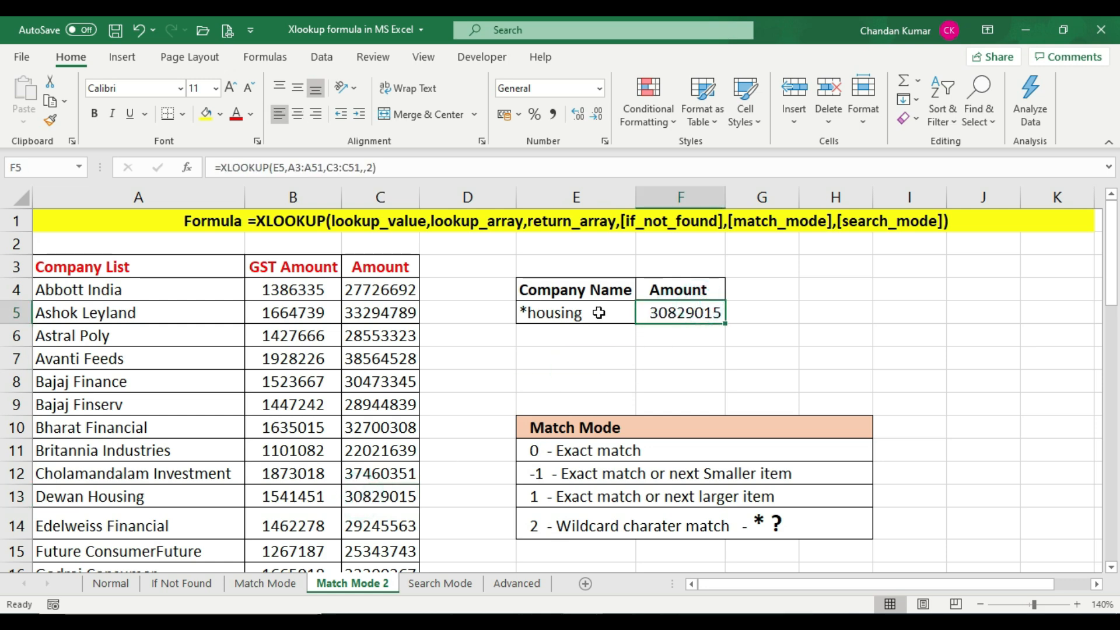
Change the lookup value in E5 to *finserv to match the Bajaj Finserv row
{"action": "left_click_drag", "start_coordinate": [76, 407], "coordinate": [377, 415]}
{"action": "left_click", "coordinate": [382, 405]}
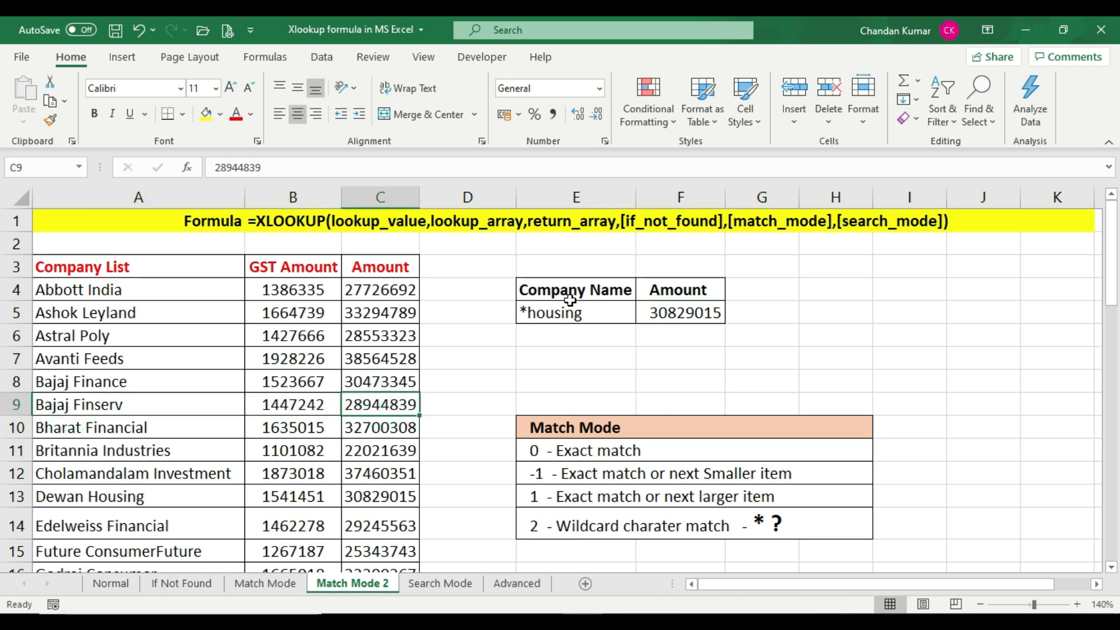
{"action": "left_click", "coordinate": [598, 311]}
{"action": "double_click", "coordinate": [598, 311]}
{"action": "key", "text": "BackSpace"}
{"action": "key", "text": "BackSpace"}
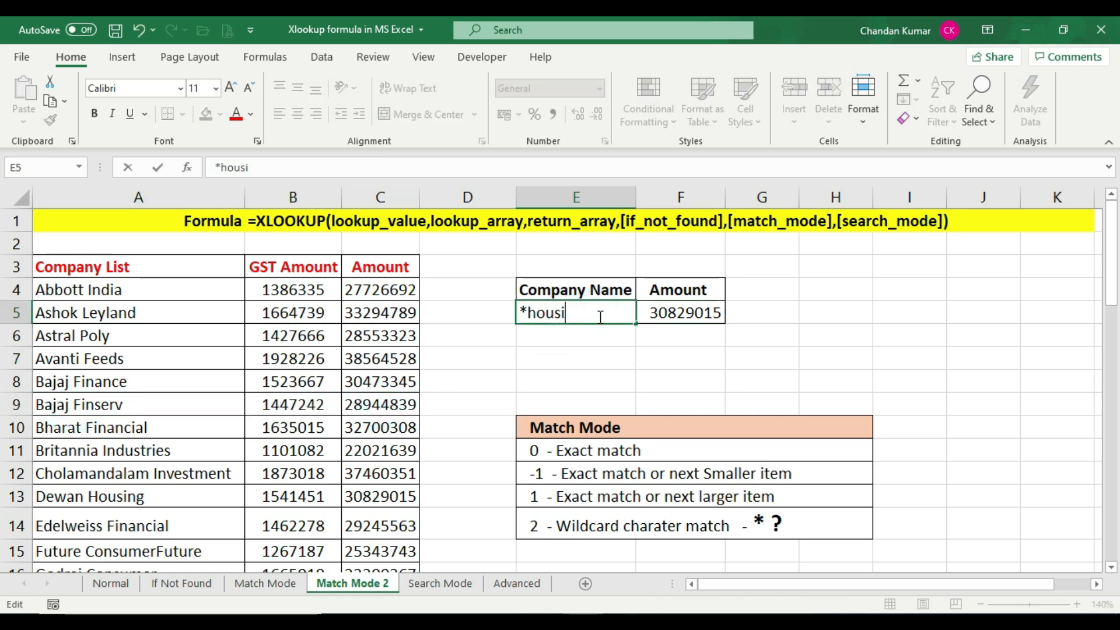
{"action": "key", "text": "BackSpace"}
{"action": "key", "text": "BackSpace"}
{"action": "key", "text": "BackSpace"}
{"action": "type", "text": "finserv"}
{"action": "key", "text": "Return"}
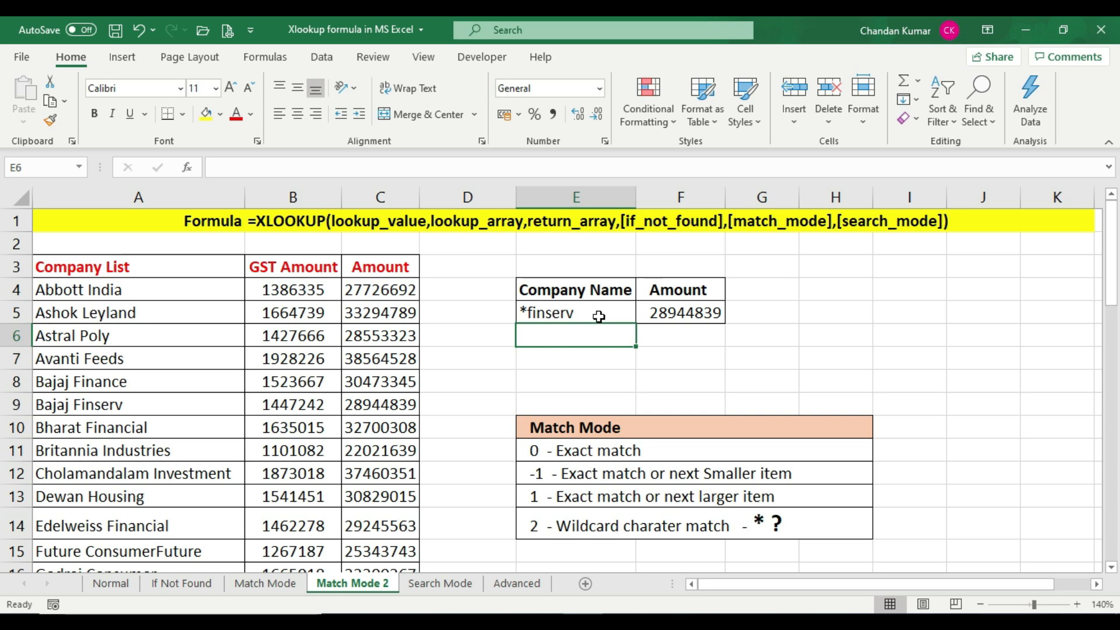
Compare the F5 result with the Bajaj Finserv and Astral Poly rows
{"action": "left_click", "coordinate": [599, 316]}
{"action": "left_click", "coordinate": [666, 318]}
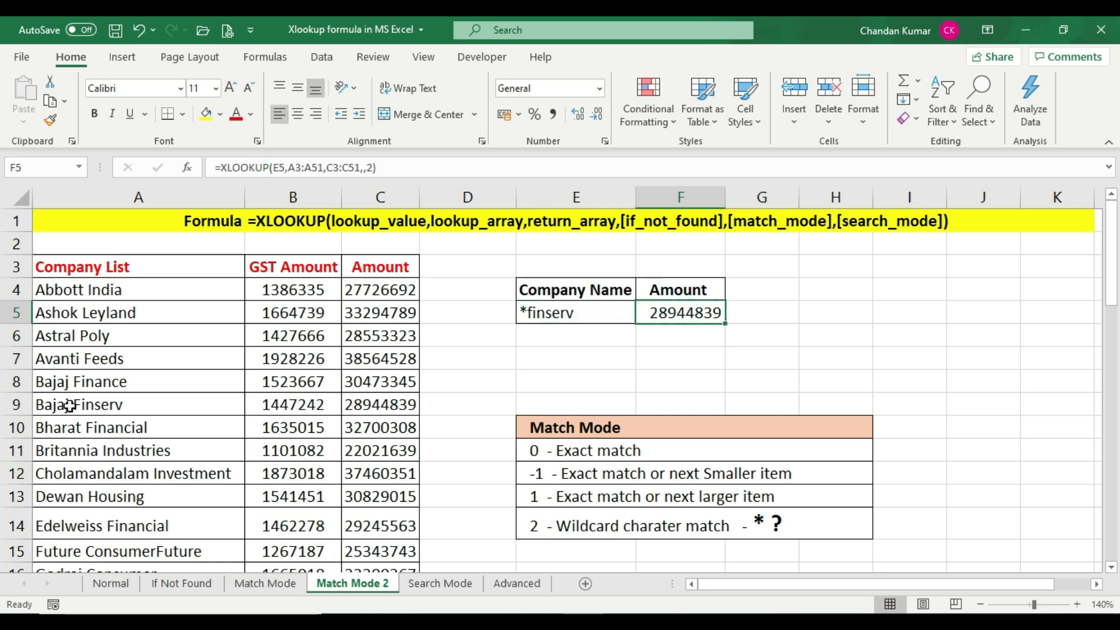
{"action": "left_click_drag", "start_coordinate": [69, 405], "coordinate": [412, 405]}
{"action": "left_click", "coordinate": [403, 406]}
{"action": "left_click", "coordinate": [665, 315]}
{"action": "left_click", "coordinate": [690, 313]}
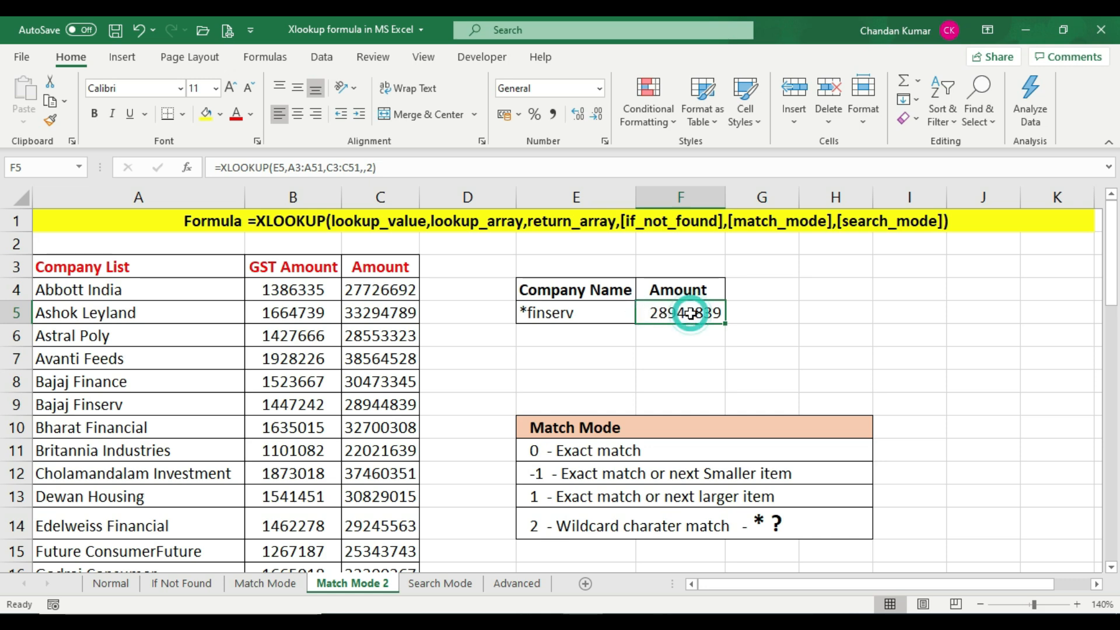
{"action": "left_click", "coordinate": [582, 316]}
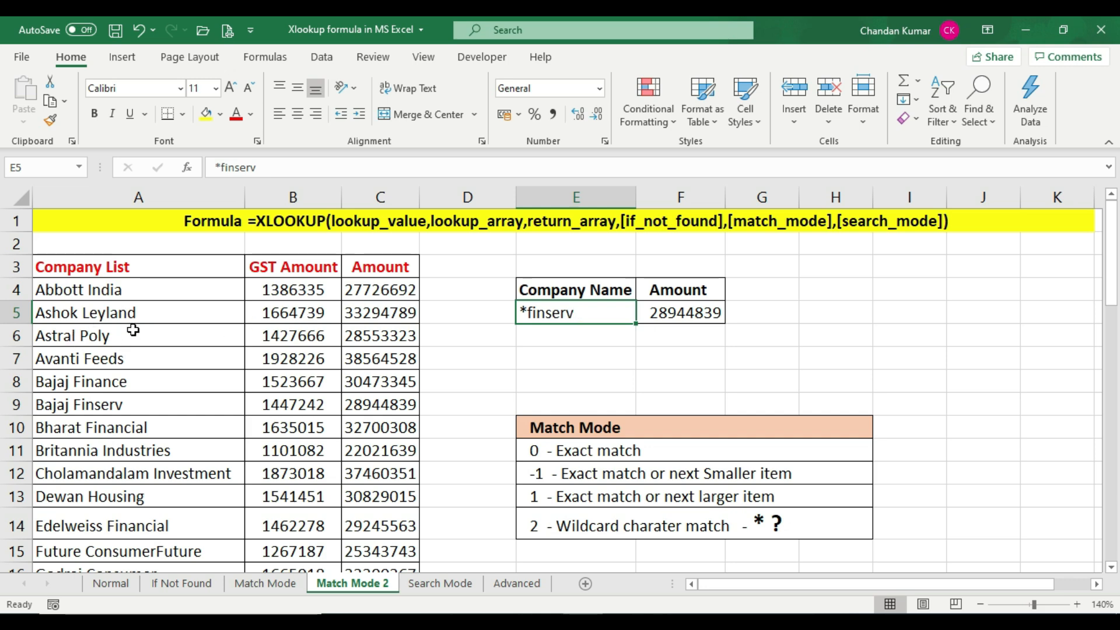
{"action": "left_click", "coordinate": [382, 335]}
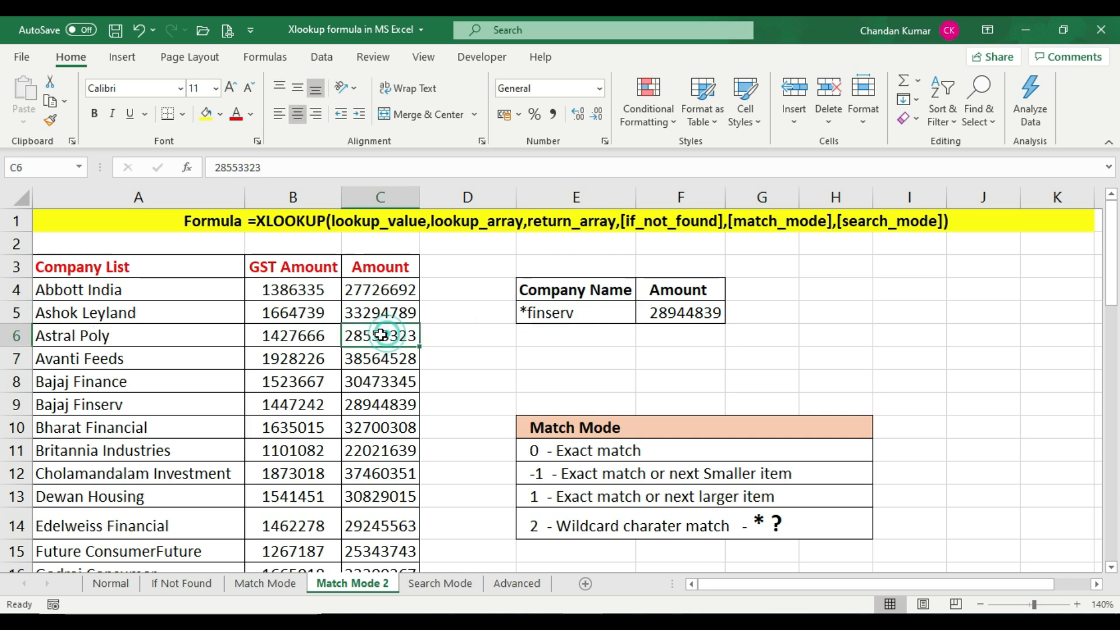
{"action": "left_click", "coordinate": [121, 337]}
{"action": "left_click_drag", "start_coordinate": [247, 337], "coordinate": [383, 337]}
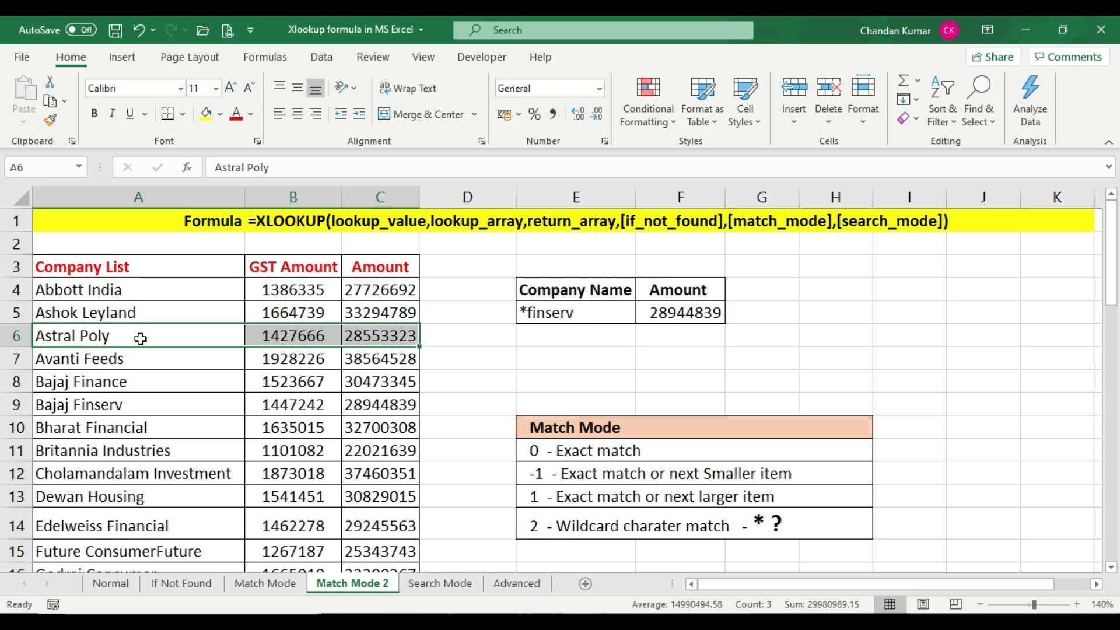
{"action": "left_click", "coordinate": [140, 339]}
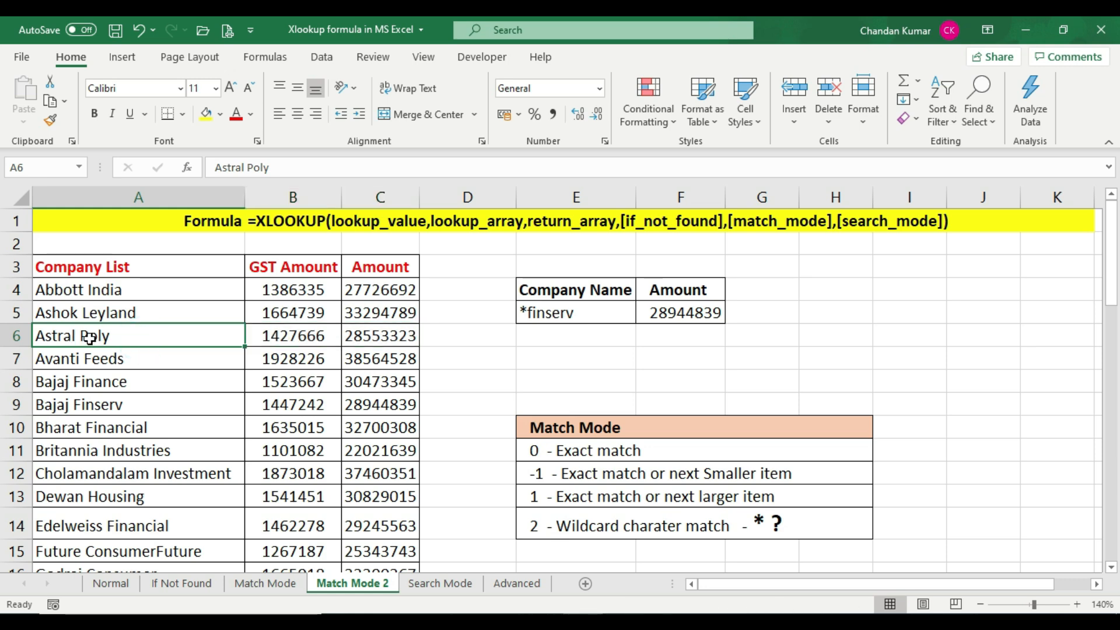
Replace the lookup value in E5 with *po* to match a name containing po
{"action": "left_click", "coordinate": [584, 314]}
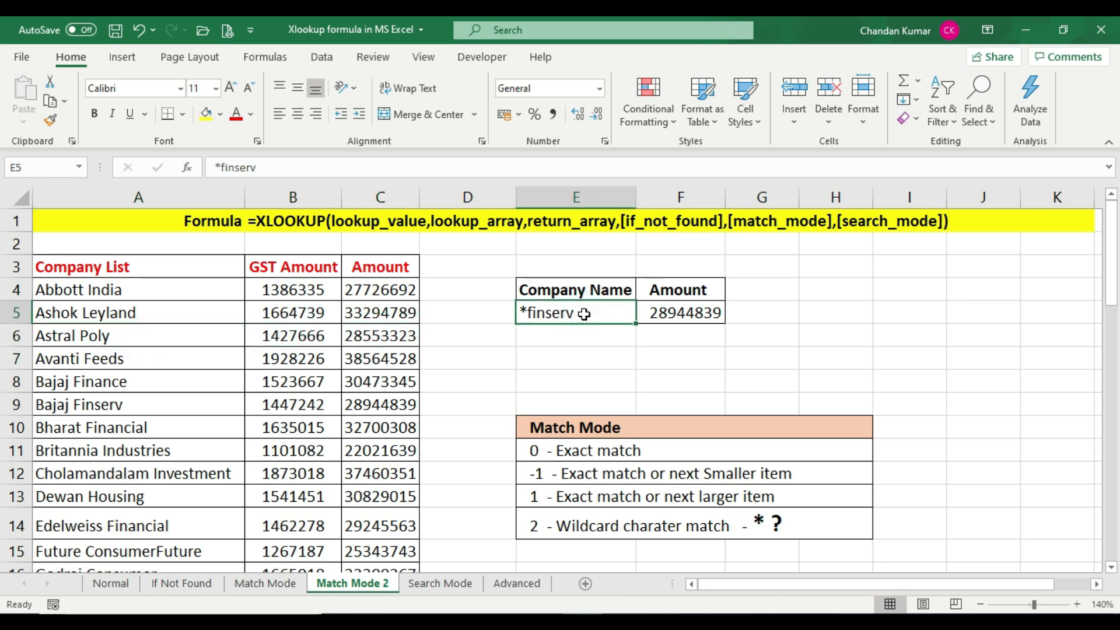
{"action": "type", "text": "*po"}
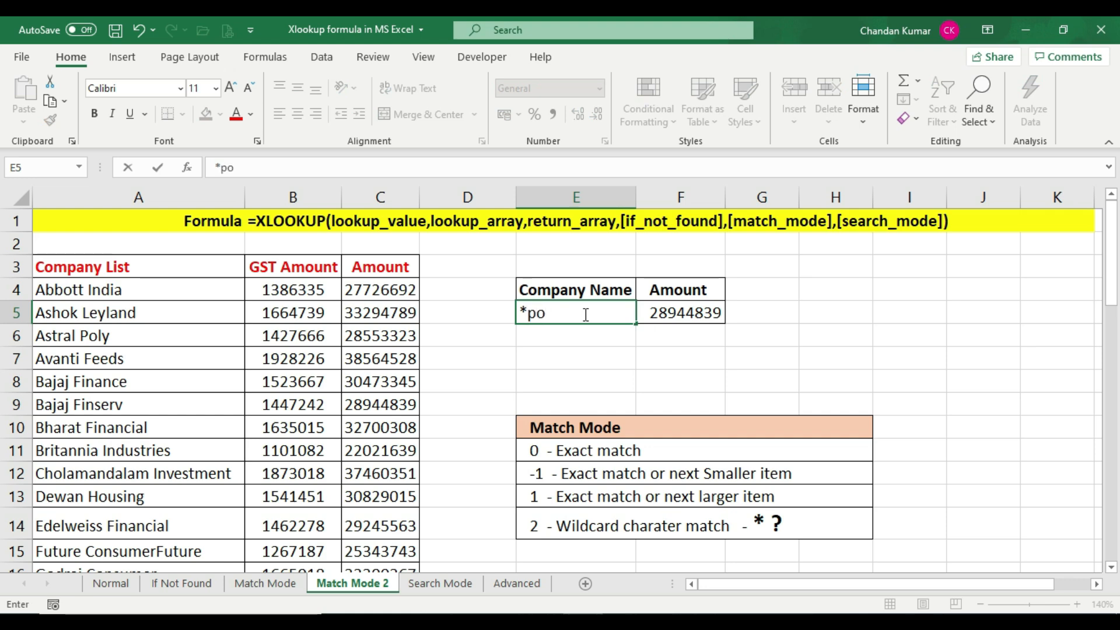
{"action": "type", "text": "*"}
{"action": "key", "text": "Return"}
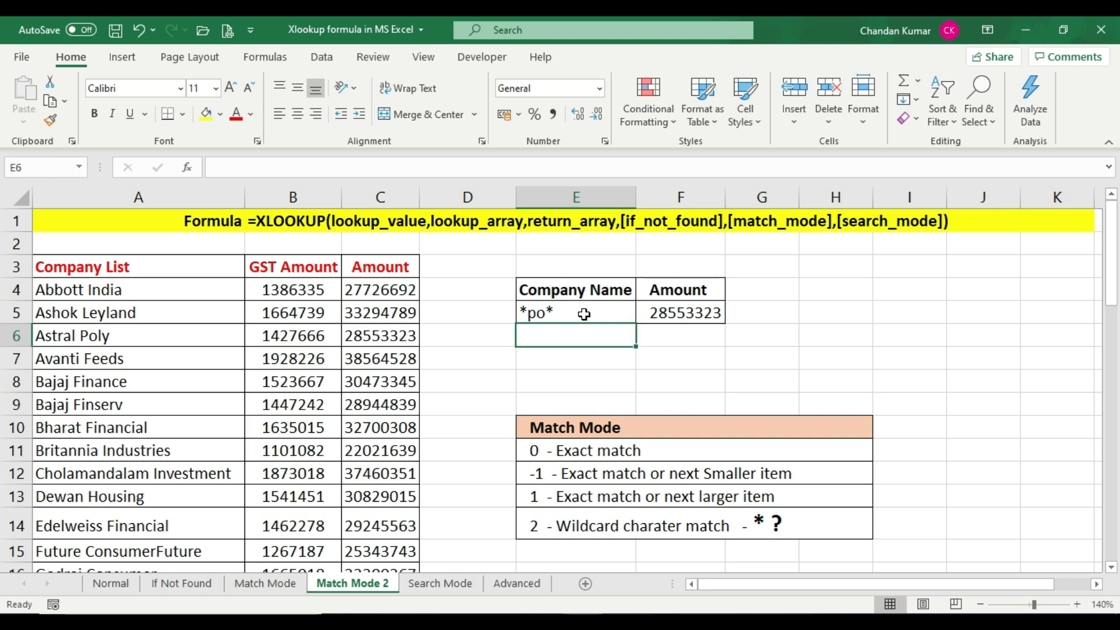
Check the F5 result against the Astral Poly row amount
{"action": "left_click_drag", "start_coordinate": [155, 334], "coordinate": [363, 334]}
{"action": "left_click", "coordinate": [380, 334]}
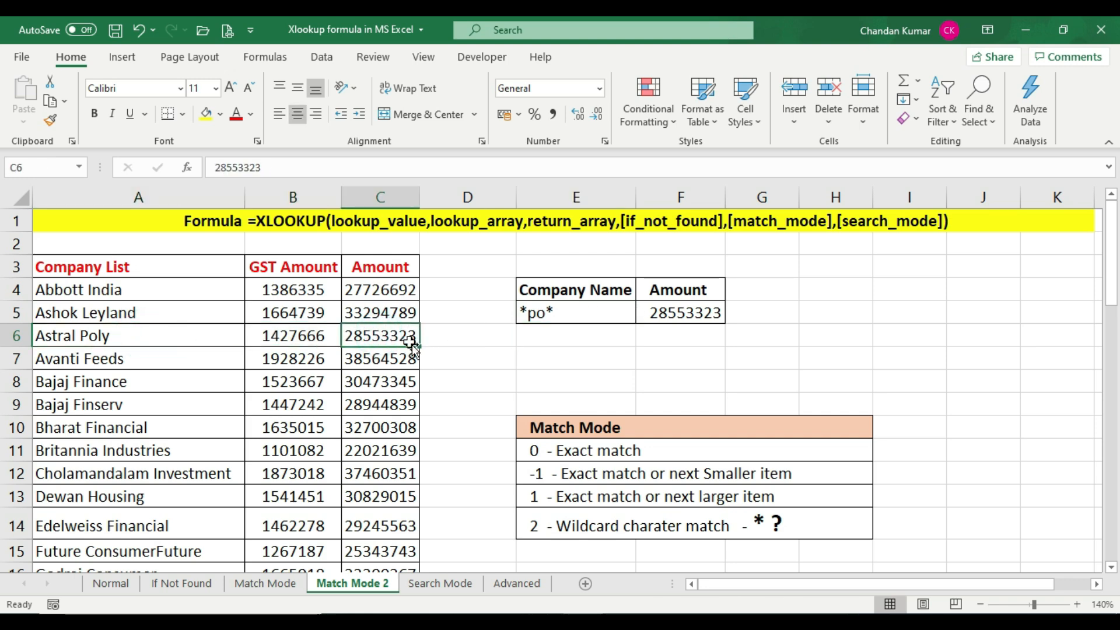
{"action": "left_click", "coordinate": [672, 315]}
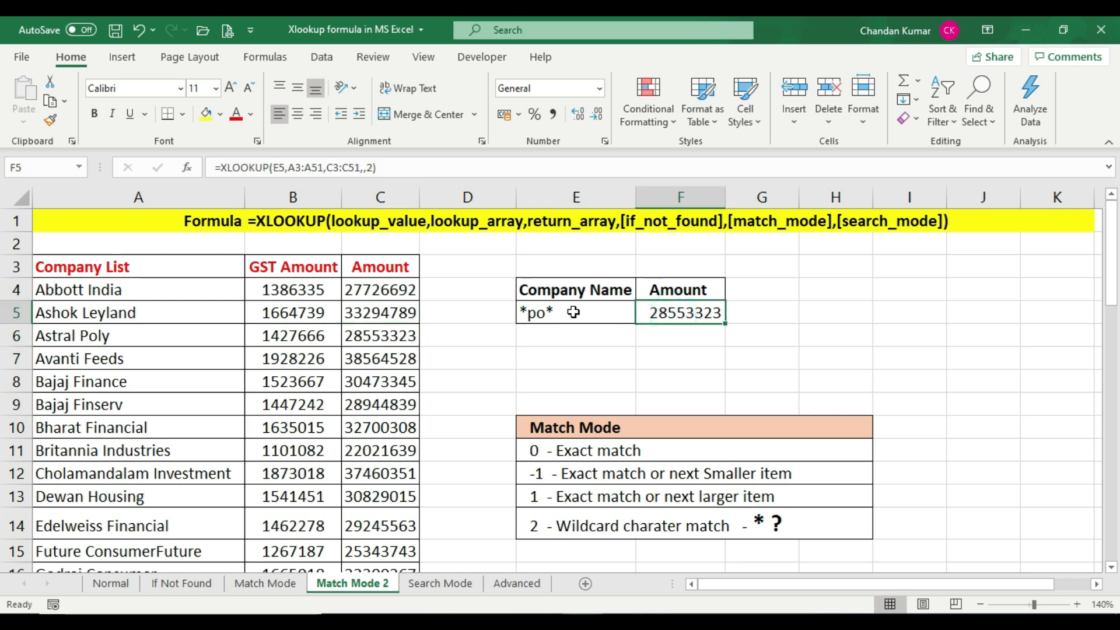
Replace the lookup value in E5 with *fee* to match the Avanti Feeds row
{"action": "left_click", "coordinate": [574, 312]}
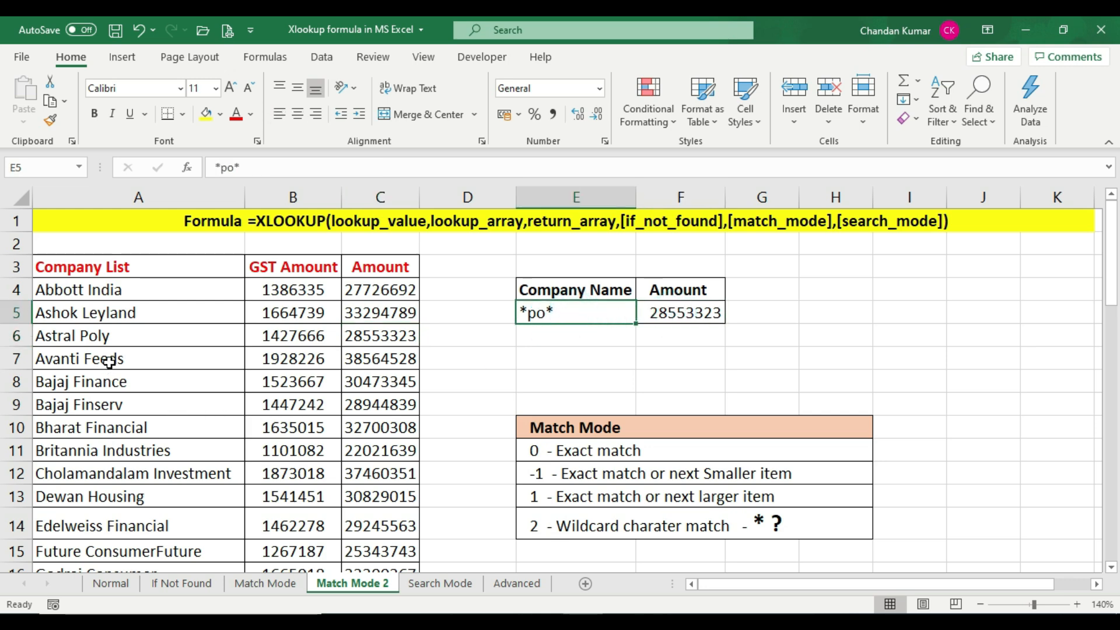
{"action": "left_click_drag", "start_coordinate": [65, 362], "coordinate": [376, 364]}
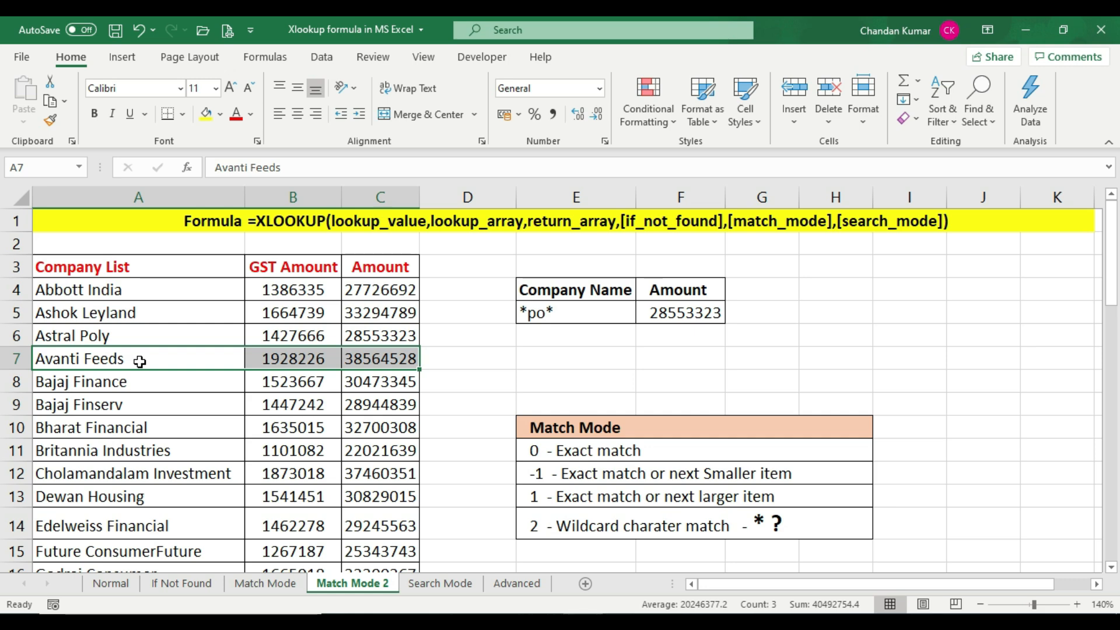
{"action": "left_click", "coordinate": [536, 312]}
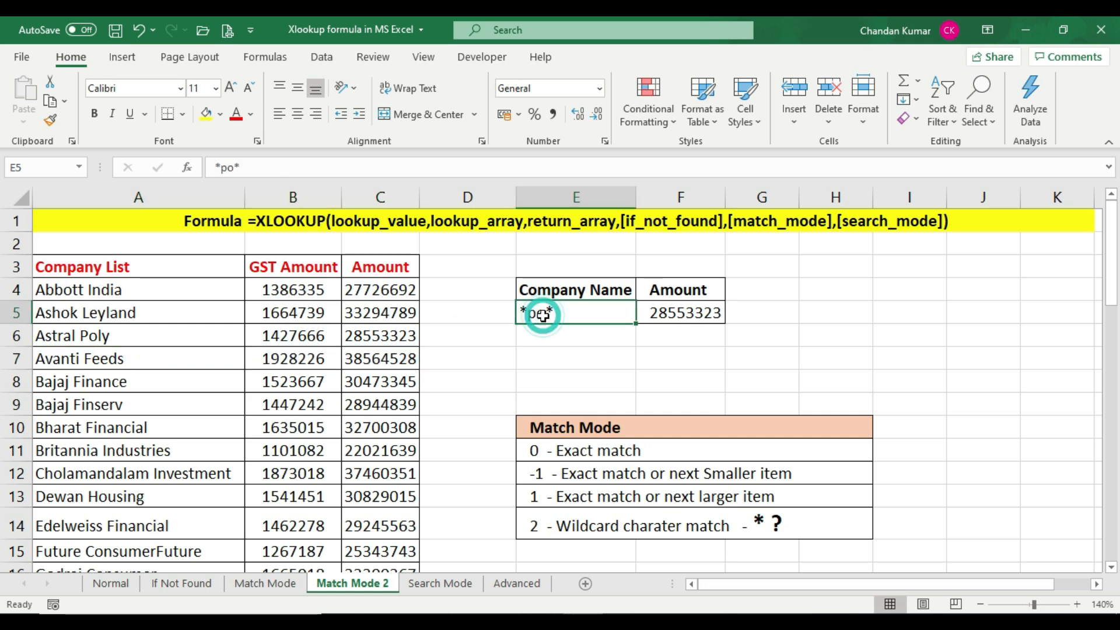
{"action": "double_click", "coordinate": [544, 311]}
{"action": "key", "text": "BackSpace"}
{"action": "key", "text": "BackSpace"}
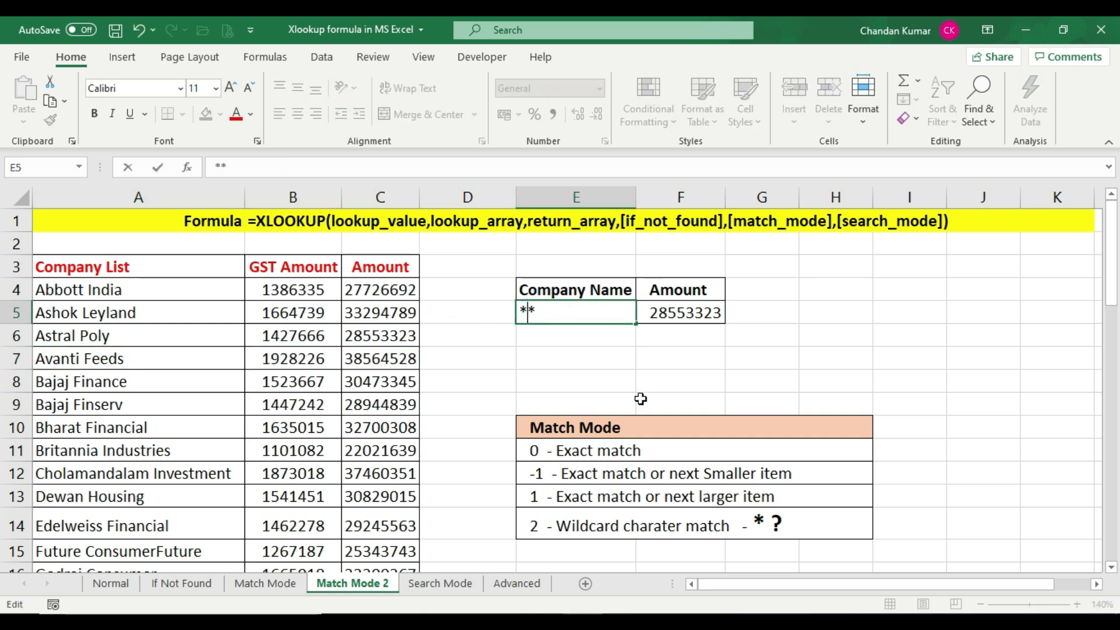
{"action": "type", "text": "fee"}
{"action": "key", "text": "Return"}
Compare the F5 result with the Avanti Feeds and Edelweiss Financial rows
{"action": "left_click", "coordinate": [674, 311]}
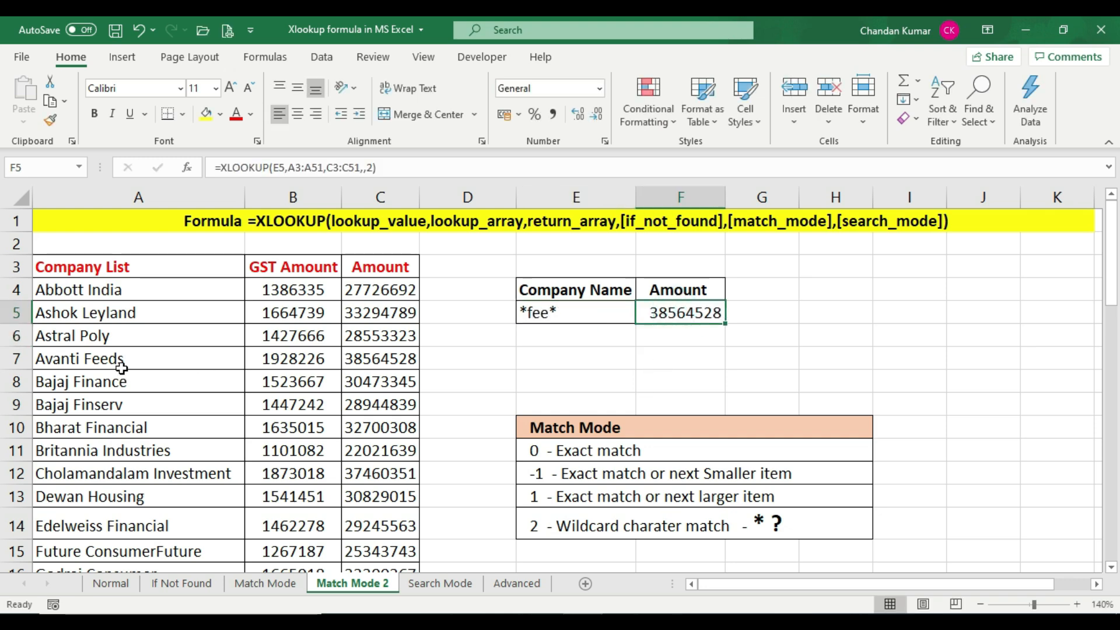
{"action": "left_click_drag", "start_coordinate": [120, 358], "coordinate": [401, 359]}
{"action": "left_click", "coordinate": [397, 359]}
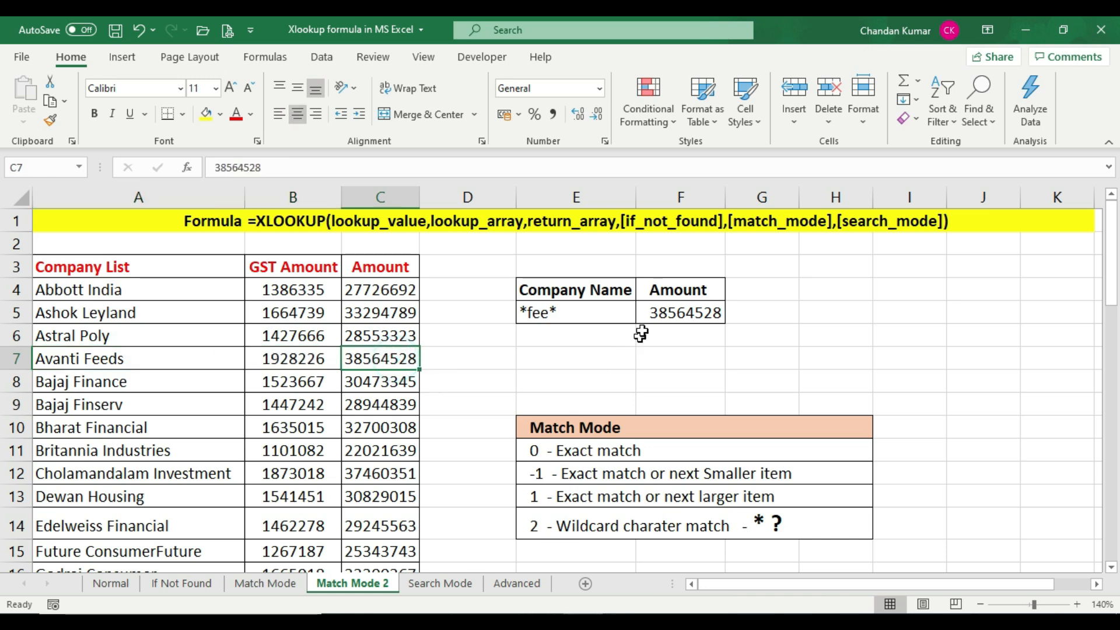
{"action": "left_click", "coordinate": [665, 314]}
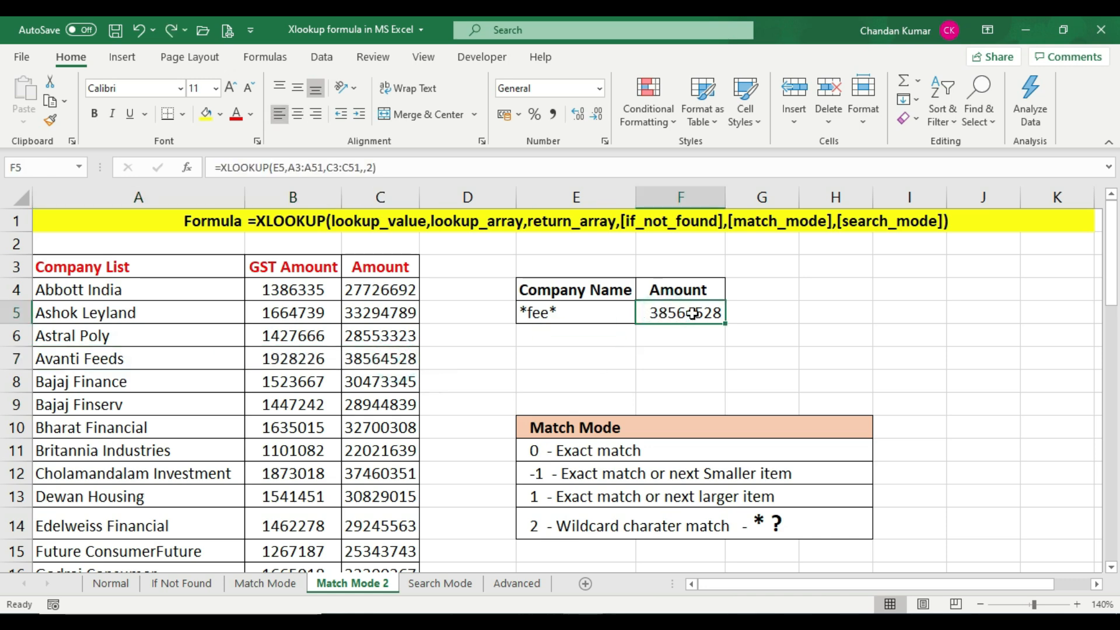
{"action": "left_click_drag", "start_coordinate": [84, 530], "coordinate": [400, 526]}
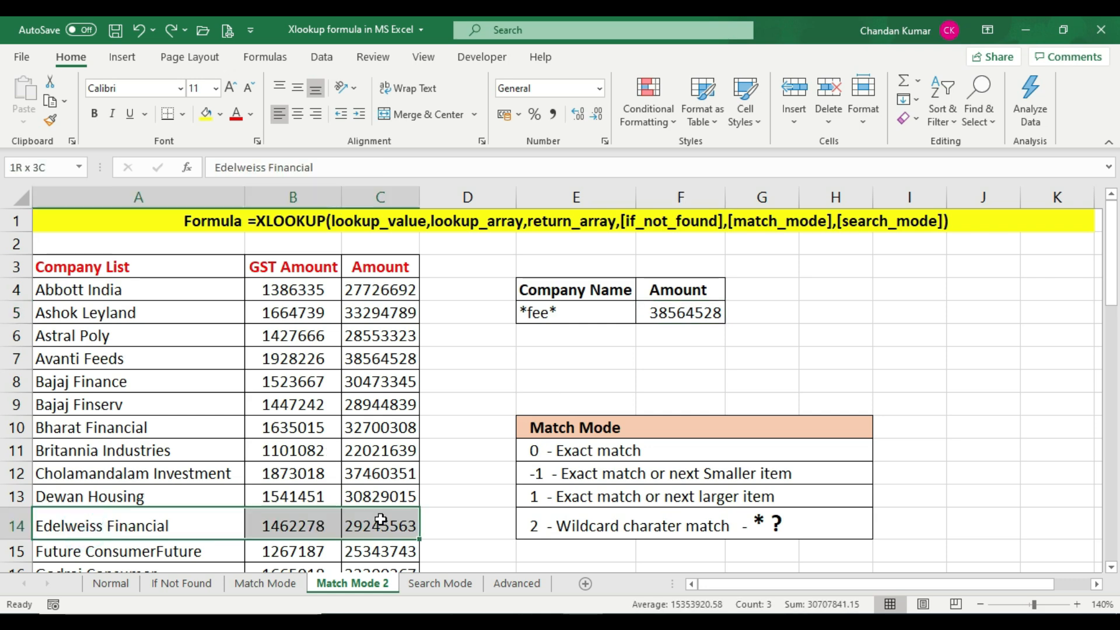
{"action": "left_click", "coordinate": [375, 525]}
{"action": "left_click", "coordinate": [663, 318]}
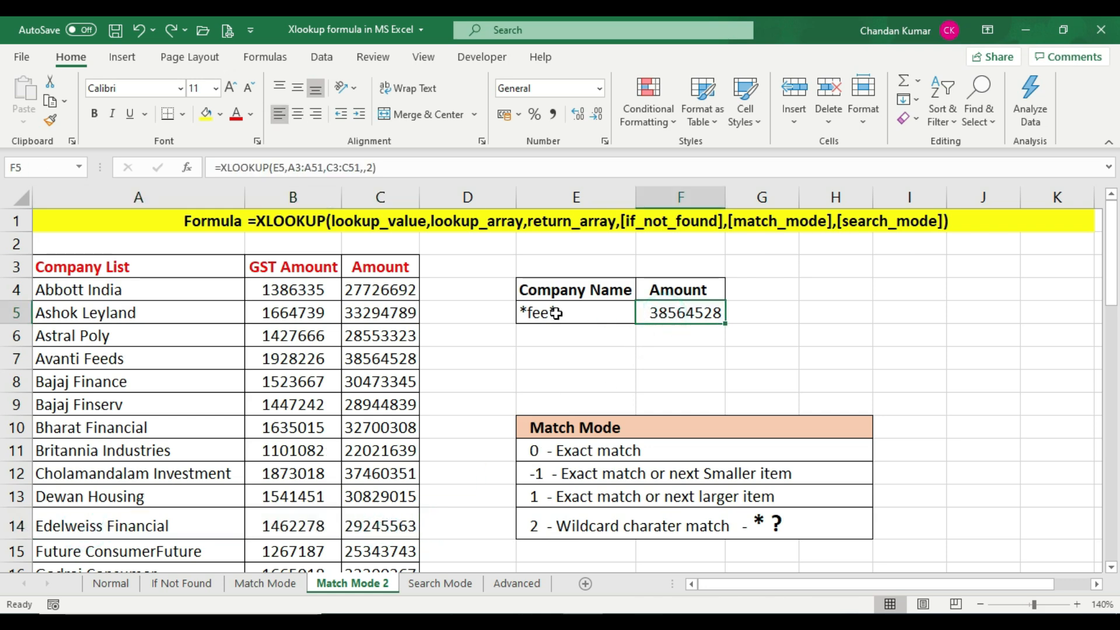
{"action": "left_click_drag", "start_coordinate": [47, 526], "coordinate": [380, 525]}
{"action": "left_click", "coordinate": [99, 525]}
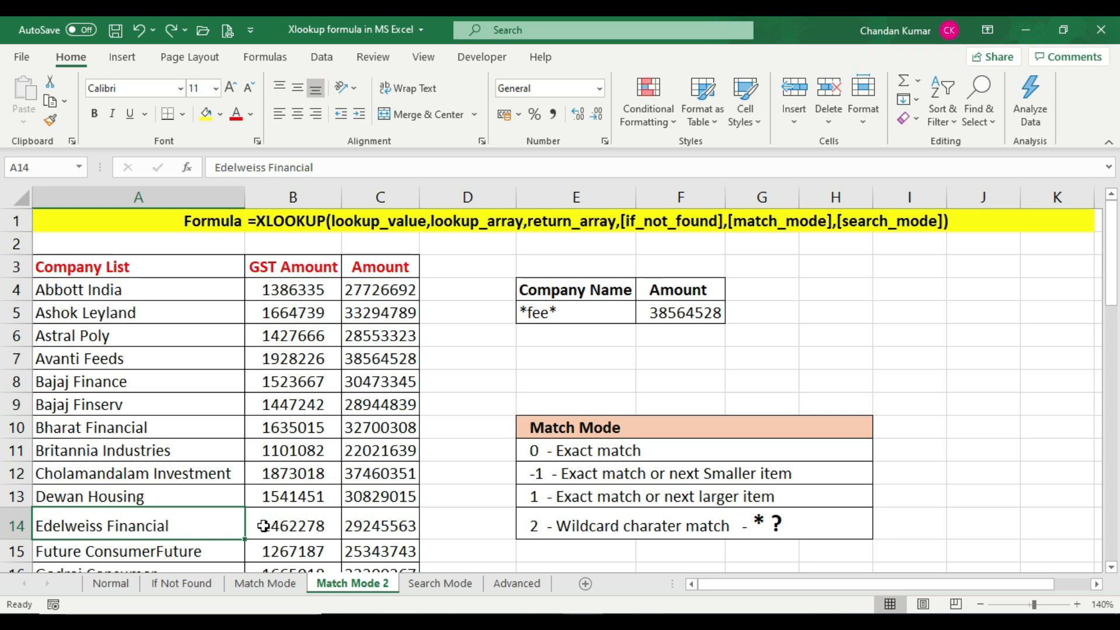
Change the lookup value in E5 to *iss* to match the Edelweiss Financial row
{"action": "left_click", "coordinate": [547, 314]}
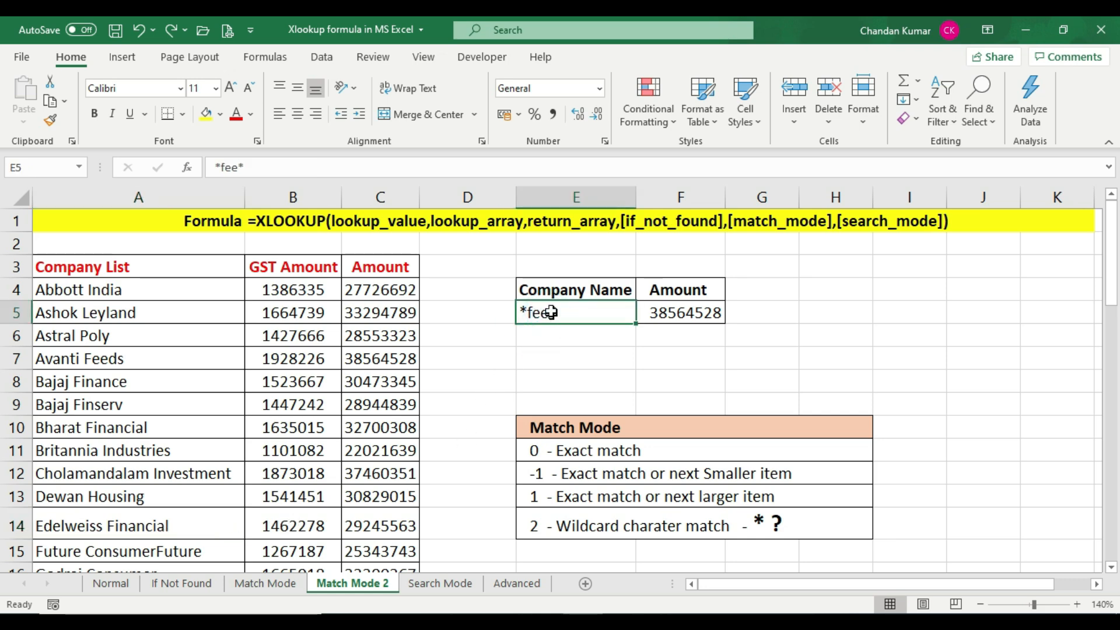
{"action": "type", "text": "*"}
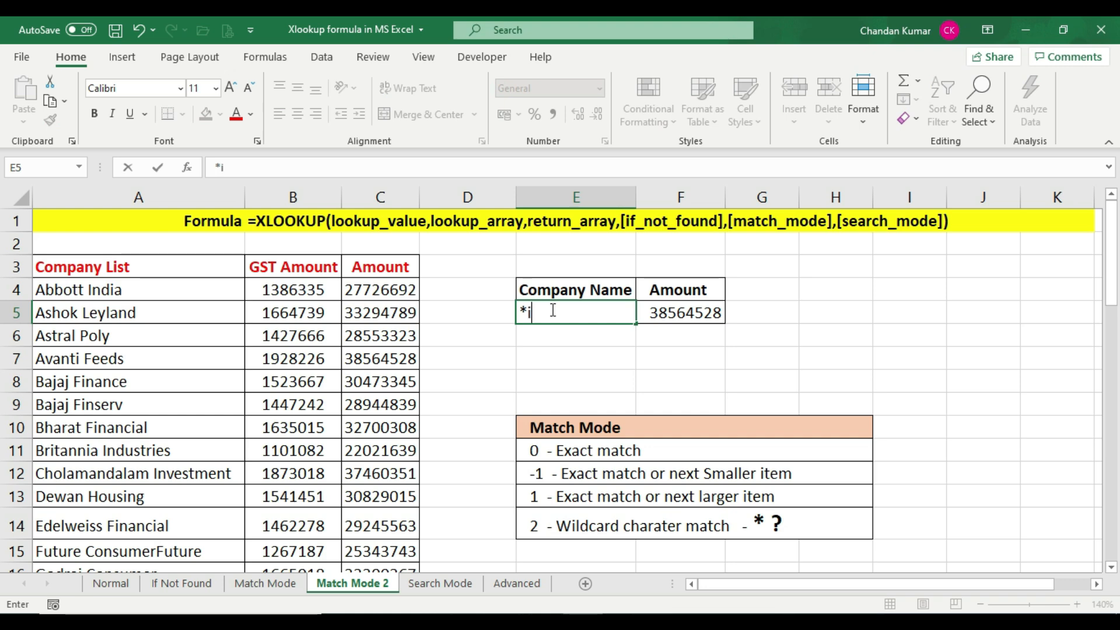
{"action": "type", "text": "iss*"}
{"action": "key", "text": "Return"}
Check the F5 result against the Edelweiss Financial row amount and the wildcard match legend
{"action": "left_click", "coordinate": [676, 318]}
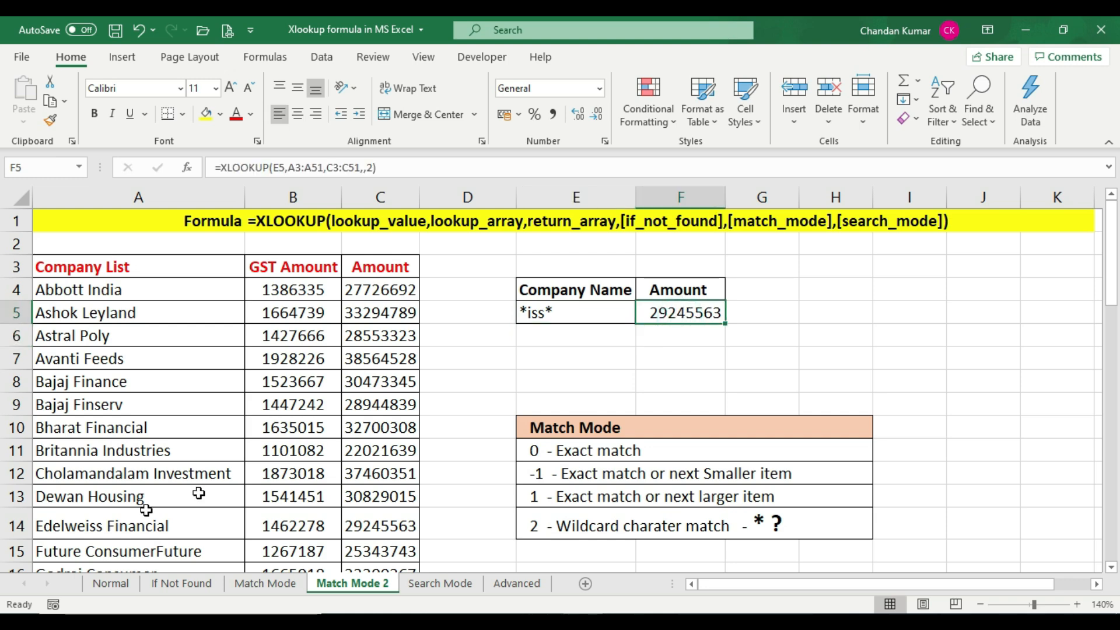
{"action": "left_click_drag", "start_coordinate": [86, 528], "coordinate": [405, 510]}
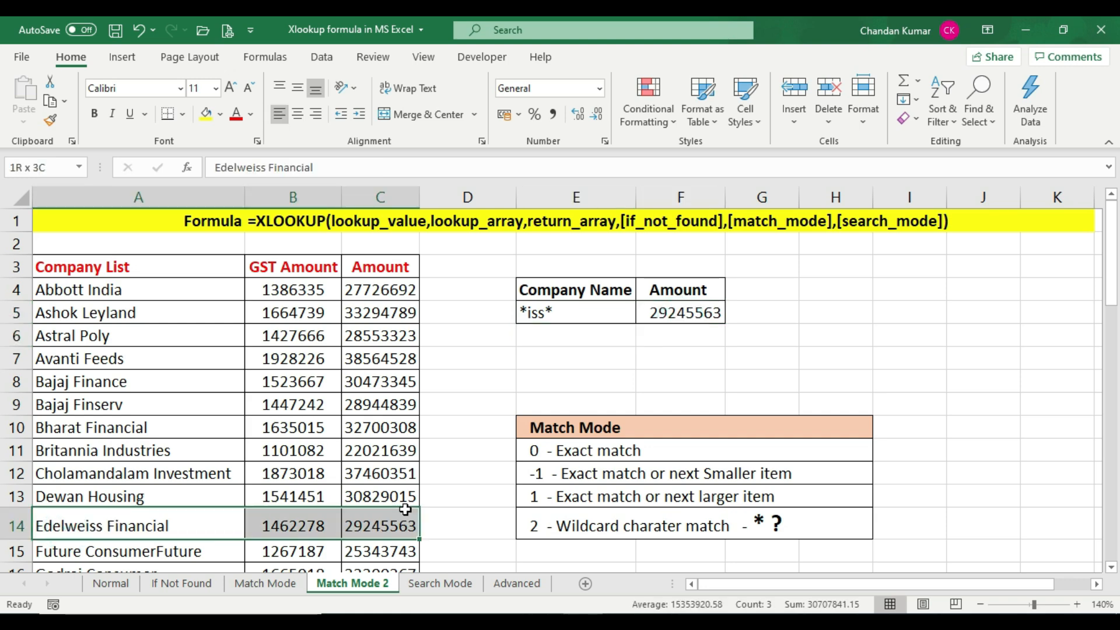
{"action": "left_click", "coordinate": [404, 514]}
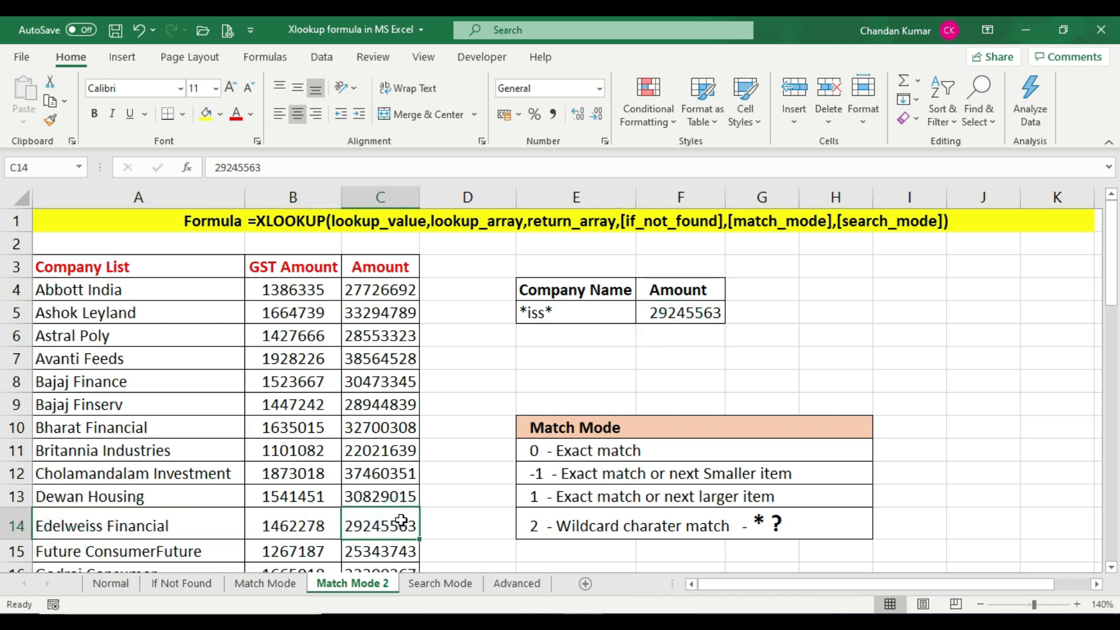
{"action": "left_click", "coordinate": [687, 321]}
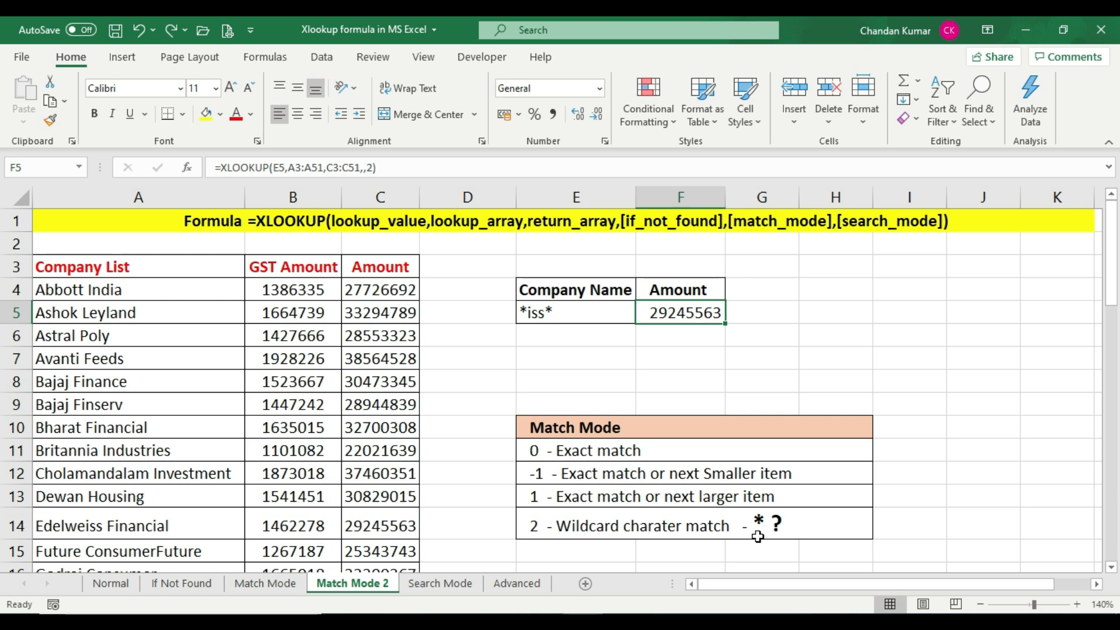
{"action": "left_click", "coordinate": [798, 524]}
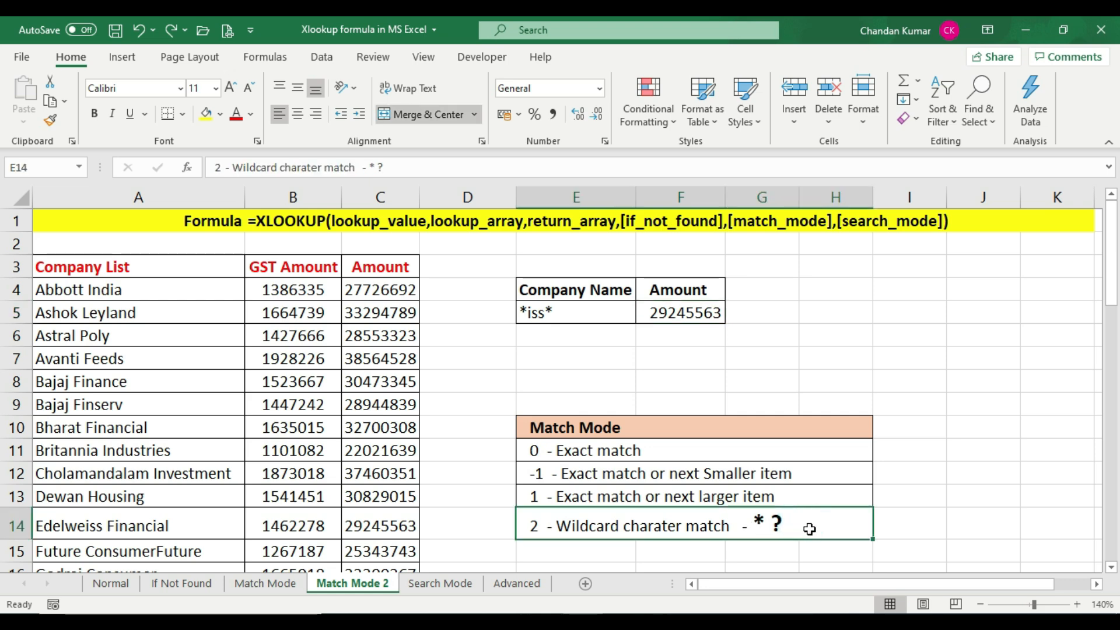
{"action": "left_click", "coordinate": [557, 316]}
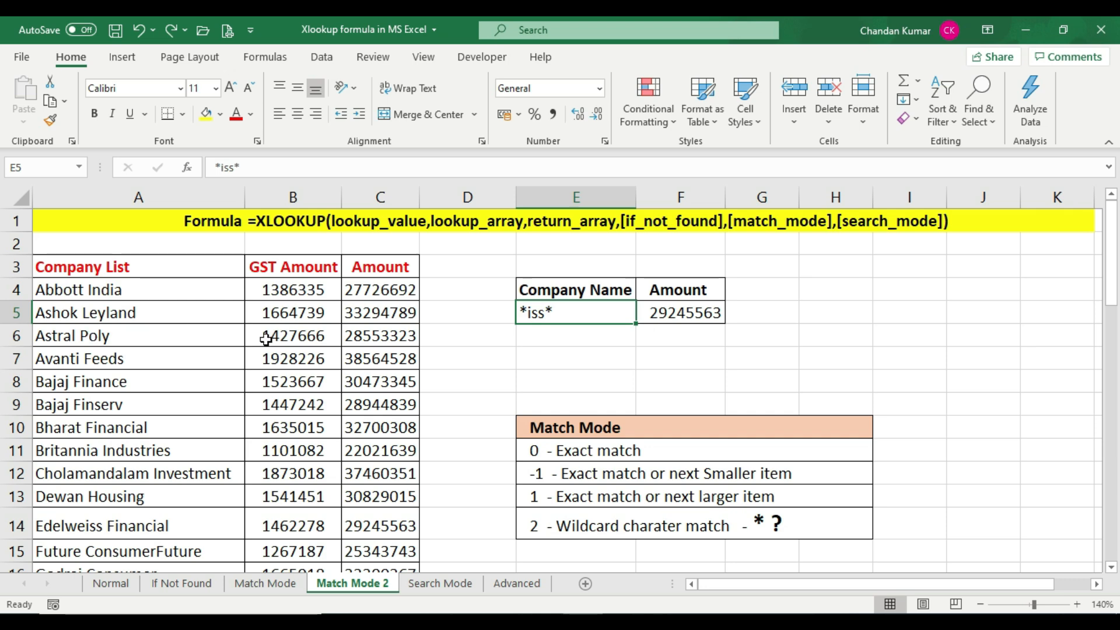
Change the lookup value in E5 to Astral Pol? to match the Astral Poly row with a single-character wildcard
{"action": "left_click", "coordinate": [352, 336]}
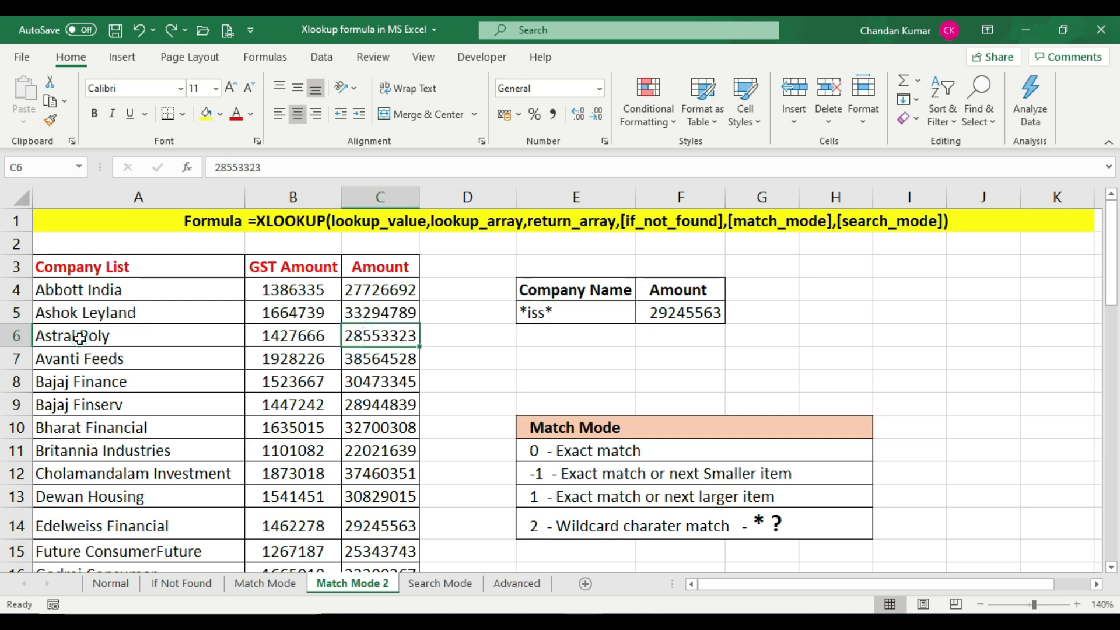
{"action": "left_click", "coordinate": [117, 330]}
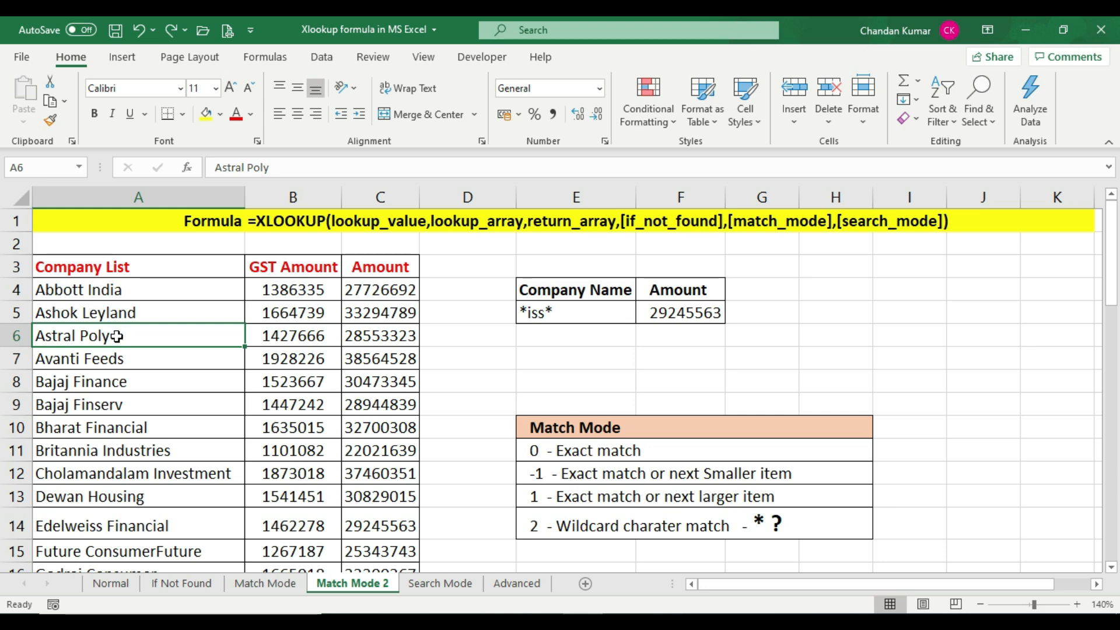
{"action": "left_click", "coordinate": [552, 311]}
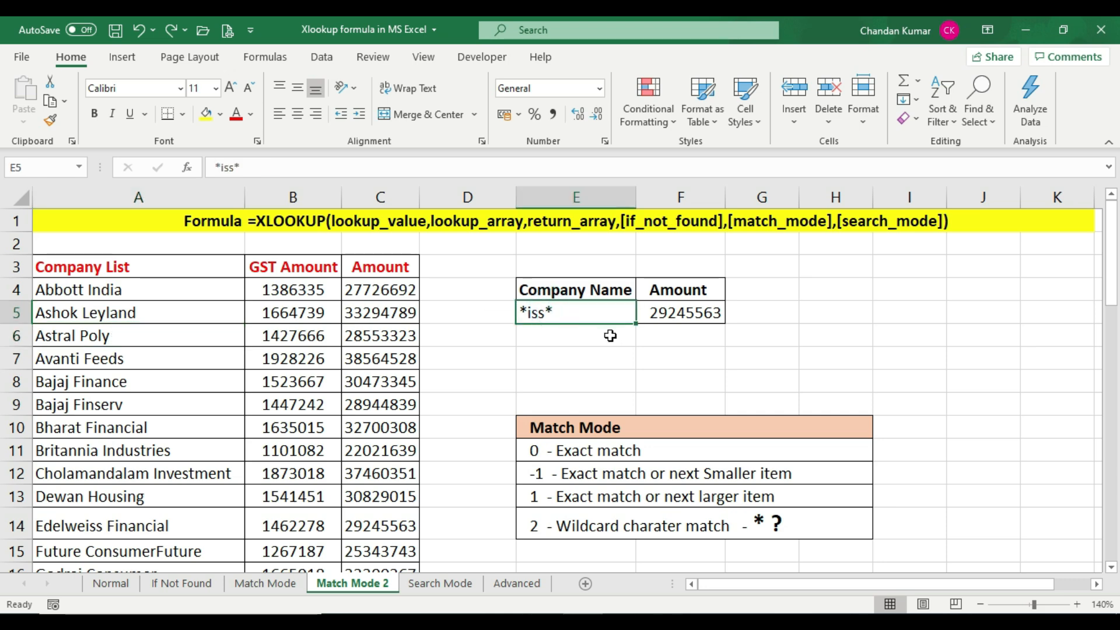
{"action": "type", "text": "Astra"}
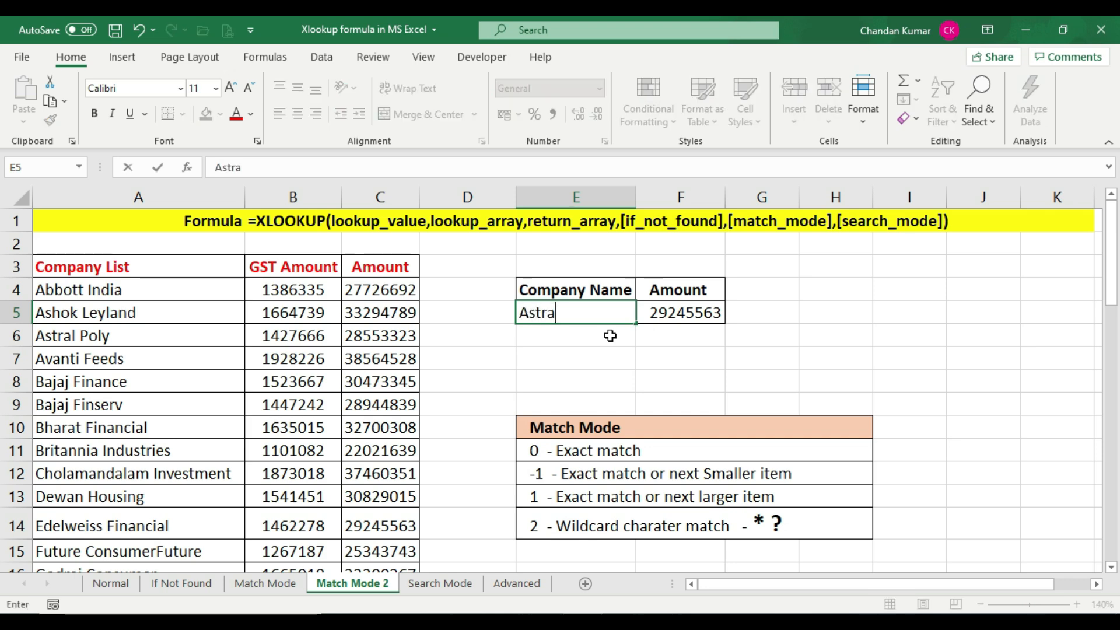
{"action": "type", "text": "l Pol?"}
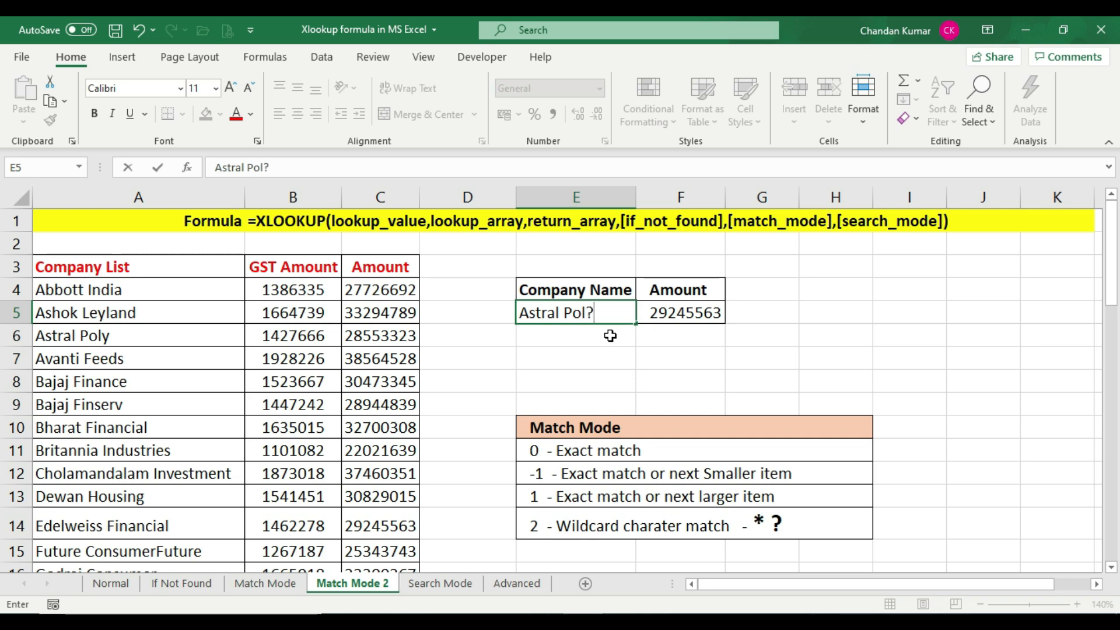
{"action": "key", "text": "Return"}
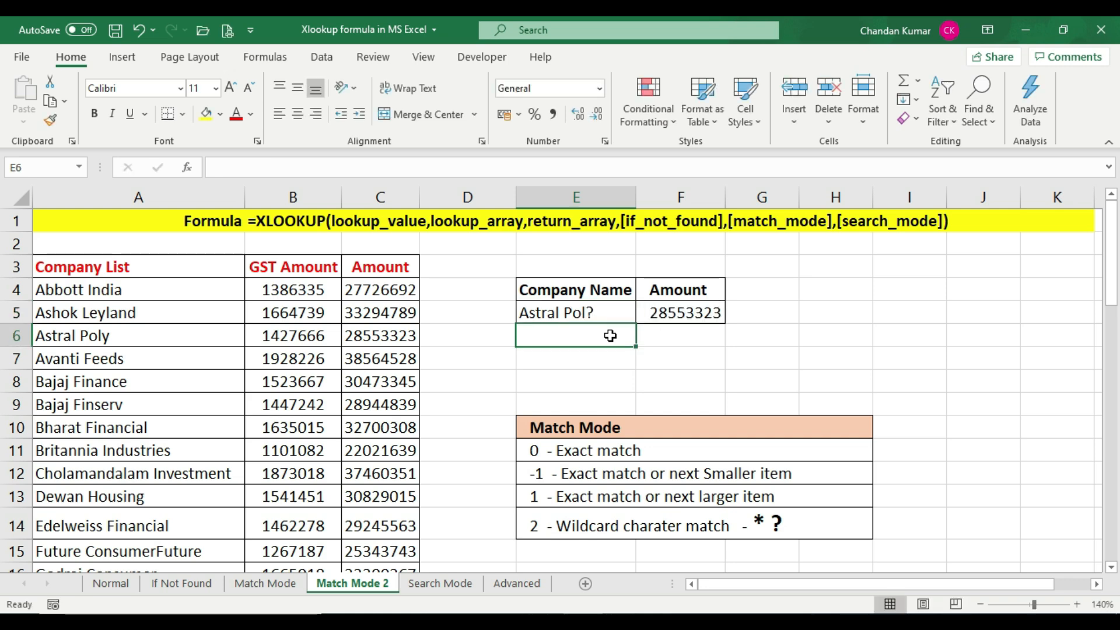
Check the F5 result for the question-mark lookup against the Astral Poly row's amount
{"action": "left_click", "coordinate": [575, 315]}
{"action": "left_click", "coordinate": [700, 313]}
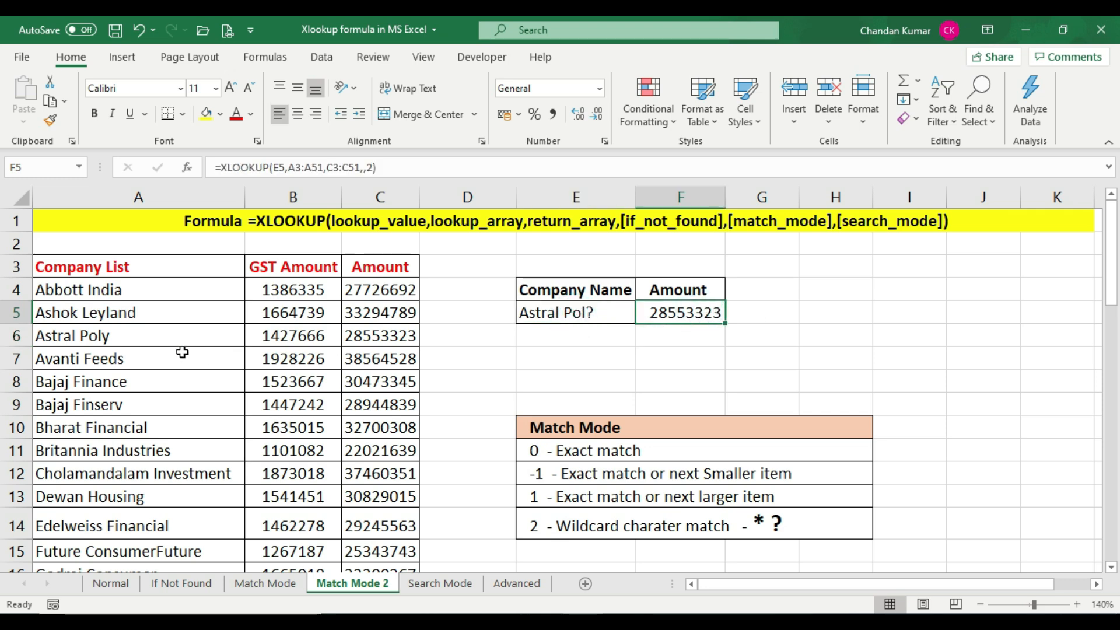
{"action": "left_click_drag", "start_coordinate": [162, 338], "coordinate": [404, 337]}
{"action": "left_click", "coordinate": [404, 337]}
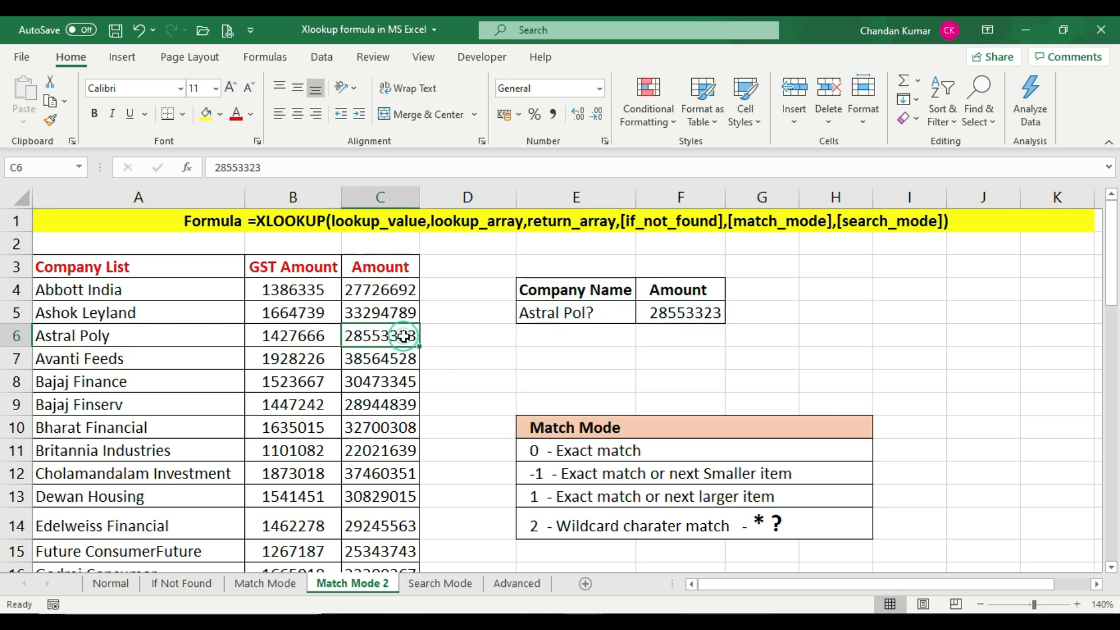
{"action": "left_click", "coordinate": [687, 311]}
{"action": "left_click", "coordinate": [583, 313]}
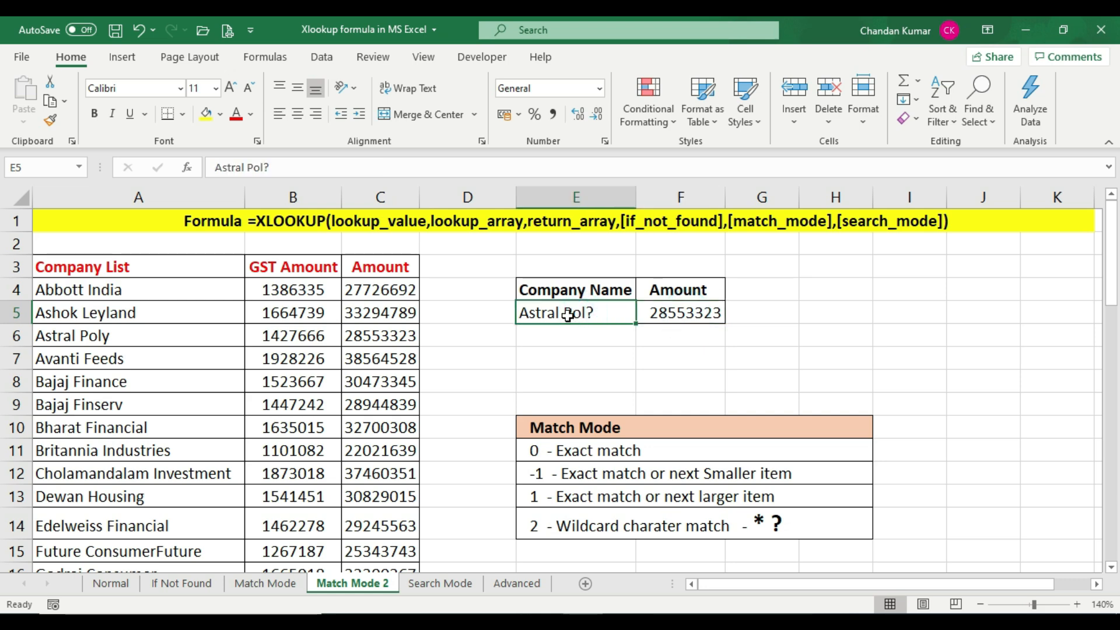
Replace the lookup value in E5 with Bajaj Financ? to match the Bajaj Finance row
{"action": "left_click_drag", "start_coordinate": [117, 384], "coordinate": [425, 385]}
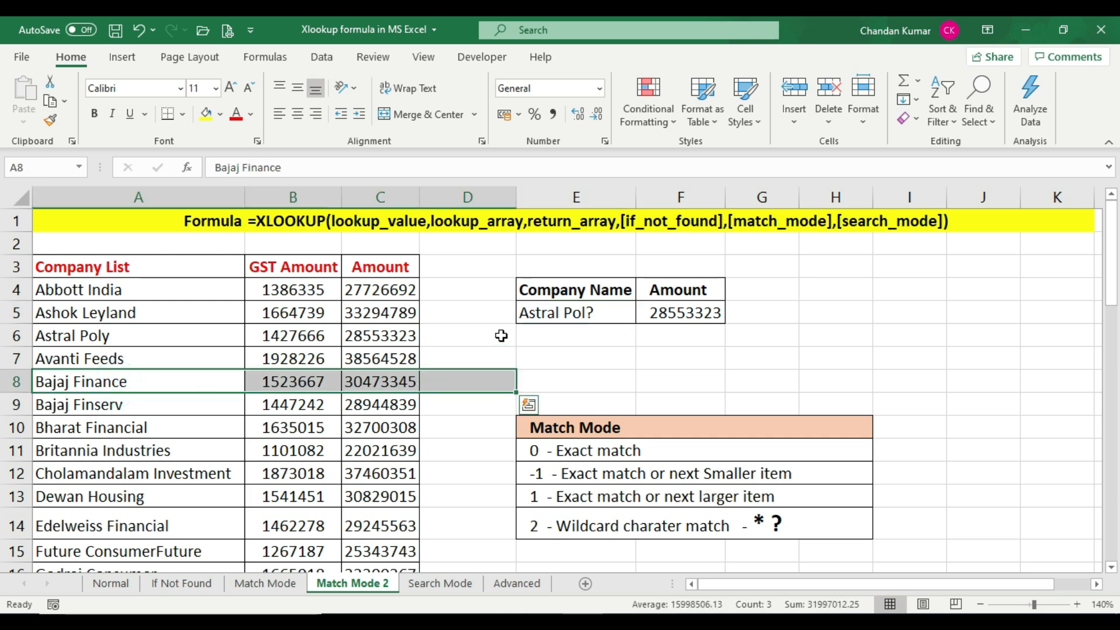
{"action": "left_click", "coordinate": [545, 315]}
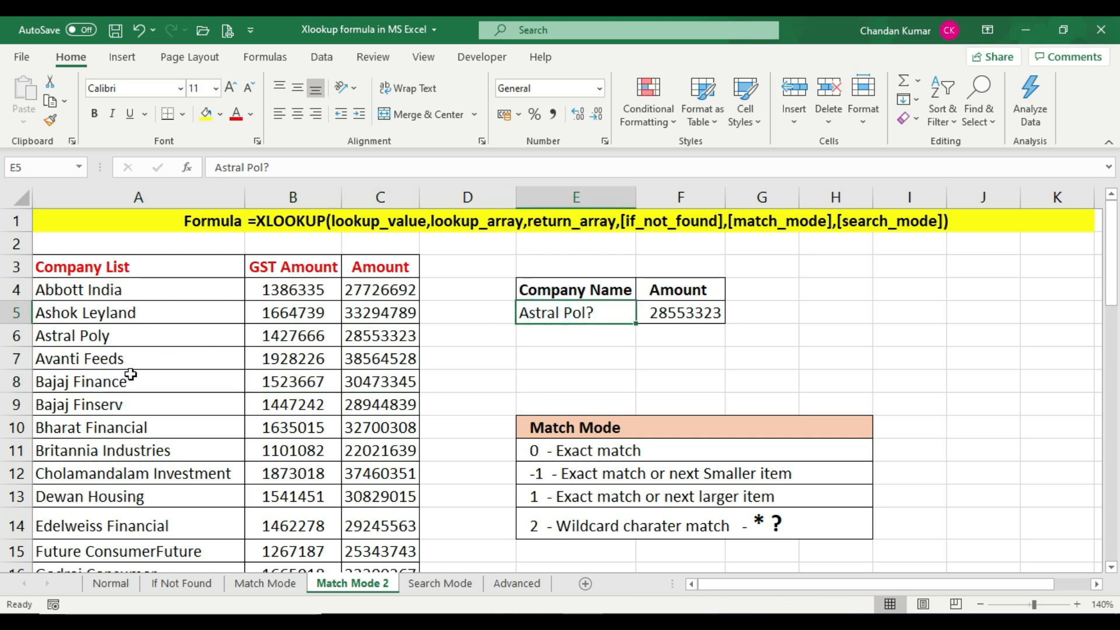
{"action": "left_click", "coordinate": [155, 383]}
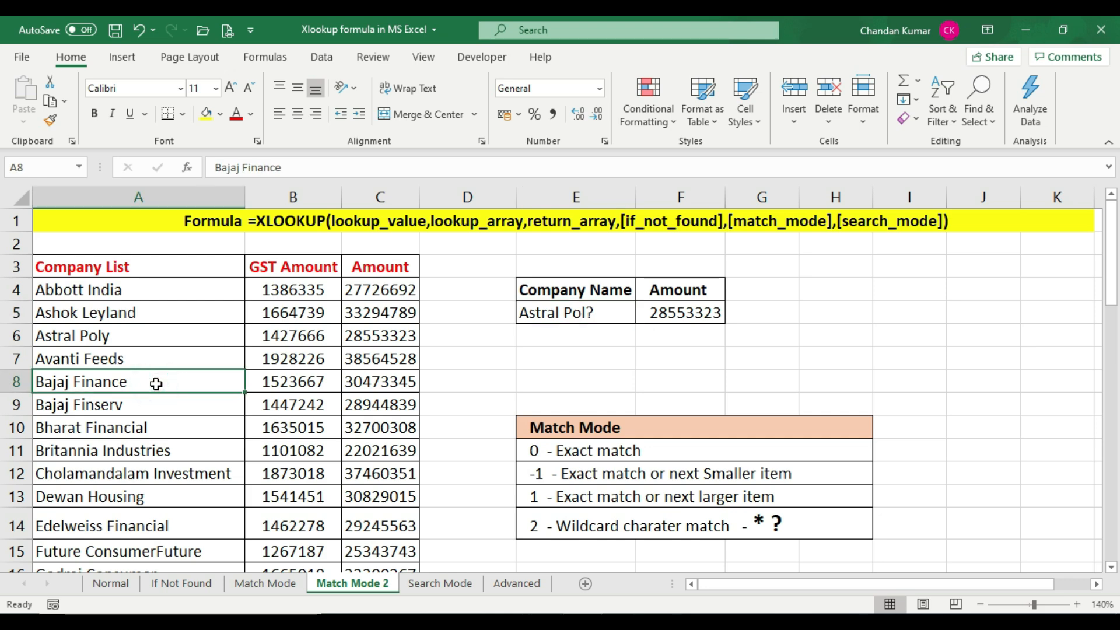
{"action": "left_click", "coordinate": [610, 314]}
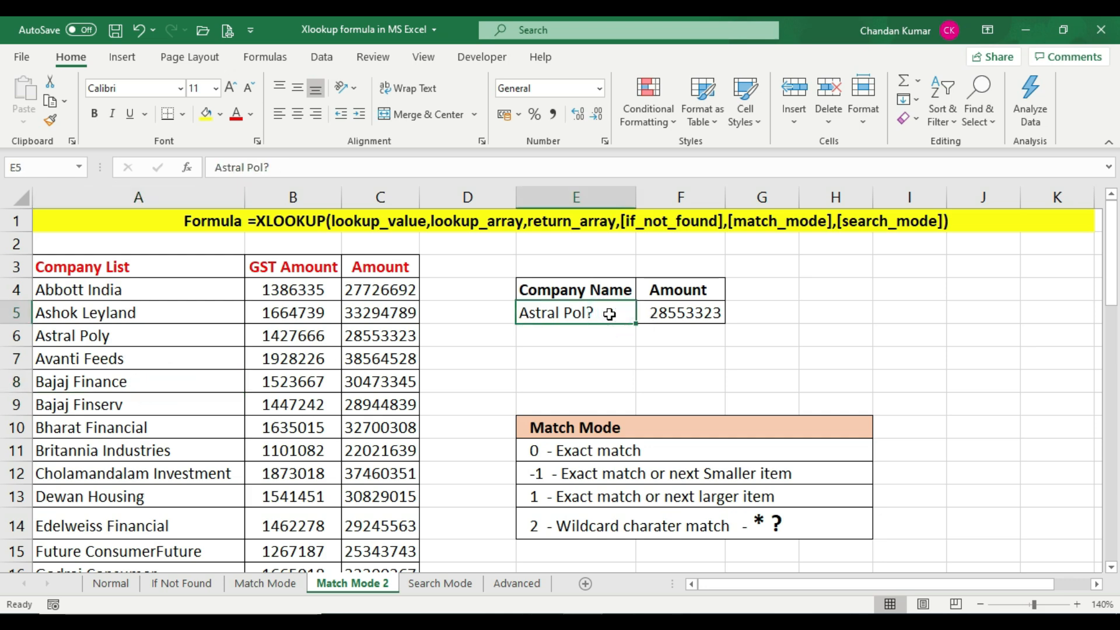
{"action": "type", "text": "Bajaj Financ?"}
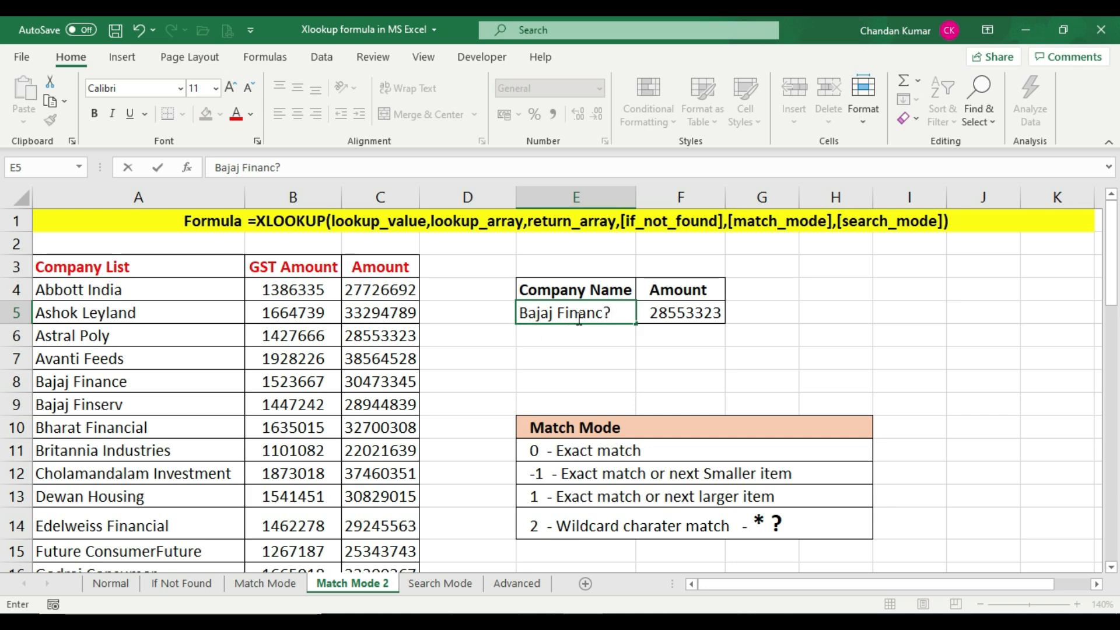
{"action": "key", "text": "Return"}
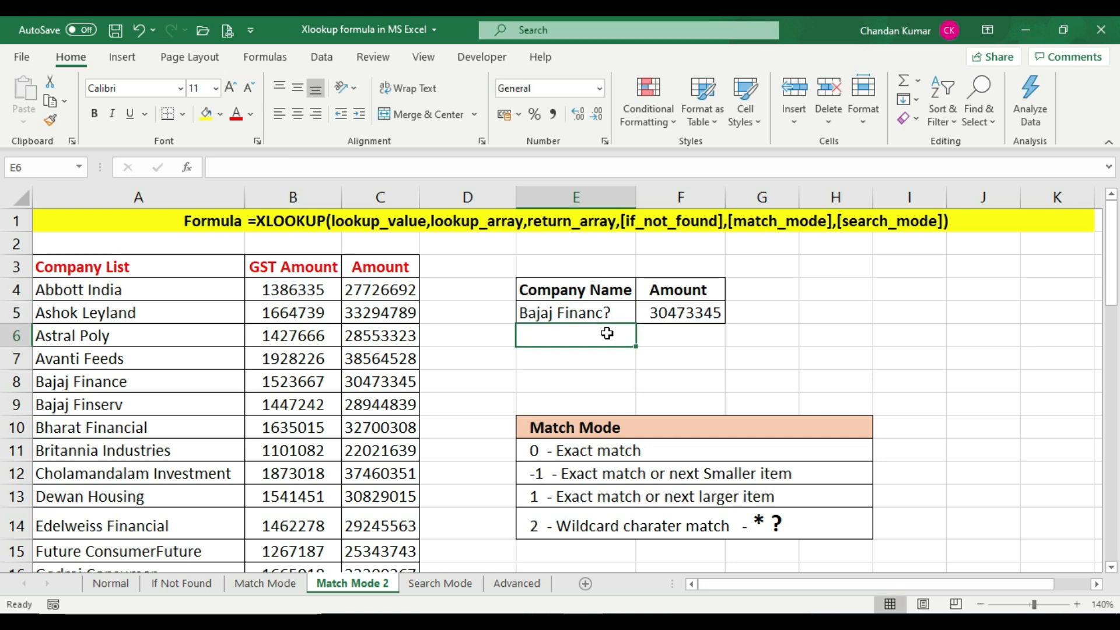
Check the F5 result against the Bajaj Finance row and the wildcard legend, and open the Search Mode sheet
{"action": "left_click", "coordinate": [695, 310]}
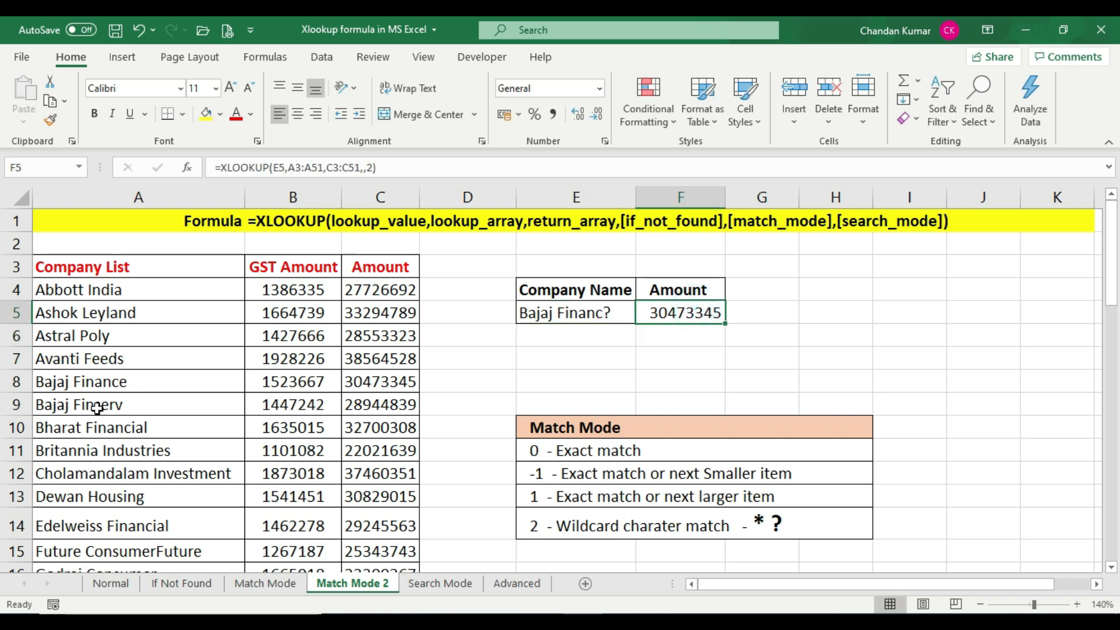
{"action": "left_click_drag", "start_coordinate": [120, 382], "coordinate": [397, 382]}
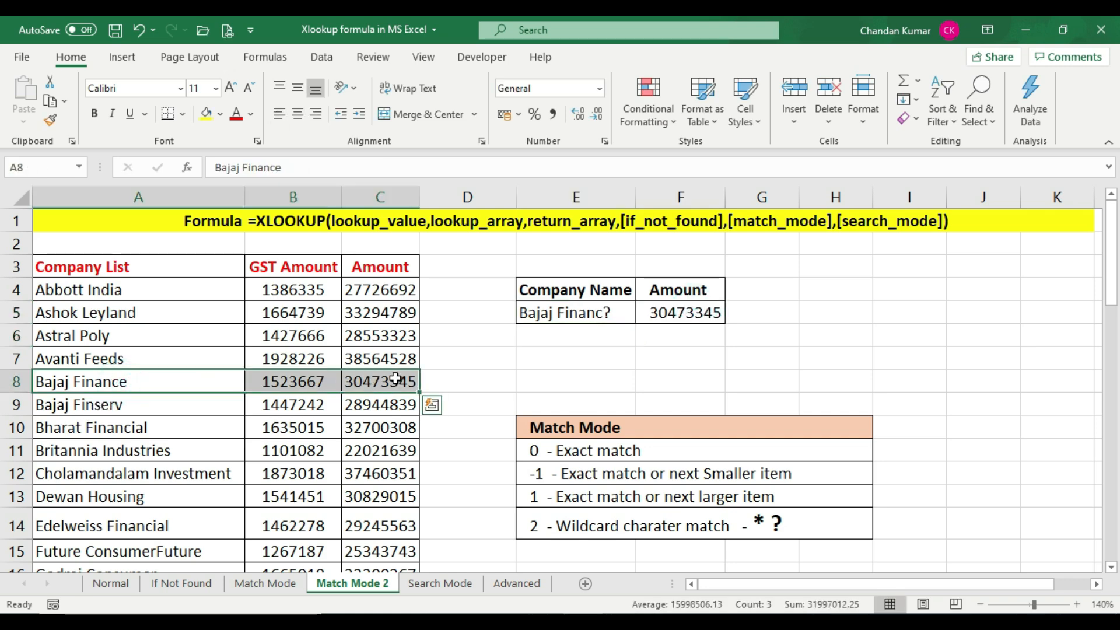
{"action": "left_click", "coordinate": [391, 379]}
{"action": "left_click", "coordinate": [683, 315]}
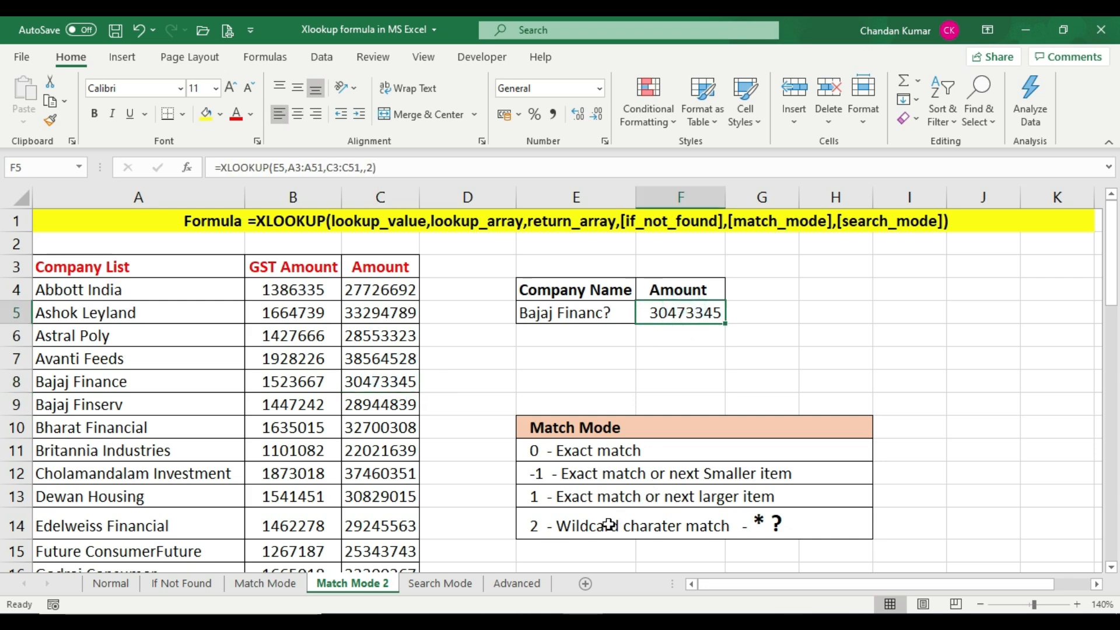
{"action": "left_click", "coordinate": [578, 525]}
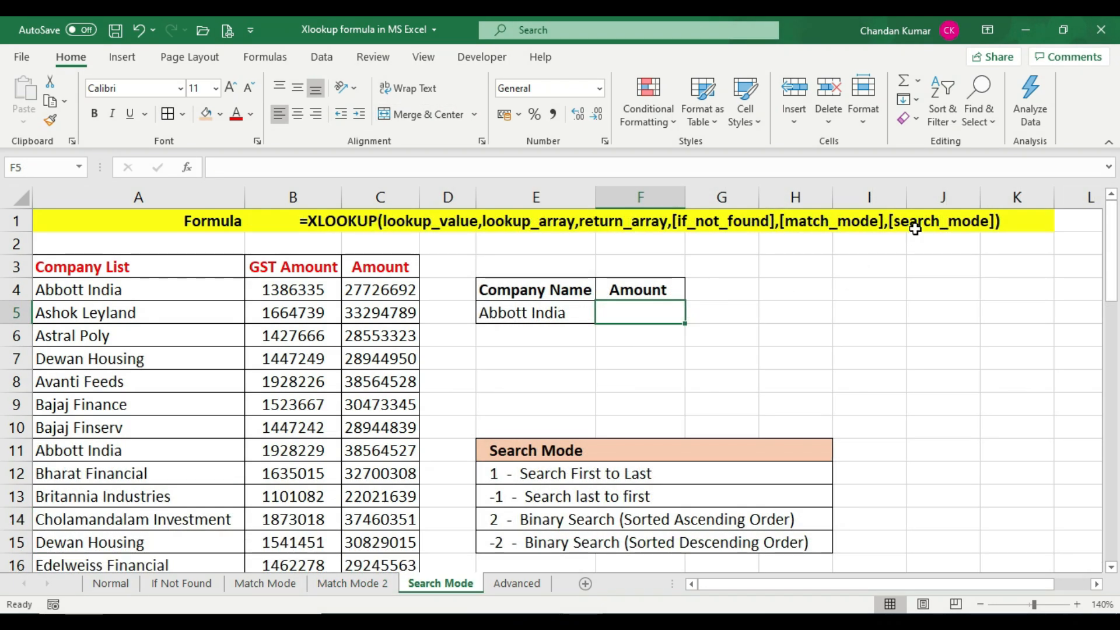
Examine the search_mode argument in the formula heading and the two Abbott India rows in the company list
{"action": "left_click", "coordinate": [919, 224]}
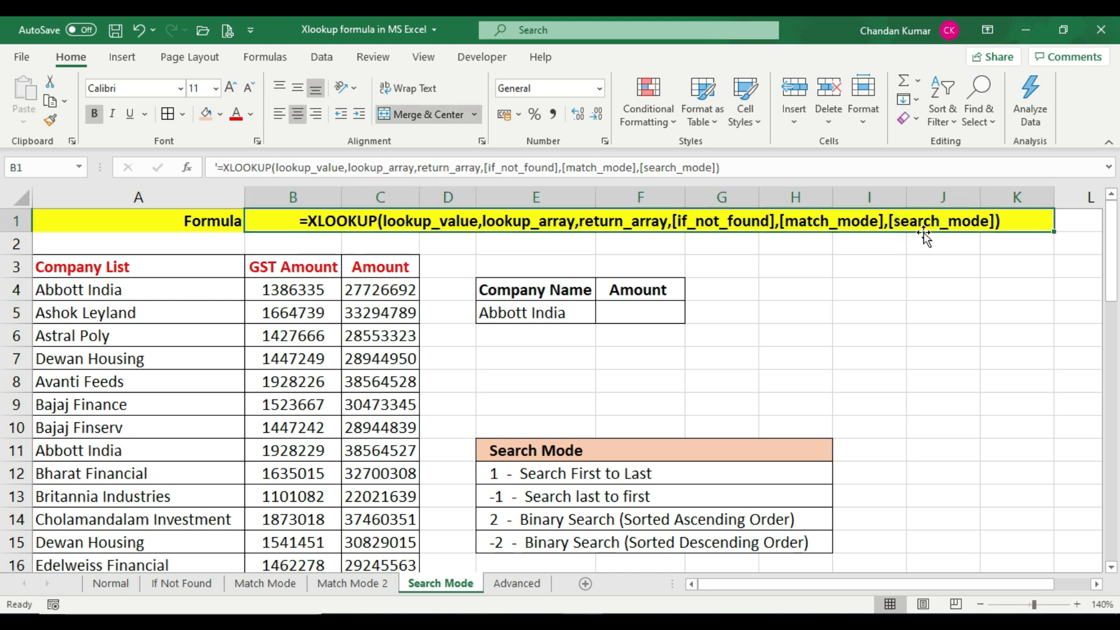
{"action": "left_click", "coordinate": [640, 310]}
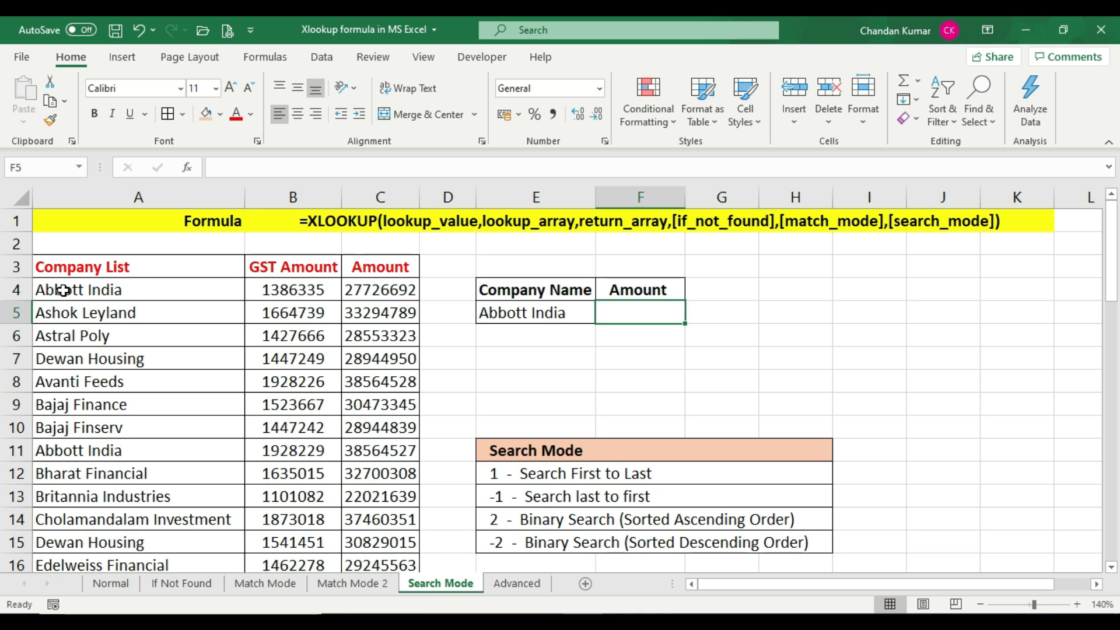
{"action": "left_click_drag", "start_coordinate": [63, 289], "coordinate": [403, 289]}
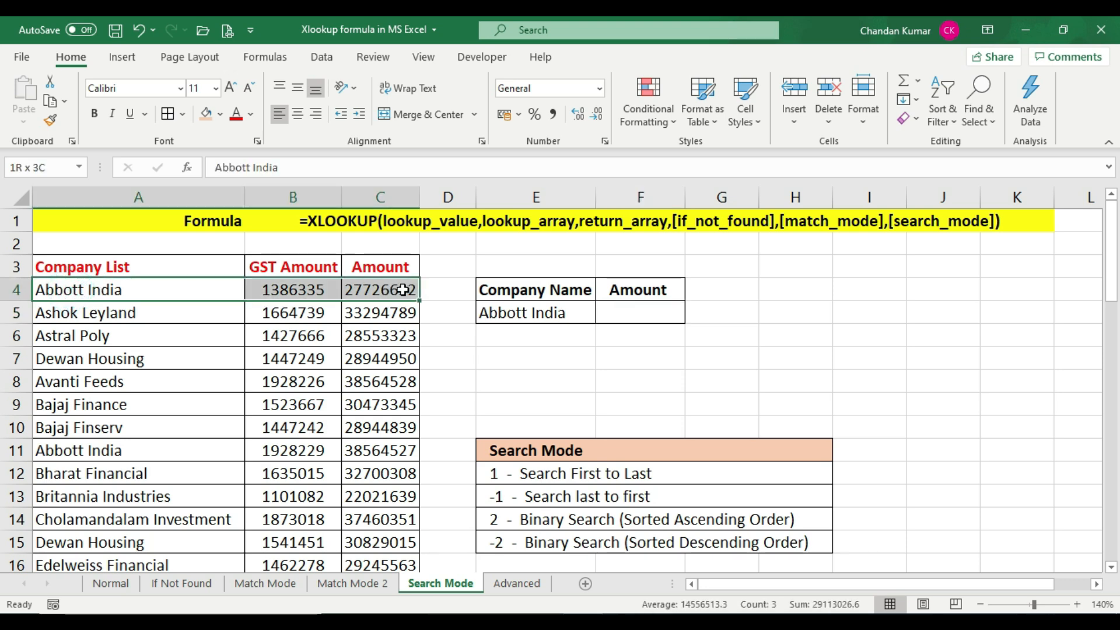
{"action": "left_click", "coordinate": [102, 449]}
{"action": "left_click_drag", "start_coordinate": [102, 449], "coordinate": [376, 445]}
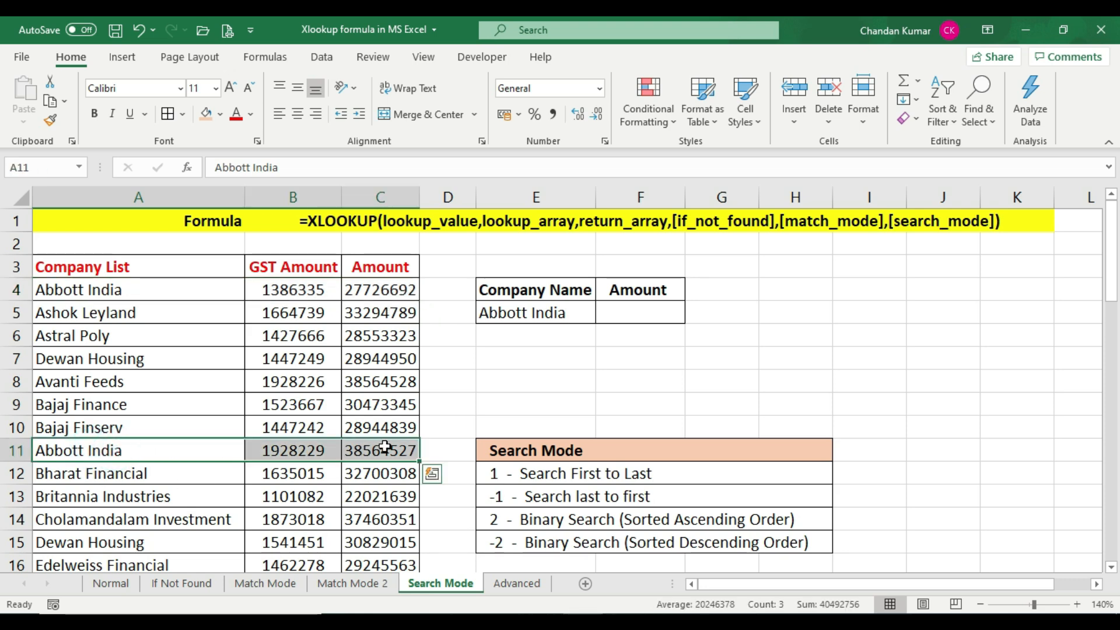
Examine the two Dewan Housing rows and the values in the GST Amount and Amount columns
{"action": "left_click_drag", "start_coordinate": [128, 357], "coordinate": [388, 360]}
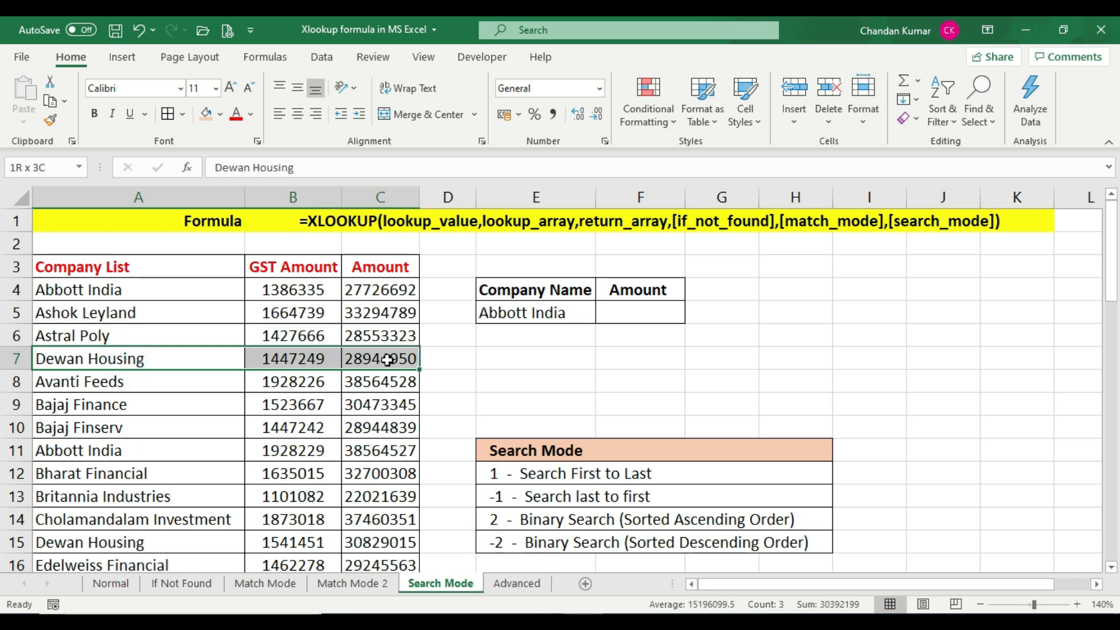
{"action": "left_click", "coordinate": [58, 542]}
{"action": "left_click_drag", "start_coordinate": [322, 538], "coordinate": [388, 537]}
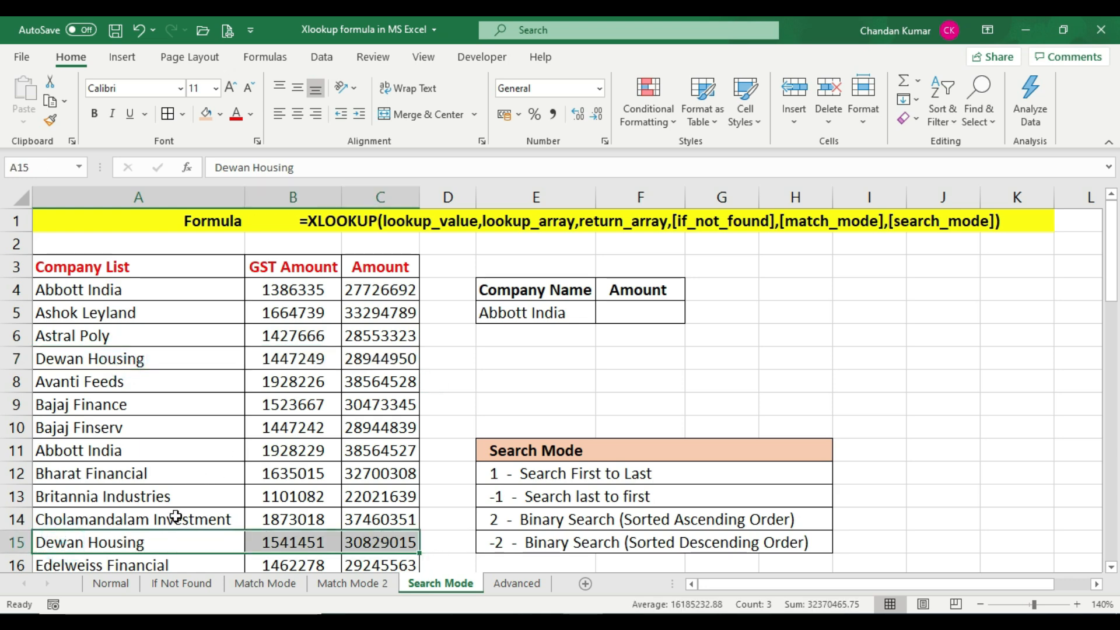
{"action": "left_click", "coordinate": [137, 360]}
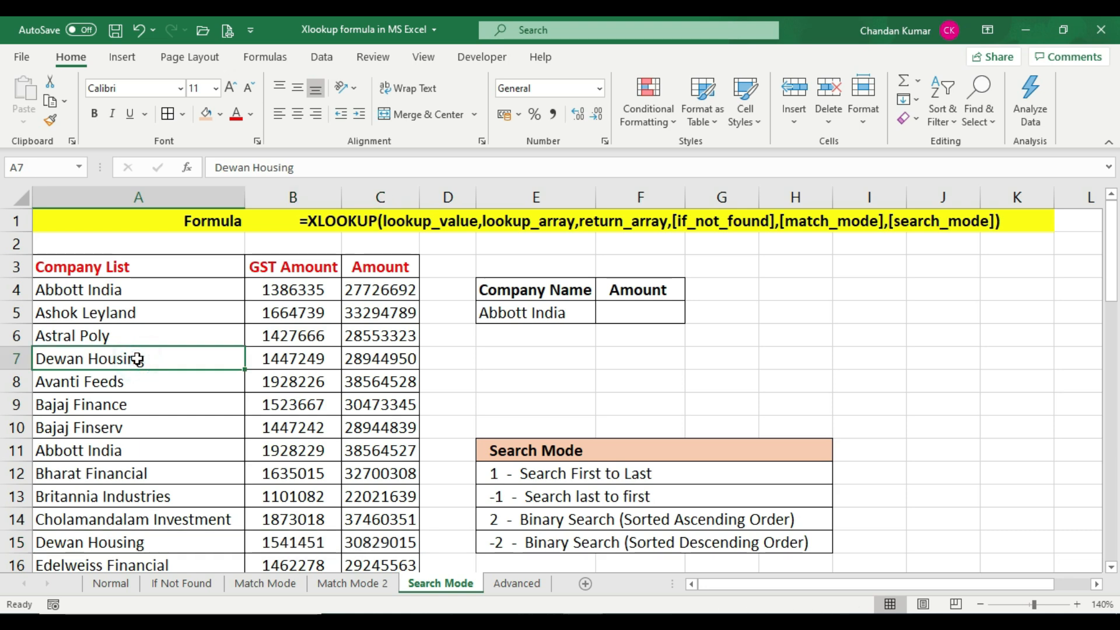
{"action": "left_click_drag", "start_coordinate": [366, 287], "coordinate": [381, 519]}
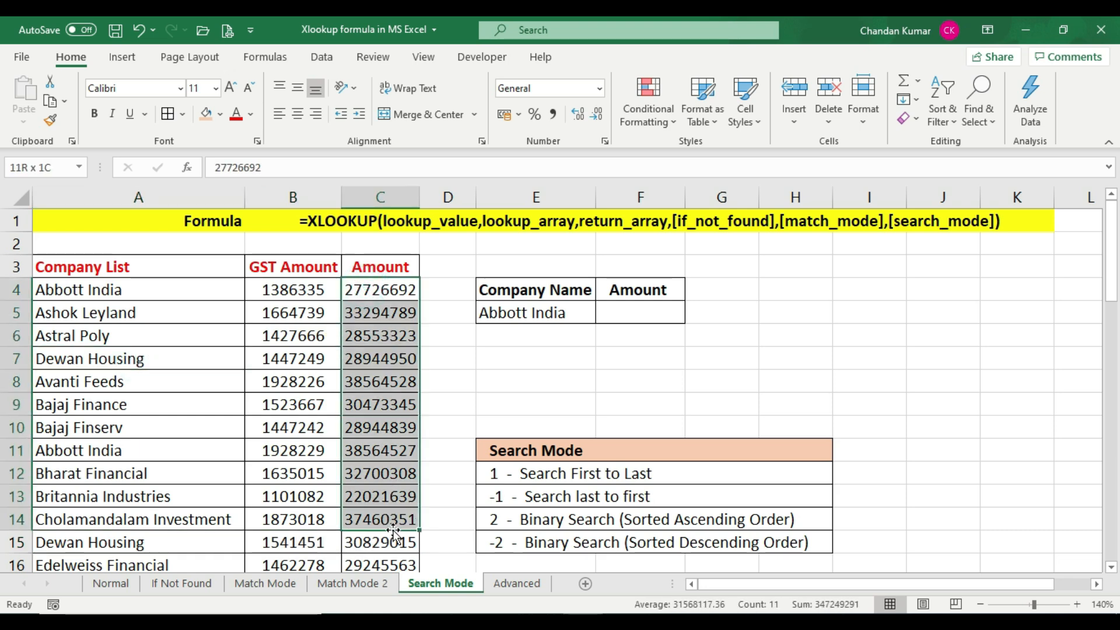
{"action": "left_click_drag", "start_coordinate": [293, 290], "coordinate": [306, 542]}
{"action": "left_click", "coordinate": [311, 492]}
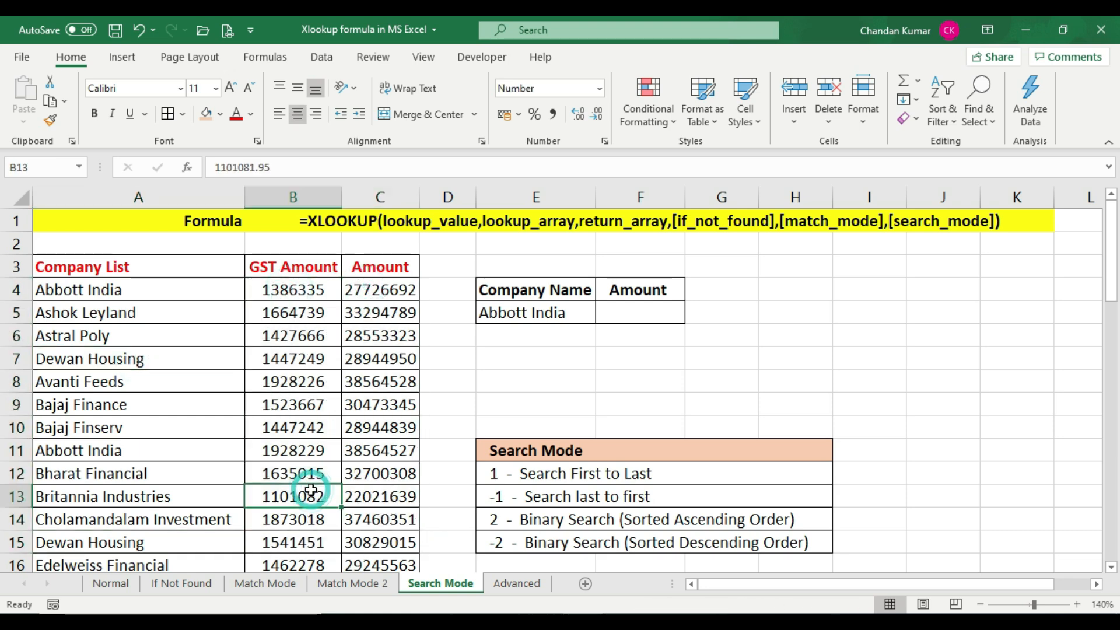
{"action": "left_click", "coordinate": [310, 452]}
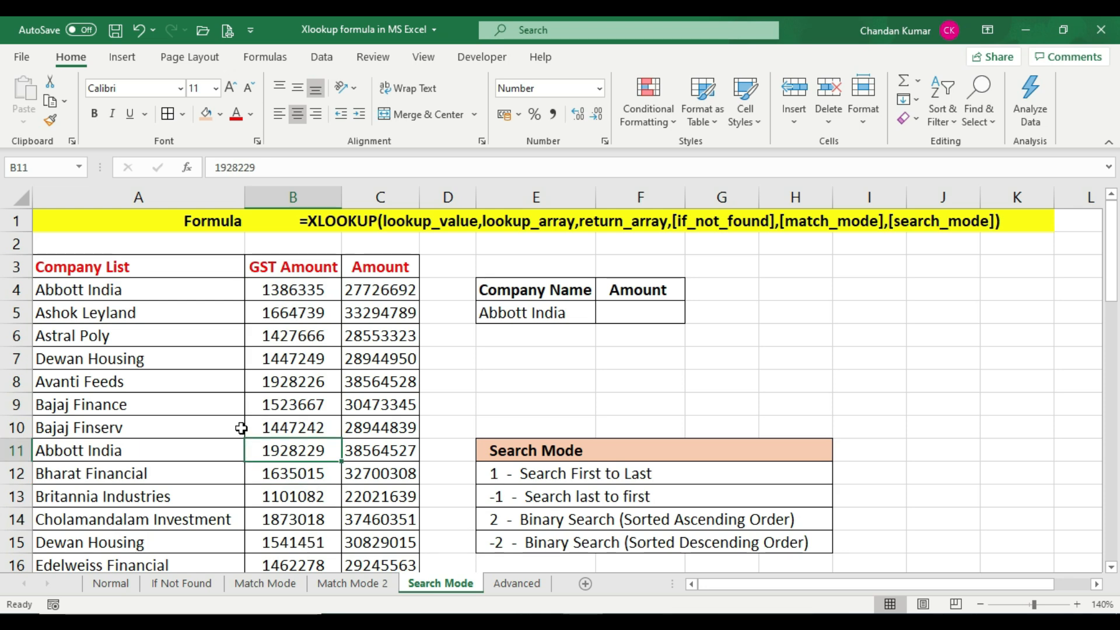
Compare the Abbott India amounts in C4 and C11 as possible first and last matches for result cell F5
{"action": "left_click", "coordinate": [541, 315]}
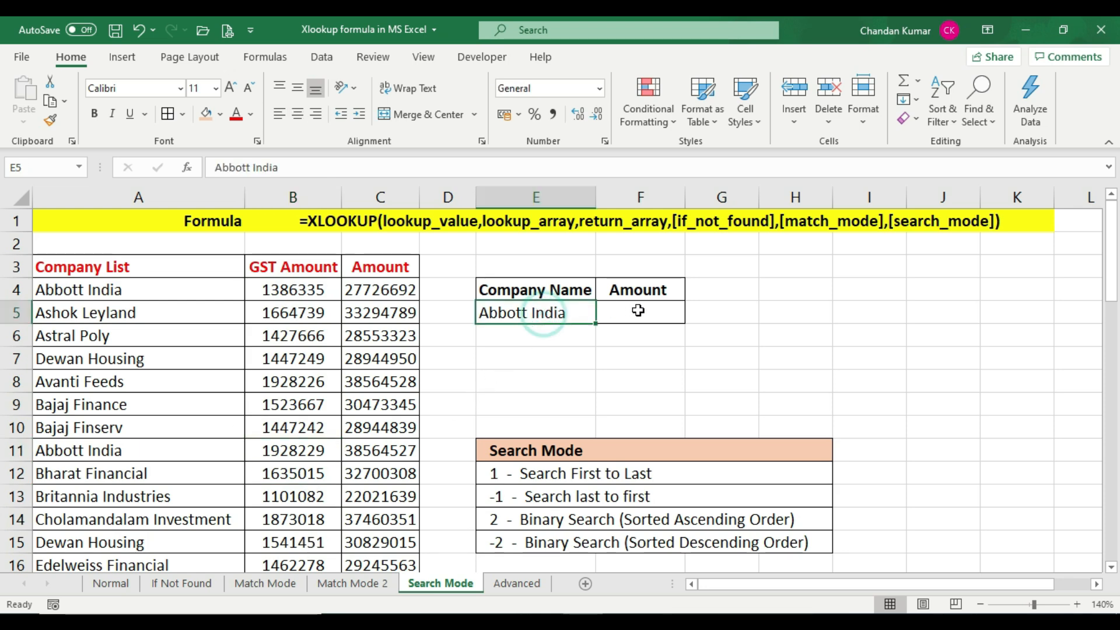
{"action": "left_click", "coordinate": [109, 290]}
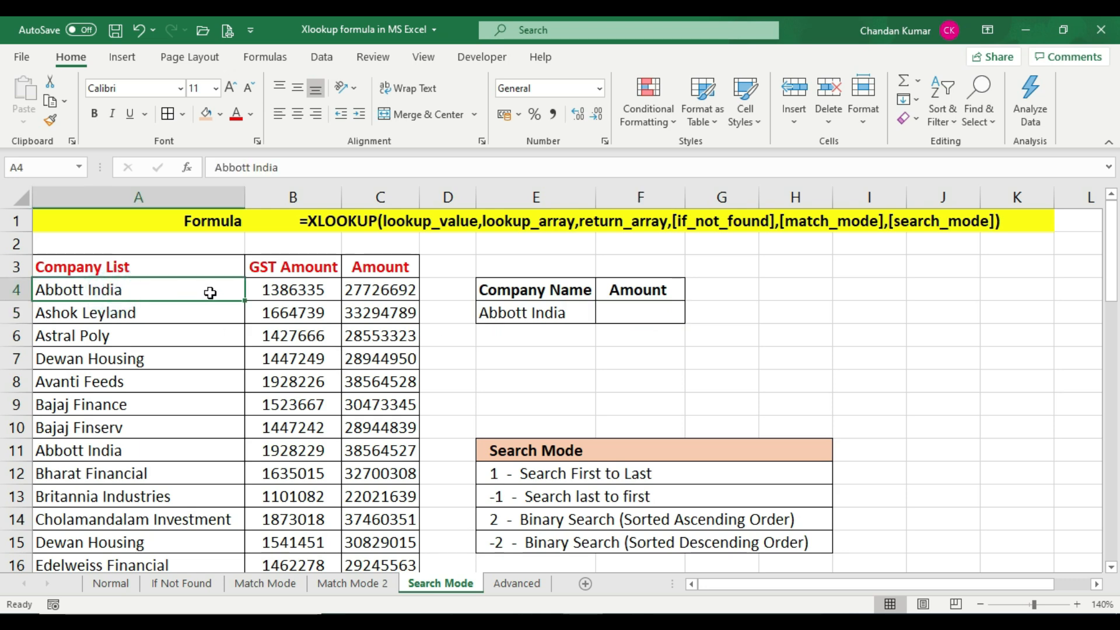
{"action": "left_click", "coordinate": [382, 290]}
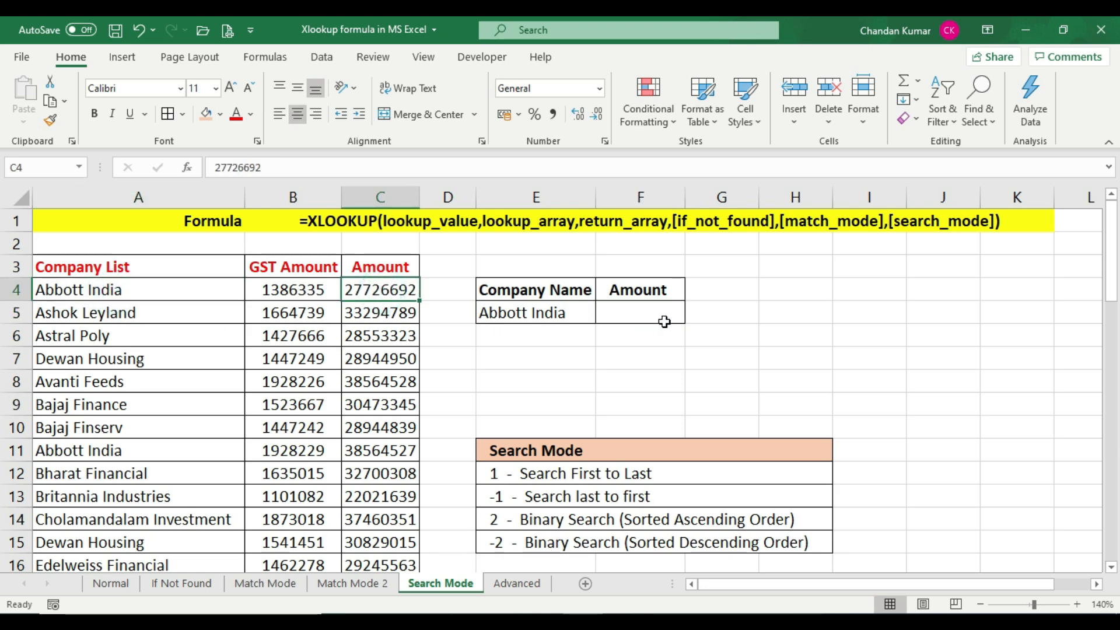
{"action": "left_click", "coordinate": [641, 315]}
{"action": "left_click", "coordinate": [395, 293]}
{"action": "left_click", "coordinate": [641, 313]}
{"action": "left_click", "coordinate": [67, 455]}
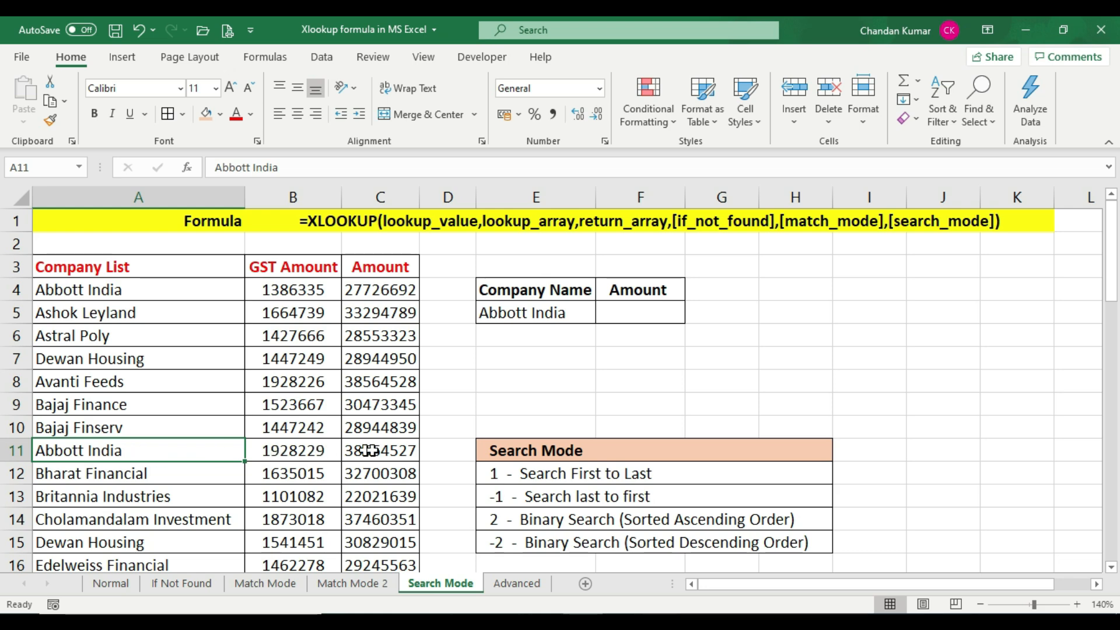
{"action": "left_click", "coordinate": [626, 315]}
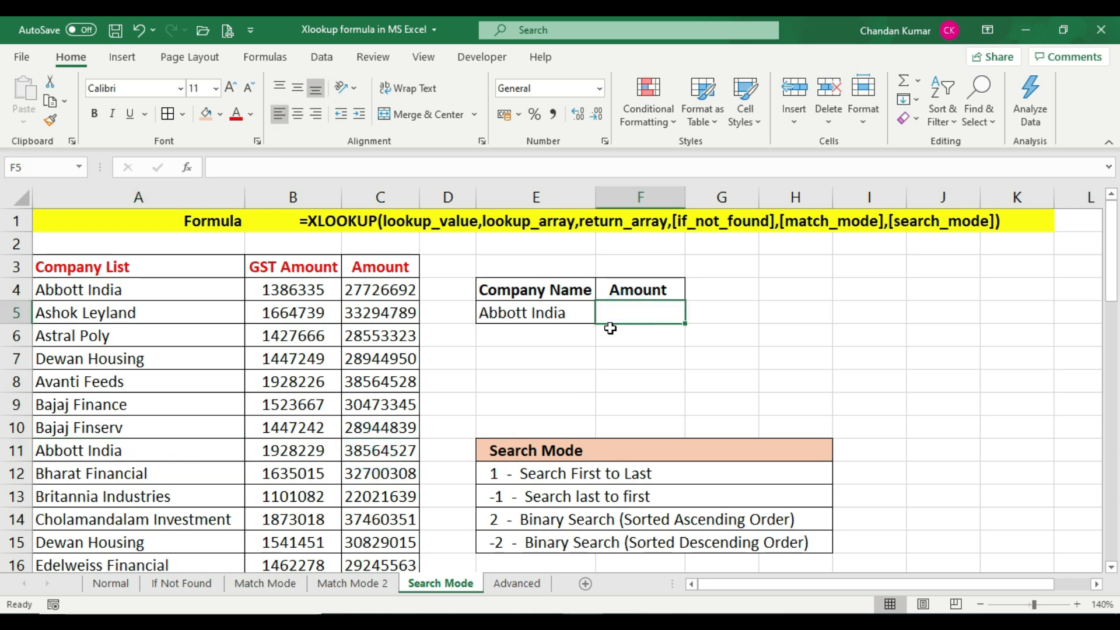
{"action": "left_click", "coordinate": [379, 449]}
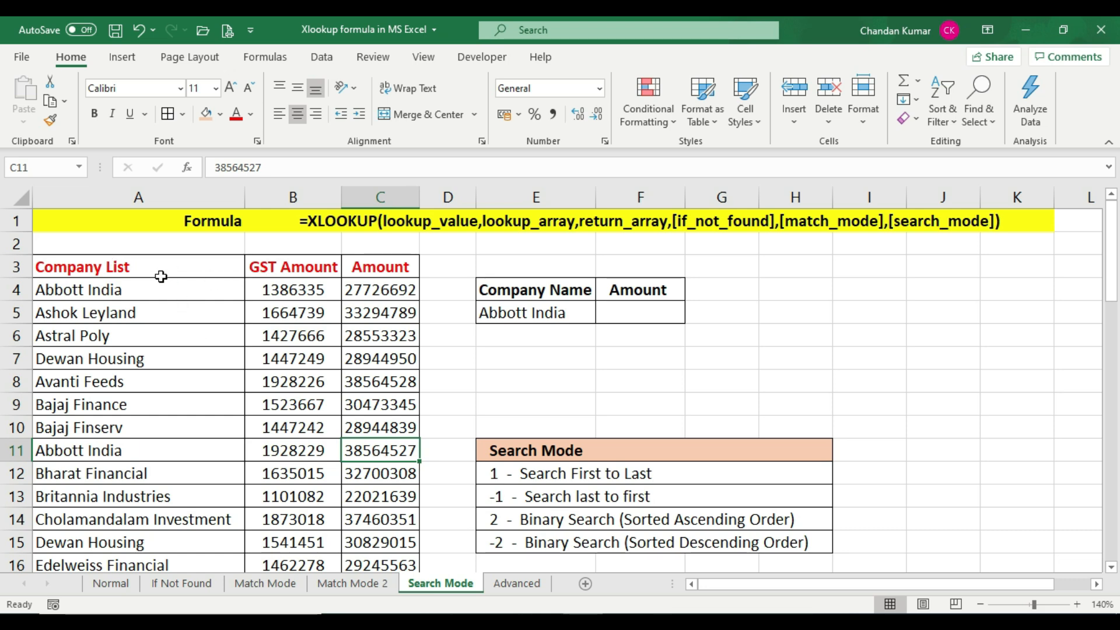
Trace a first-to-last search from the top Abbott India entry in A4 to its amount in C4 and result cell F5
{"action": "left_click", "coordinate": [180, 292]}
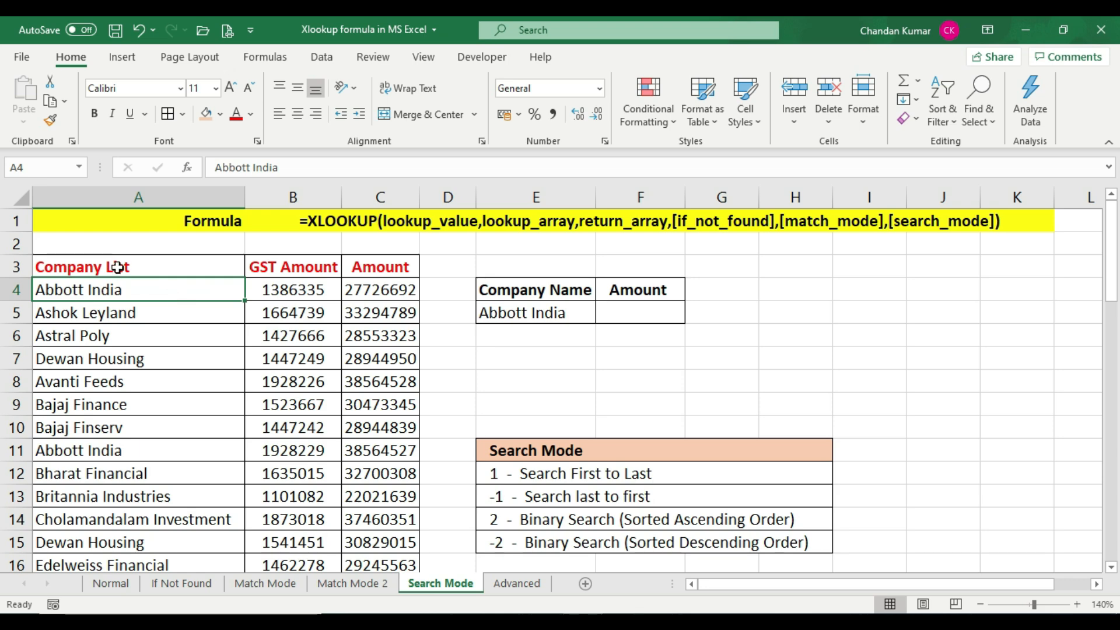
{"action": "left_click", "coordinate": [650, 316]}
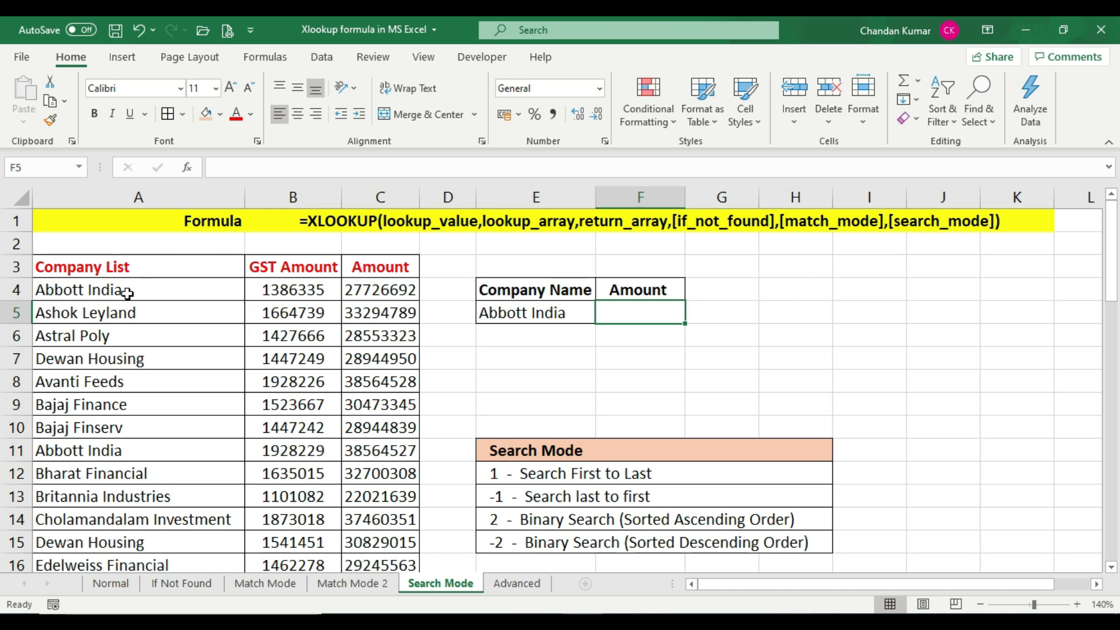
{"action": "left_click", "coordinate": [153, 290]}
{"action": "left_click", "coordinate": [379, 290]}
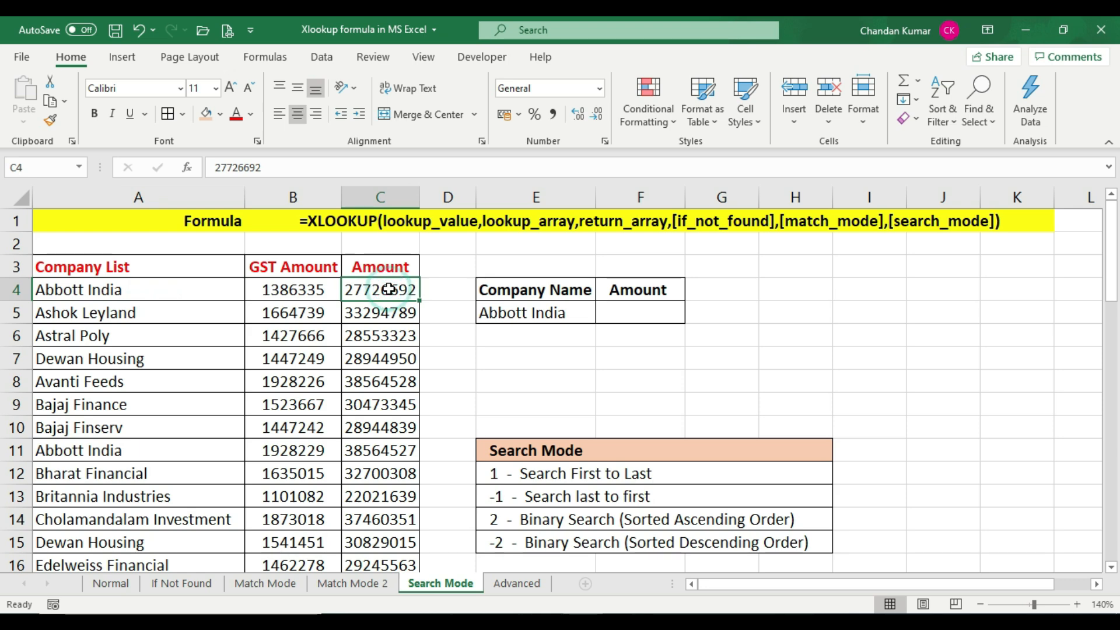
Start an XLOOKUP formula in F5 with E5 as the lookup value and A3:A53 as the lookup array
{"action": "left_click", "coordinate": [640, 308]}
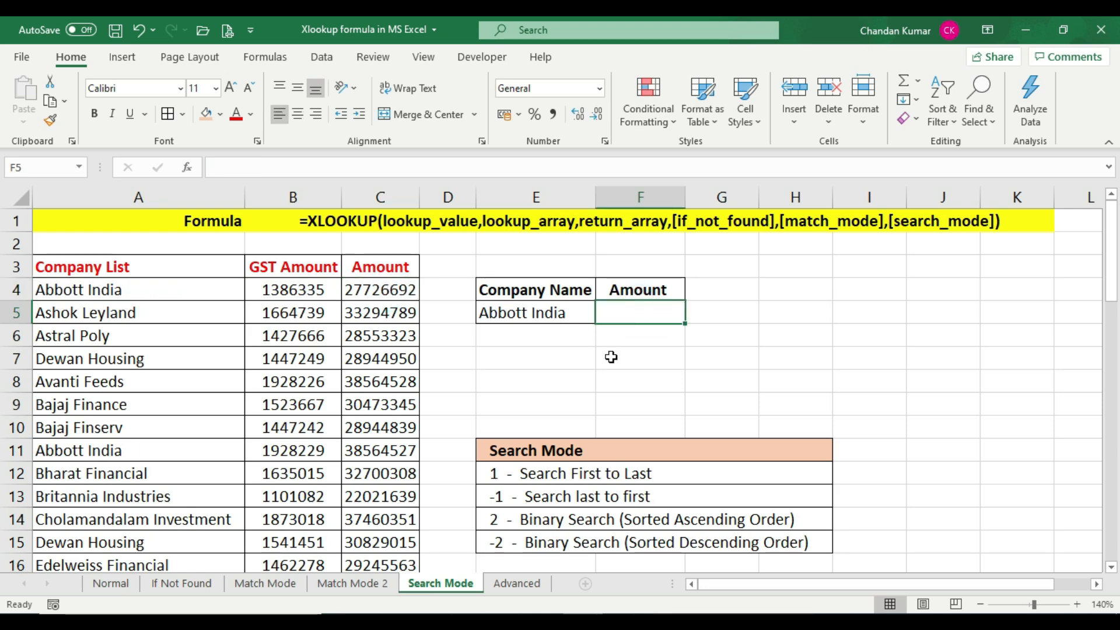
{"action": "type", "text": "="}
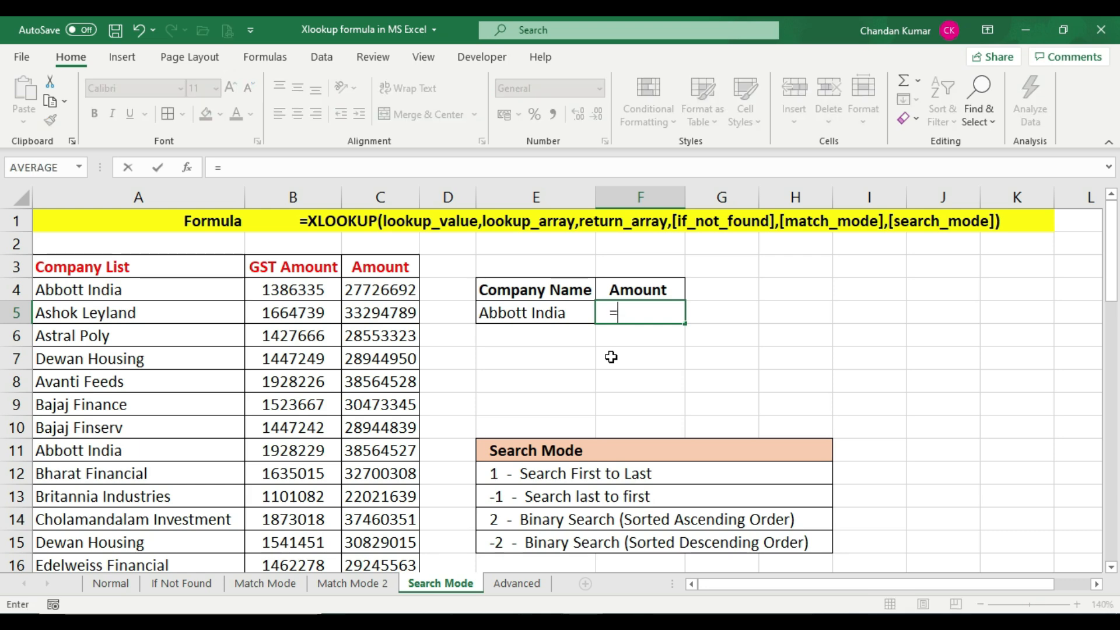
{"action": "type", "text": "xl"}
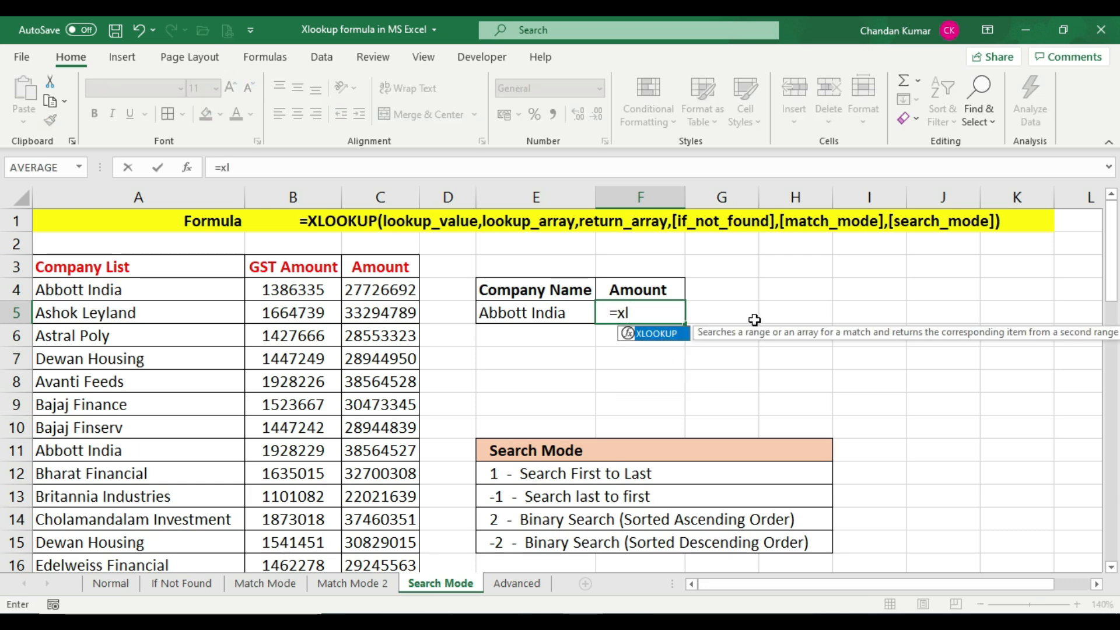
{"action": "double_click", "coordinate": [663, 334]}
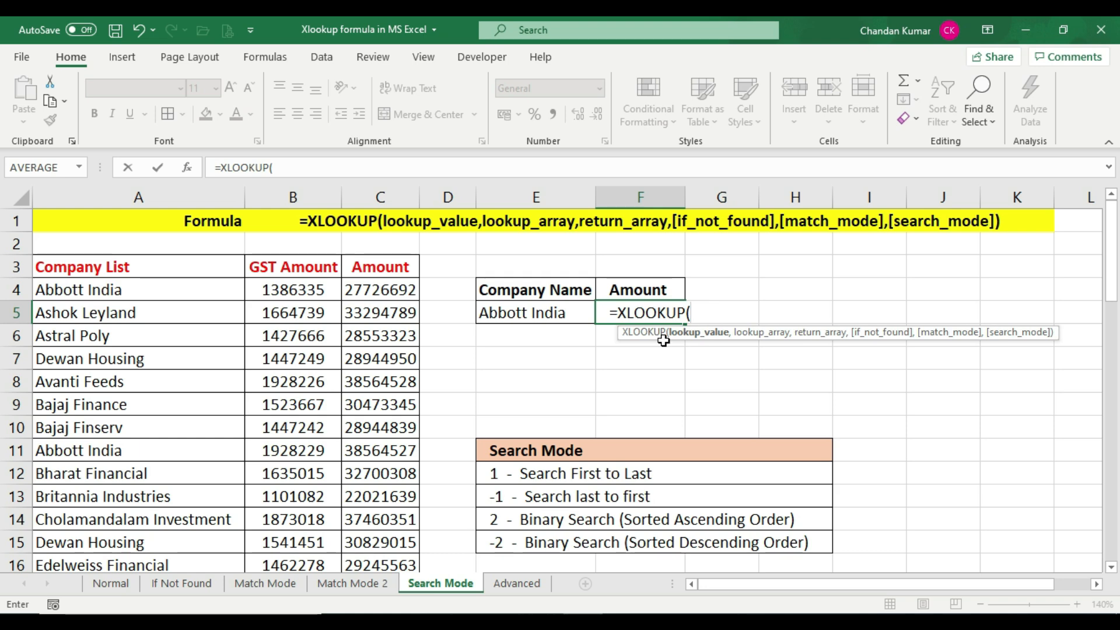
{"action": "left_click", "coordinate": [529, 312]}
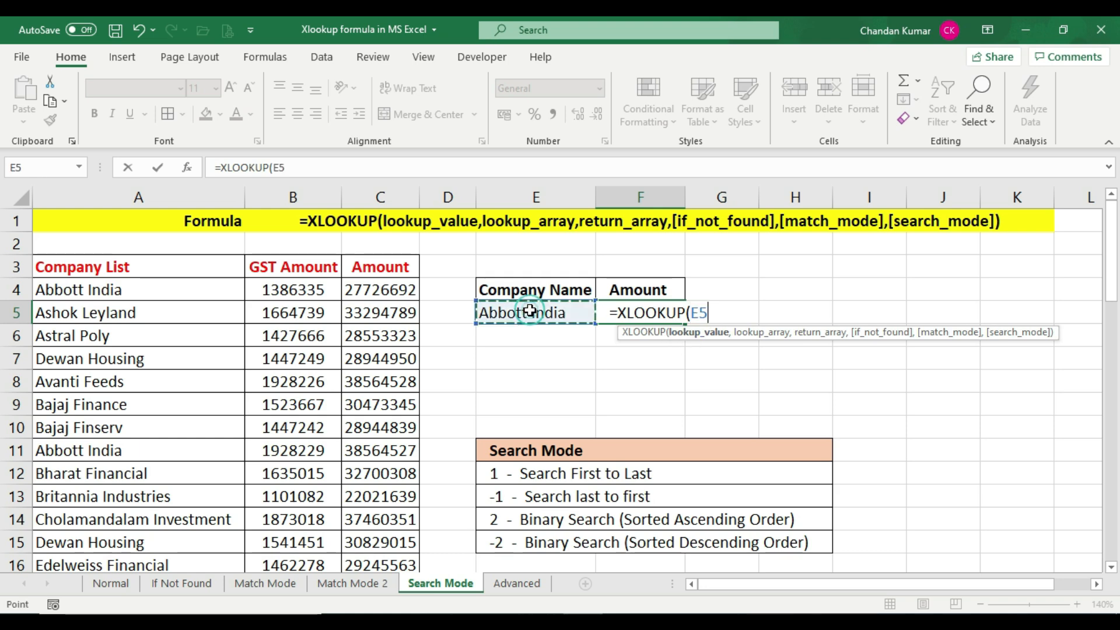
{"action": "type", "text": ","}
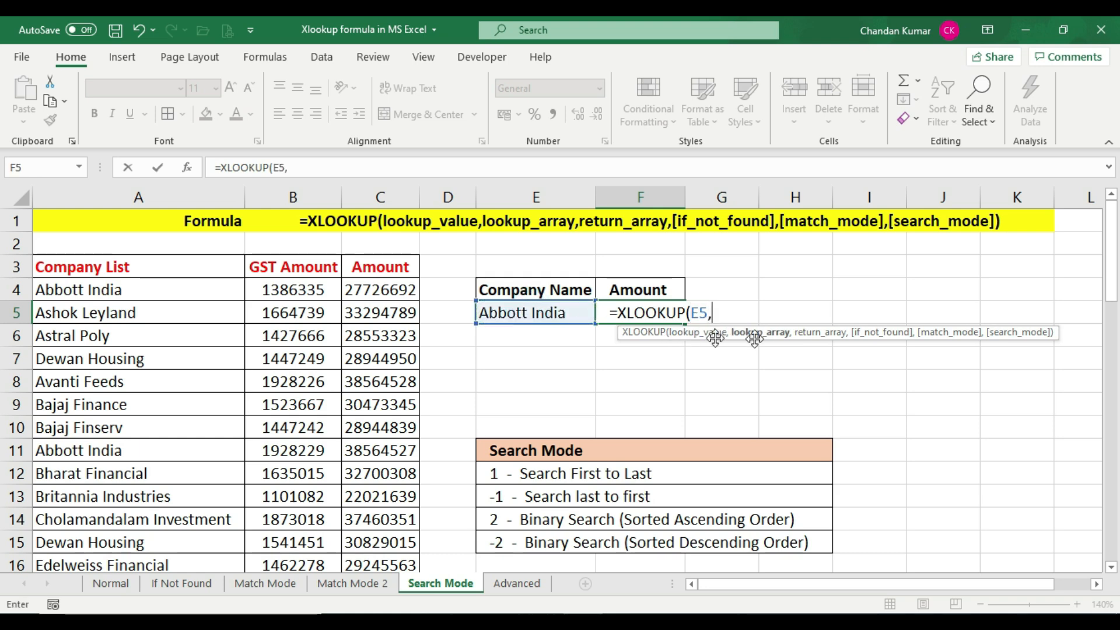
{"action": "left_click", "coordinate": [112, 263]}
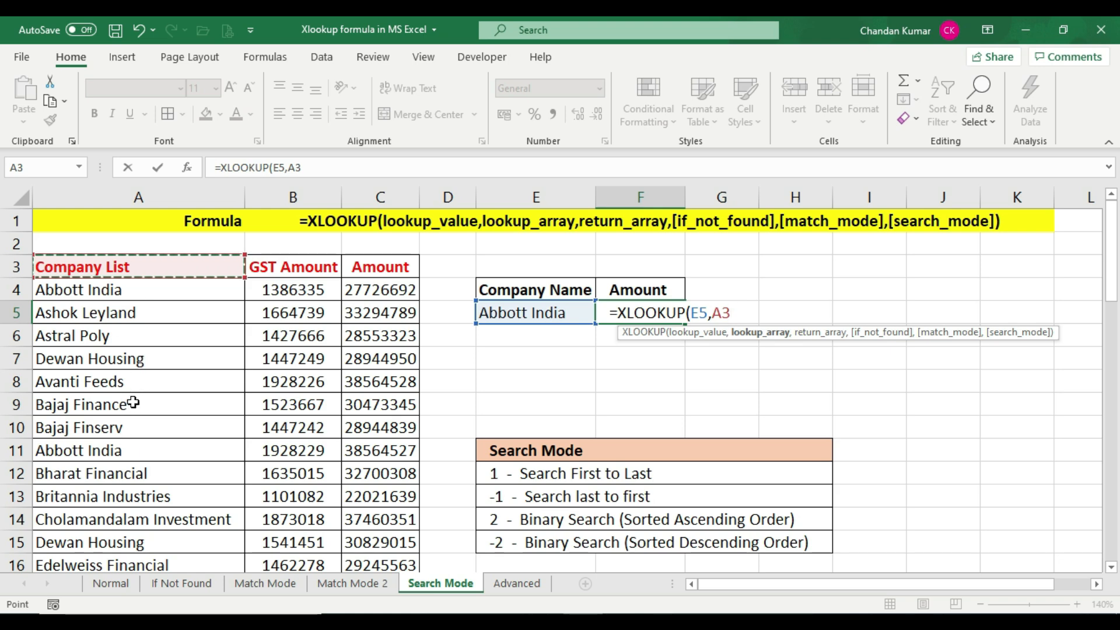
{"action": "key", "text": "ctrl+shift+Down"}
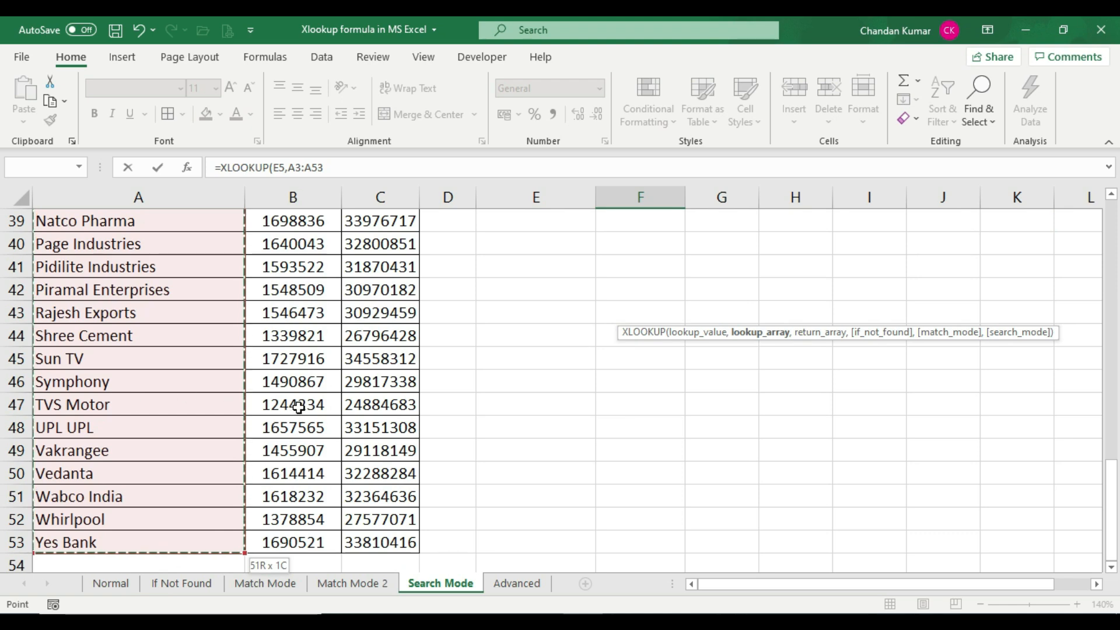
{"action": "scroll", "coordinate": [298, 403], "scroll_direction": "up", "scroll_amount": 13}
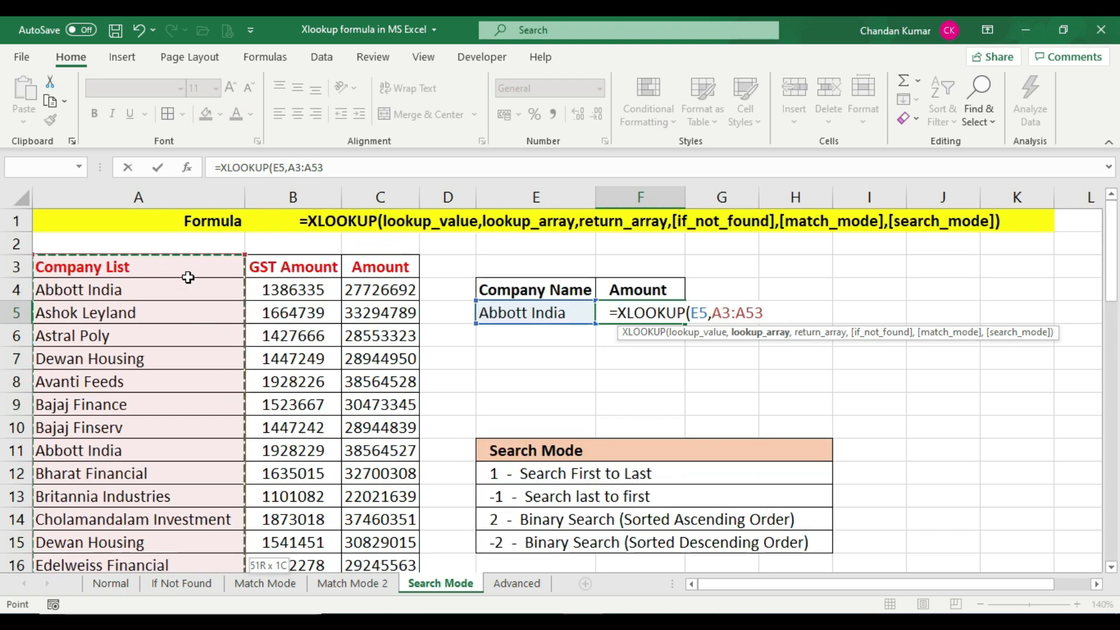
Complete the F5 formula with return array C3:C53, leaving out the optional arguments
{"action": "type", "text": ","}
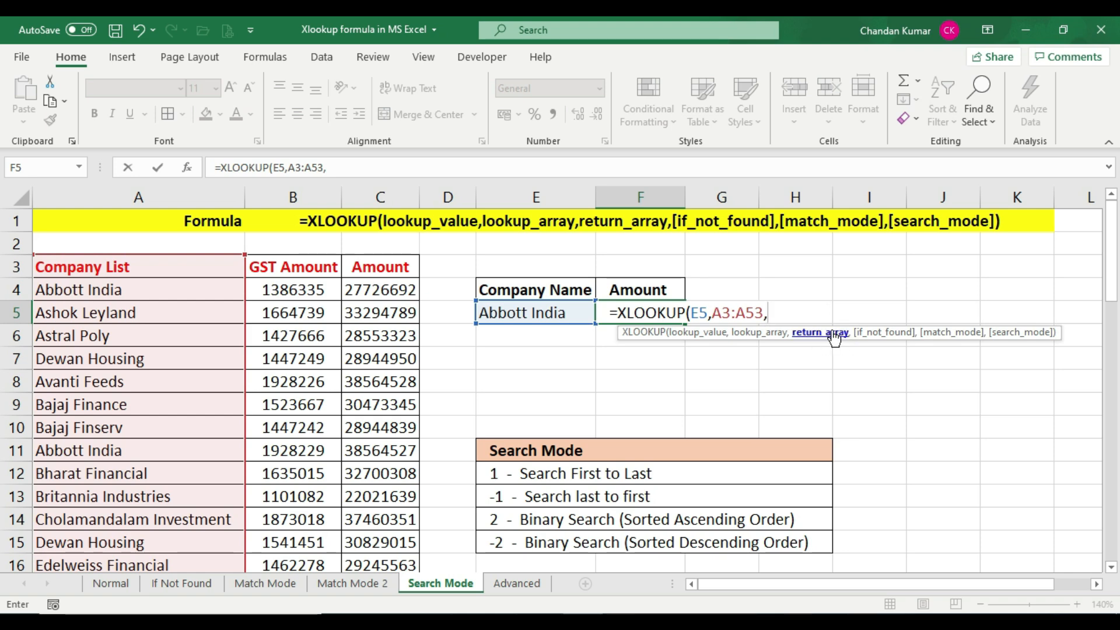
{"action": "left_click", "coordinate": [387, 262]}
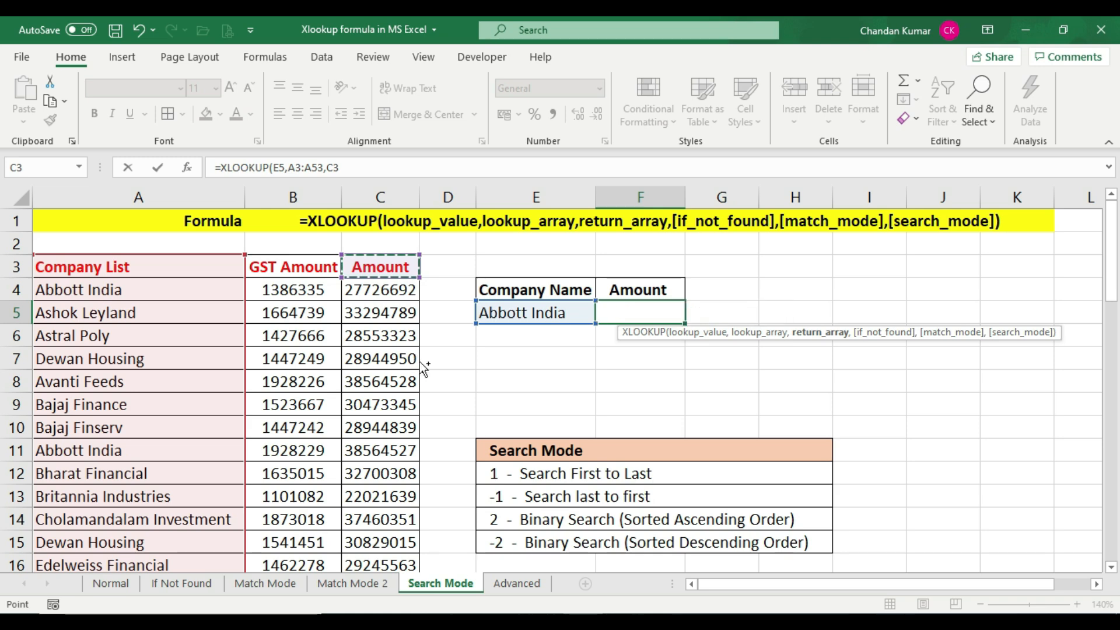
{"action": "key", "text": "ctrl+shift+Down"}
{"action": "key", "text": "ctrl+BackSpace"}
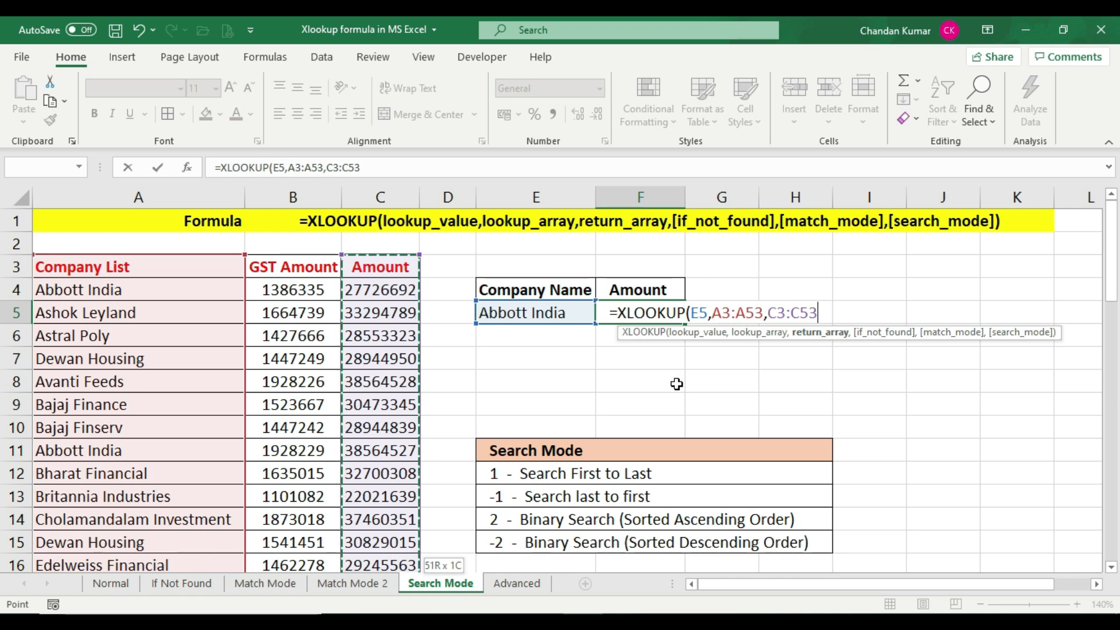
{"action": "type", "text": ")"}
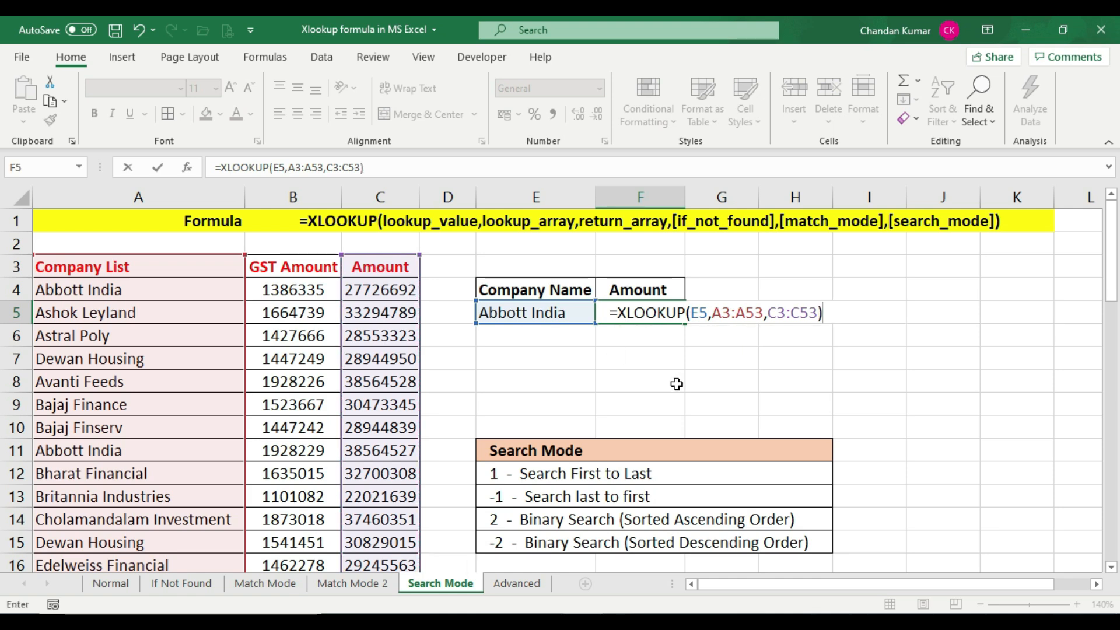
{"action": "key", "text": "Return"}
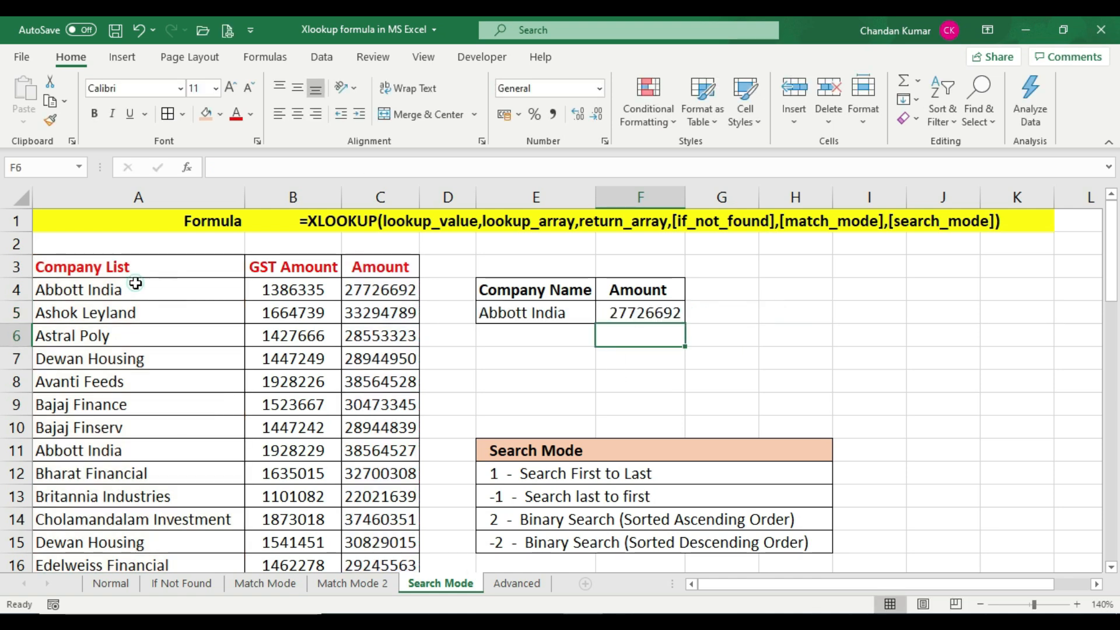
Check the F5 result against the first Abbott India row and the Search First to Last entry in the legend
{"action": "left_click", "coordinate": [135, 284]}
{"action": "left_click", "coordinate": [370, 287]}
{"action": "left_click", "coordinate": [633, 315]}
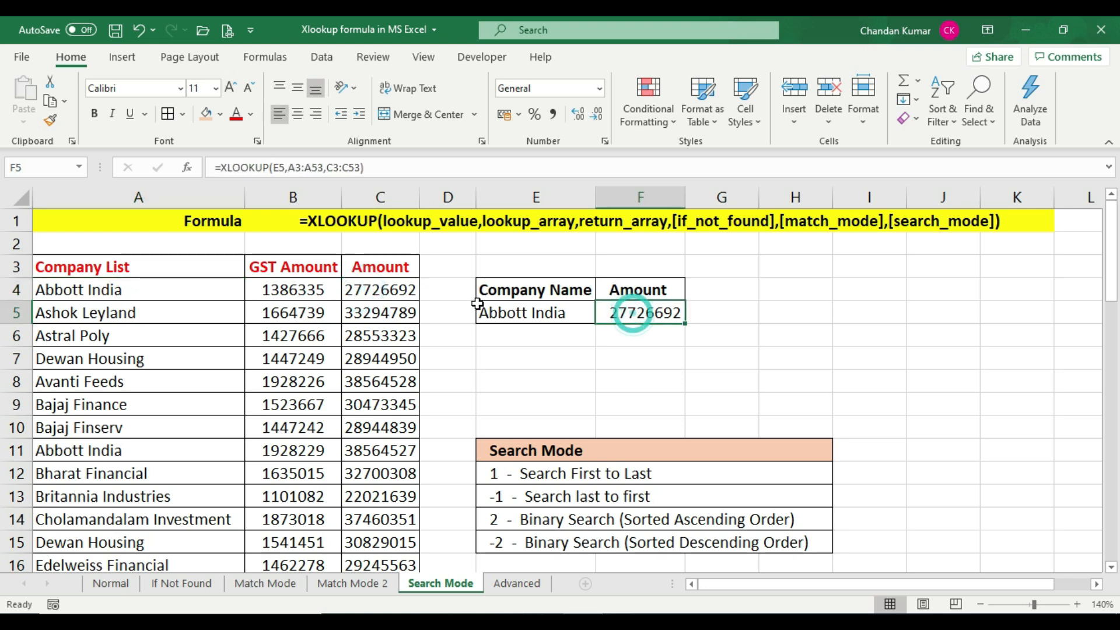
{"action": "left_click", "coordinate": [388, 290]}
{"action": "left_click", "coordinate": [660, 319]}
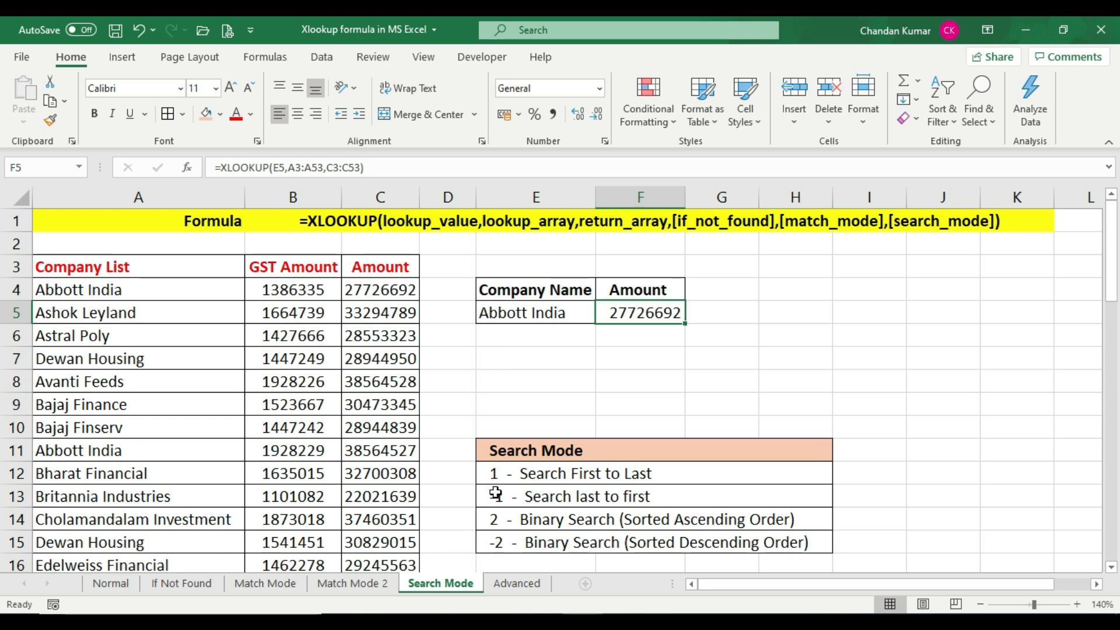
{"action": "left_click", "coordinate": [577, 473]}
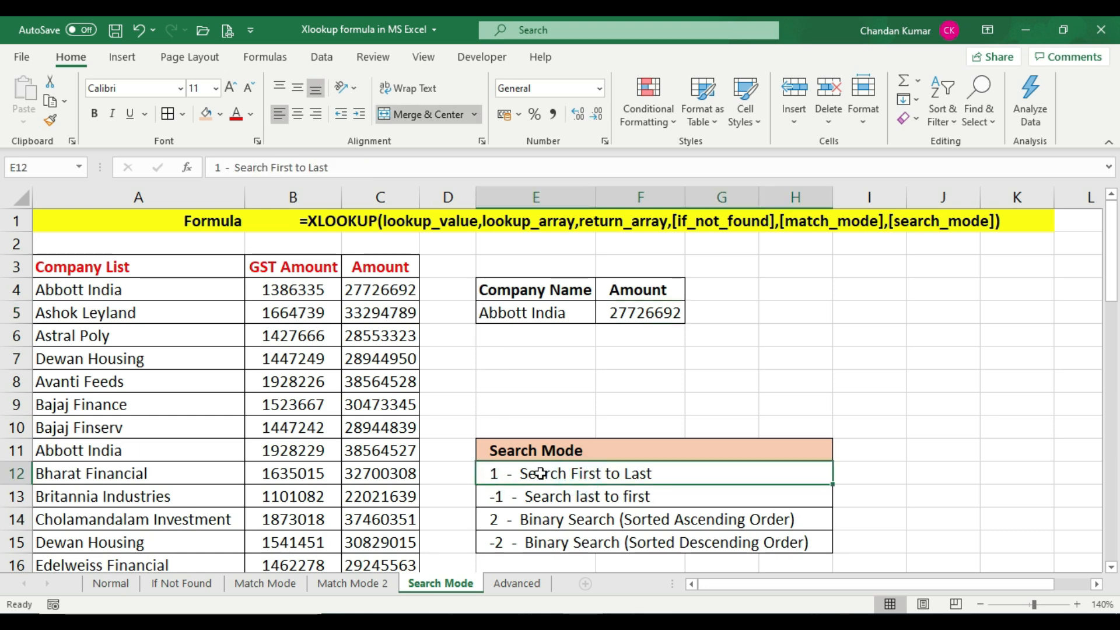
{"action": "left_click", "coordinate": [643, 313]}
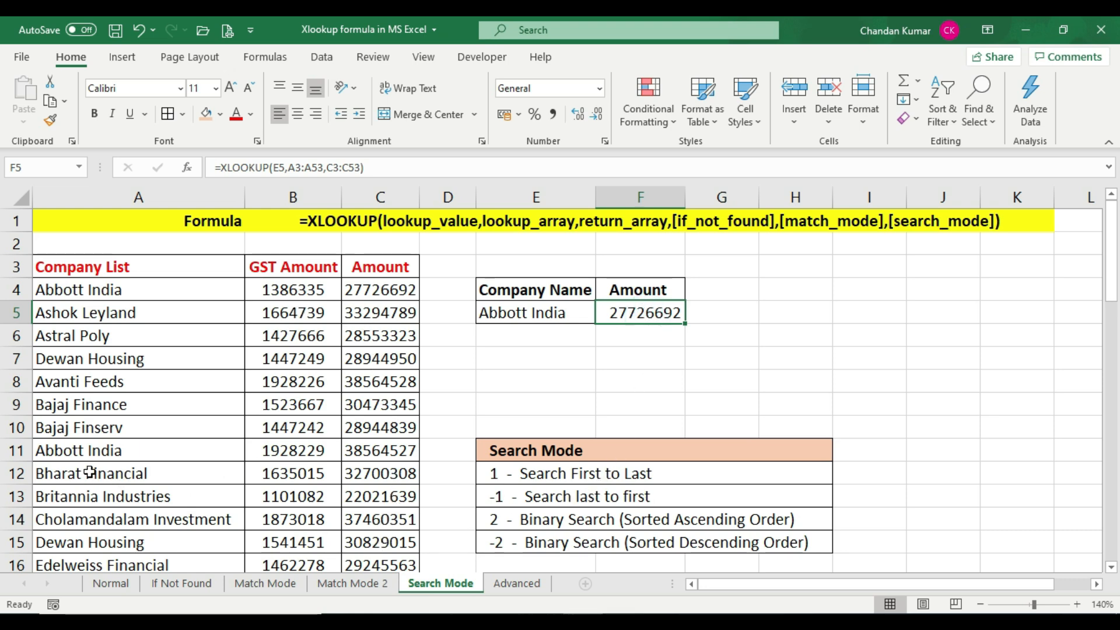
Compare the second Abbott India row, A11:C11, with the first one in row 4 and the F5 result
{"action": "left_click_drag", "start_coordinate": [89, 453], "coordinate": [378, 450]}
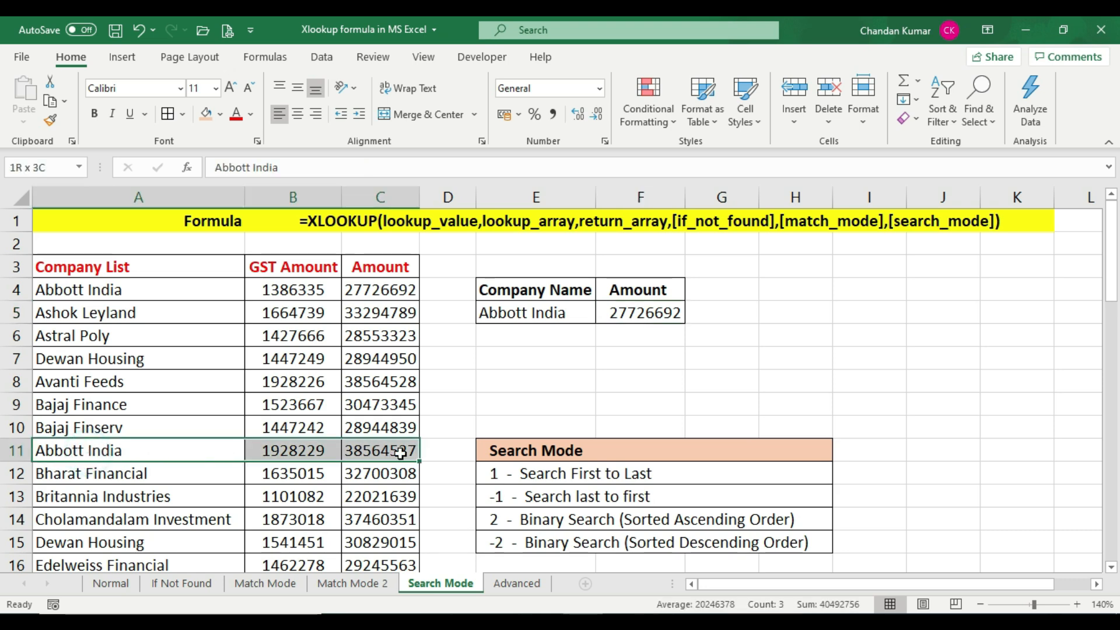
{"action": "left_click", "coordinate": [379, 451]}
{"action": "left_click", "coordinate": [631, 315]}
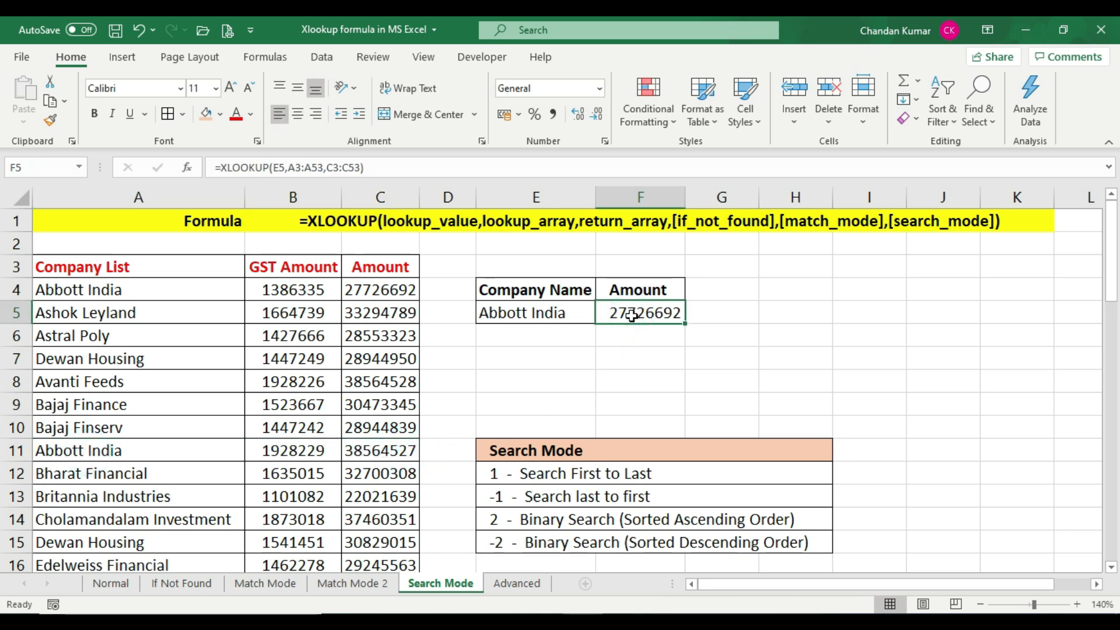
{"action": "left_click", "coordinate": [350, 451]}
{"action": "left_click", "coordinate": [636, 316]}
{"action": "left_click_drag", "start_coordinate": [65, 455], "coordinate": [408, 452]}
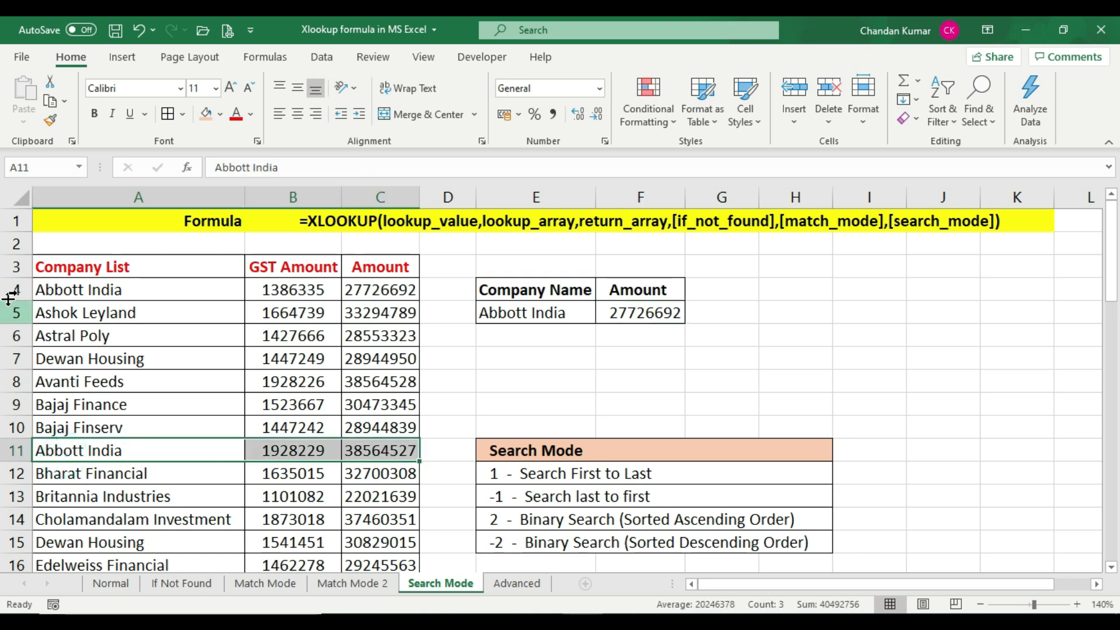
{"action": "left_click_drag", "start_coordinate": [55, 290], "coordinate": [403, 290]}
{"action": "left_click_drag", "start_coordinate": [97, 453], "coordinate": [408, 454]}
{"action": "left_click", "coordinate": [657, 312]}
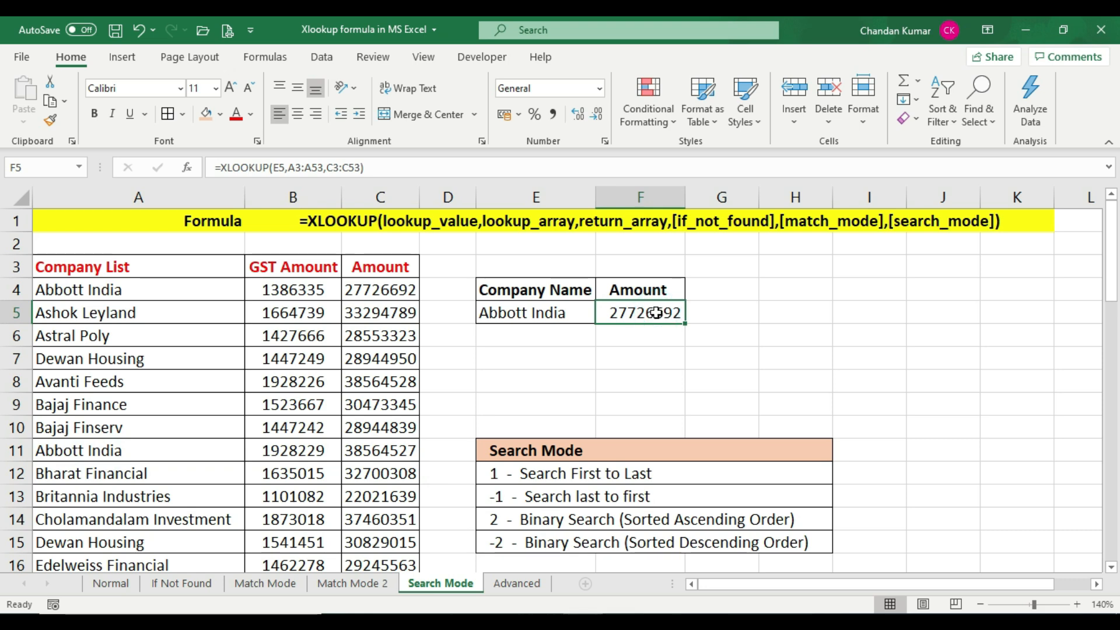
Extend the F5 XLOOKUP with search mode -1 (last to first), leaving if_not_found and match_mode blank
{"action": "left_click", "coordinate": [574, 497]}
{"action": "left_click", "coordinate": [645, 313]}
{"action": "key", "text": "F2"}
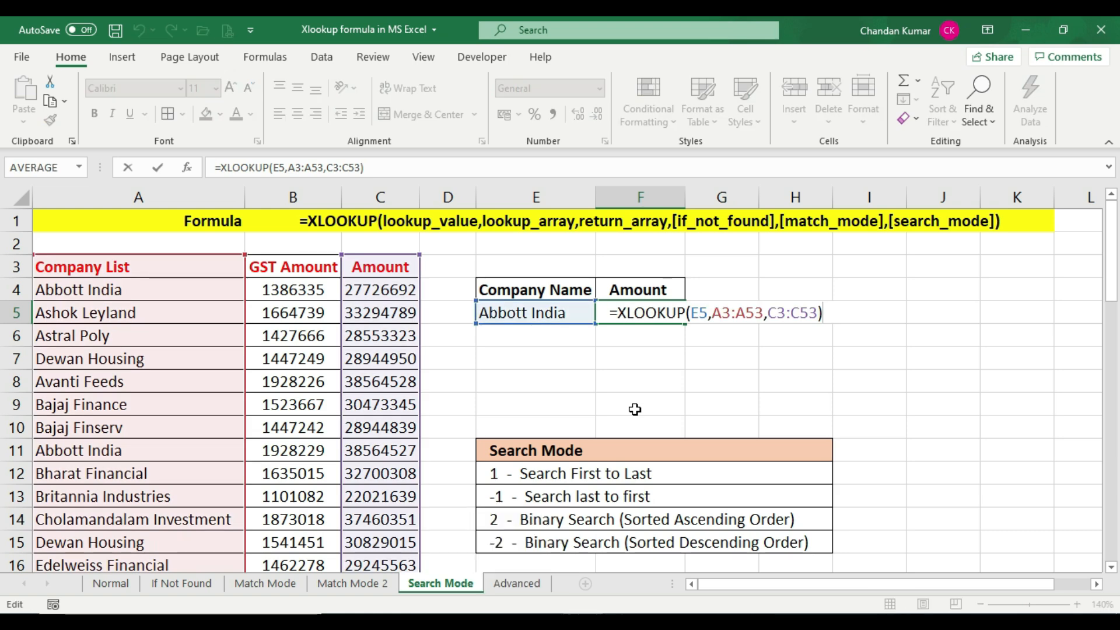
{"action": "key", "text": "BackSpace"}
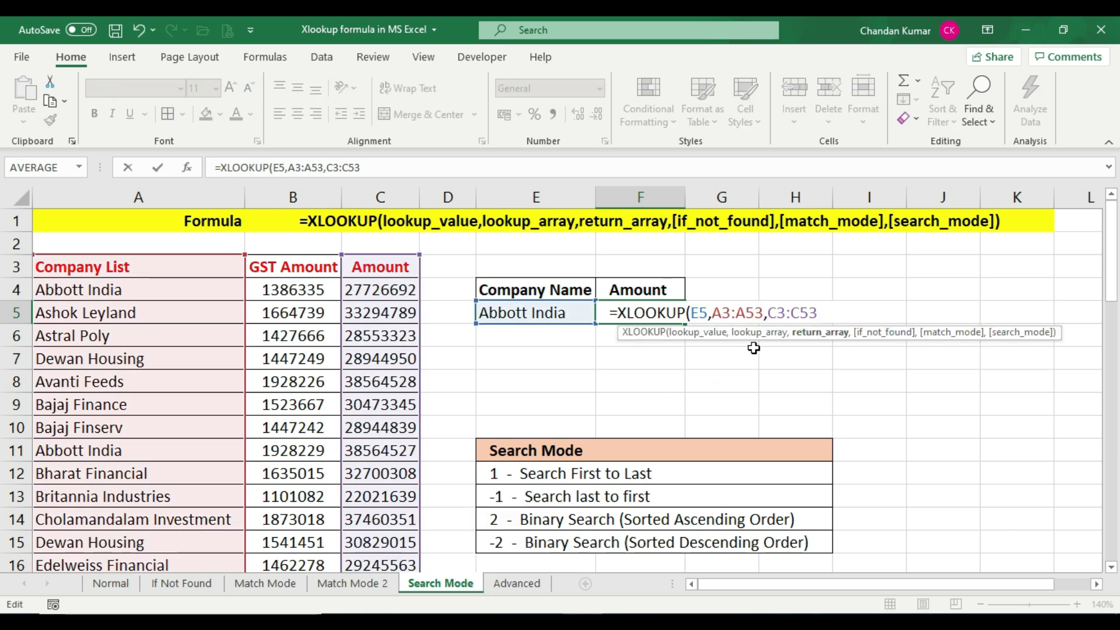
{"action": "type", "text": ",,"}
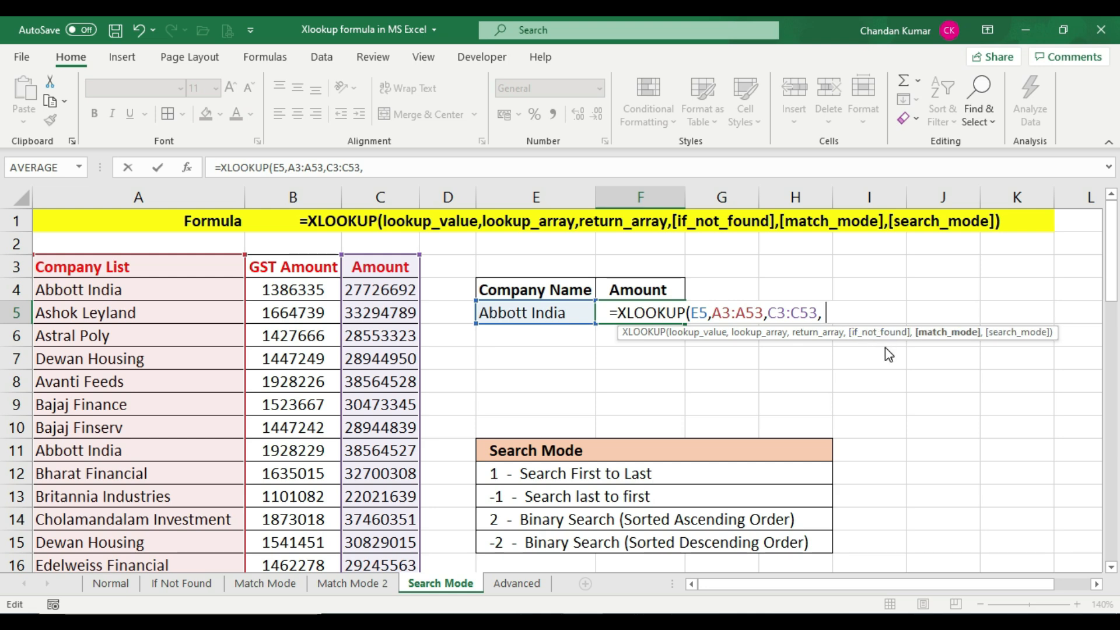
{"action": "key", "text": "BackSpace"}
{"action": "type", "text": ","}
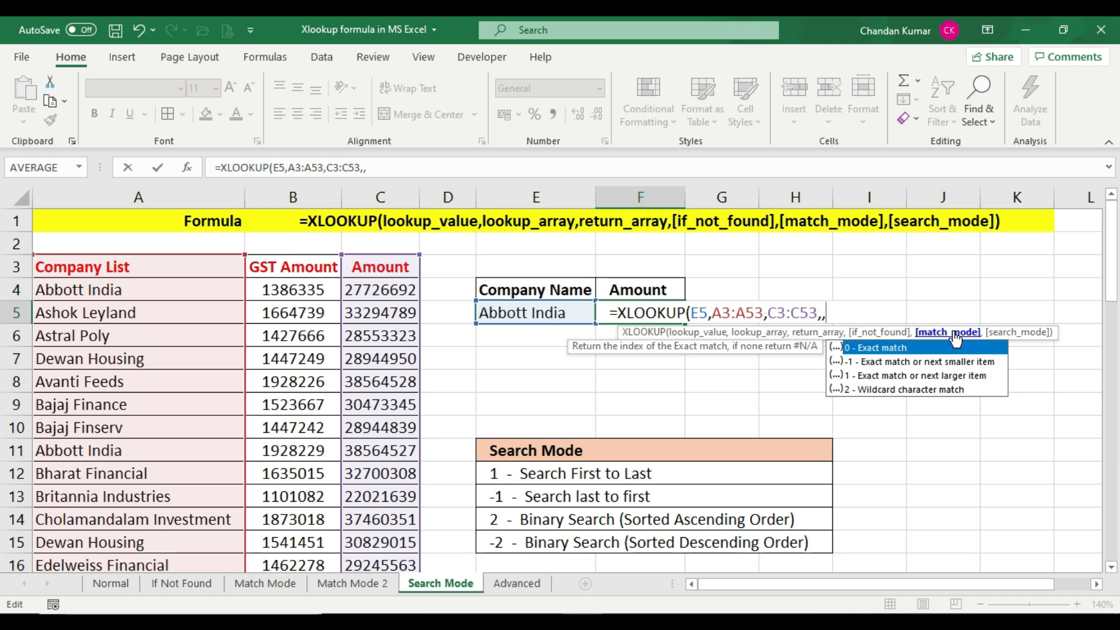
{"action": "type", "text": ",-1"}
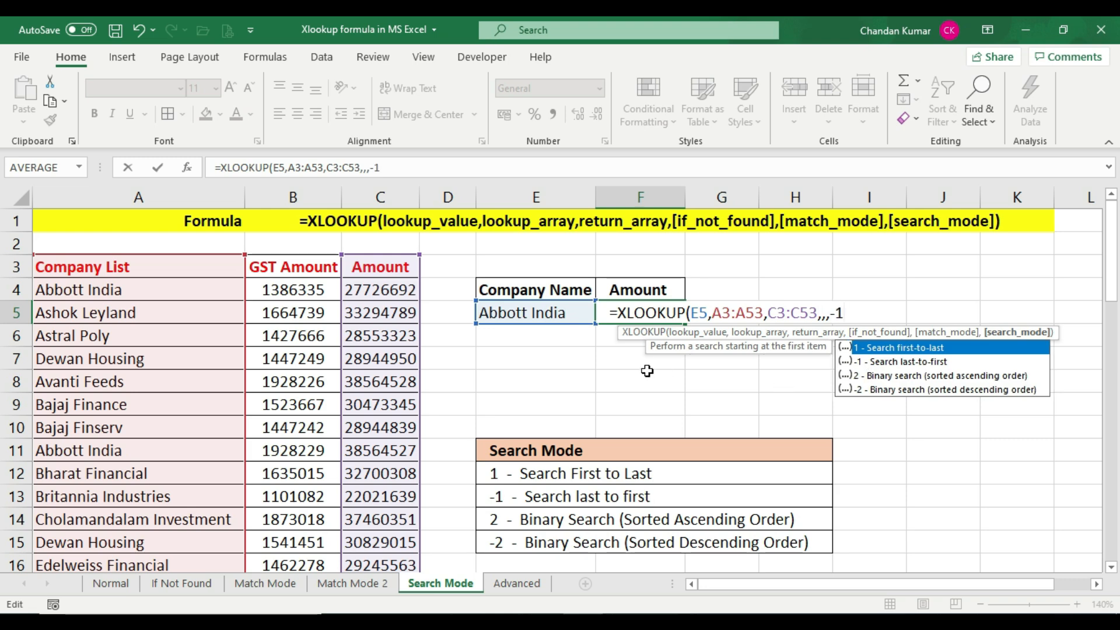
{"action": "type", "text": ")"}
{"action": "key", "text": "Return"}
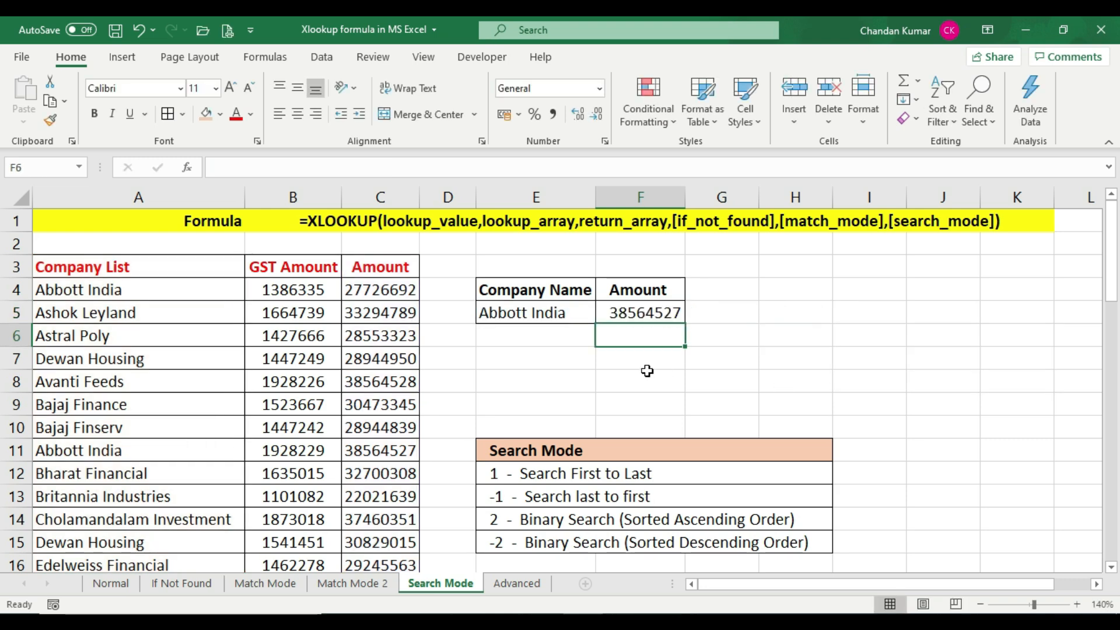
Check the updated F5 result against the Abbott India amounts in C11 and C4
{"action": "left_click", "coordinate": [641, 315]}
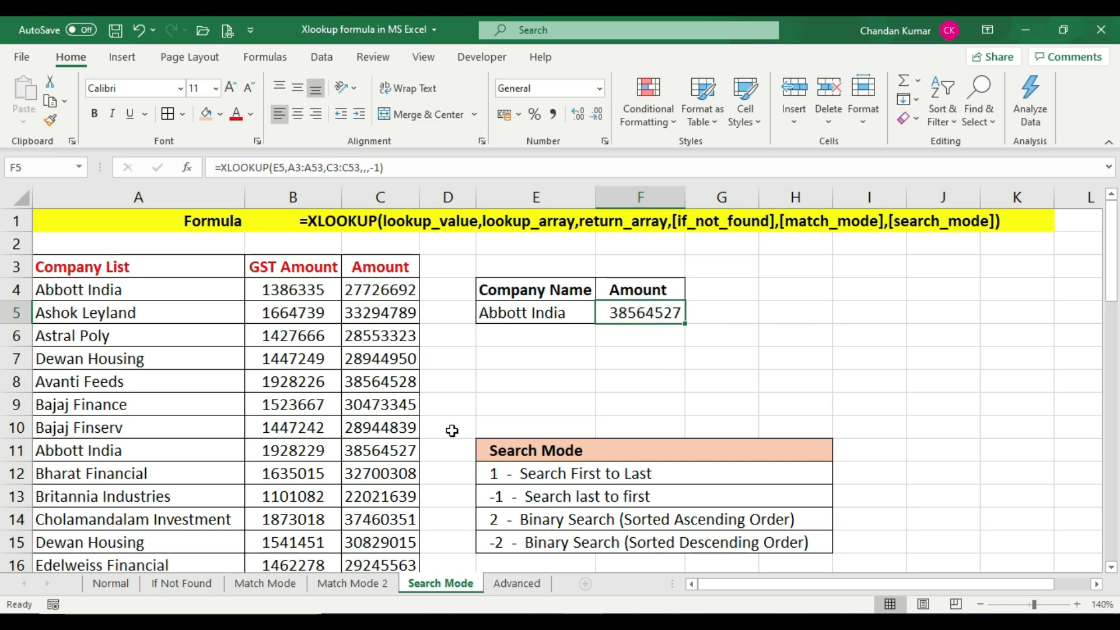
{"action": "left_click", "coordinate": [139, 454]}
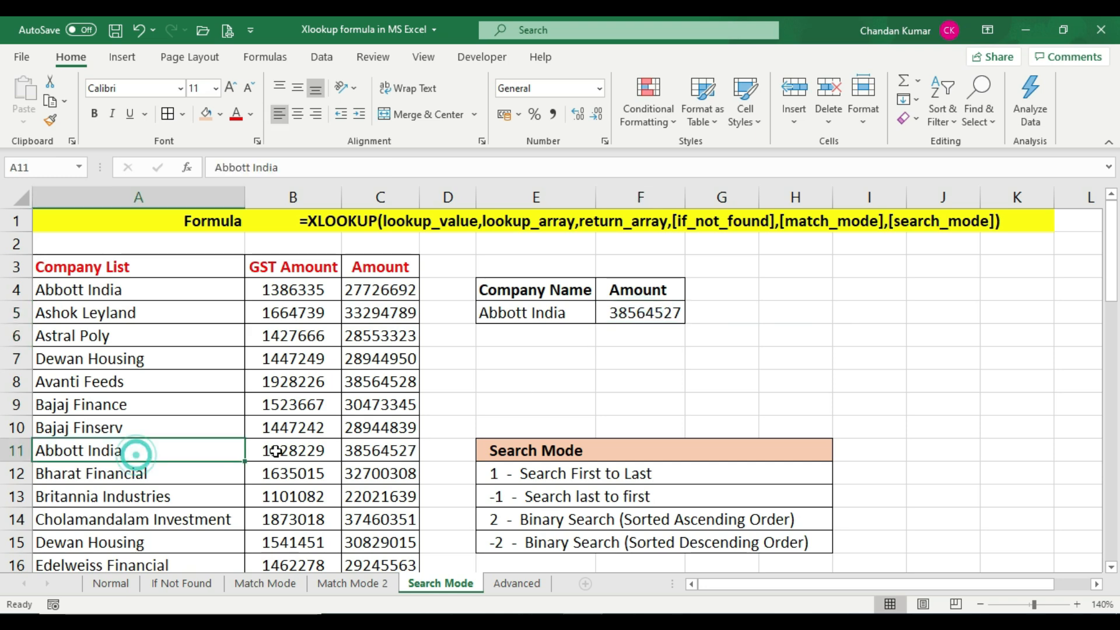
{"action": "left_click", "coordinate": [363, 451]}
{"action": "left_click", "coordinate": [639, 314]}
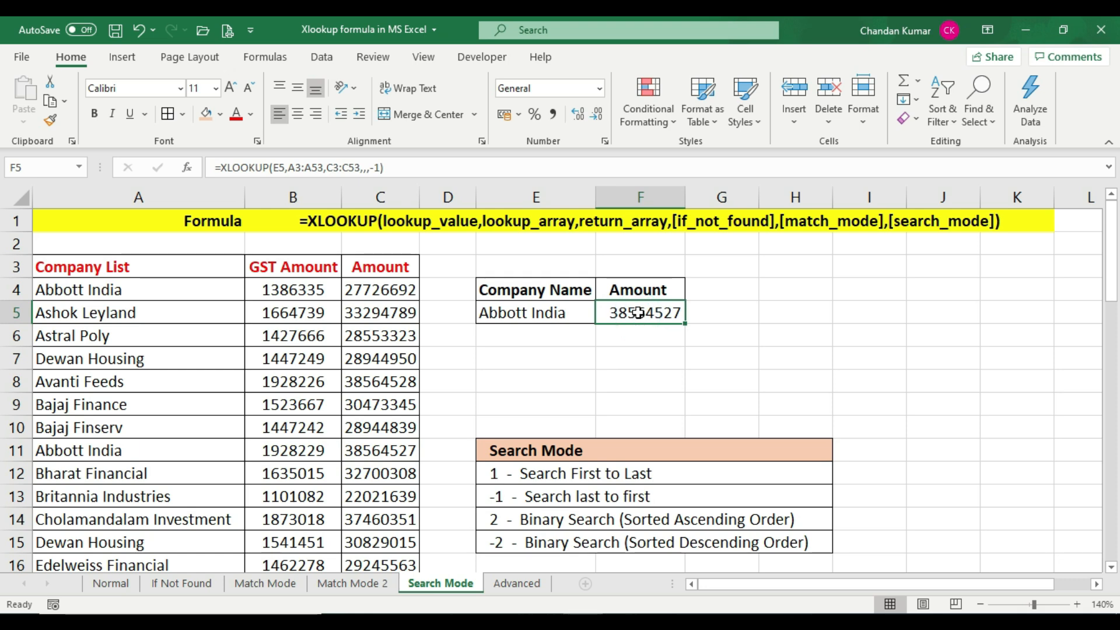
{"action": "left_click", "coordinate": [205, 291]}
{"action": "left_click", "coordinate": [391, 290]}
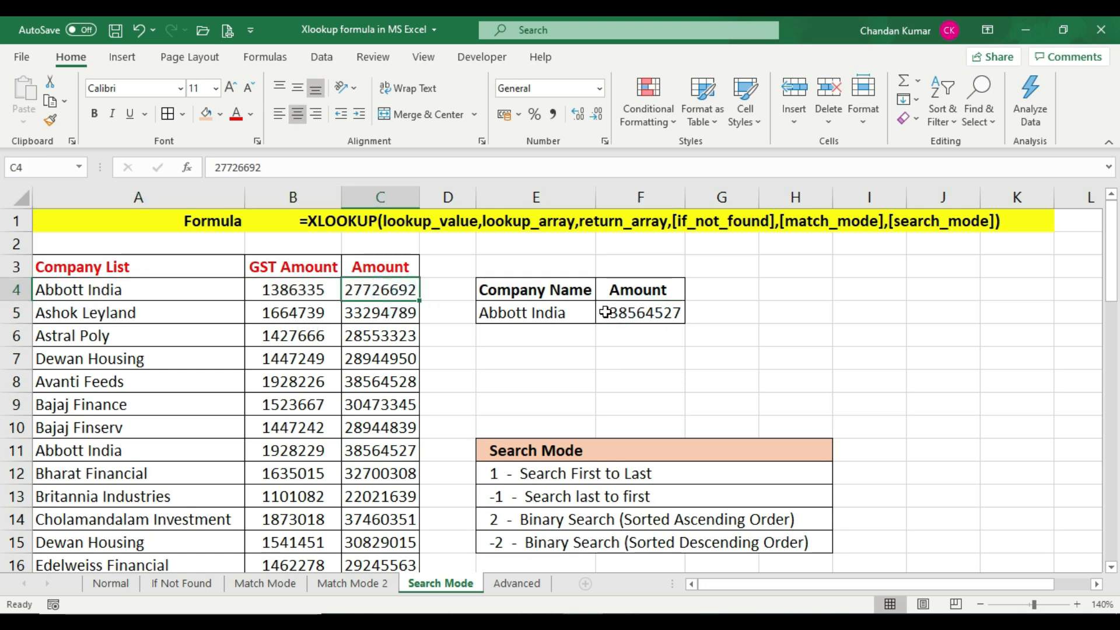
Change the search mode in the F5 XLOOKUP to 1 (first to last) and reselect F5
{"action": "left_click", "coordinate": [653, 314]}
{"action": "left_click", "coordinate": [376, 456]}
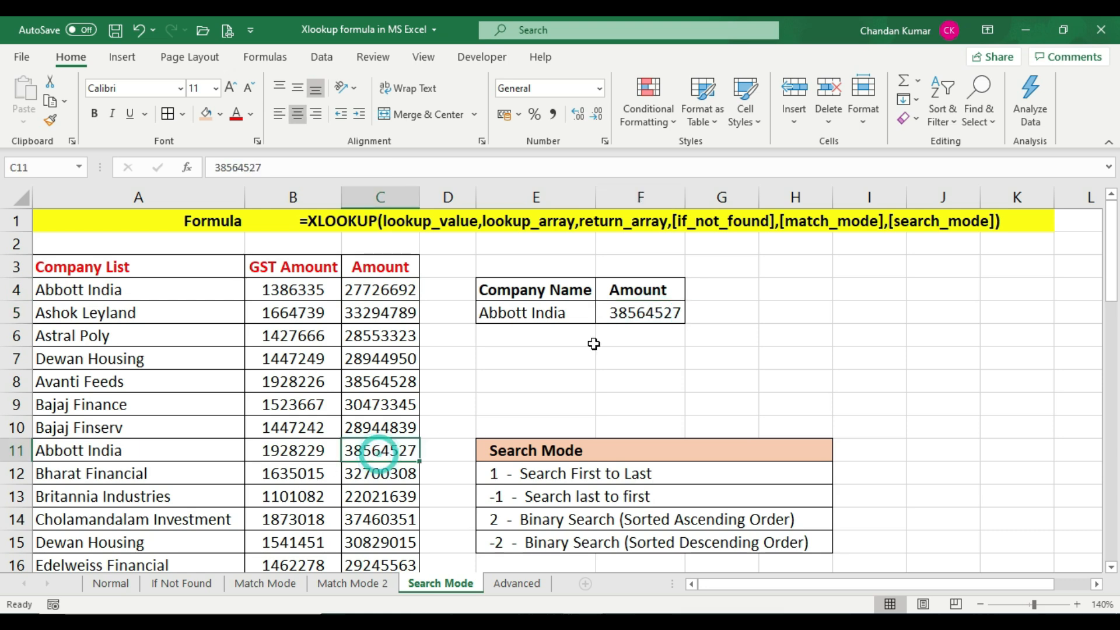
{"action": "left_click", "coordinate": [628, 314]}
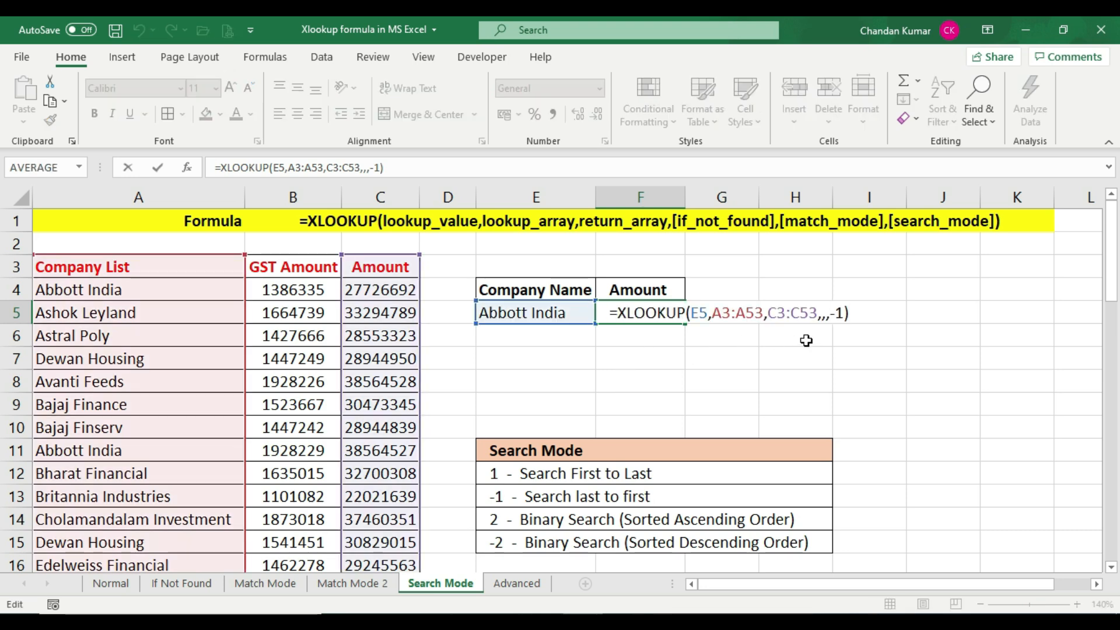
{"action": "left_click", "coordinate": [837, 315]}
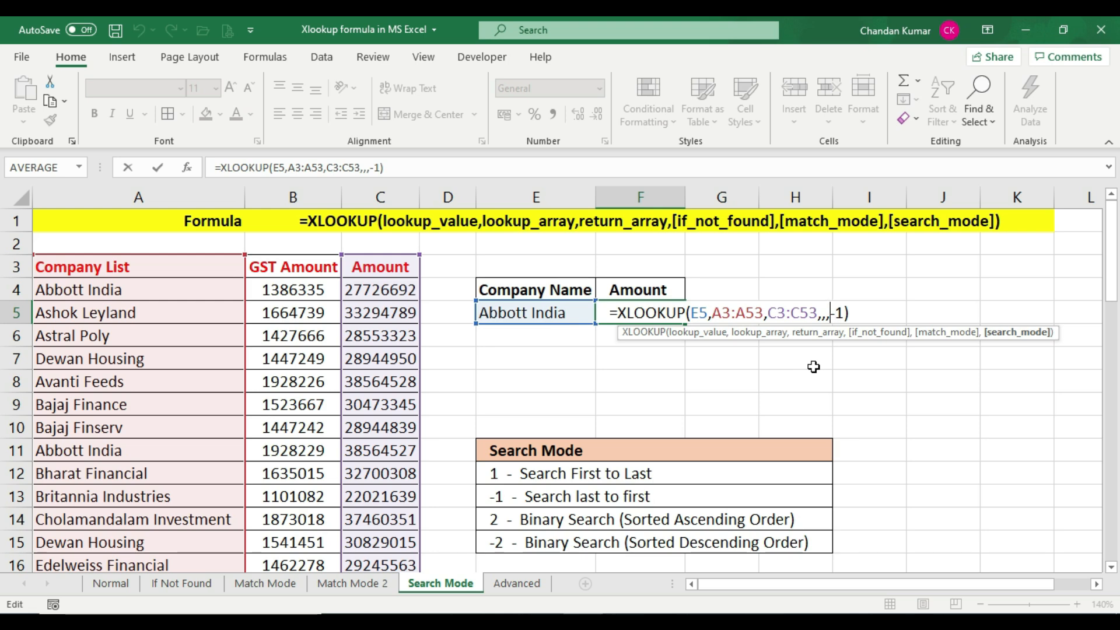
{"action": "key", "text": "BackSpace"}
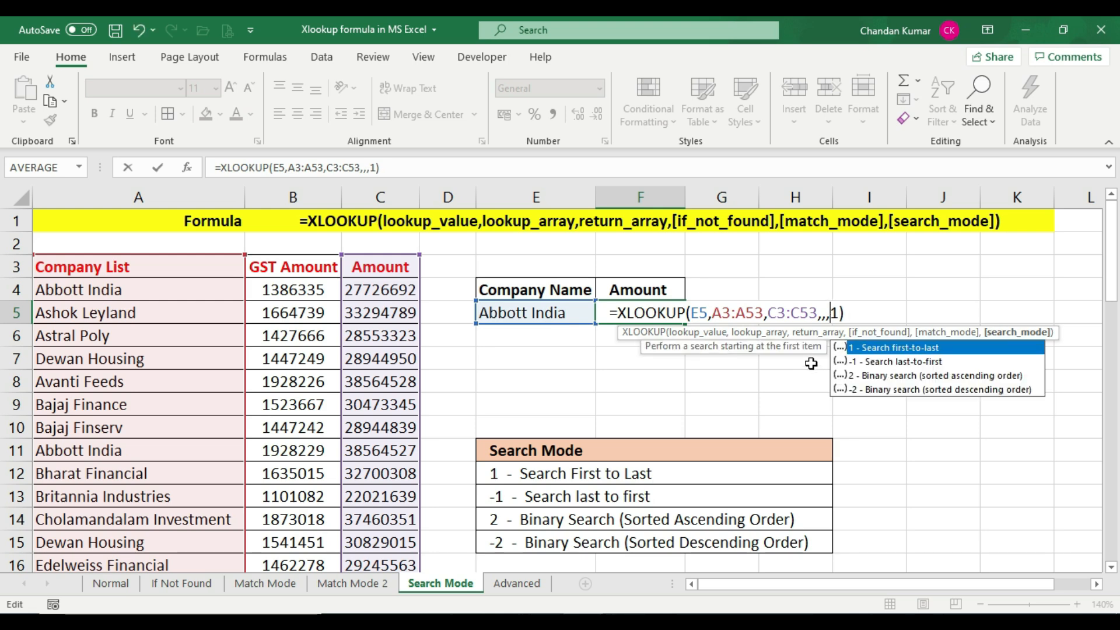
{"action": "left_click", "coordinate": [854, 315]}
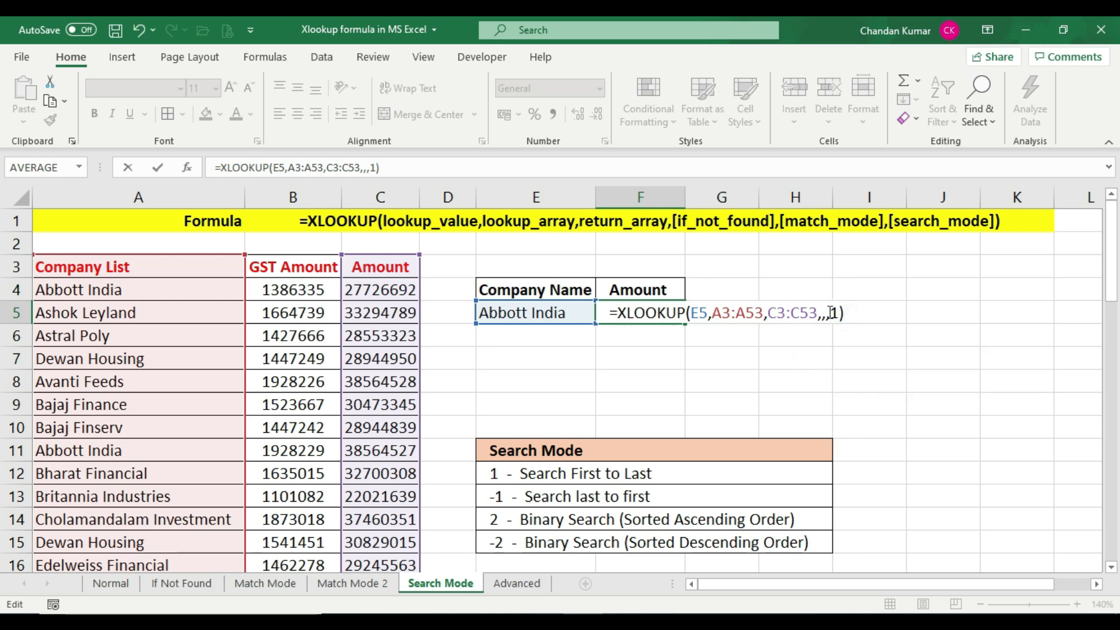
{"action": "key", "text": "Return"}
{"action": "left_click", "coordinate": [640, 311]}
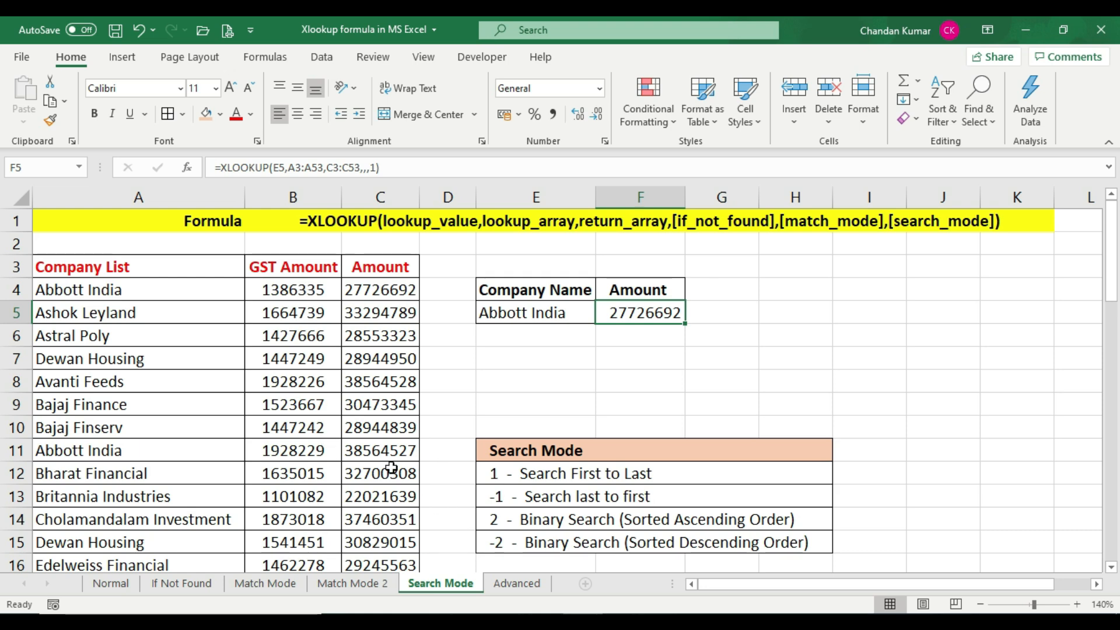
Review the legend entries for binary search modes 2 (sorted ascending) and -2 (sorted descending)
{"action": "left_click", "coordinate": [576, 522]}
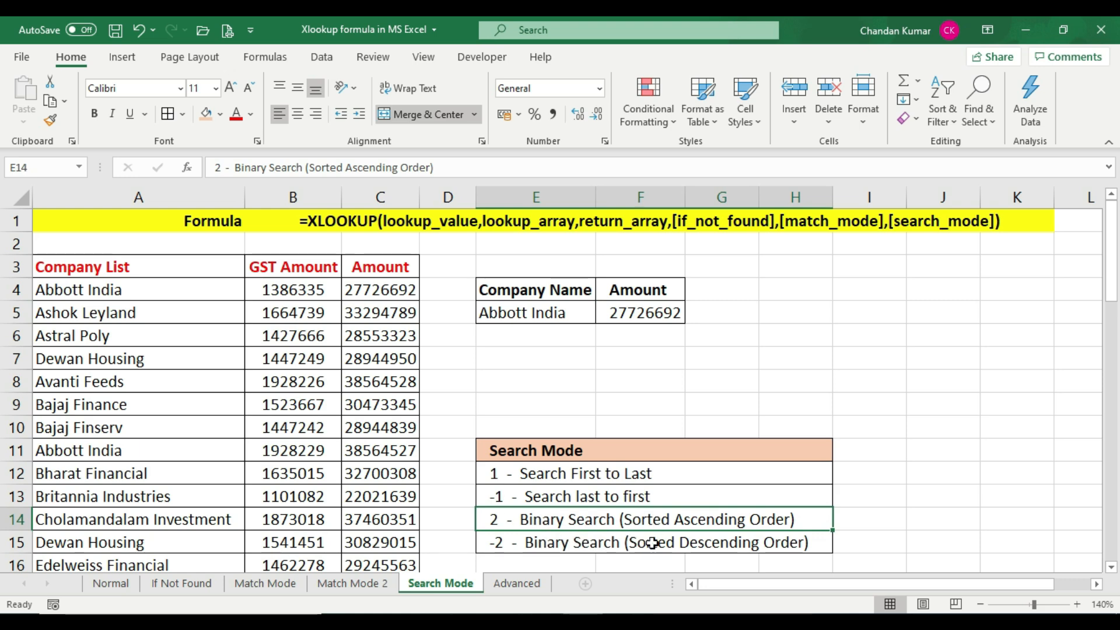
{"action": "left_click", "coordinate": [508, 543]}
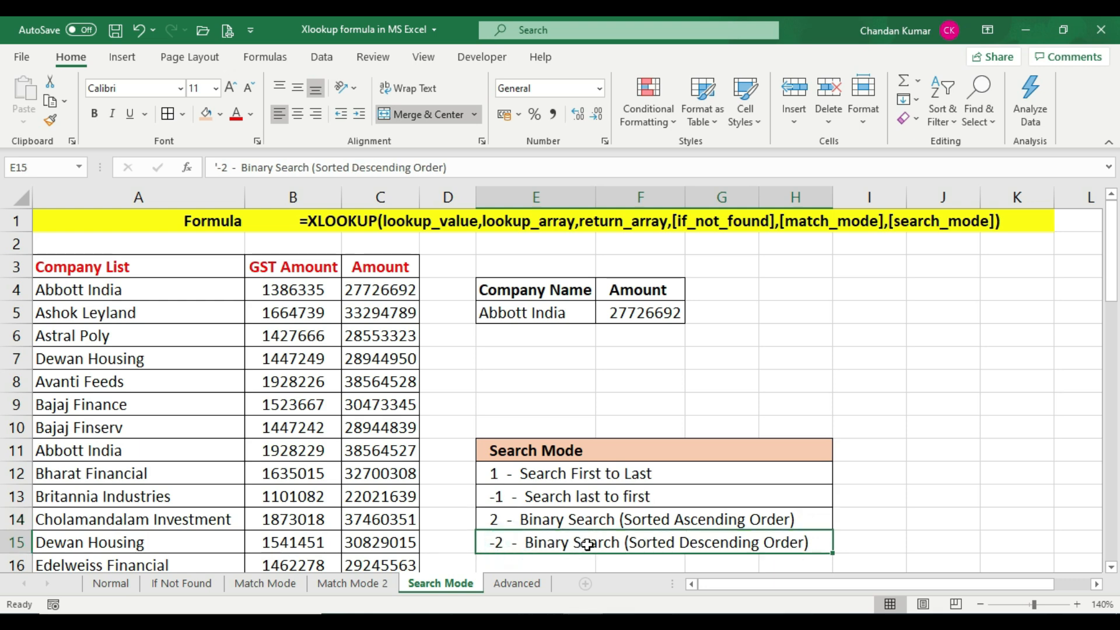
{"action": "left_click", "coordinate": [532, 519]}
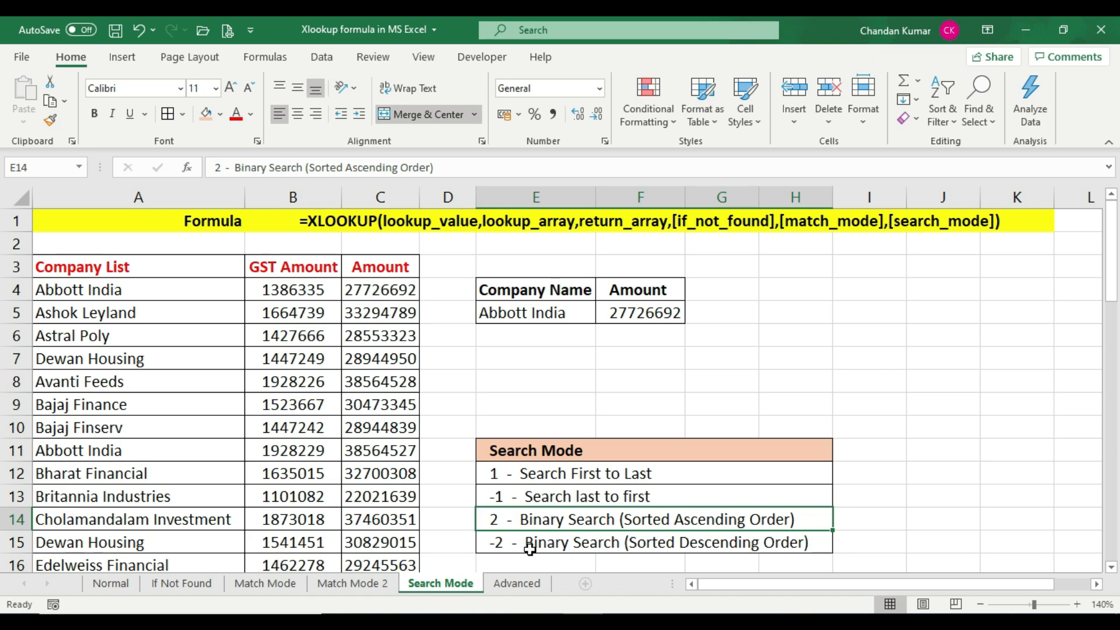
{"action": "left_click", "coordinate": [534, 544]}
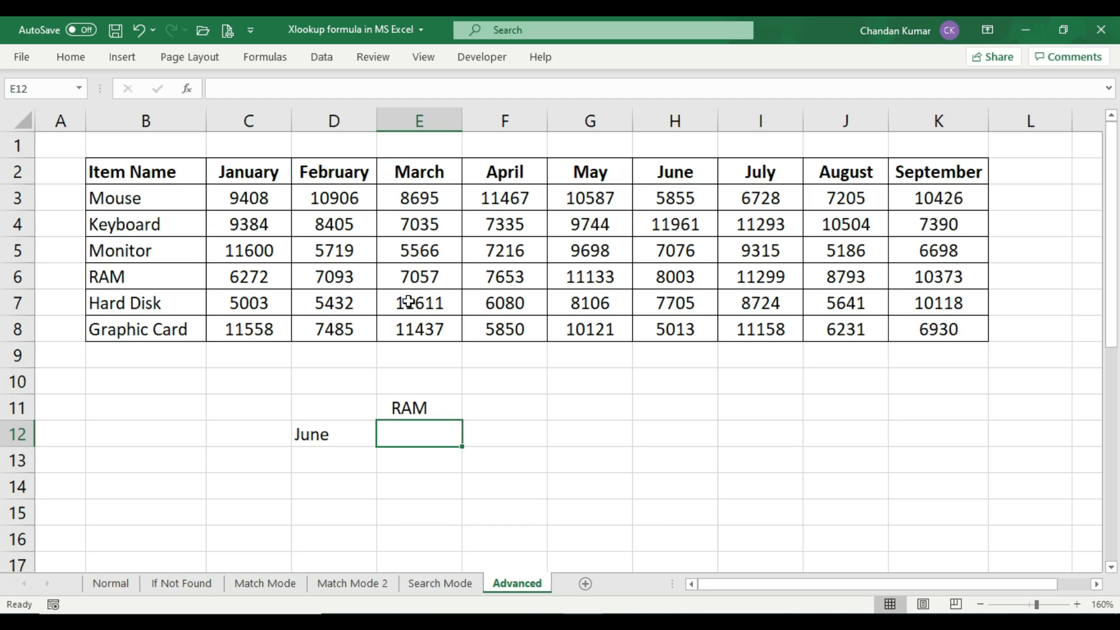
On the Advanced sheet, review the RAM label in E11, the June label in D12 and the empty cell E12
{"action": "left_click", "coordinate": [417, 411]}
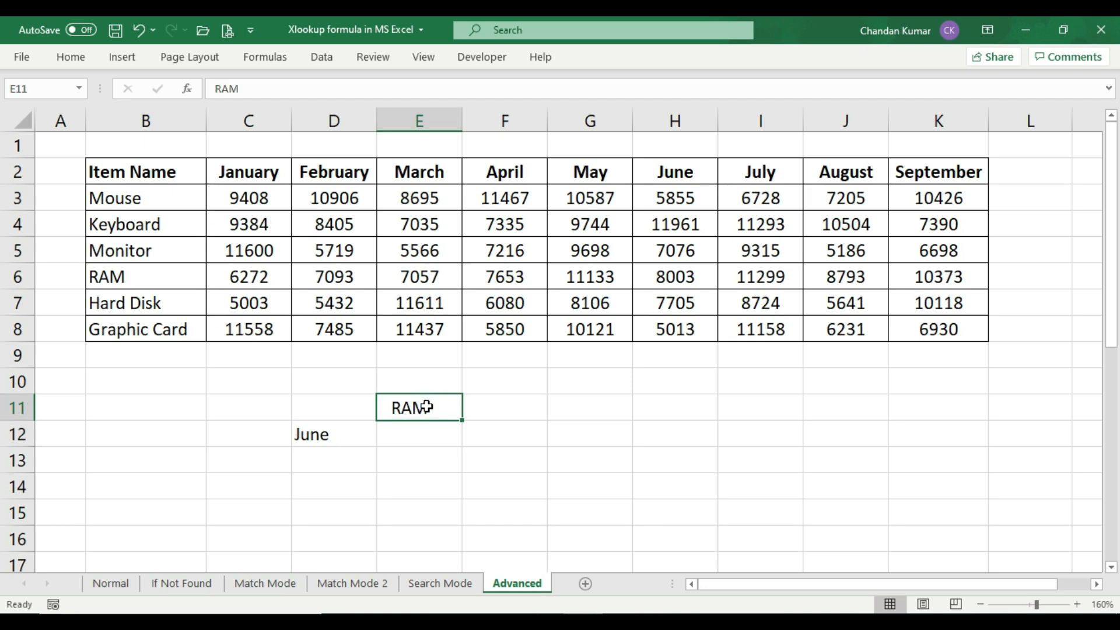
{"action": "left_click", "coordinate": [429, 440]}
{"action": "left_click", "coordinate": [336, 442]}
Enter =XLOOKUP(D12,C2:K2,C6:K6) in E12 to look up the month horizontally in the RAM row
{"action": "left_click", "coordinate": [407, 434]}
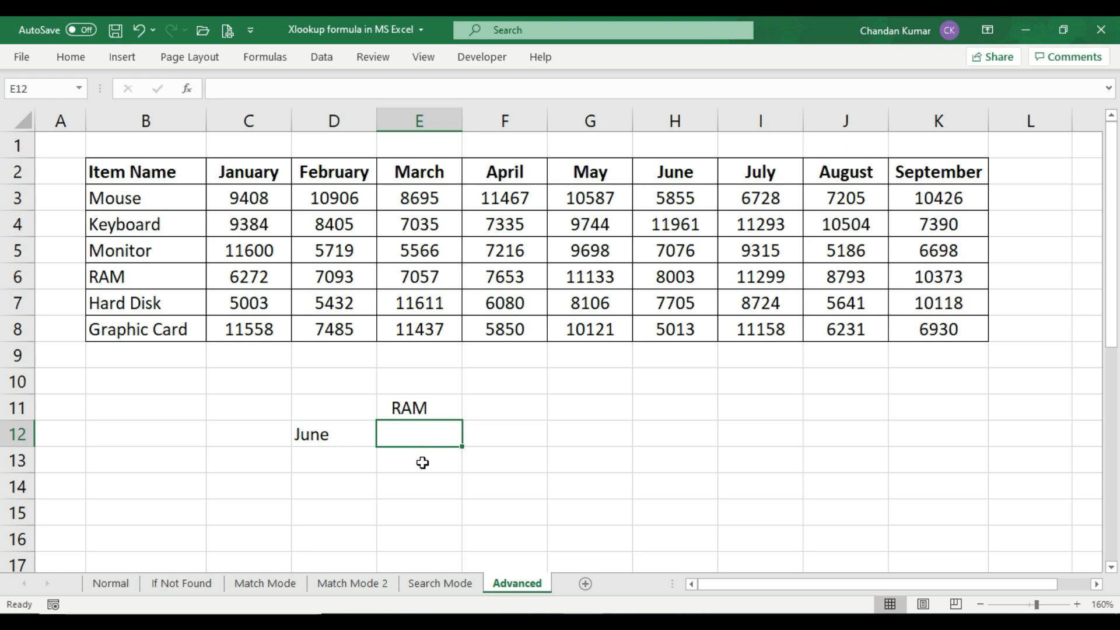
{"action": "type", "text": "="}
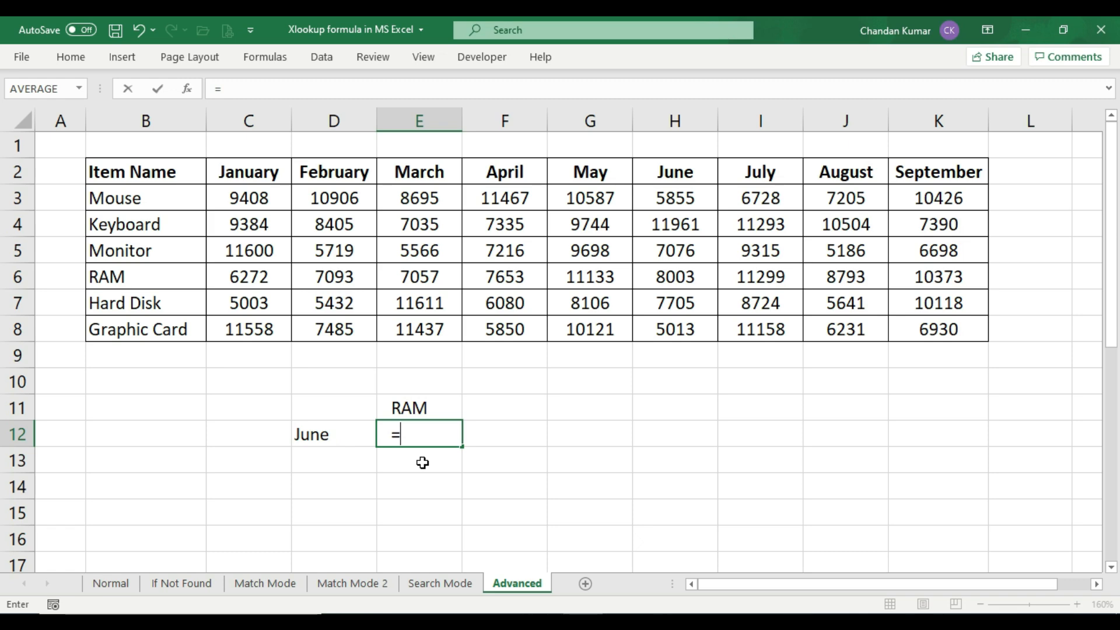
{"action": "type", "text": "xl"}
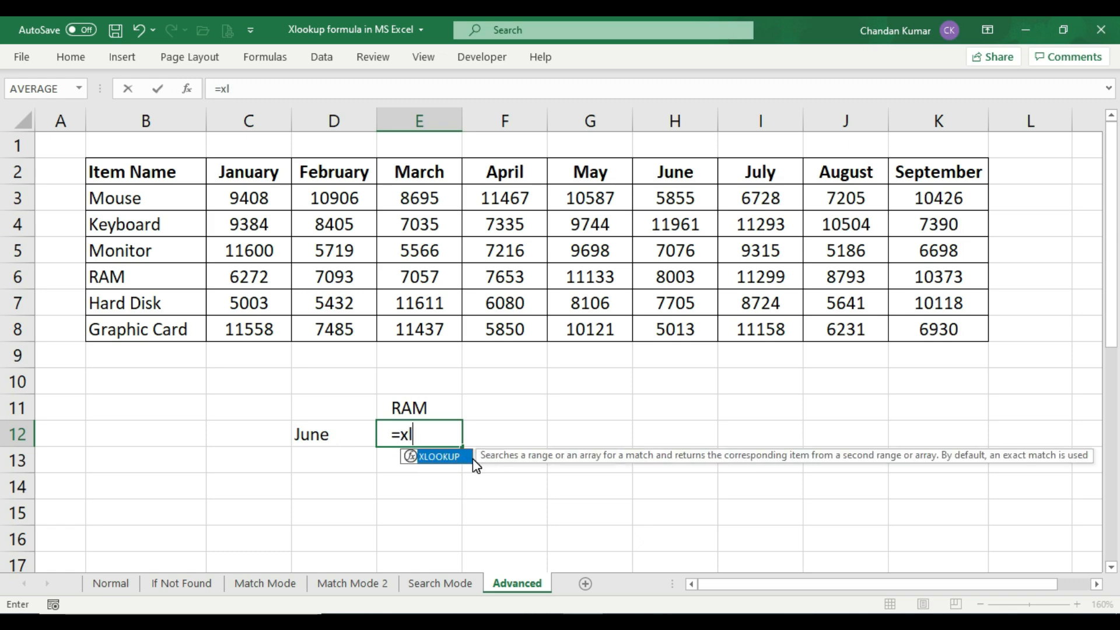
{"action": "double_click", "coordinate": [473, 459]}
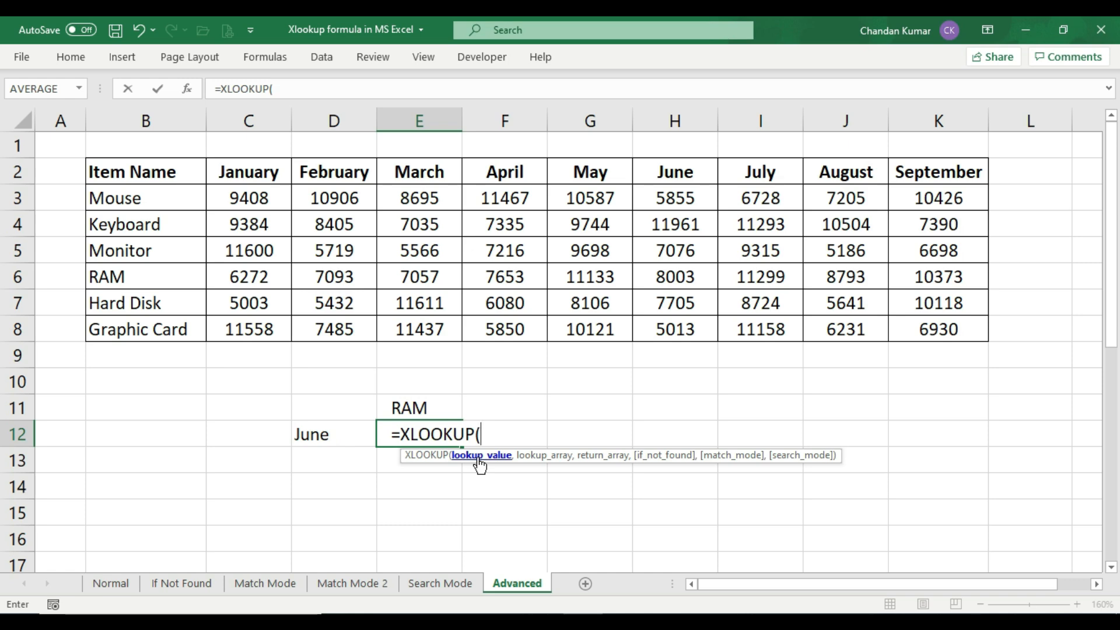
{"action": "left_click", "coordinate": [337, 435]}
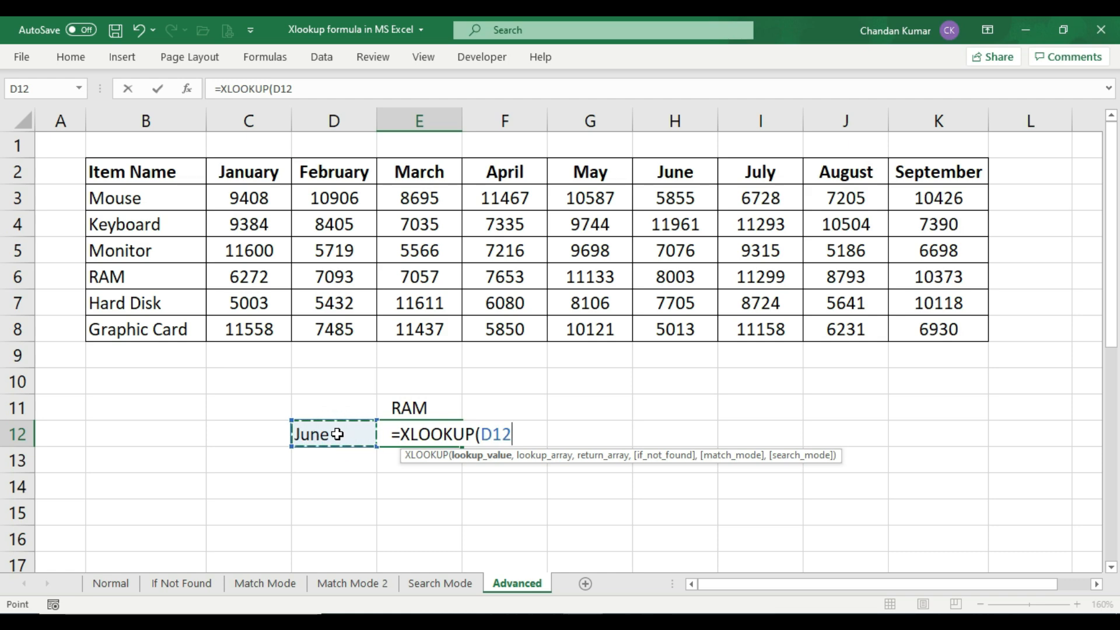
{"action": "type", "text": ","}
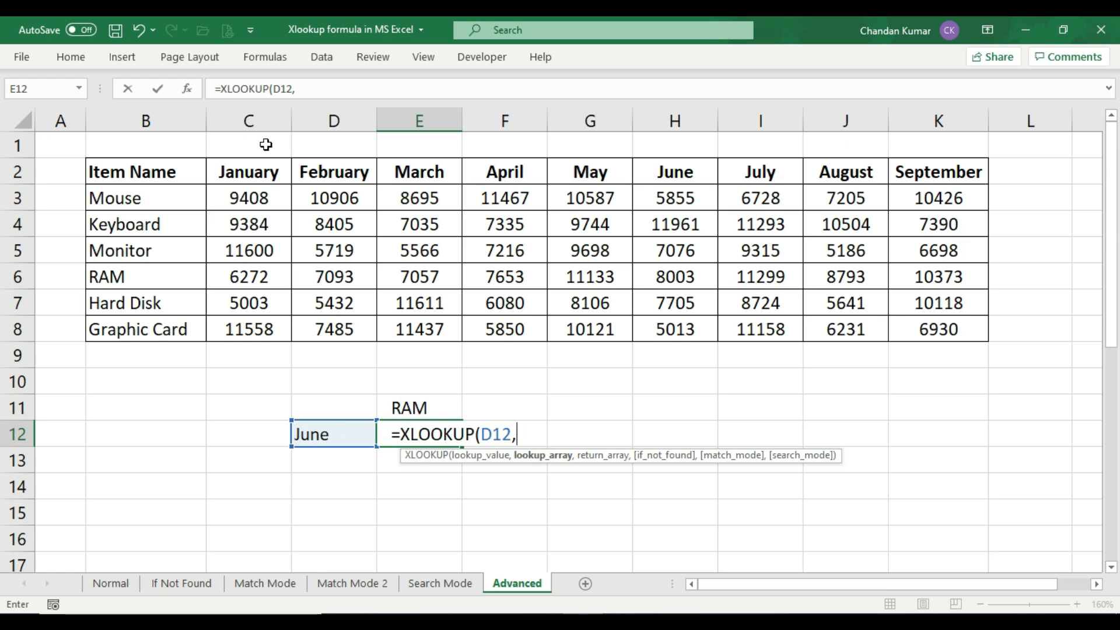
{"action": "left_click_drag", "start_coordinate": [251, 170], "coordinate": [925, 161]}
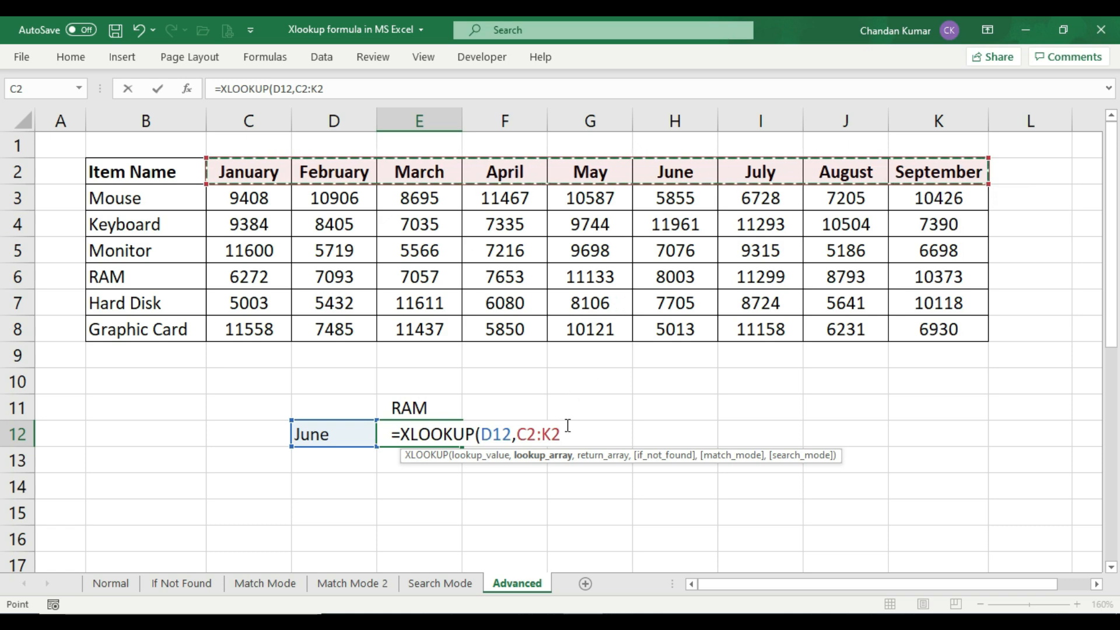
{"action": "type", "text": ","}
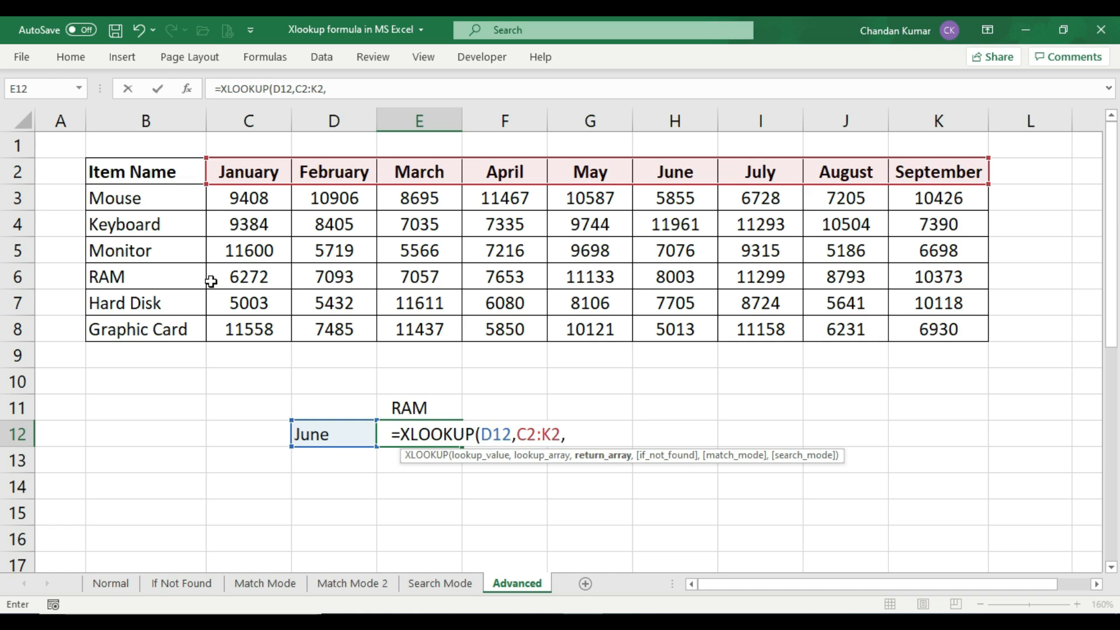
{"action": "left_click_drag", "start_coordinate": [230, 279], "coordinate": [935, 279]}
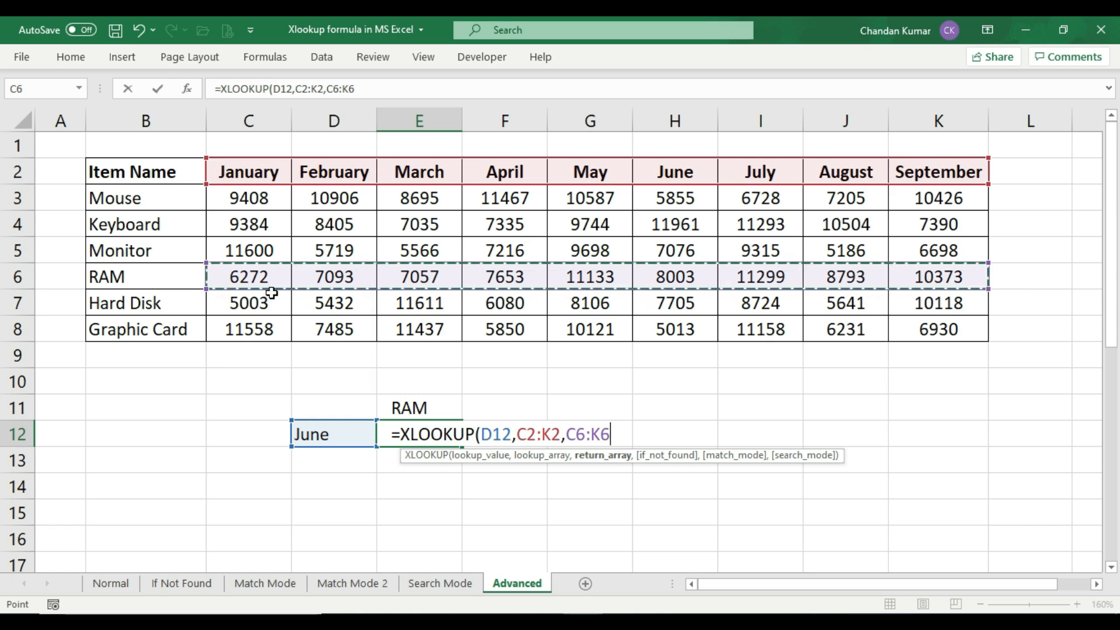
{"action": "type", "text": ")"}
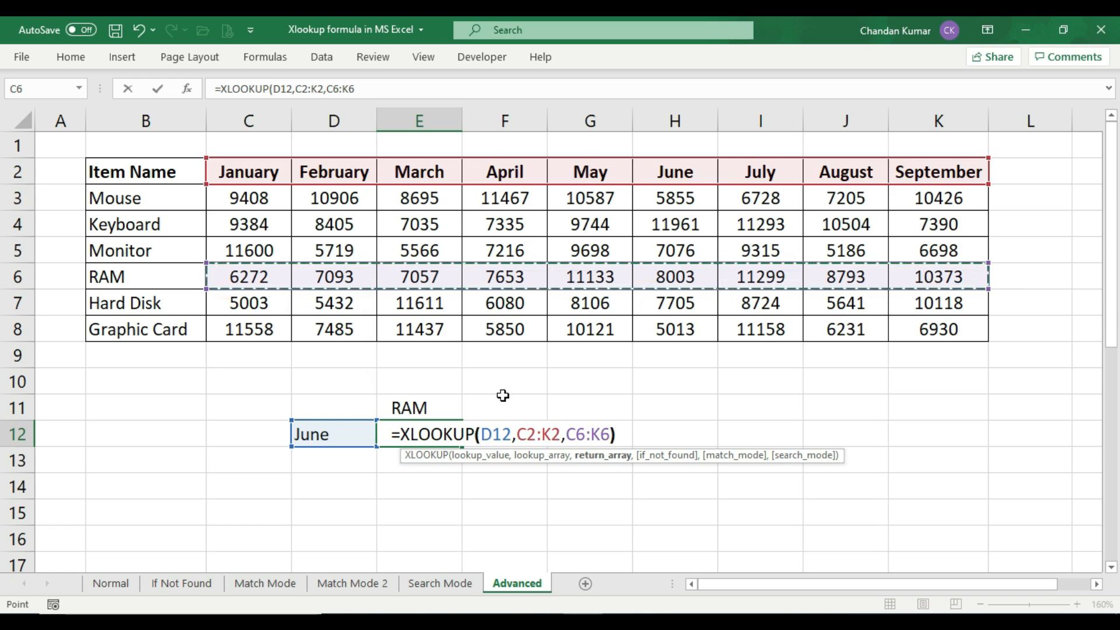
{"action": "key", "text": "Return"}
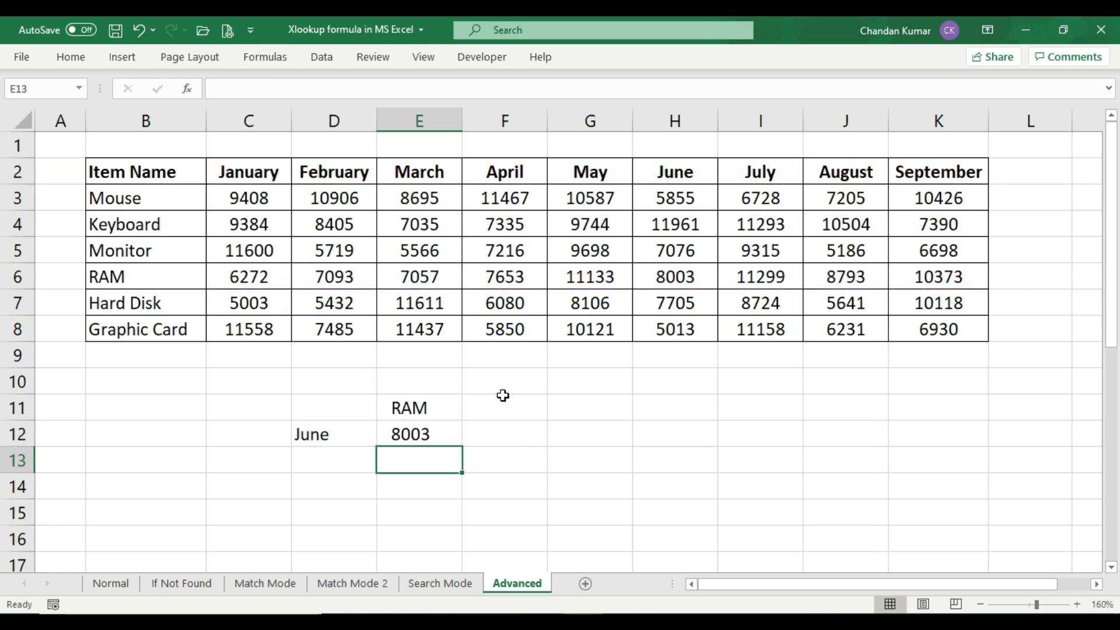
Check the E12 result against the table cell where the RAM row meets the June column
{"action": "left_click", "coordinate": [441, 434]}
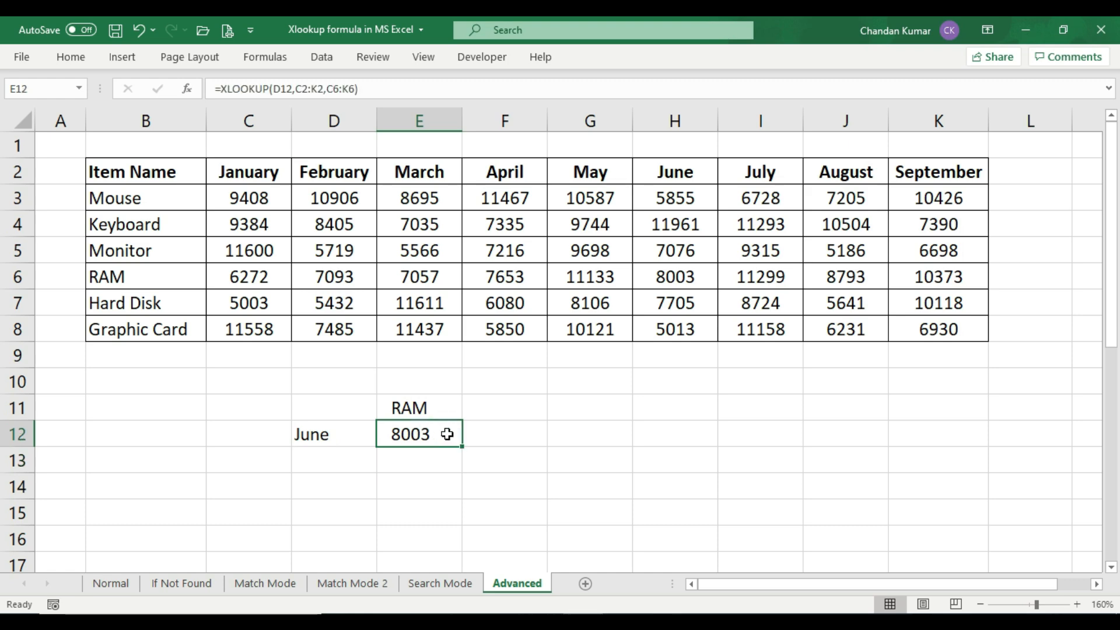
{"action": "left_click_drag", "start_coordinate": [165, 276], "coordinate": [675, 288]}
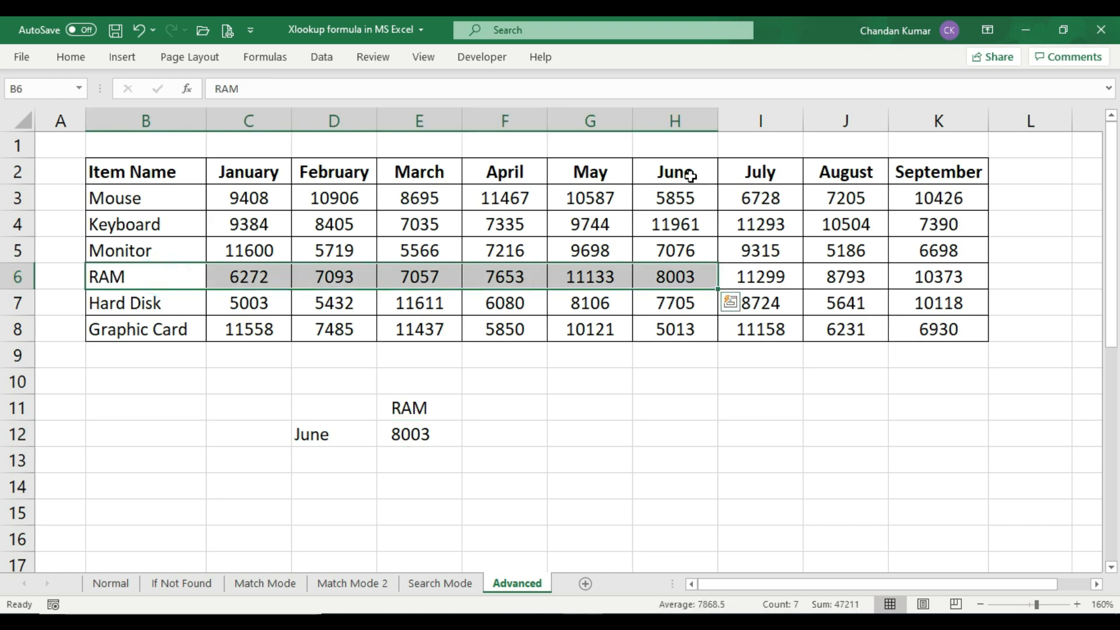
{"action": "left_click", "coordinate": [693, 280]}
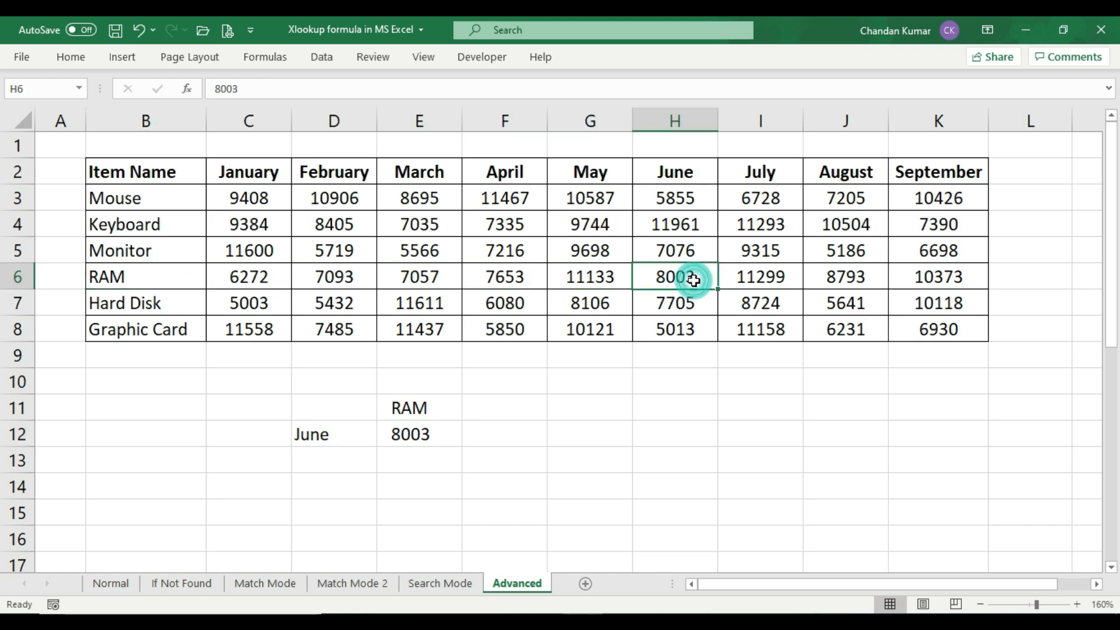
{"action": "left_click", "coordinate": [692, 183]}
{"action": "left_click_drag", "start_coordinate": [692, 183], "coordinate": [688, 274]}
{"action": "left_click", "coordinate": [692, 275]}
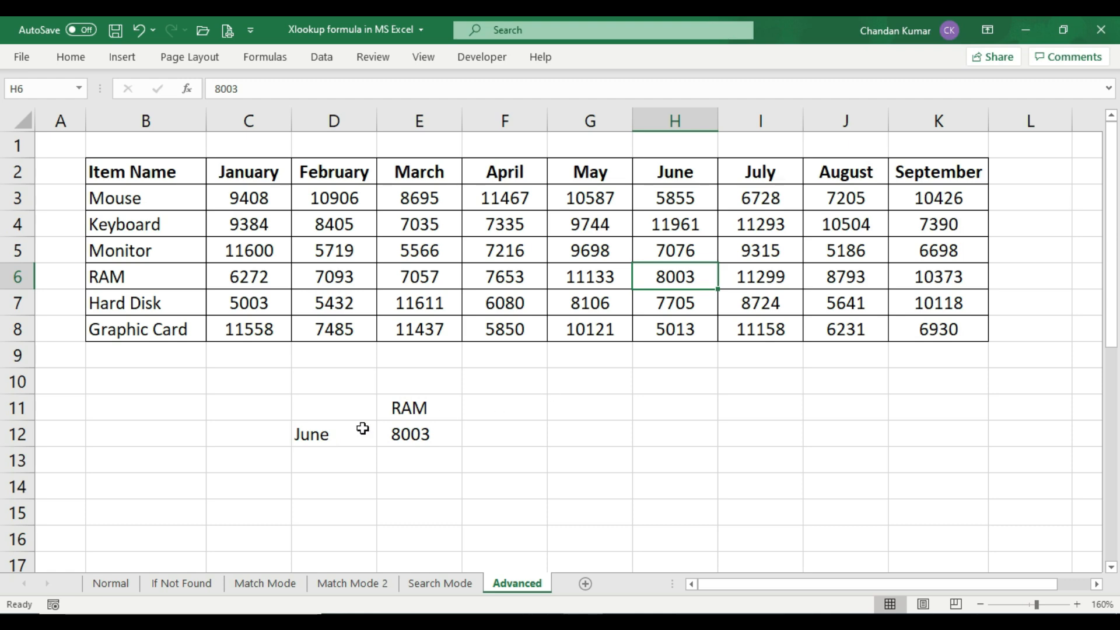
Change the month in D12 to July and check the E12 result against the RAM row's July amount
{"action": "left_click", "coordinate": [336, 433]}
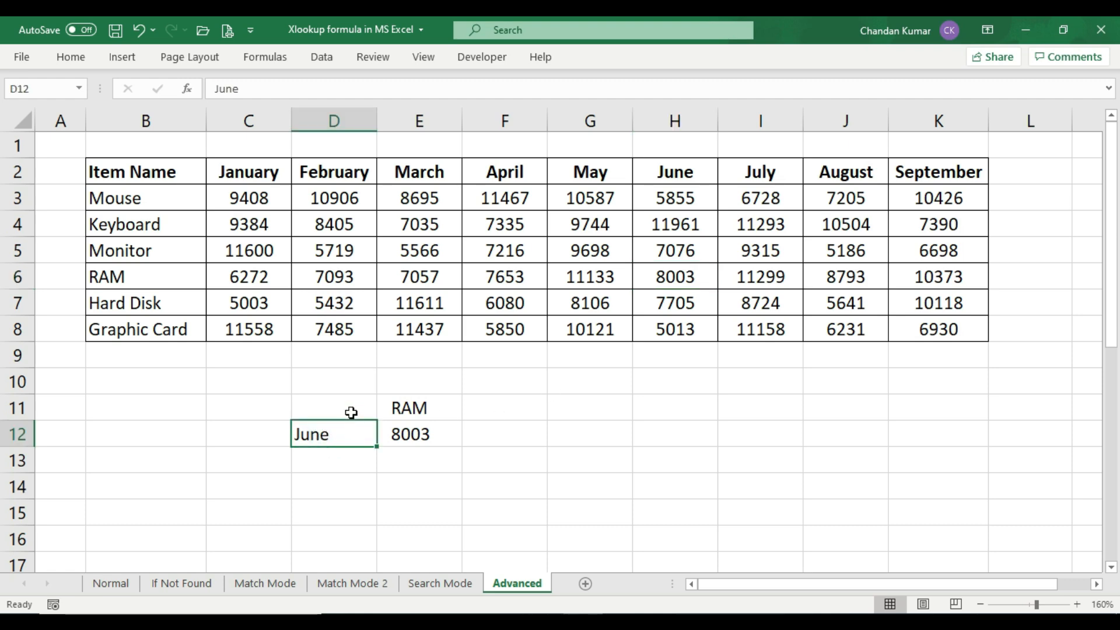
{"action": "key", "text": "F2"}
{"action": "key", "text": "BackSpace"}
{"action": "key", "text": "BackSpace"}
{"action": "type", "text": "ly"}
{"action": "key", "text": "Return"}
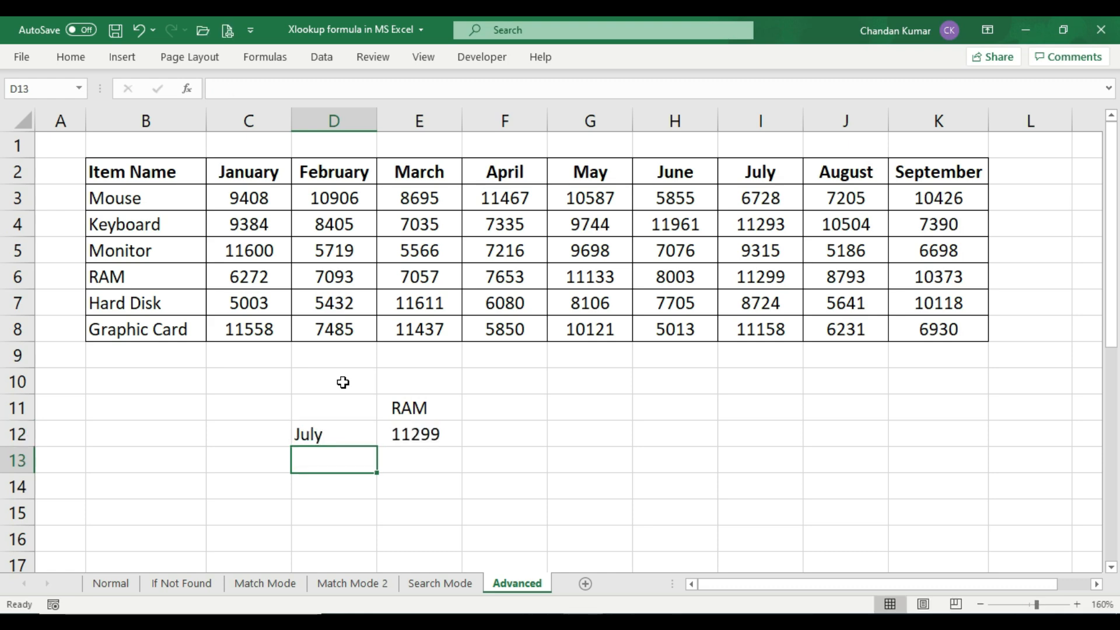
{"action": "left_click", "coordinate": [429, 433]}
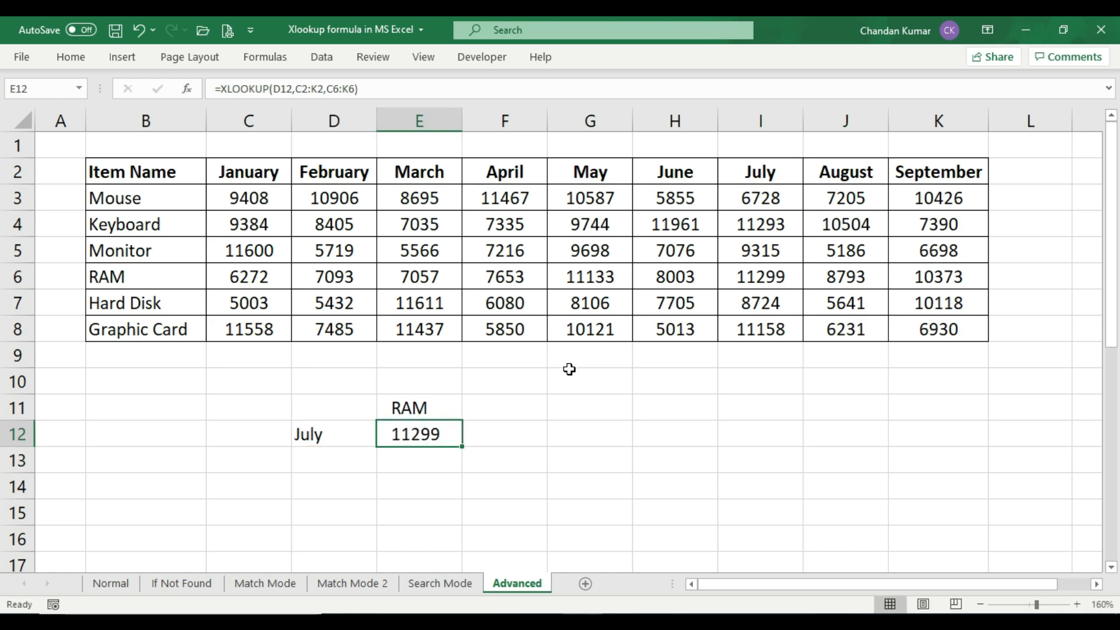
{"action": "left_click", "coordinate": [745, 285]}
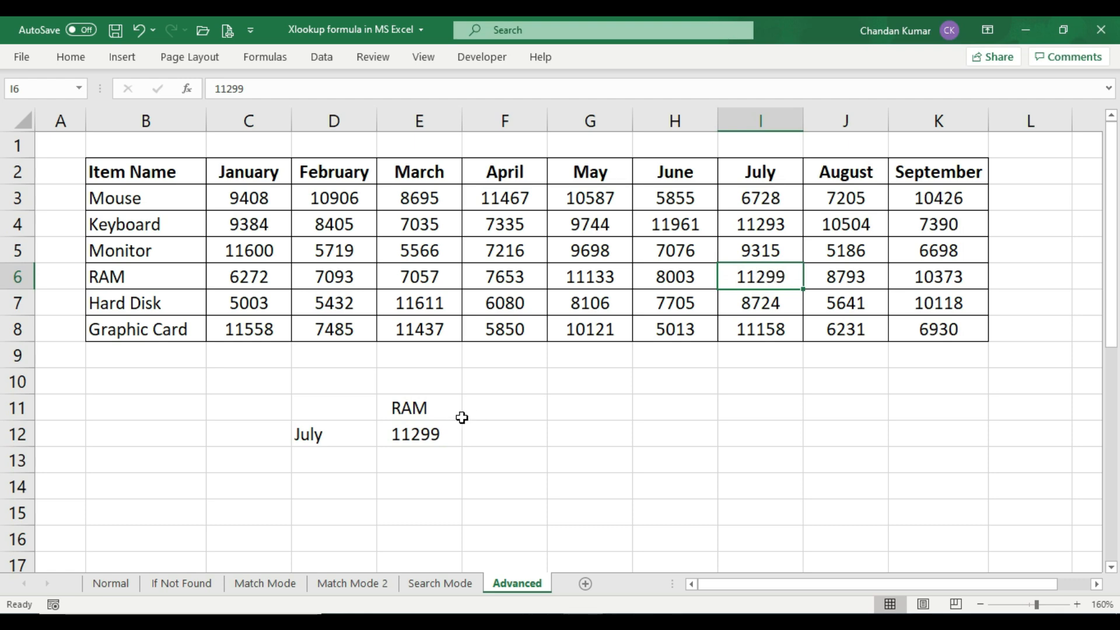
{"action": "left_click", "coordinate": [431, 438]}
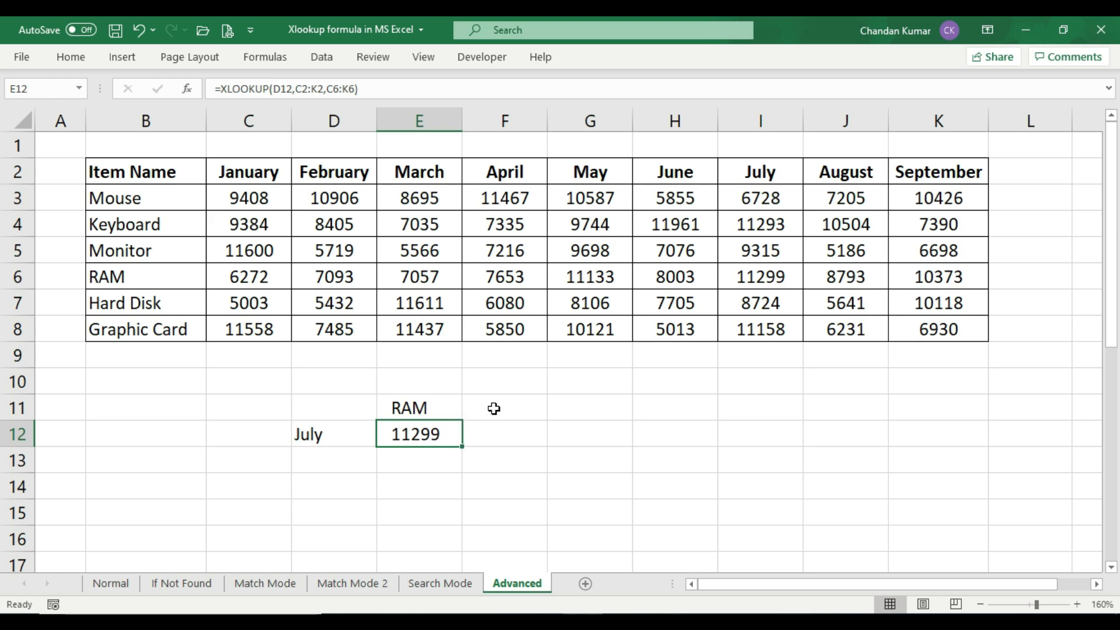
Change the month in D12 to March and check the E12 result against the RAM row's March amount
{"action": "left_click", "coordinate": [353, 439]}
{"action": "type", "text": "M"}
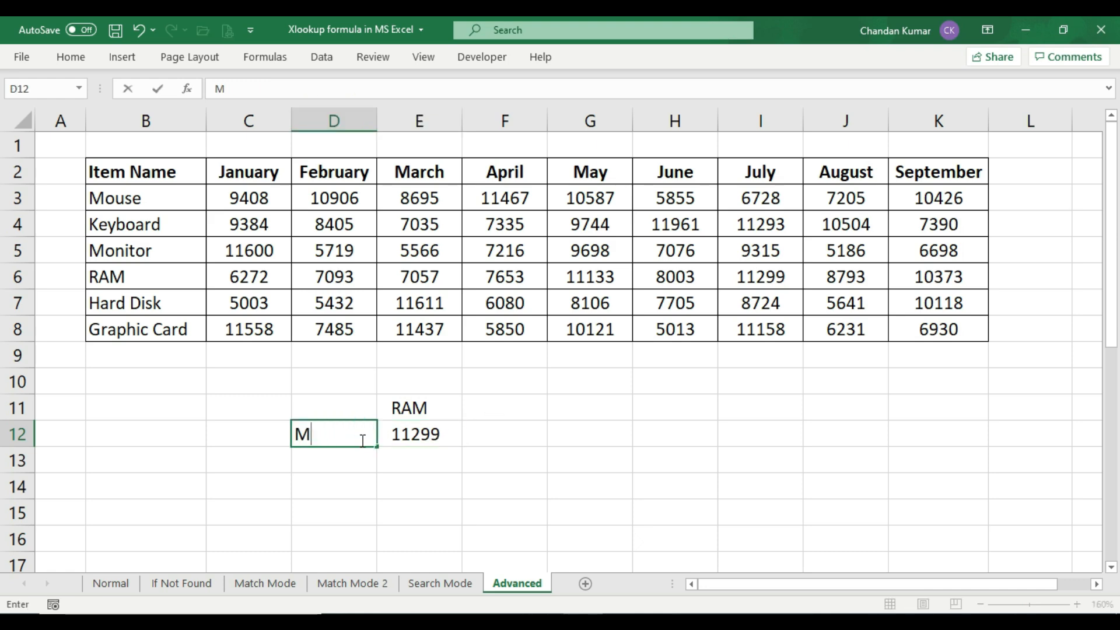
{"action": "type", "text": "arch"}
{"action": "key", "text": "Return"}
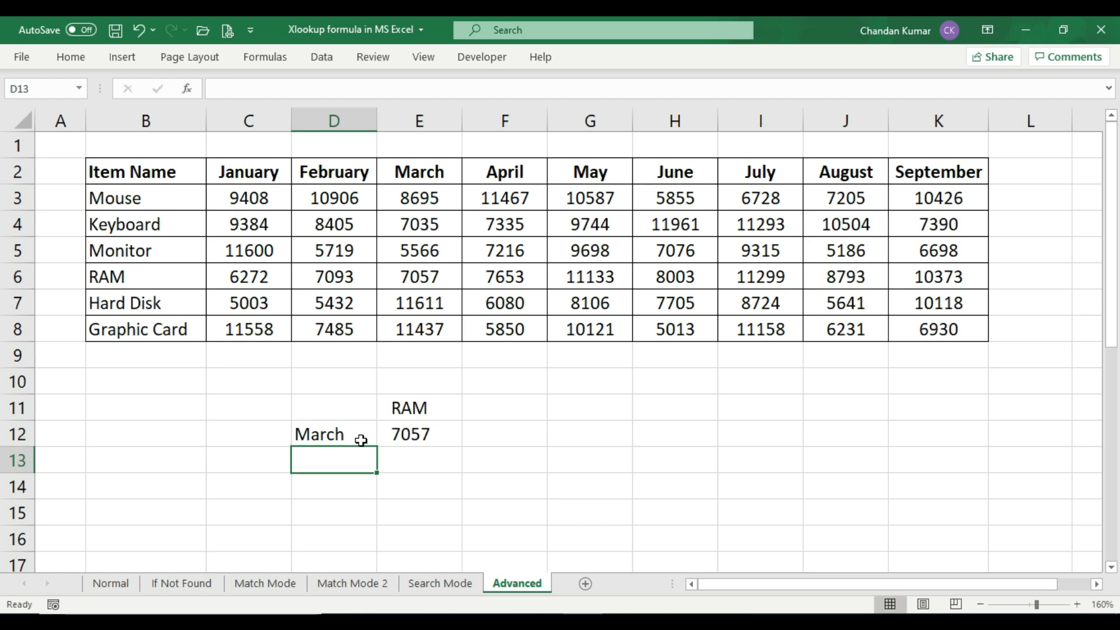
{"action": "left_click", "coordinate": [415, 433]}
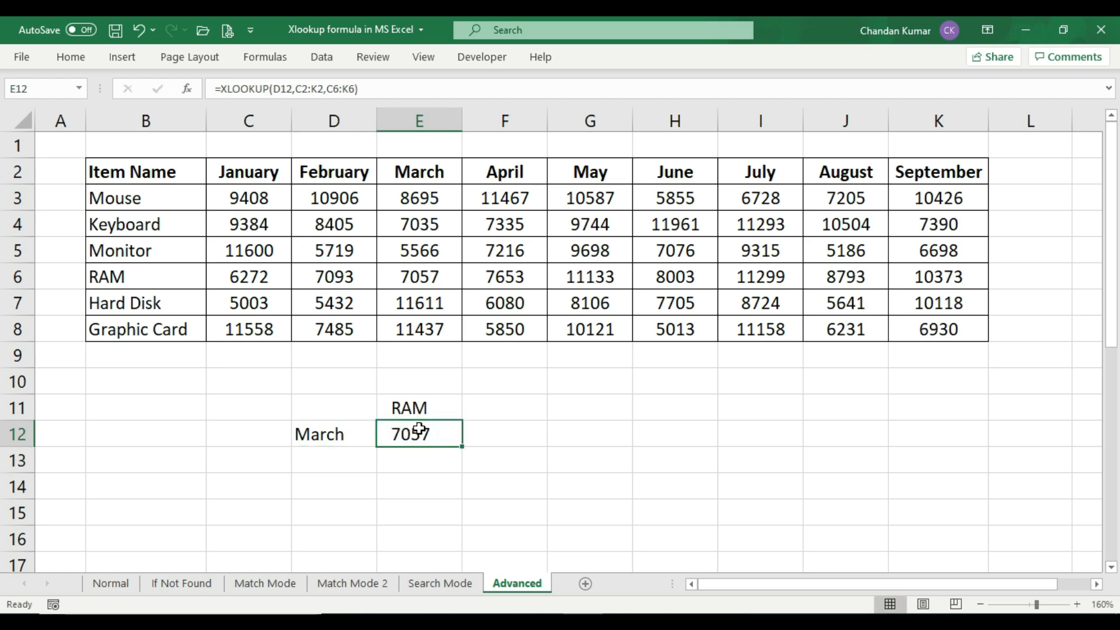
{"action": "left_click_drag", "start_coordinate": [441, 178], "coordinate": [412, 278]}
{"action": "left_click", "coordinate": [410, 277]}
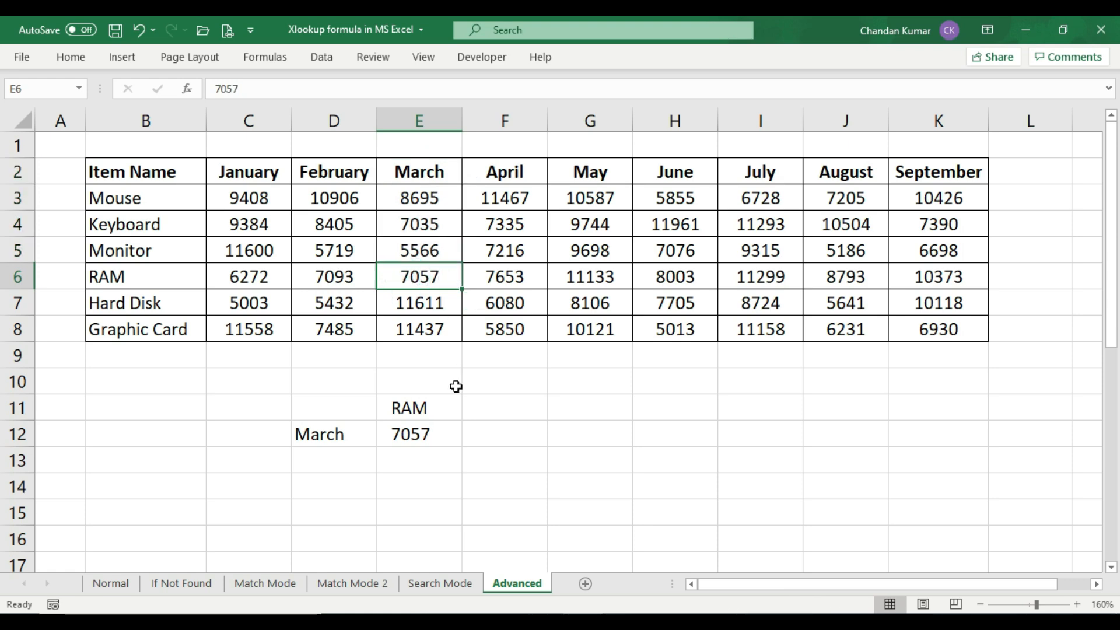
Change the item name in E11 to Monitor and clear the existing formula from E12
{"action": "left_click", "coordinate": [418, 436]}
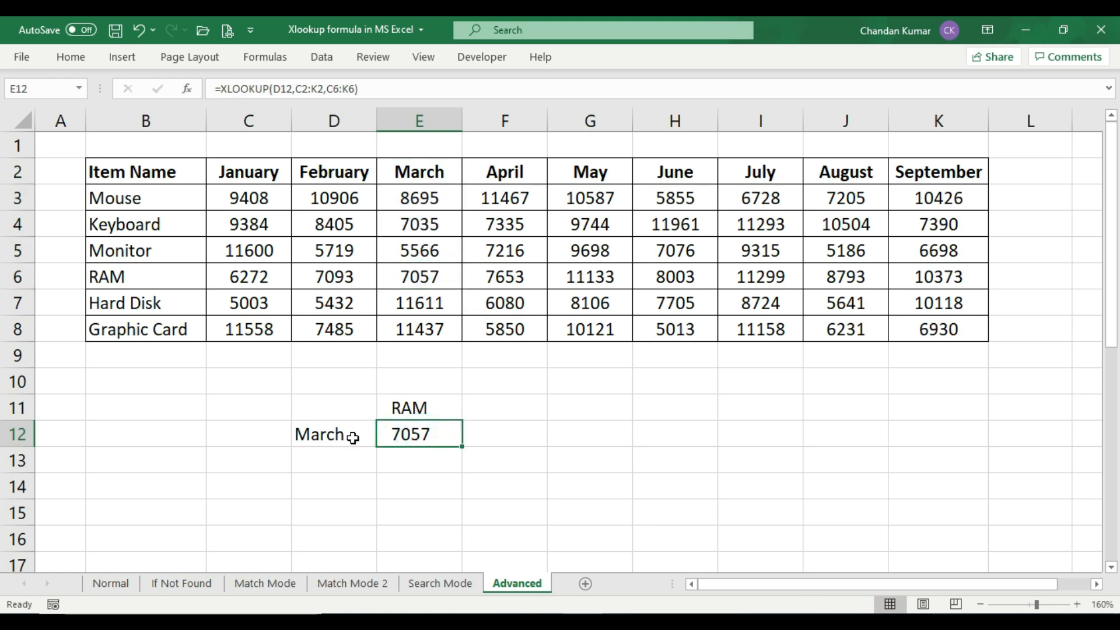
{"action": "left_click", "coordinate": [432, 408]}
{"action": "type", "text": "Monitor"}
{"action": "key", "text": "Return"}
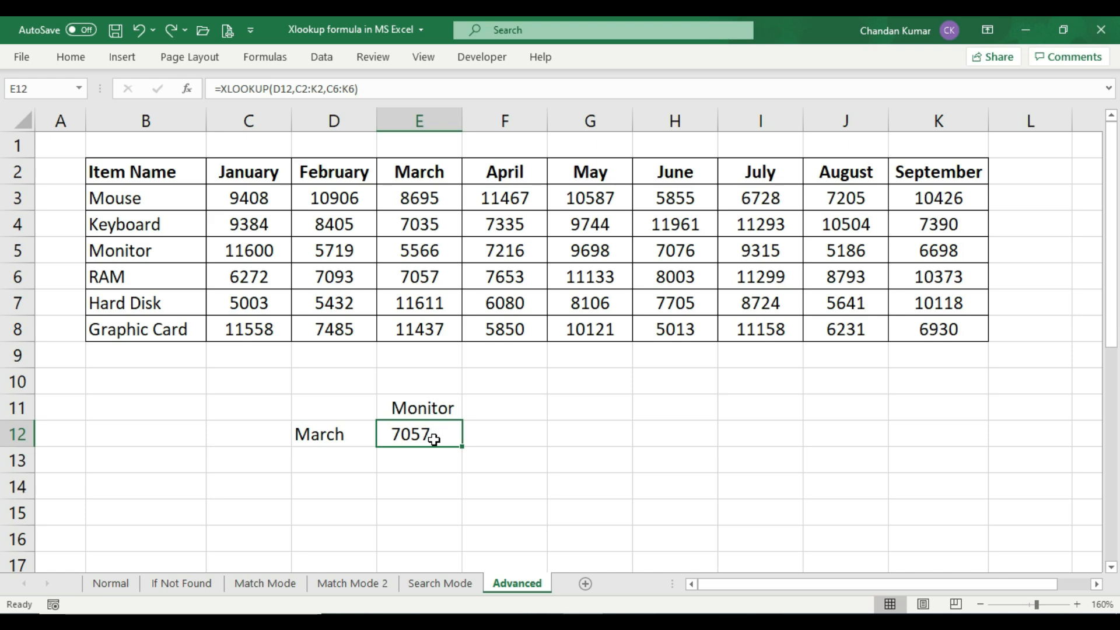
{"action": "key", "text": "Delete"}
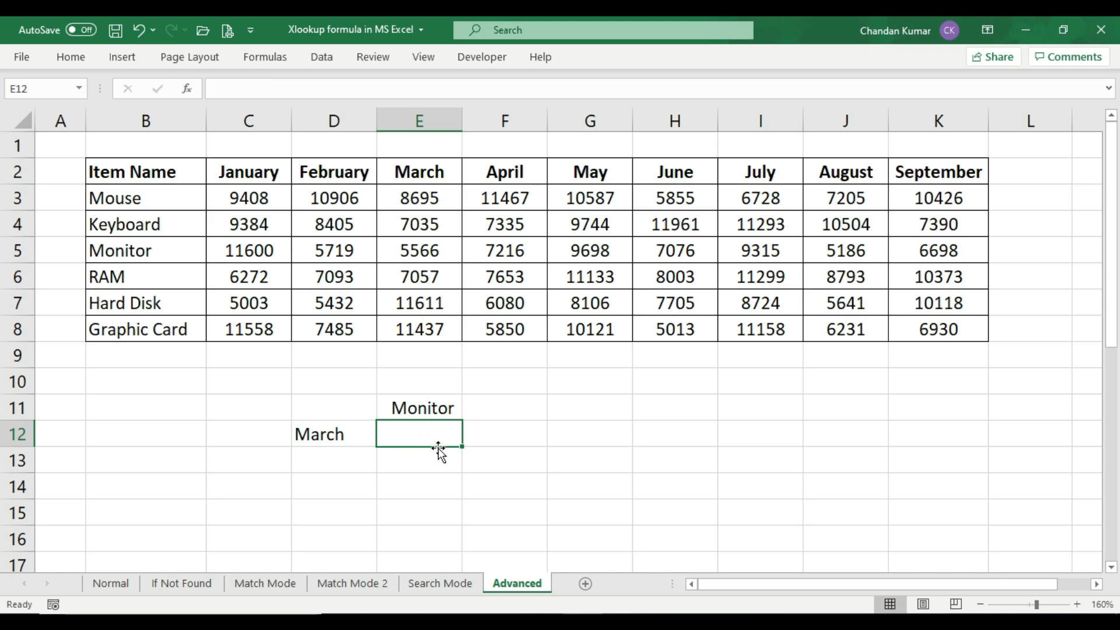
Begin an XLOOKUP formula in E12 with D12 as lookup value and the month headers C2:K2 as lookup array
{"action": "type", "text": "="}
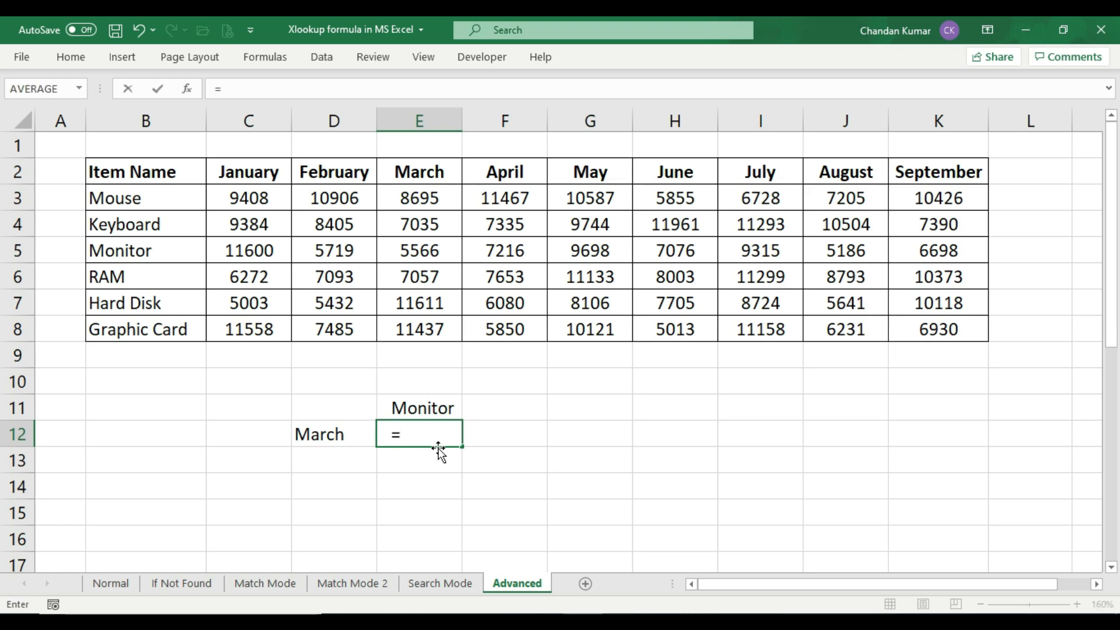
{"action": "type", "text": "xl"}
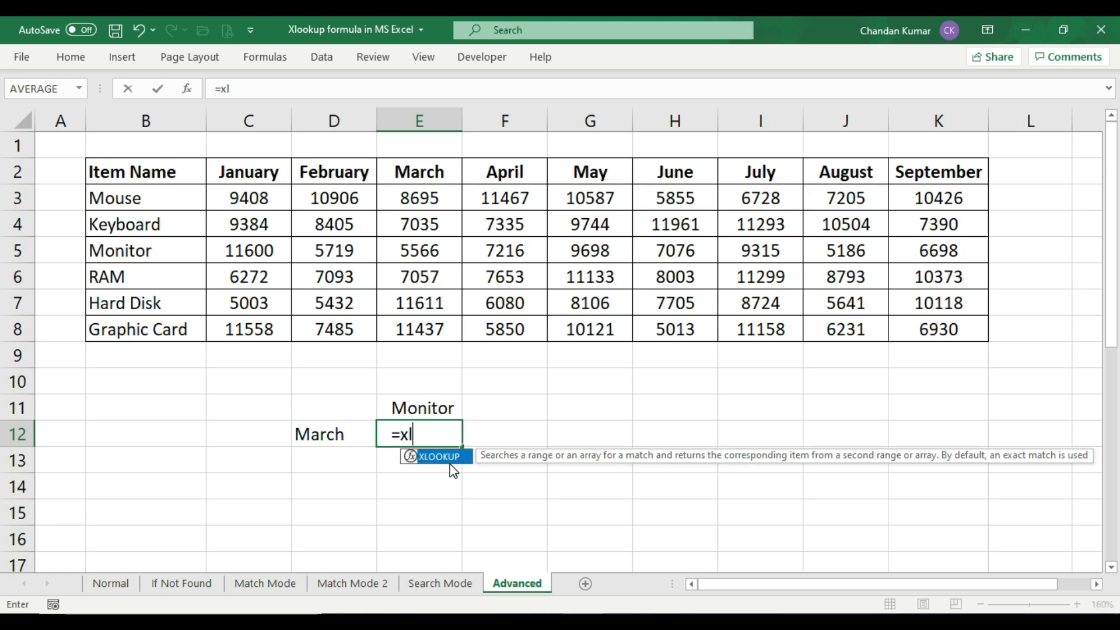
{"action": "double_click", "coordinate": [461, 462]}
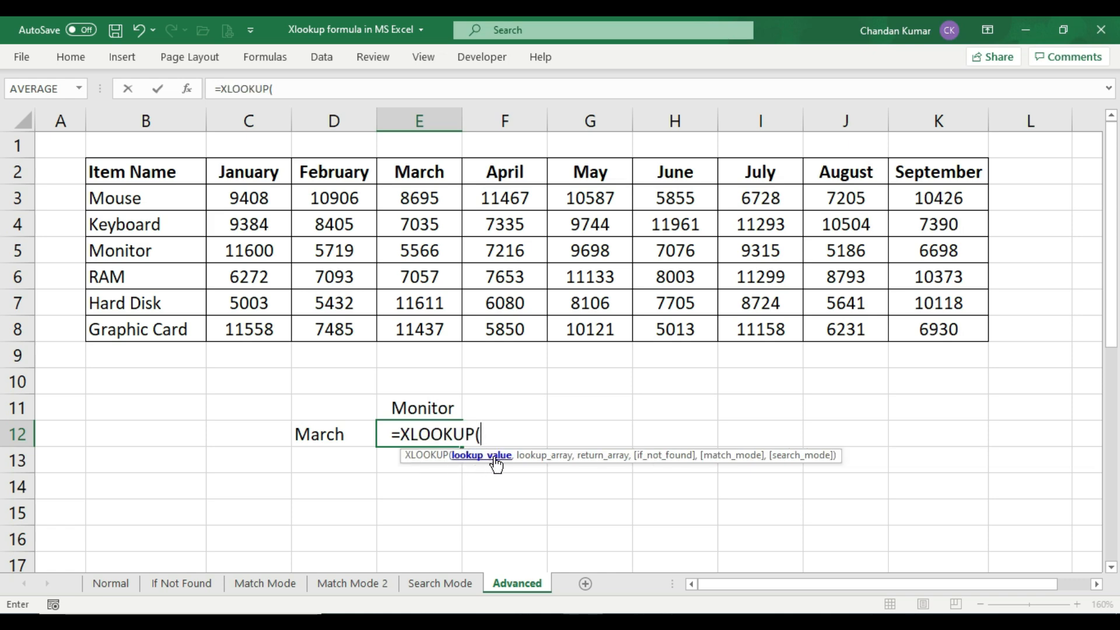
{"action": "left_click", "coordinate": [324, 437]}
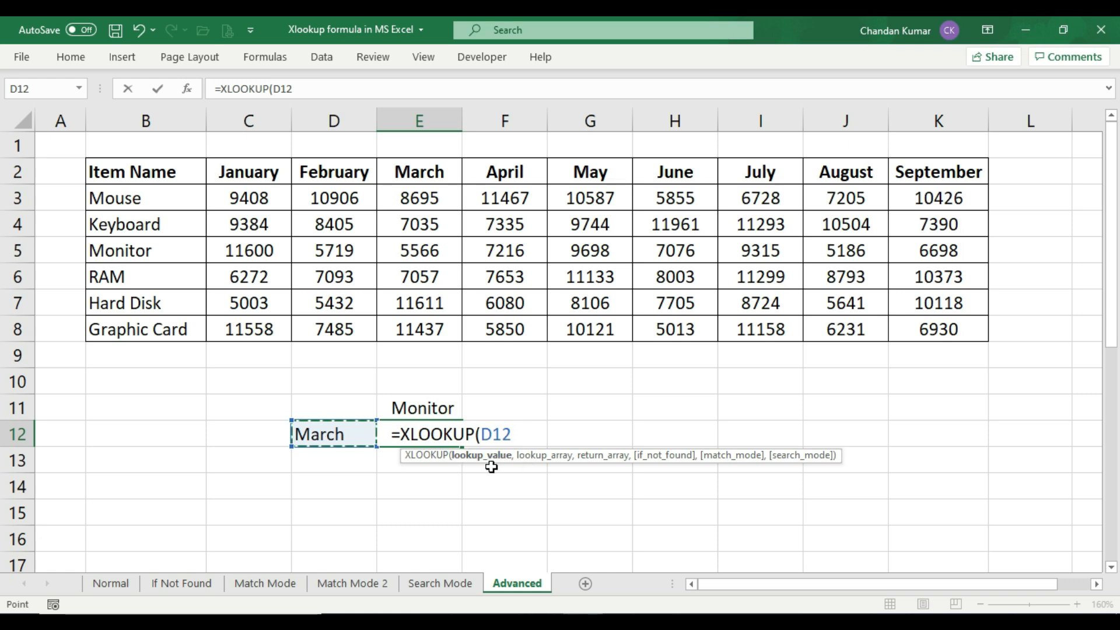
{"action": "type", "text": ","}
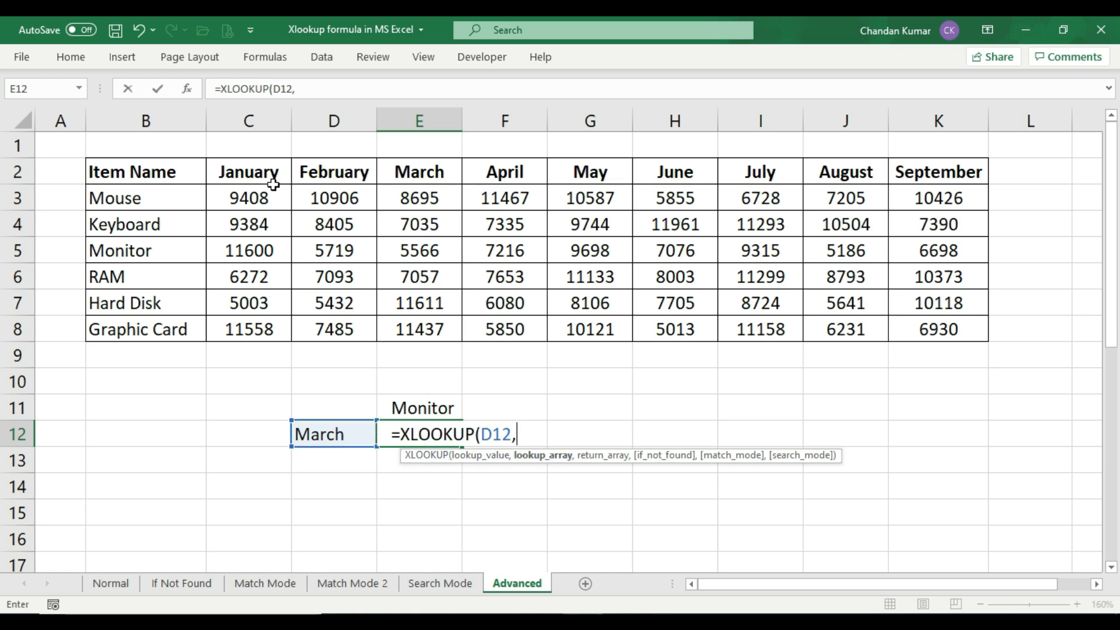
{"action": "left_click_drag", "start_coordinate": [258, 175], "coordinate": [923, 173]}
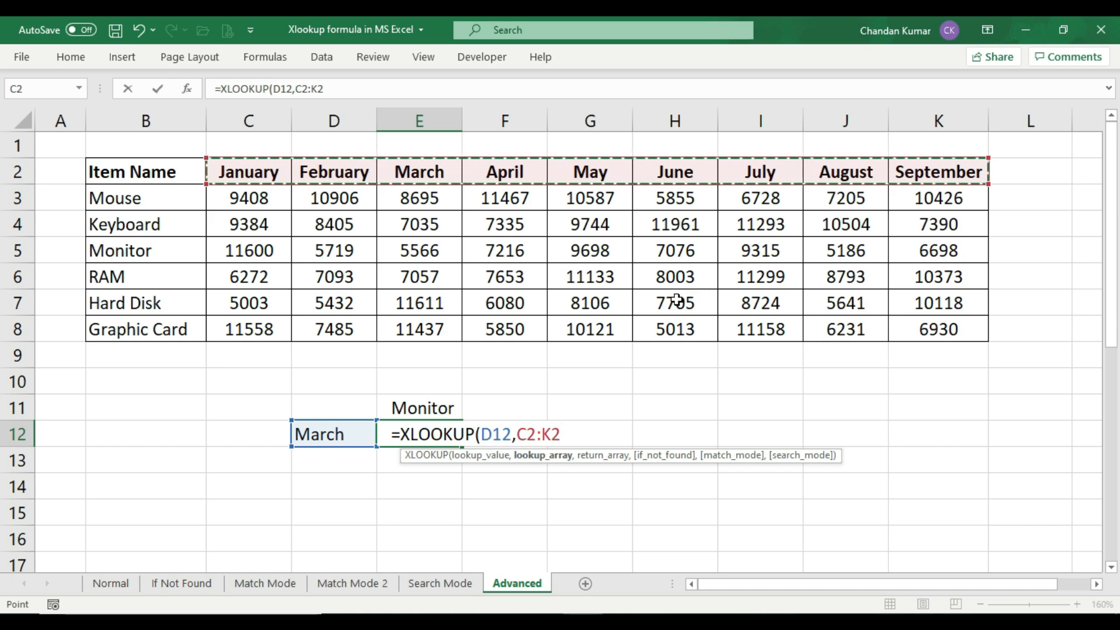
{"action": "type", "text": ","}
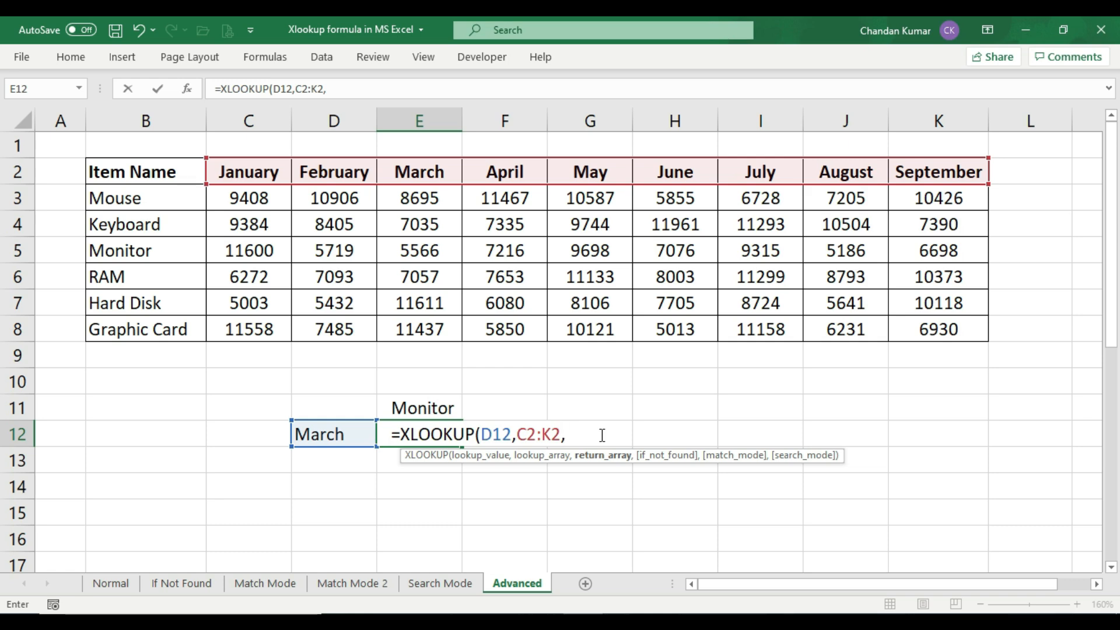
Nest XLOOKUP(E11,B3:B8,C3:K8) as the return array of the E12 formula and close both functions
{"action": "type", "text": "xl"}
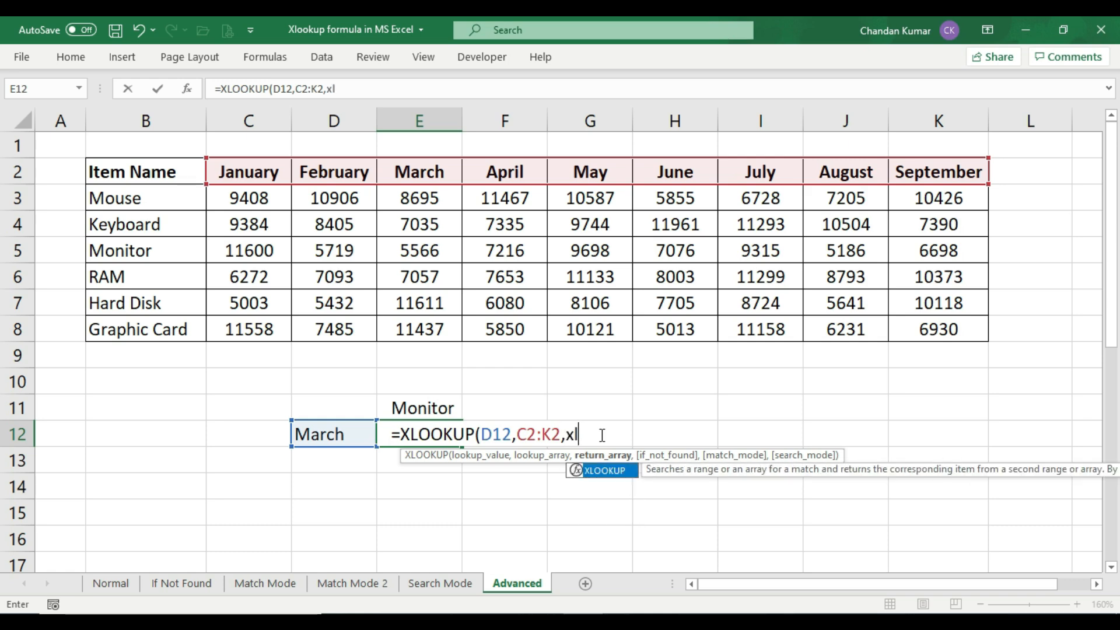
{"action": "double_click", "coordinate": [623, 474]}
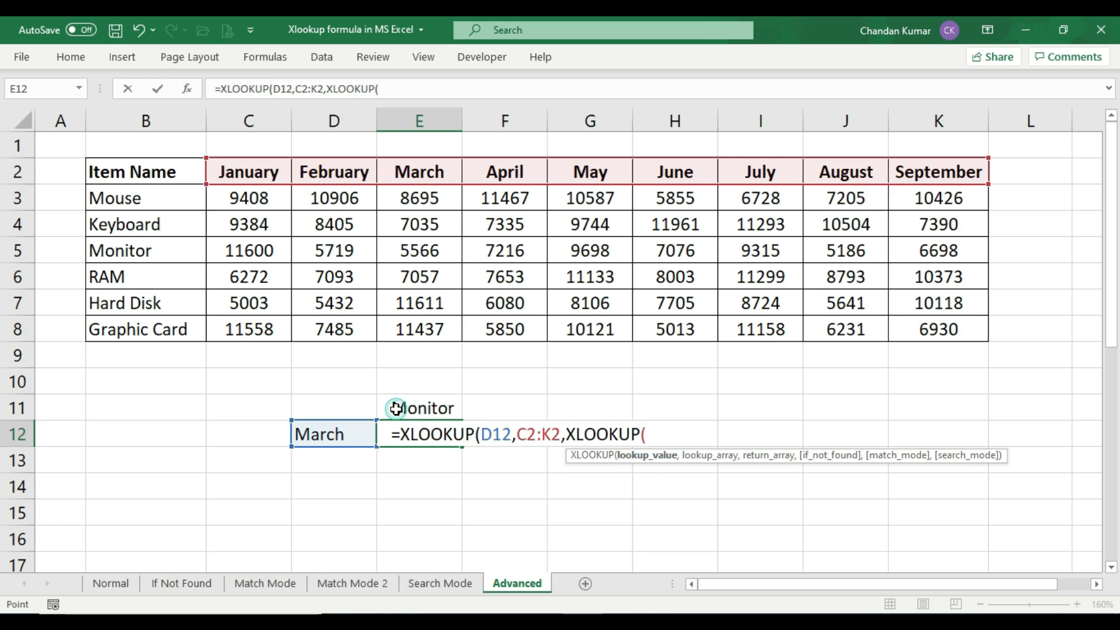
{"action": "left_click", "coordinate": [424, 407]}
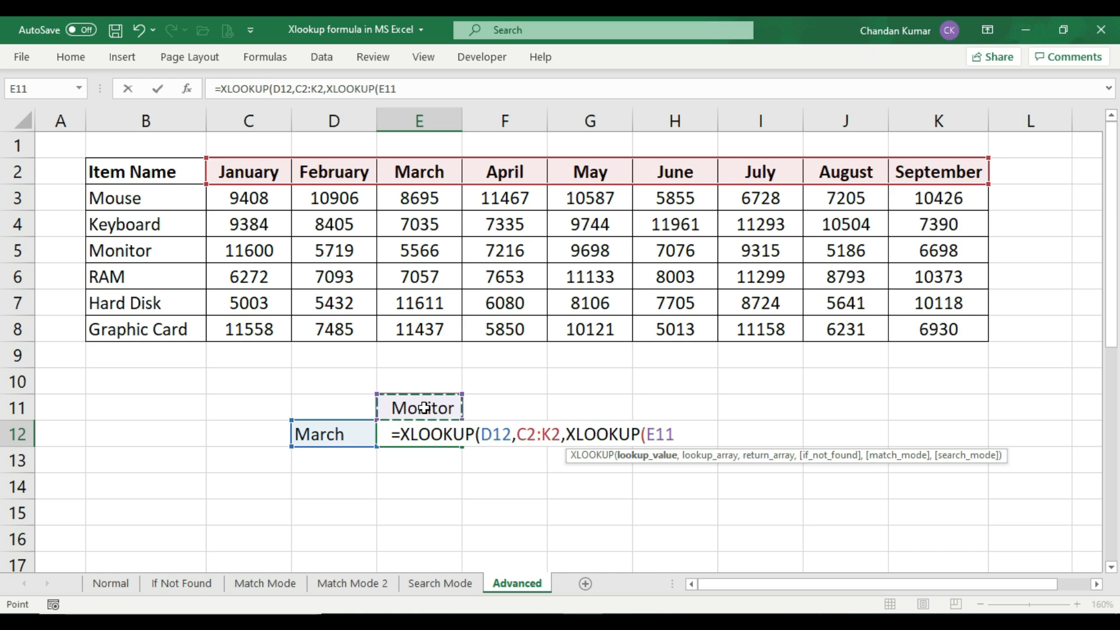
{"action": "type", "text": ","}
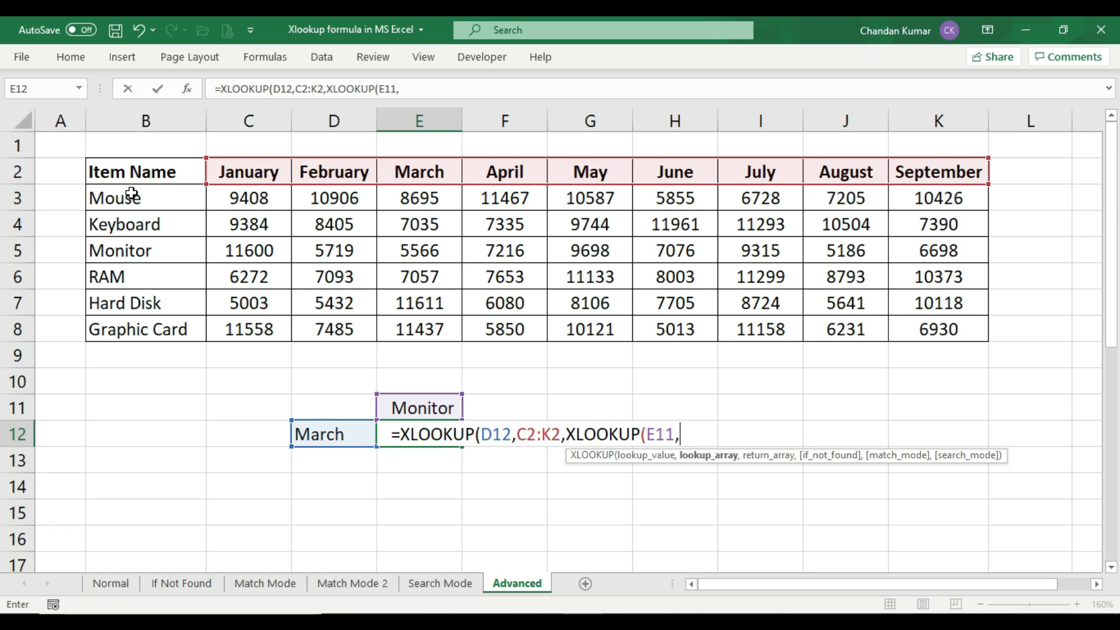
{"action": "left_click_drag", "start_coordinate": [131, 194], "coordinate": [141, 330]}
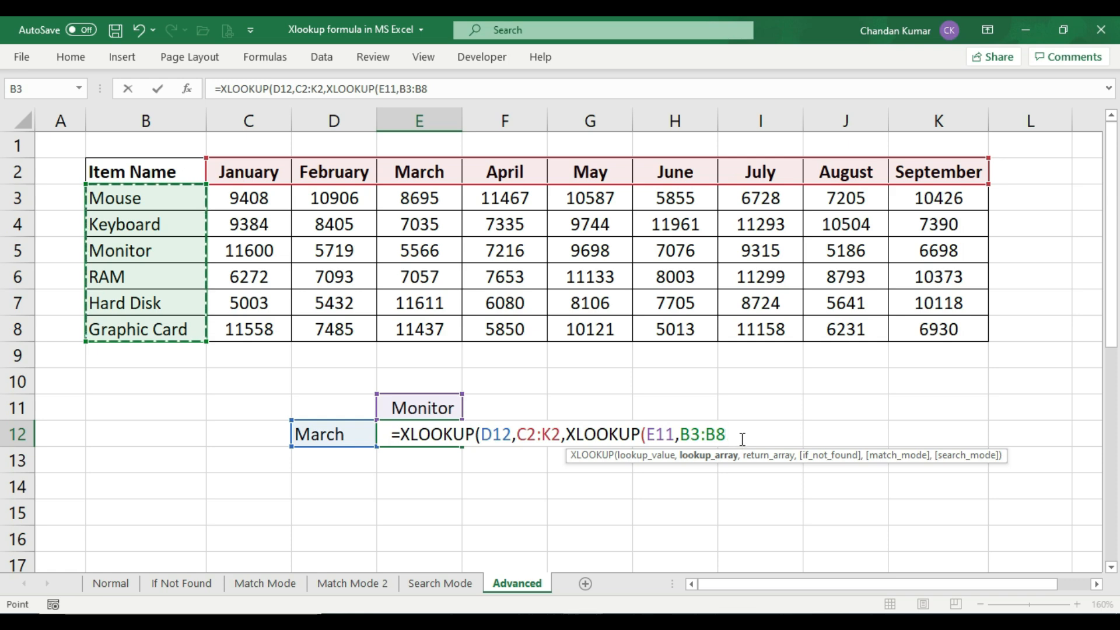
{"action": "type", "text": ","}
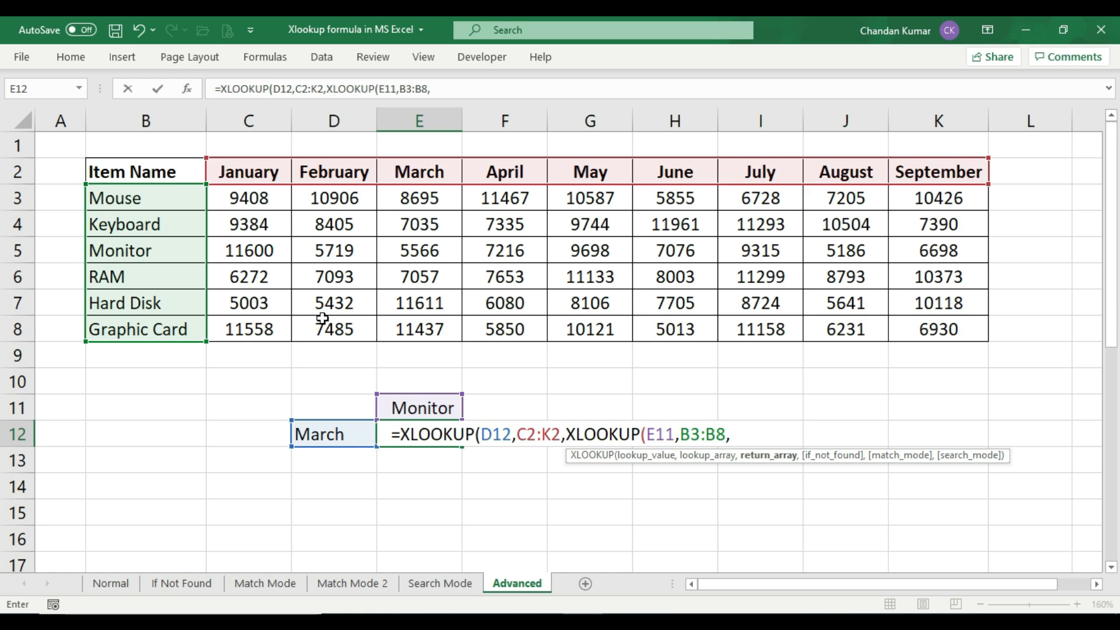
{"action": "left_click_drag", "start_coordinate": [248, 201], "coordinate": [942, 331]}
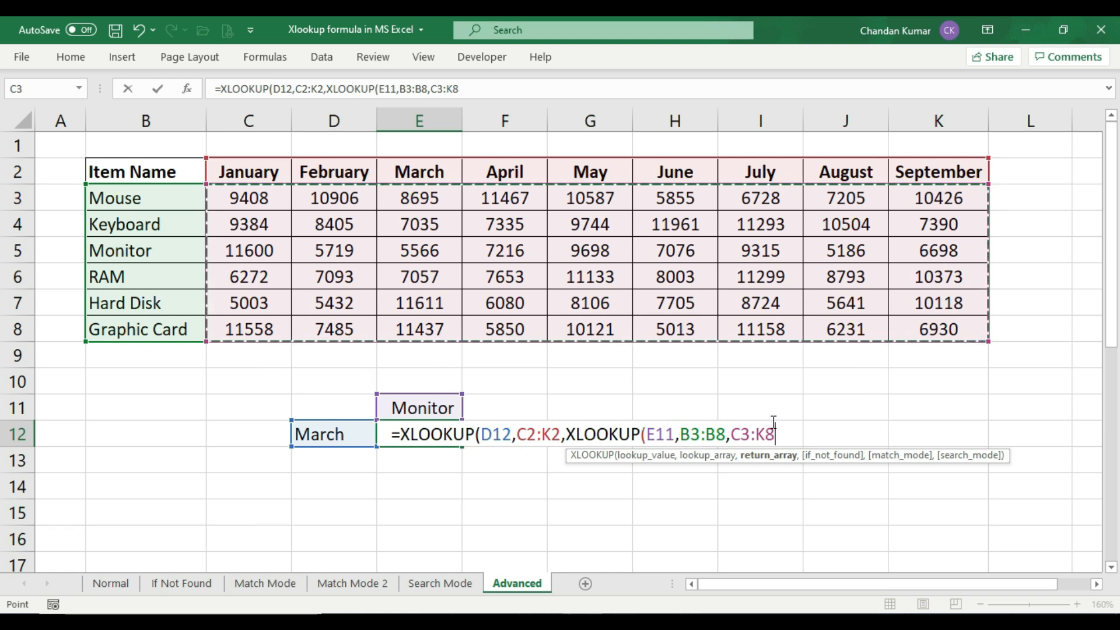
{"action": "type", "text": ")"}
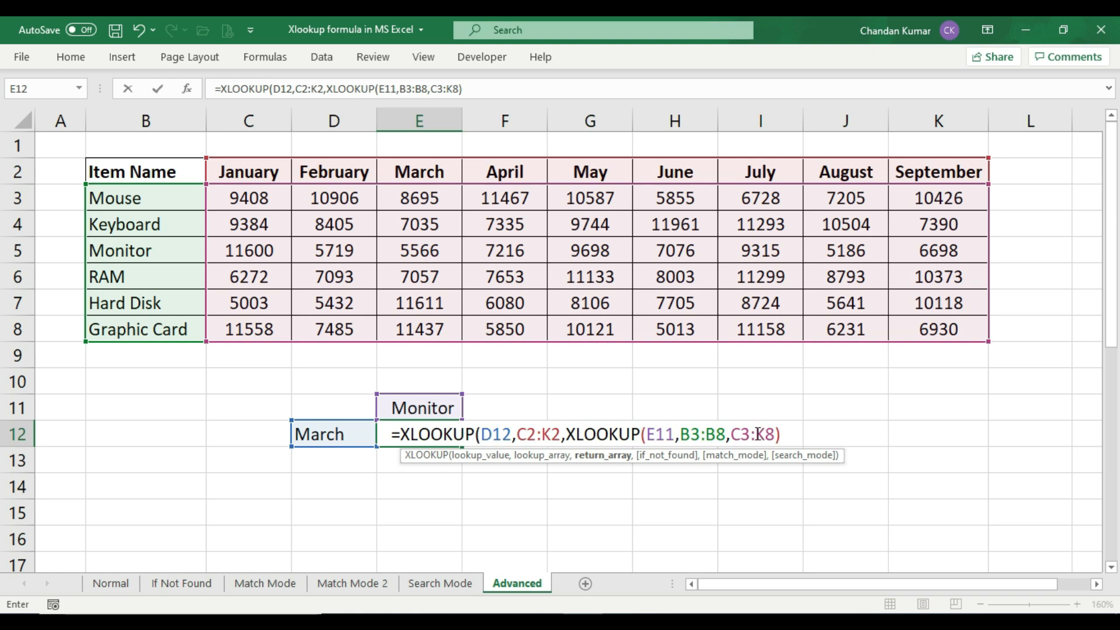
{"action": "type", "text": ")"}
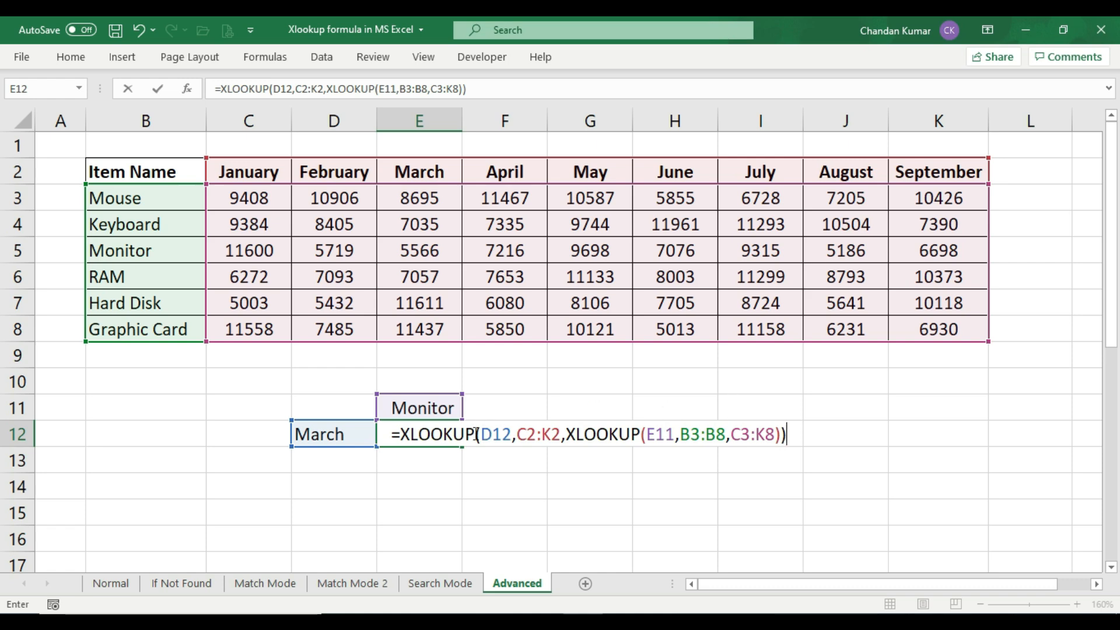
Review the outer and nested XLOOKUP parts of the E12 formula, then commit the formula
{"action": "left_click", "coordinate": [802, 436]}
{"action": "left_click_drag", "start_coordinate": [402, 432], "coordinate": [480, 434]}
{"action": "left_click_drag", "start_coordinate": [568, 434], "coordinate": [789, 426]}
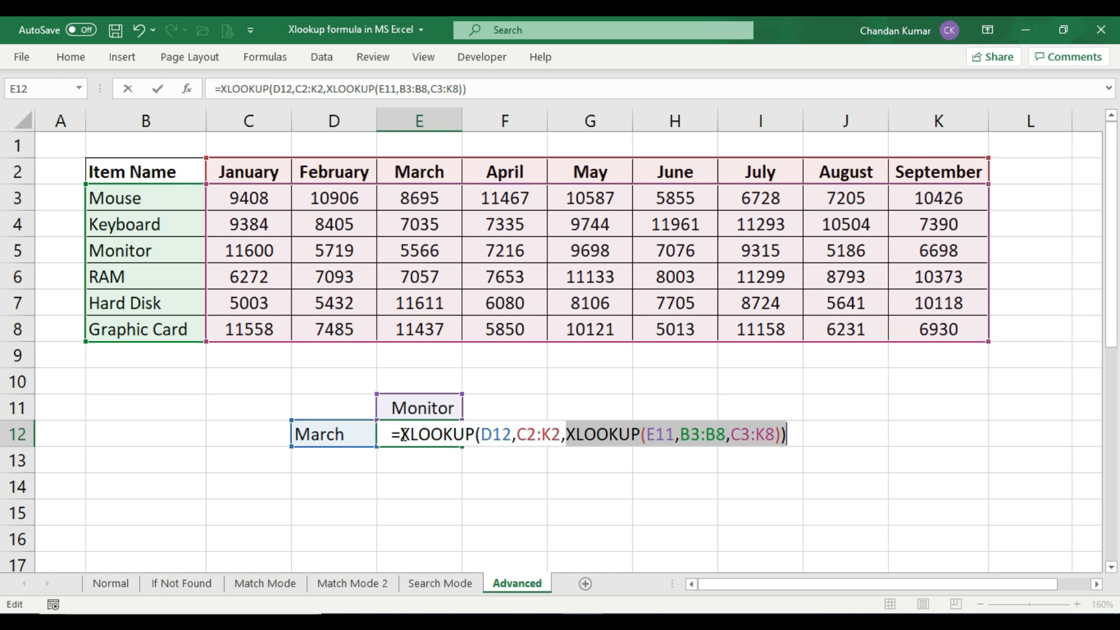
{"action": "left_click_drag", "start_coordinate": [400, 433], "coordinate": [517, 435]}
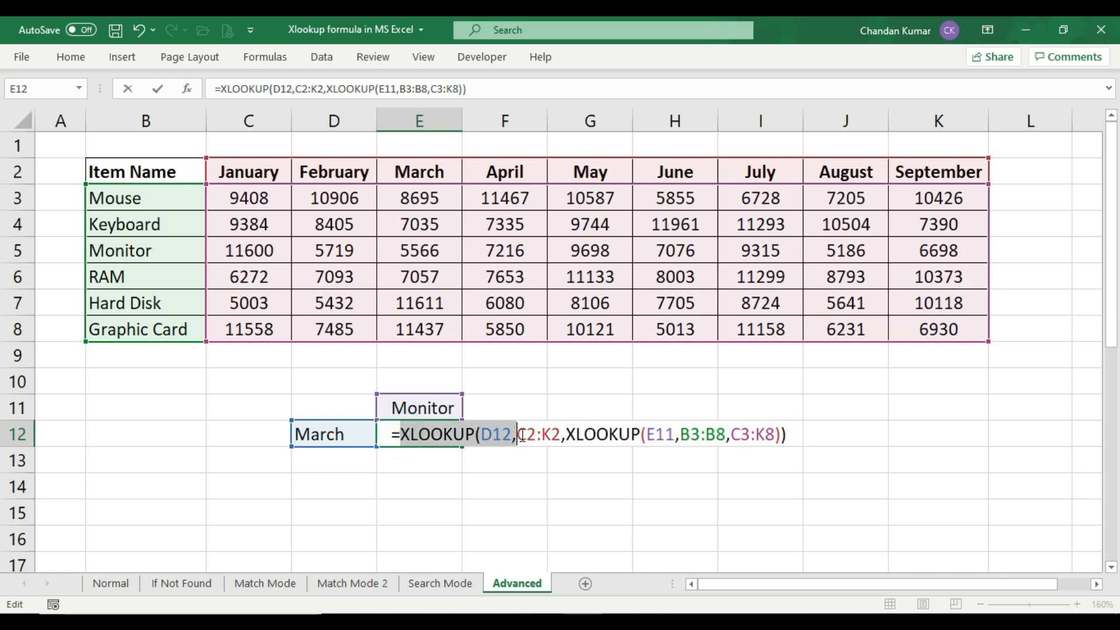
{"action": "left_click", "coordinate": [794, 431]}
{"action": "key", "text": "Return"}
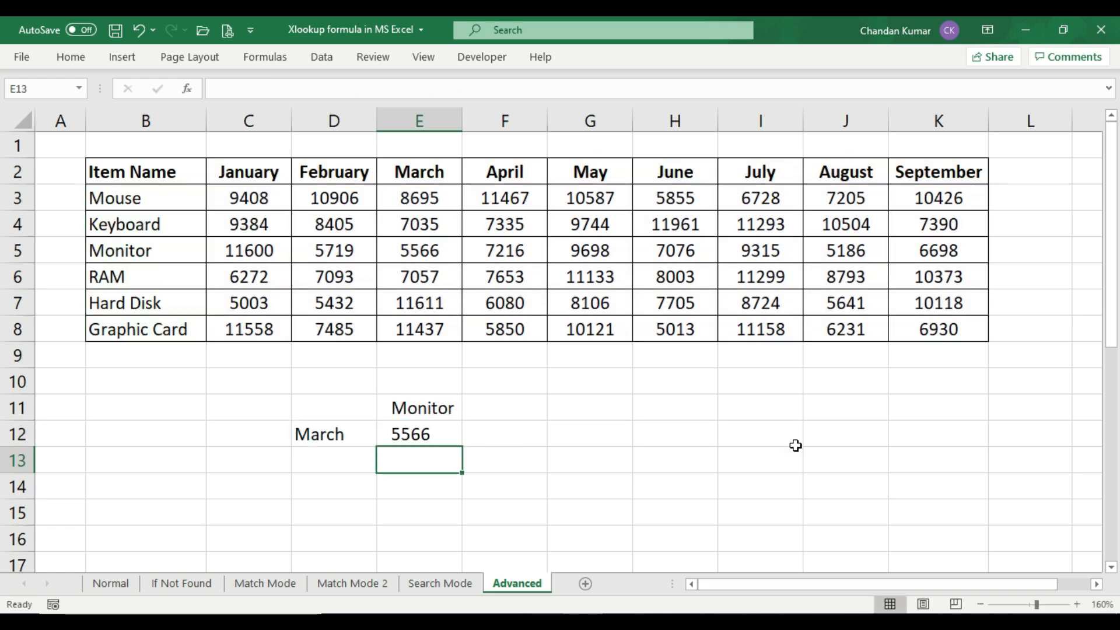
Check the E12 result against the table cell where the Monitor row meets the March column
{"action": "left_click", "coordinate": [412, 434]}
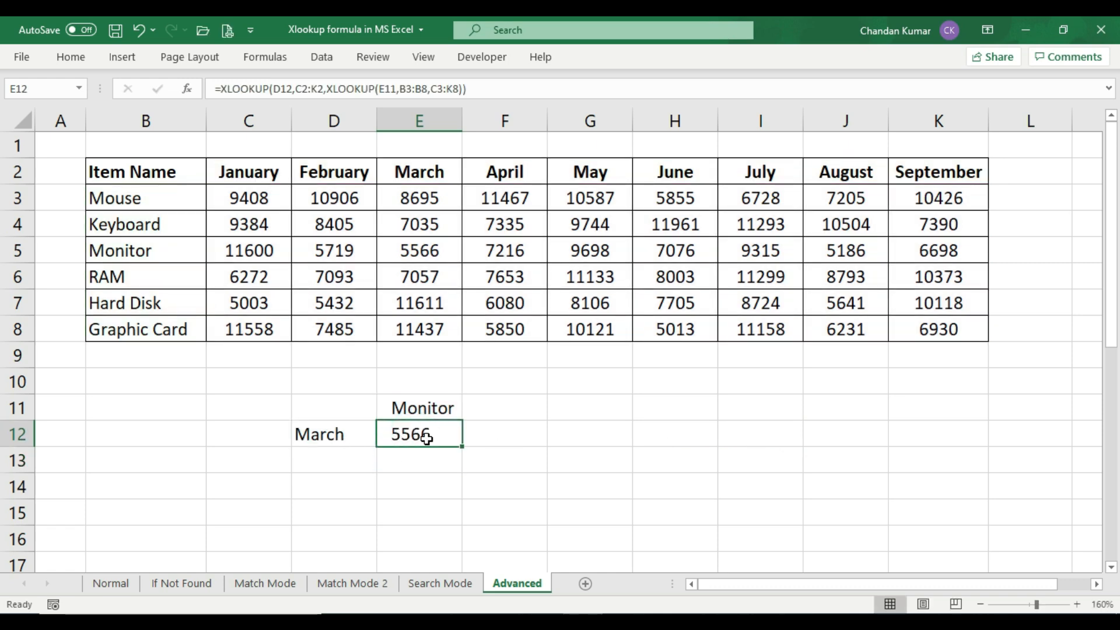
{"action": "left_click", "coordinate": [440, 439]}
{"action": "left_click", "coordinate": [167, 250]}
{"action": "left_click_drag", "start_coordinate": [168, 250], "coordinate": [438, 250]}
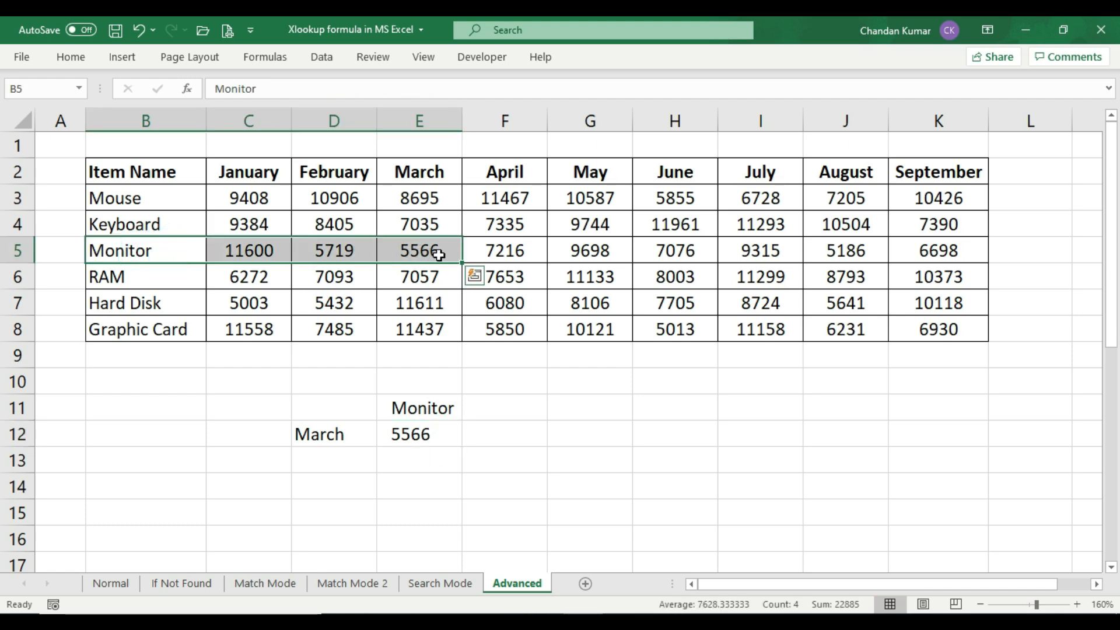
{"action": "left_click", "coordinate": [446, 249]}
{"action": "left_click_drag", "start_coordinate": [438, 170], "coordinate": [443, 250]}
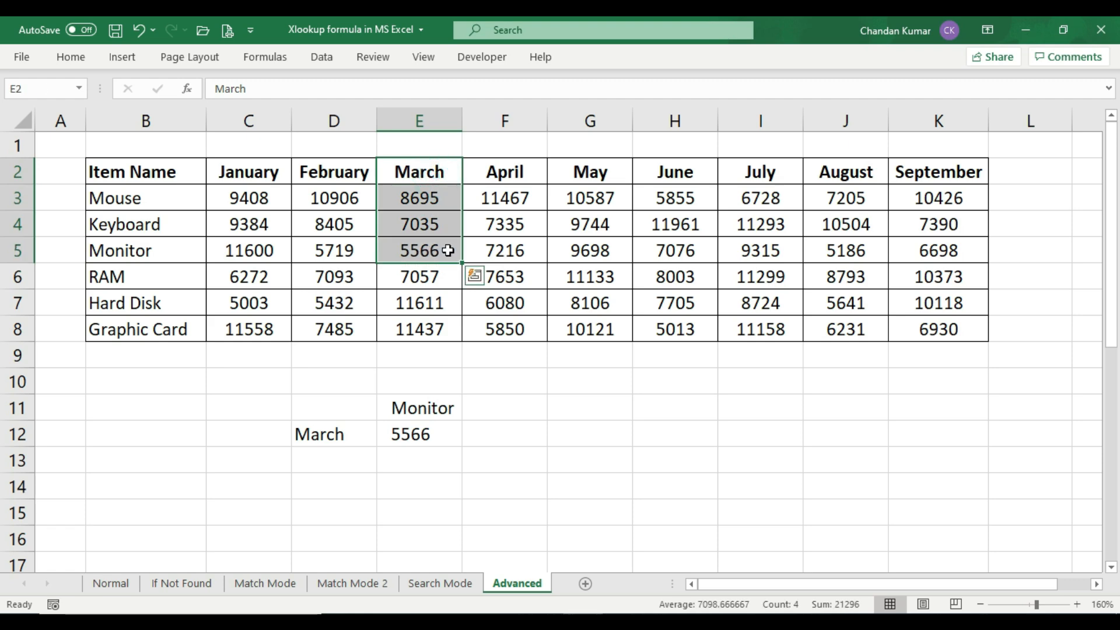
{"action": "left_click", "coordinate": [447, 250]}
{"action": "left_click", "coordinate": [431, 437]}
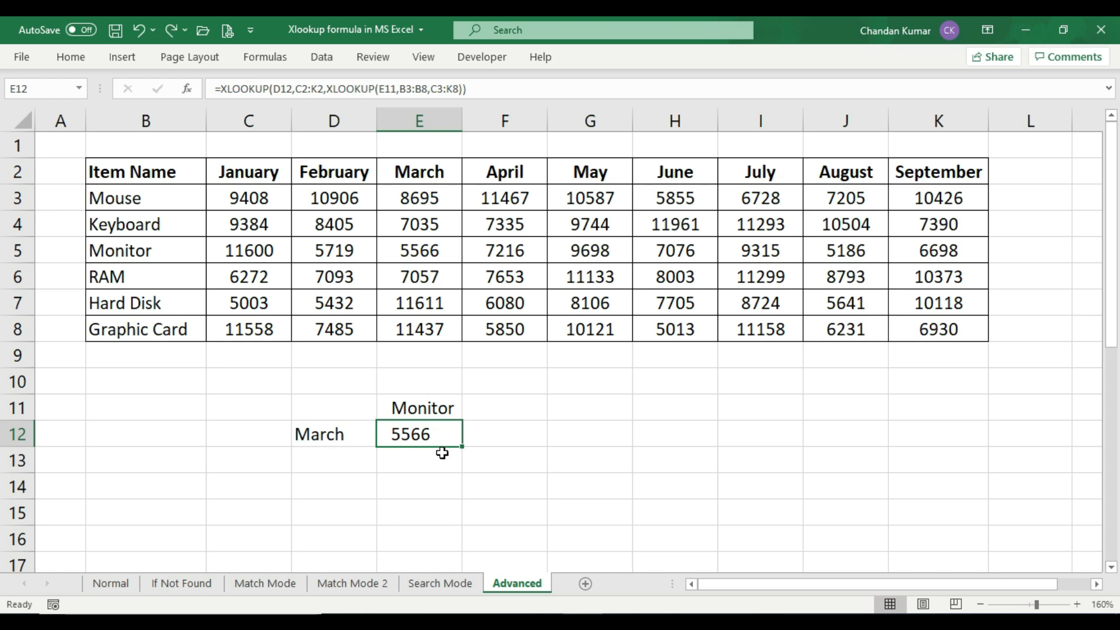
Change the item name in E11 to RAM and check the E12 result against the RAM row's March amount
{"action": "left_click", "coordinate": [430, 402]}
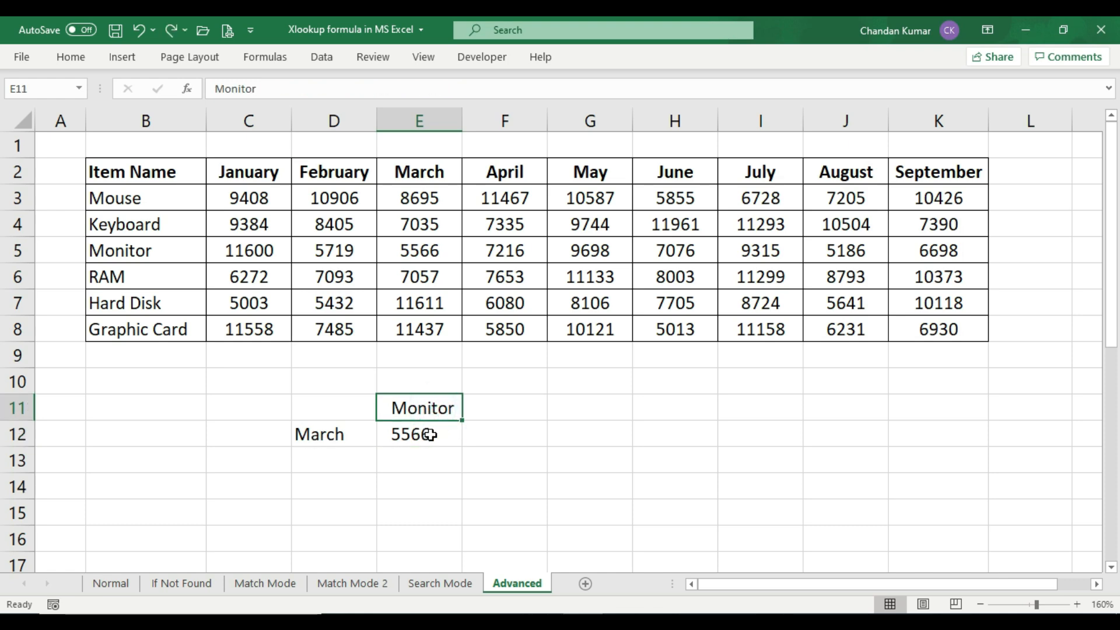
{"action": "left_click", "coordinate": [428, 435]}
{"action": "left_click", "coordinate": [430, 408]}
{"action": "type", "text": "RAM"}
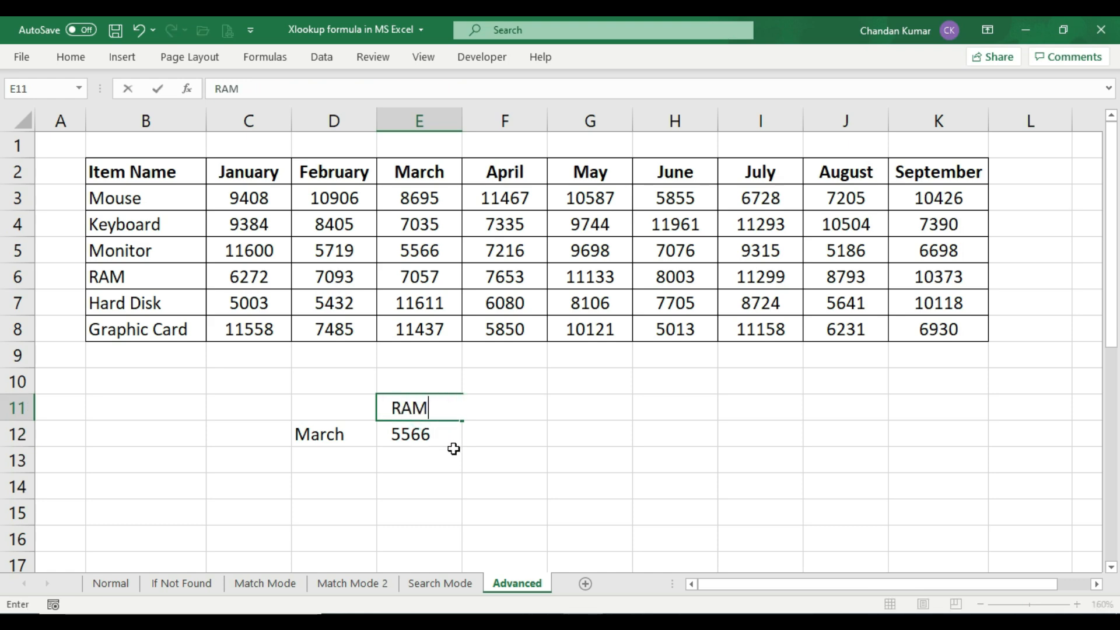
{"action": "key", "text": "Return"}
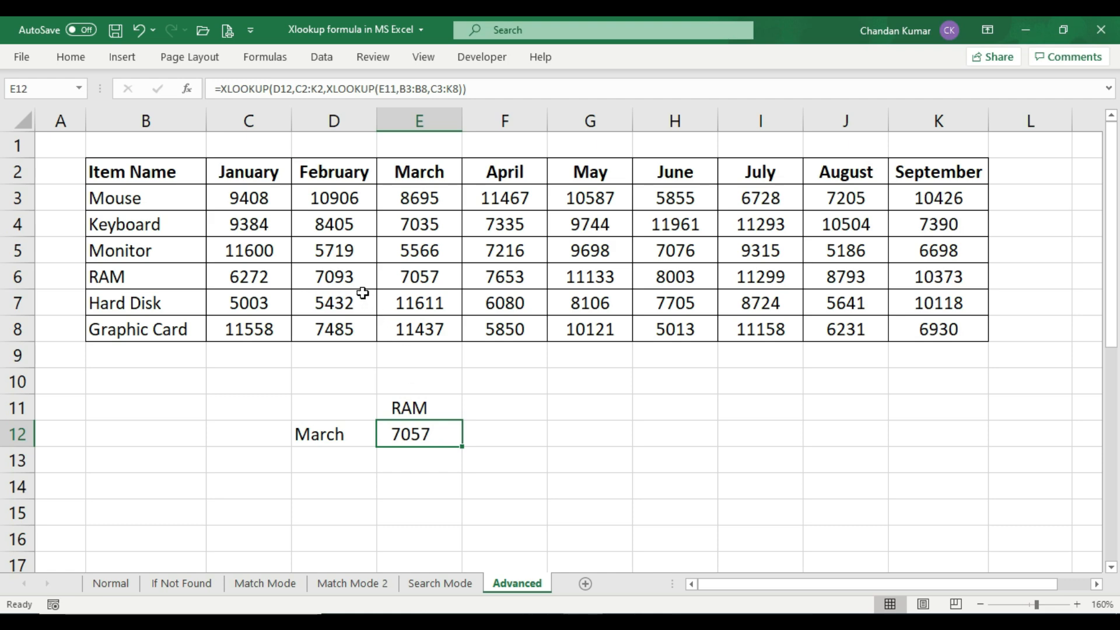
{"action": "left_click", "coordinate": [431, 276]}
{"action": "left_click_drag", "start_coordinate": [140, 278], "coordinate": [426, 279]}
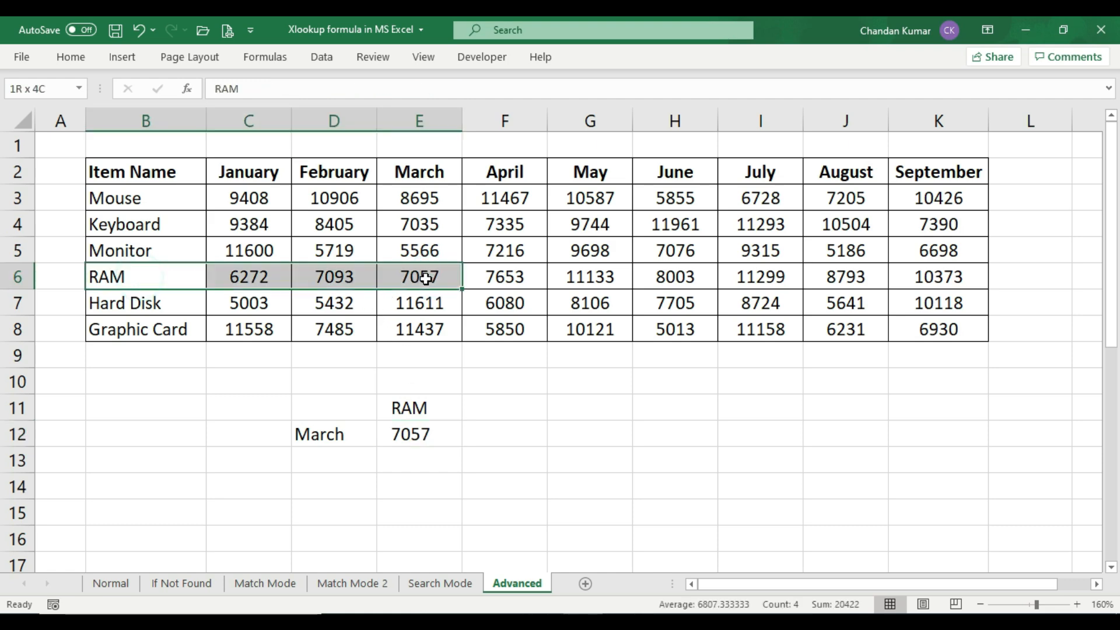
{"action": "left_click_drag", "start_coordinate": [425, 173], "coordinate": [430, 257]}
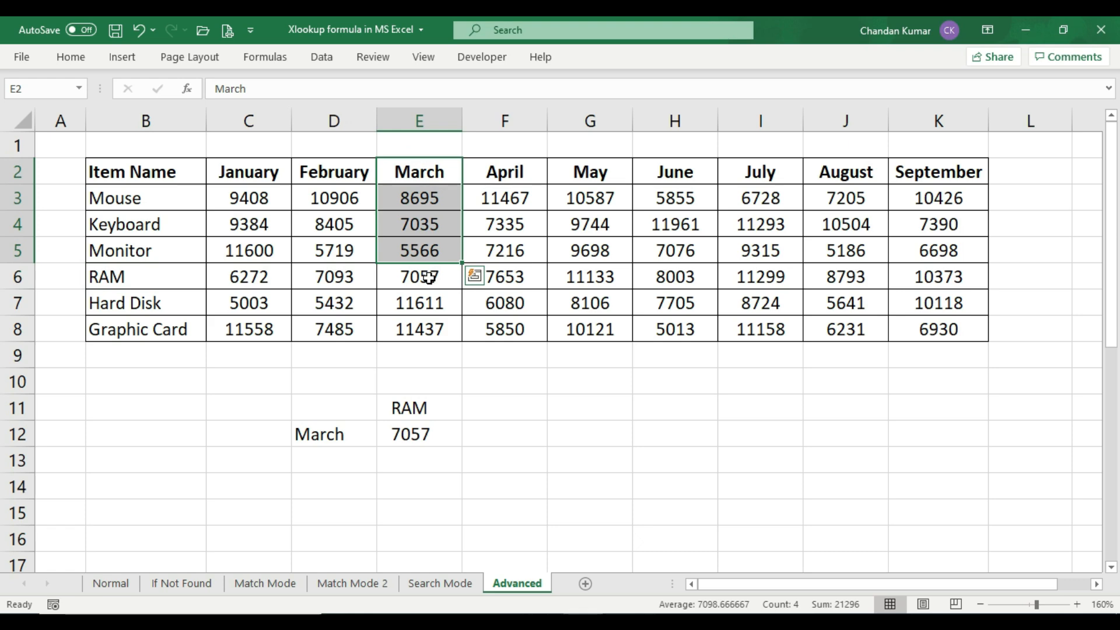
{"action": "left_click", "coordinate": [431, 278]}
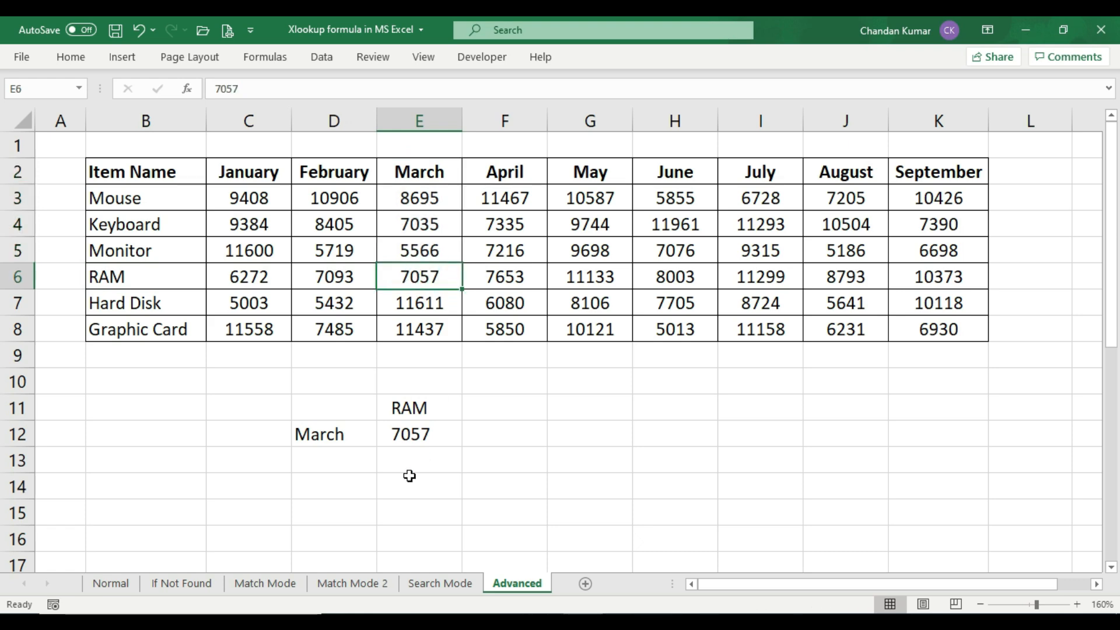
{"action": "left_click", "coordinate": [412, 439]}
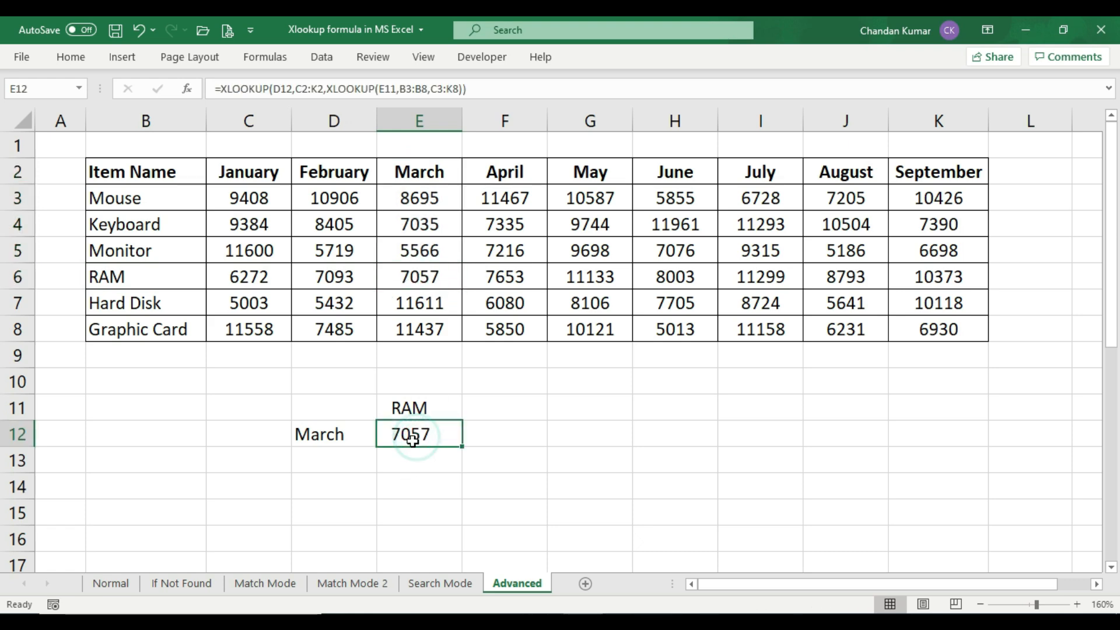
Change the item name in E11 to Keyboard and check the E12 result against the Keyboard row's March amount
{"action": "left_click", "coordinate": [420, 405]}
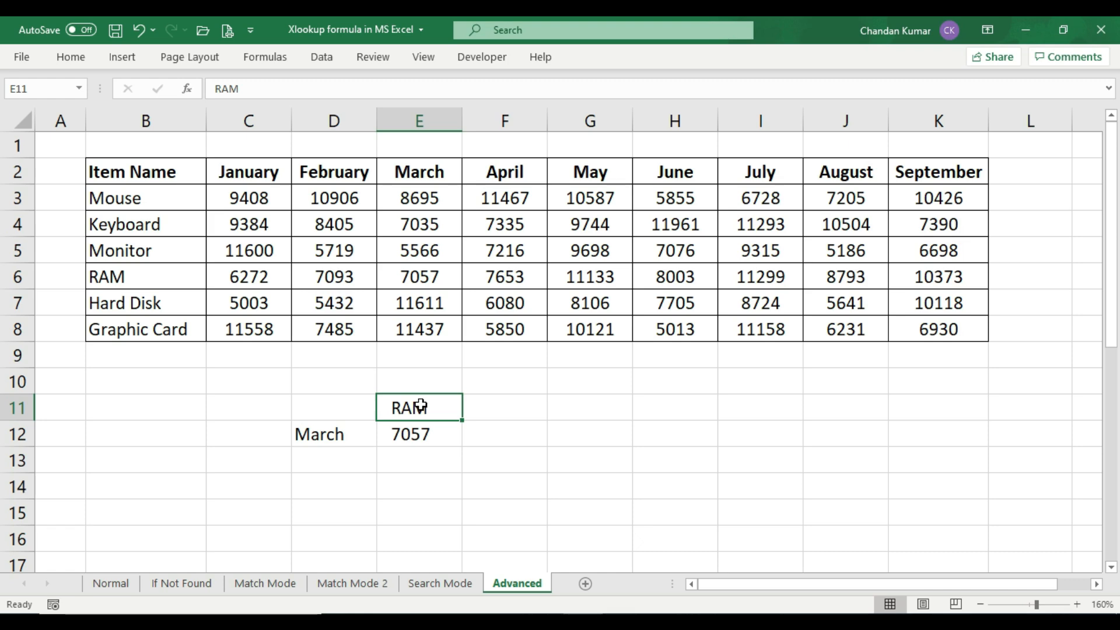
{"action": "type", "text": "Keyboa"}
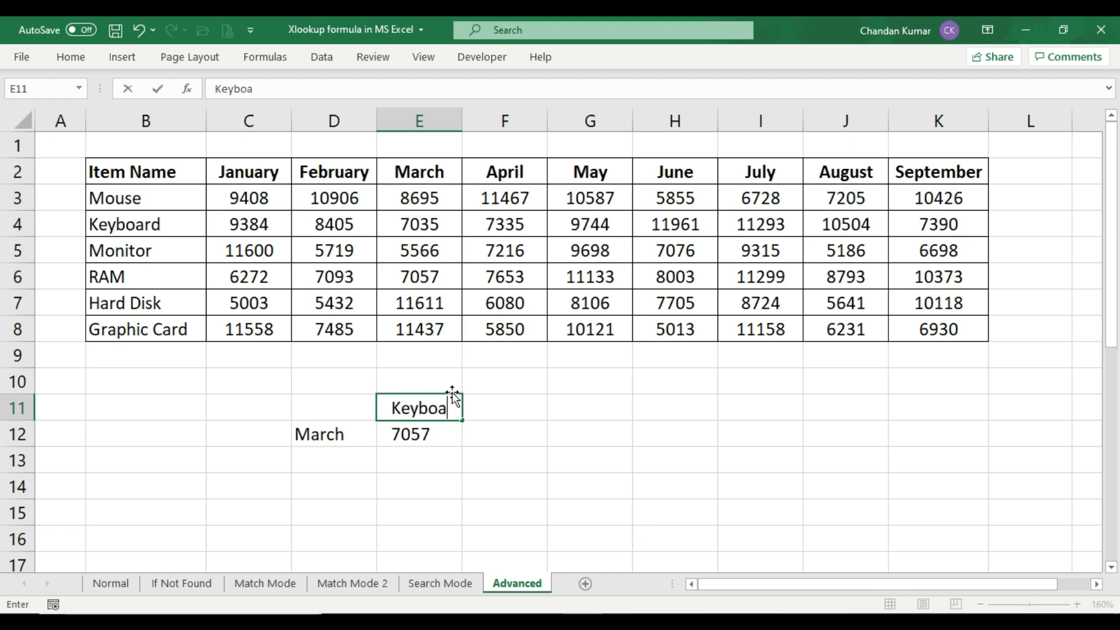
{"action": "type", "text": "rd"}
{"action": "key", "text": "Return"}
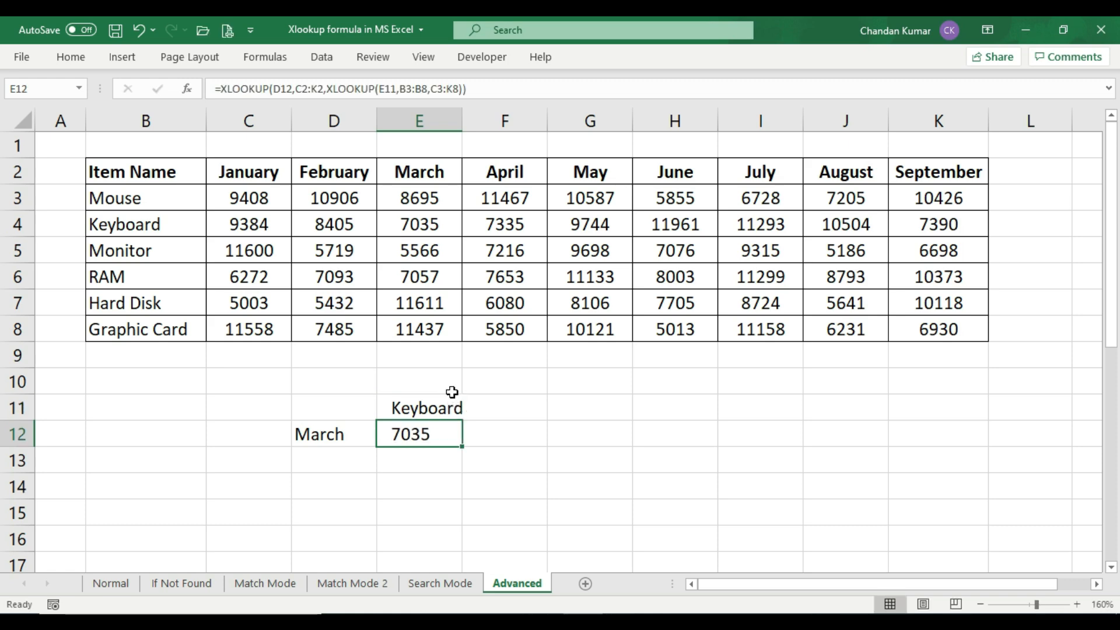
{"action": "left_click", "coordinate": [440, 433]}
{"action": "left_click_drag", "start_coordinate": [144, 224], "coordinate": [408, 224]}
{"action": "left_click", "coordinate": [440, 227]}
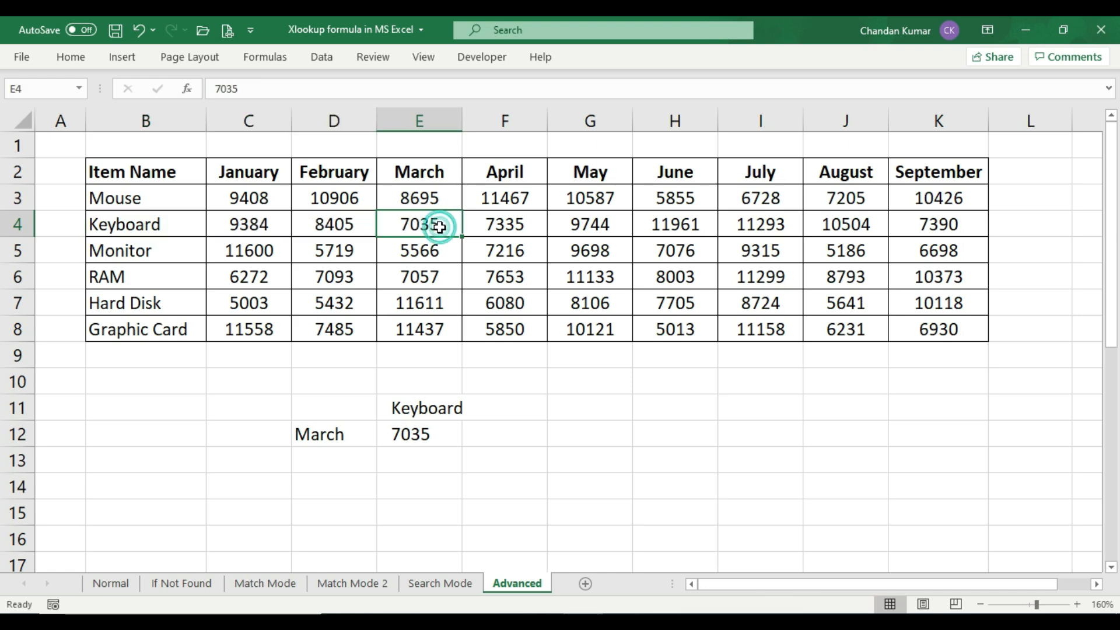
{"action": "left_click_drag", "start_coordinate": [438, 173], "coordinate": [440, 225]}
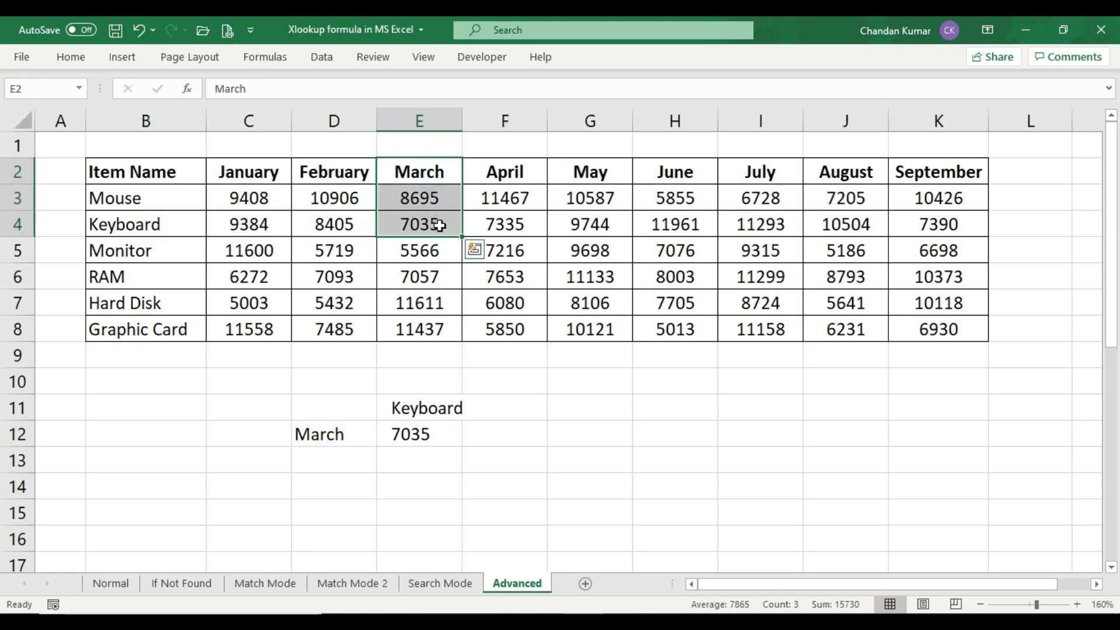
{"action": "left_click", "coordinate": [439, 226]}
Change the month in D12 to August and check the E12 result against the Keyboard row's August amount
{"action": "left_click", "coordinate": [322, 440]}
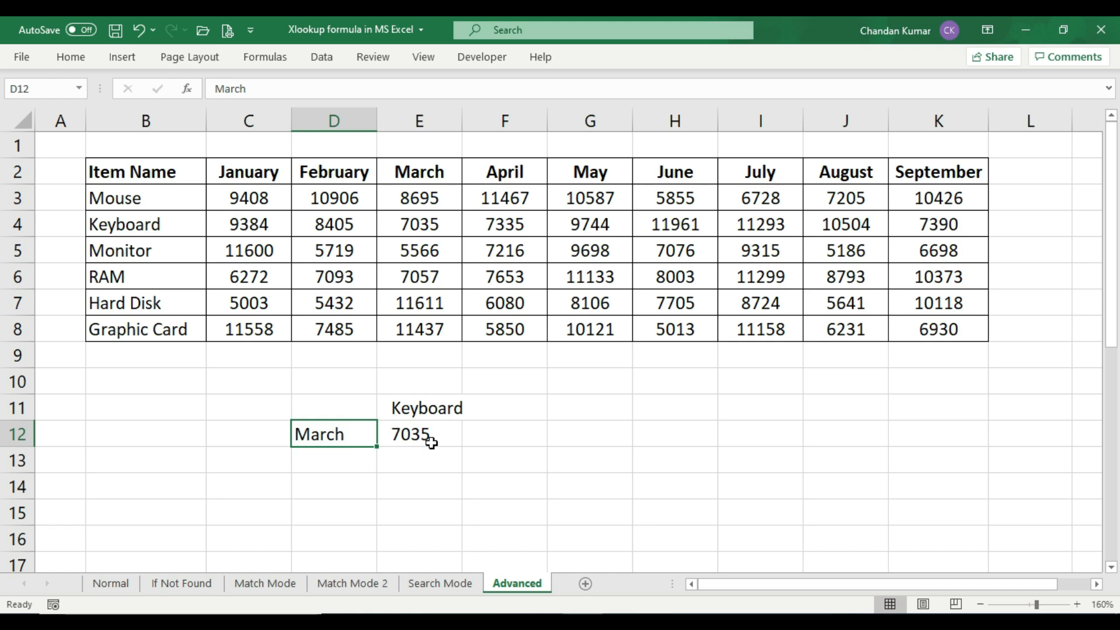
{"action": "left_click", "coordinate": [431, 437]}
{"action": "left_click", "coordinate": [341, 433]}
{"action": "type", "text": "August"}
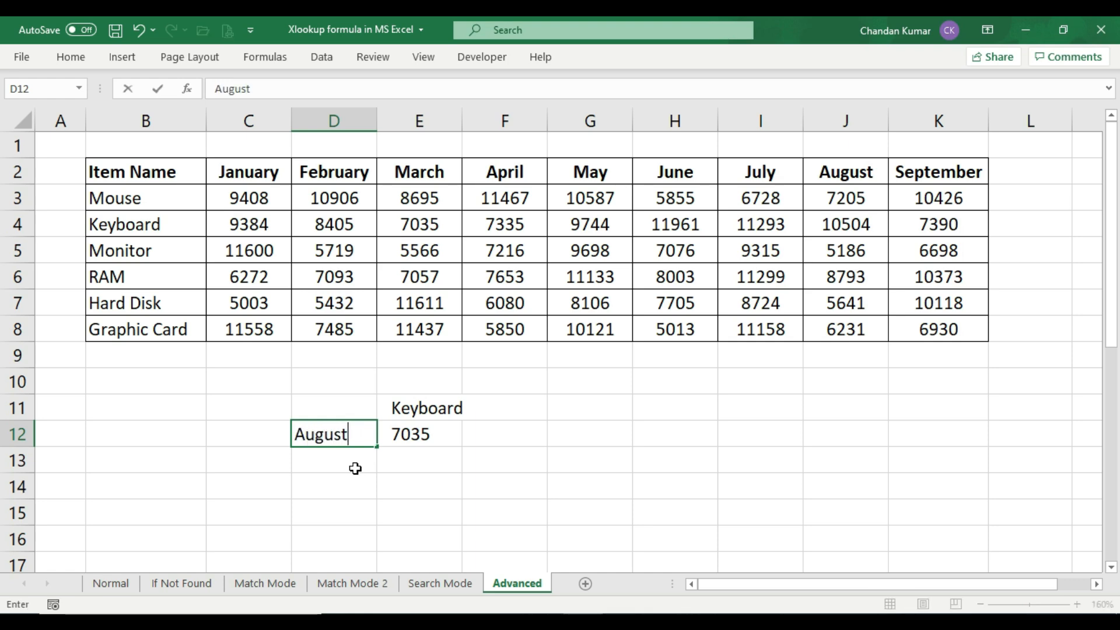
{"action": "key", "text": "Return"}
{"action": "left_click", "coordinate": [423, 434]}
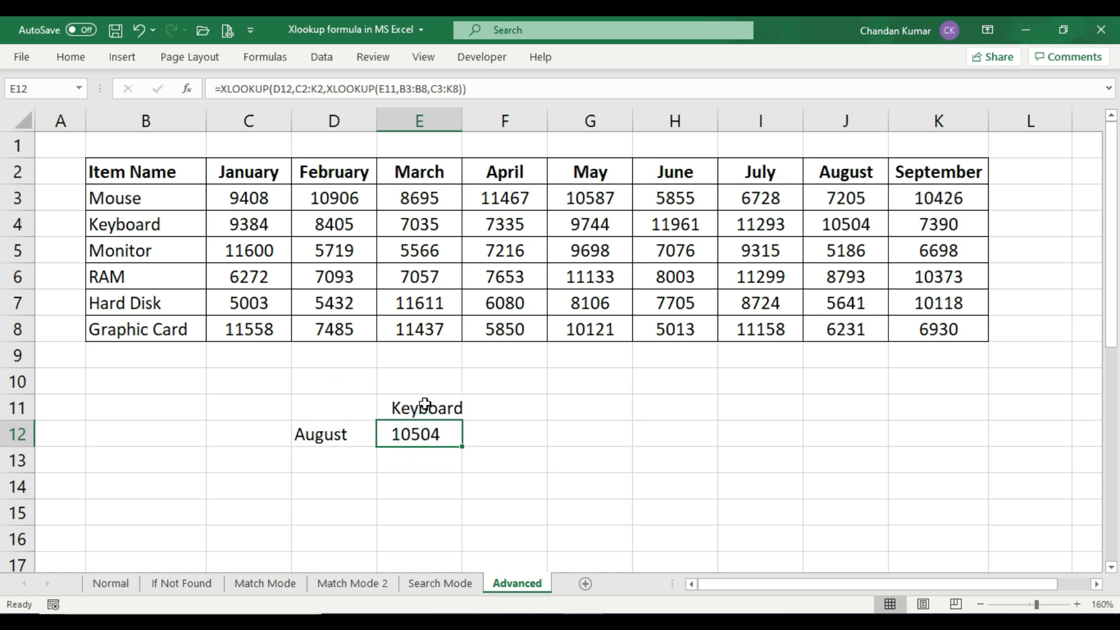
{"action": "left_click_drag", "start_coordinate": [88, 226], "coordinate": [865, 226]}
{"action": "left_click", "coordinate": [865, 226]}
{"action": "left_click_drag", "start_coordinate": [858, 175], "coordinate": [850, 225]}
{"action": "left_click", "coordinate": [844, 226]}
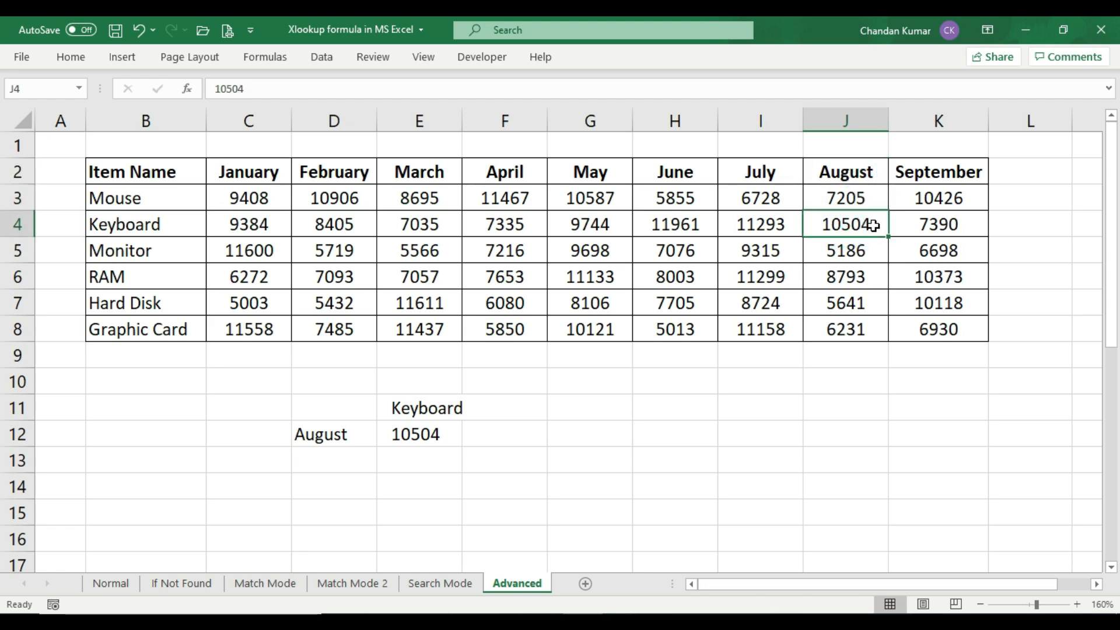
{"action": "left_click", "coordinate": [430, 434]}
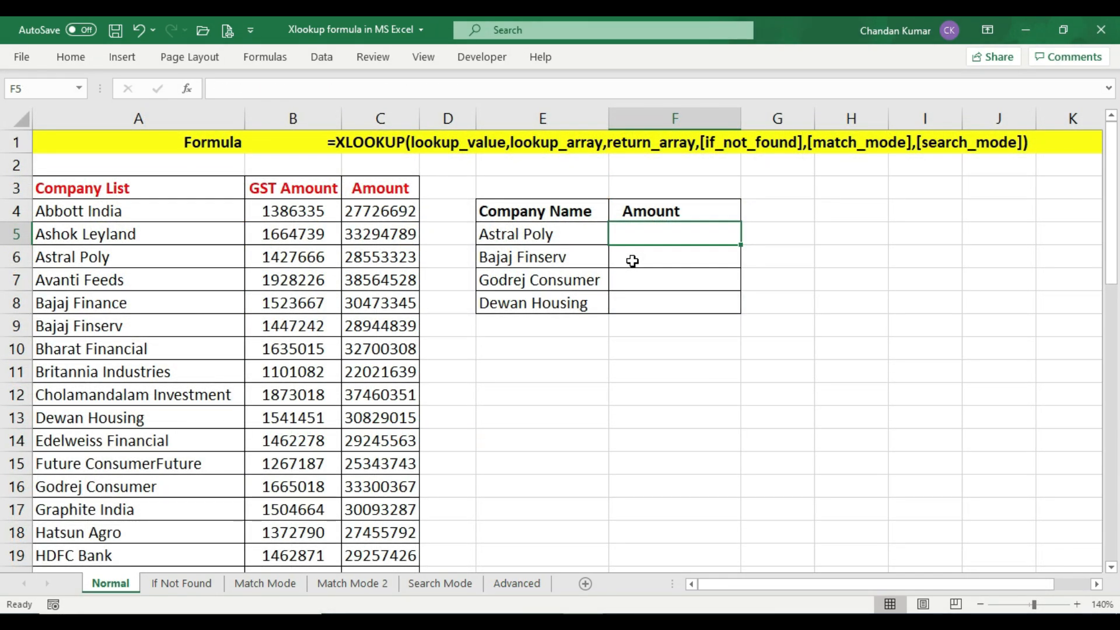
On the Normal sheet, review the XLOOKUP syntax in row 1 and start an XLOOKUP formula in F5 with E5 as the lookup value
{"action": "left_click", "coordinate": [563, 147]}
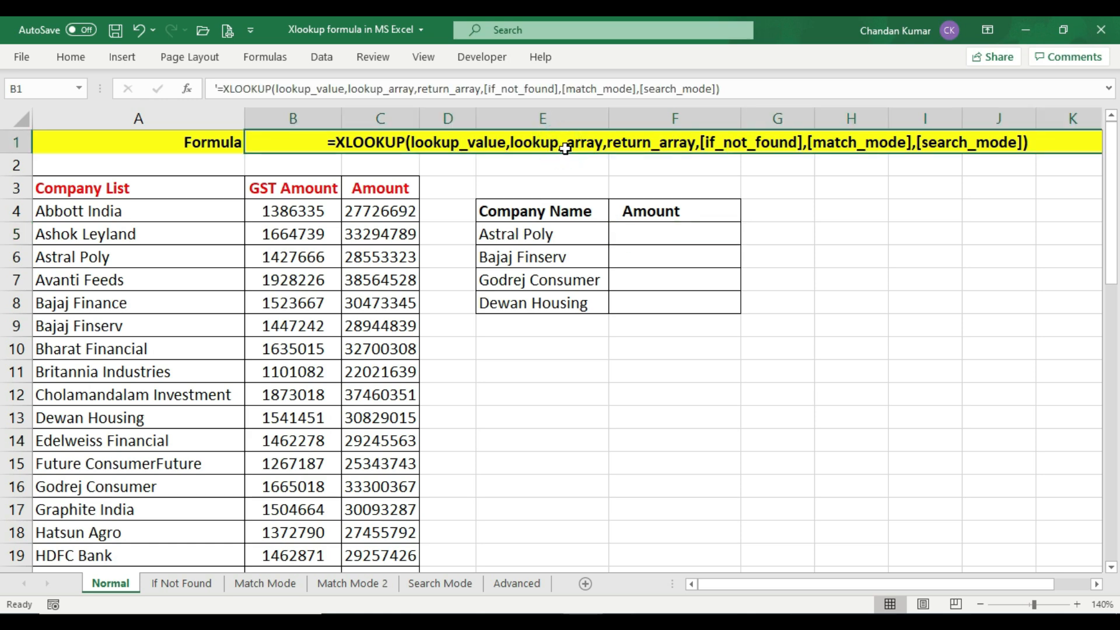
{"action": "left_click", "coordinate": [649, 144]}
{"action": "left_click", "coordinate": [641, 231]}
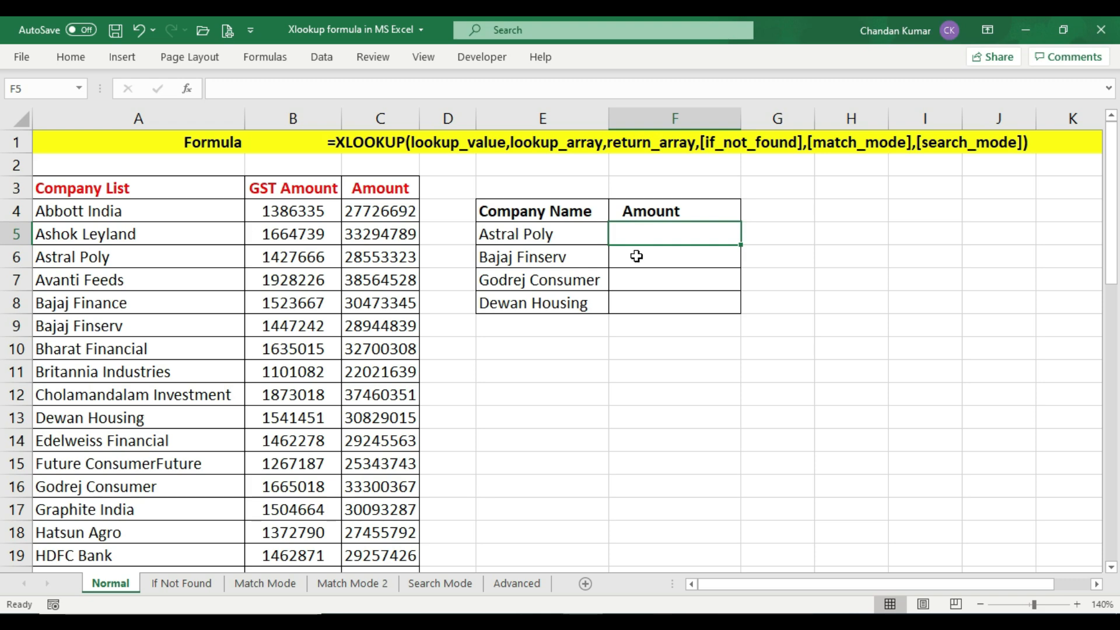
{"action": "left_click", "coordinate": [569, 236]}
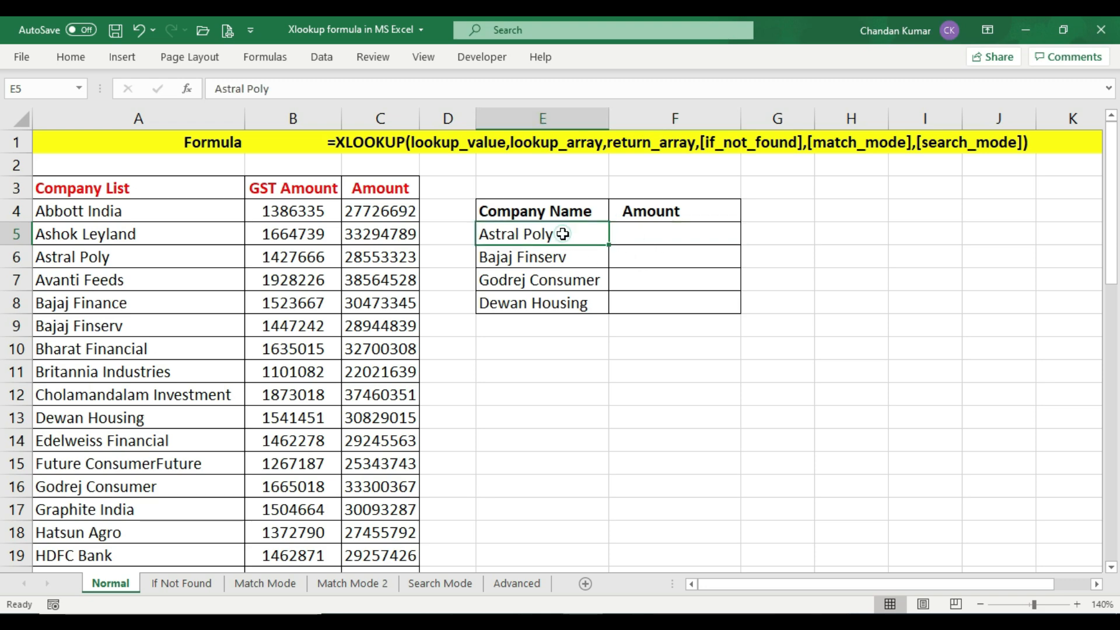
{"action": "left_click", "coordinate": [648, 240]}
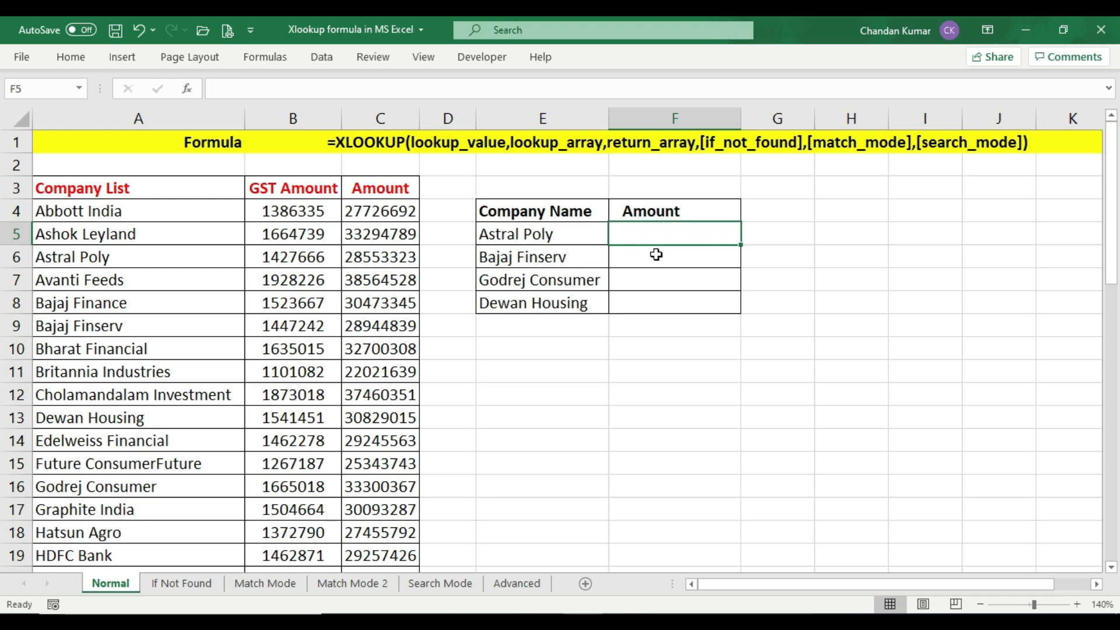
{"action": "type", "text": "=xl"}
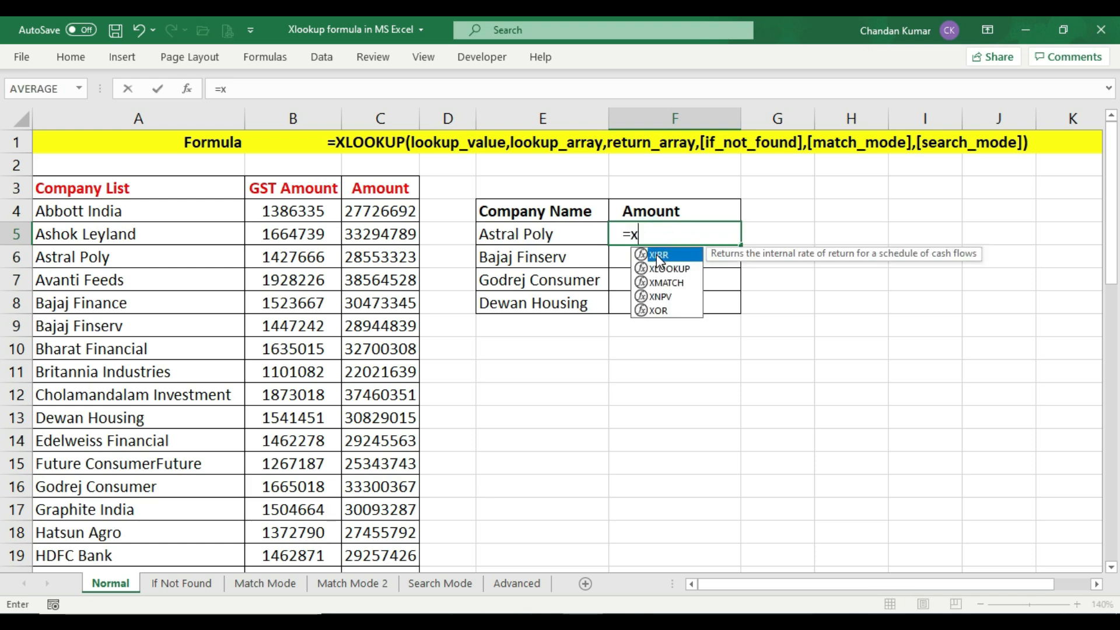
{"action": "double_click", "coordinate": [696, 262]}
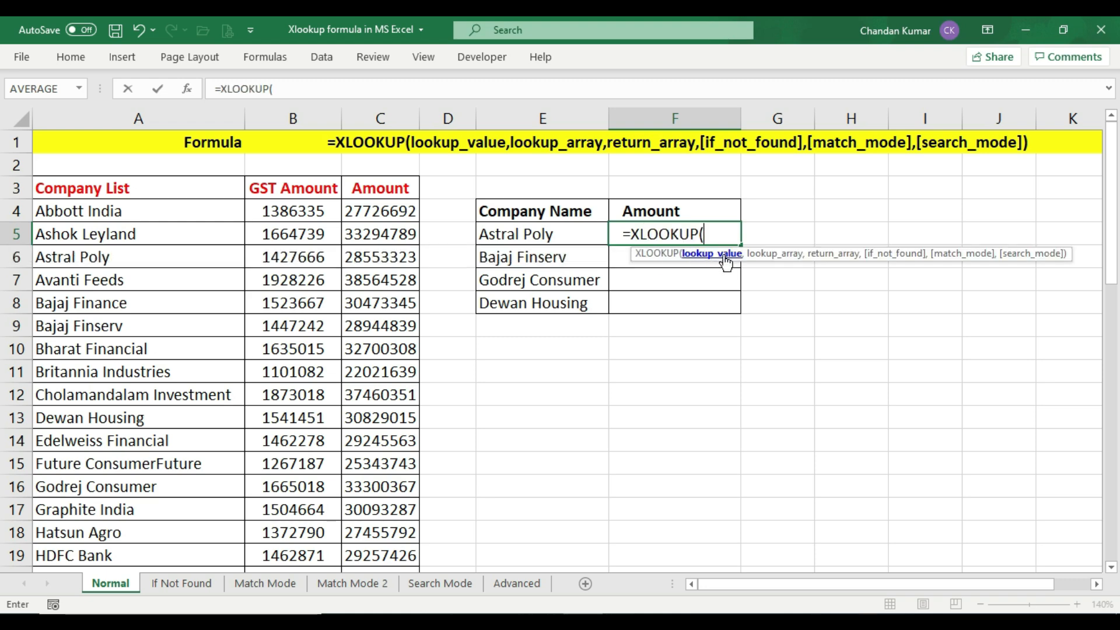
{"action": "left_click", "coordinate": [533, 233]}
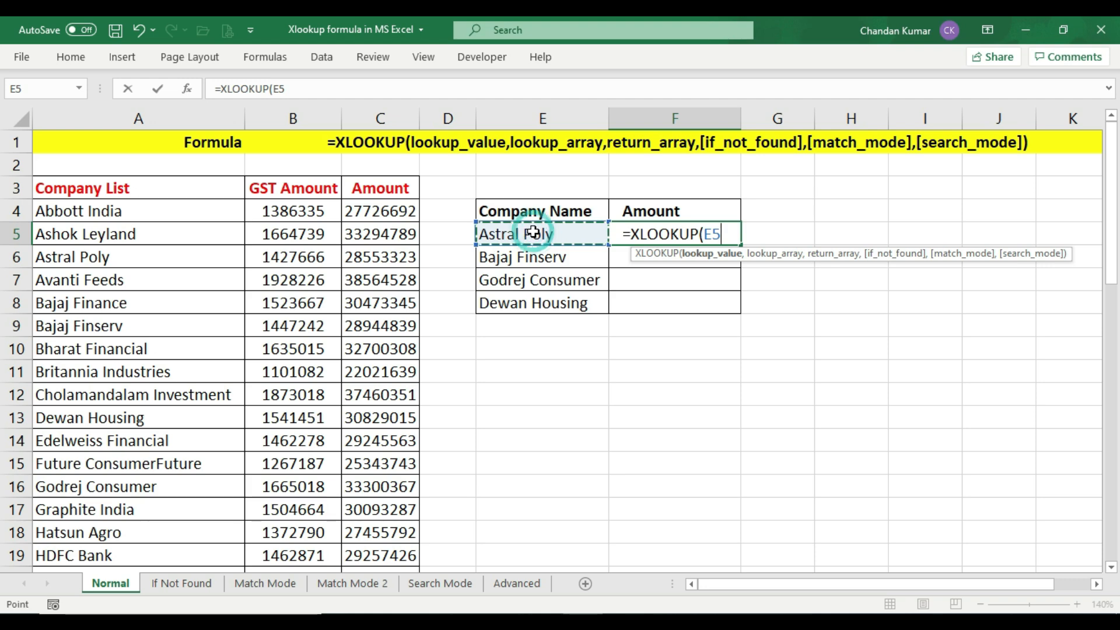
{"action": "type", "text": ","}
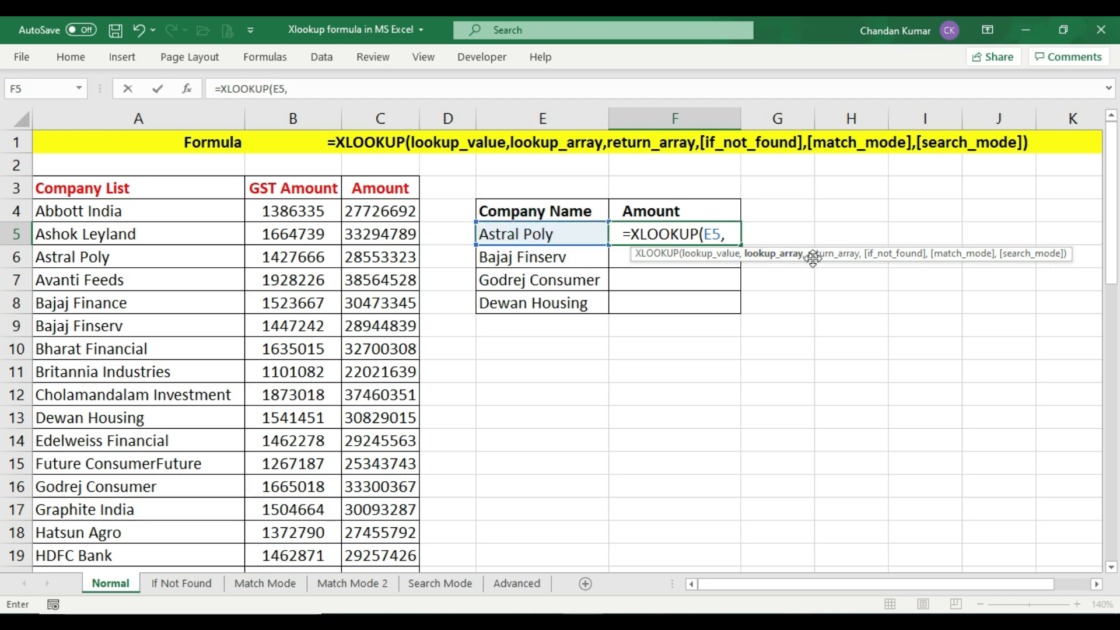
Add the company list A3:A51 as the lookup array of the F5 formula and make it absolute, $A$3:$A$51
{"action": "left_click", "coordinate": [185, 188]}
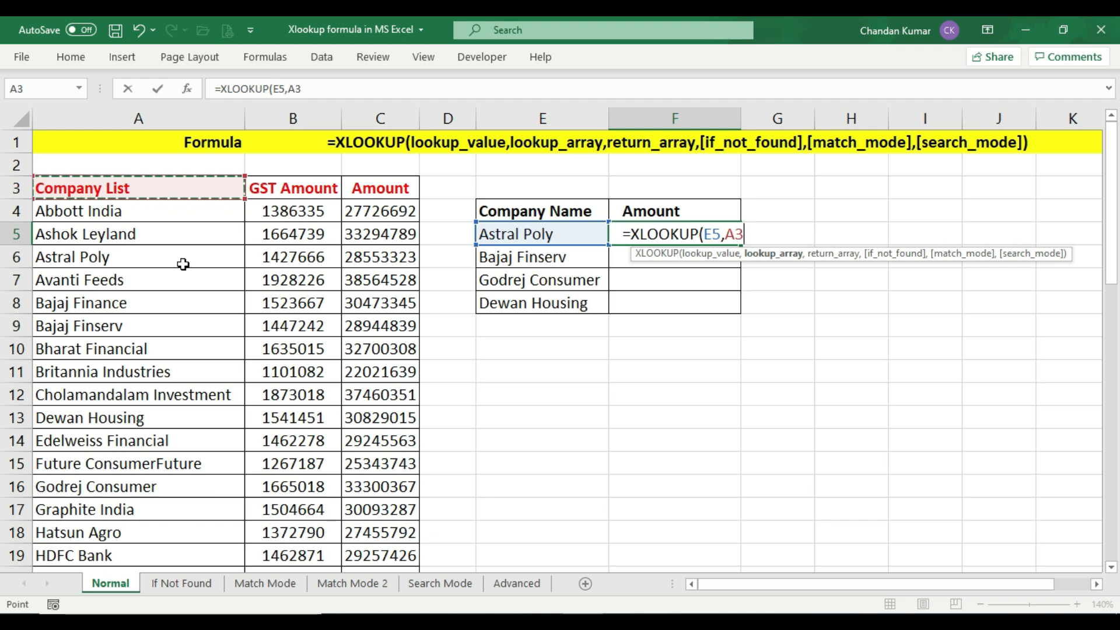
{"action": "key", "text": "ctrl+shift+Down"}
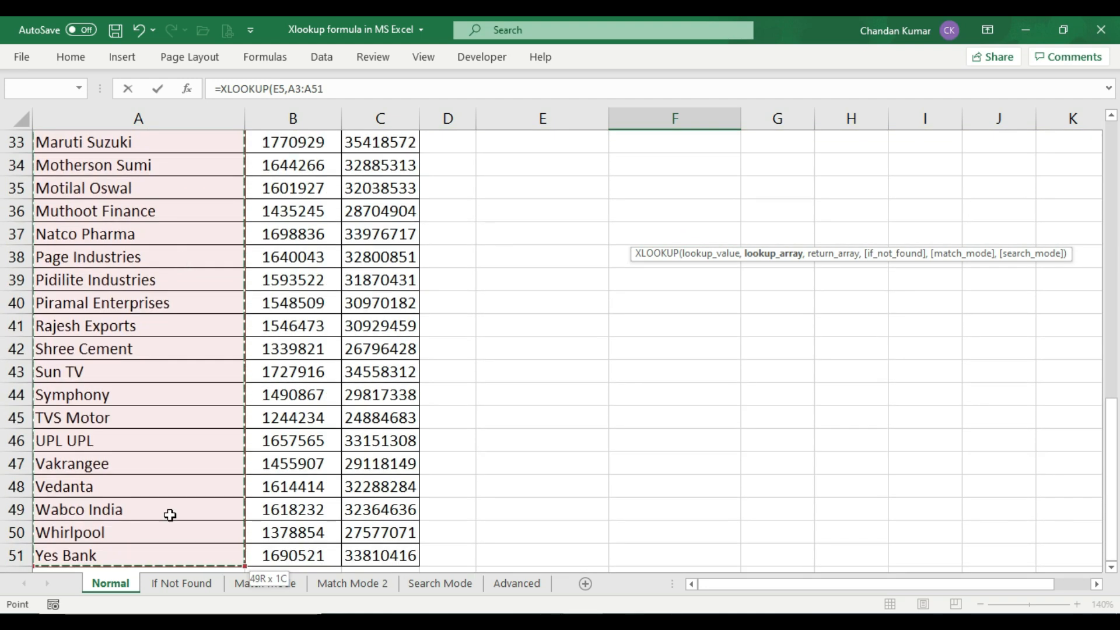
{"action": "scroll", "coordinate": [297, 500], "scroll_direction": "up", "scroll_amount": 11}
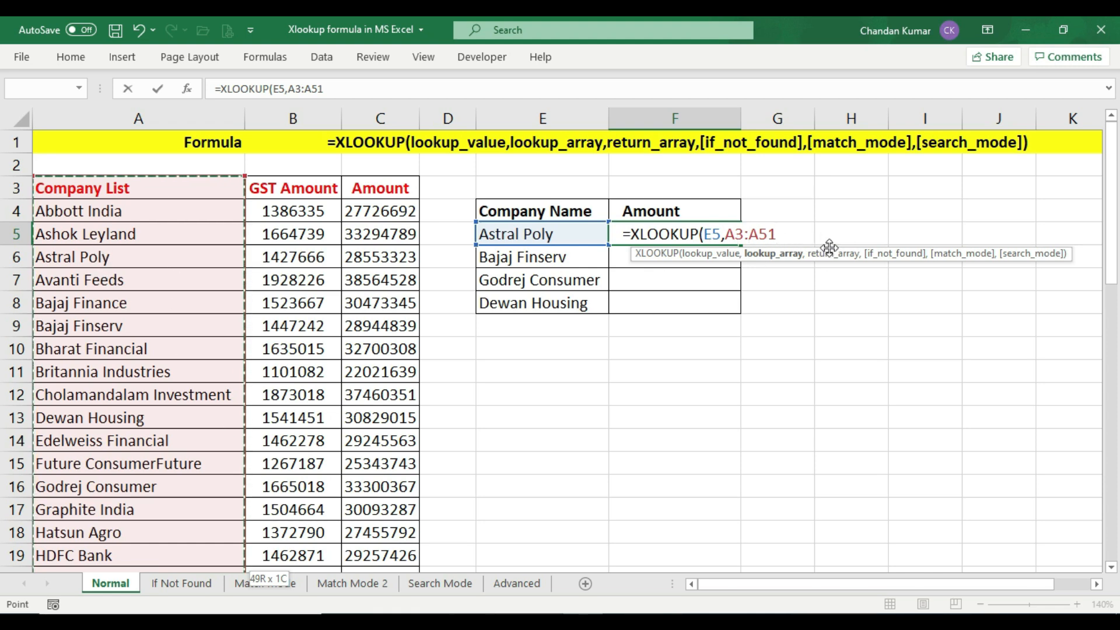
{"action": "key", "text": "F4"}
{"action": "key", "text": "F4"}
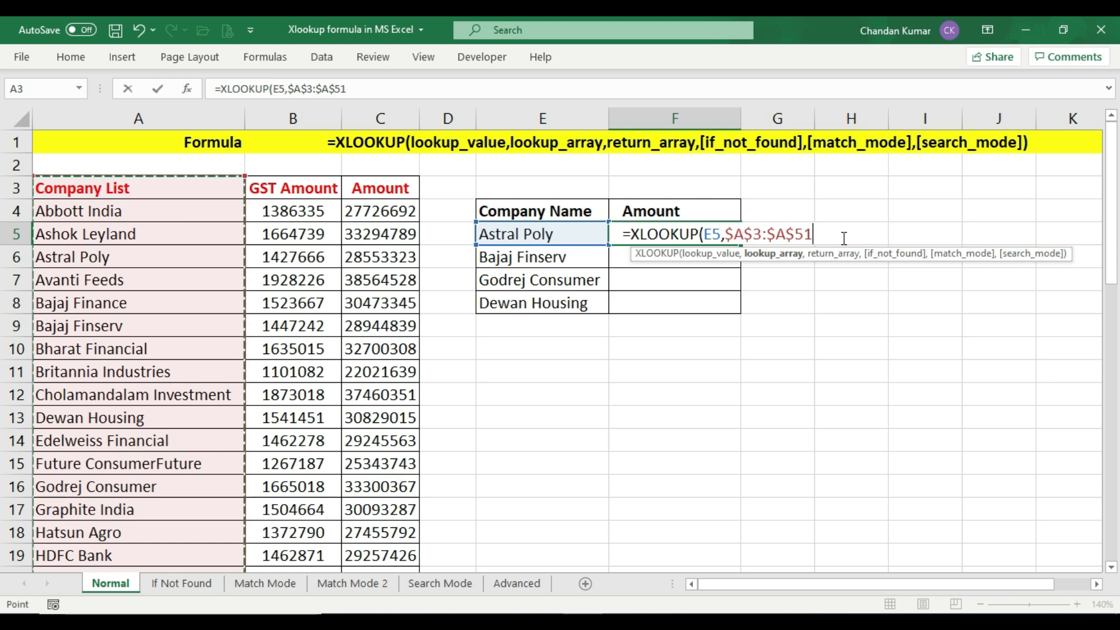
{"action": "type", "text": ","}
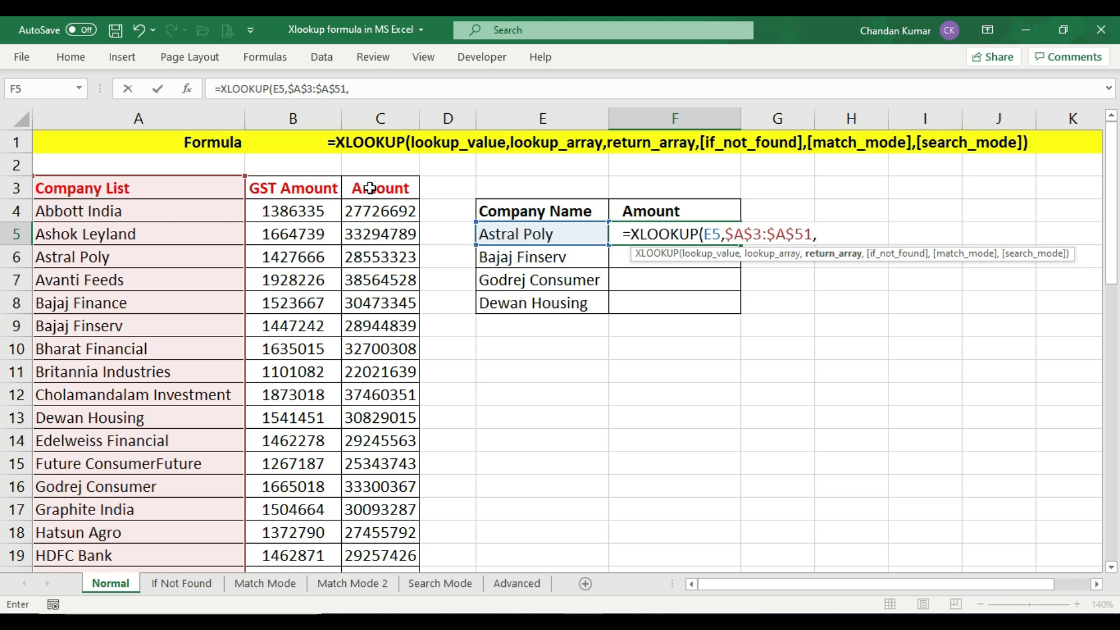
Add the Amount column as the absolute return array $C$3:$C$51 and commit the F5 formula
{"action": "left_click", "coordinate": [370, 187]}
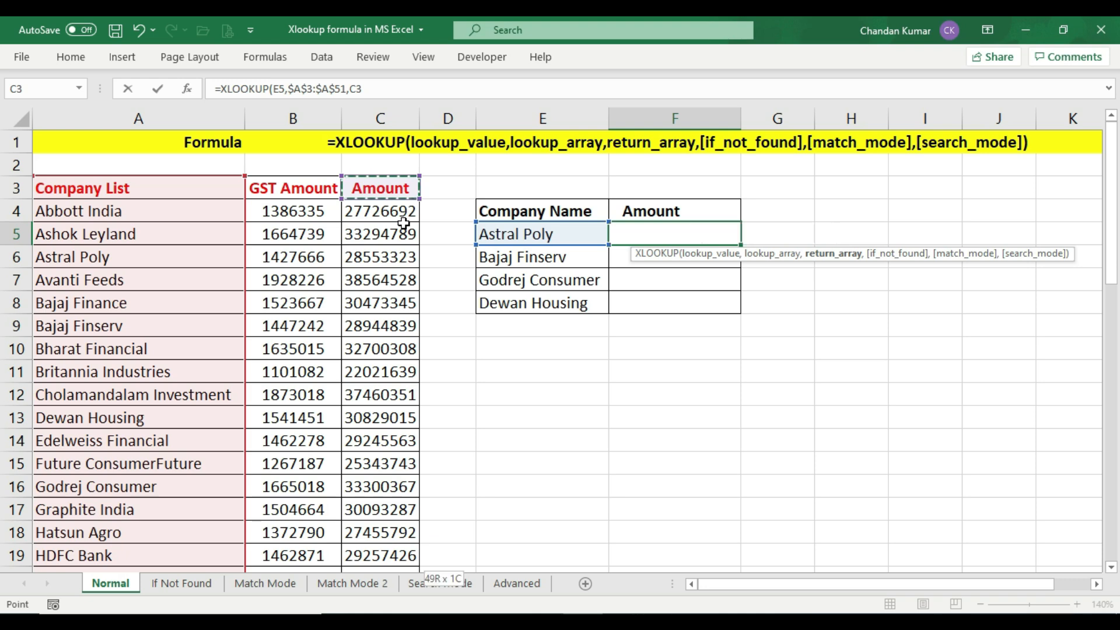
{"action": "key", "text": "ctrl+shift+Down"}
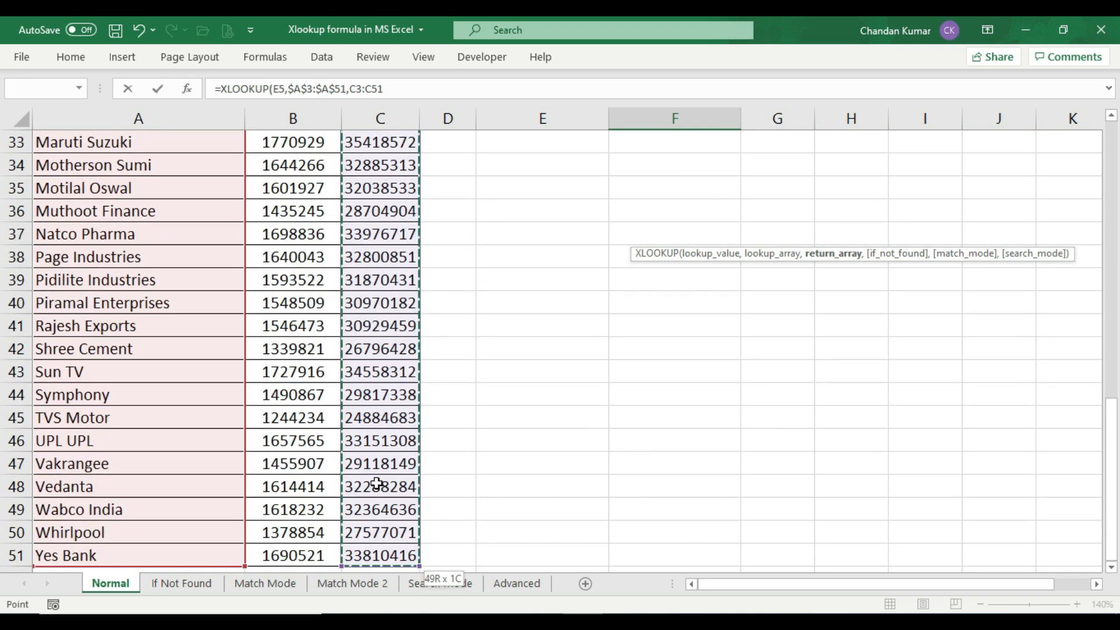
{"action": "scroll", "coordinate": [390, 475], "scroll_direction": "down", "scroll_amount": 6}
{"action": "scroll", "coordinate": [389, 470], "scroll_direction": "up", "scroll_amount": 17}
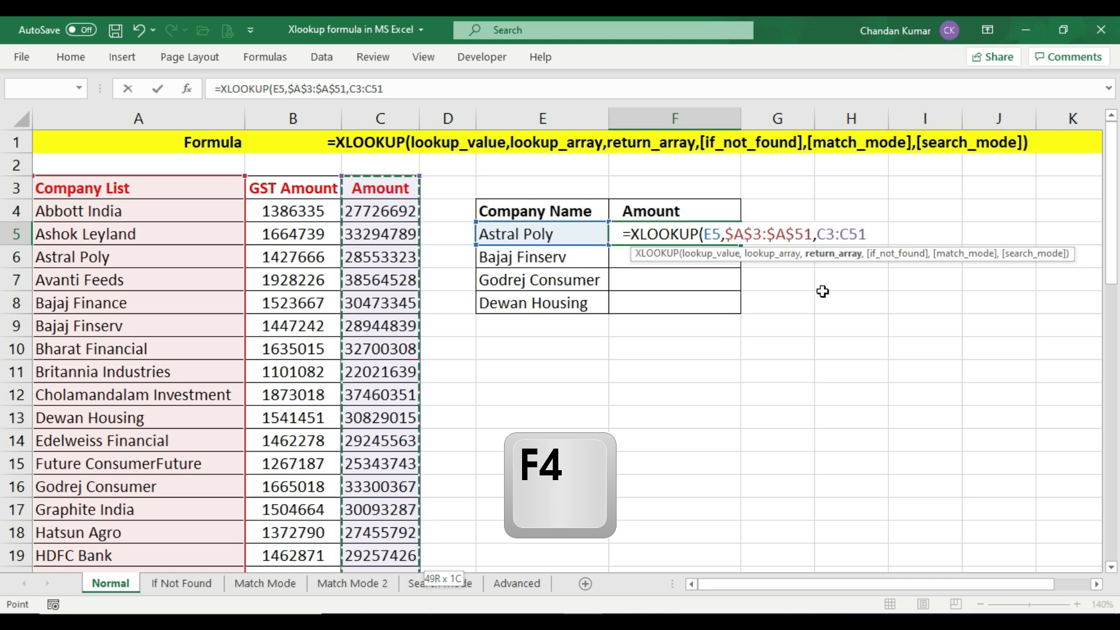
{"action": "key", "text": "F4"}
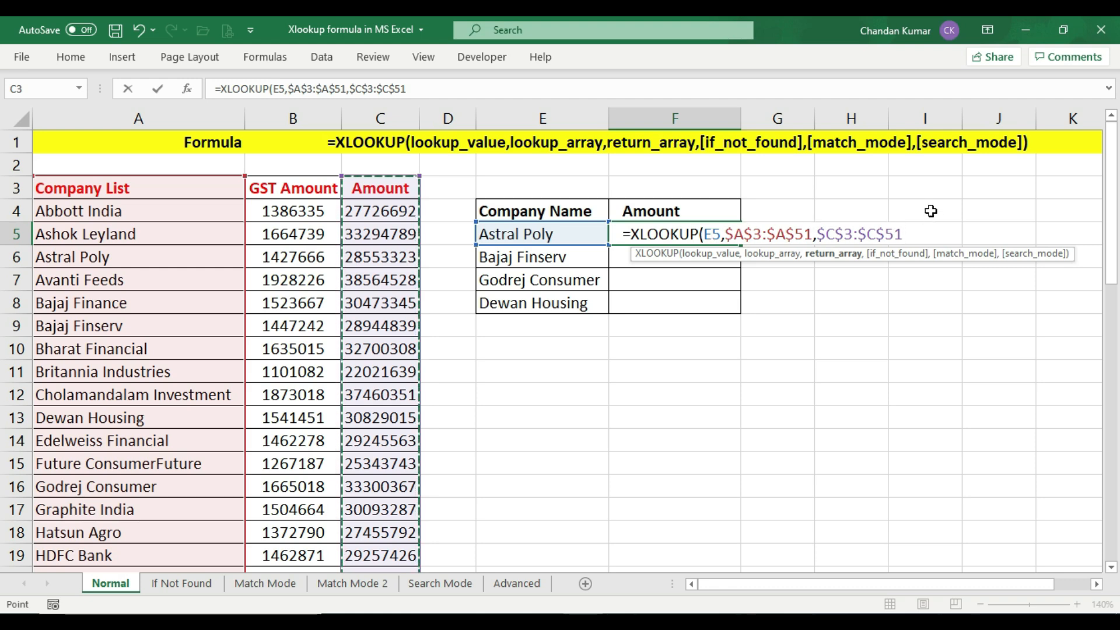
{"action": "type", "text": ")"}
{"action": "key", "text": "Return"}
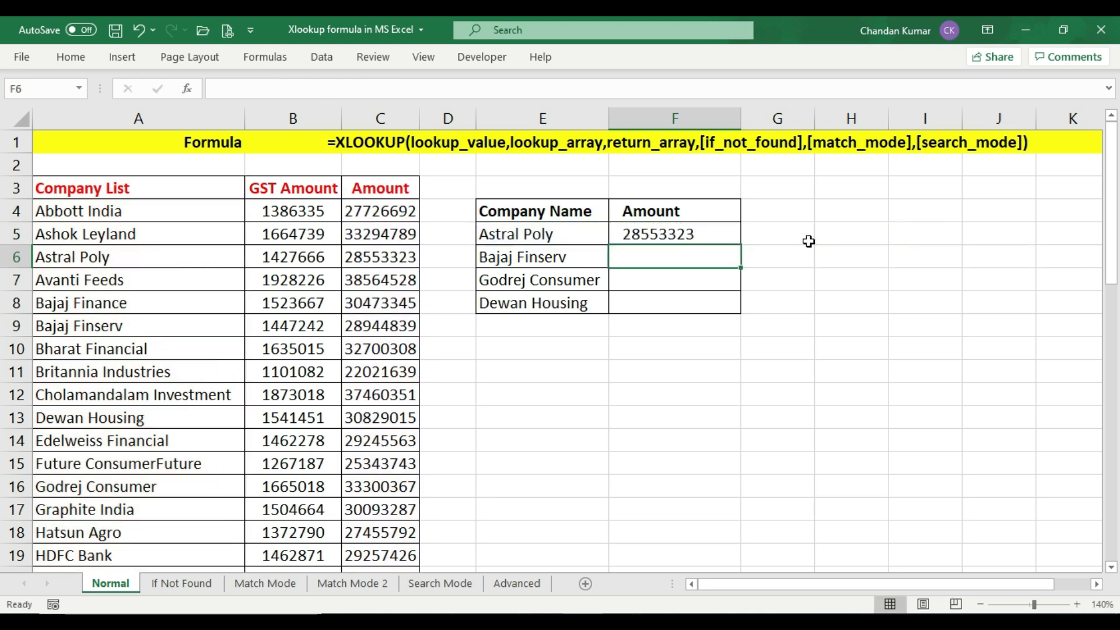
Check the F5 result against Astral Poly's amount in the company table and fill the formula down to F8
{"action": "left_click", "coordinate": [582, 236]}
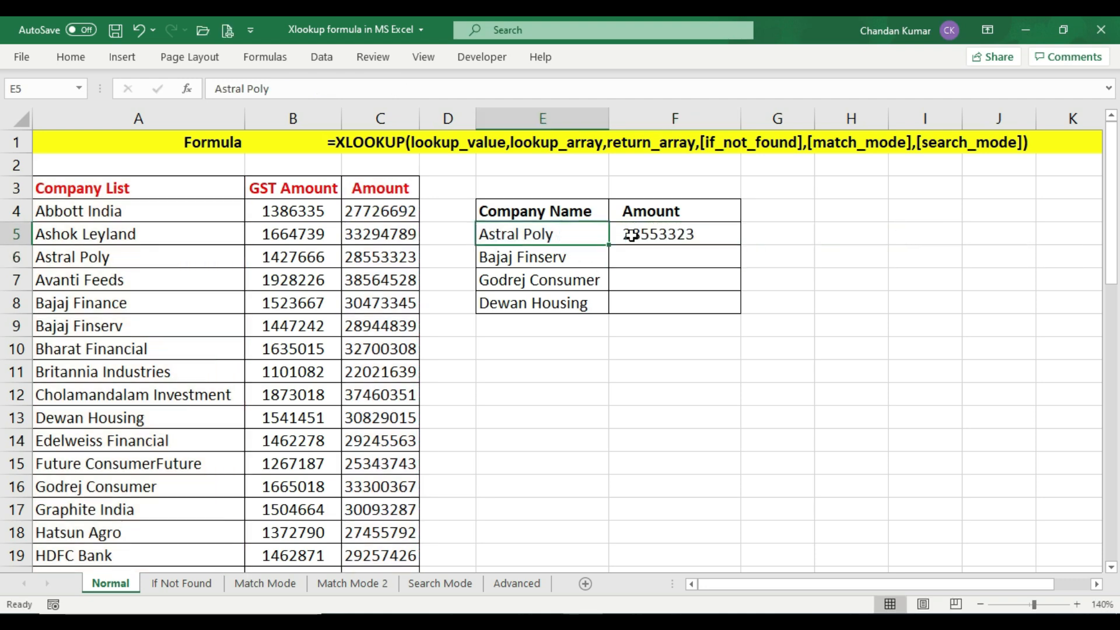
{"action": "left_click", "coordinate": [692, 234]}
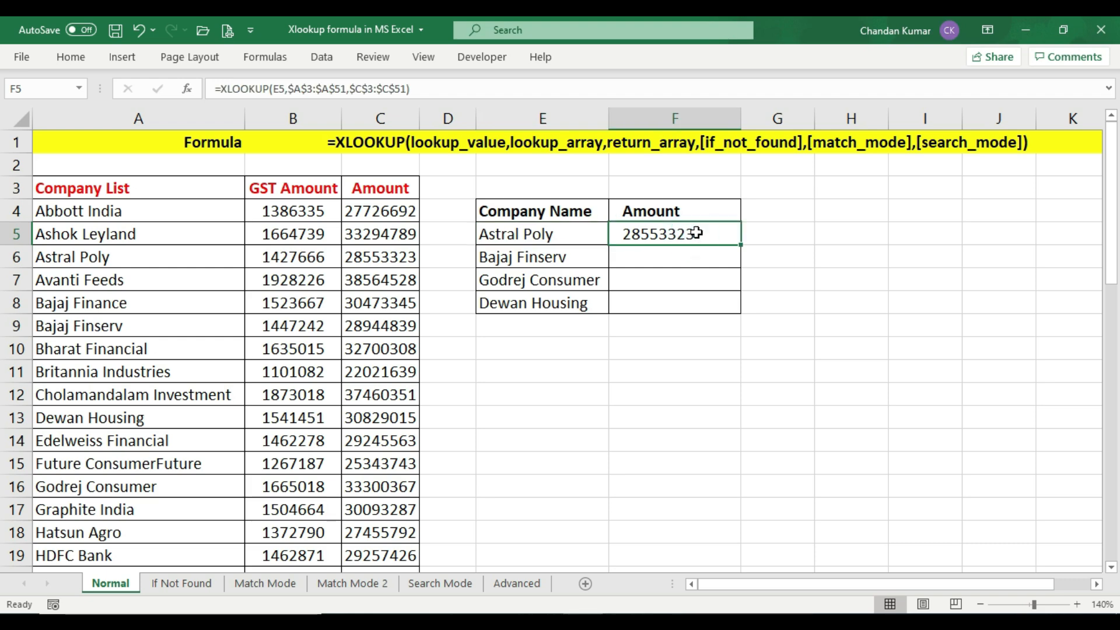
{"action": "left_click", "coordinate": [92, 260]}
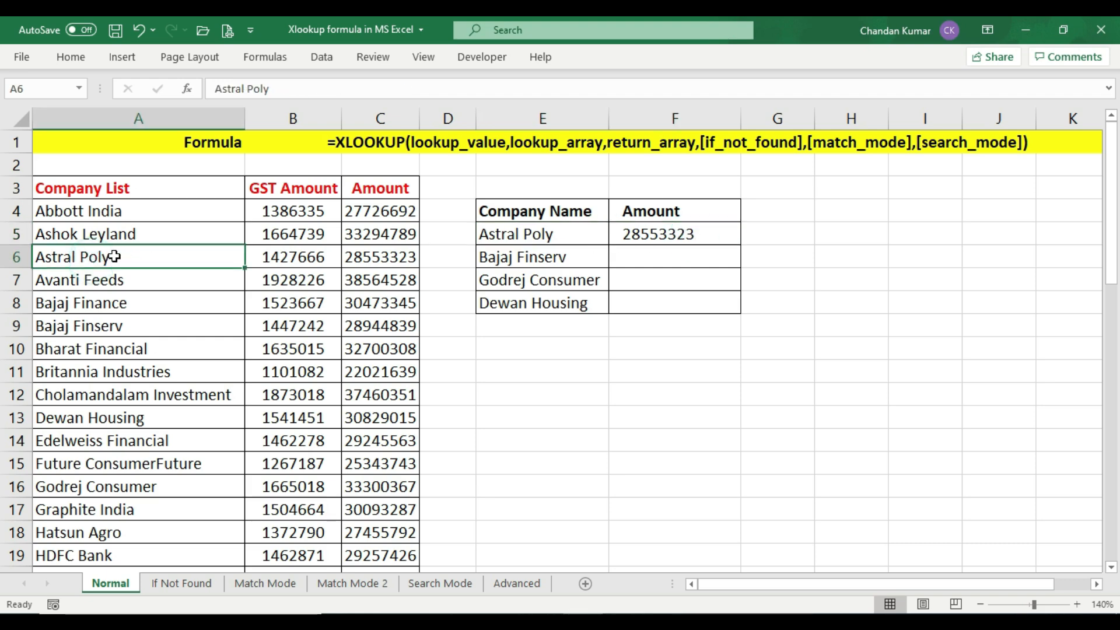
{"action": "left_click_drag", "start_coordinate": [130, 260], "coordinate": [379, 257]}
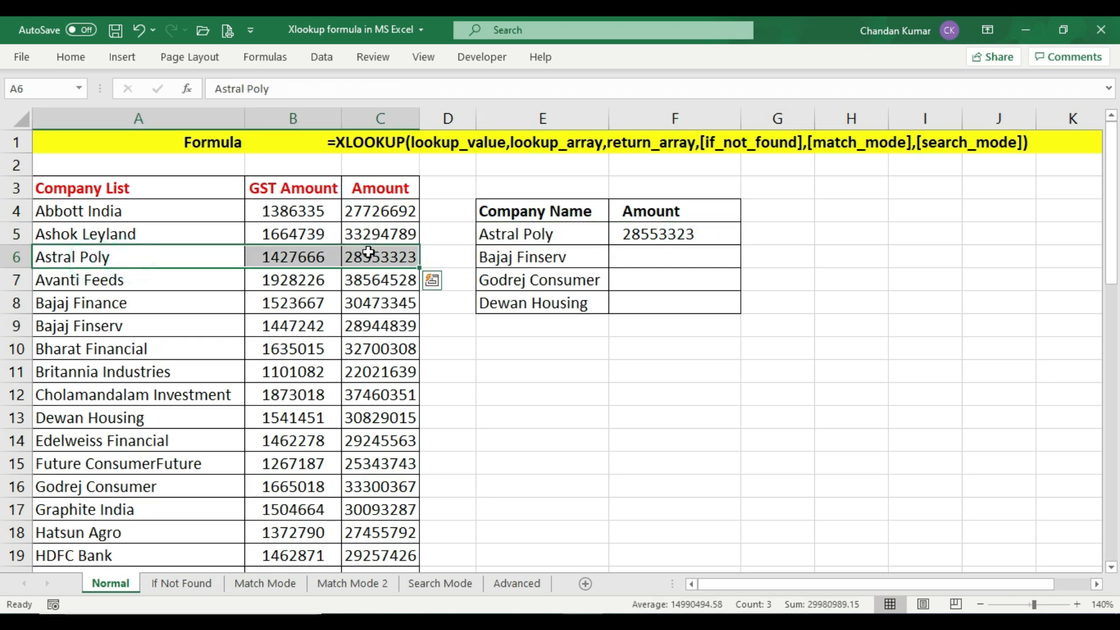
{"action": "left_click", "coordinate": [383, 260]}
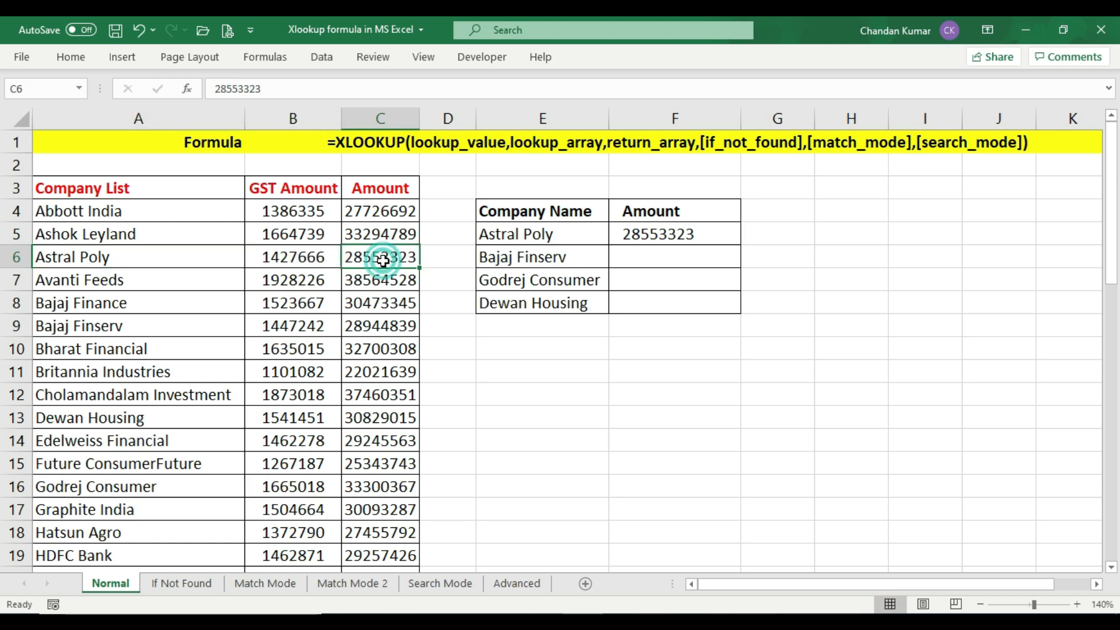
{"action": "left_click", "coordinate": [684, 234]}
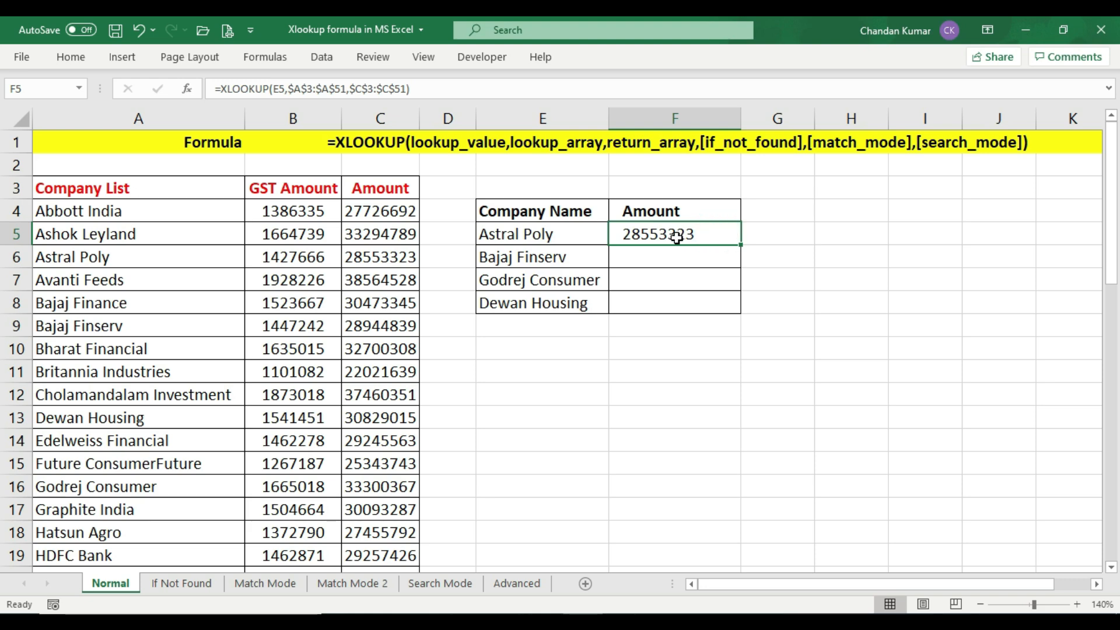
{"action": "left_click", "coordinate": [715, 235]}
{"action": "double_click", "coordinate": [743, 246]}
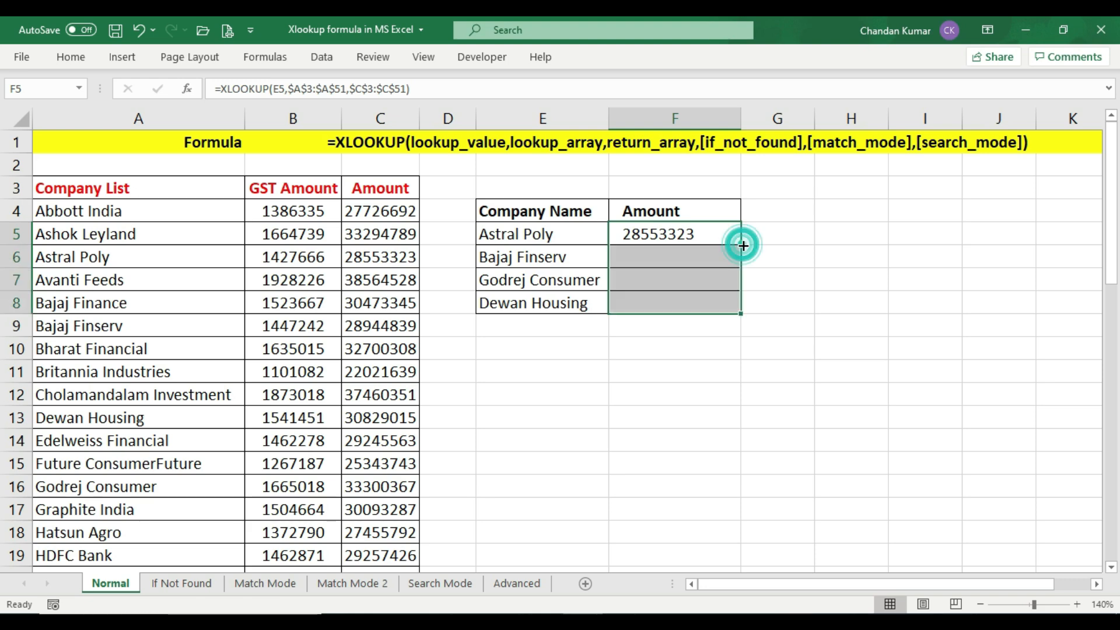
Inspect the filled XLOOKUP formulas in F6 and F7 to check their relative lookup cells and absolute ranges
{"action": "left_click", "coordinate": [690, 252]}
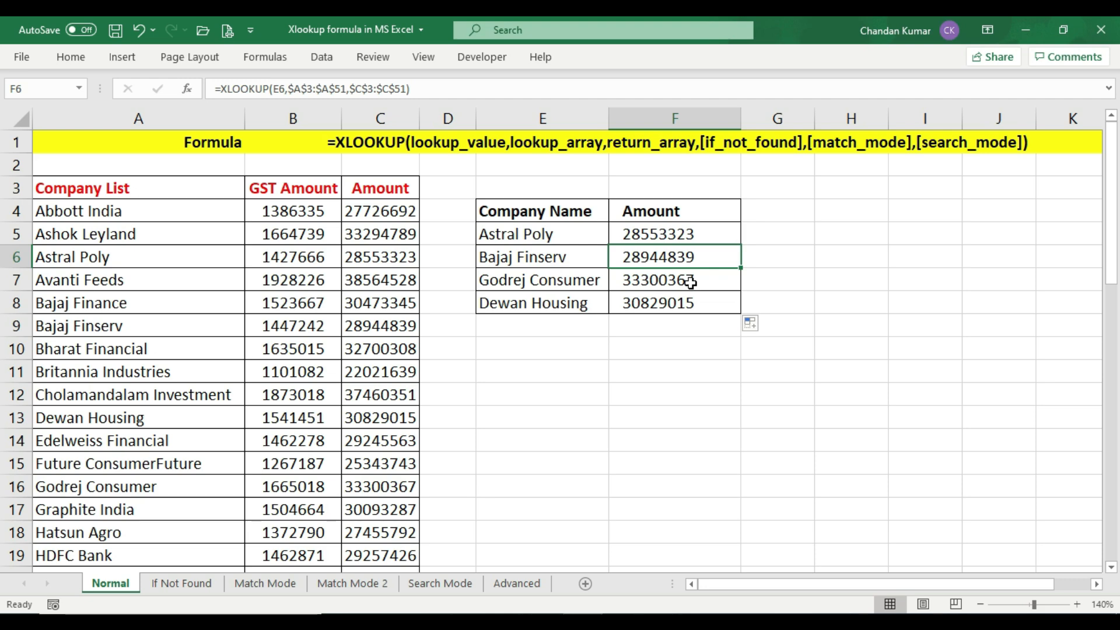
{"action": "key", "text": "F2"}
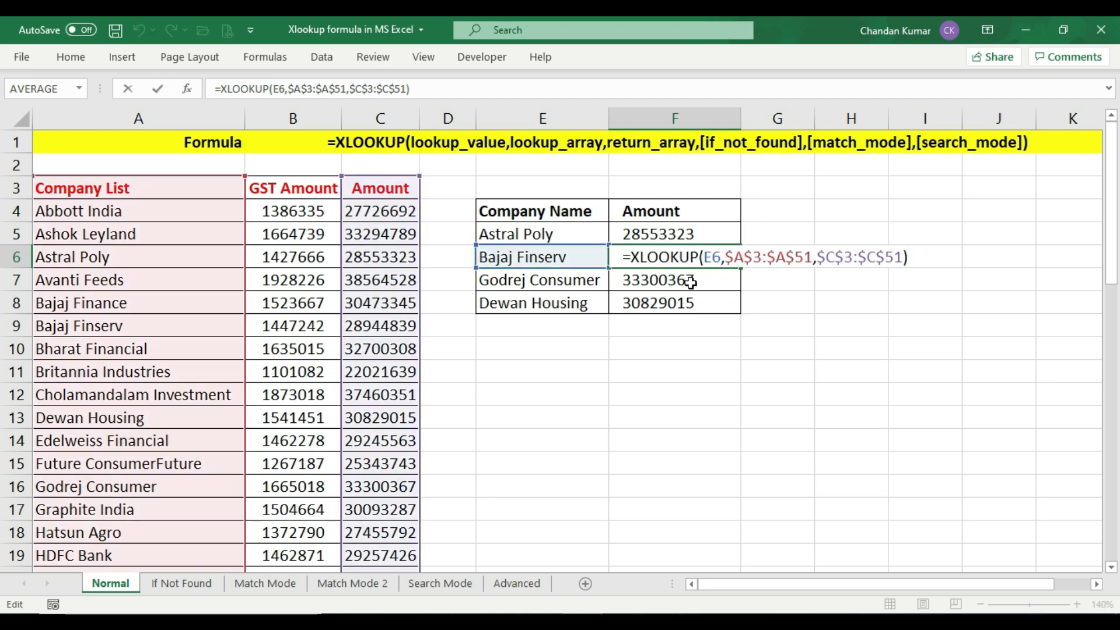
{"action": "key", "text": "Escape"}
{"action": "left_click", "coordinate": [691, 283]}
{"action": "key", "text": "F2"}
{"action": "key", "text": "Escape"}
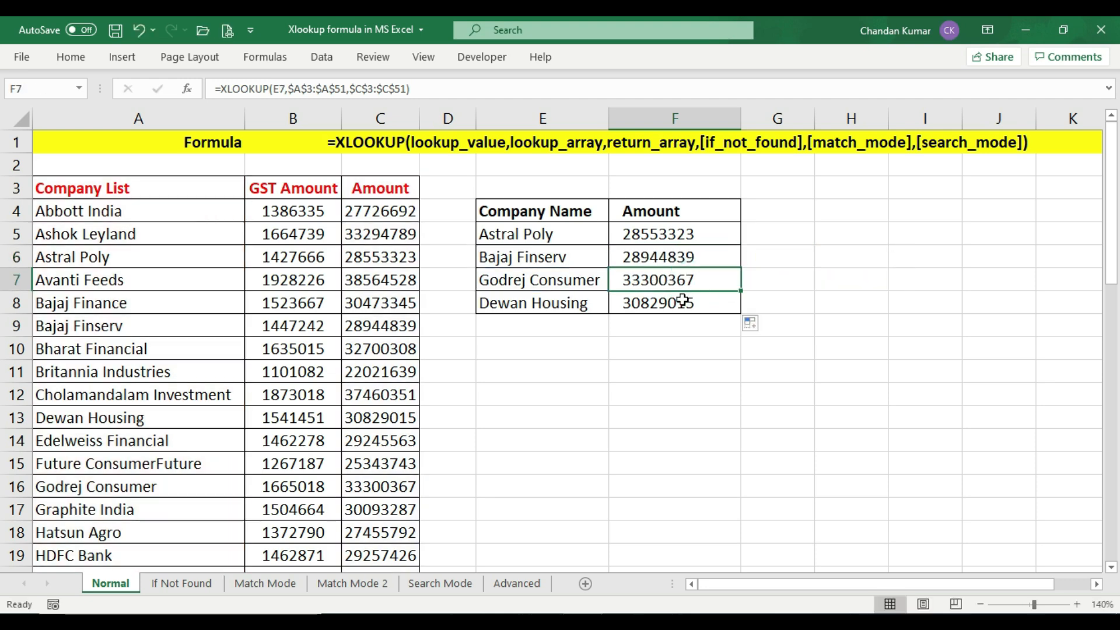
Compare the F6 lookup result for Bajaj Finserv with its Amount in the company table
{"action": "left_click", "coordinate": [552, 263]}
{"action": "left_click_drag", "start_coordinate": [532, 257], "coordinate": [688, 258]}
{"action": "left_click", "coordinate": [688, 257]}
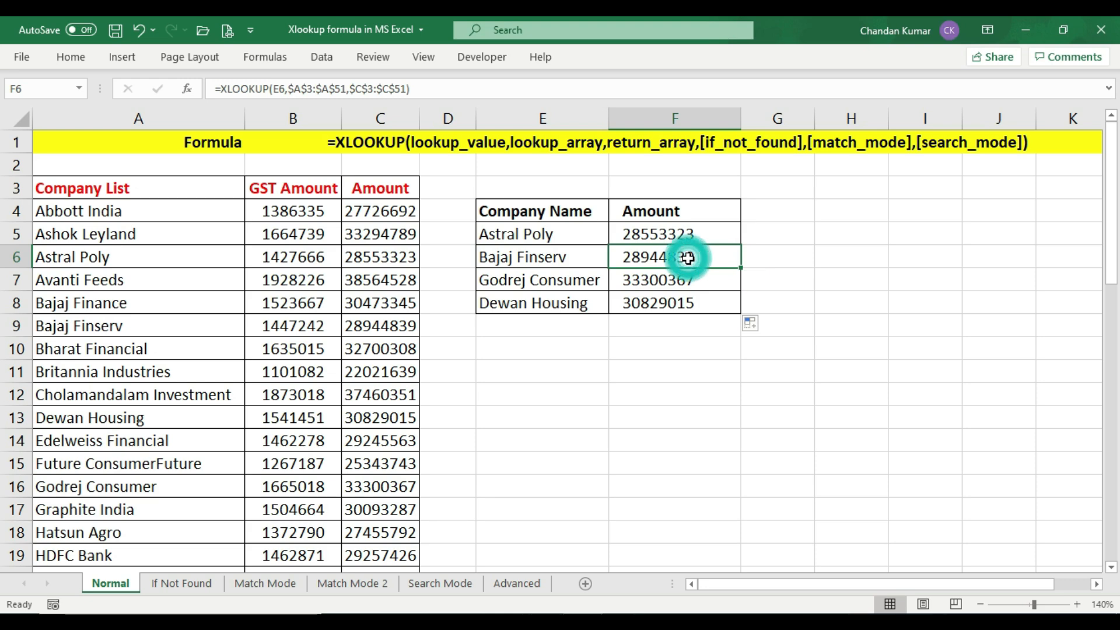
{"action": "left_click", "coordinate": [110, 326]}
{"action": "left_click_drag", "start_coordinate": [170, 331], "coordinate": [392, 328]}
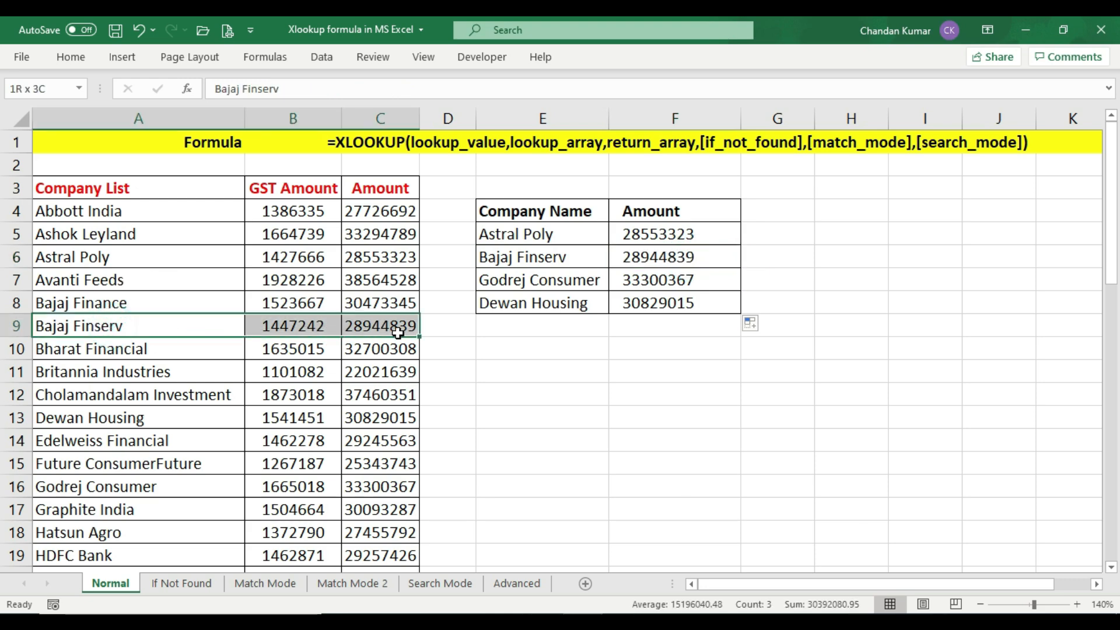
{"action": "left_click", "coordinate": [392, 330]}
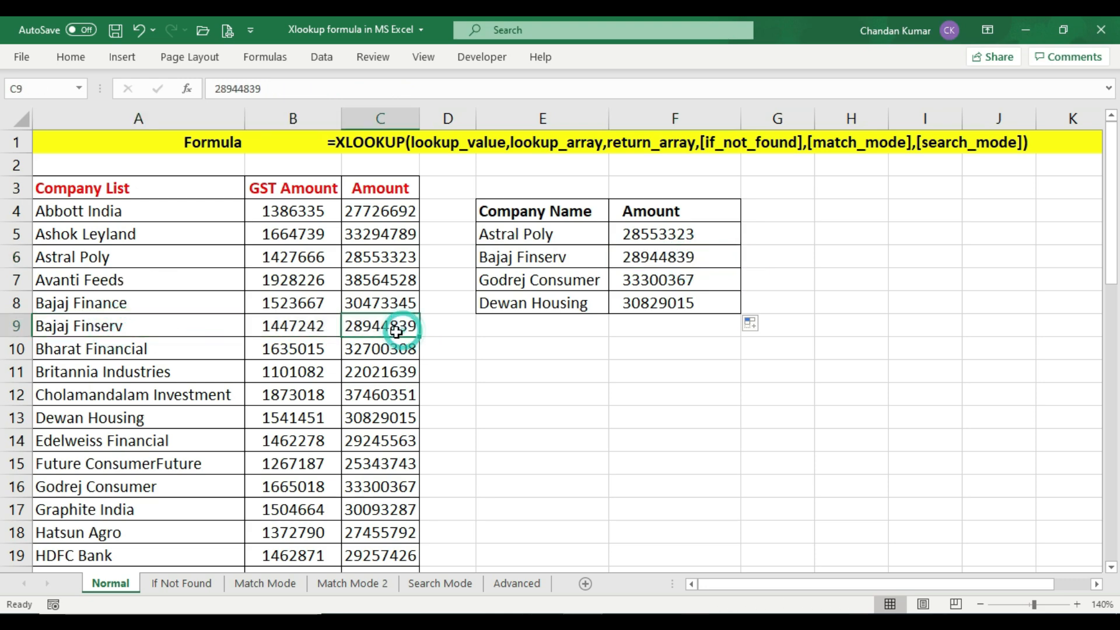
{"action": "left_click", "coordinate": [655, 258]}
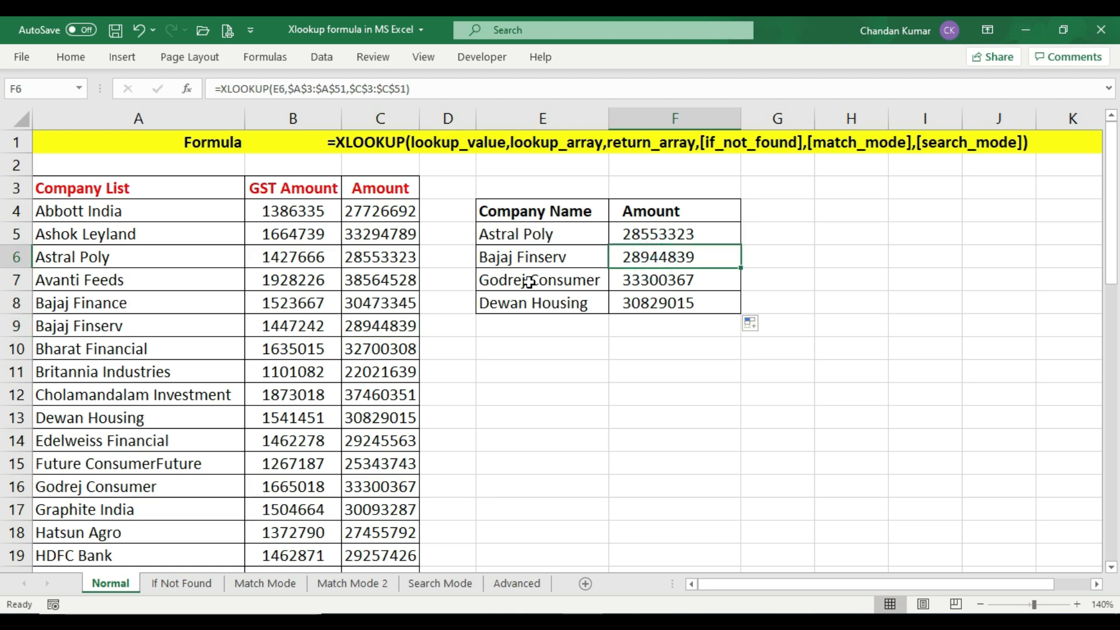
Compare the F7 lookup result for Godrej Consumer with its Amount in the company table
{"action": "left_click", "coordinate": [548, 280]}
{"action": "left_click", "coordinate": [644, 280]}
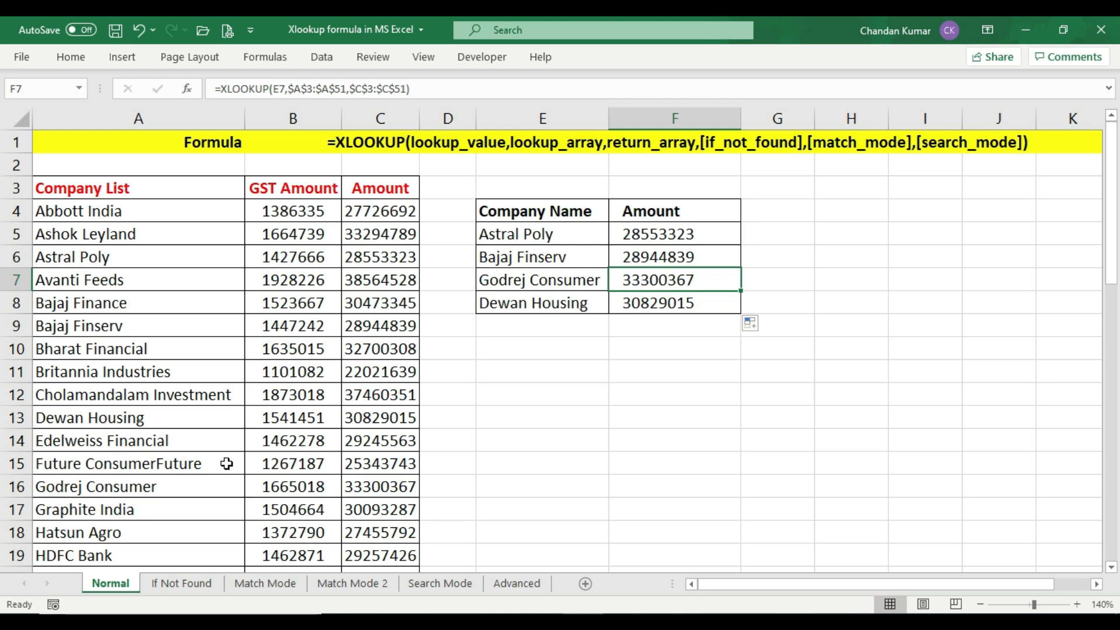
{"action": "left_click_drag", "start_coordinate": [105, 489], "coordinate": [392, 486]}
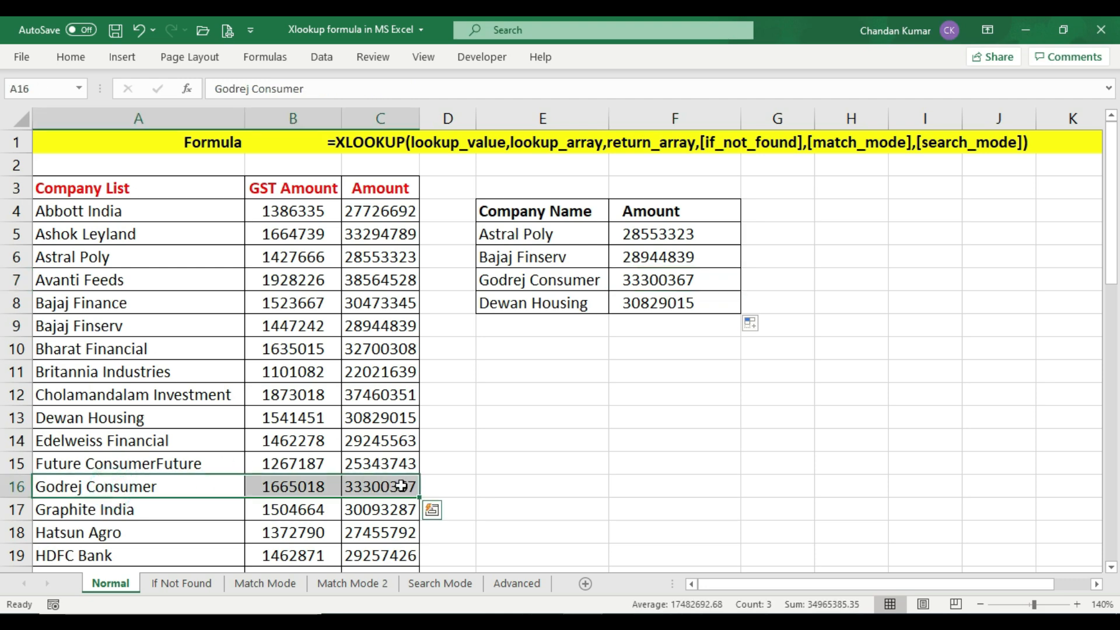
{"action": "left_click", "coordinate": [396, 487]}
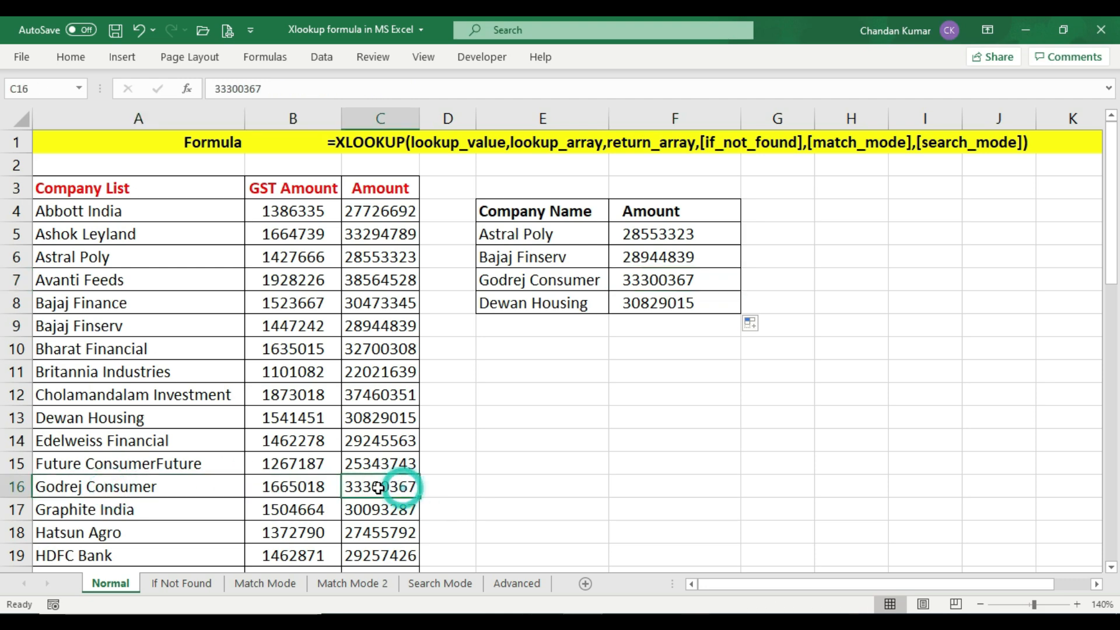
{"action": "left_click", "coordinate": [664, 278]}
{"action": "left_click", "coordinate": [377, 484]}
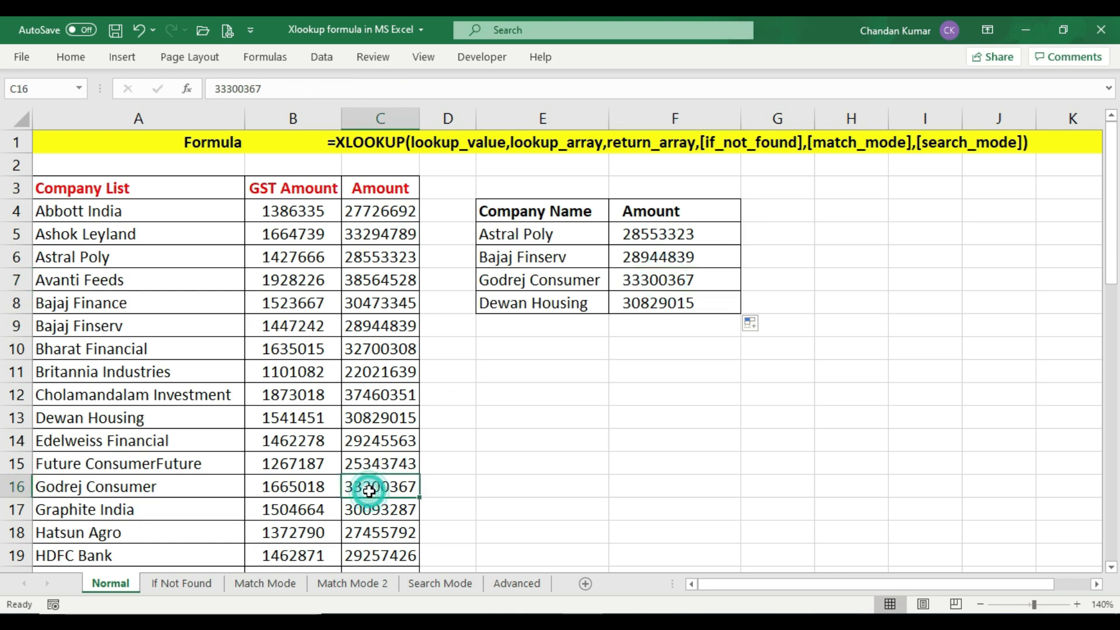
Compare the F8 lookup result for Dewan Housing with its Amount in the company table
{"action": "left_click", "coordinate": [673, 306]}
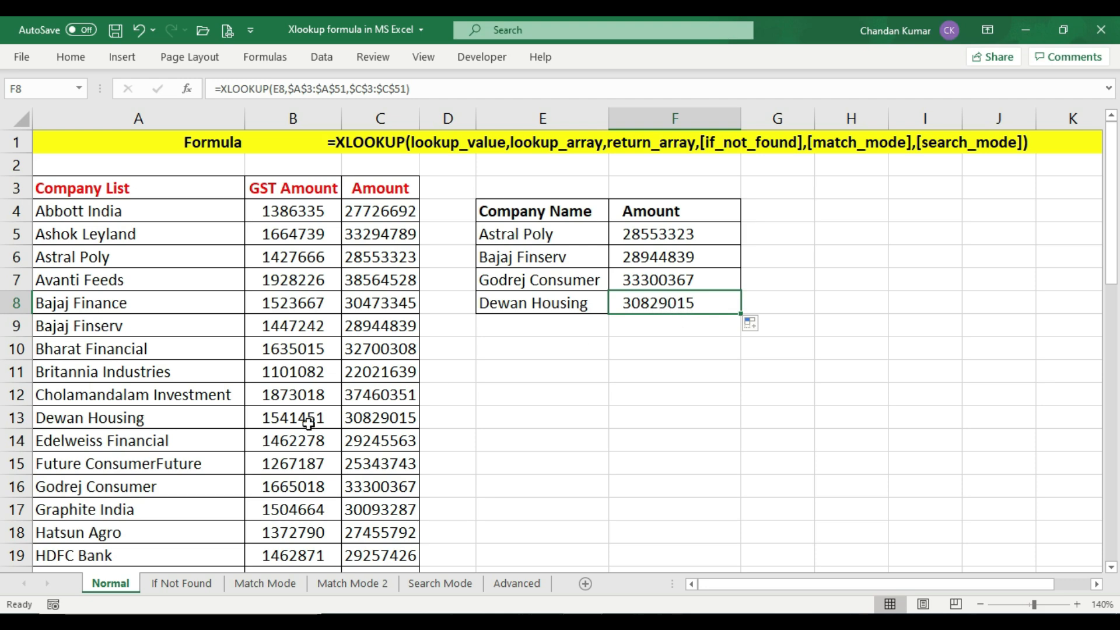
{"action": "left_click_drag", "start_coordinate": [117, 418], "coordinate": [364, 416]}
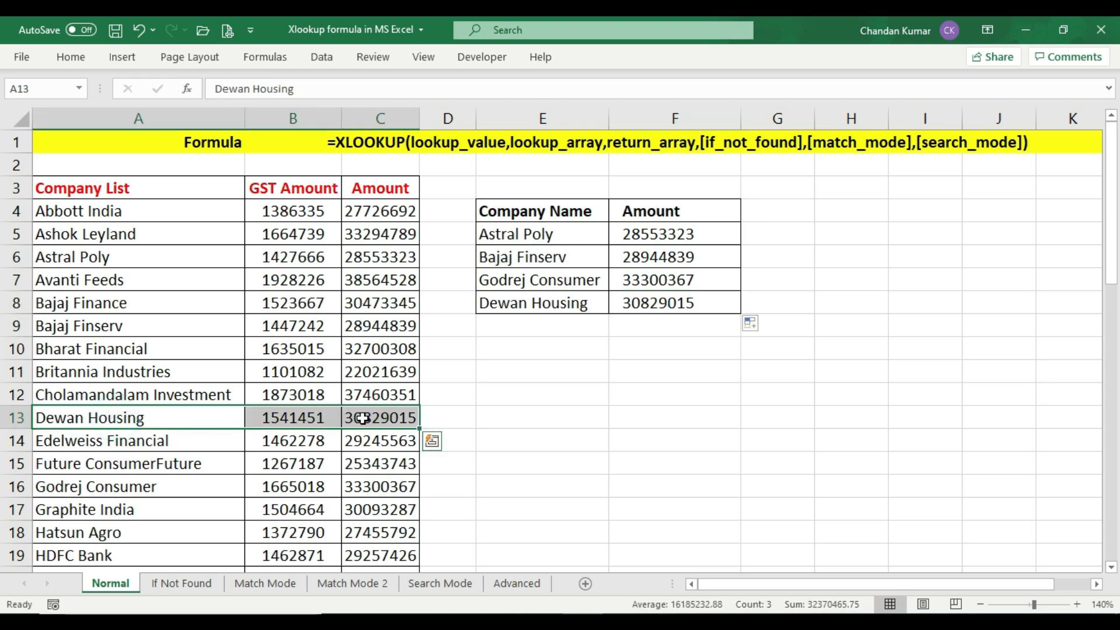
{"action": "left_click", "coordinate": [382, 418]}
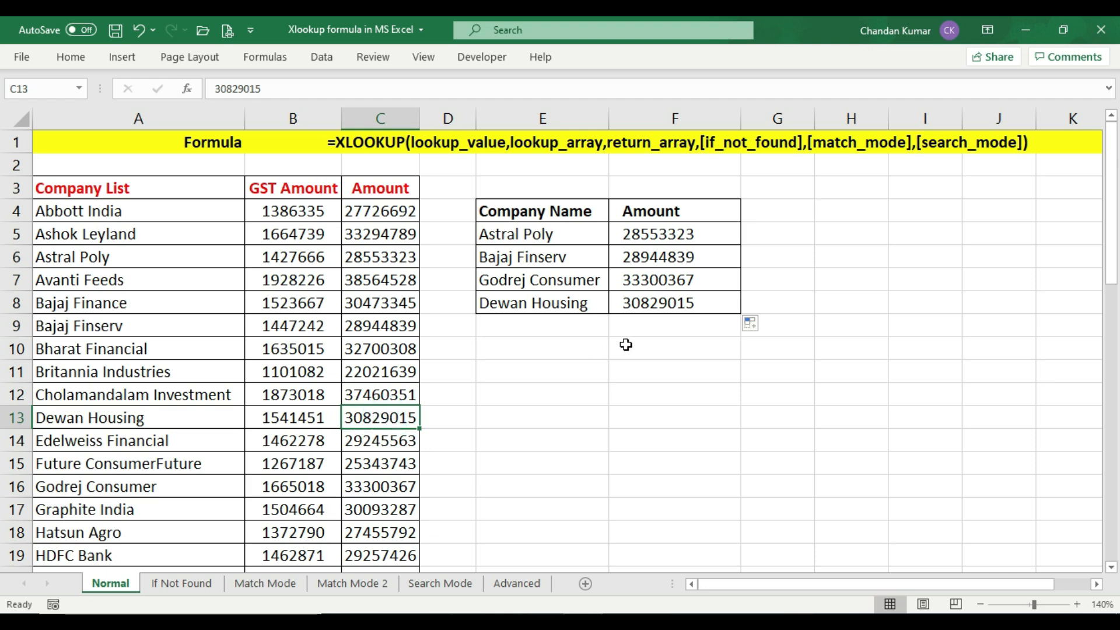
{"action": "left_click", "coordinate": [651, 302]}
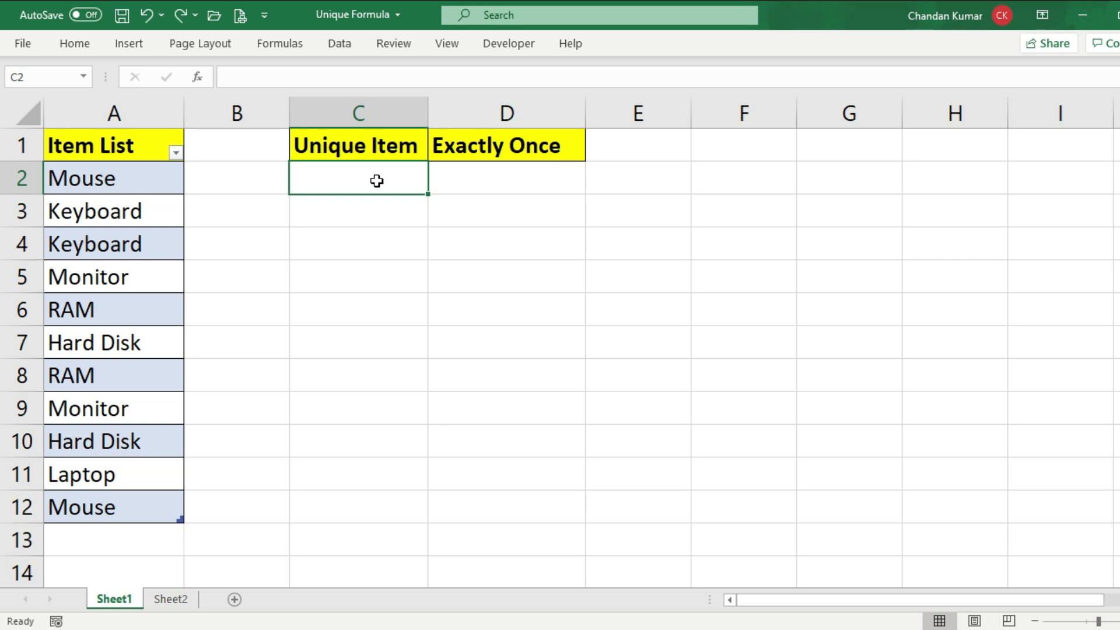
In the Unique Formula workbook, review the Item List on Sheet1 and examine the repeated Keyboard entries
{"action": "left_click", "coordinate": [113, 143]}
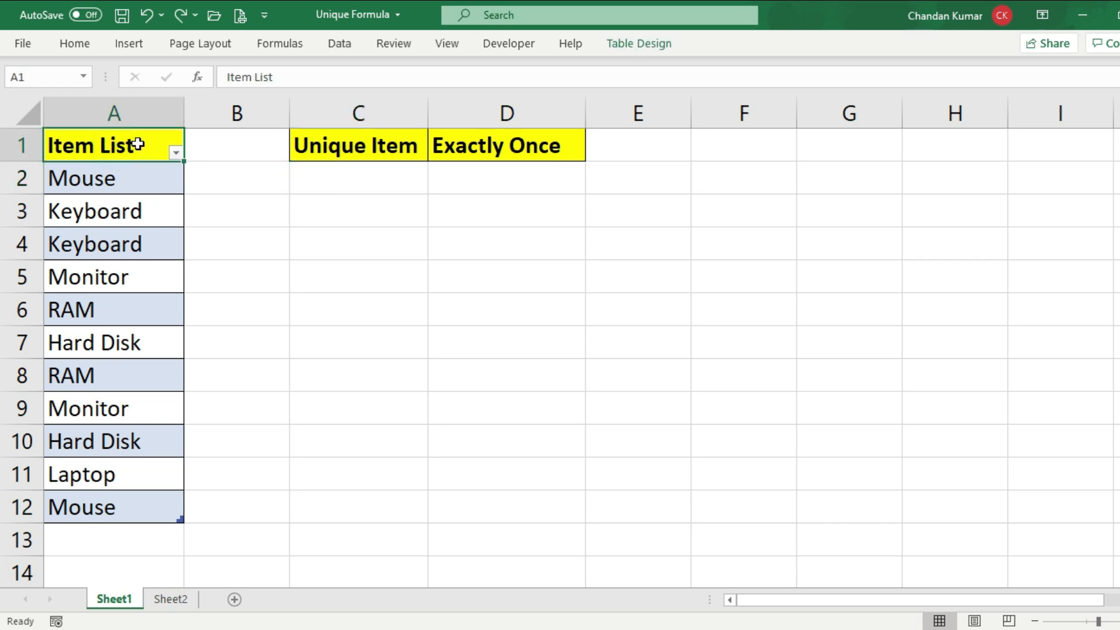
{"action": "left_click_drag", "start_coordinate": [136, 199], "coordinate": [140, 507]}
{"action": "left_click", "coordinate": [145, 237]}
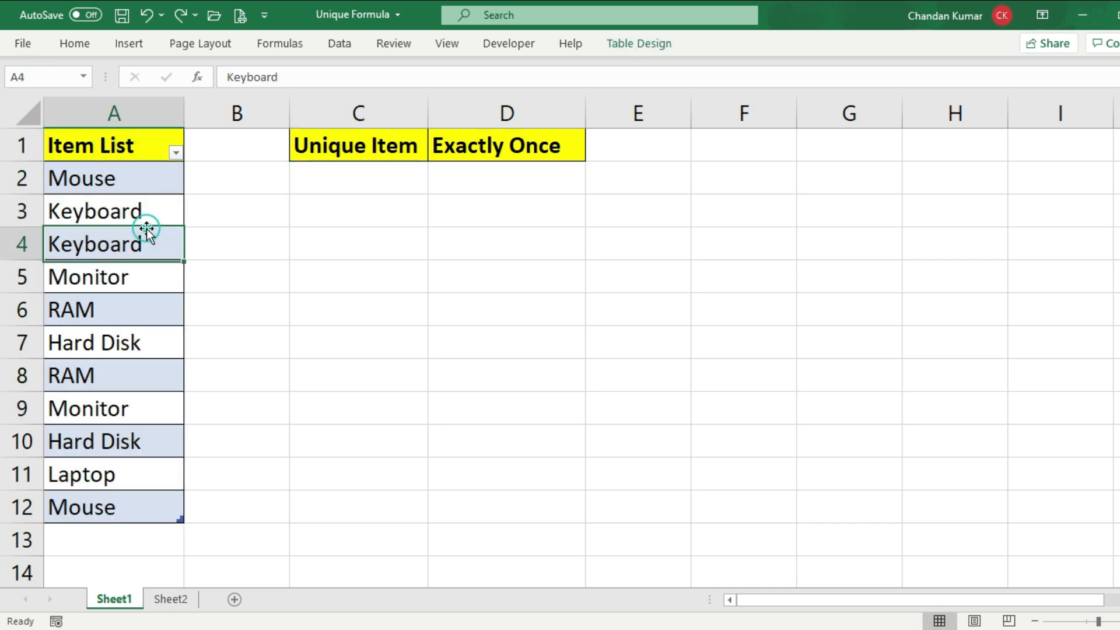
{"action": "left_click_drag", "start_coordinate": [146, 185], "coordinate": [147, 206]}
{"action": "left_click", "coordinate": [140, 240]}
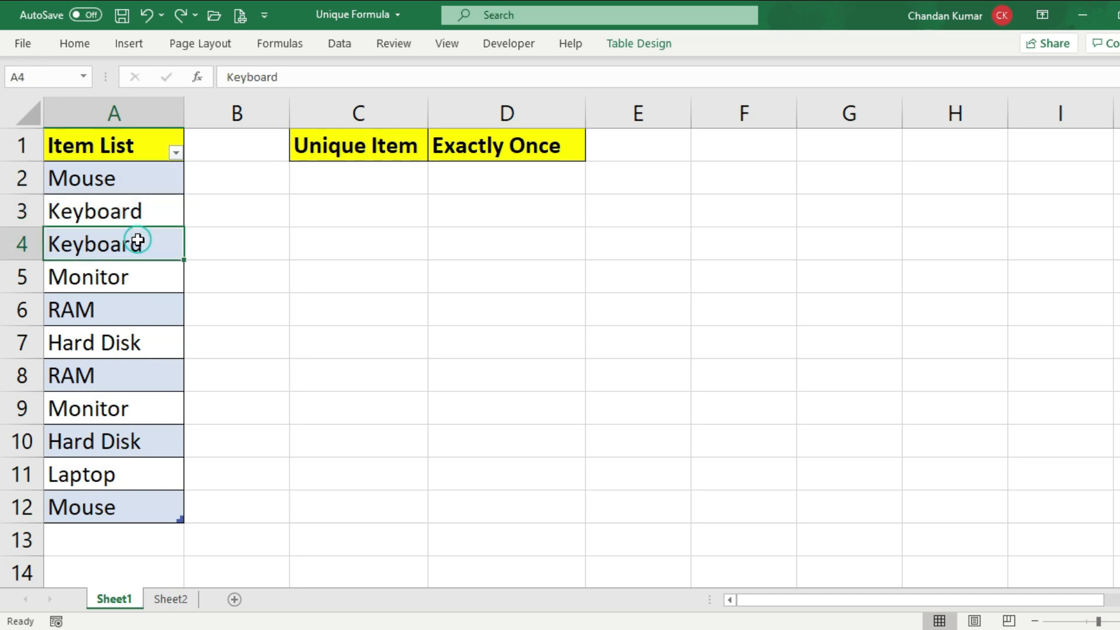
{"action": "left_click_drag", "start_coordinate": [150, 210], "coordinate": [145, 245]}
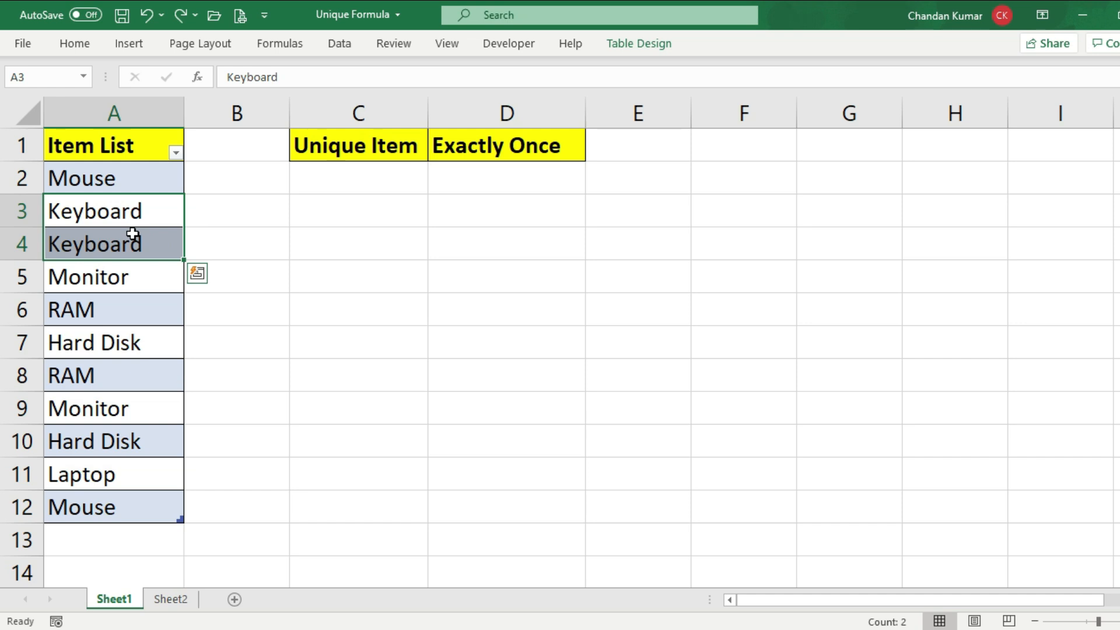
Examine the repeated Mouse, Monitor and RAM entries in the Item List
{"action": "left_click", "coordinate": [124, 178]}
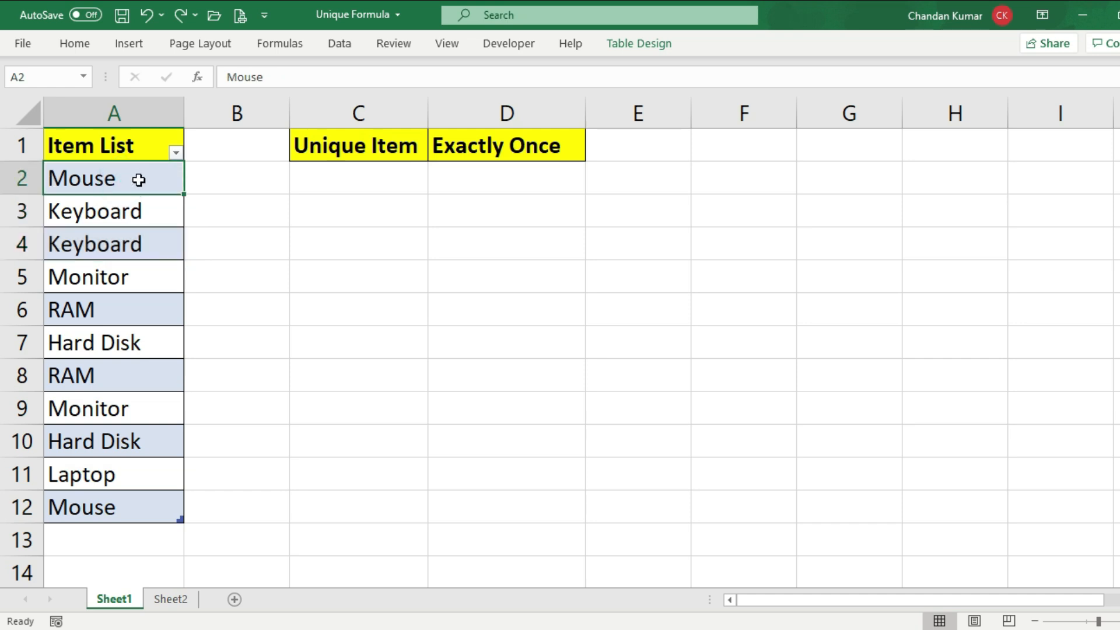
{"action": "left_click", "coordinate": [121, 513]}
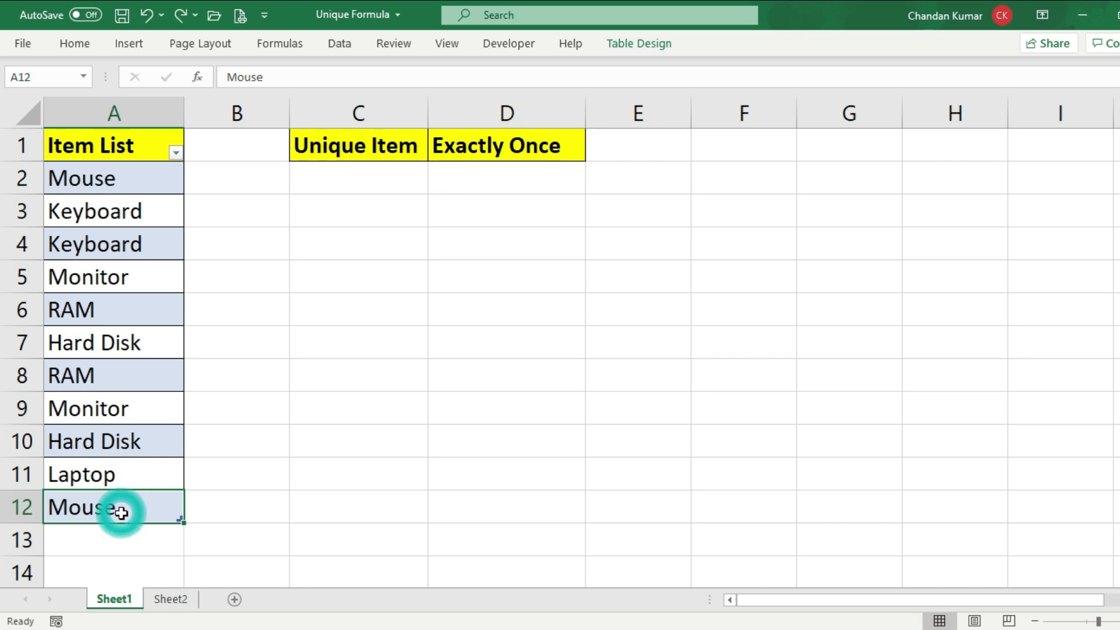
{"action": "left_click", "coordinate": [99, 277]}
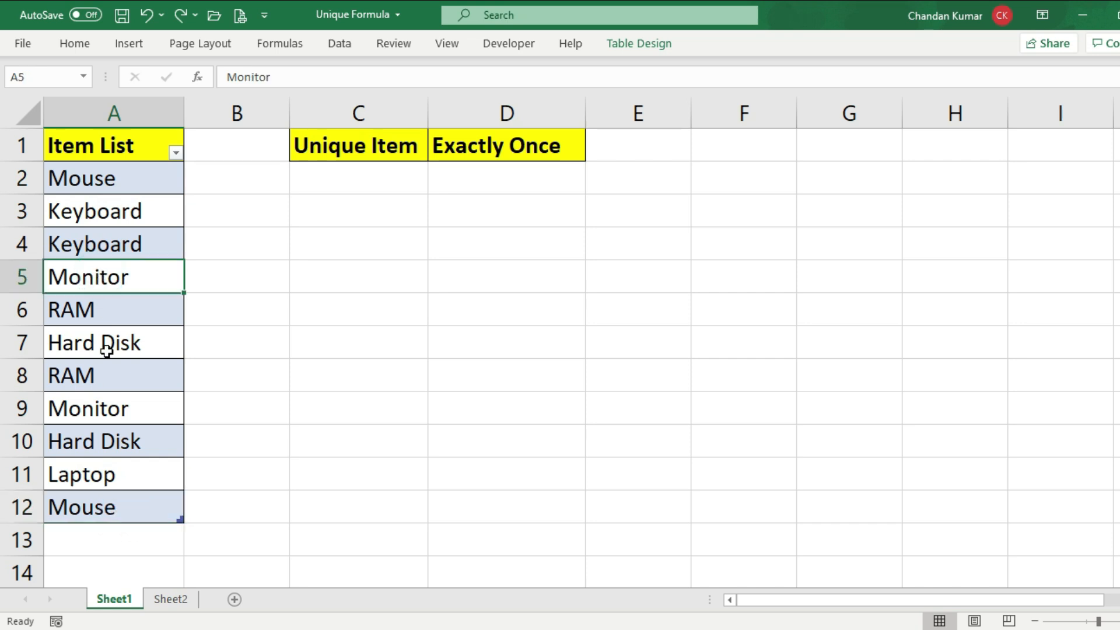
{"action": "left_click", "coordinate": [104, 407]}
{"action": "left_click", "coordinate": [107, 313]}
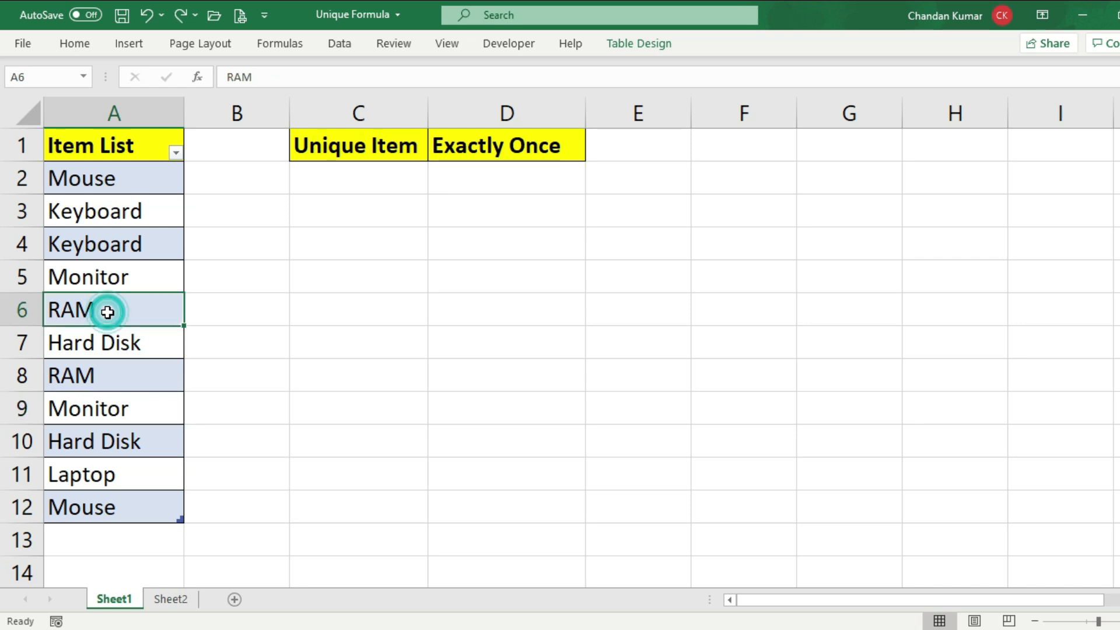
{"action": "left_click", "coordinate": [127, 380]}
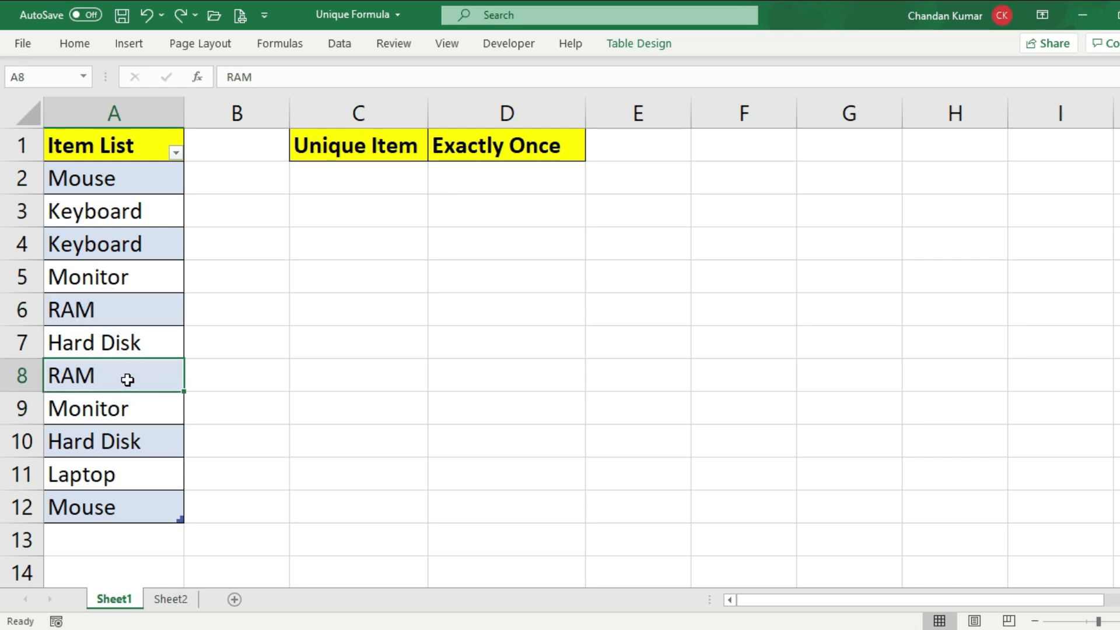
{"action": "left_click_drag", "start_coordinate": [127, 146], "coordinate": [145, 507]}
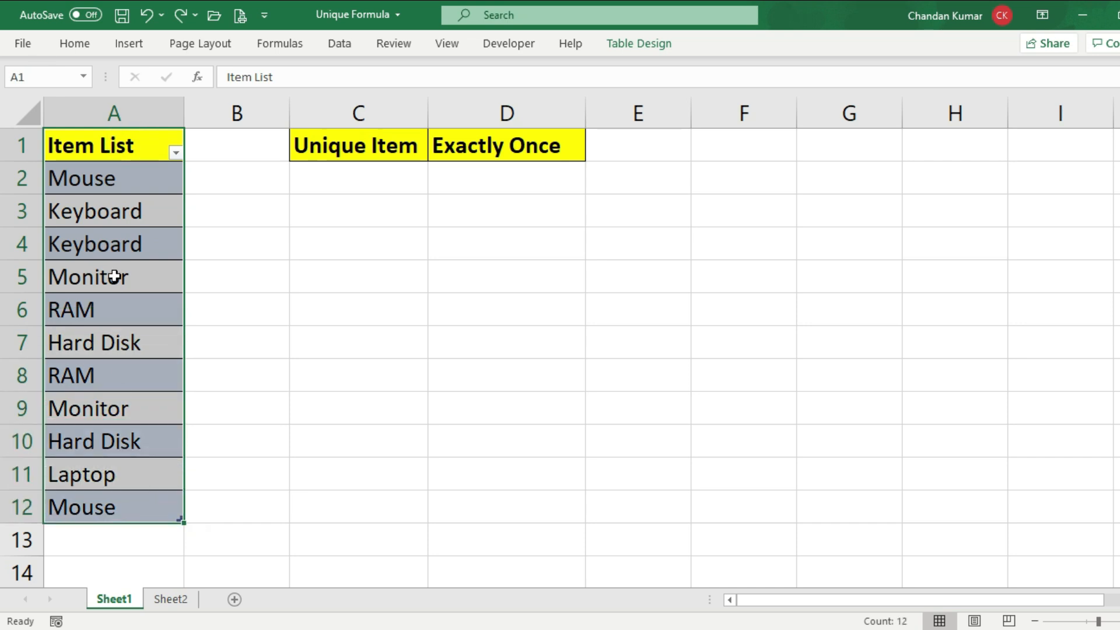
Enter =UNIQUE(Table2[Item List]) in C2 under Unique Item to extract the distinct items
{"action": "left_click_drag", "start_coordinate": [343, 175], "coordinate": [345, 482]}
{"action": "left_click", "coordinate": [356, 232]}
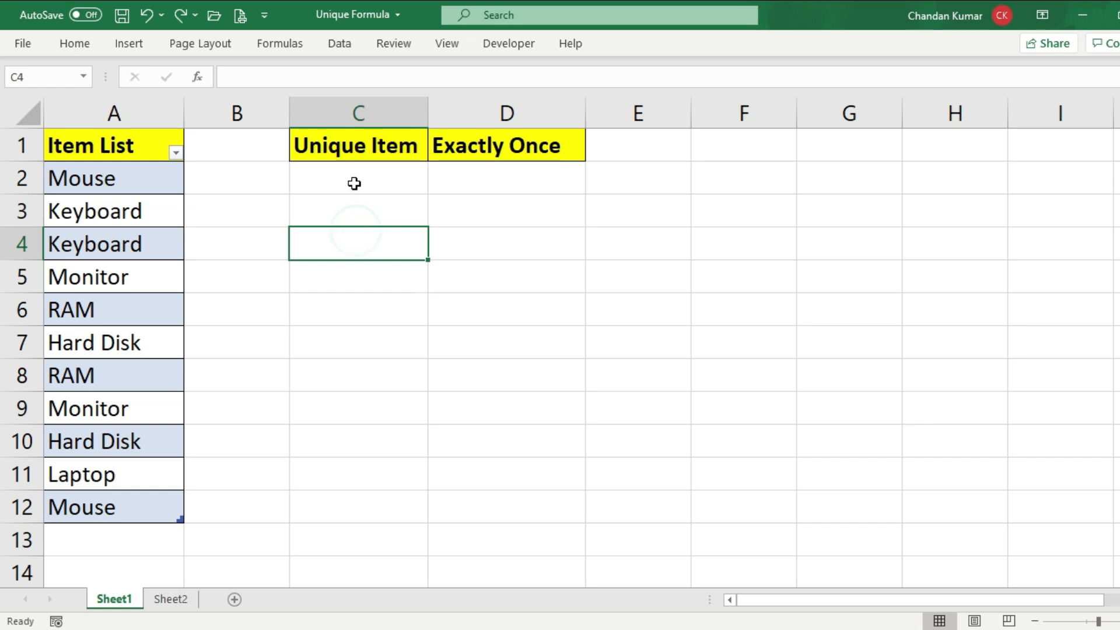
{"action": "left_click", "coordinate": [355, 183]}
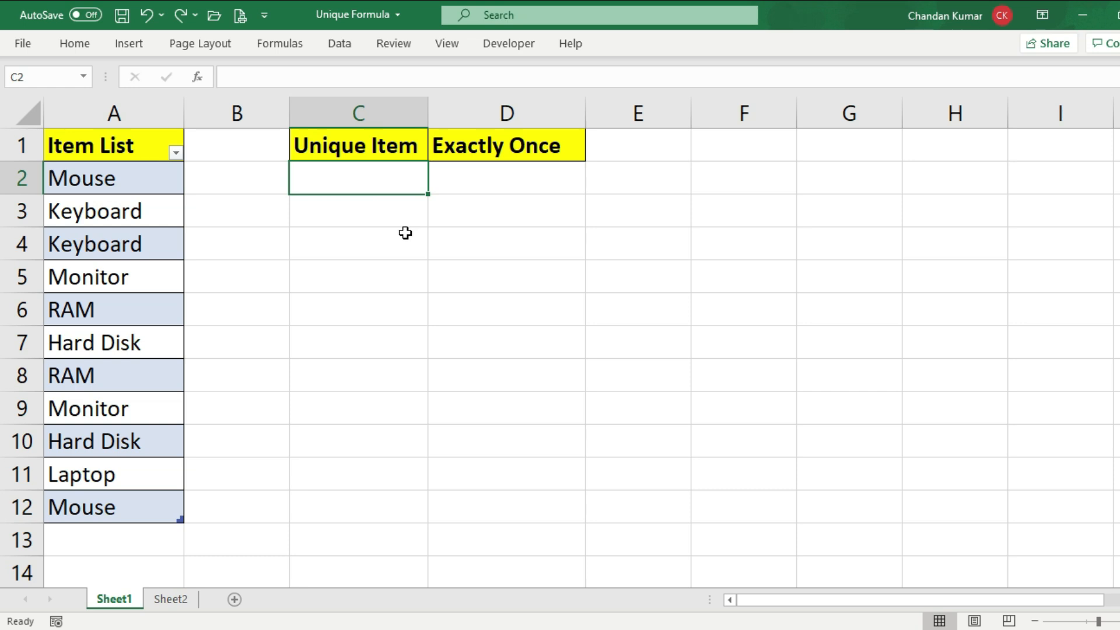
{"action": "type", "text": "=U"}
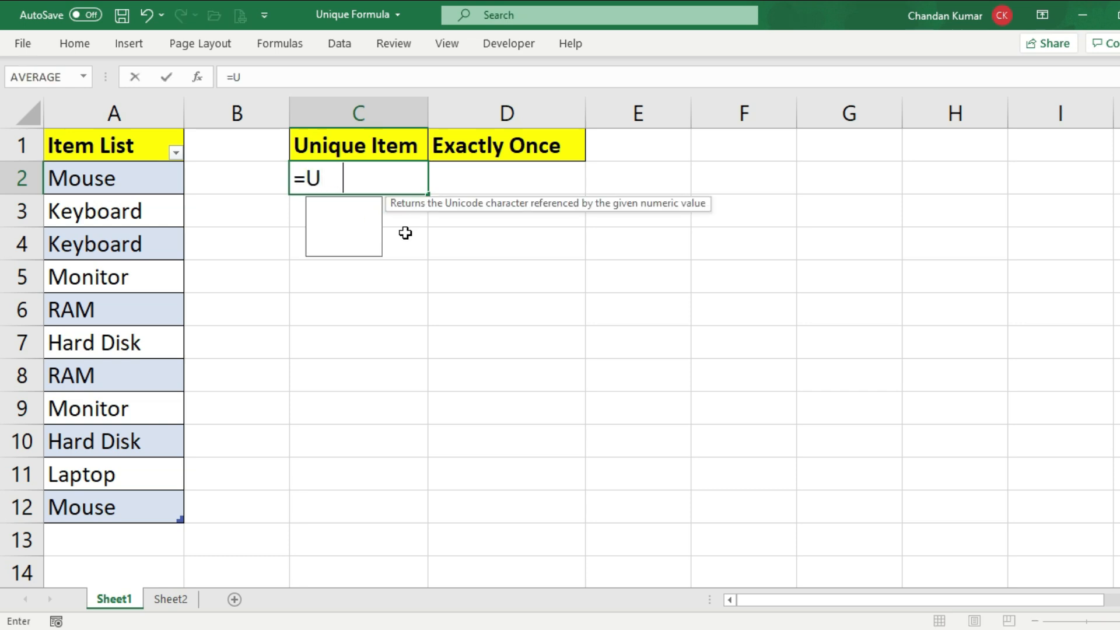
{"action": "type", "text": "NIQUE"}
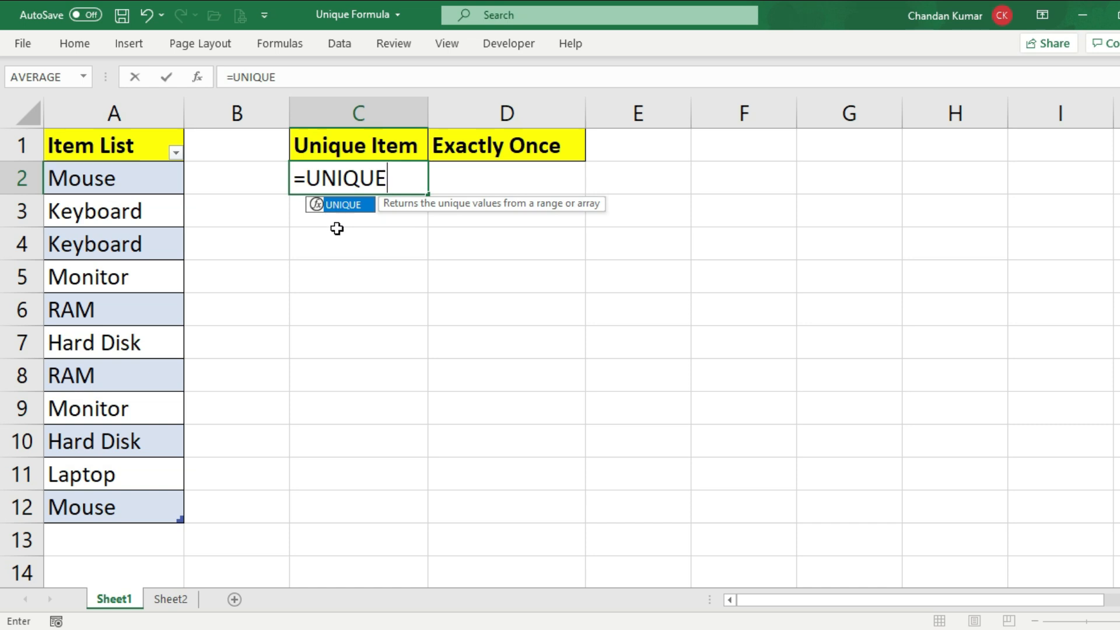
{"action": "type", "text": "("}
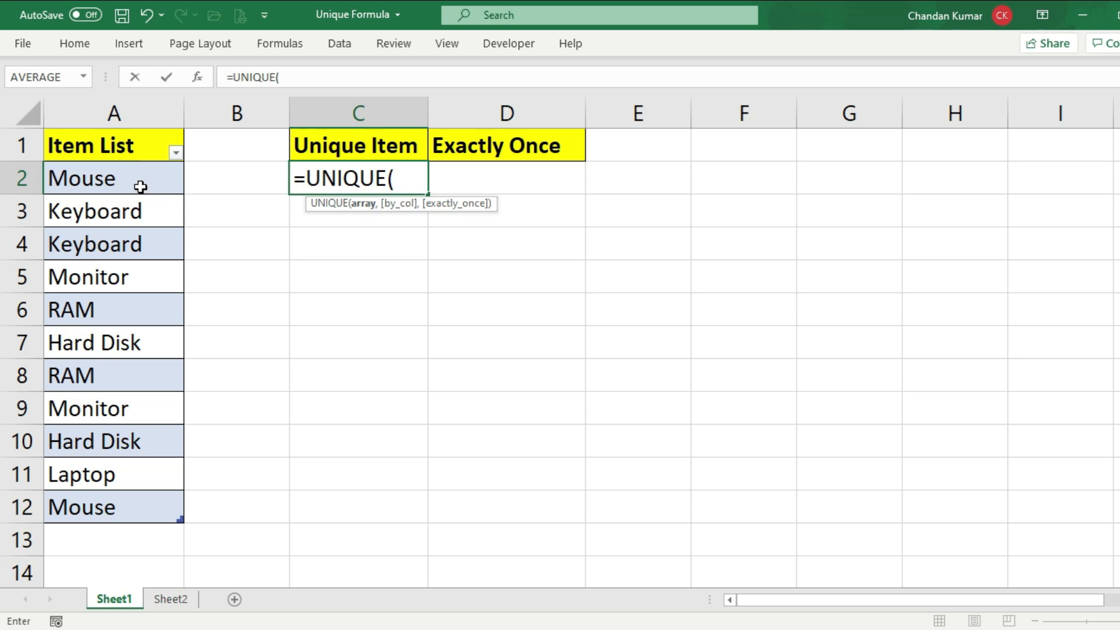
{"action": "left_click_drag", "start_coordinate": [140, 182], "coordinate": [153, 521]}
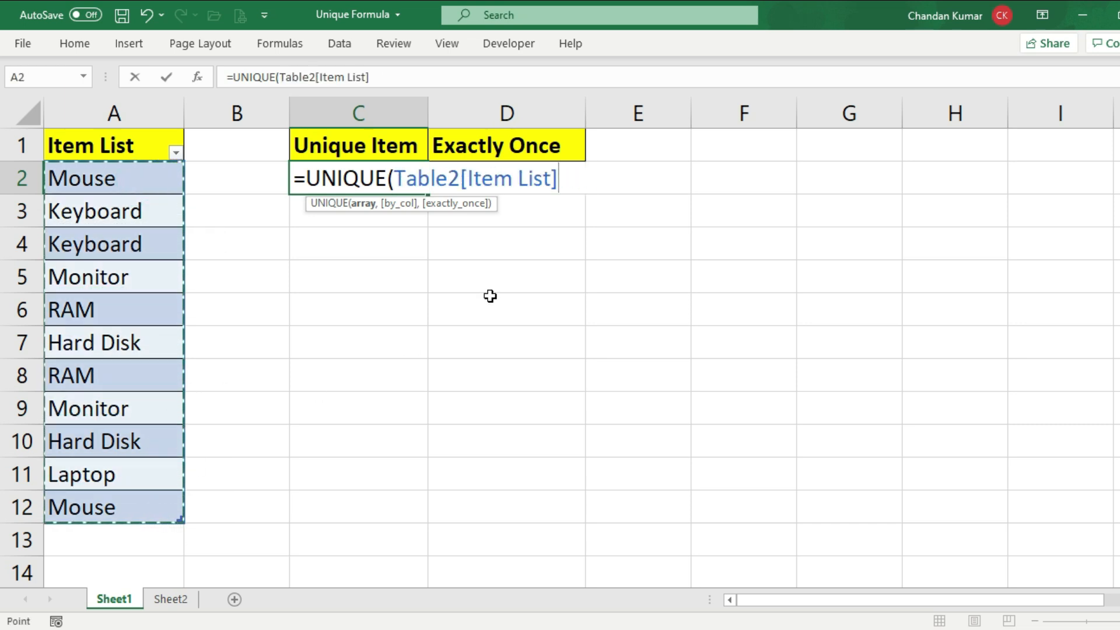
{"action": "type", "text": ")"}
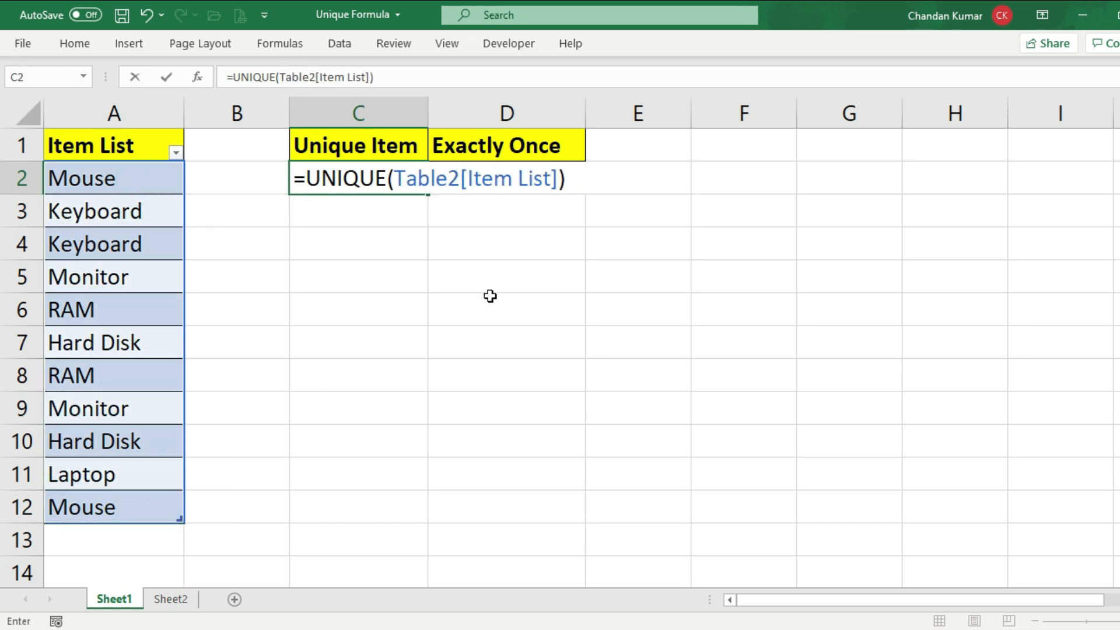
{"action": "key", "text": "Return"}
Compare the unique items in column C with the source Item List in column A
{"action": "left_click_drag", "start_coordinate": [372, 183], "coordinate": [362, 343]}
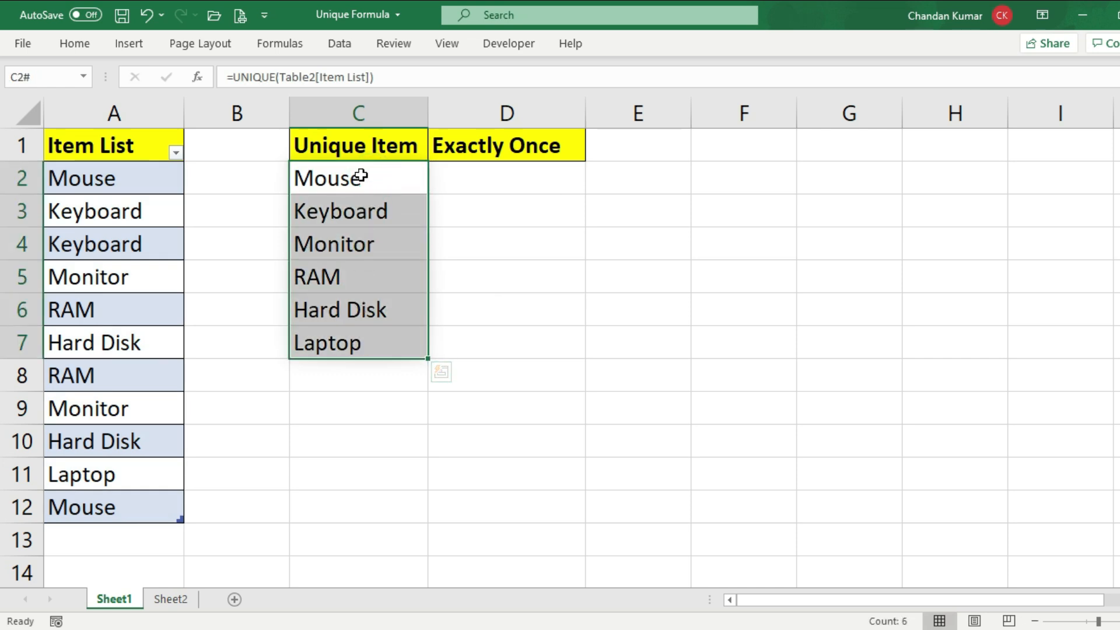
{"action": "left_click_drag", "start_coordinate": [100, 179], "coordinate": [125, 495]}
{"action": "left_click_drag", "start_coordinate": [390, 182], "coordinate": [379, 343]}
Switch to Sheet2 and review the horizontal Item List across B1:J1
{"action": "left_click", "coordinate": [171, 600]}
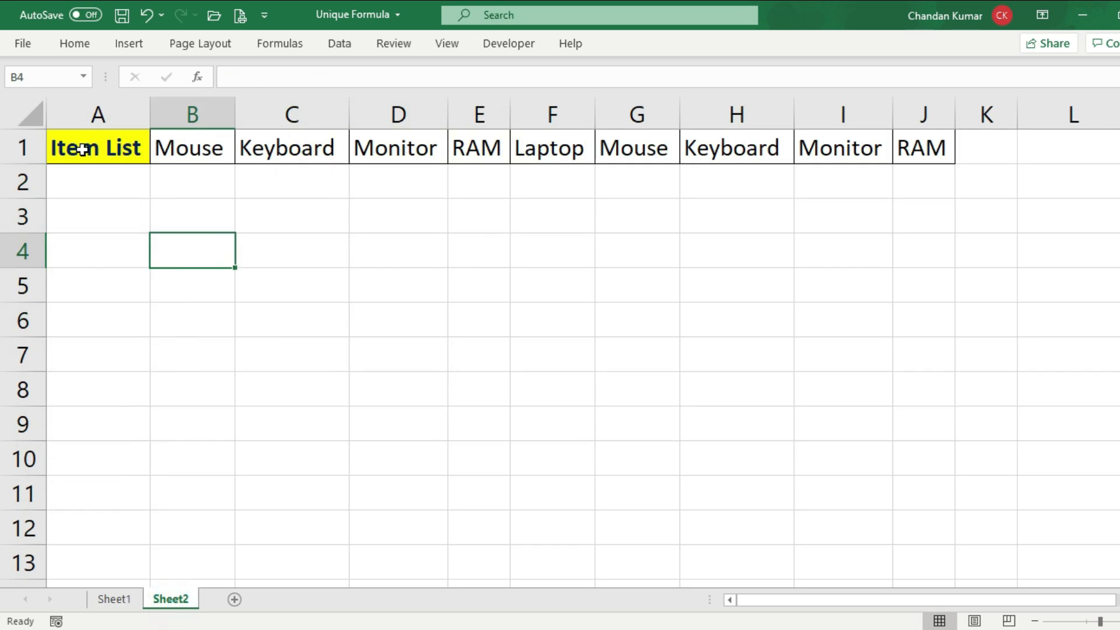
{"action": "left_click_drag", "start_coordinate": [169, 142], "coordinate": [905, 137]}
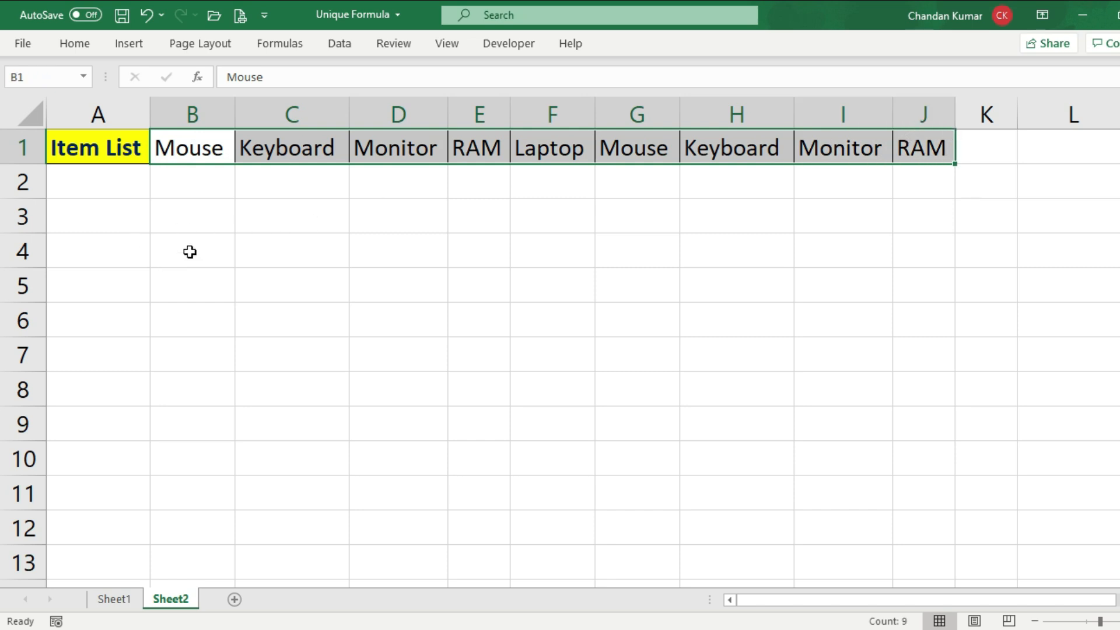
{"action": "left_click", "coordinate": [190, 252]}
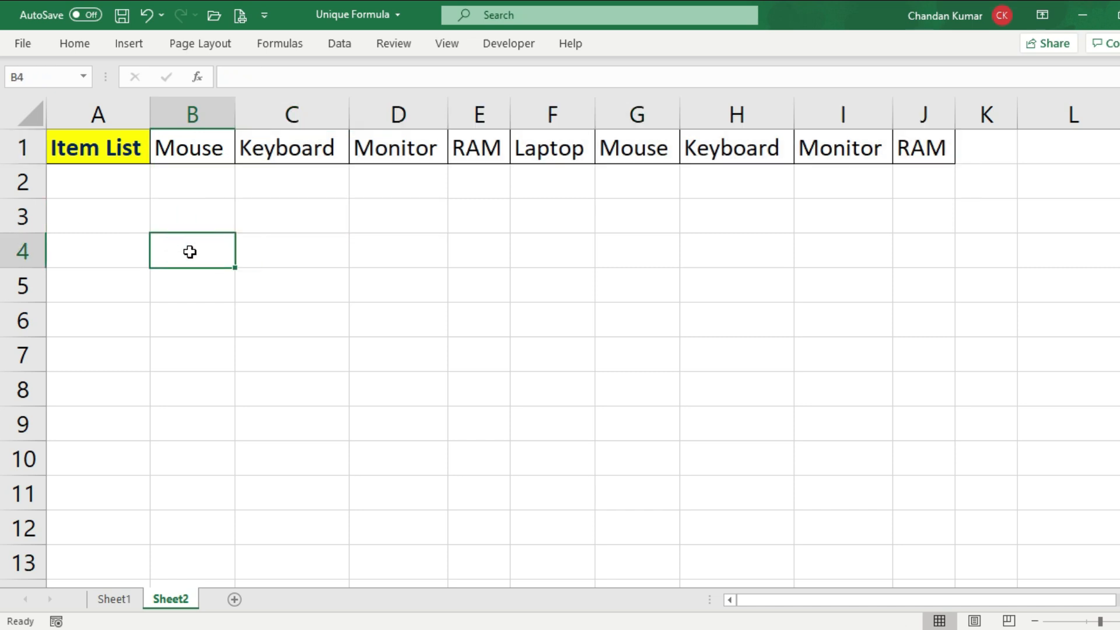
{"action": "left_click_drag", "start_coordinate": [195, 145], "coordinate": [912, 137]}
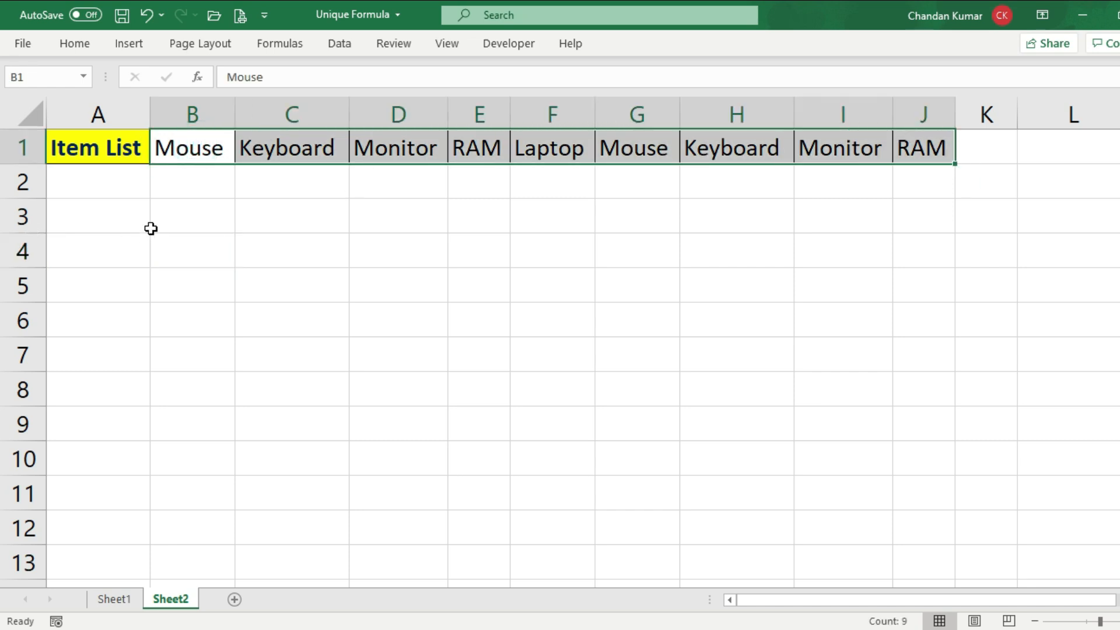
{"action": "left_click", "coordinate": [172, 217]}
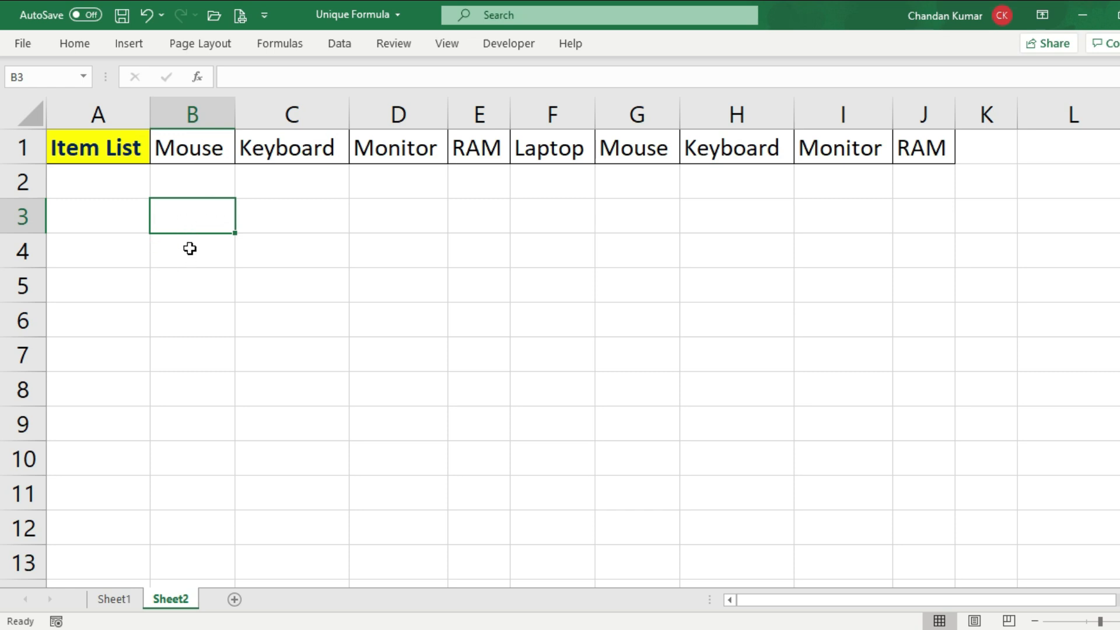
Enter =UNIQUE(B1:J1,1) in B3 of Sheet2 to extract the unique columns from the horizontal Item List
{"action": "left_click", "coordinate": [193, 221]}
{"action": "type", "text": "="}
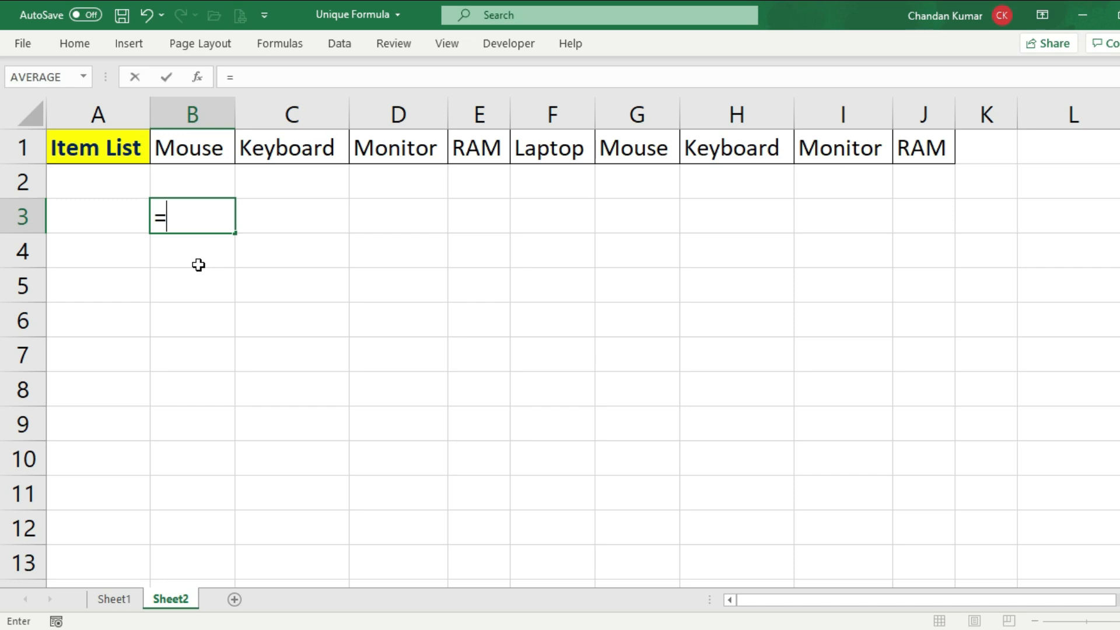
{"action": "type", "text": "UNI"}
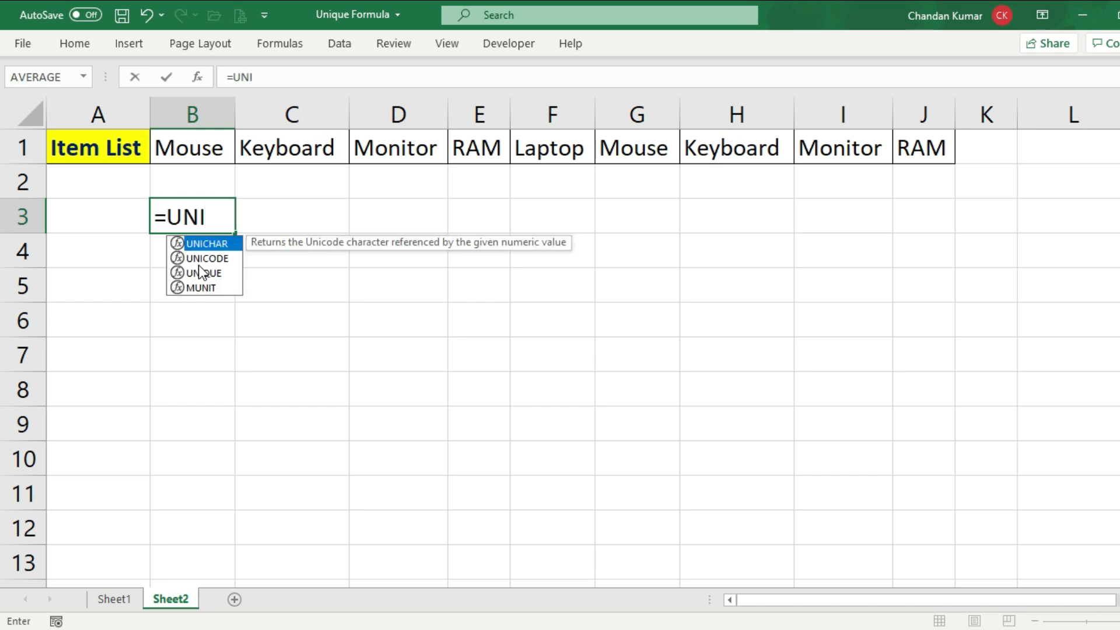
{"action": "type", "text": "QUE("}
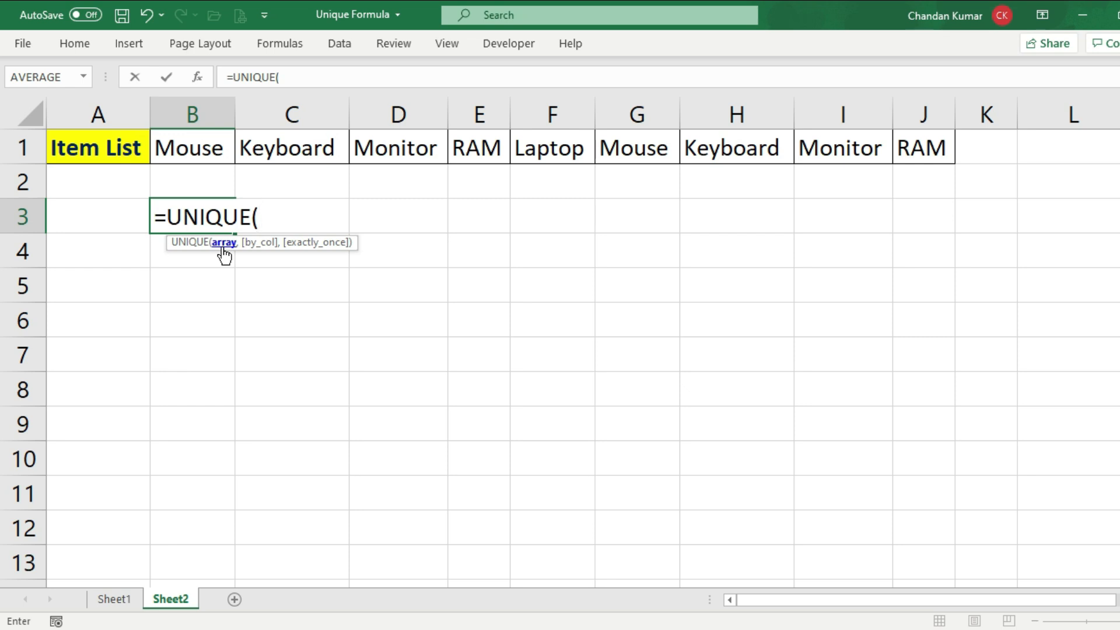
{"action": "left_click", "coordinate": [173, 150]}
{"action": "left_click_drag", "start_coordinate": [173, 149], "coordinate": [915, 140]}
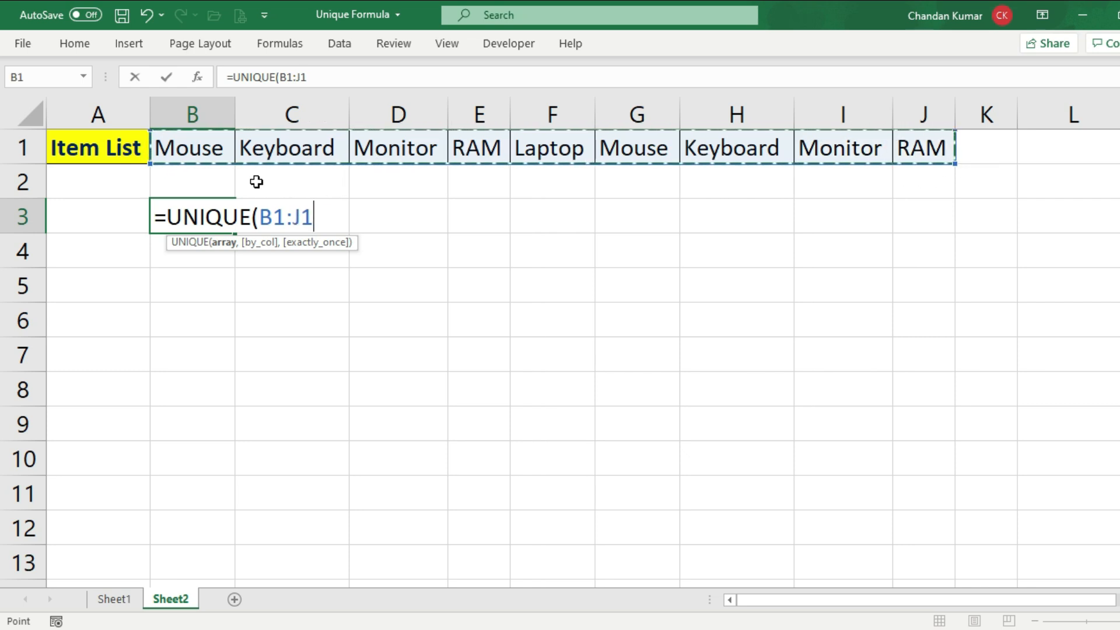
{"action": "type", "text": ","}
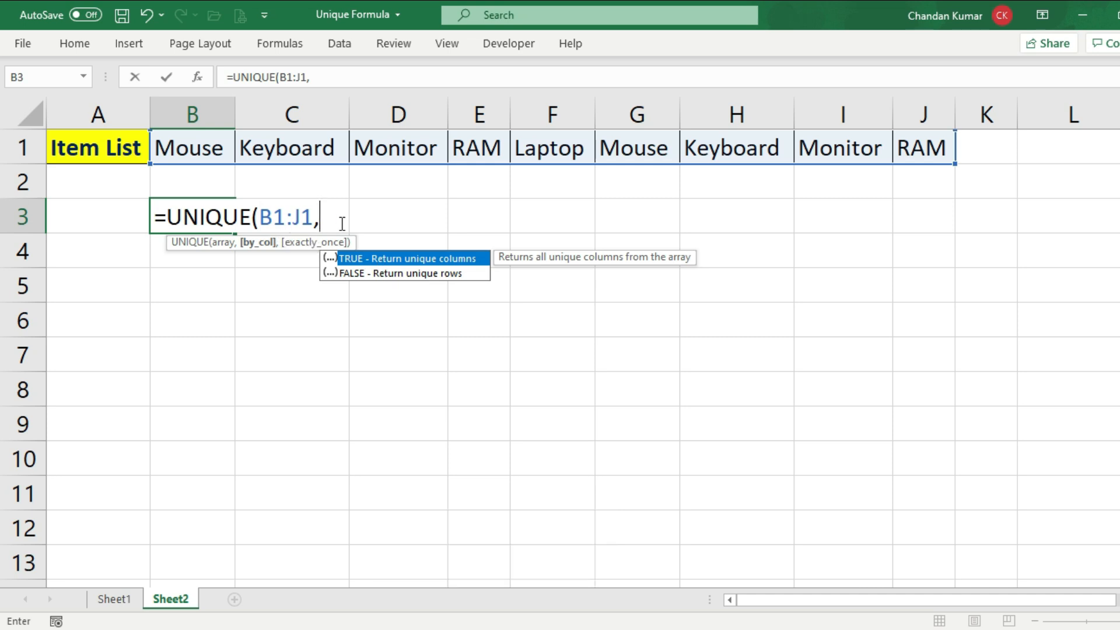
{"action": "type", "text": "1)"}
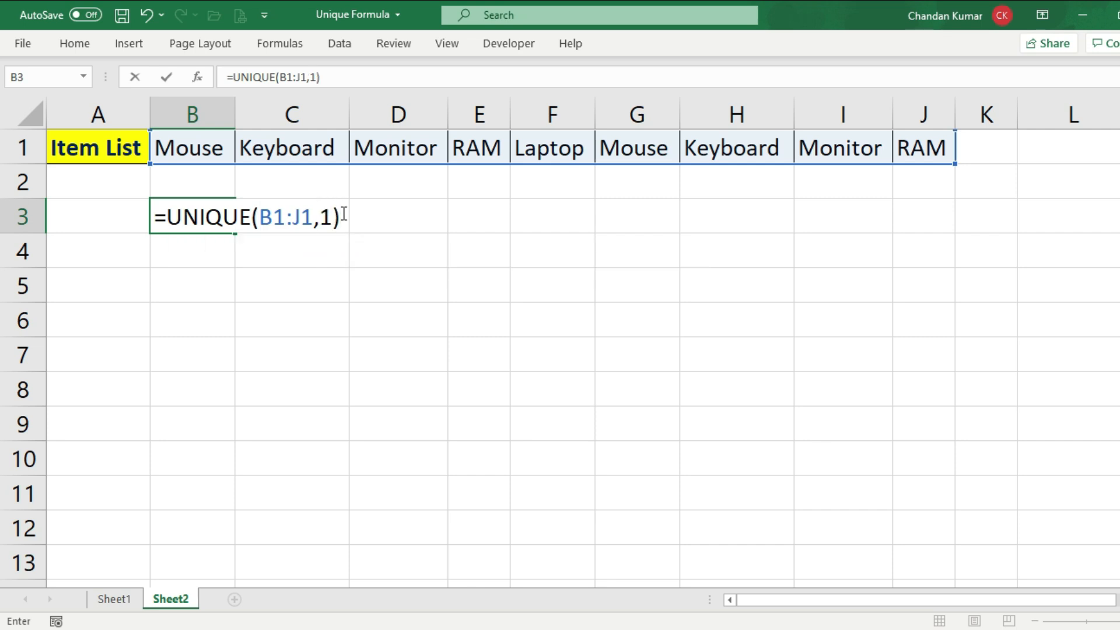
{"action": "key", "text": "Return"}
Compare the unique items spilled along row 3 with the source list in B1:J1
{"action": "left_click_drag", "start_coordinate": [194, 147], "coordinate": [950, 136]}
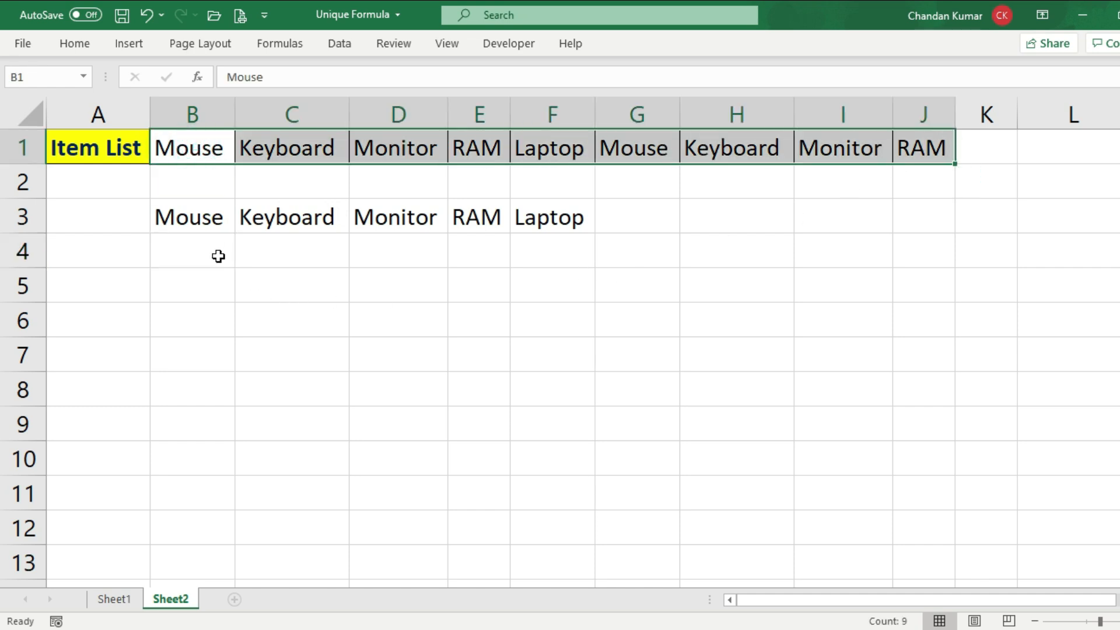
{"action": "left_click", "coordinate": [188, 218]}
{"action": "left_click_drag", "start_coordinate": [222, 223], "coordinate": [575, 220]}
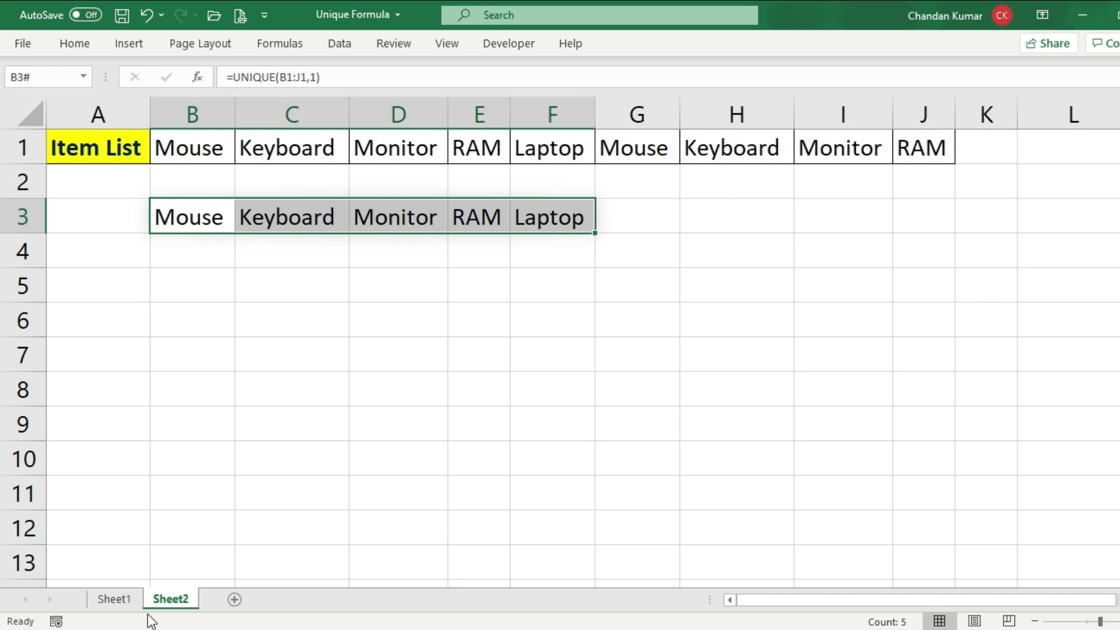
Return to Sheet1 and review the Item List entries and the empty cells under Exactly Once
{"action": "left_click", "coordinate": [120, 603]}
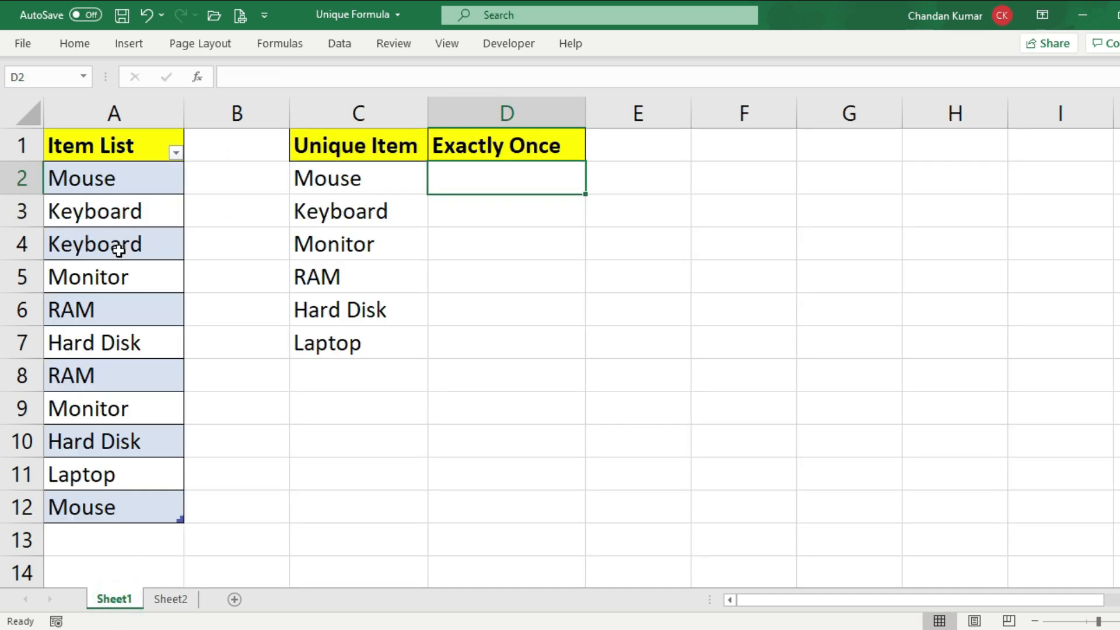
{"action": "left_click_drag", "start_coordinate": [121, 149], "coordinate": [108, 503]}
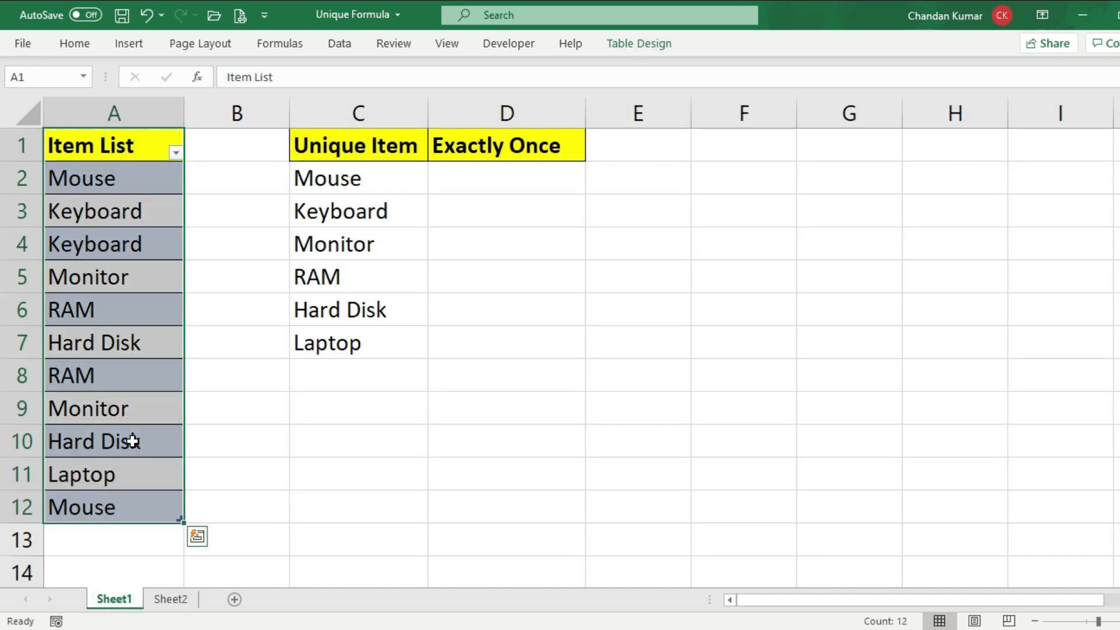
{"action": "left_click", "coordinate": [135, 294]}
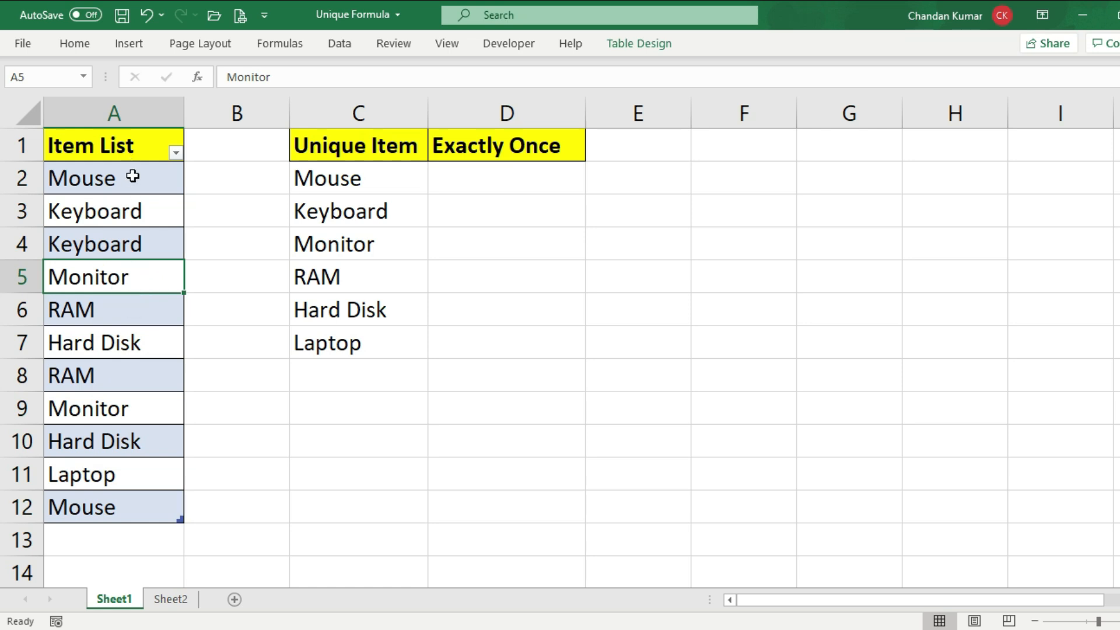
{"action": "left_click_drag", "start_coordinate": [133, 176], "coordinate": [145, 511]}
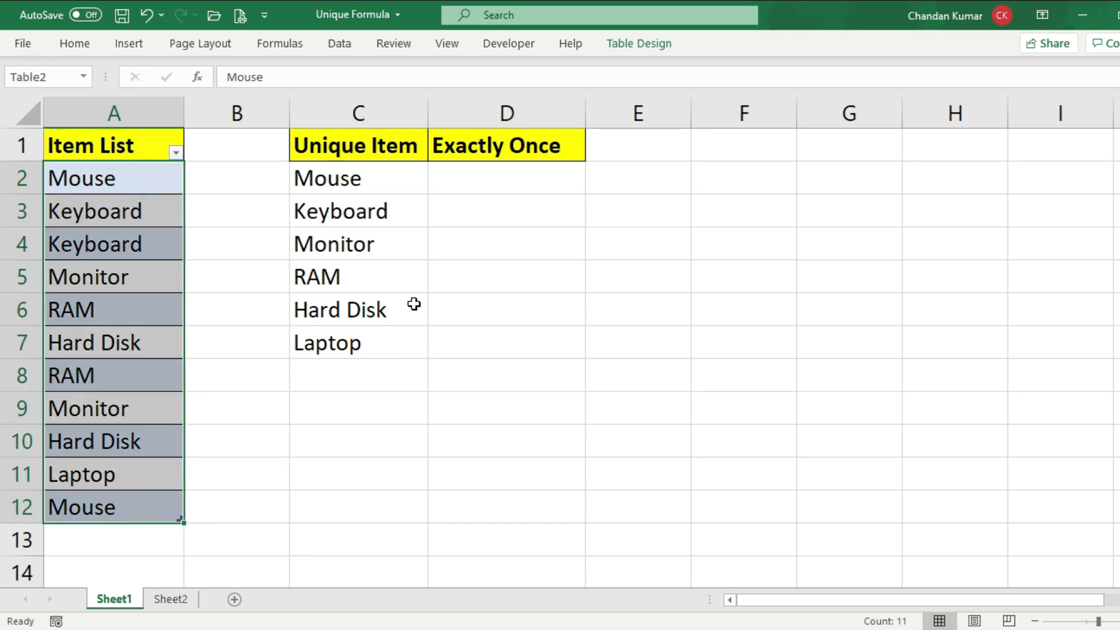
{"action": "left_click", "coordinate": [511, 172]}
{"action": "left_click_drag", "start_coordinate": [511, 209], "coordinate": [513, 287]}
Enter =UNIQUE(Table2[Item List],,1) in D2 under Exactly Once to extract the items that appear only once
{"action": "left_click", "coordinate": [492, 184]}
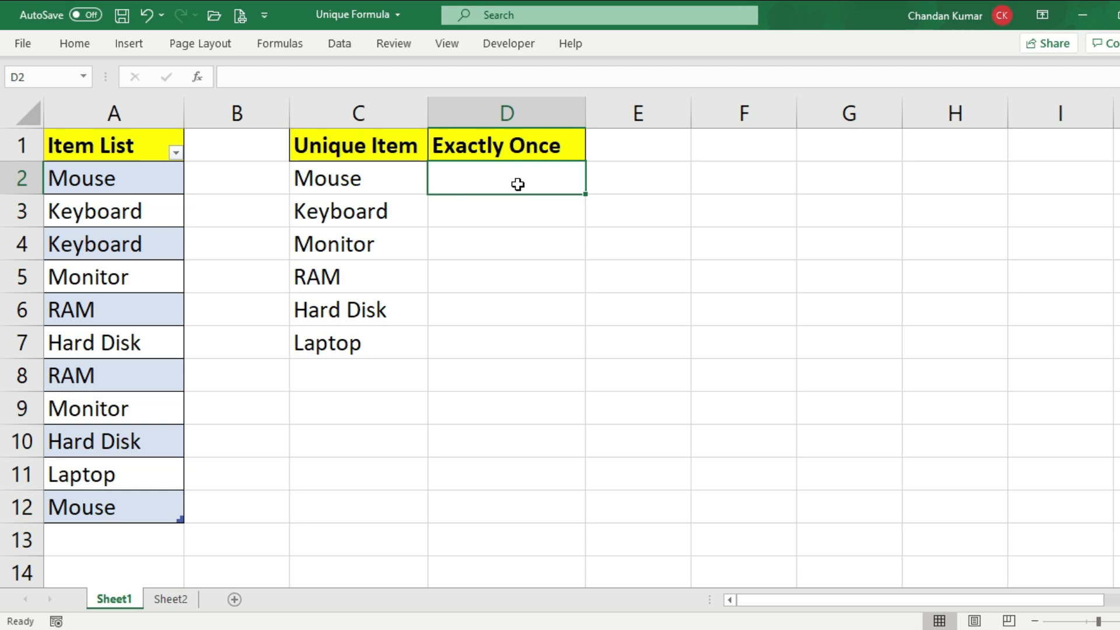
{"action": "type", "text": "="}
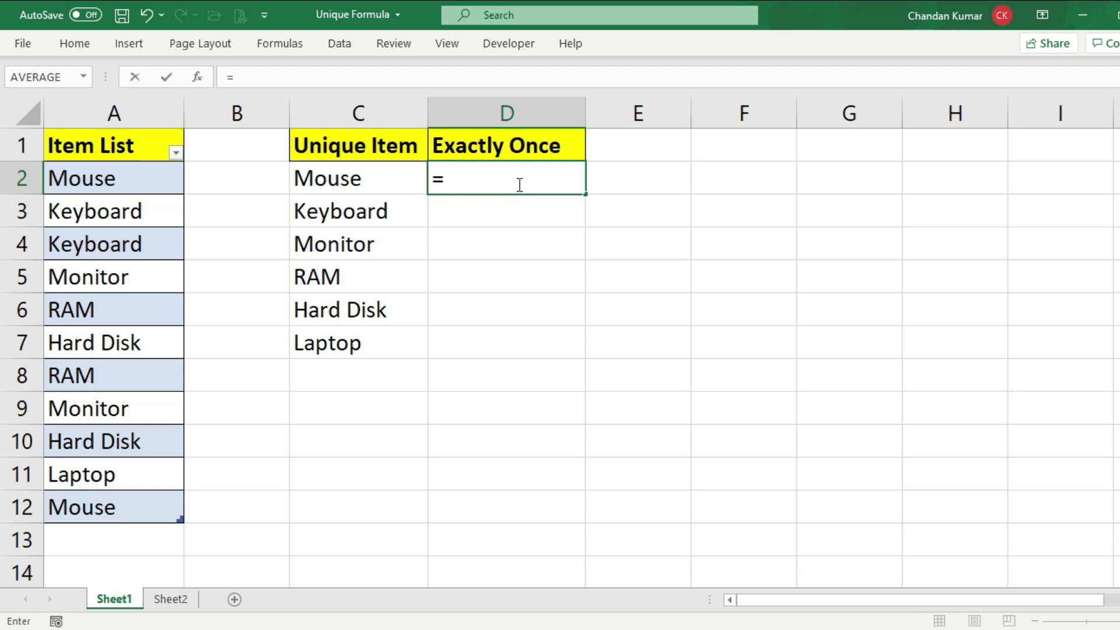
{"action": "type", "text": "UNIQU"}
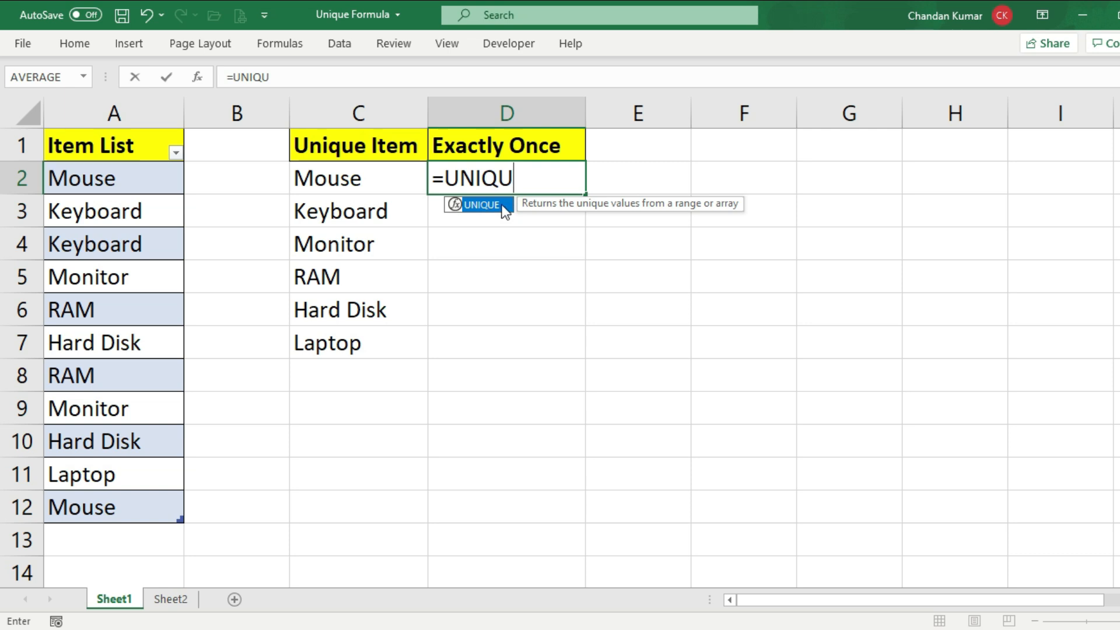
{"action": "double_click", "coordinate": [503, 206]}
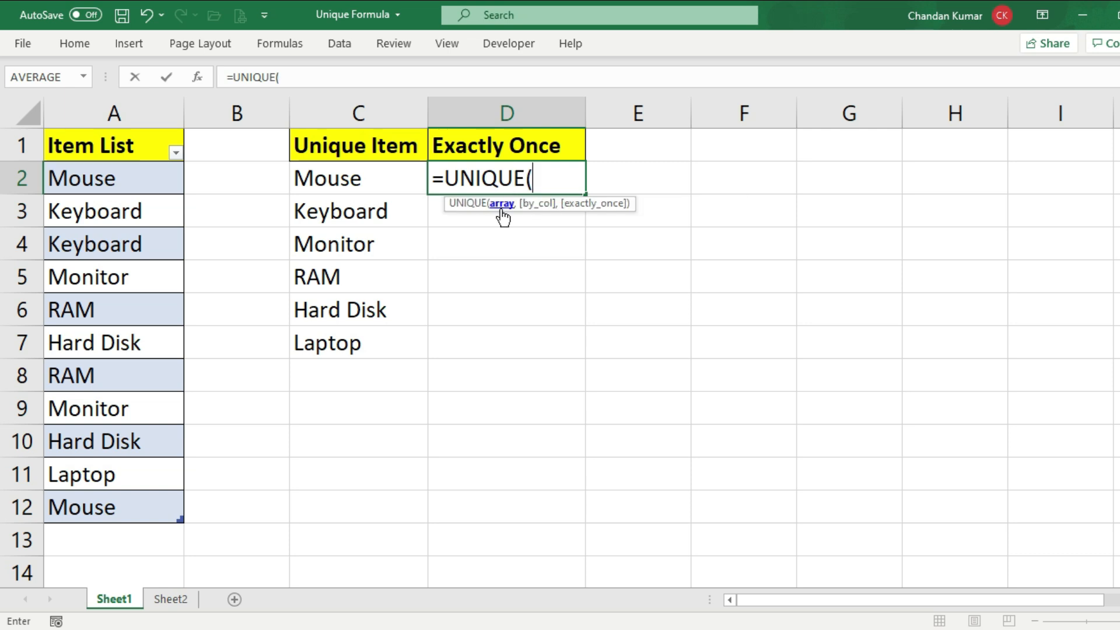
{"action": "left_click_drag", "start_coordinate": [108, 179], "coordinate": [120, 507]}
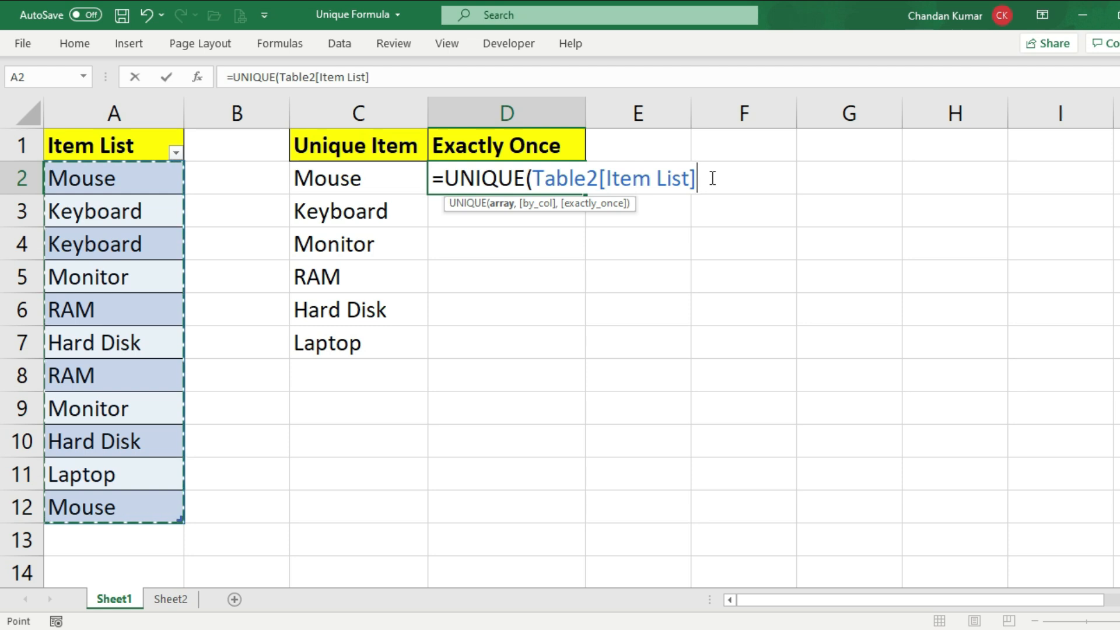
{"action": "type", "text": ","}
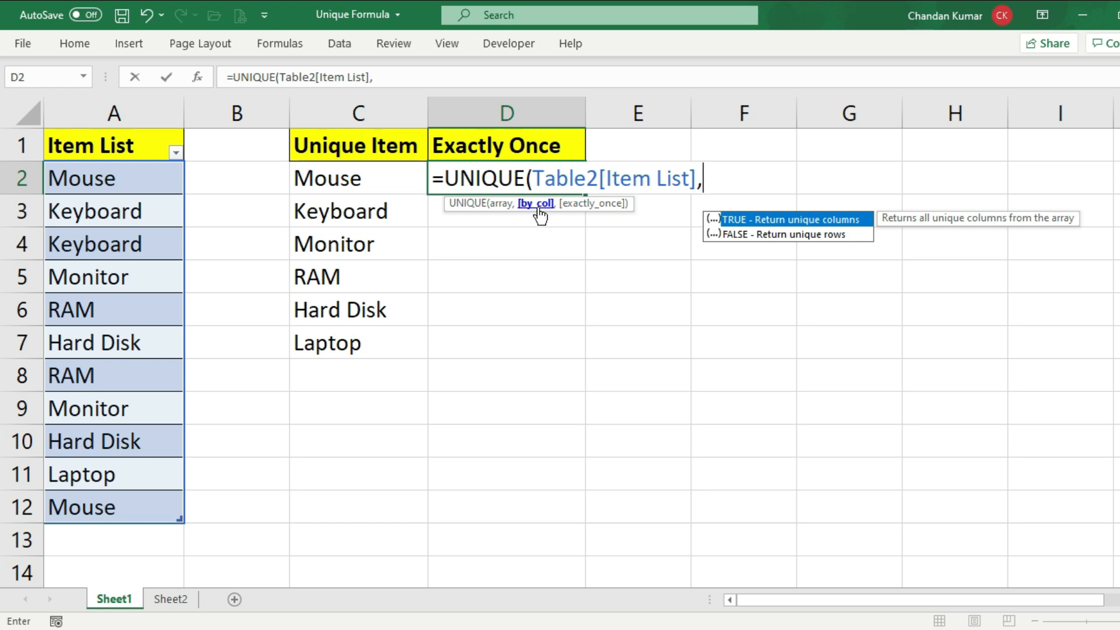
{"action": "type", "text": ","}
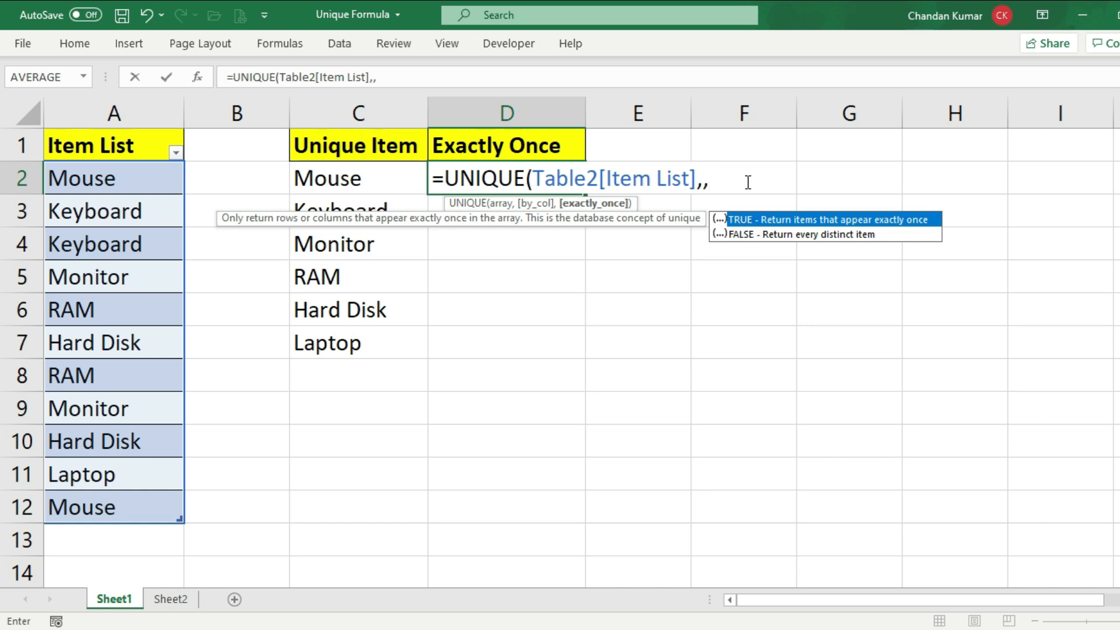
{"action": "type", "text": "1)"}
{"action": "key", "text": "Return"}
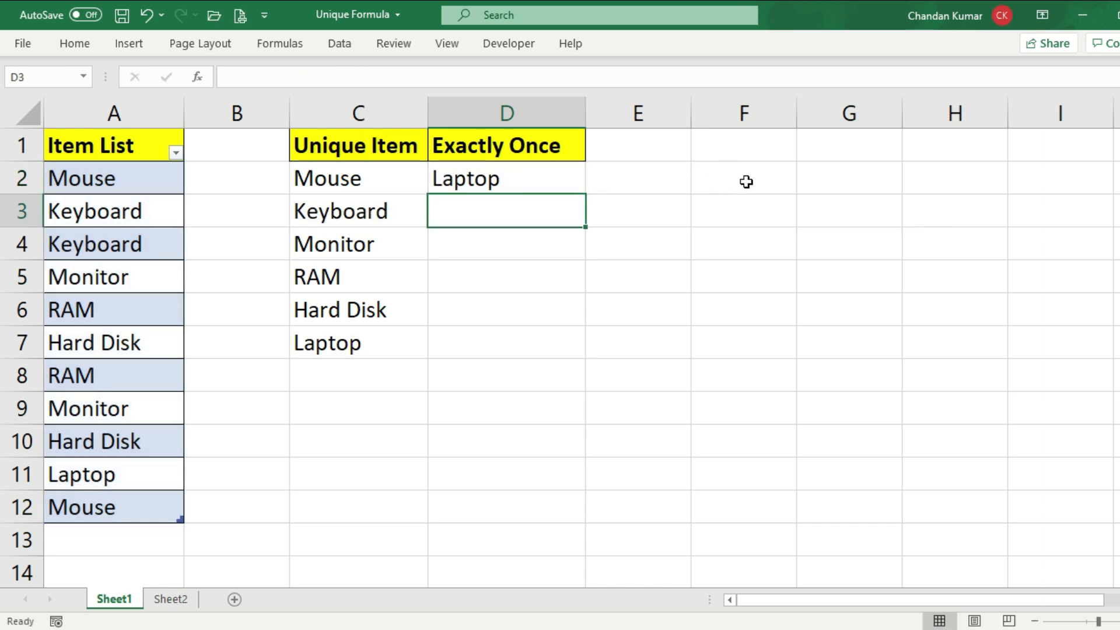
Check the Exactly Once result in D2 against the entries of the Item List in column A
{"action": "left_click", "coordinate": [537, 175]}
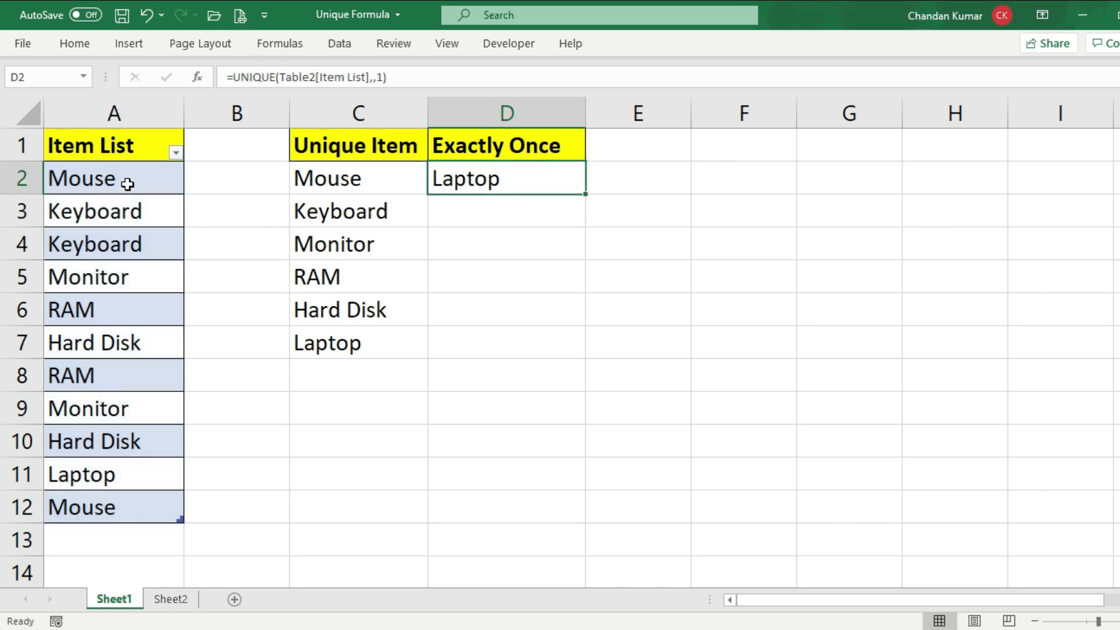
{"action": "left_click_drag", "start_coordinate": [128, 175], "coordinate": [111, 501]}
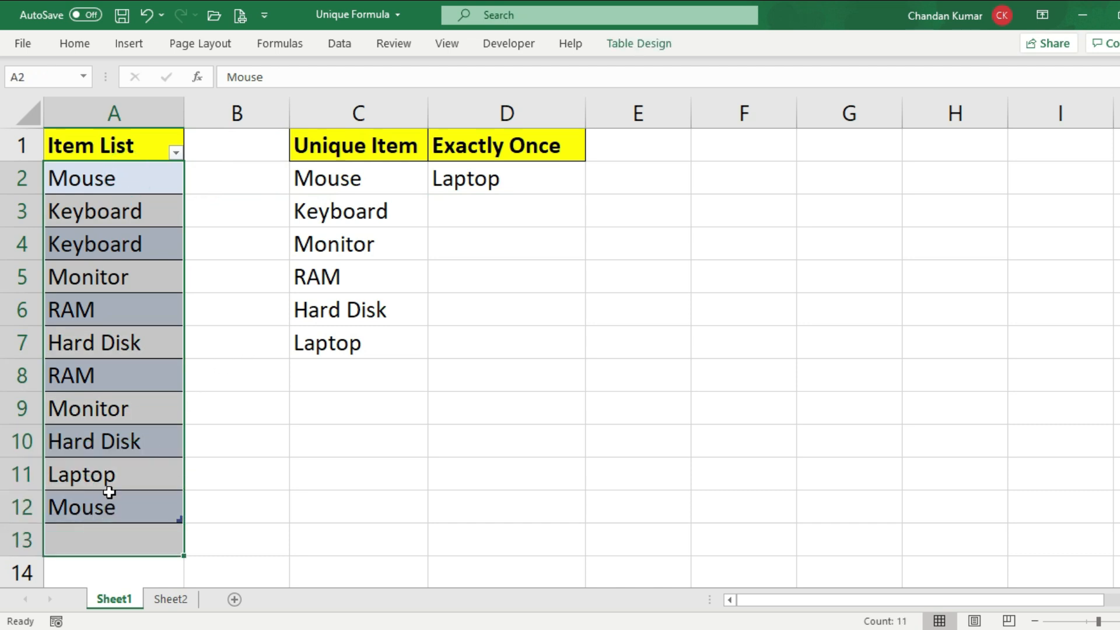
{"action": "left_click", "coordinate": [116, 475]}
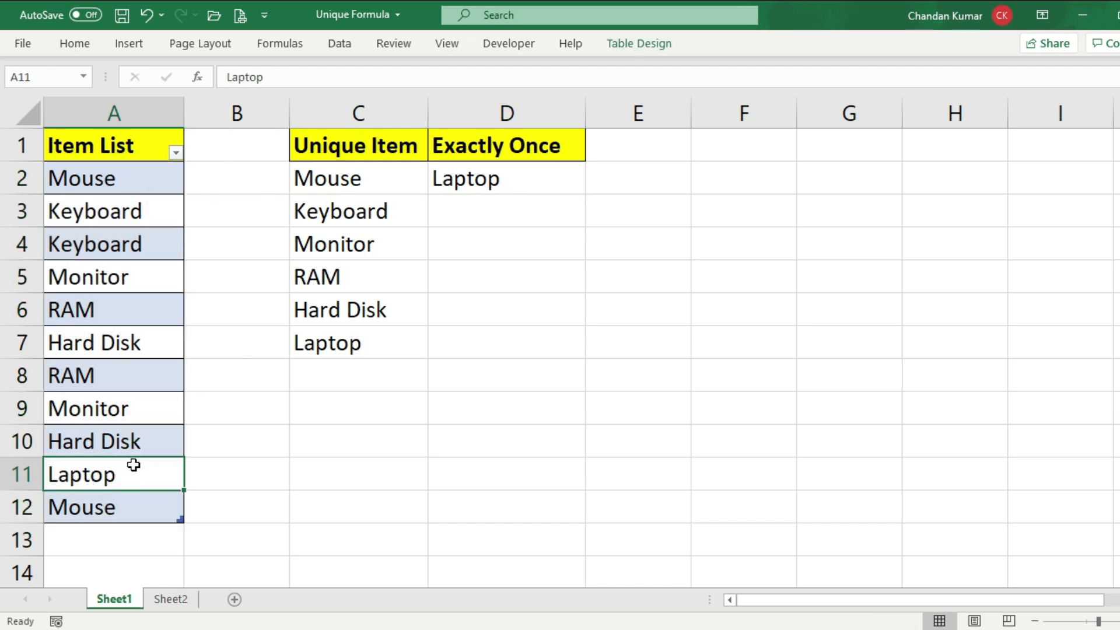
{"action": "left_click", "coordinate": [470, 181]}
{"action": "left_click_drag", "start_coordinate": [111, 182], "coordinate": [150, 483]}
{"action": "left_click", "coordinate": [151, 483]}
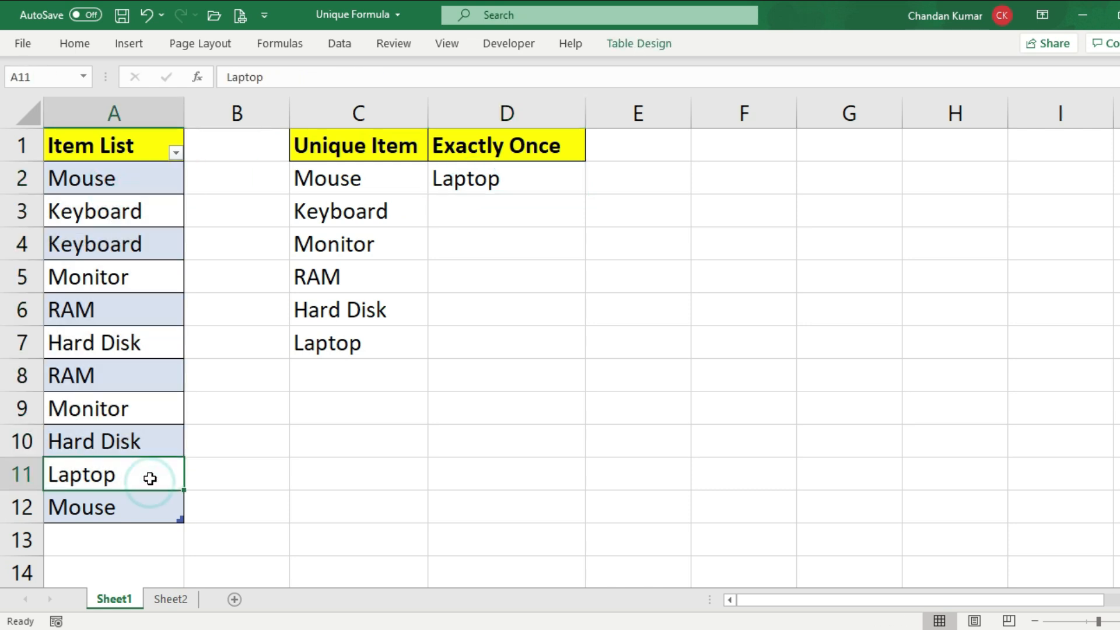
{"action": "left_click_drag", "start_coordinate": [138, 177], "coordinate": [123, 473]}
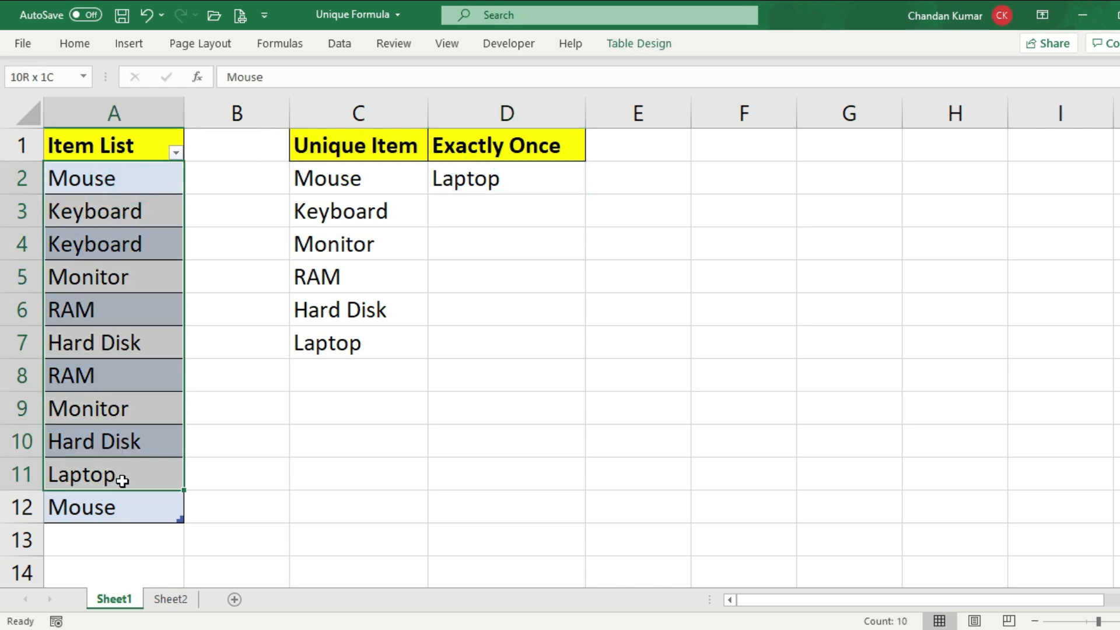
{"action": "left_click", "coordinate": [117, 500]}
Add pc as a new Item List entry in A13 and check the Exactly Once column
{"action": "left_click", "coordinate": [91, 539]}
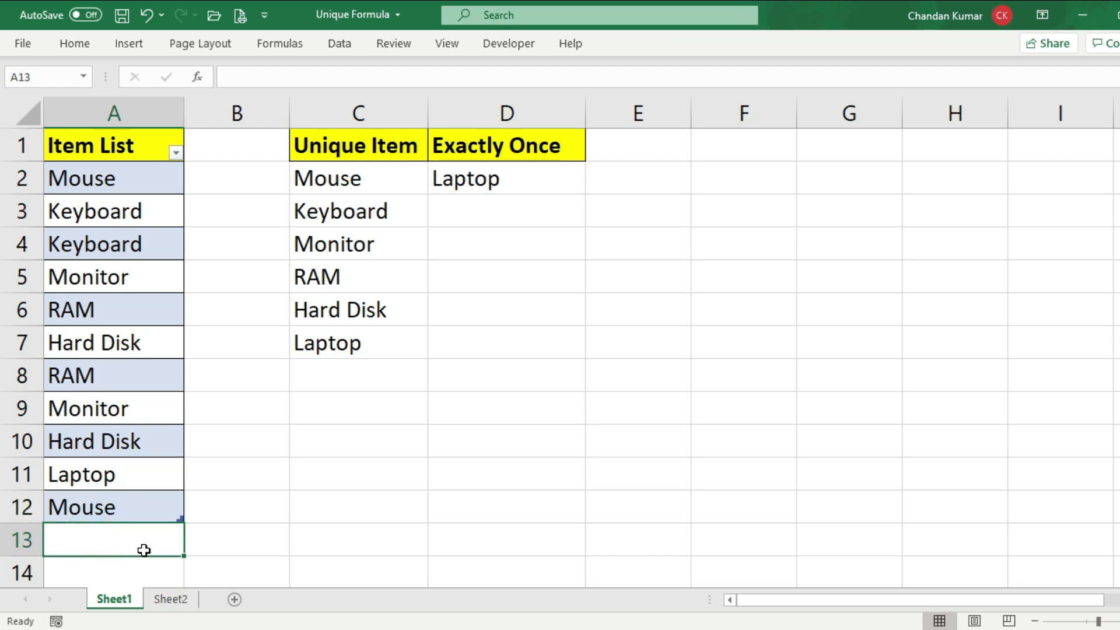
{"action": "type", "text": "pc"}
{"action": "key", "text": "Return"}
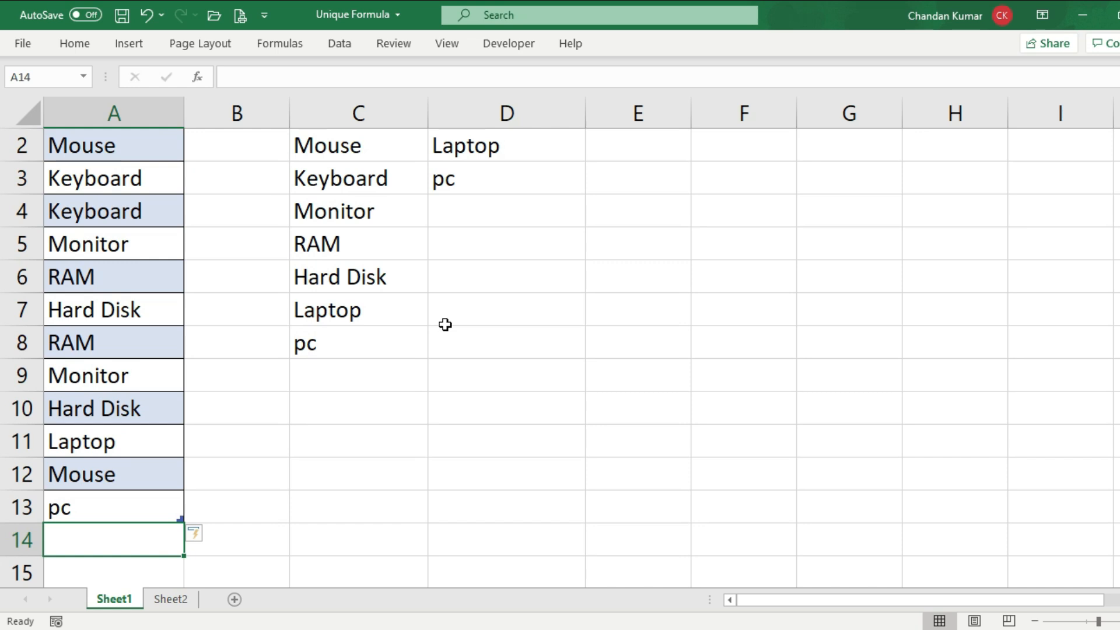
{"action": "left_click", "coordinate": [475, 181]}
Add a second pc entry to the Item List in A14 and review the Exactly Once column again
{"action": "left_click", "coordinate": [78, 536]}
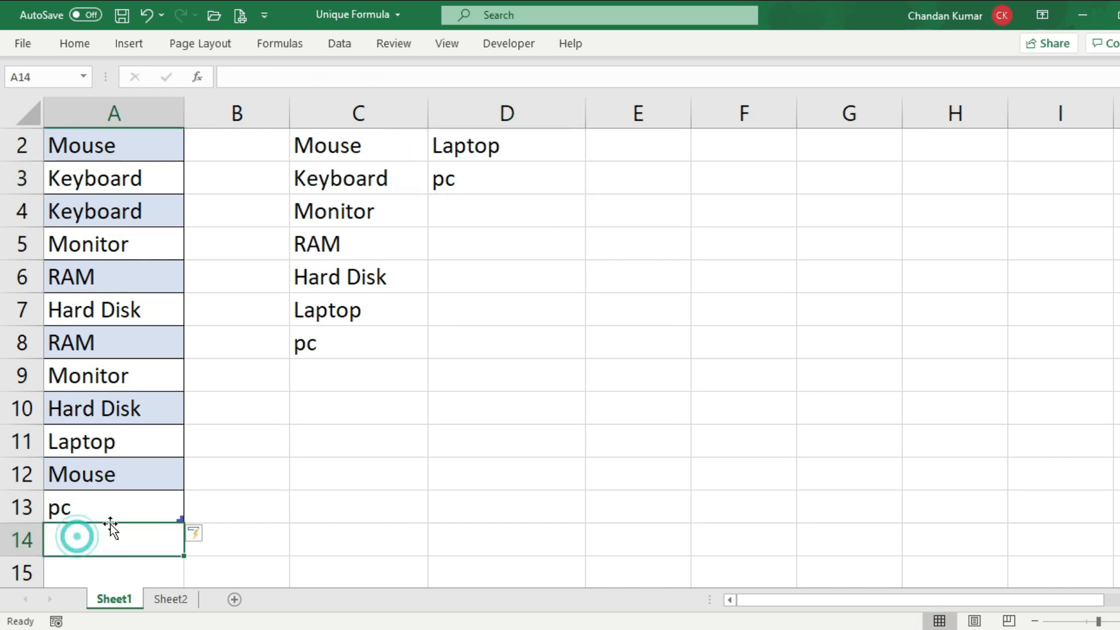
{"action": "type", "text": "pc"}
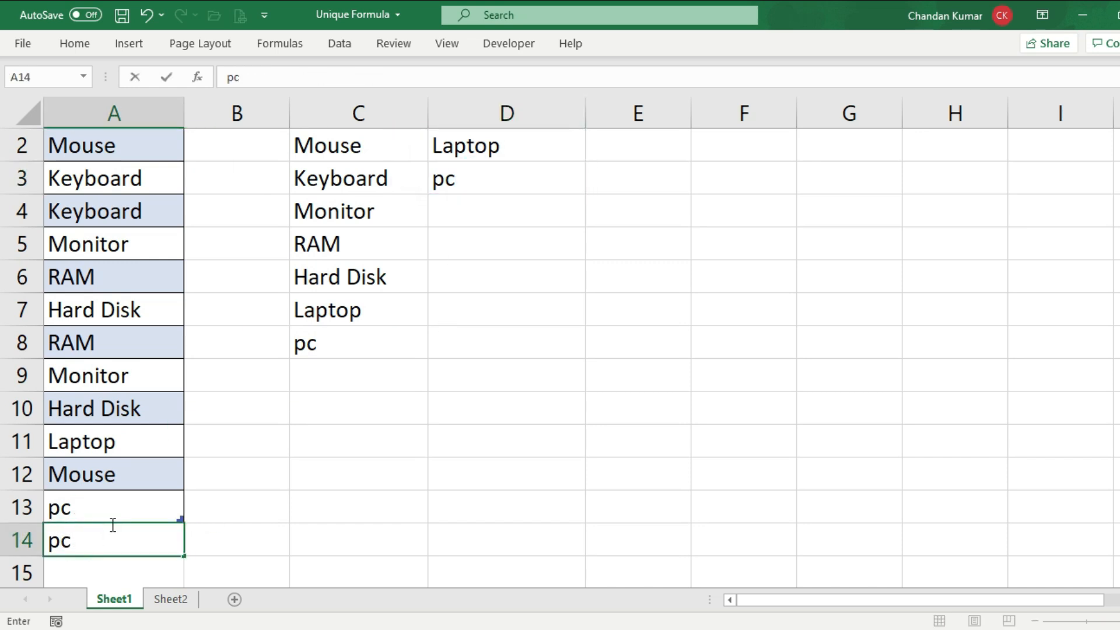
{"action": "key", "text": "Return"}
{"action": "scroll", "coordinate": [408, 397], "scroll_direction": "up", "scroll_amount": 1}
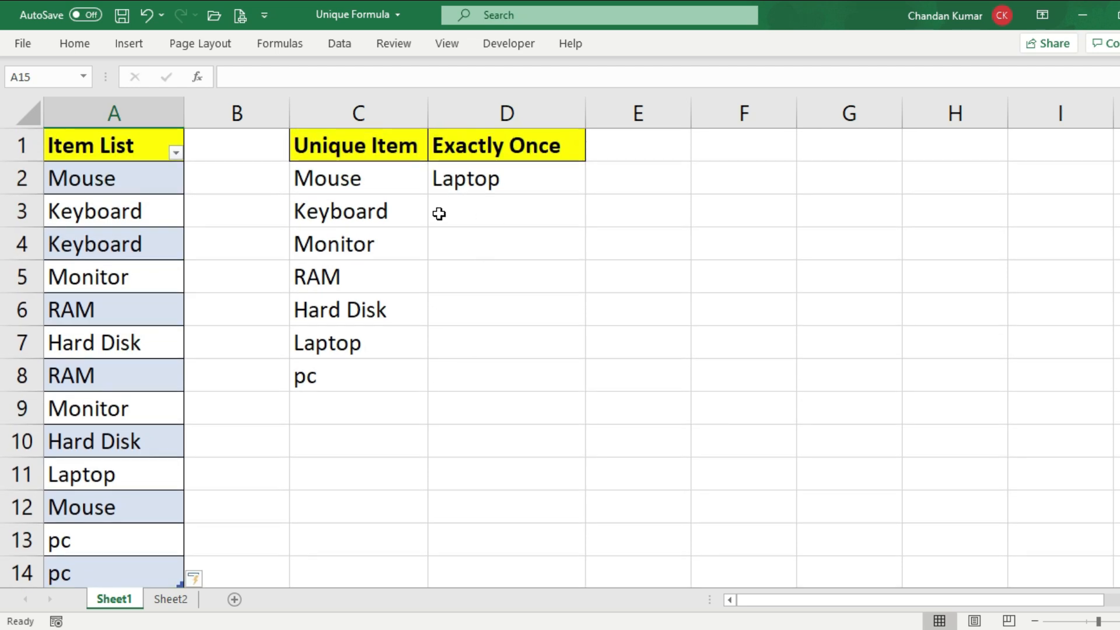
Clear the second pc entry from A14 of the Item List and check the Exactly Once results in D3 and D4
{"action": "left_click", "coordinate": [86, 574]}
{"action": "left_click", "coordinate": [86, 574]}
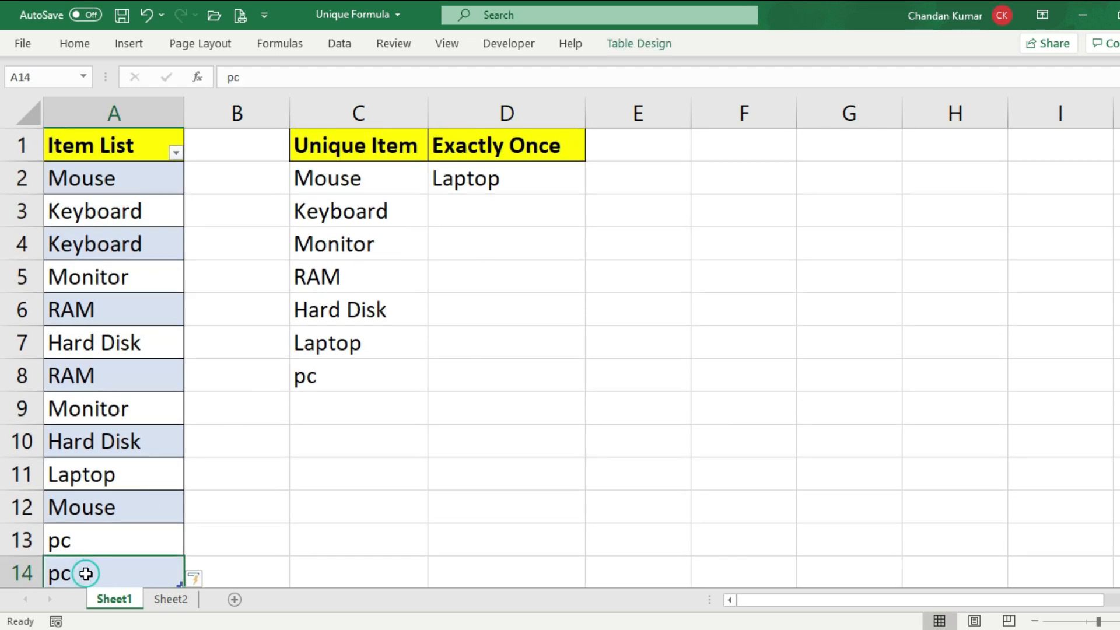
{"action": "key", "text": "Delete"}
{"action": "scroll", "coordinate": [86, 574], "scroll_direction": "down", "scroll_amount": 2}
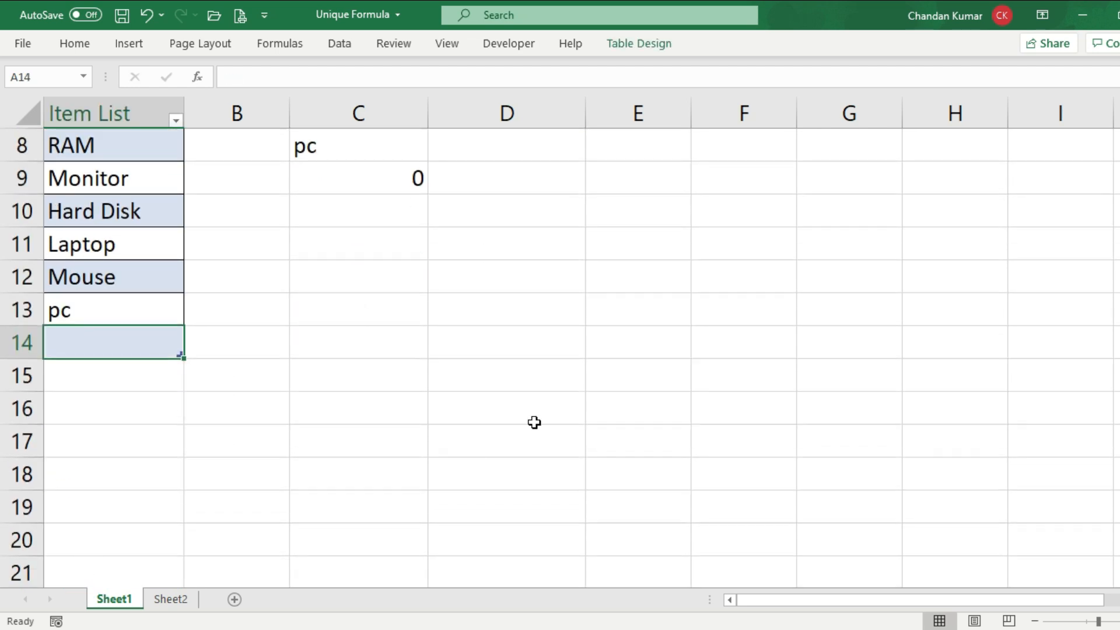
{"action": "scroll", "coordinate": [513, 409], "scroll_direction": "up", "scroll_amount": 3}
{"action": "left_click", "coordinate": [465, 212]}
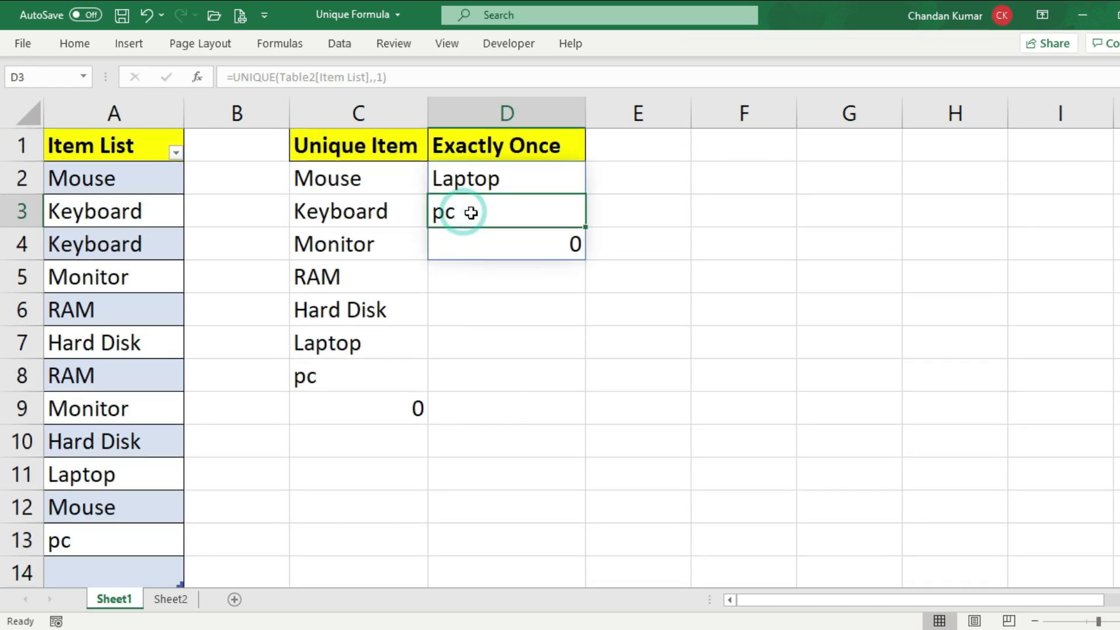
{"action": "left_click", "coordinate": [457, 243]}
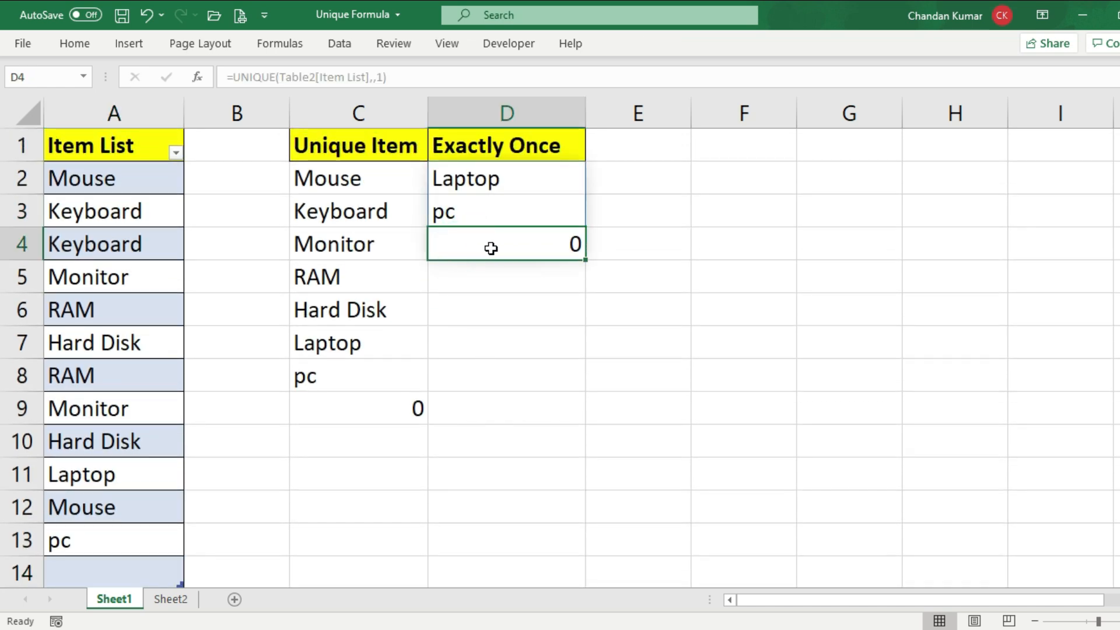
Enter Computer as the Item List entry in A14 and check the Exactly Once result in D4
{"action": "left_click", "coordinate": [92, 574]}
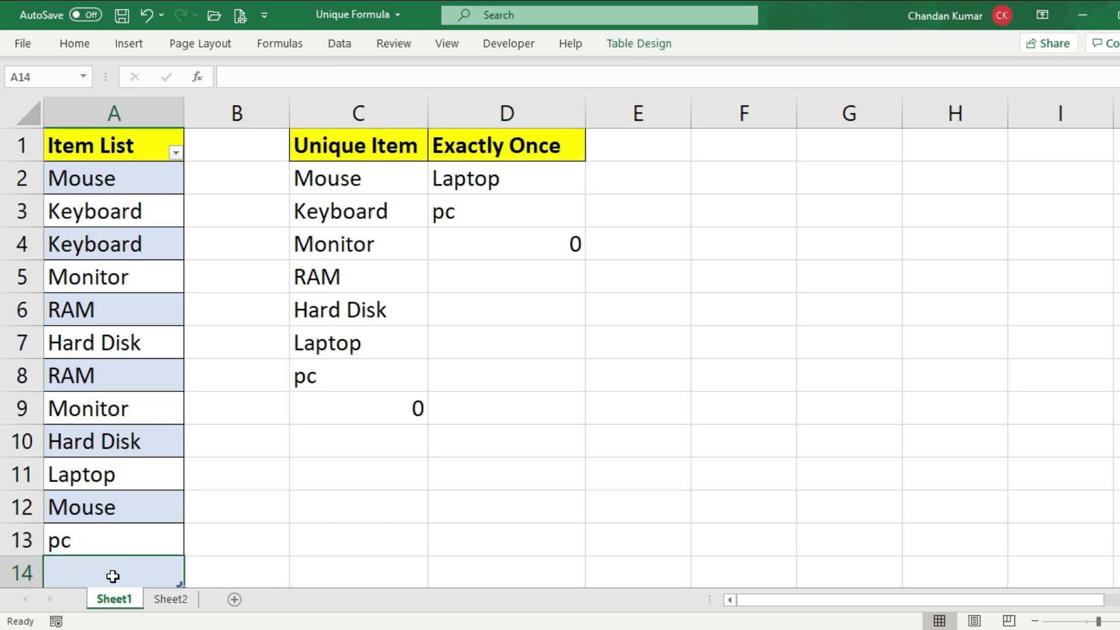
{"action": "type", "text": "cOM"}
{"action": "key", "text": "BackSpace"}
{"action": "key", "text": "BackSpace"}
{"action": "key", "text": "BackSpace"}
{"action": "type", "text": "Computer"}
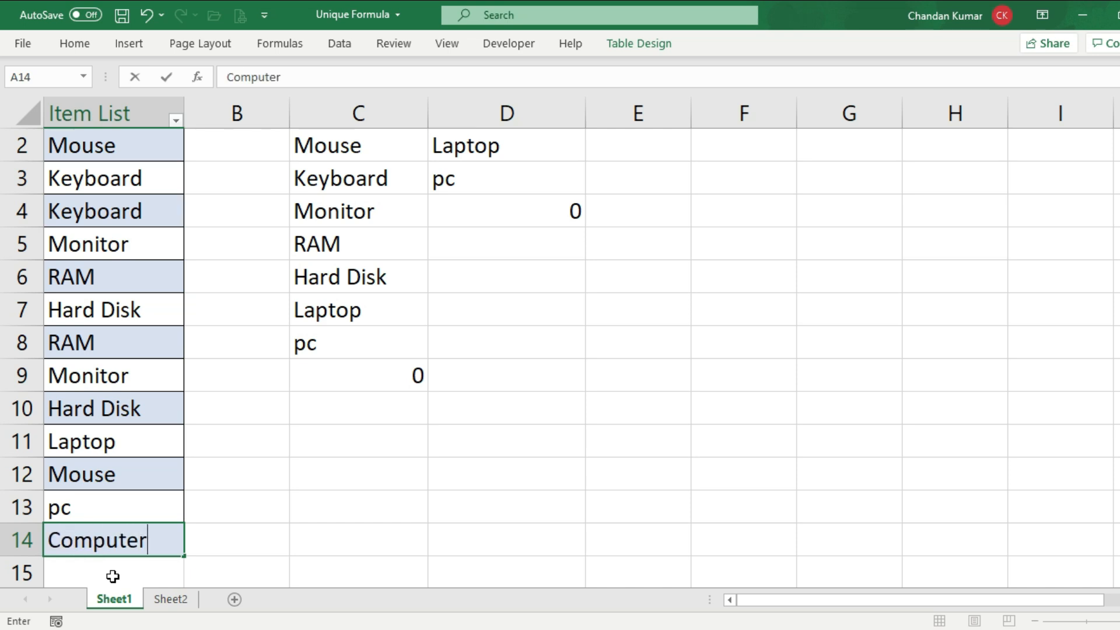
{"action": "key", "text": "Return"}
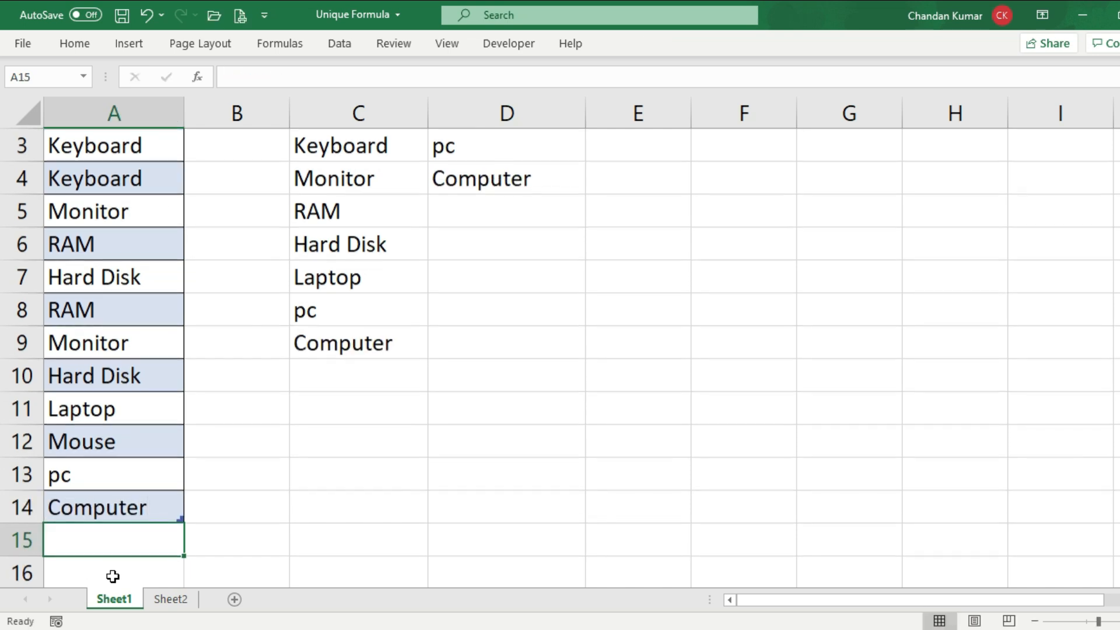
{"action": "scroll", "coordinate": [422, 426], "scroll_direction": "up", "scroll_amount": 1}
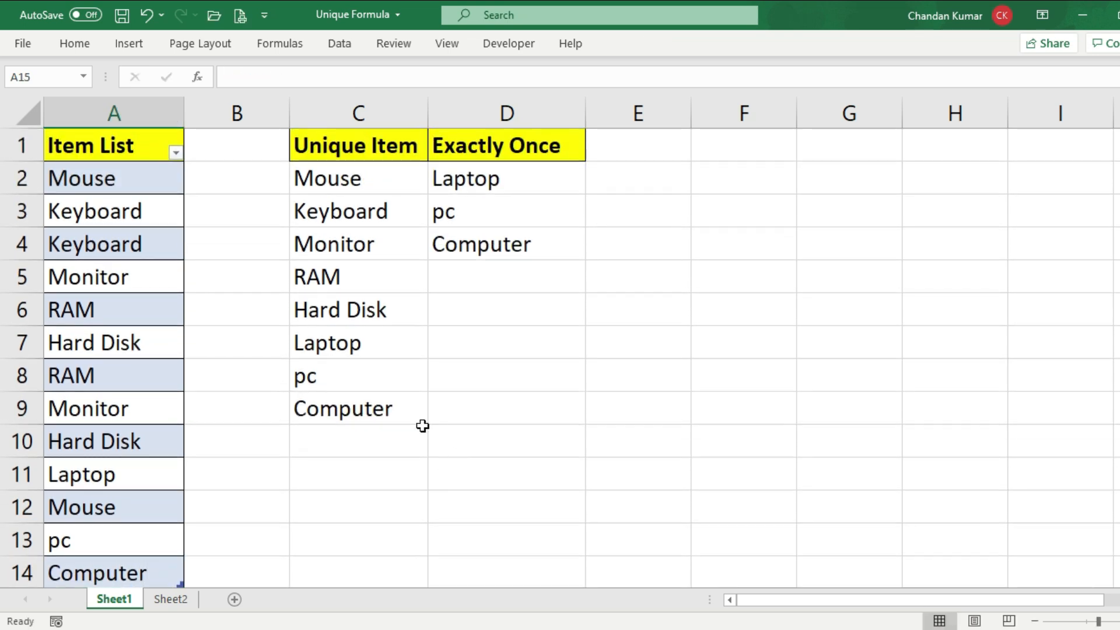
{"action": "left_click", "coordinate": [480, 245]}
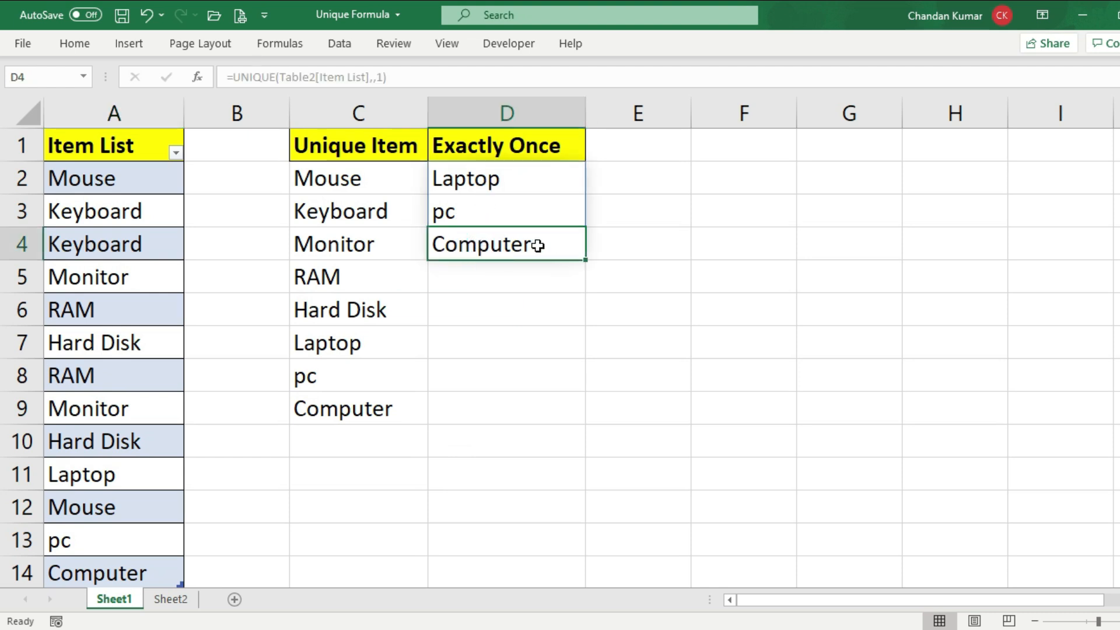
Compare the vertical Unique Item and Exactly Once results on Sheet1 with the horizontal UNIQUE results in row 3 of Sheet2
{"action": "left_click_drag", "start_coordinate": [382, 176], "coordinate": [370, 407]}
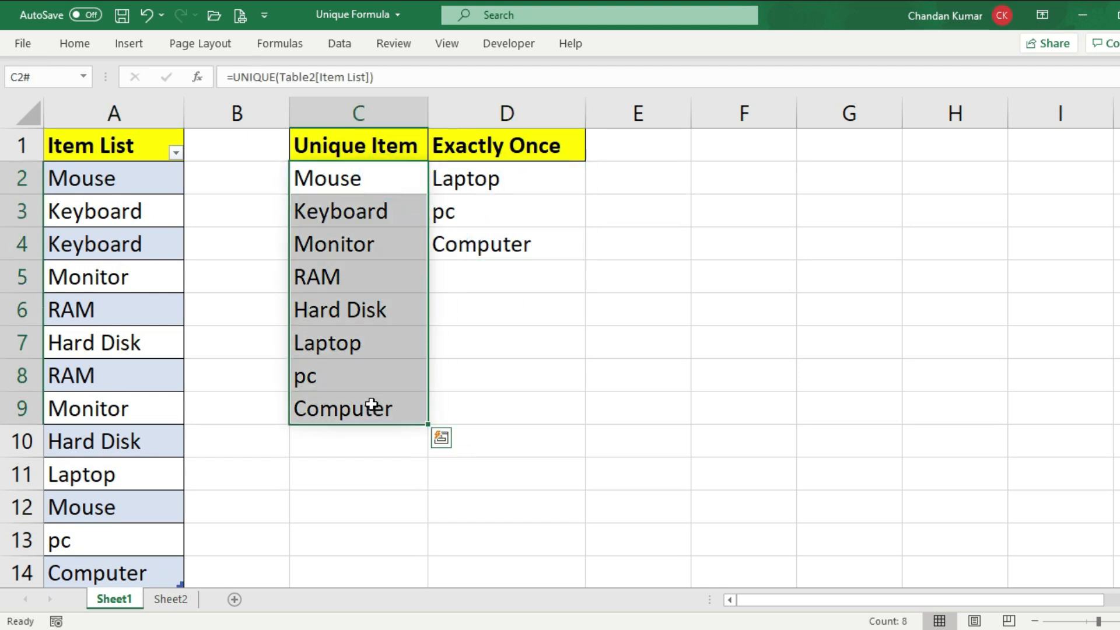
{"action": "left_click", "coordinate": [377, 411]}
{"action": "left_click", "coordinate": [487, 242]}
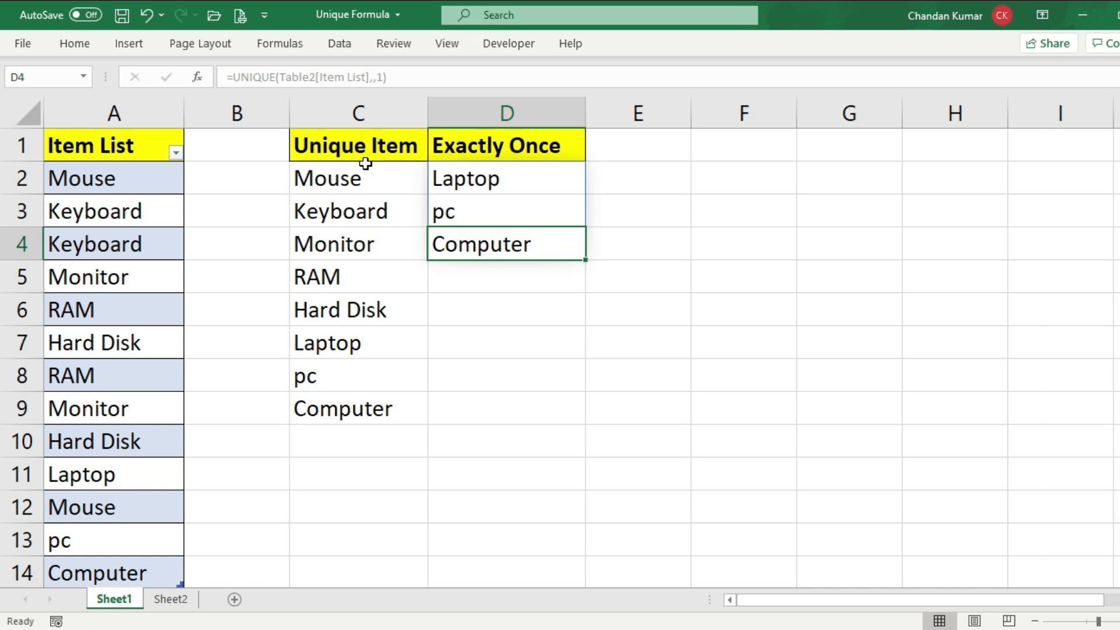
{"action": "left_click", "coordinate": [365, 103]}
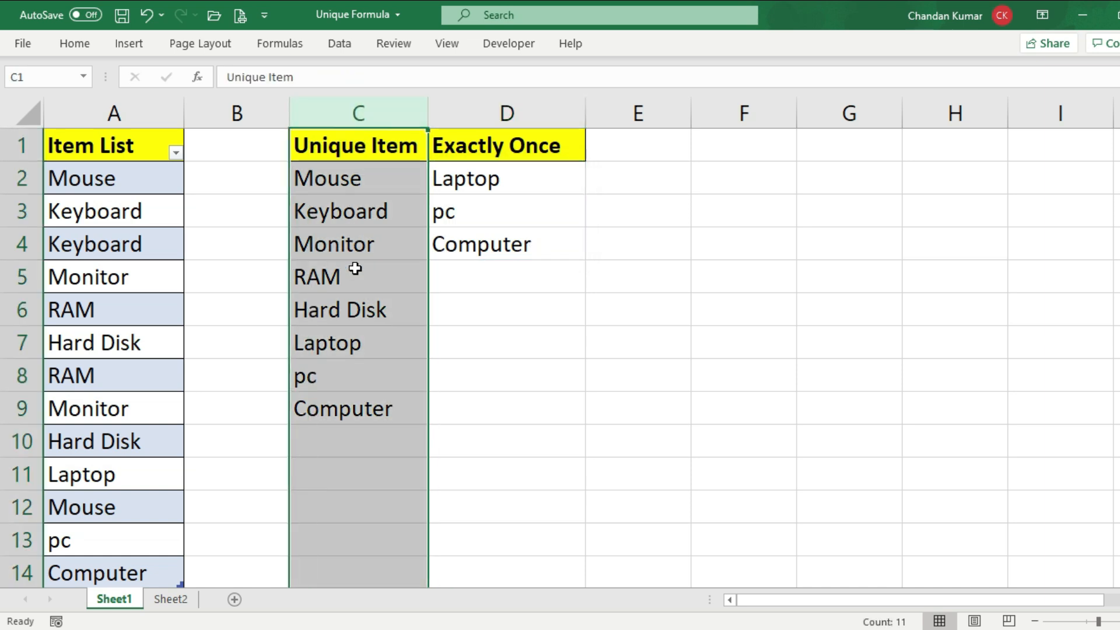
{"action": "left_click", "coordinate": [172, 599]}
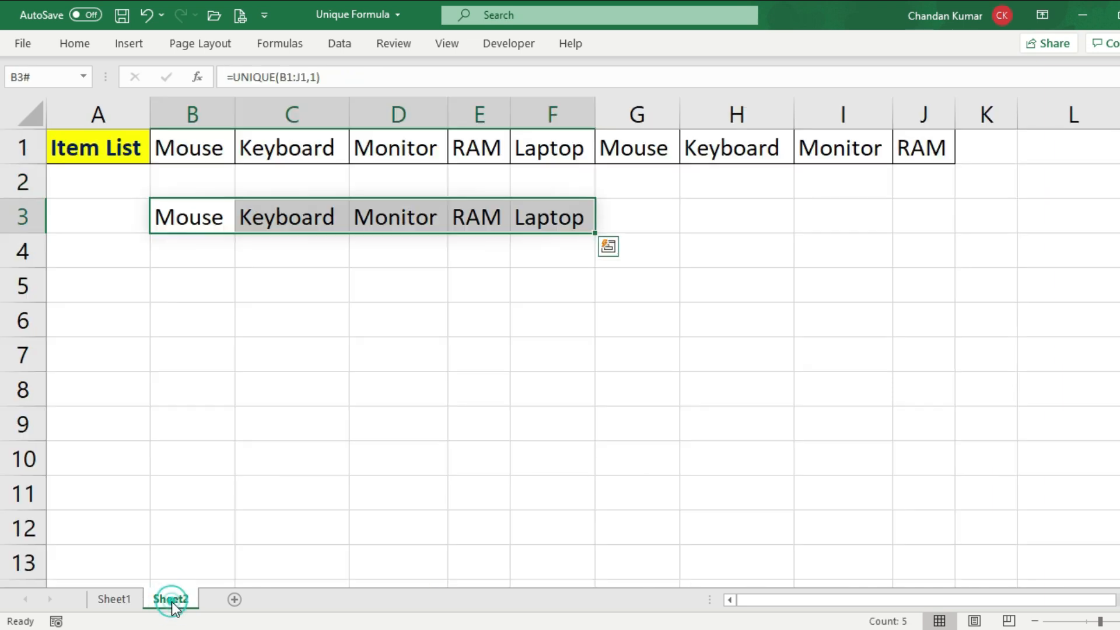
{"action": "left_click", "coordinate": [13, 211]}
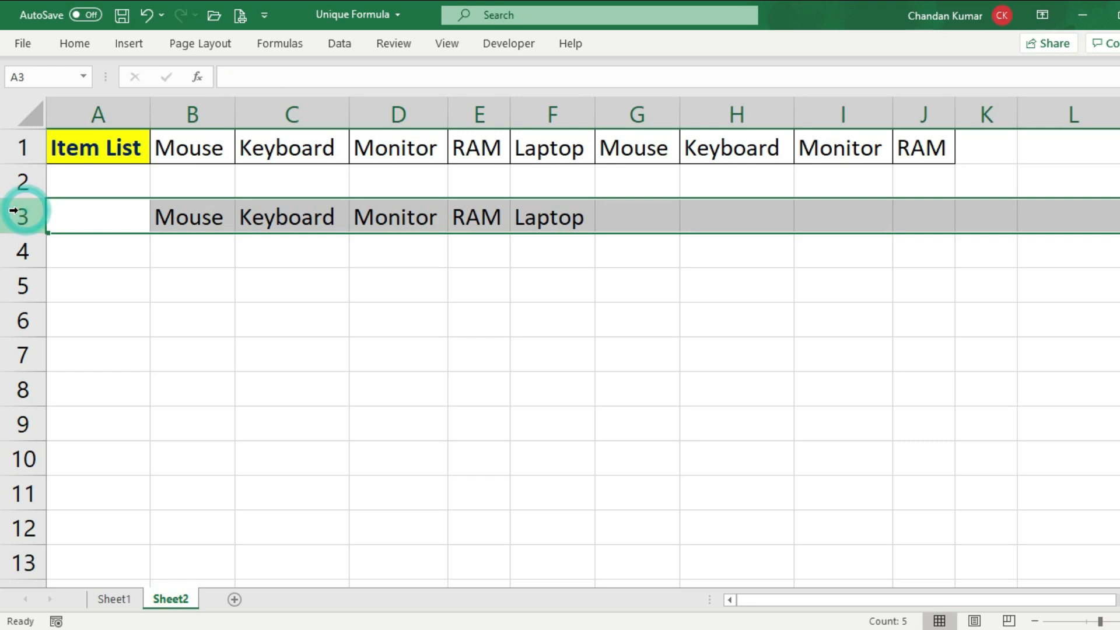
{"action": "left_click", "coordinate": [115, 600]}
Enter 1 in C7 inside the Unique Item spill range C2:C9 and inspect the formula cell C2
{"action": "left_click", "coordinate": [346, 315]}
{"action": "left_click_drag", "start_coordinate": [353, 181], "coordinate": [354, 407]}
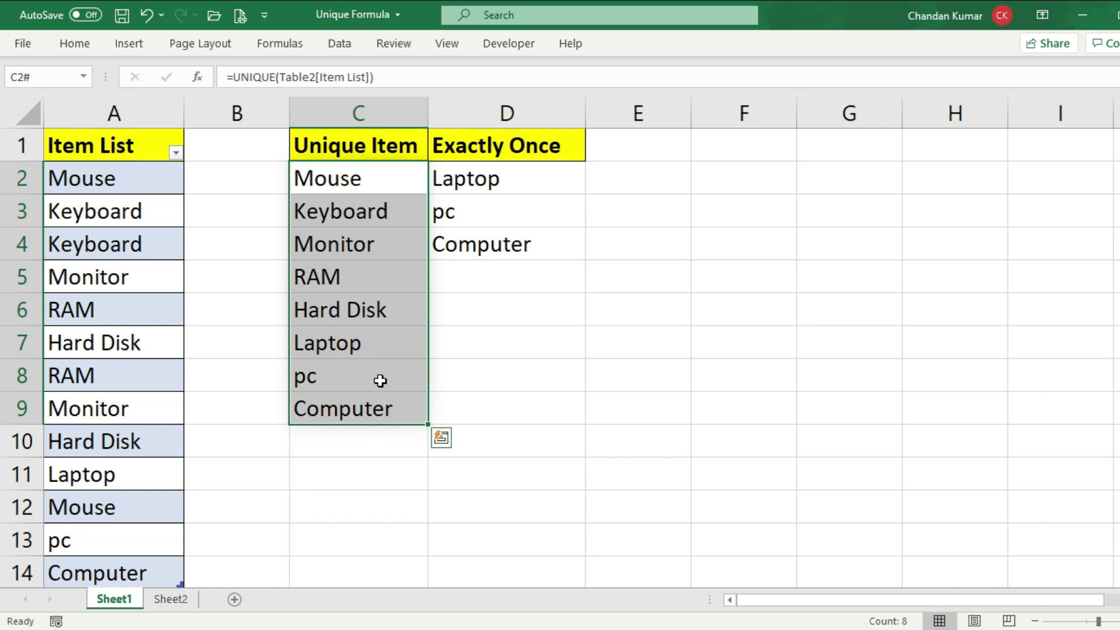
{"action": "left_click", "coordinate": [382, 350]}
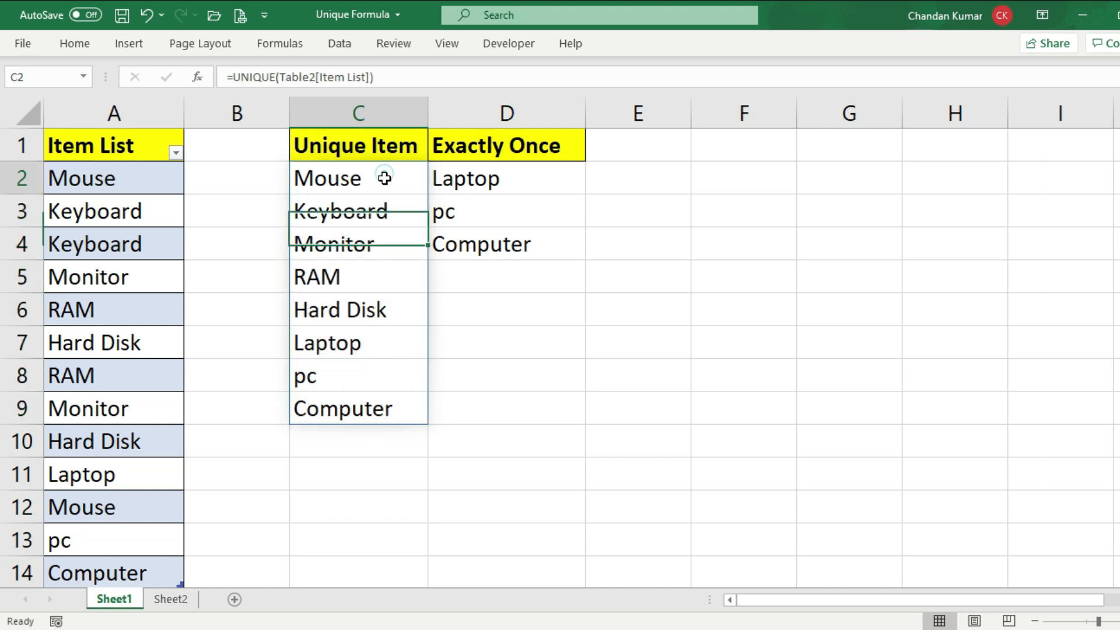
{"action": "left_click_drag", "start_coordinate": [383, 177], "coordinate": [383, 405]}
{"action": "left_click", "coordinate": [374, 340]}
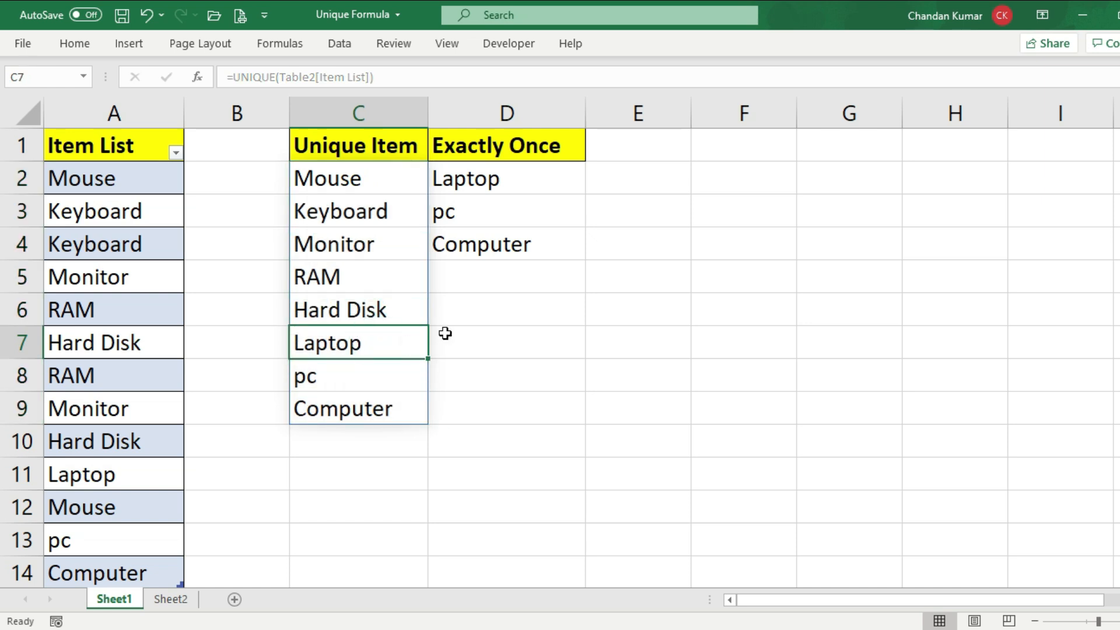
{"action": "type", "text": "1"}
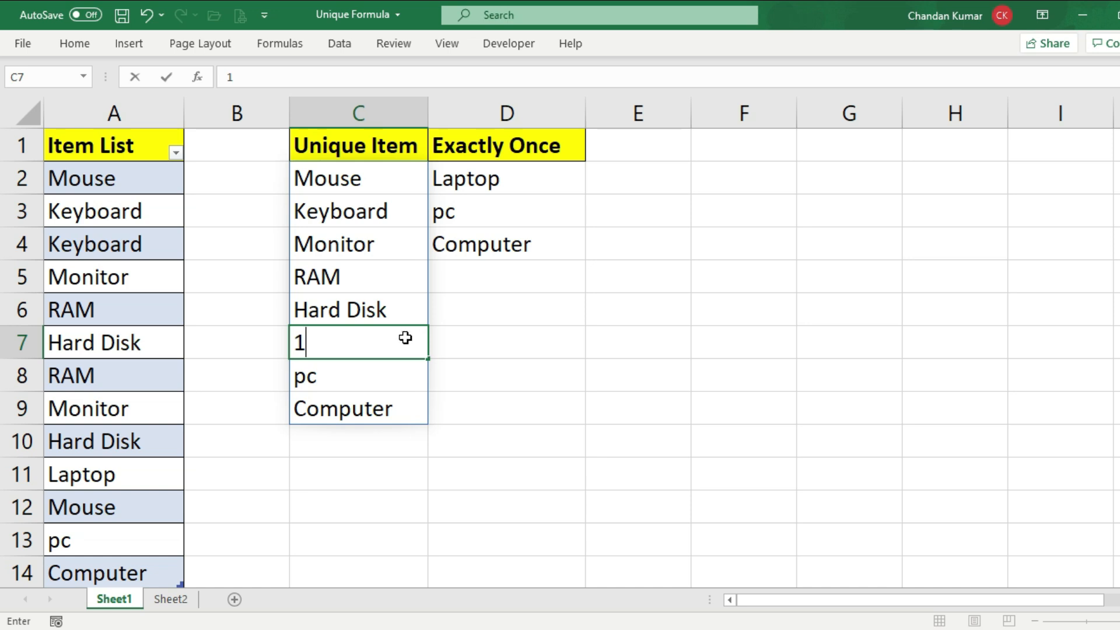
{"action": "key", "text": "Return"}
{"action": "left_click", "coordinate": [384, 184]}
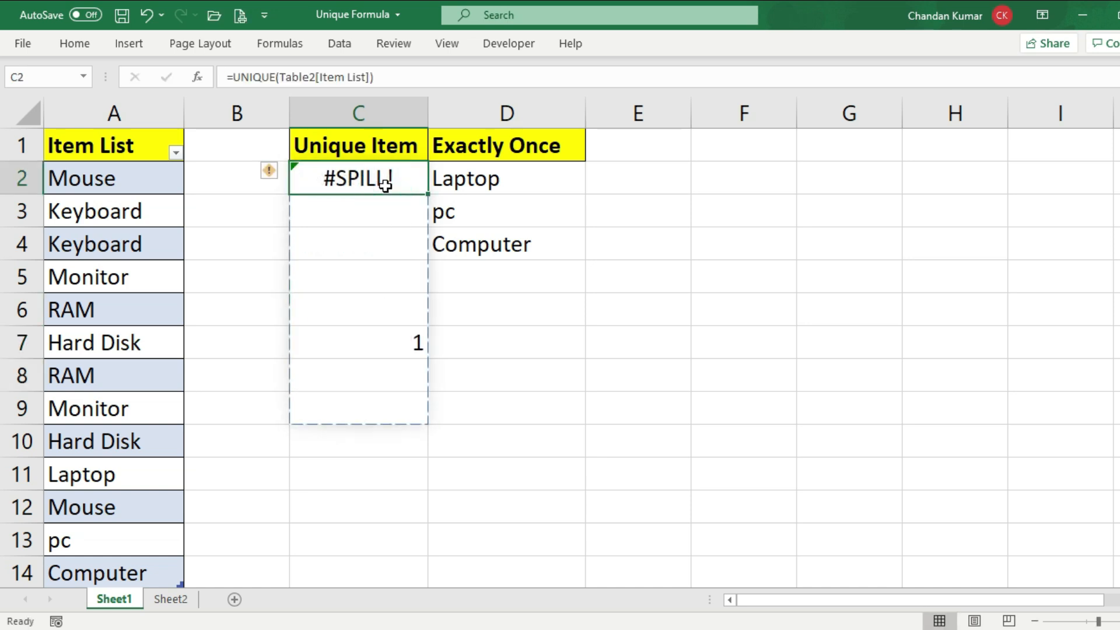
Clear the blocking value from C7 and review the Unique Item spill range C2:C9
{"action": "left_click", "coordinate": [367, 347]}
{"action": "key", "text": "Delete"}
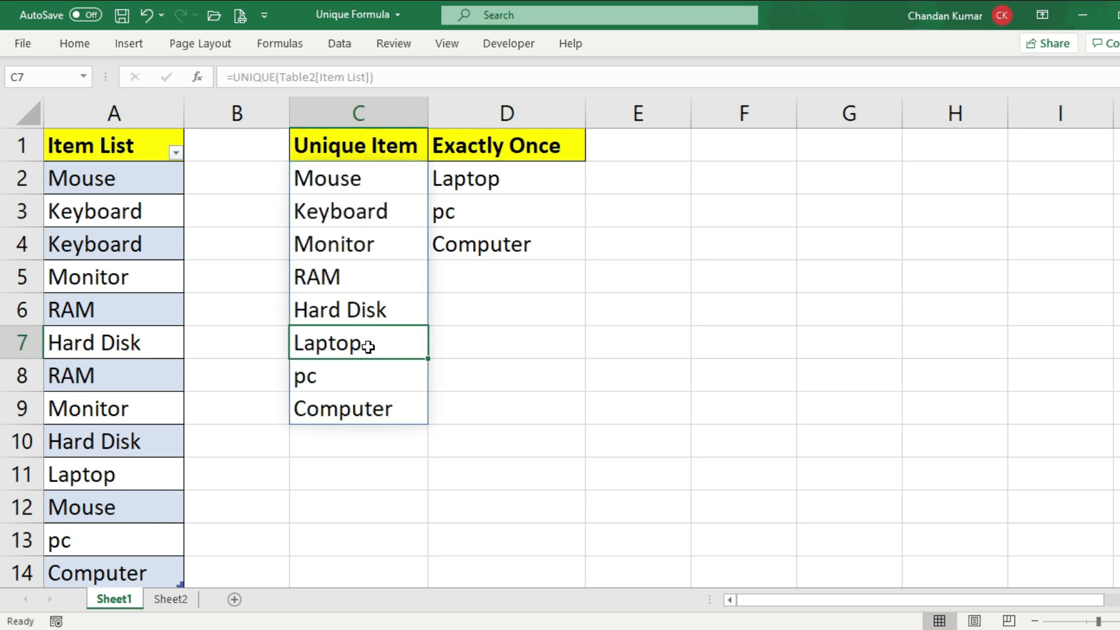
{"action": "left_click_drag", "start_coordinate": [383, 177], "coordinate": [362, 407]}
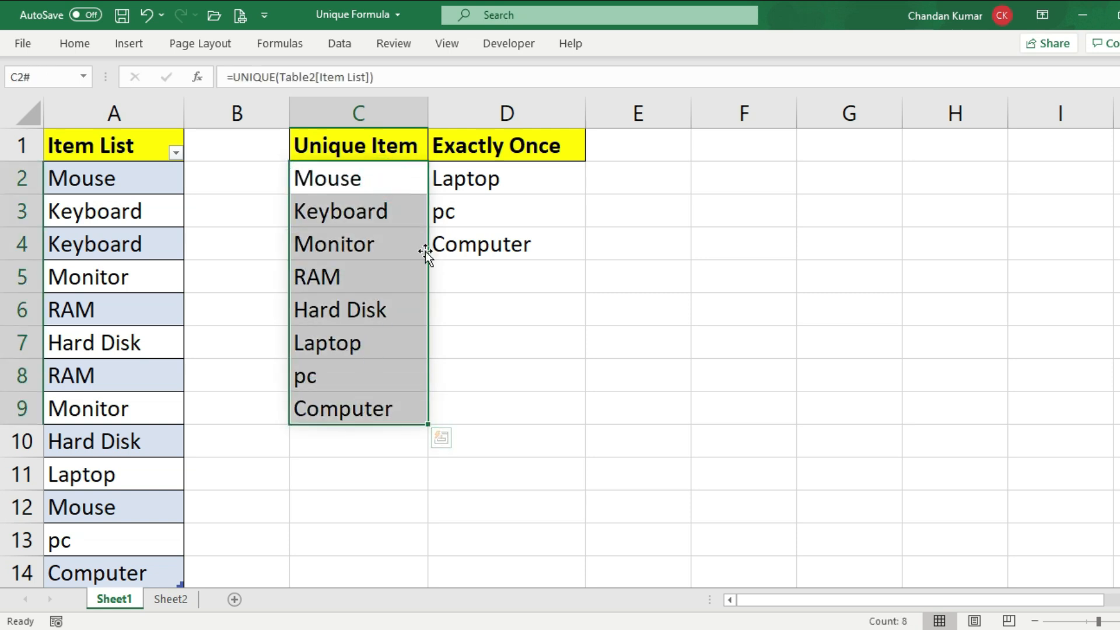
{"action": "left_click", "coordinate": [341, 258]}
Enter 1 in D5, directly below the Exactly Once spill range D2:D4
{"action": "left_click_drag", "start_coordinate": [490, 178], "coordinate": [498, 243]}
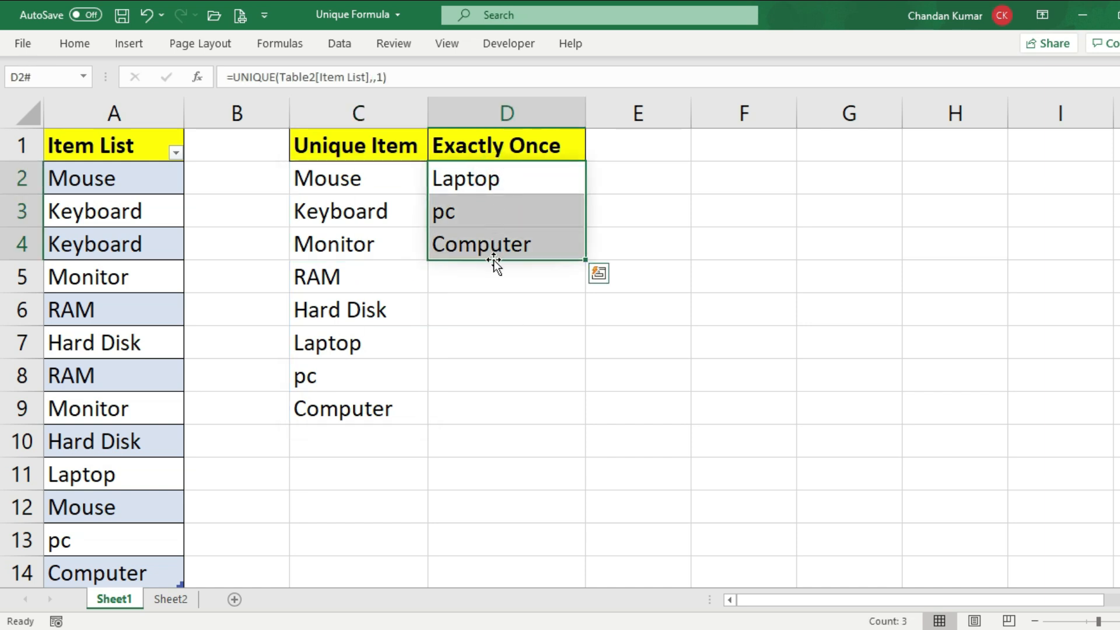
{"action": "left_click", "coordinate": [493, 282]}
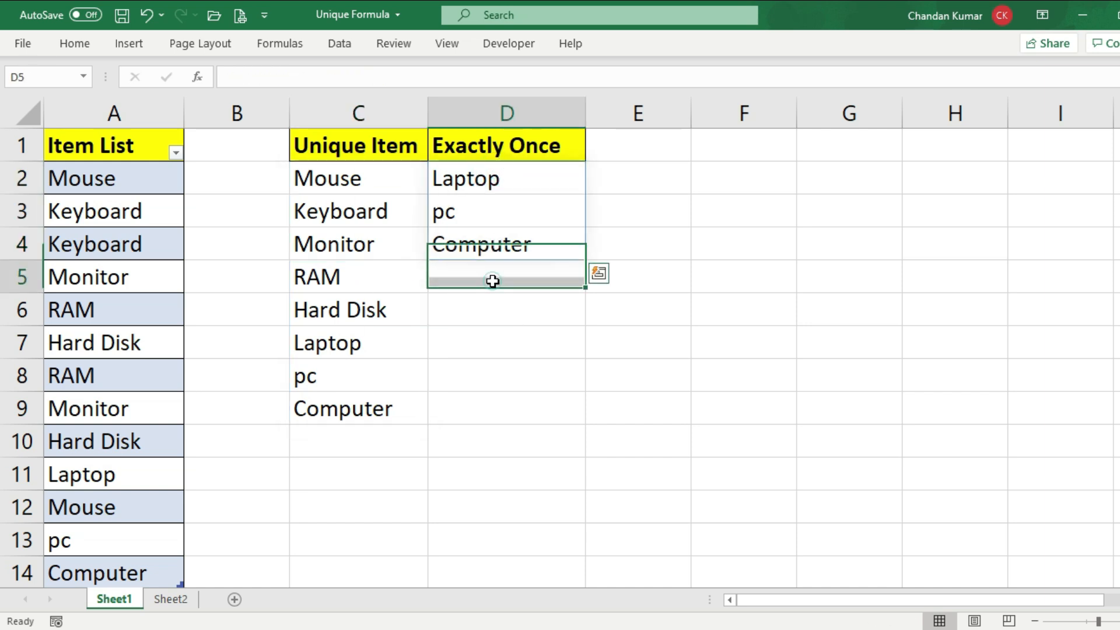
{"action": "type", "text": "1"}
{"action": "key", "text": "Return"}
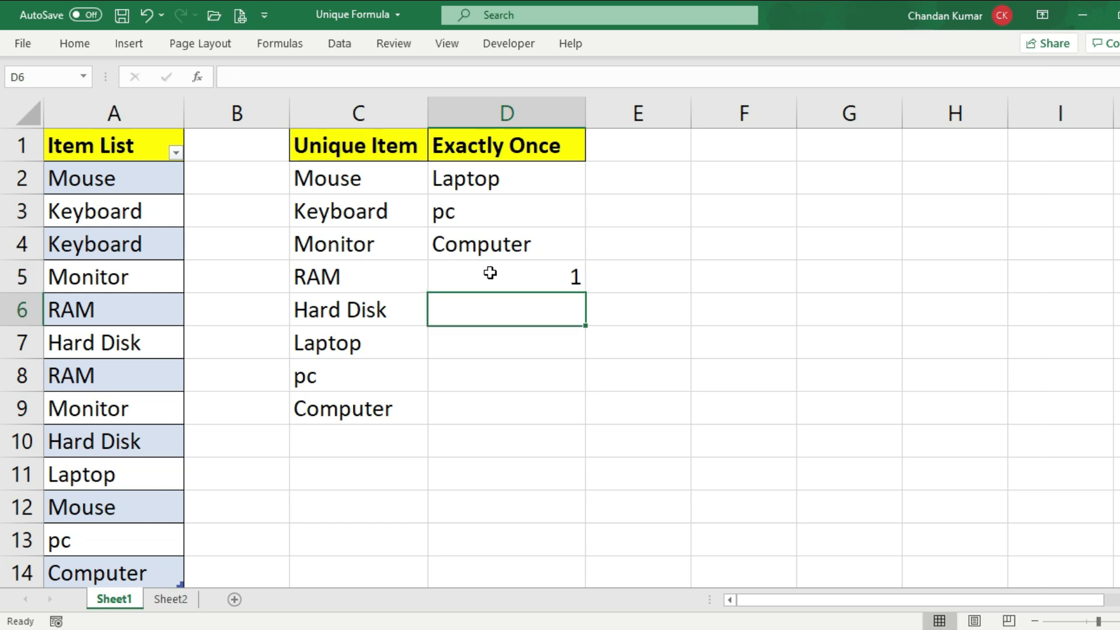
Enter 2 in D3 inside the Exactly Once spill range and inspect the formula cell D2
{"action": "left_click_drag", "start_coordinate": [470, 174], "coordinate": [475, 250]}
{"action": "left_click", "coordinate": [481, 217]}
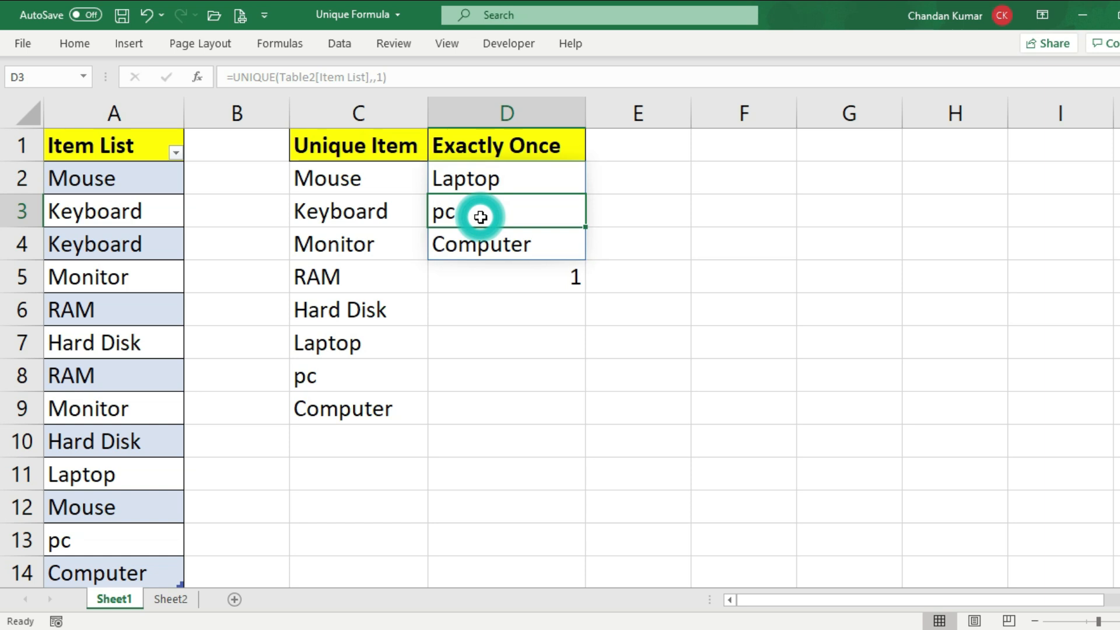
{"action": "type", "text": "2"}
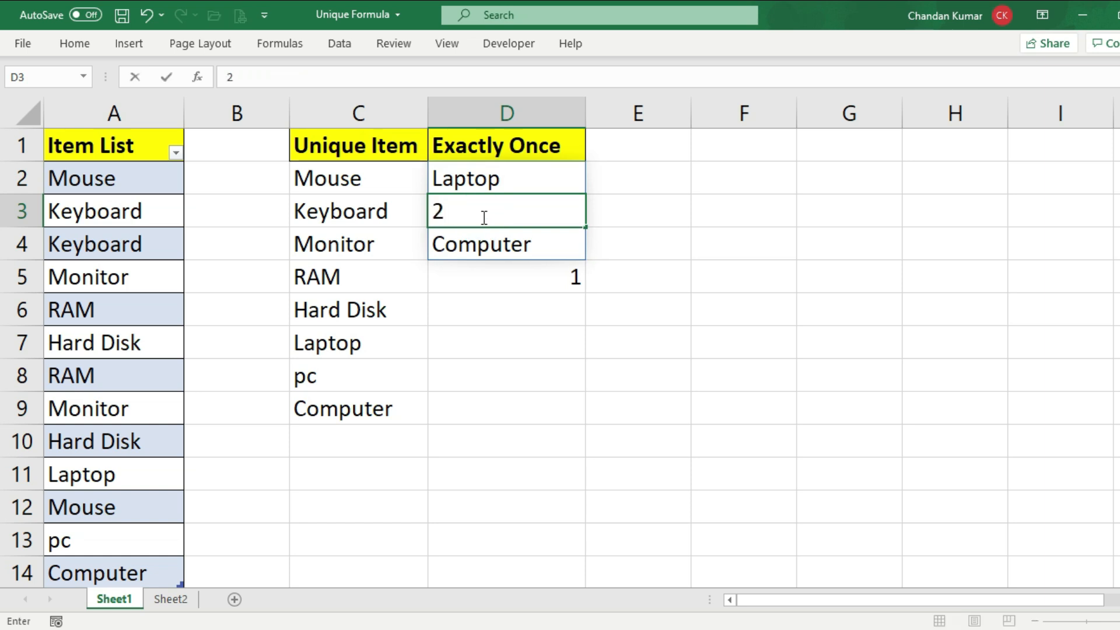
{"action": "key", "text": "Return"}
{"action": "left_click", "coordinate": [483, 188]}
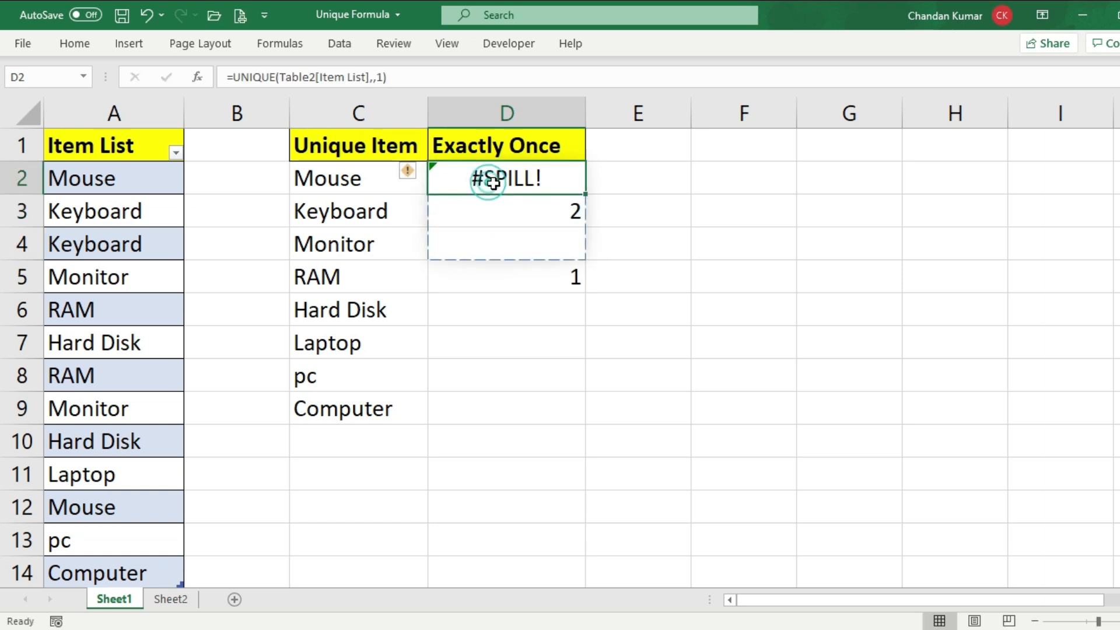
Clear the blocking value from D3 and review the Exactly Once spill range D2:D4
{"action": "left_click", "coordinate": [502, 222]}
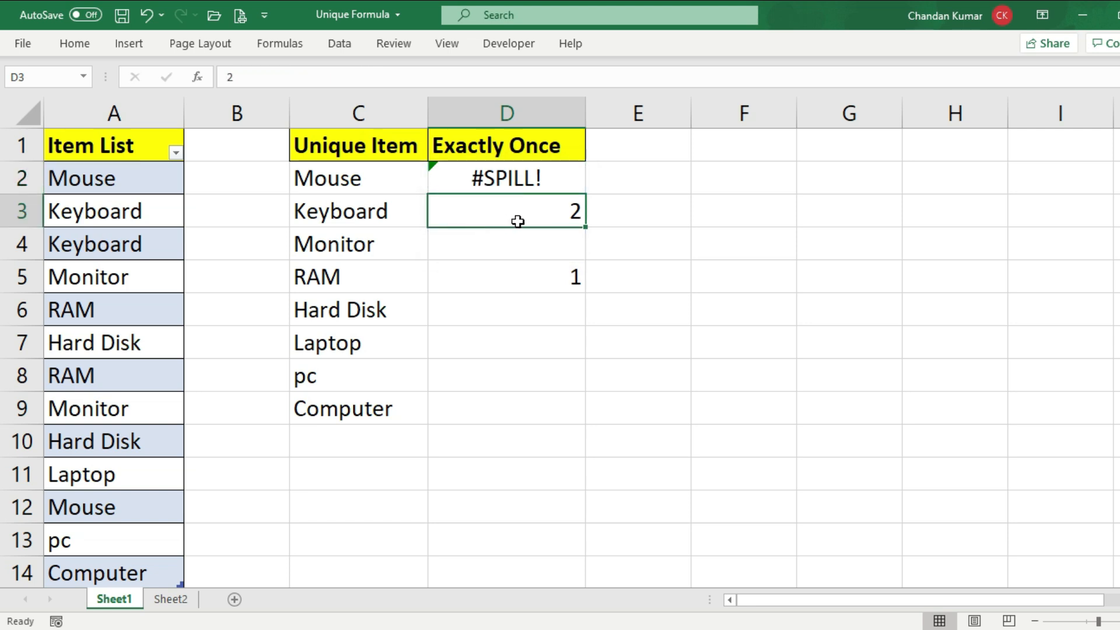
{"action": "key", "text": "Delete"}
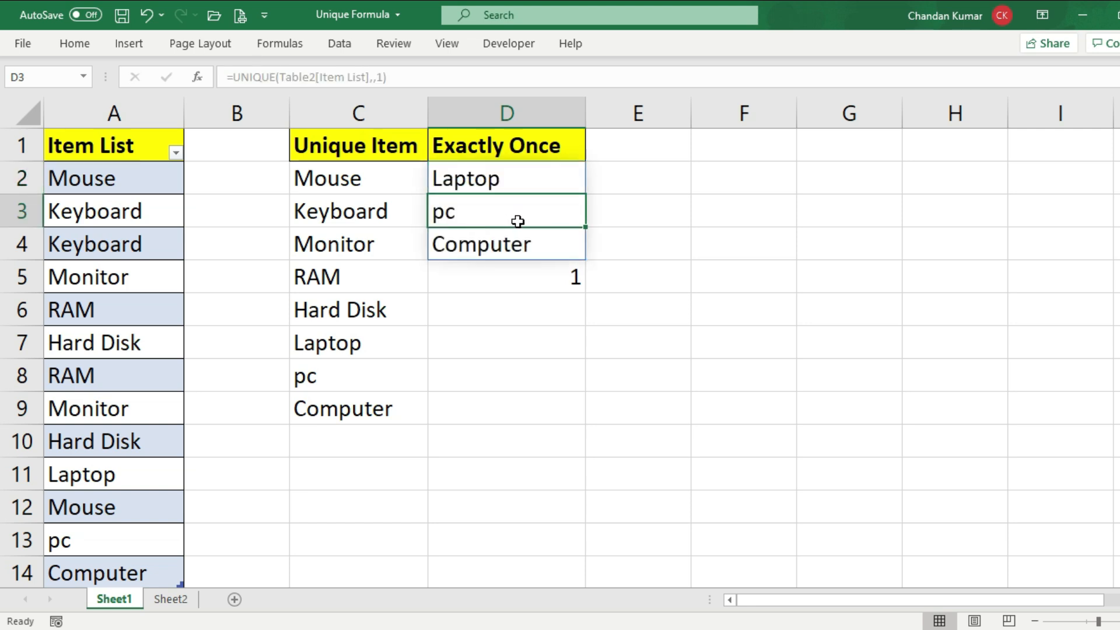
{"action": "left_click_drag", "start_coordinate": [503, 175], "coordinate": [500, 248]}
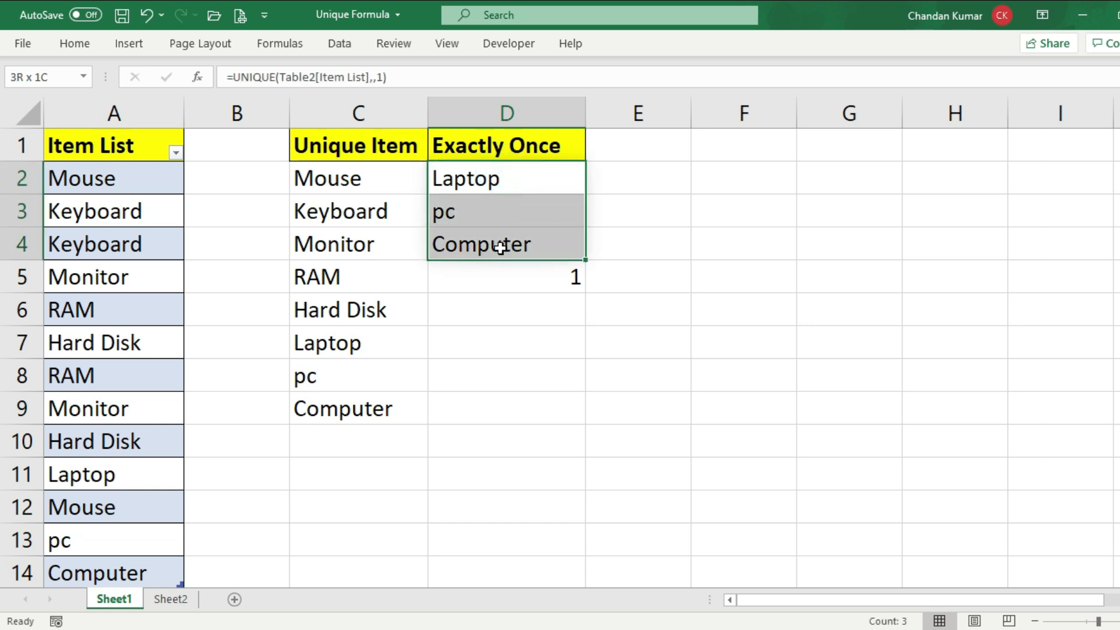
Clear the test value from D5 and review the Unique Item and Exactly Once spill ranges
{"action": "left_click", "coordinate": [532, 276]}
{"action": "key", "text": "Delete"}
{"action": "left_click_drag", "start_coordinate": [357, 175], "coordinate": [368, 408]}
{"action": "left_click_drag", "start_coordinate": [487, 185], "coordinate": [475, 250]}
{"action": "left_click", "coordinate": [368, 278]}
{"action": "left_click", "coordinate": [476, 312]}
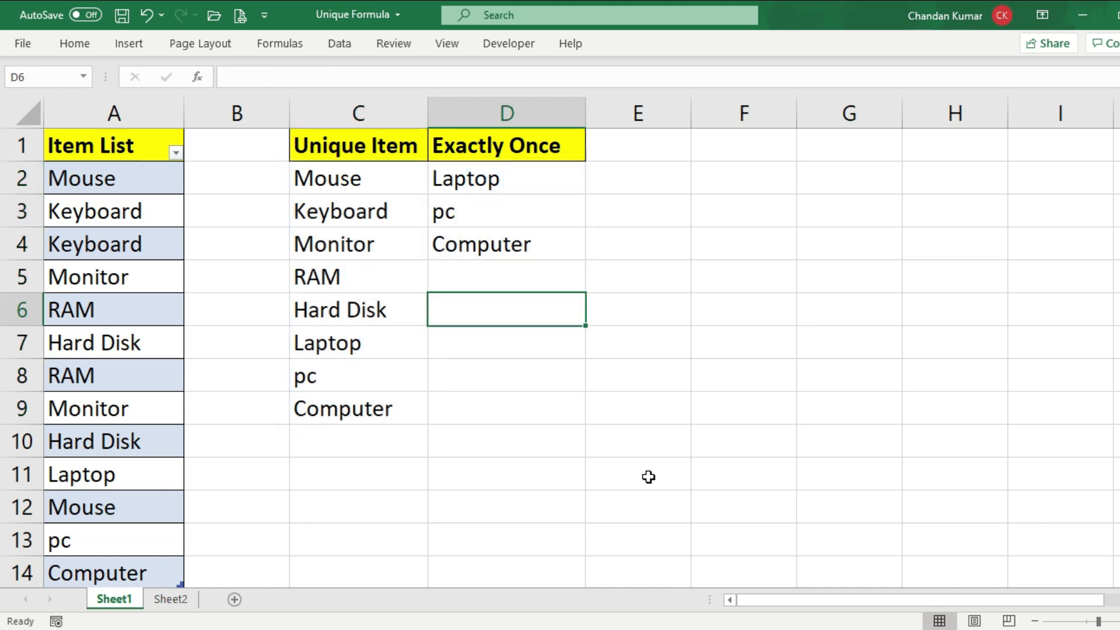